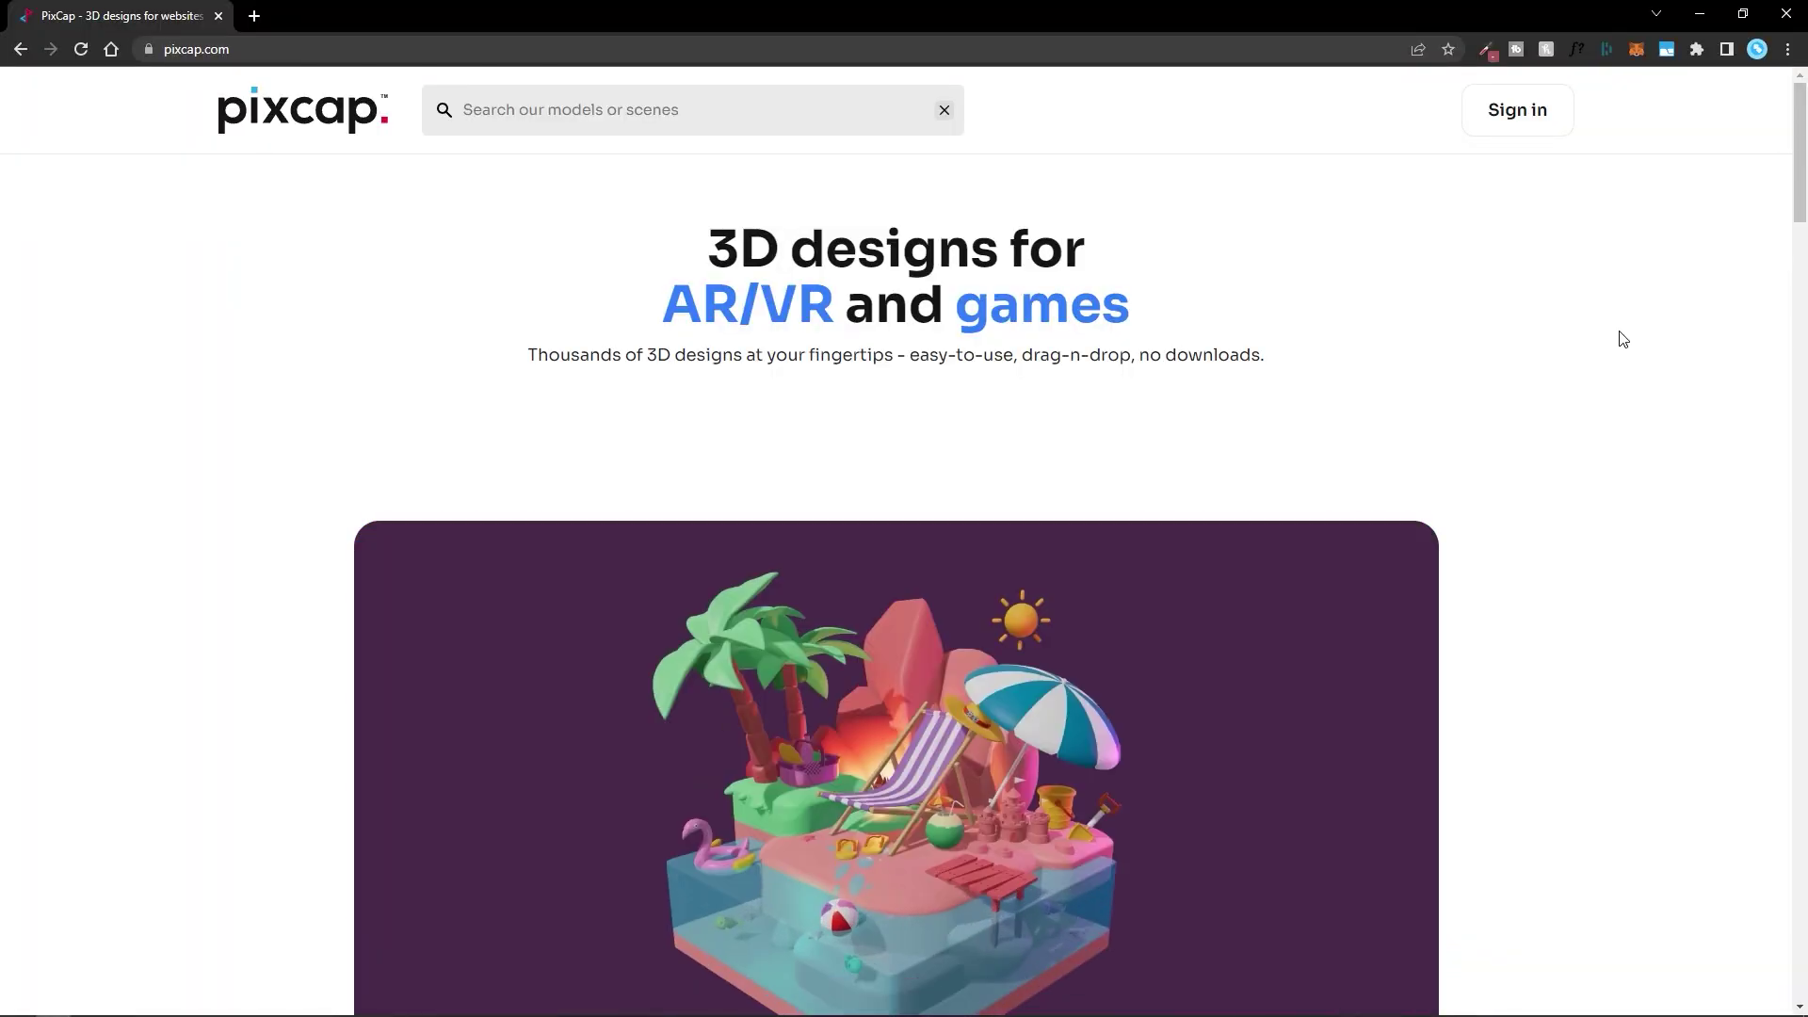
- Look through the PixCap home page down to its template gallery and previewer section
scroll(1621, 337, down, 3)
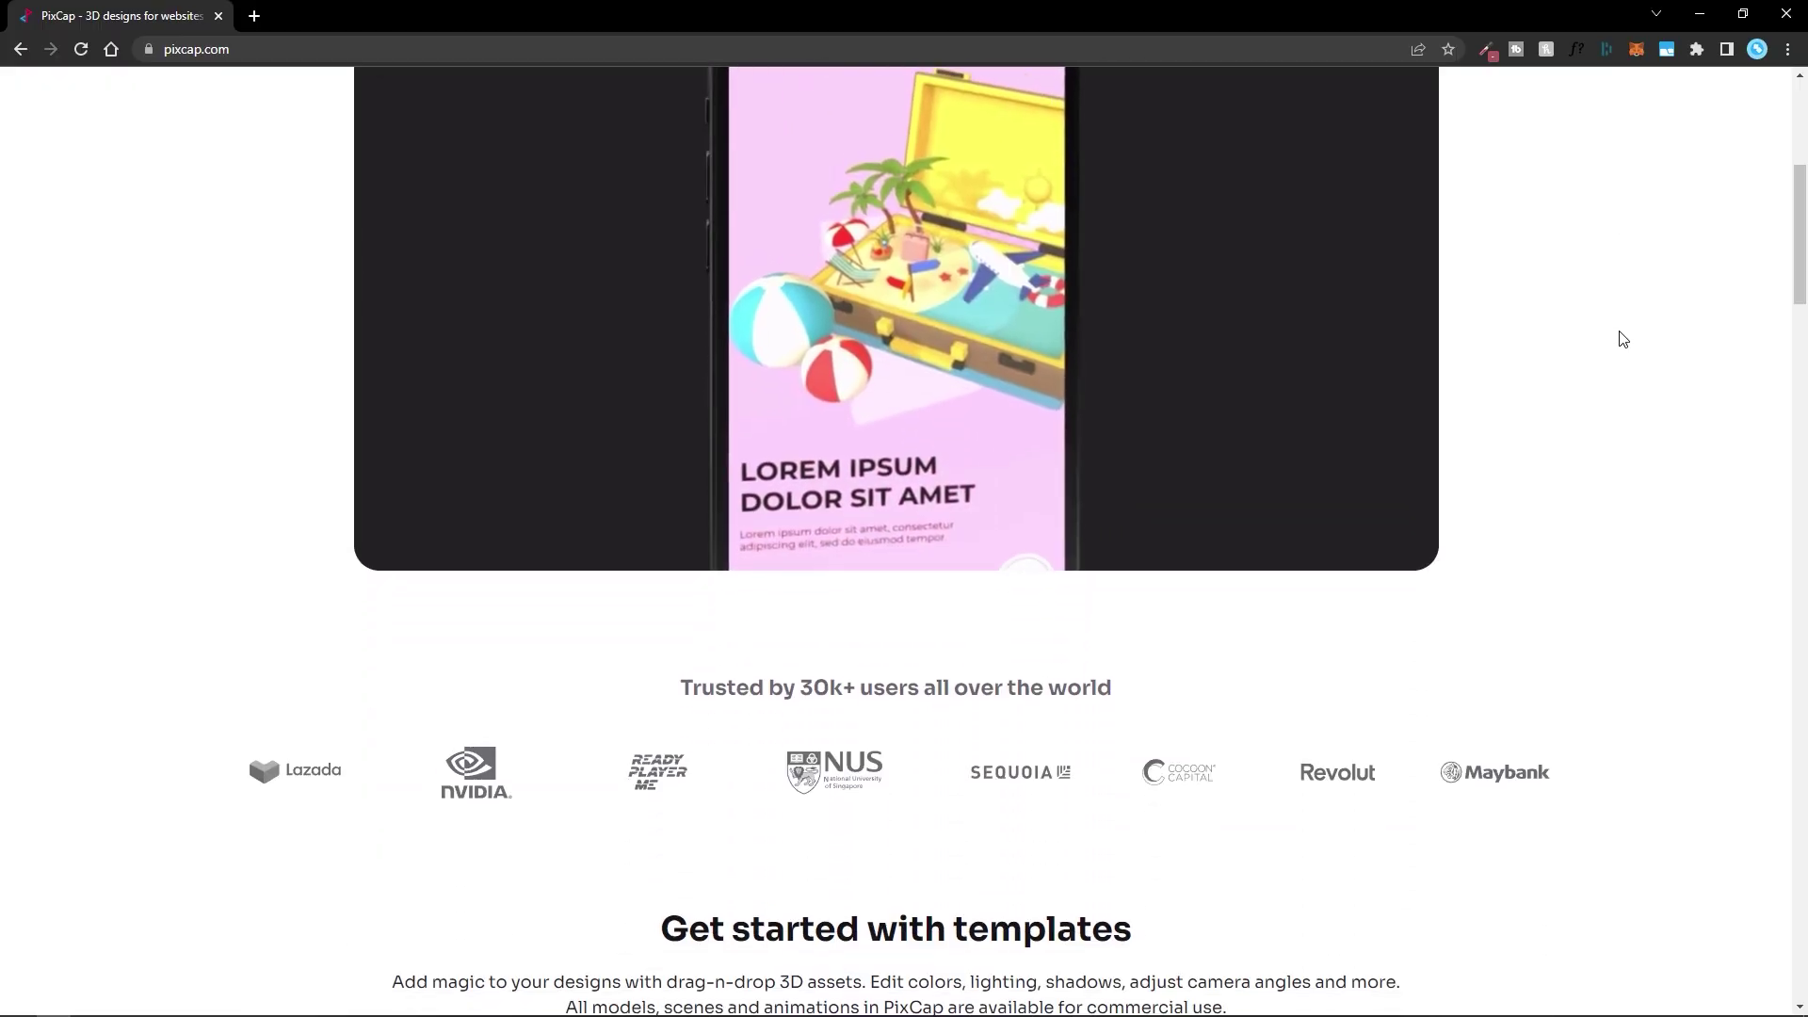
scroll(1622, 339, down, 13)
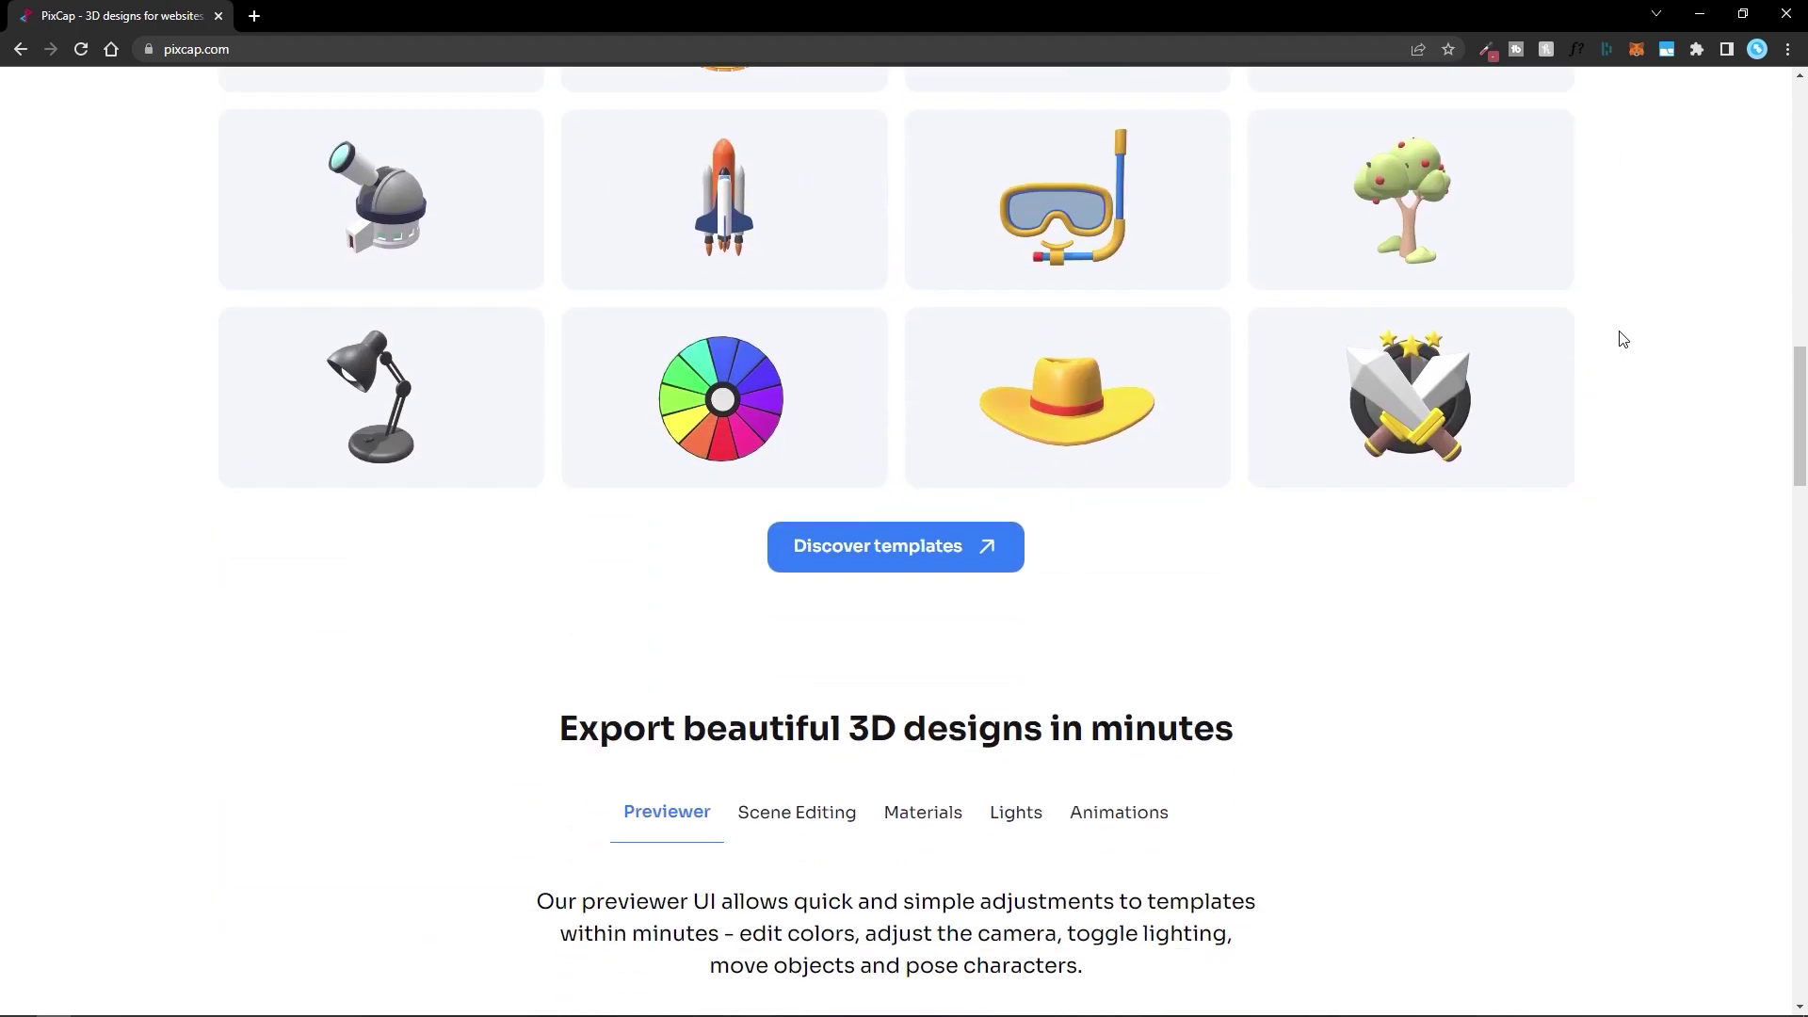
scroll(1622, 339, down, 8)
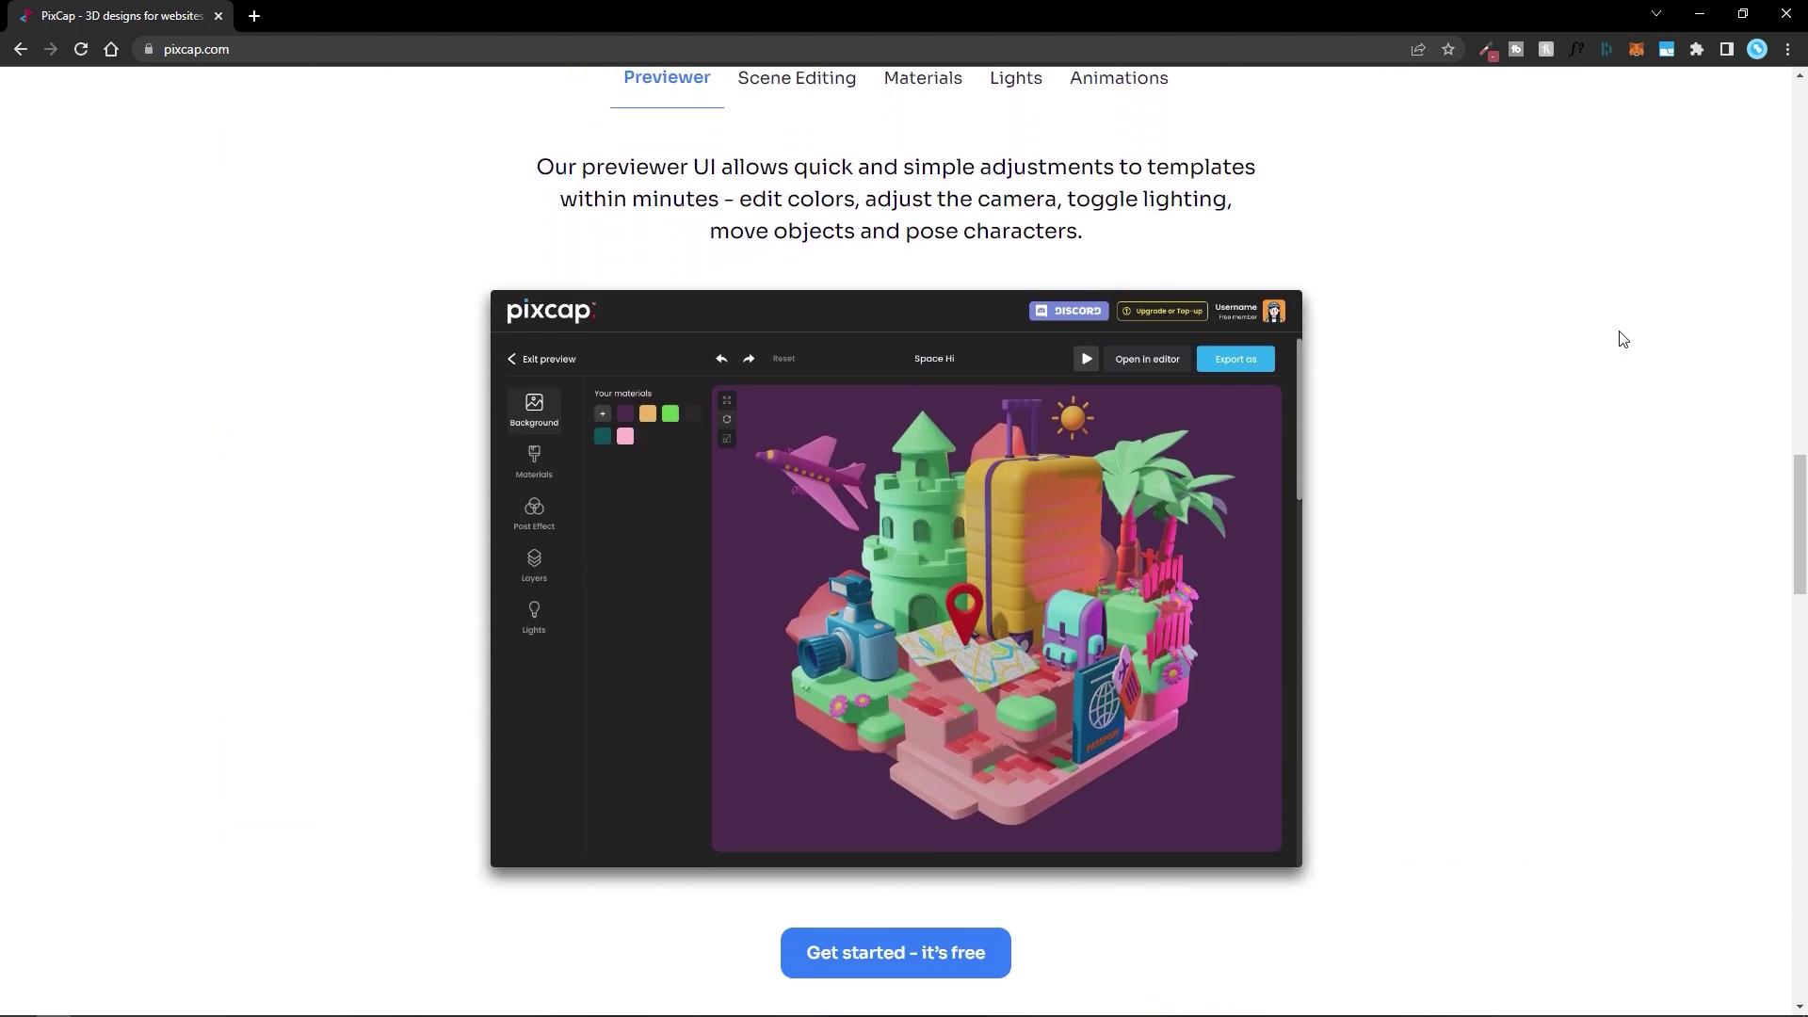
scroll(1622, 338, down, 1)
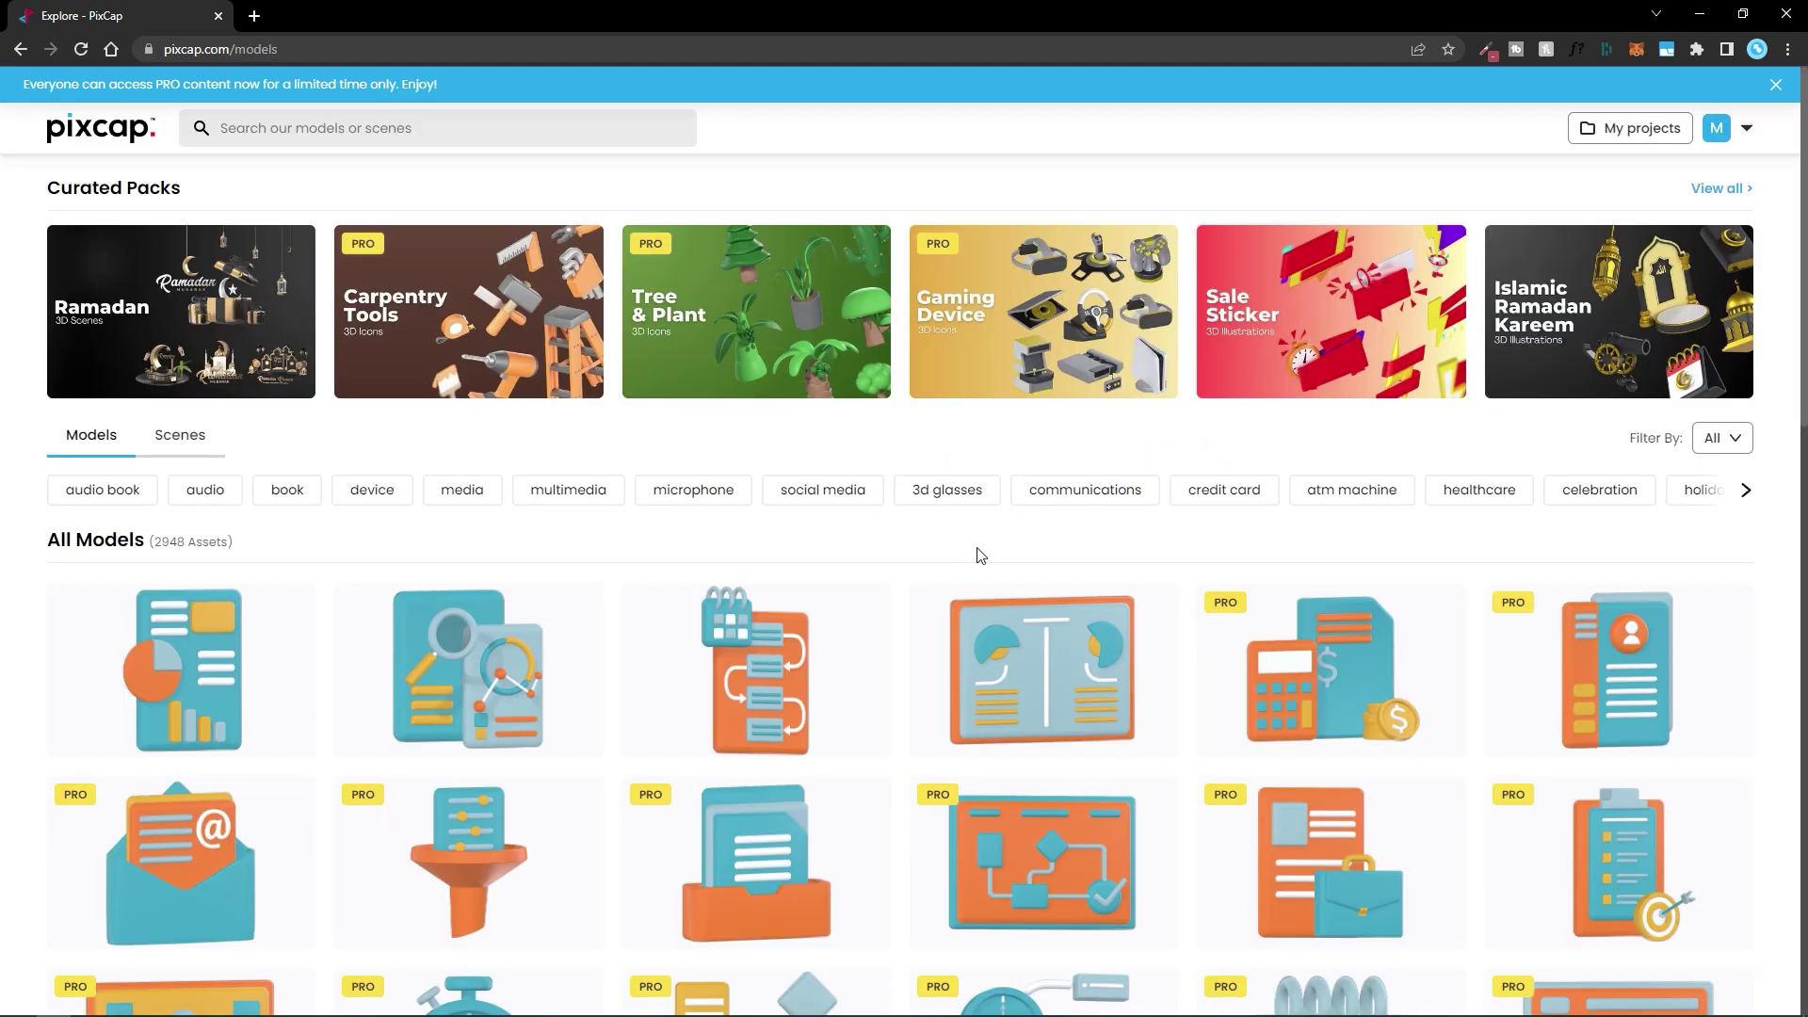
- Browse the catalogue of 3D models on the Explore page
scroll(906, 530, down, 6)
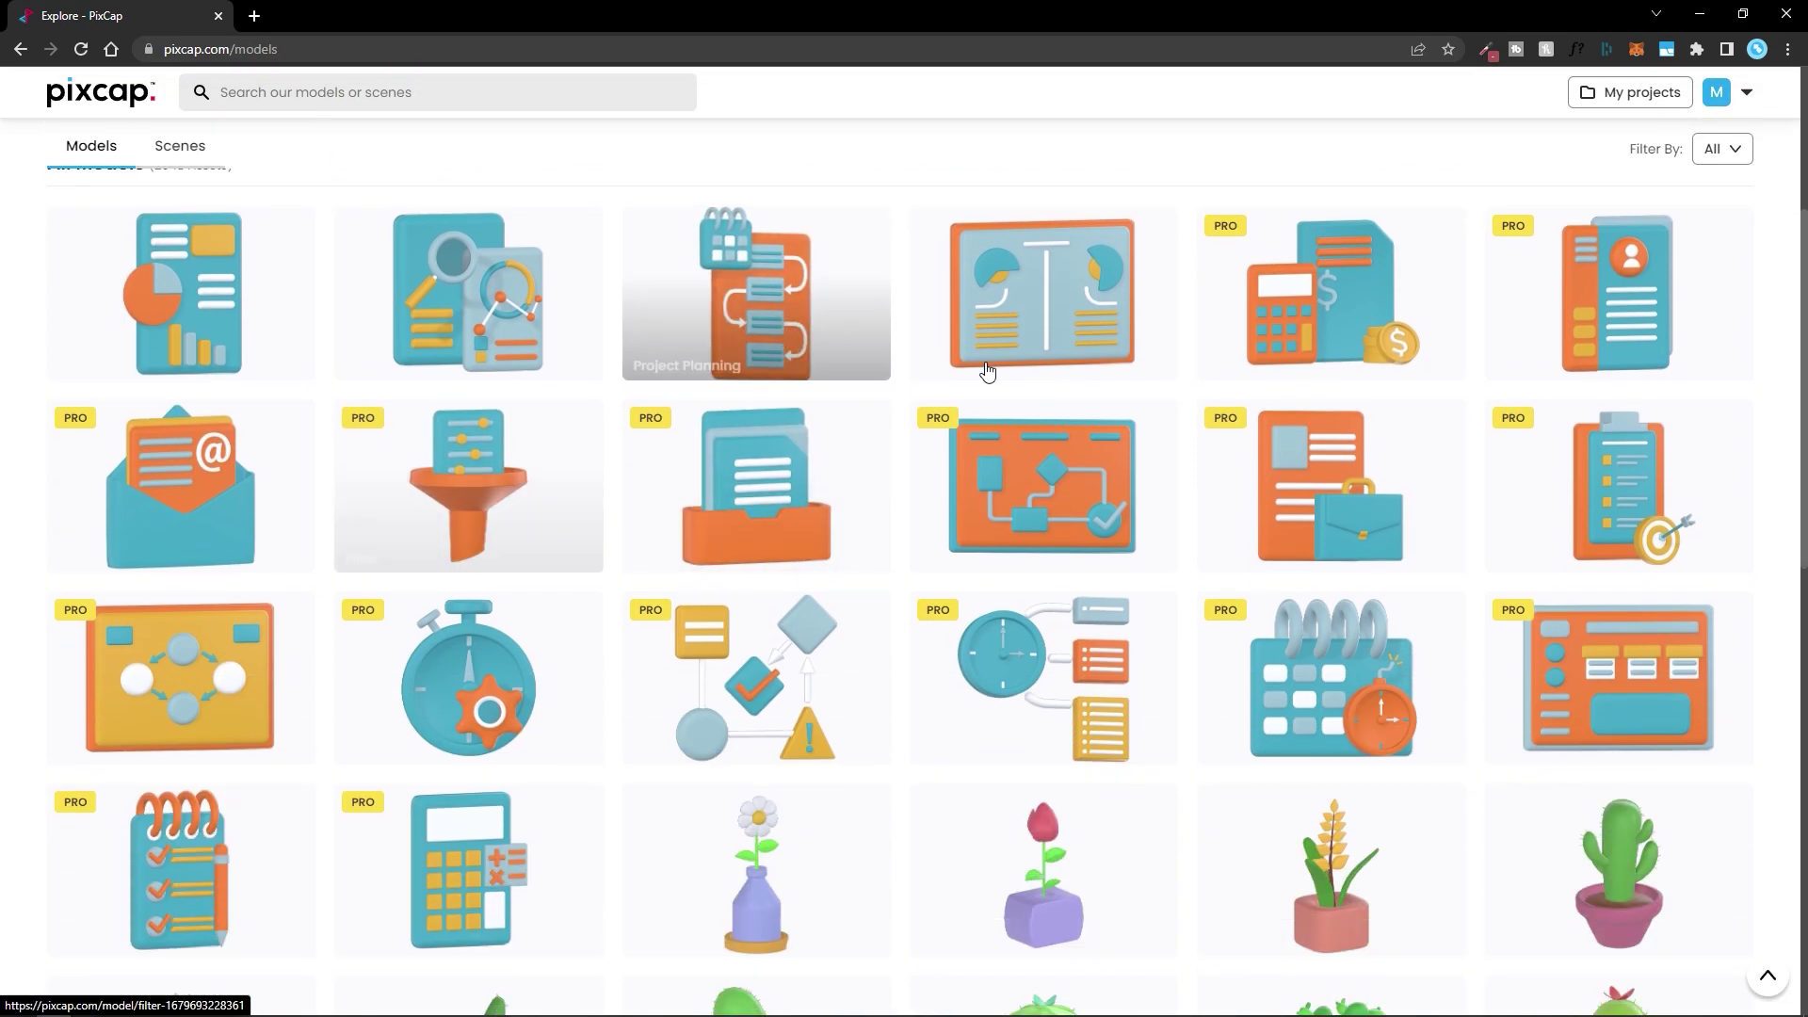
scroll(1285, 518, down, 4)
scroll(1285, 527, up, 9)
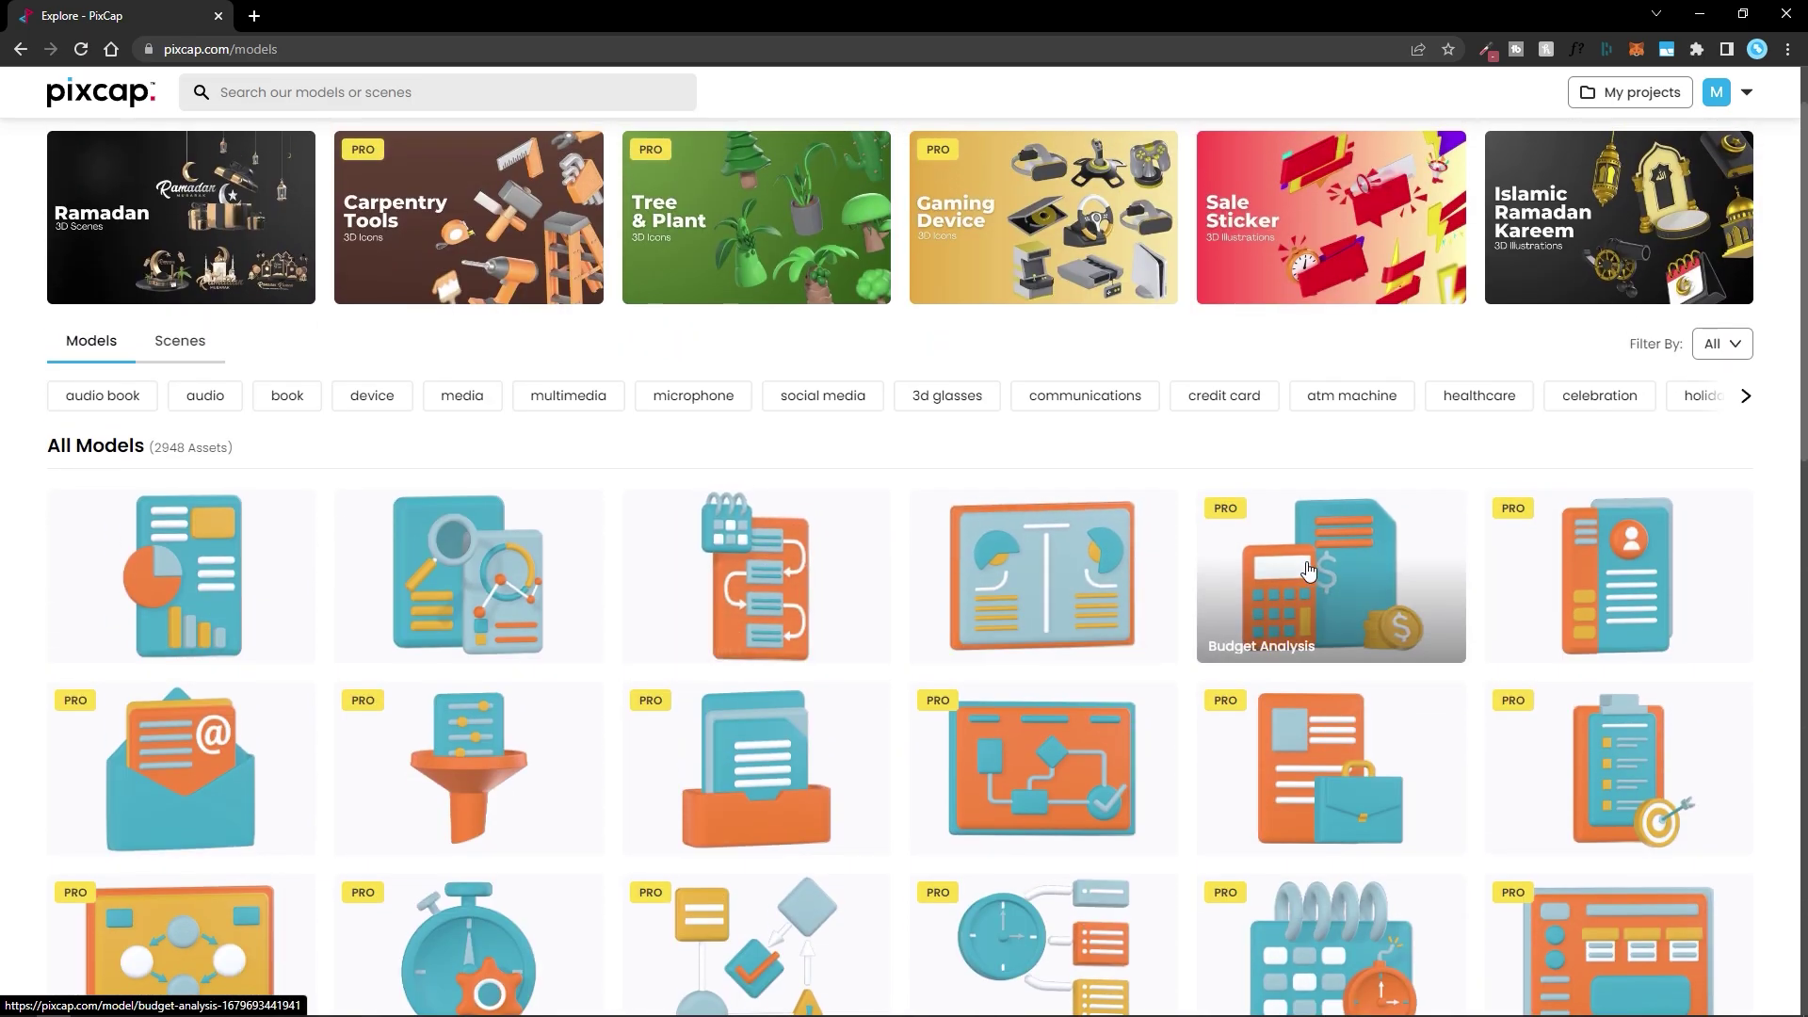
scroll(848, 437, up, 1)
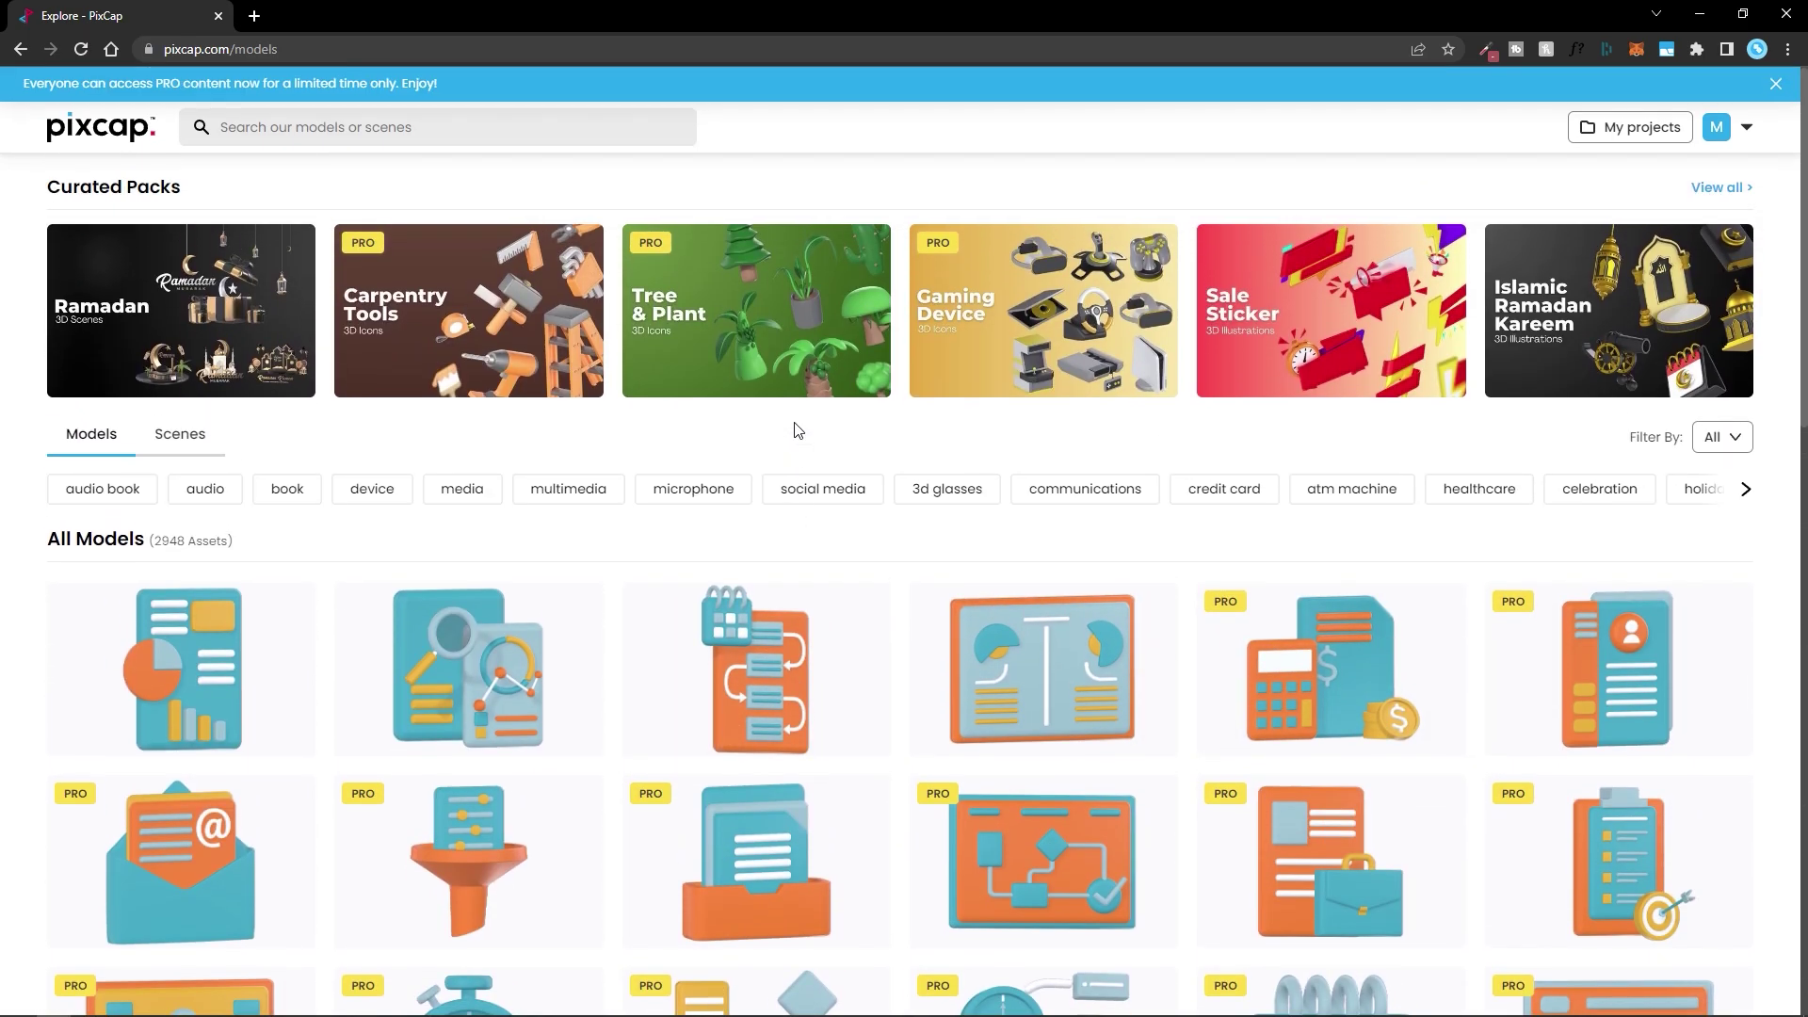
- Switch the catalogue from models to scenes and browse the available scene templates
click(180, 435)
scroll(518, 614, down, 4)
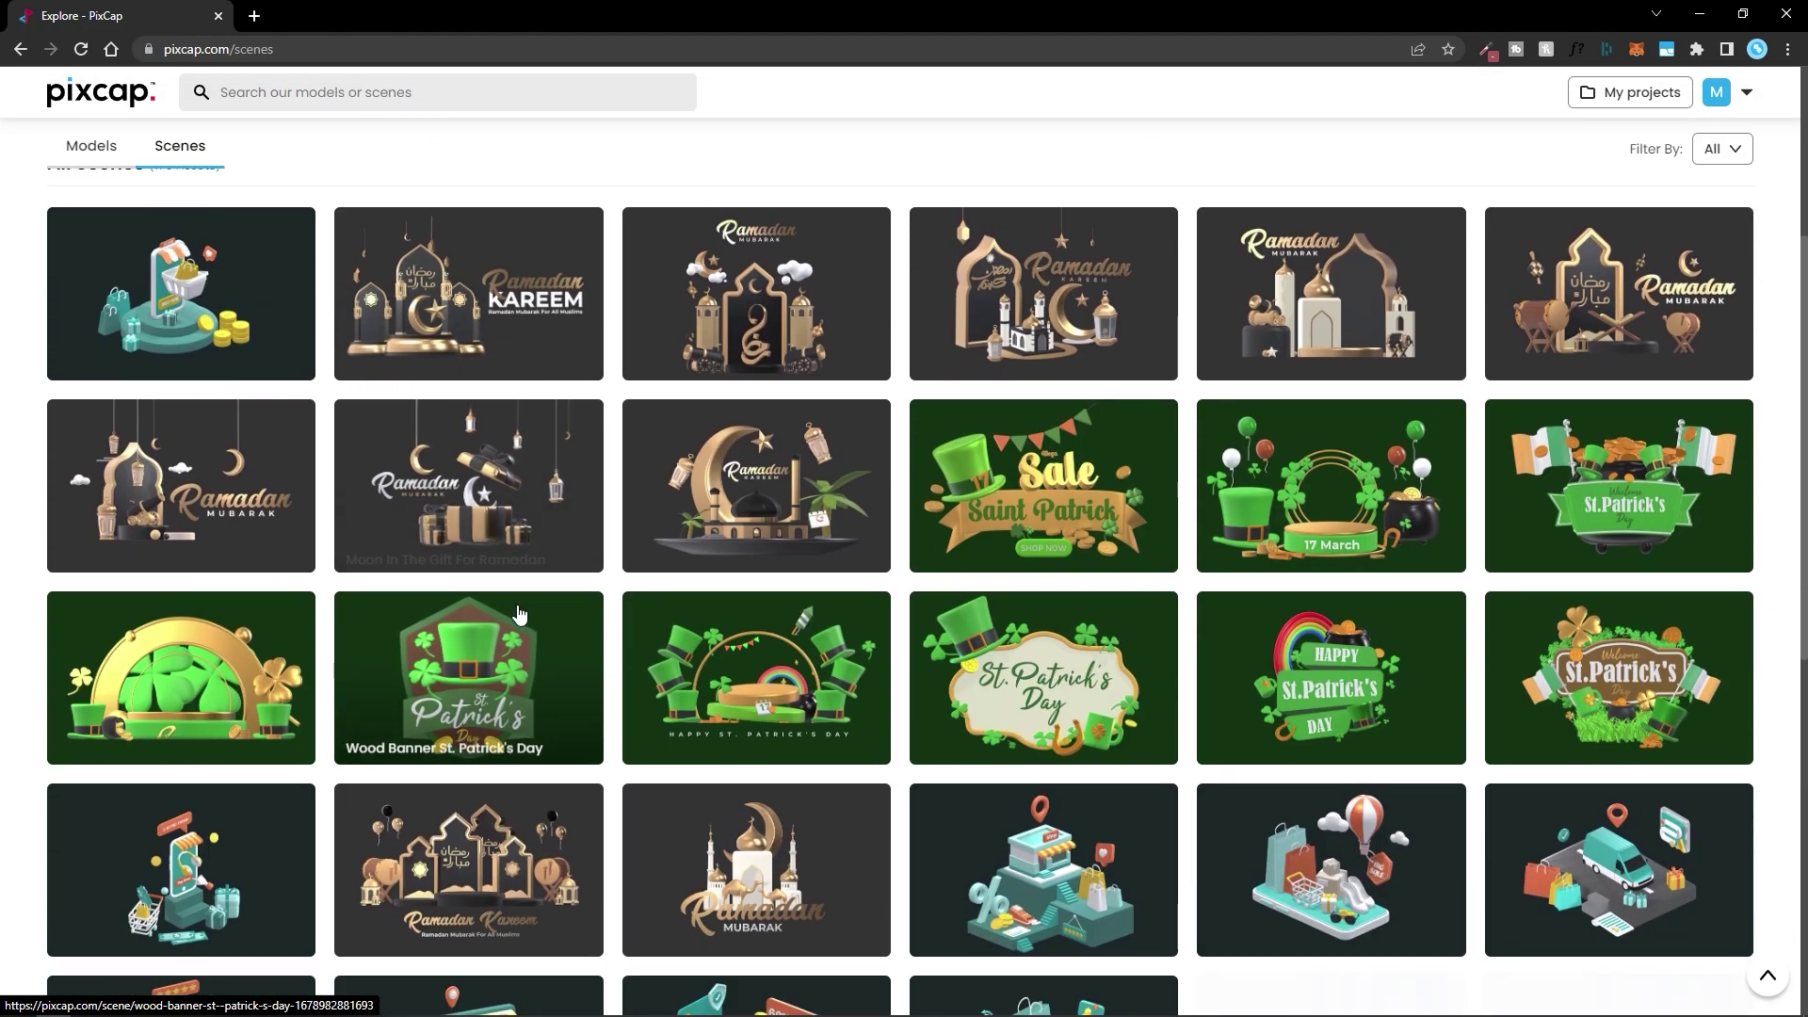
scroll(519, 614, down, 3)
scroll(666, 597, down, 4)
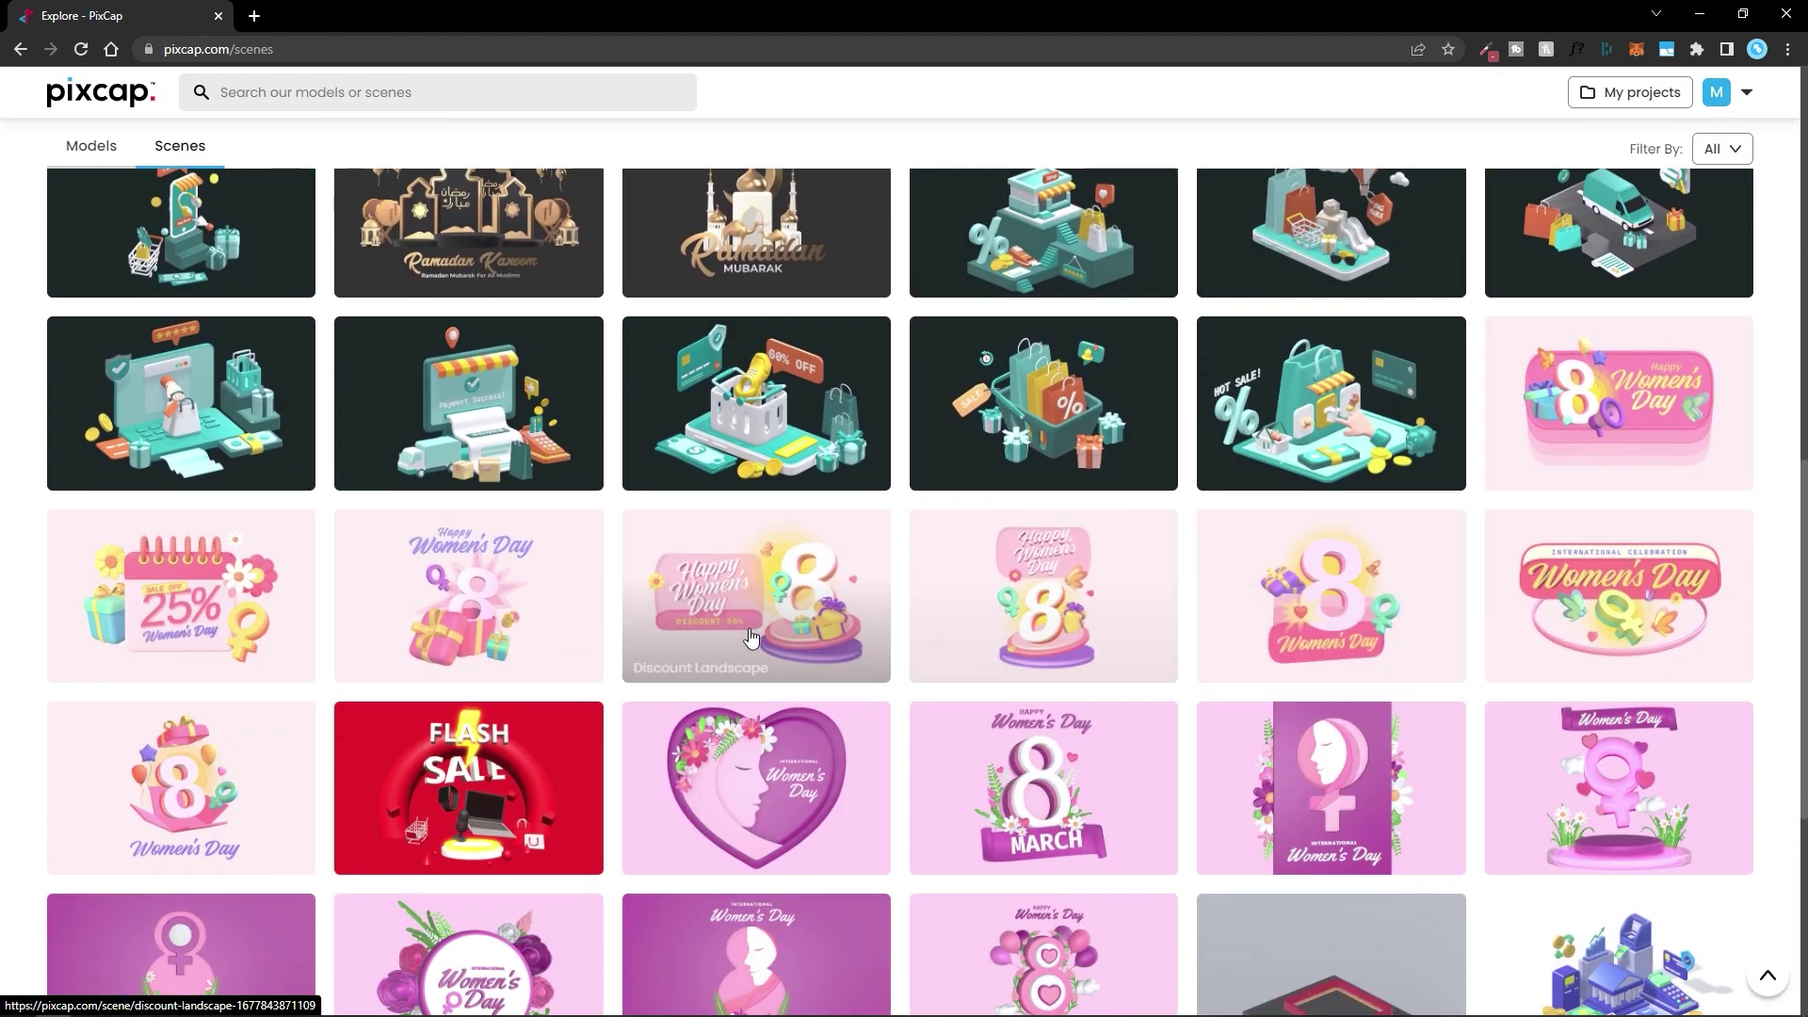
scroll(919, 698, up, 10)
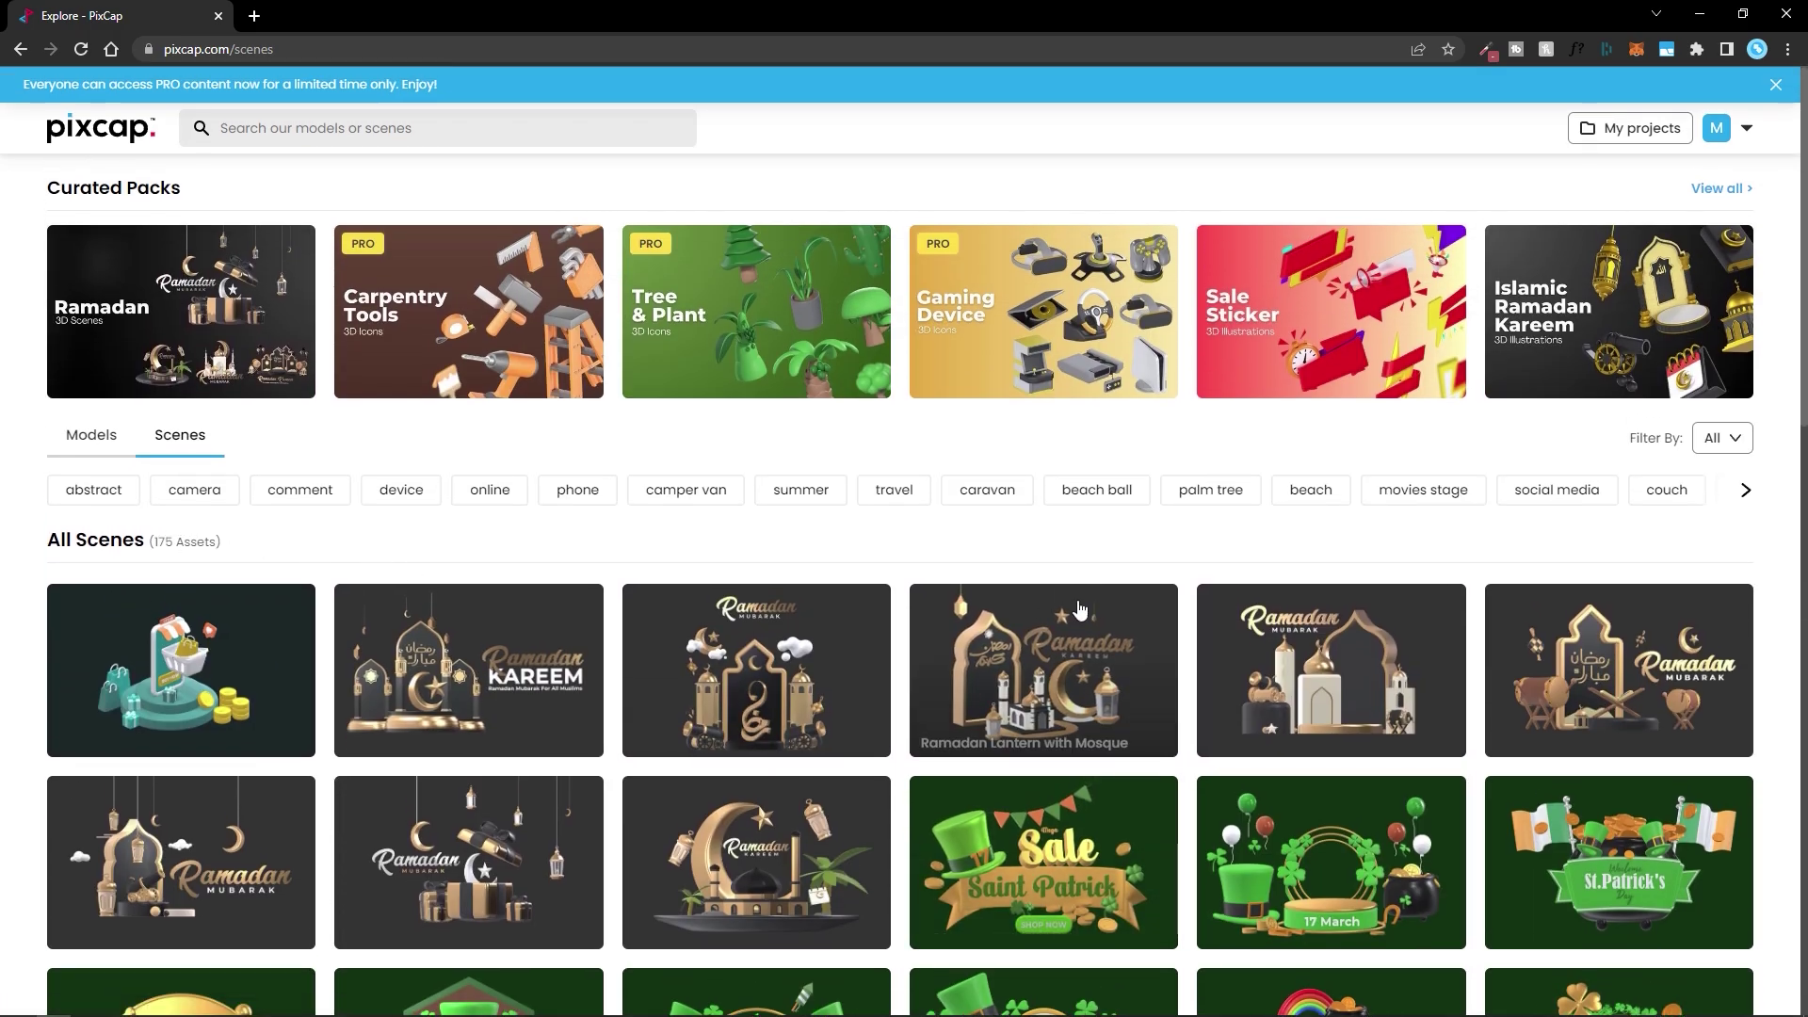
- Create a new blank project from the projects page and add a 3D text object to its scene
click(1623, 136)
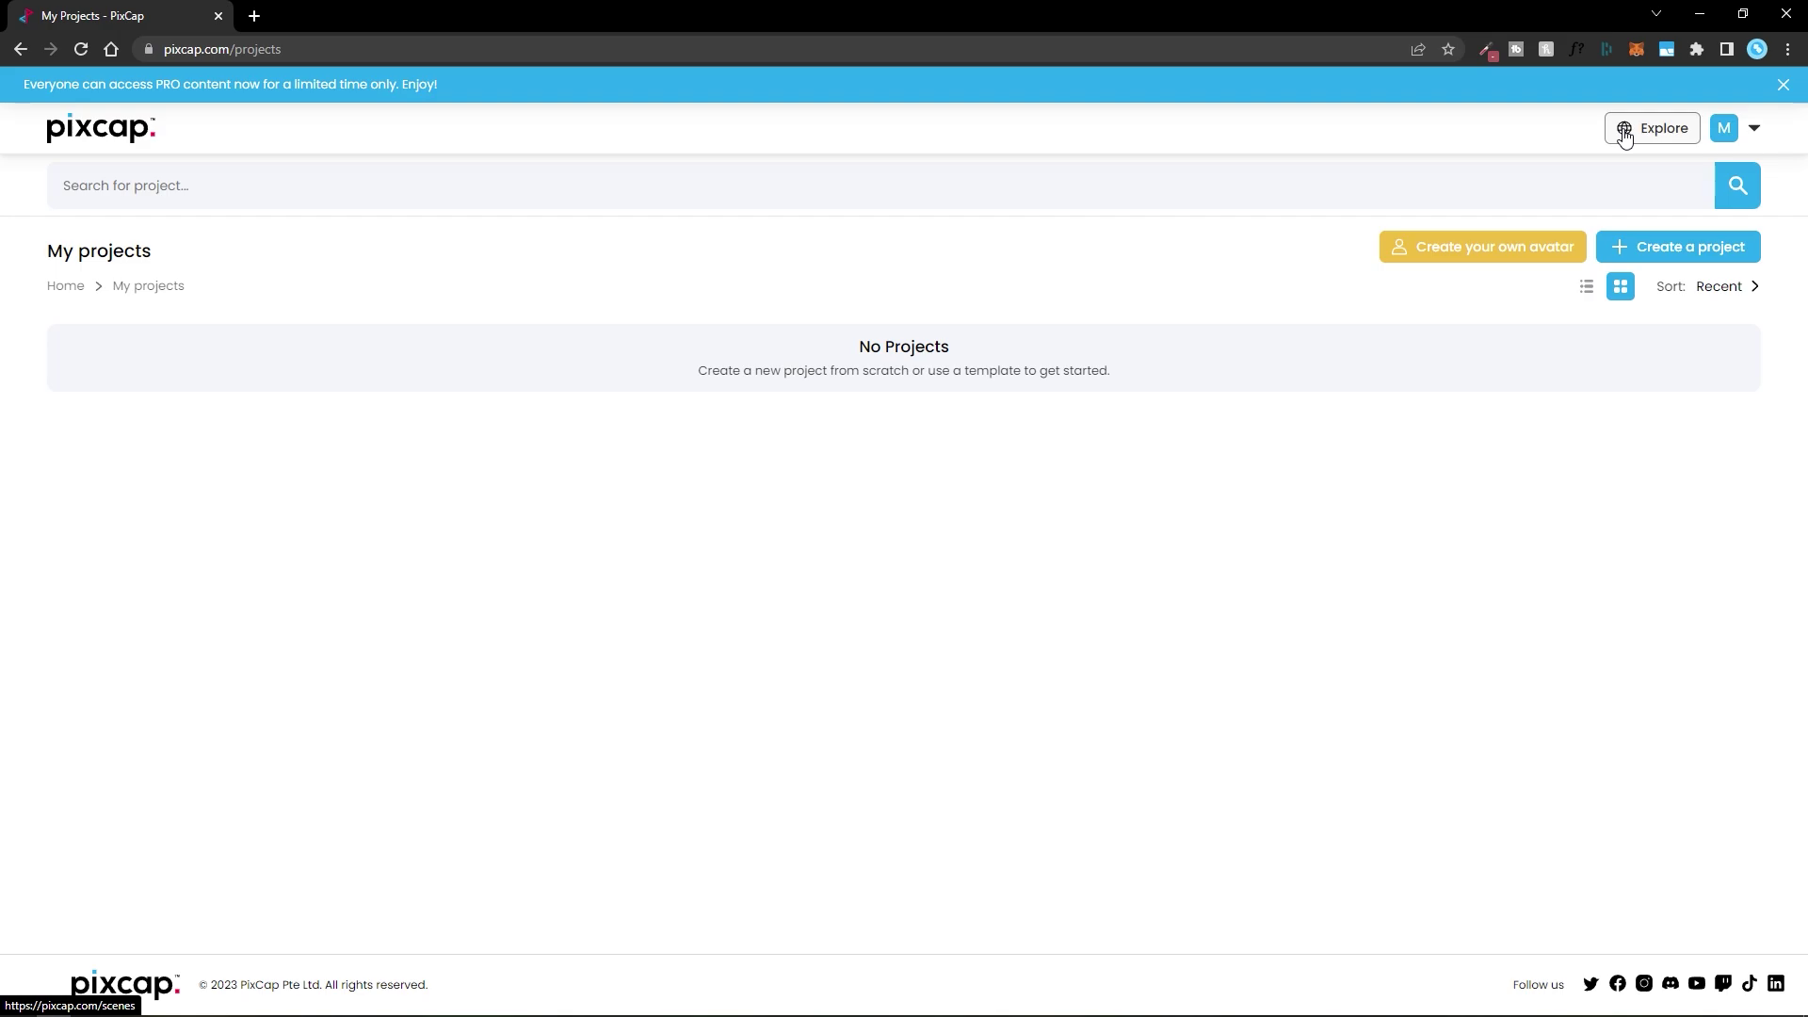
click(1668, 250)
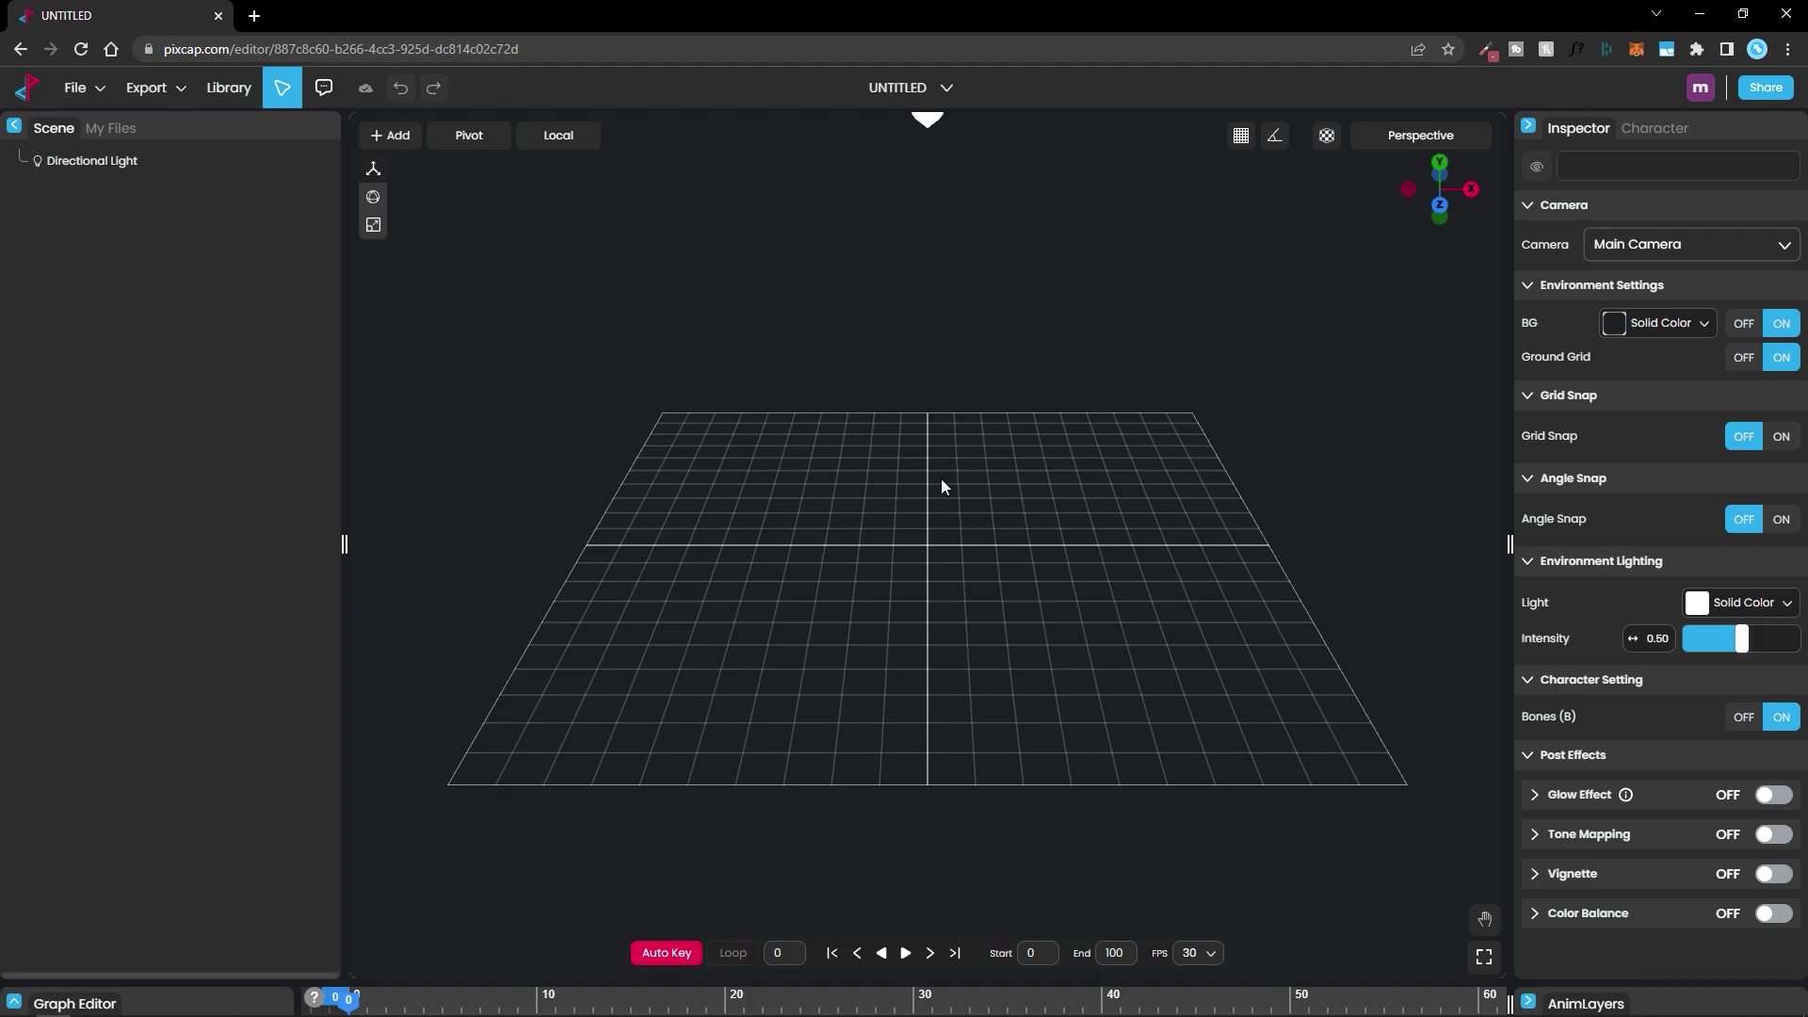
alt+drag(921, 537, 900, 499)
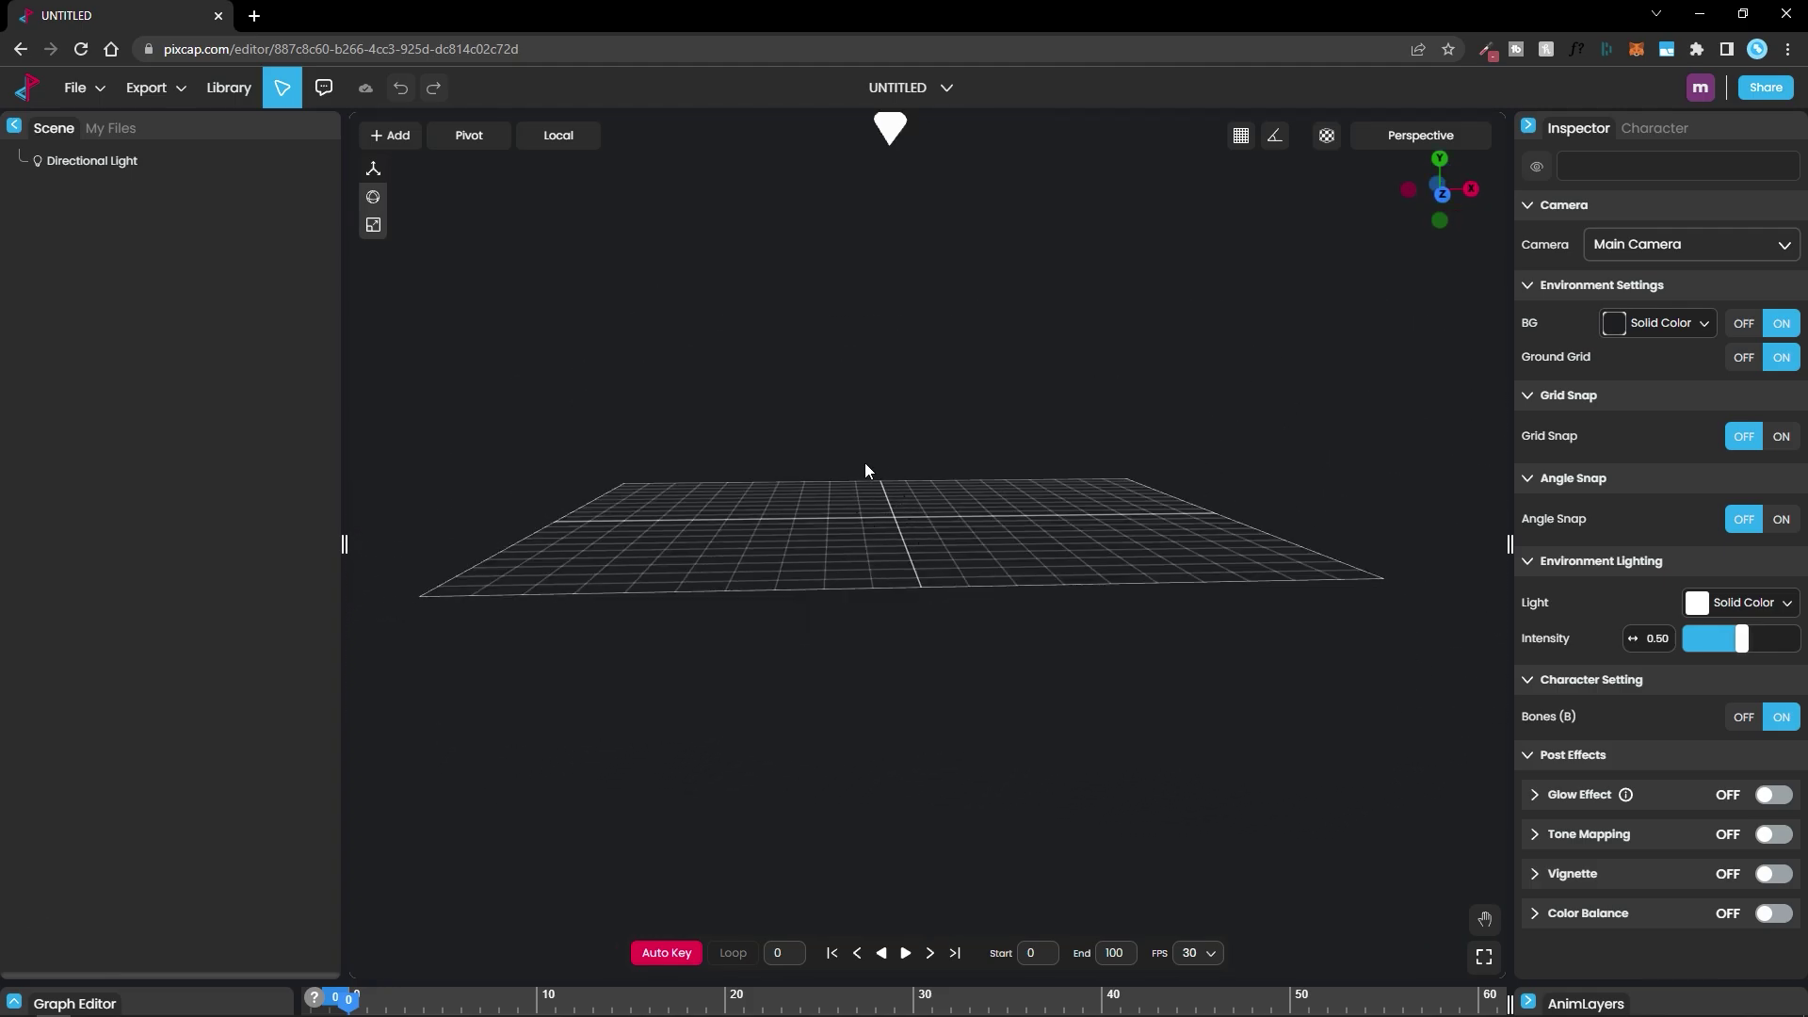
click(400, 137)
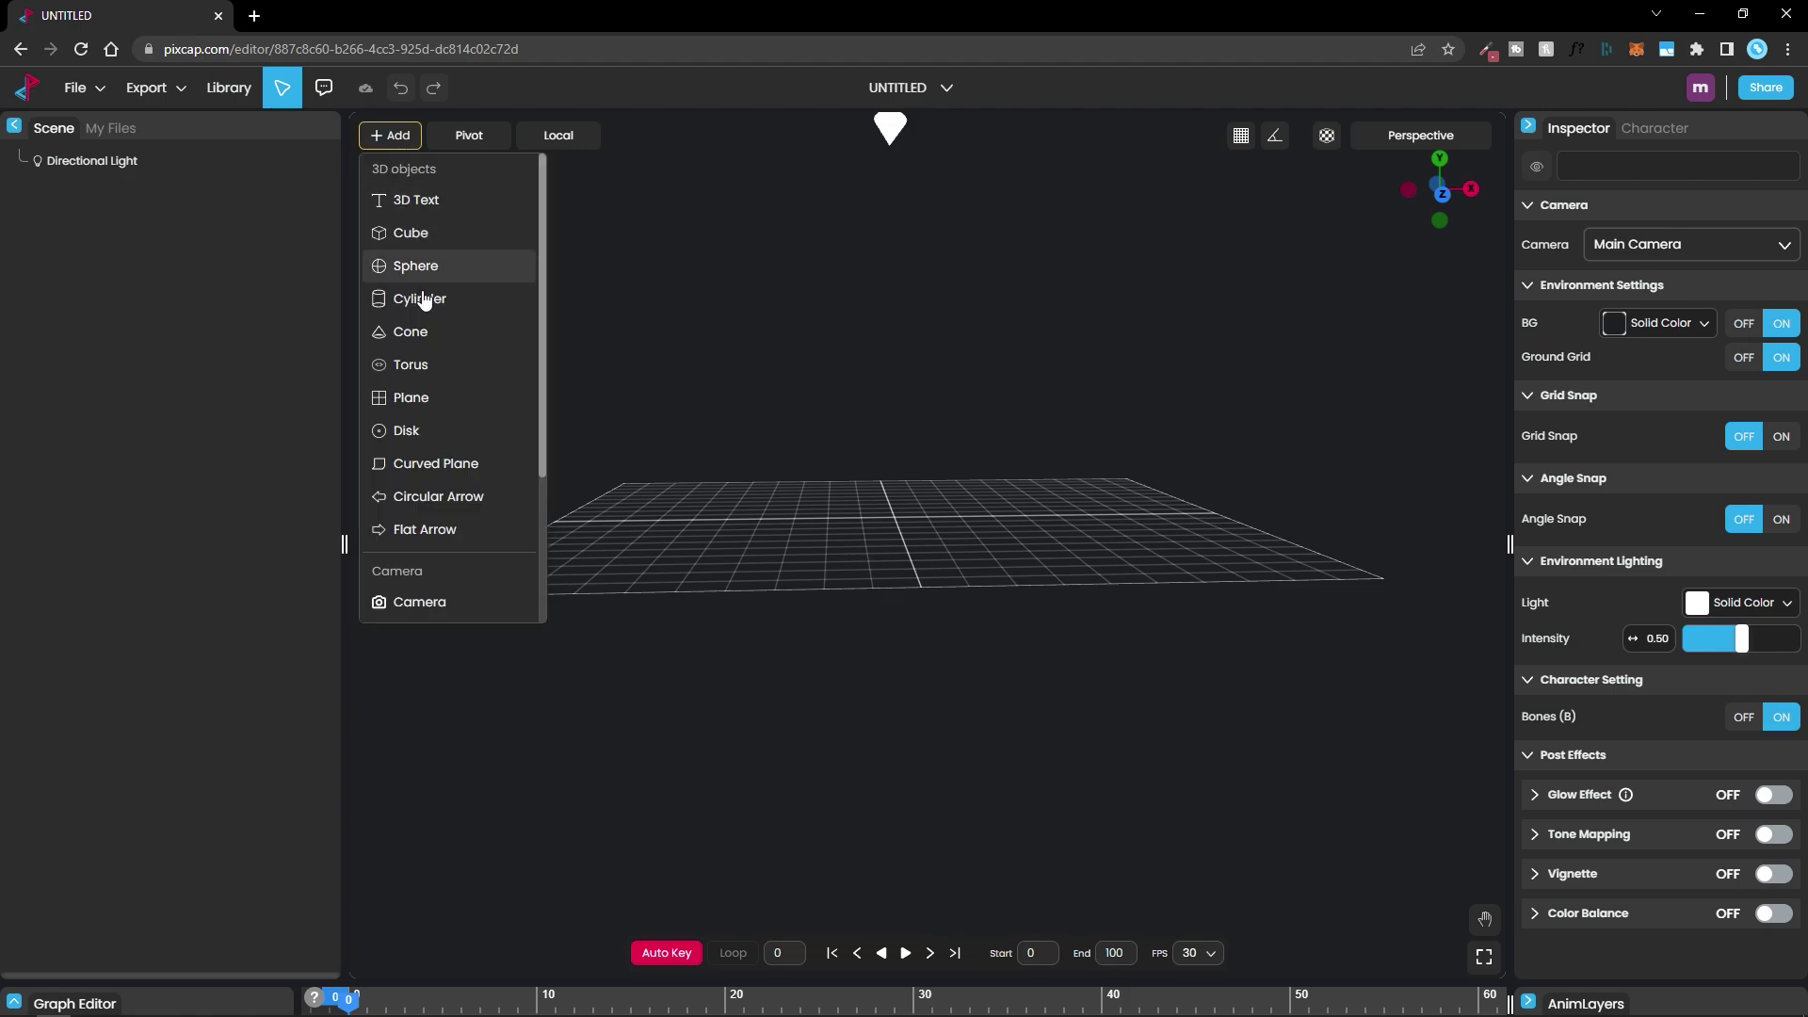
click(411, 201)
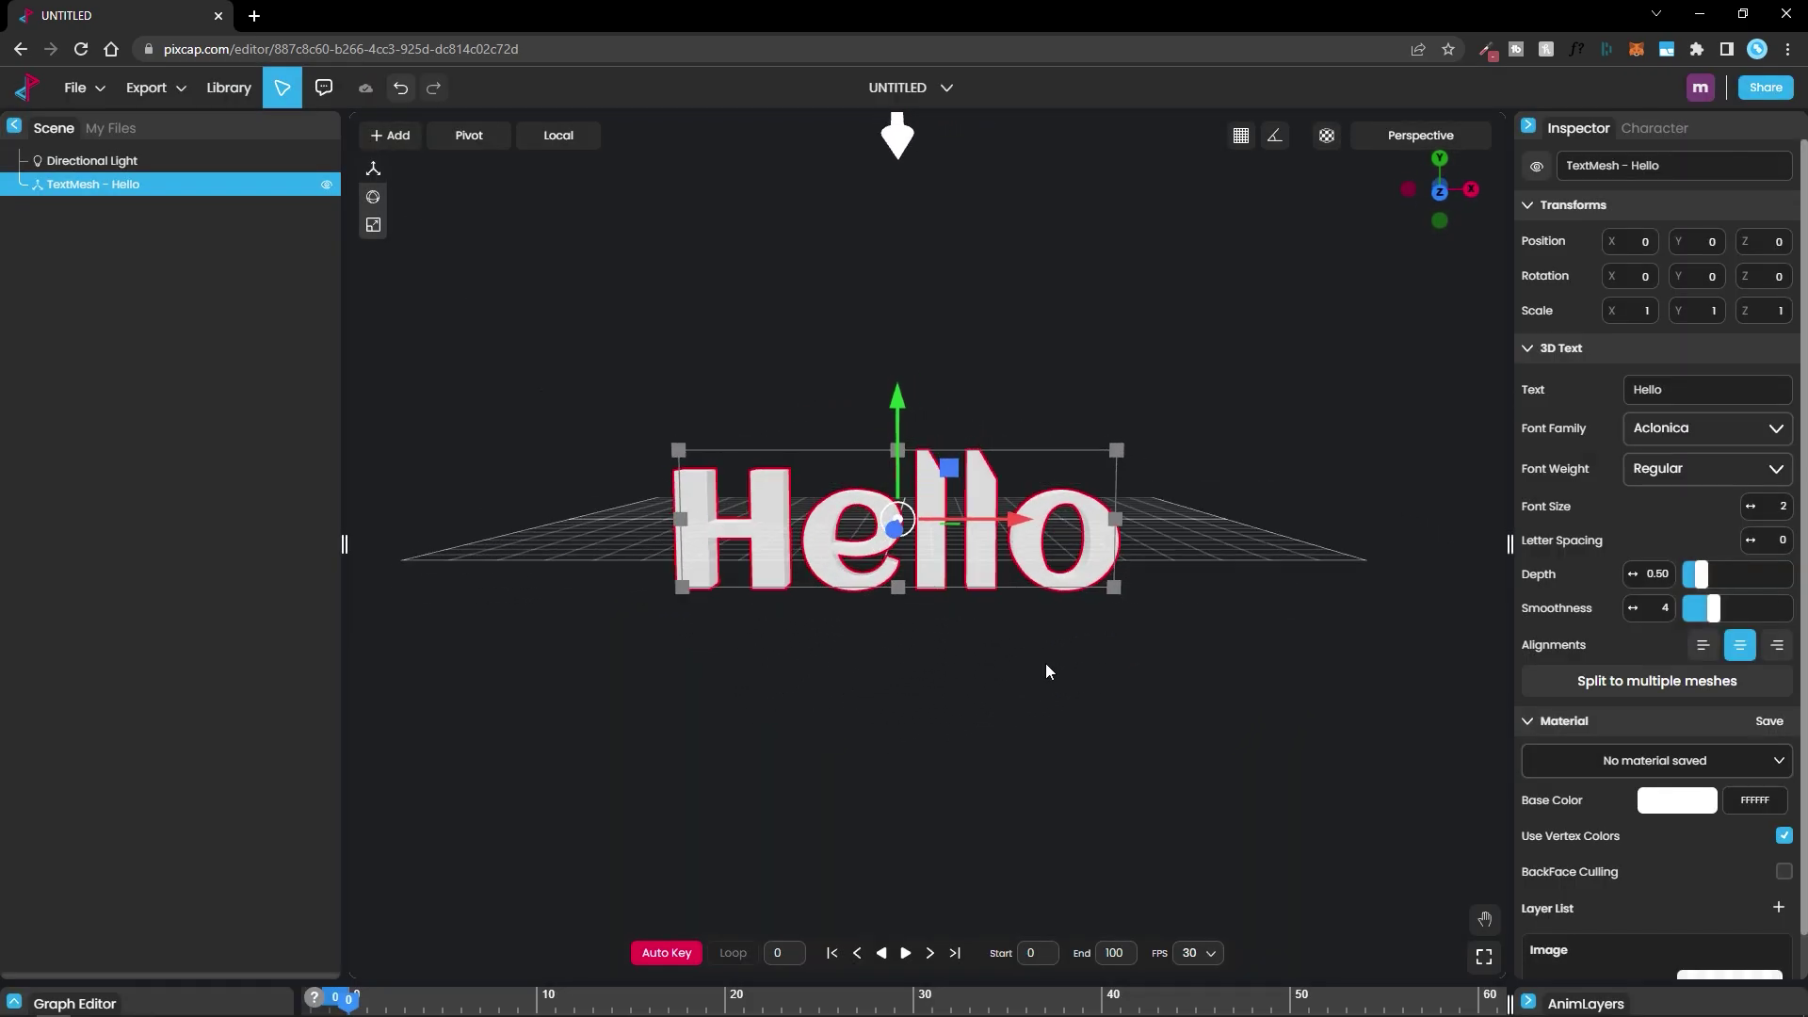
- Try moving the 3D text upward and across the grid with the move gizmo, and undo the moves
drag(895, 407, 895, 294)
drag(892, 411, 1085, 467)
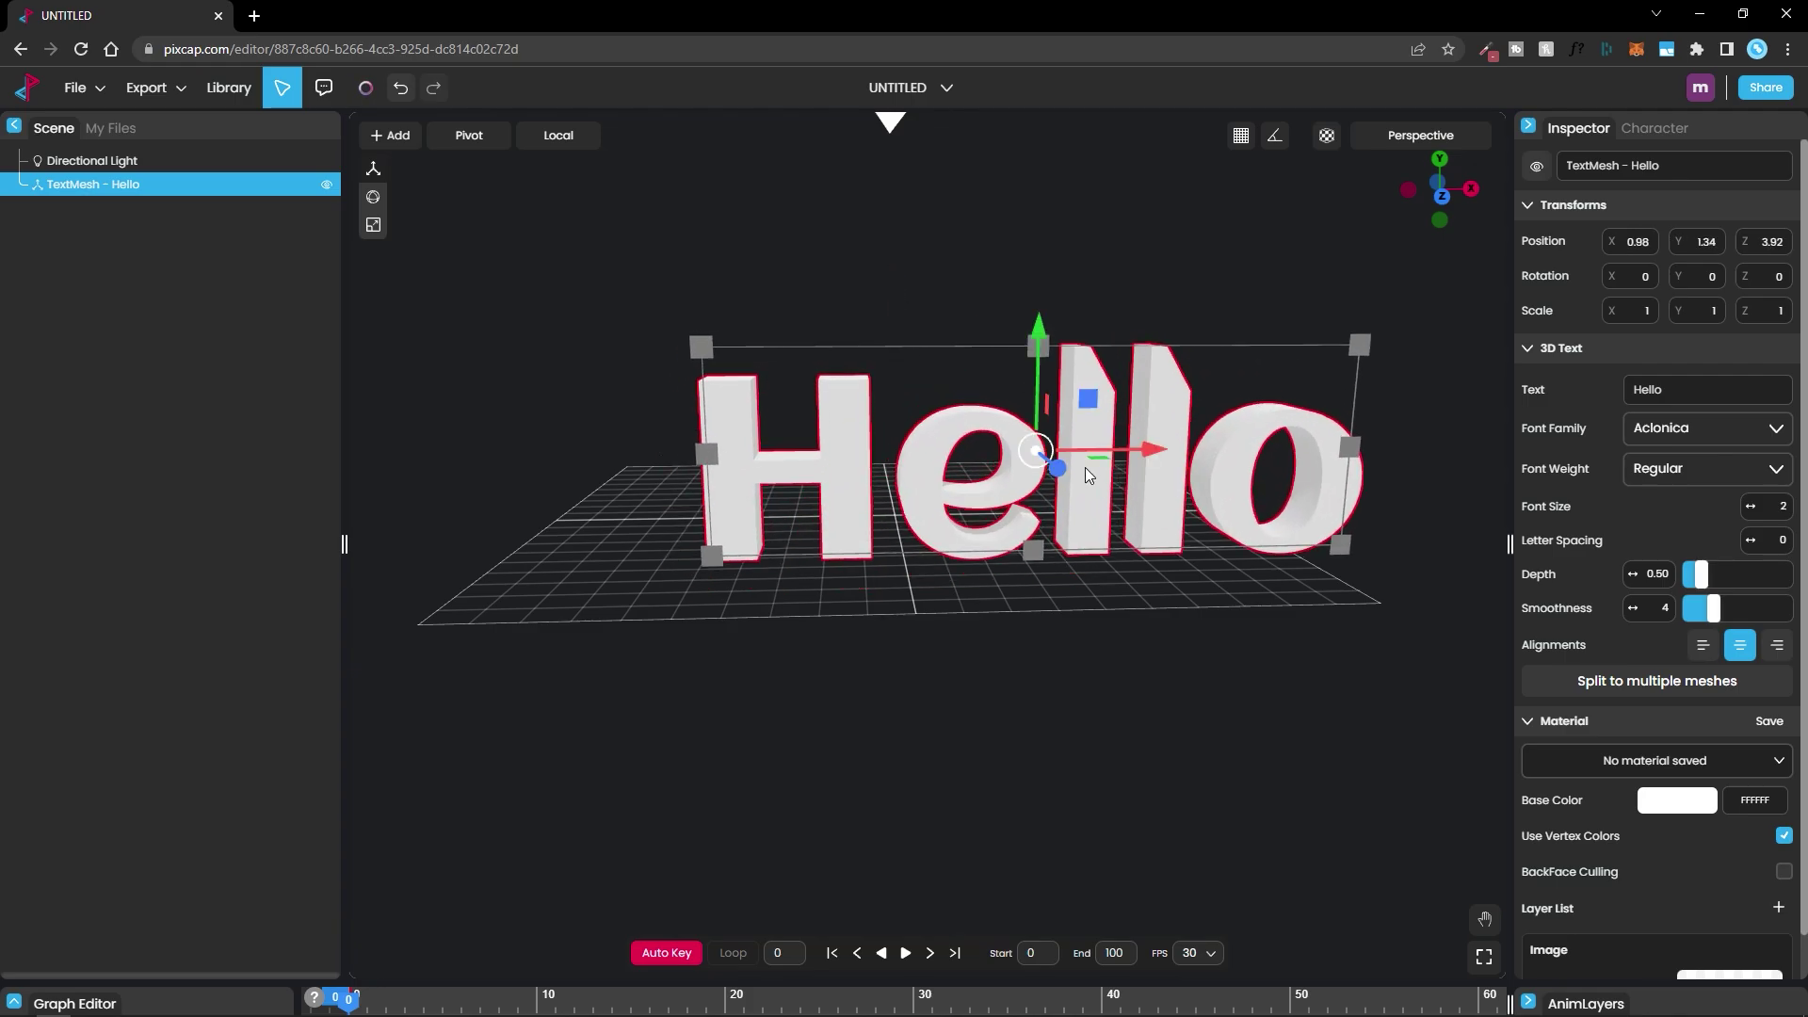
key(ctrl+z)
key(ctrl+z)
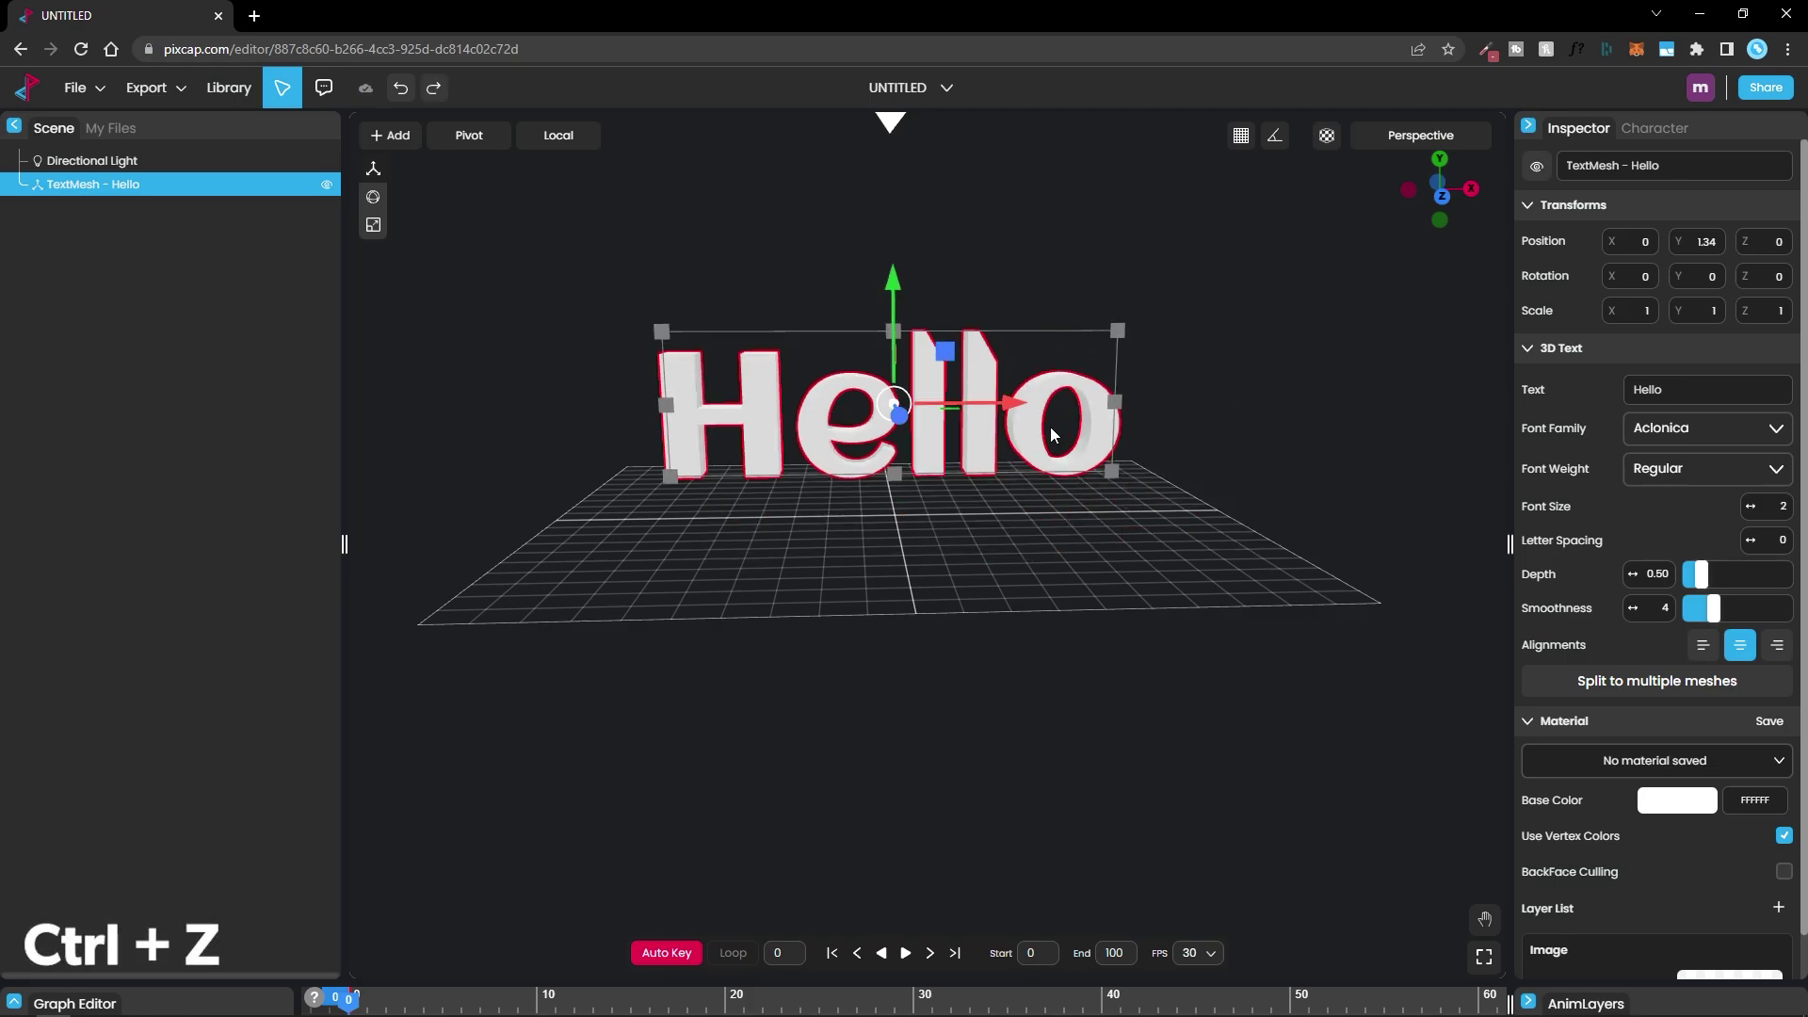
key(ctrl+z)
middle_drag(1001, 415, 951, 584)
drag(941, 509, 1104, 500)
key(ctrl+z)
key(ctrl+z)
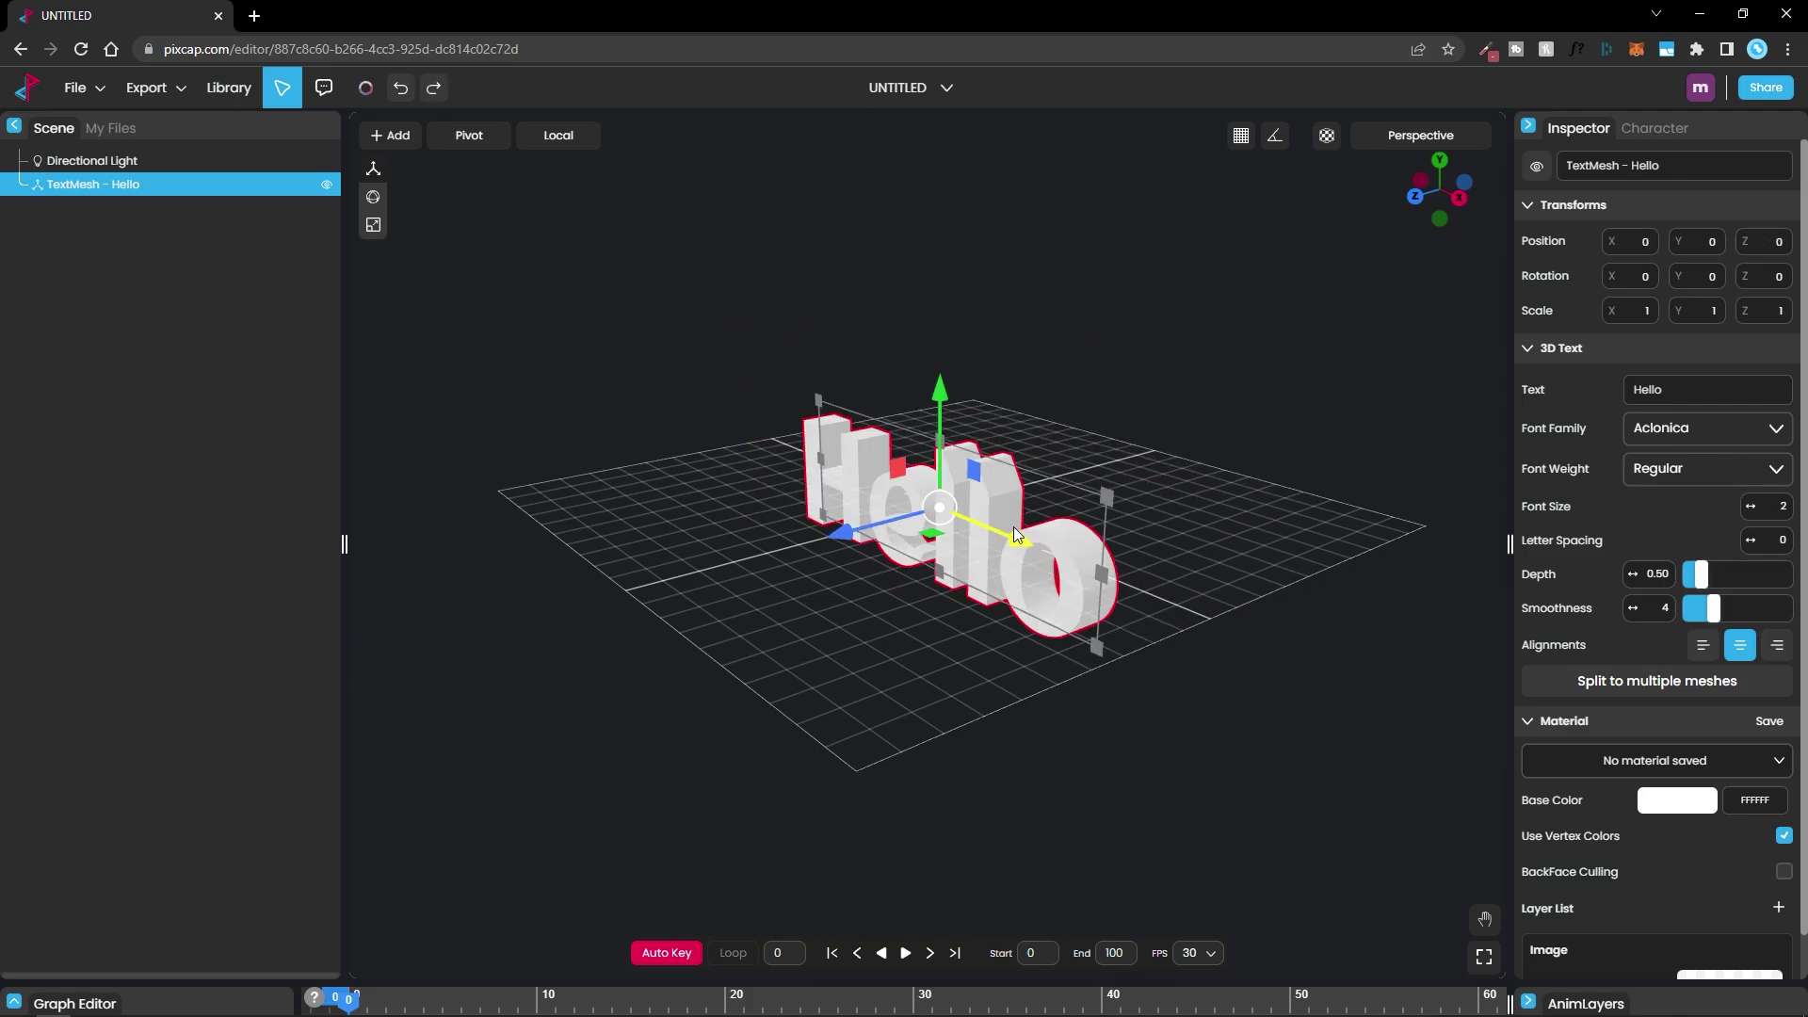
middle_drag(1013, 527, 897, 674)
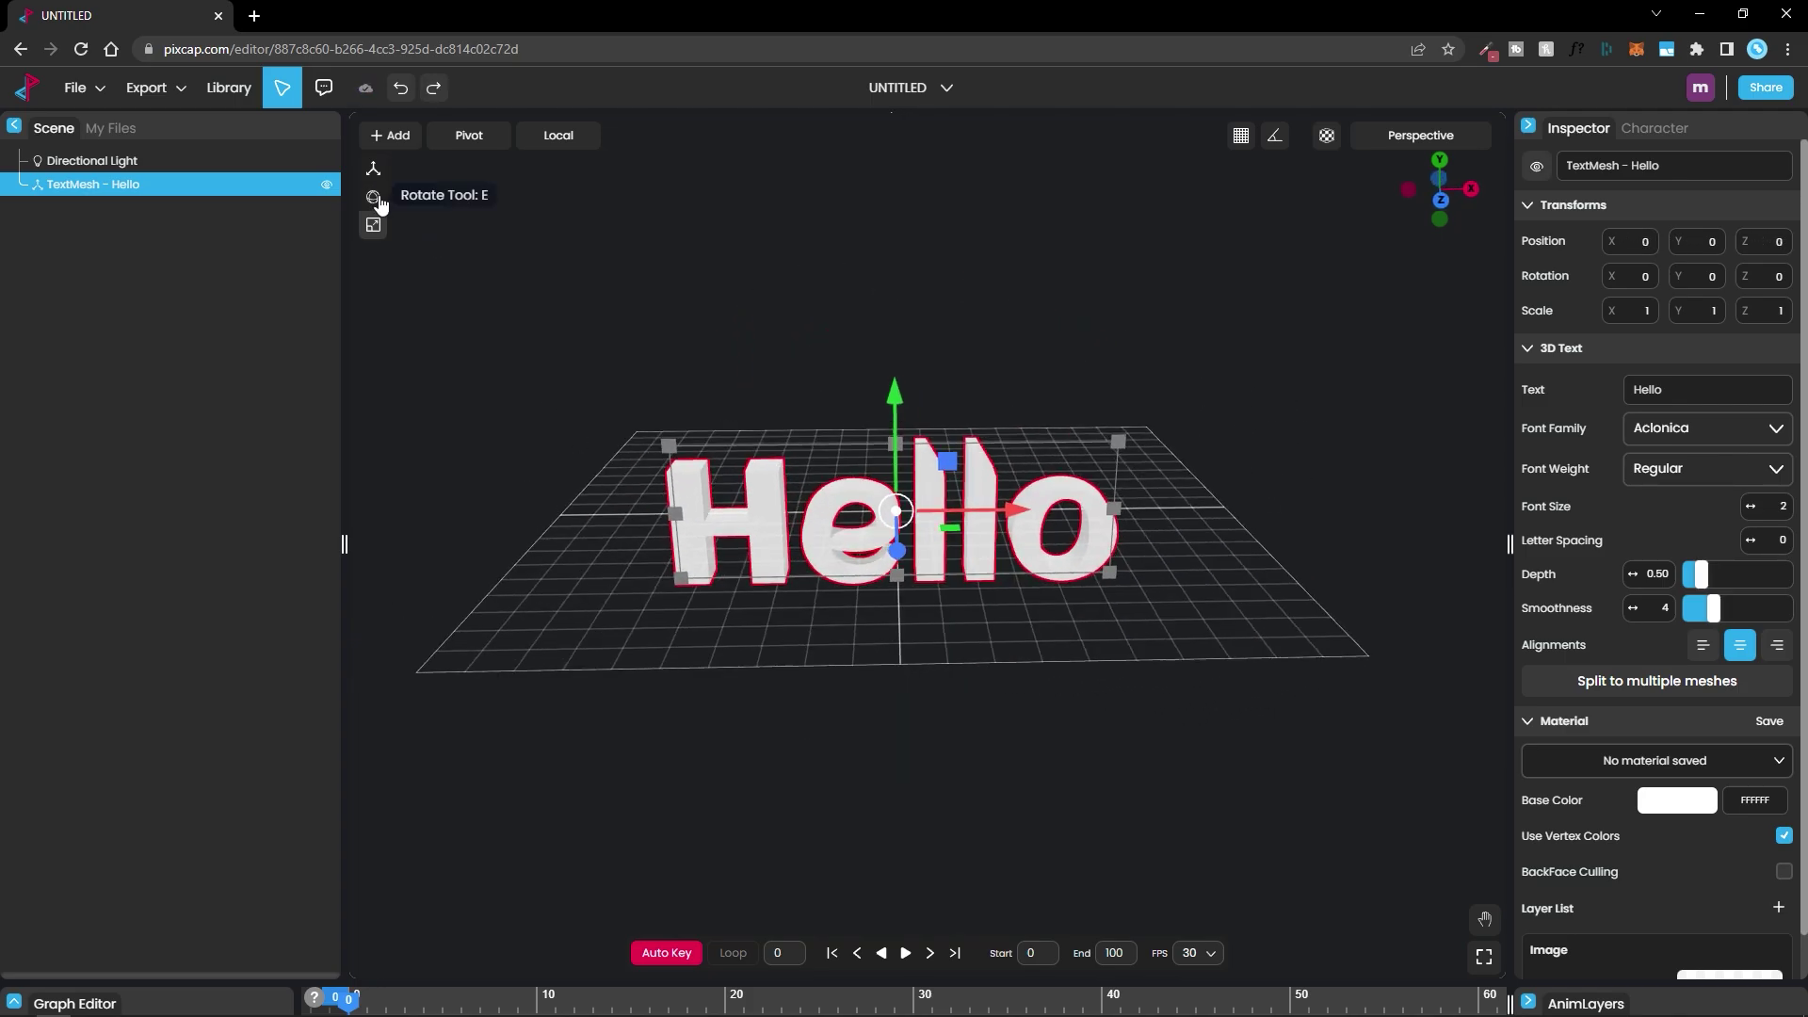
- Try scaling the 3D text along its X and Y axes and rotating it with the rotate gizmo
click(372, 224)
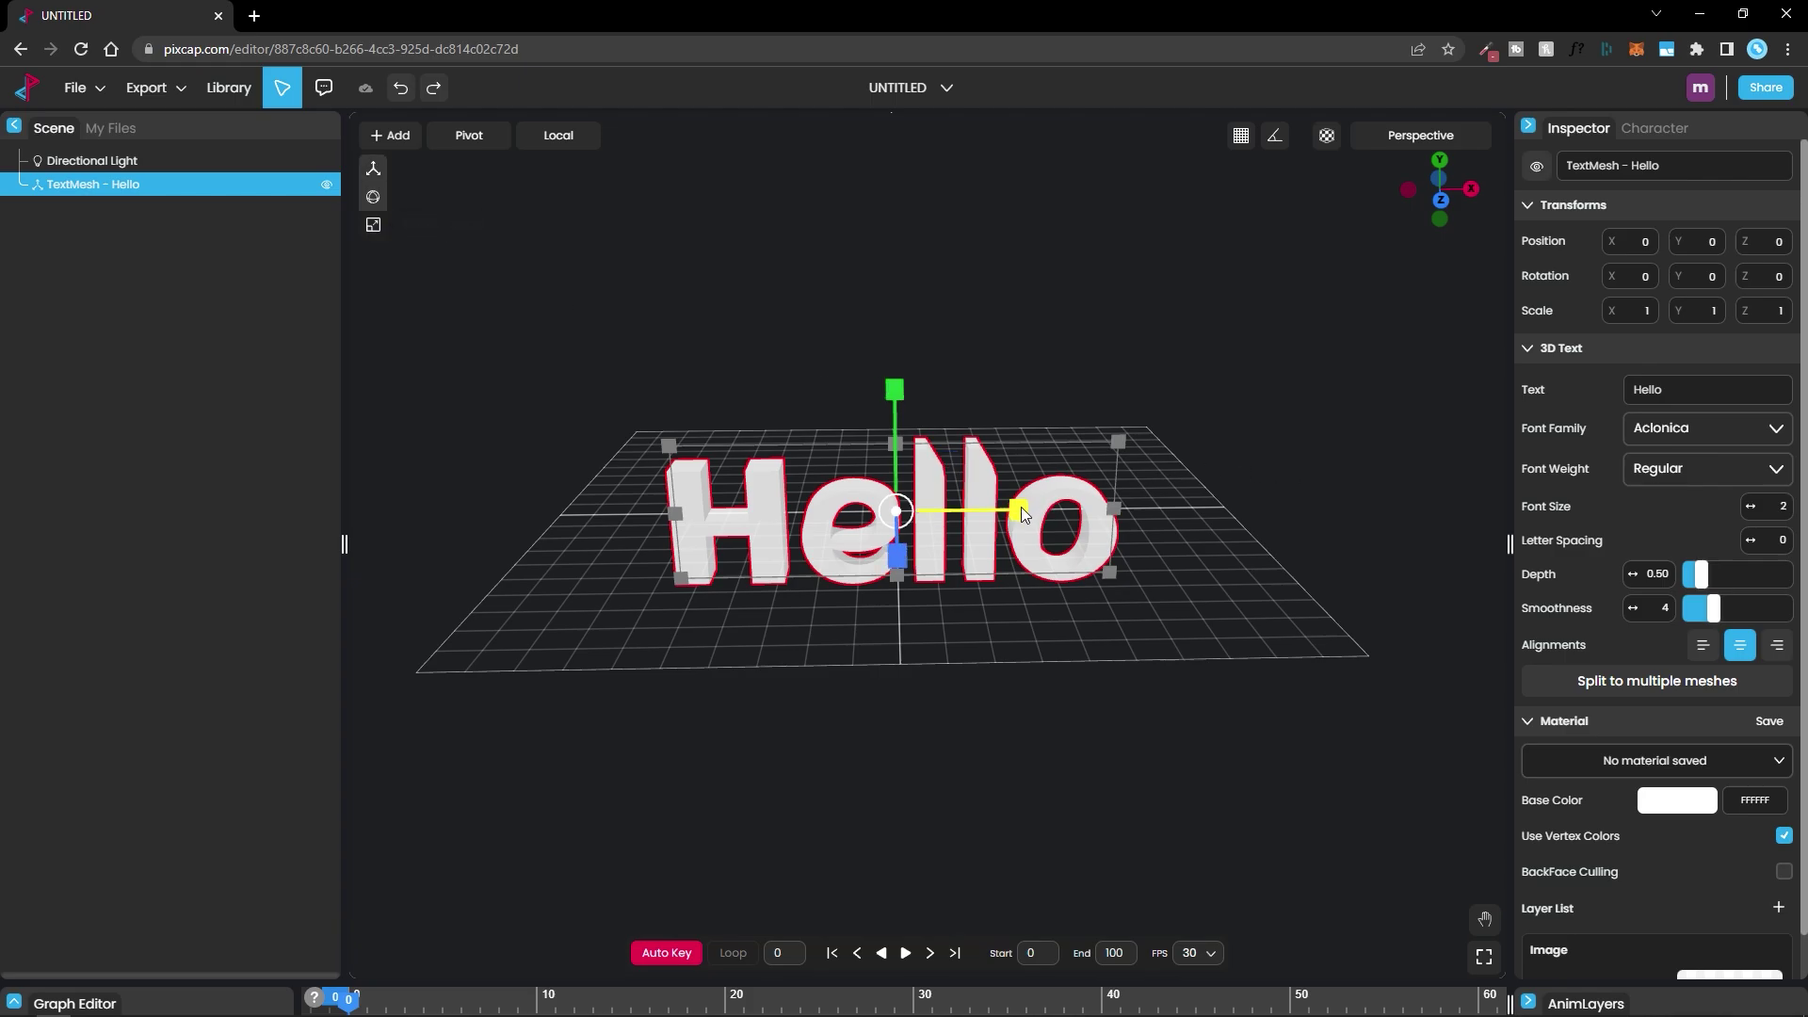
mouse_move(1021, 507)
mouse_down()
mouse_move(1098, 508)
mouse_move(970, 499)
mouse_move(1020, 492)
mouse_up()
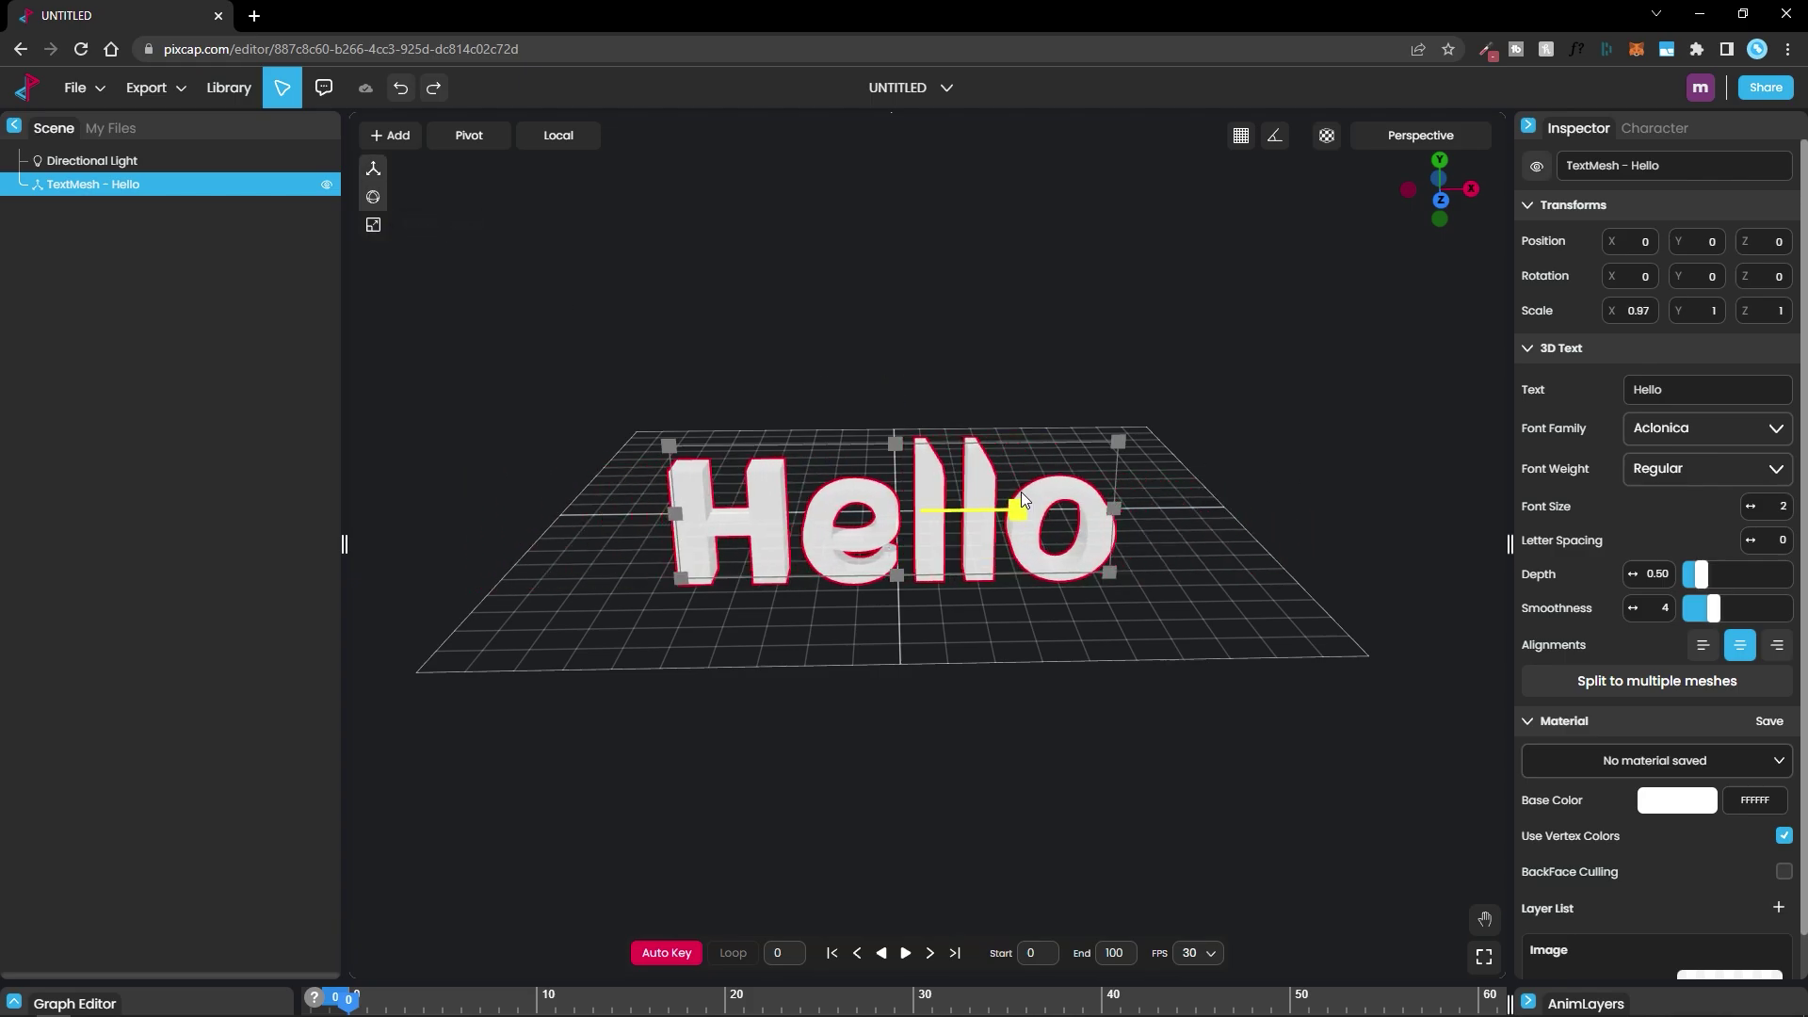
drag(897, 394, 869, 360)
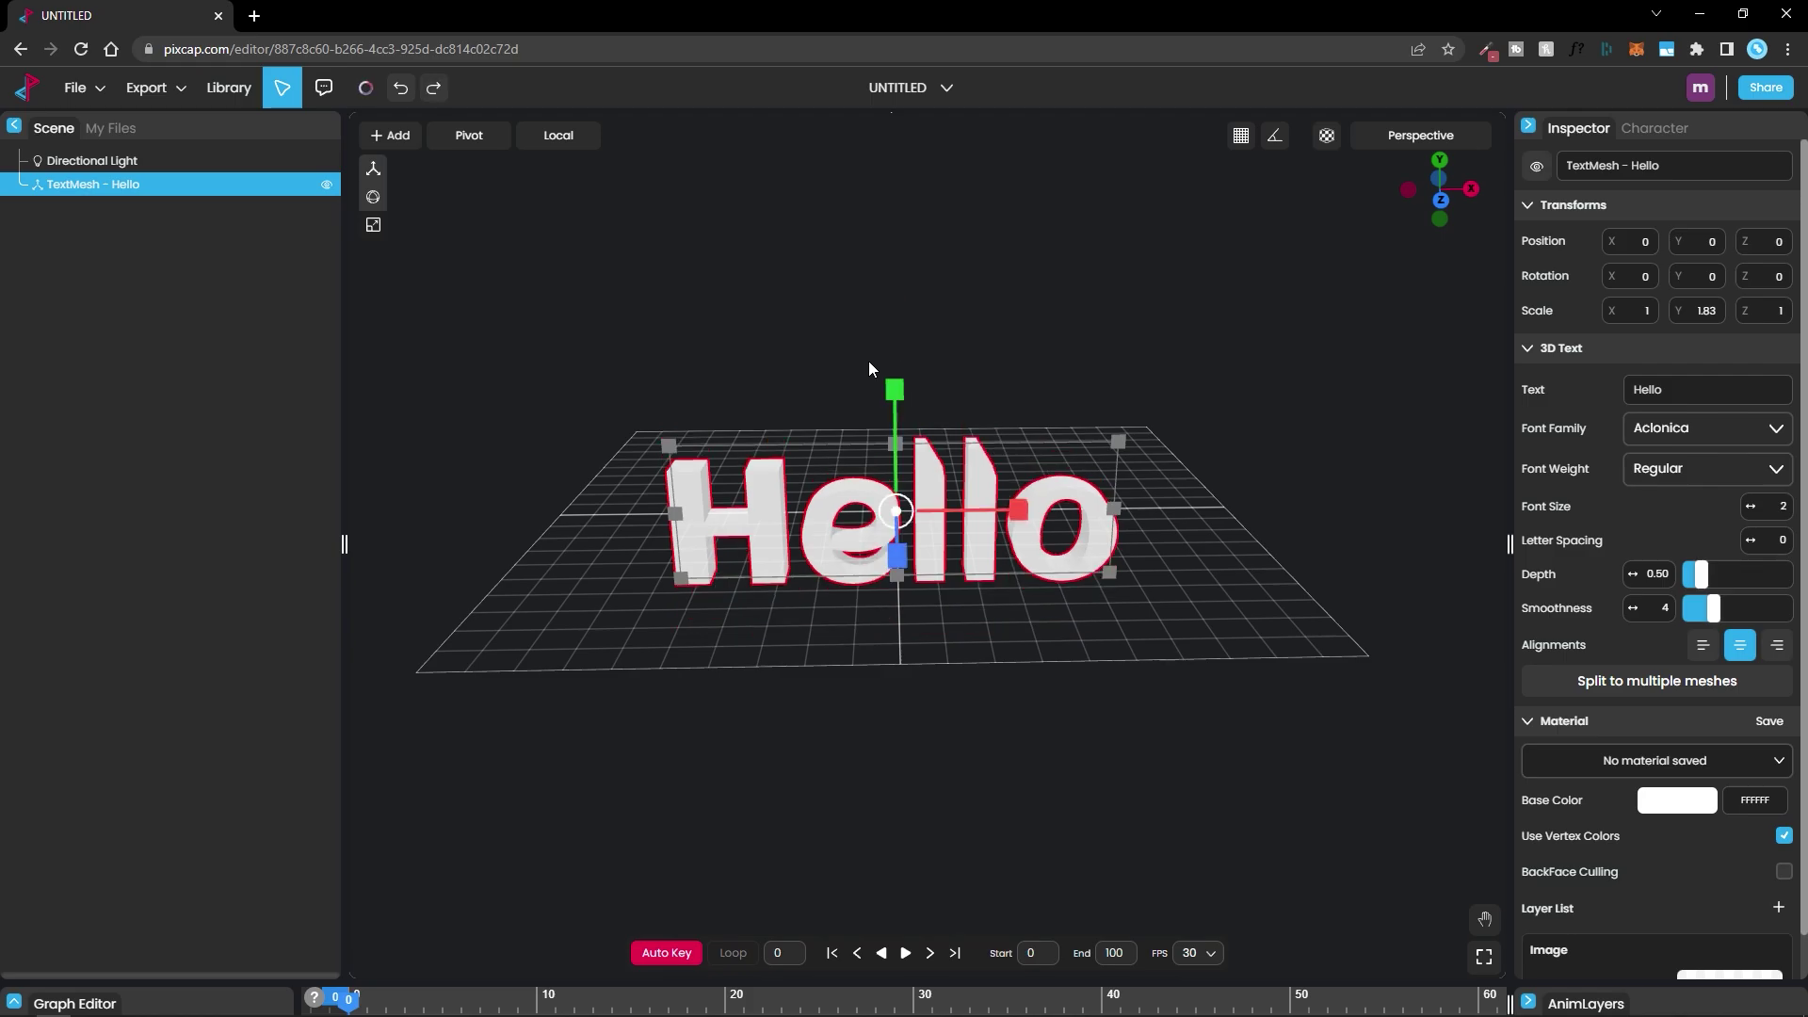
click(373, 196)
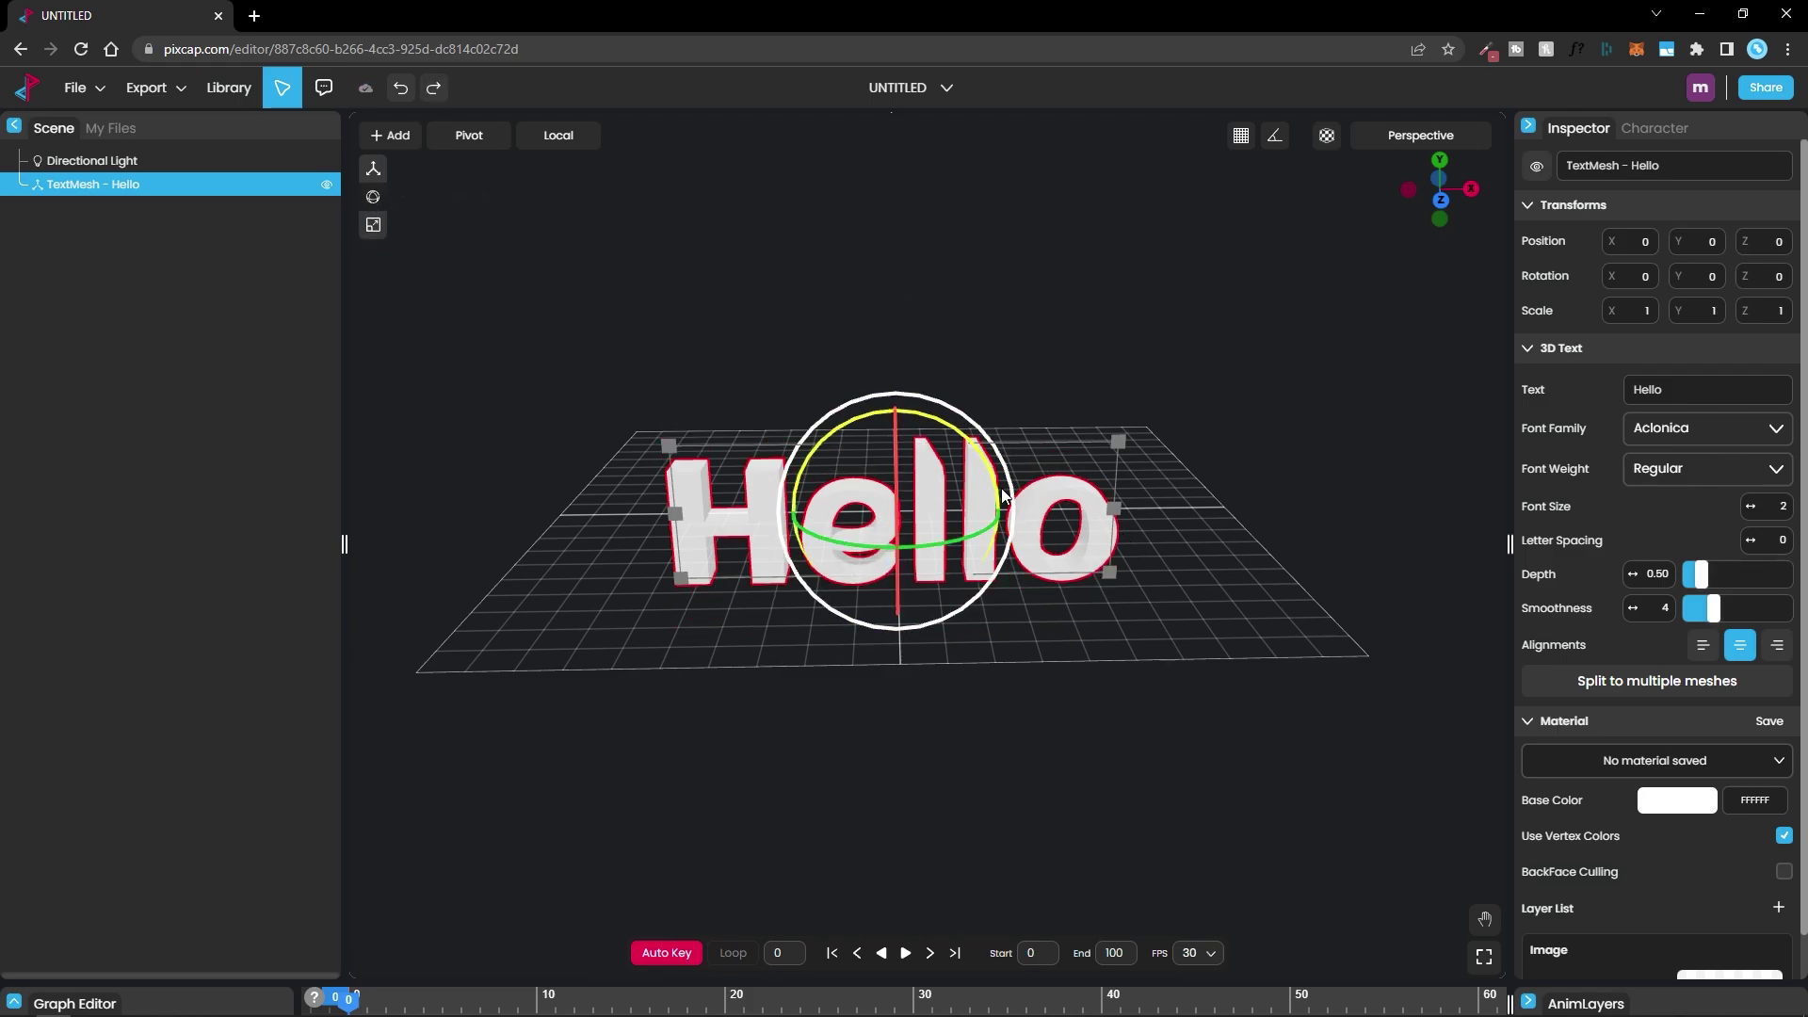
drag(981, 467, 931, 363)
click(529, 213)
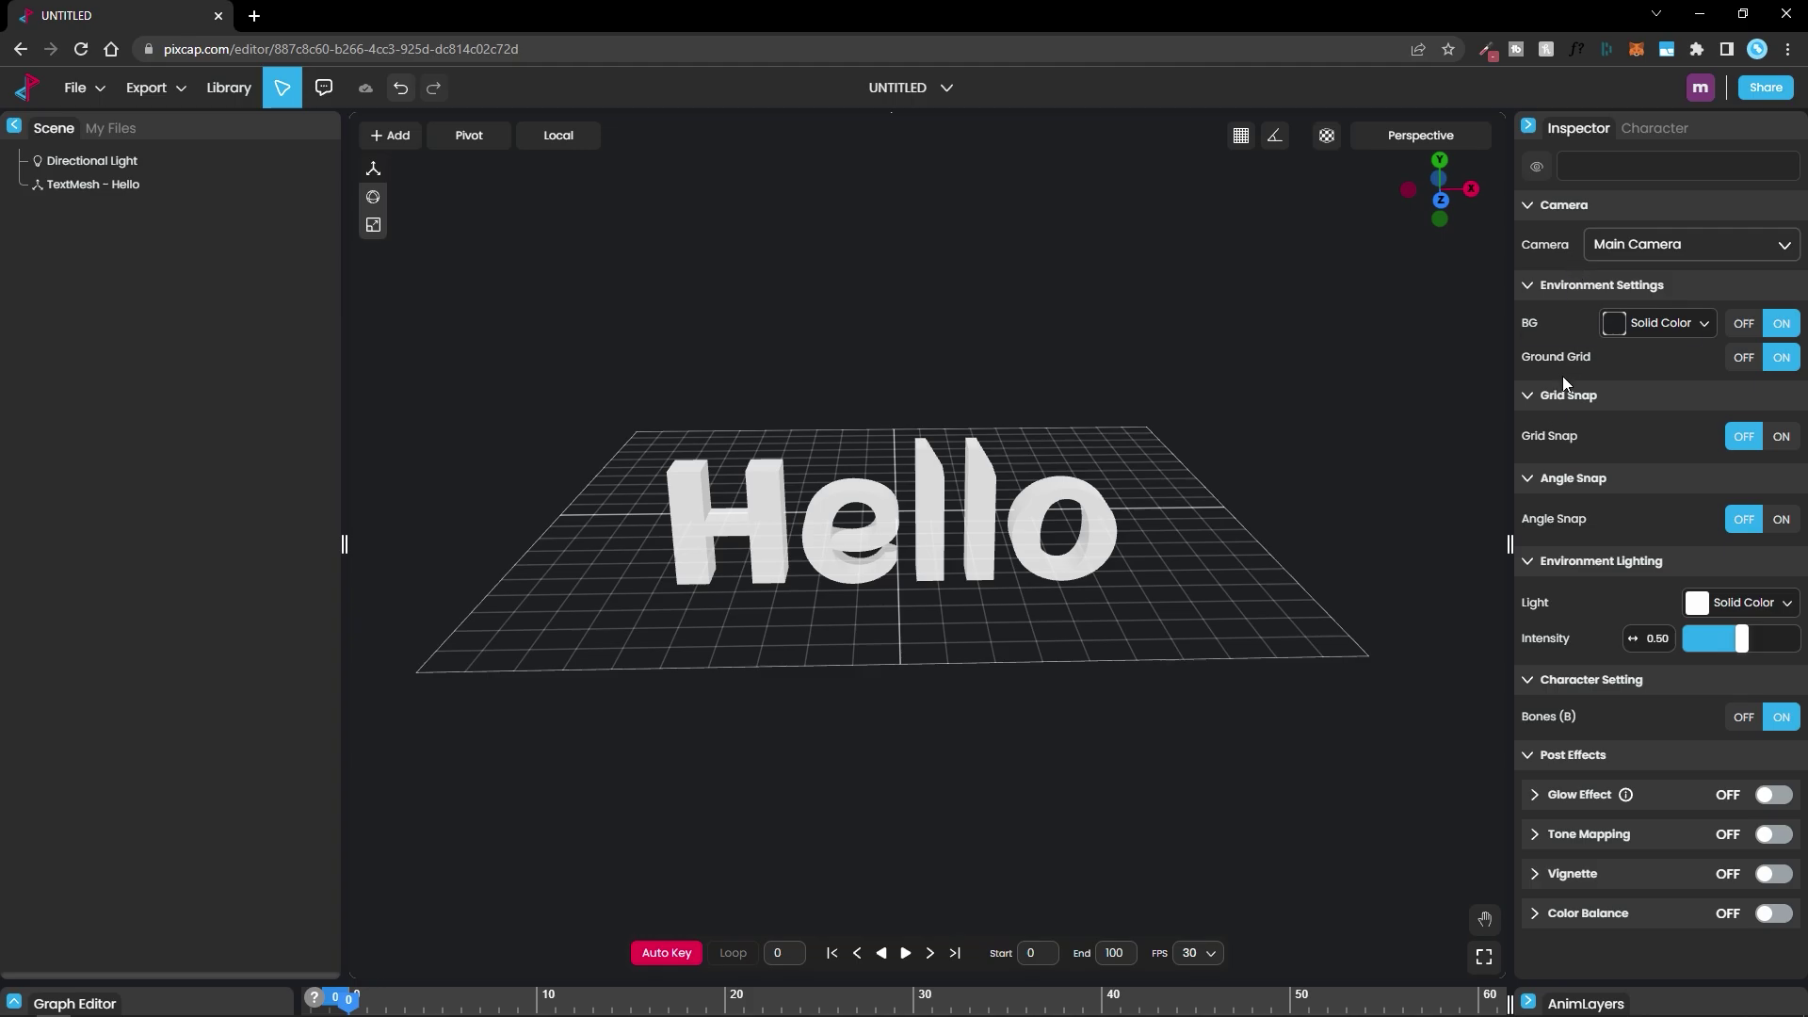
- Change the wording of the 3D text object to "Motion"
click(972, 484)
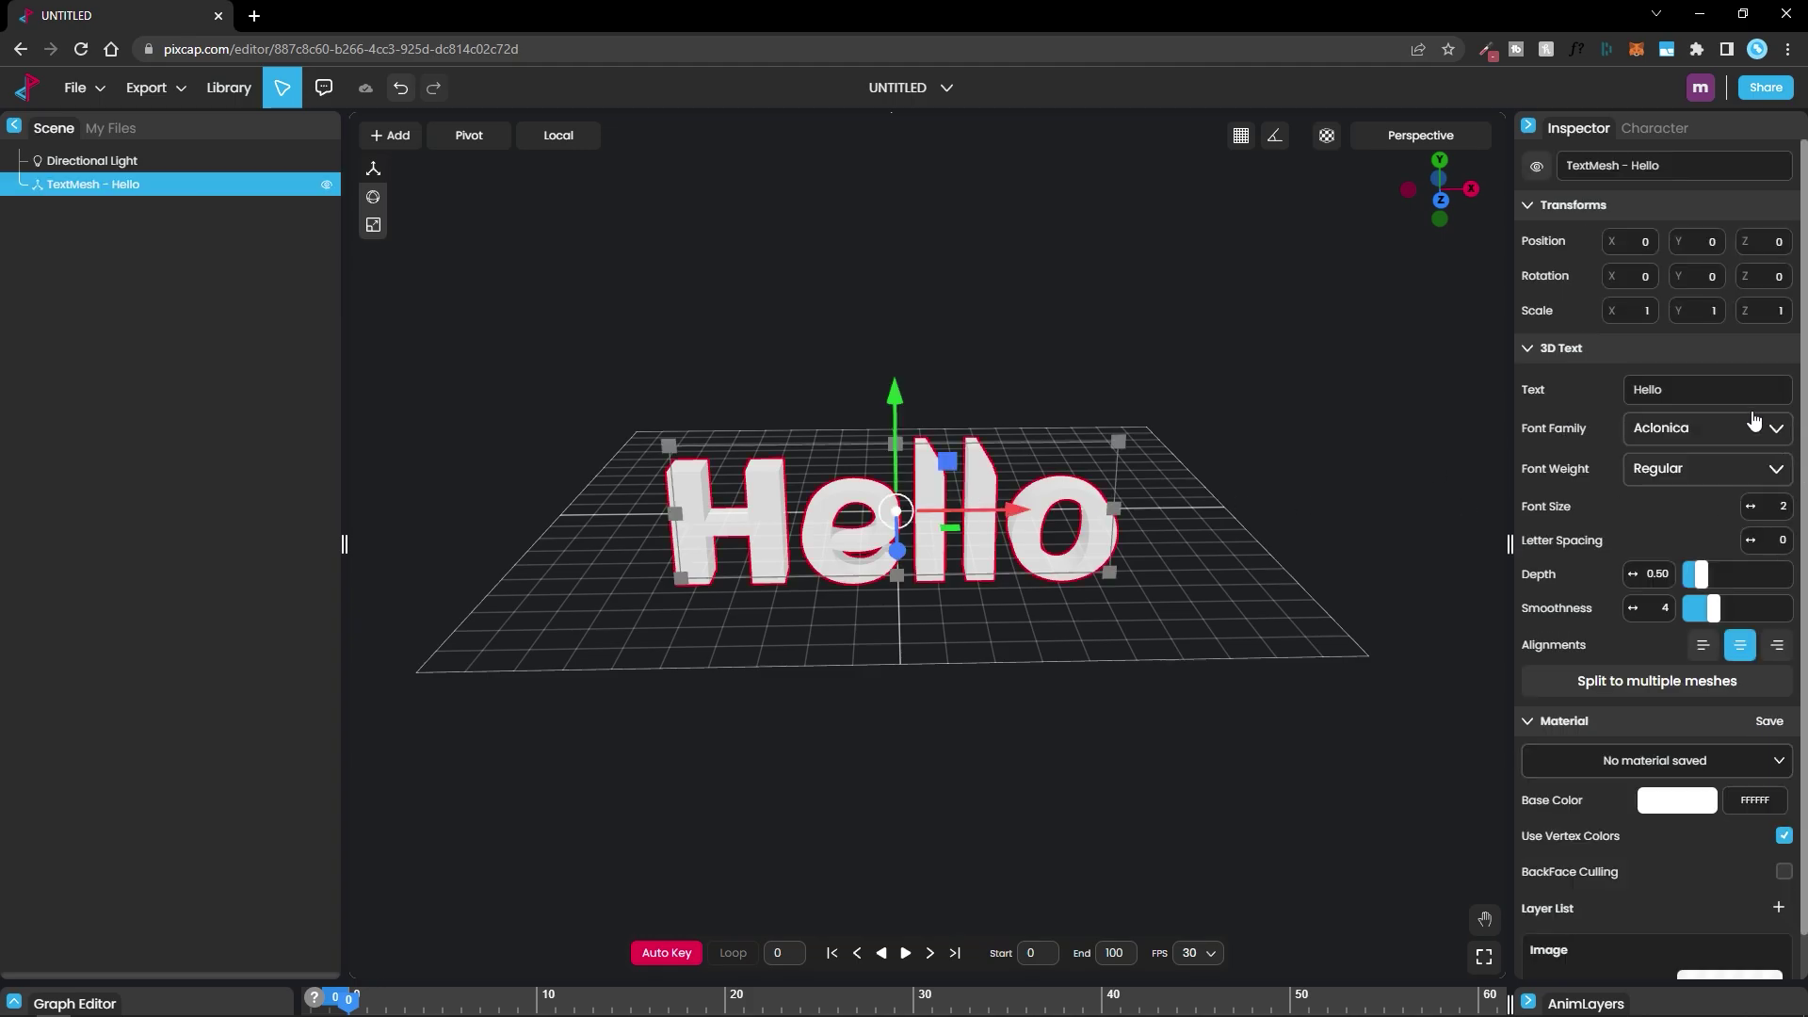
double_click(1664, 391)
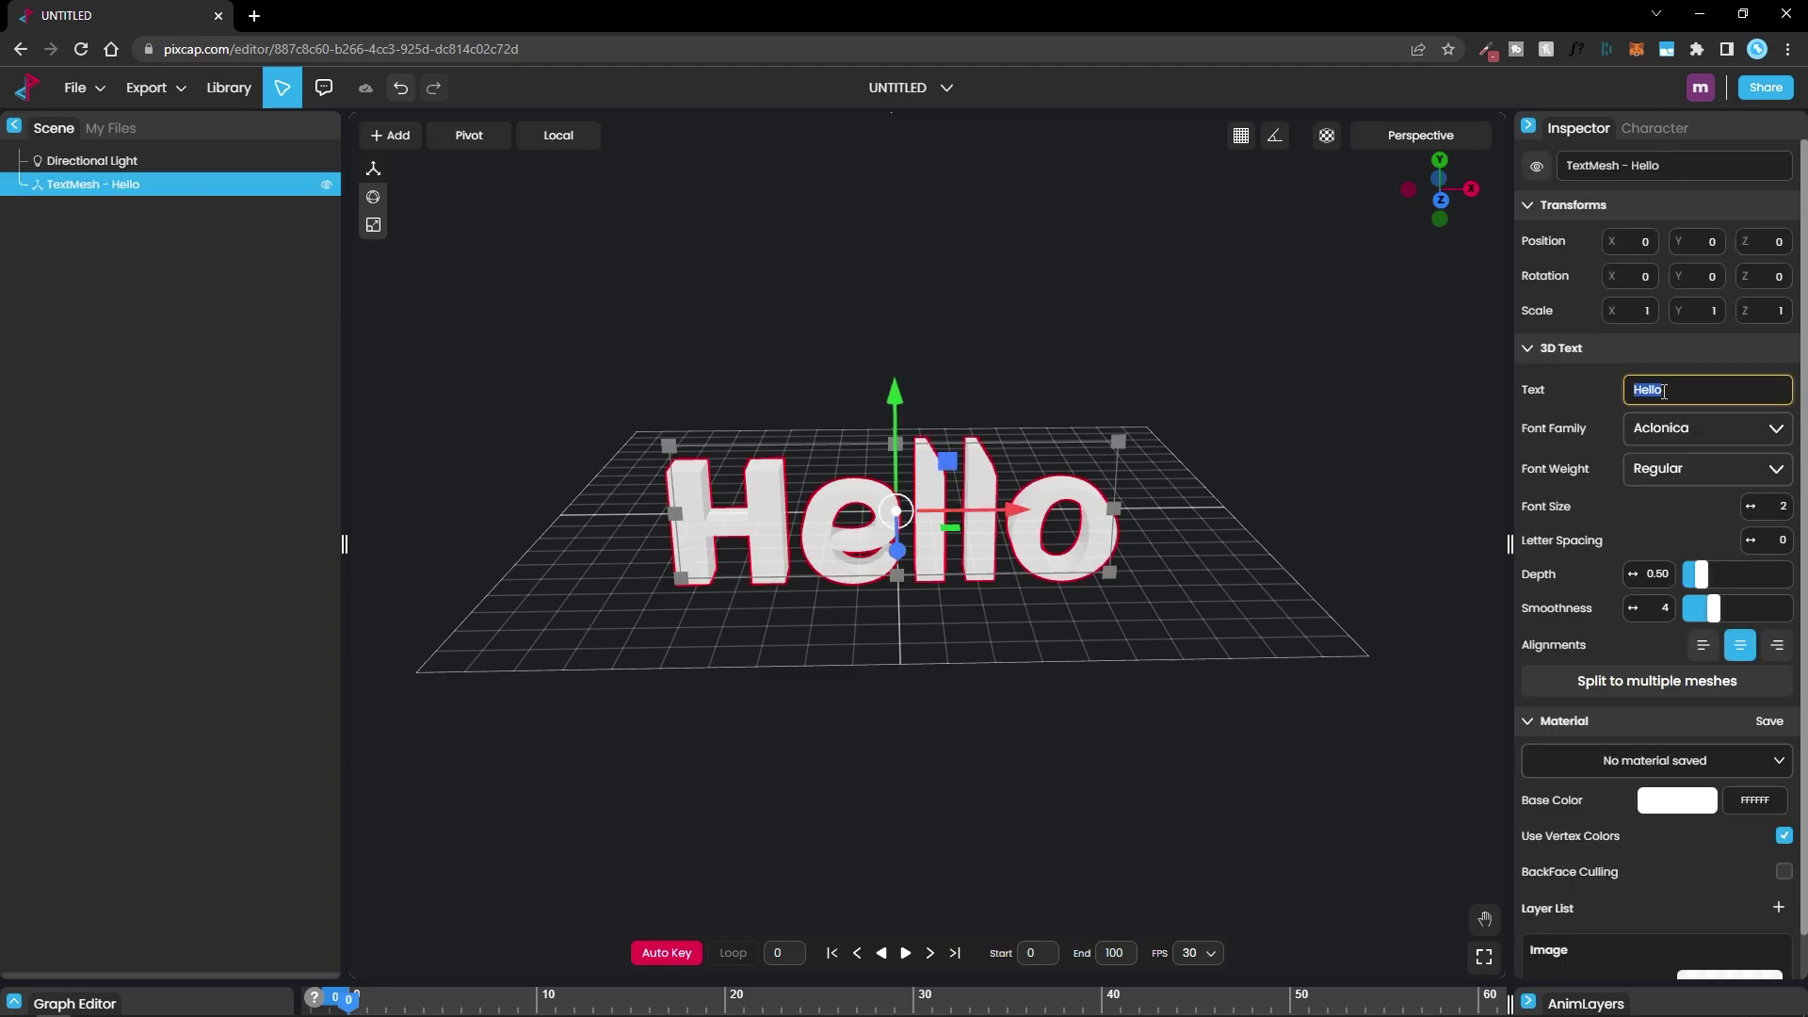
text(Motion)
key(Return)
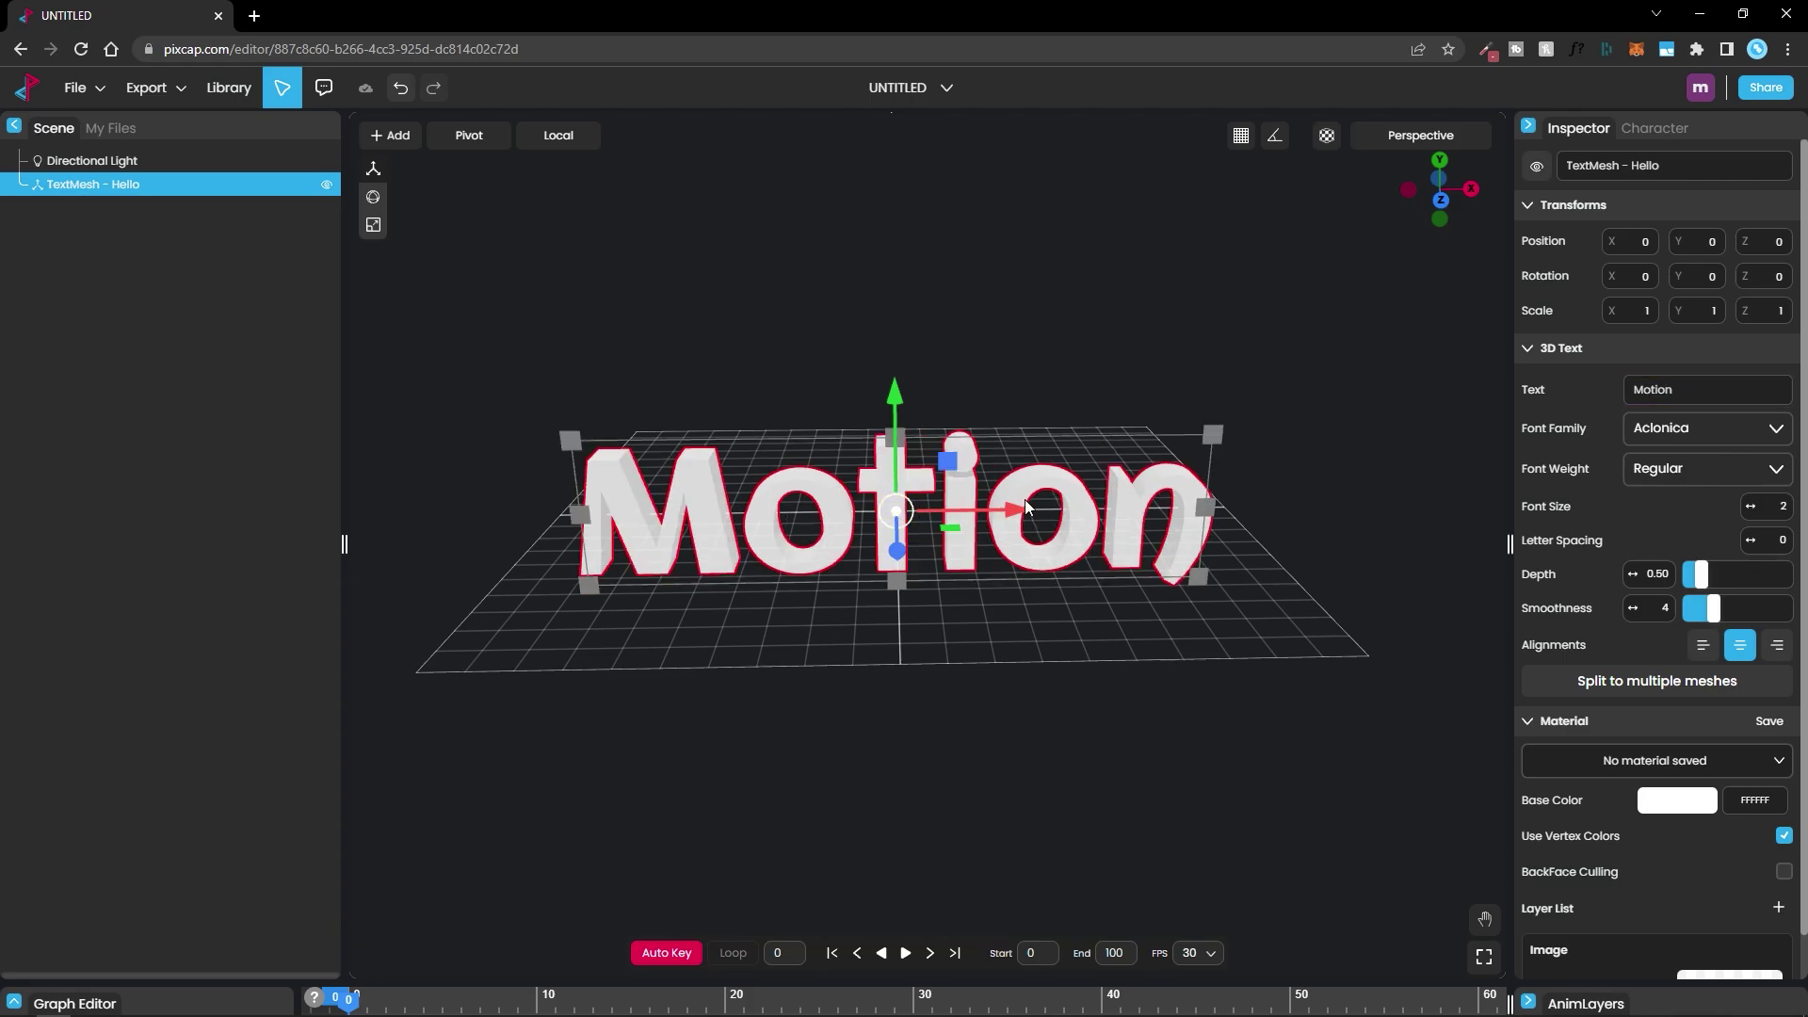
- Set the font family of the "Motion" text to Luckiest Guy
click(1681, 431)
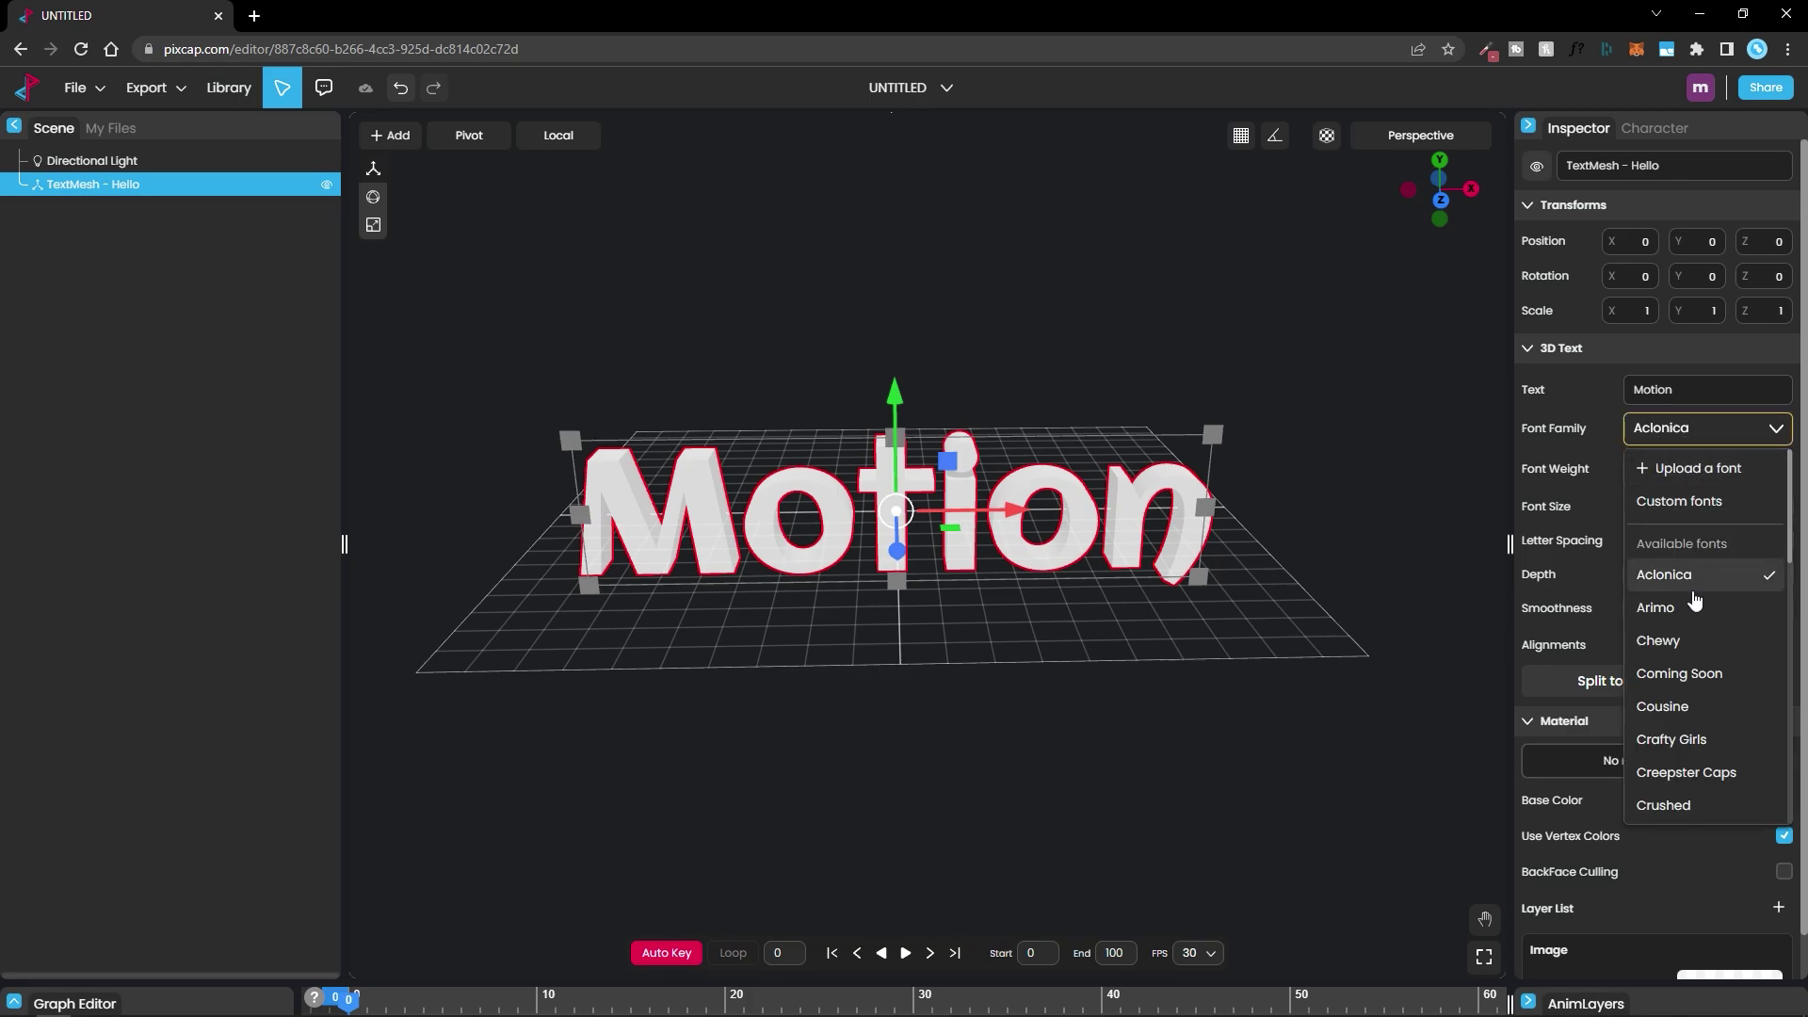
scroll(1690, 603, down, 10)
scroll(1679, 668, up, 3)
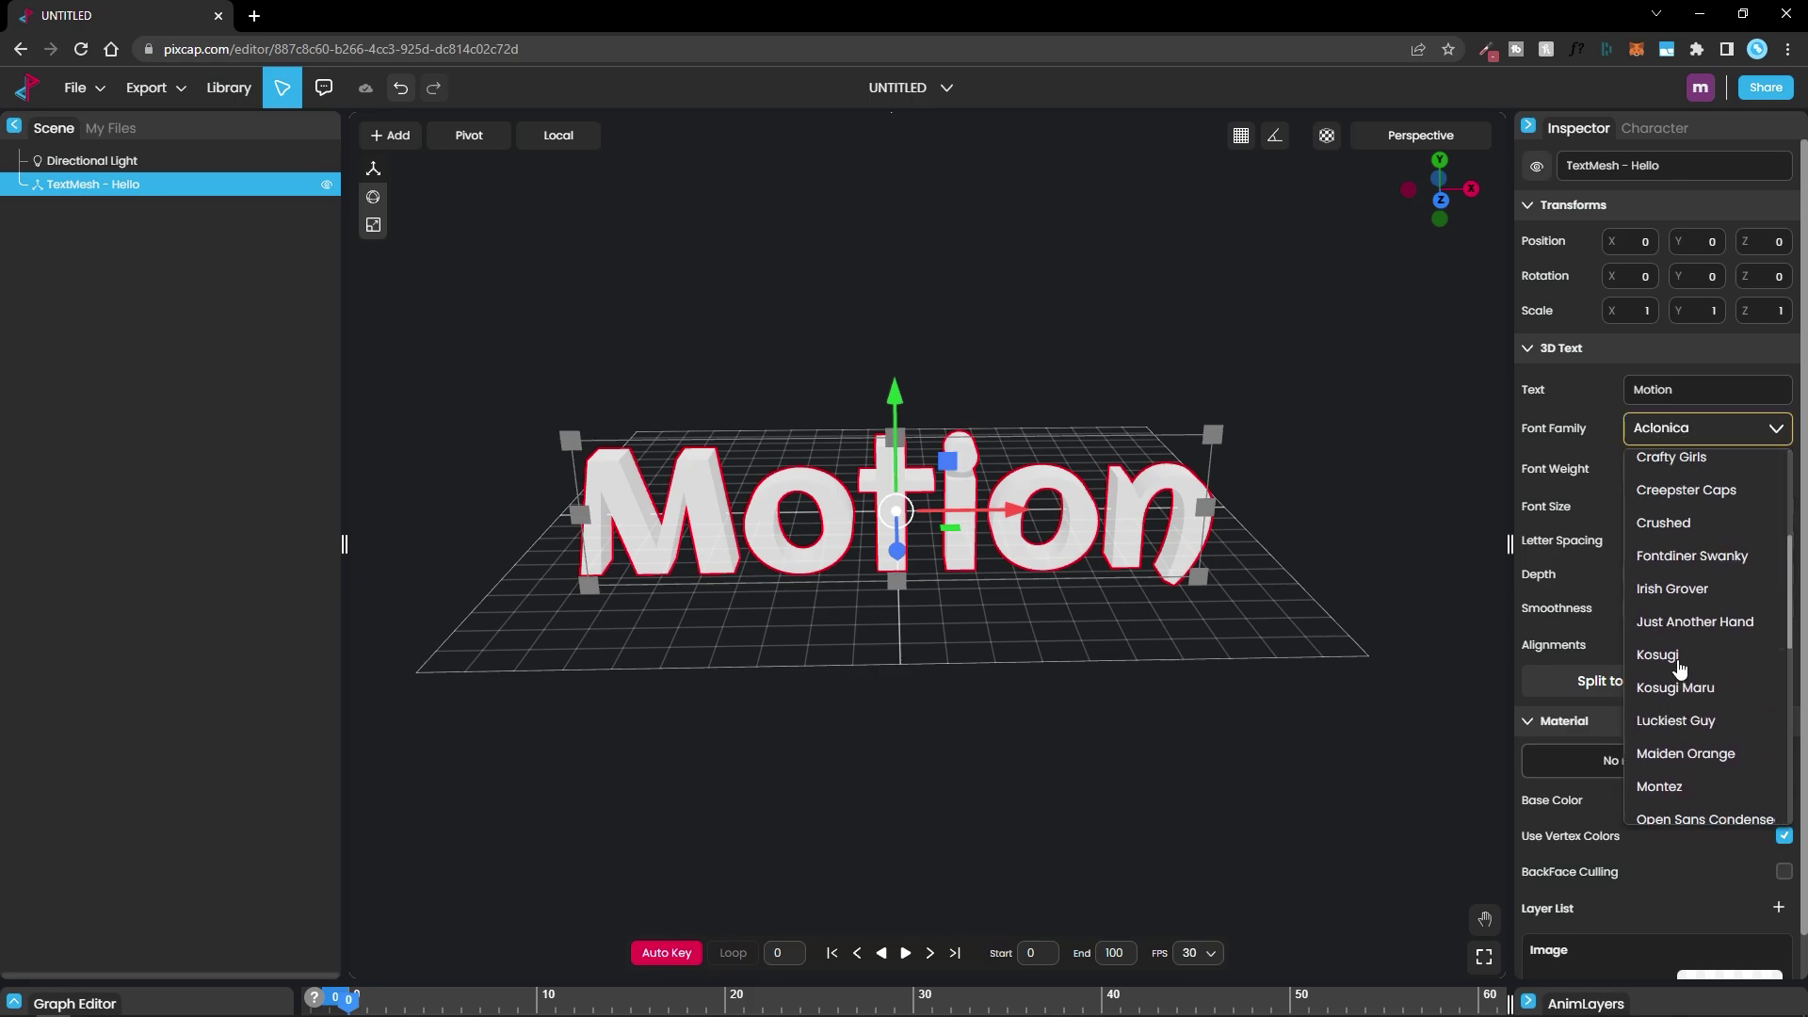
click(1684, 723)
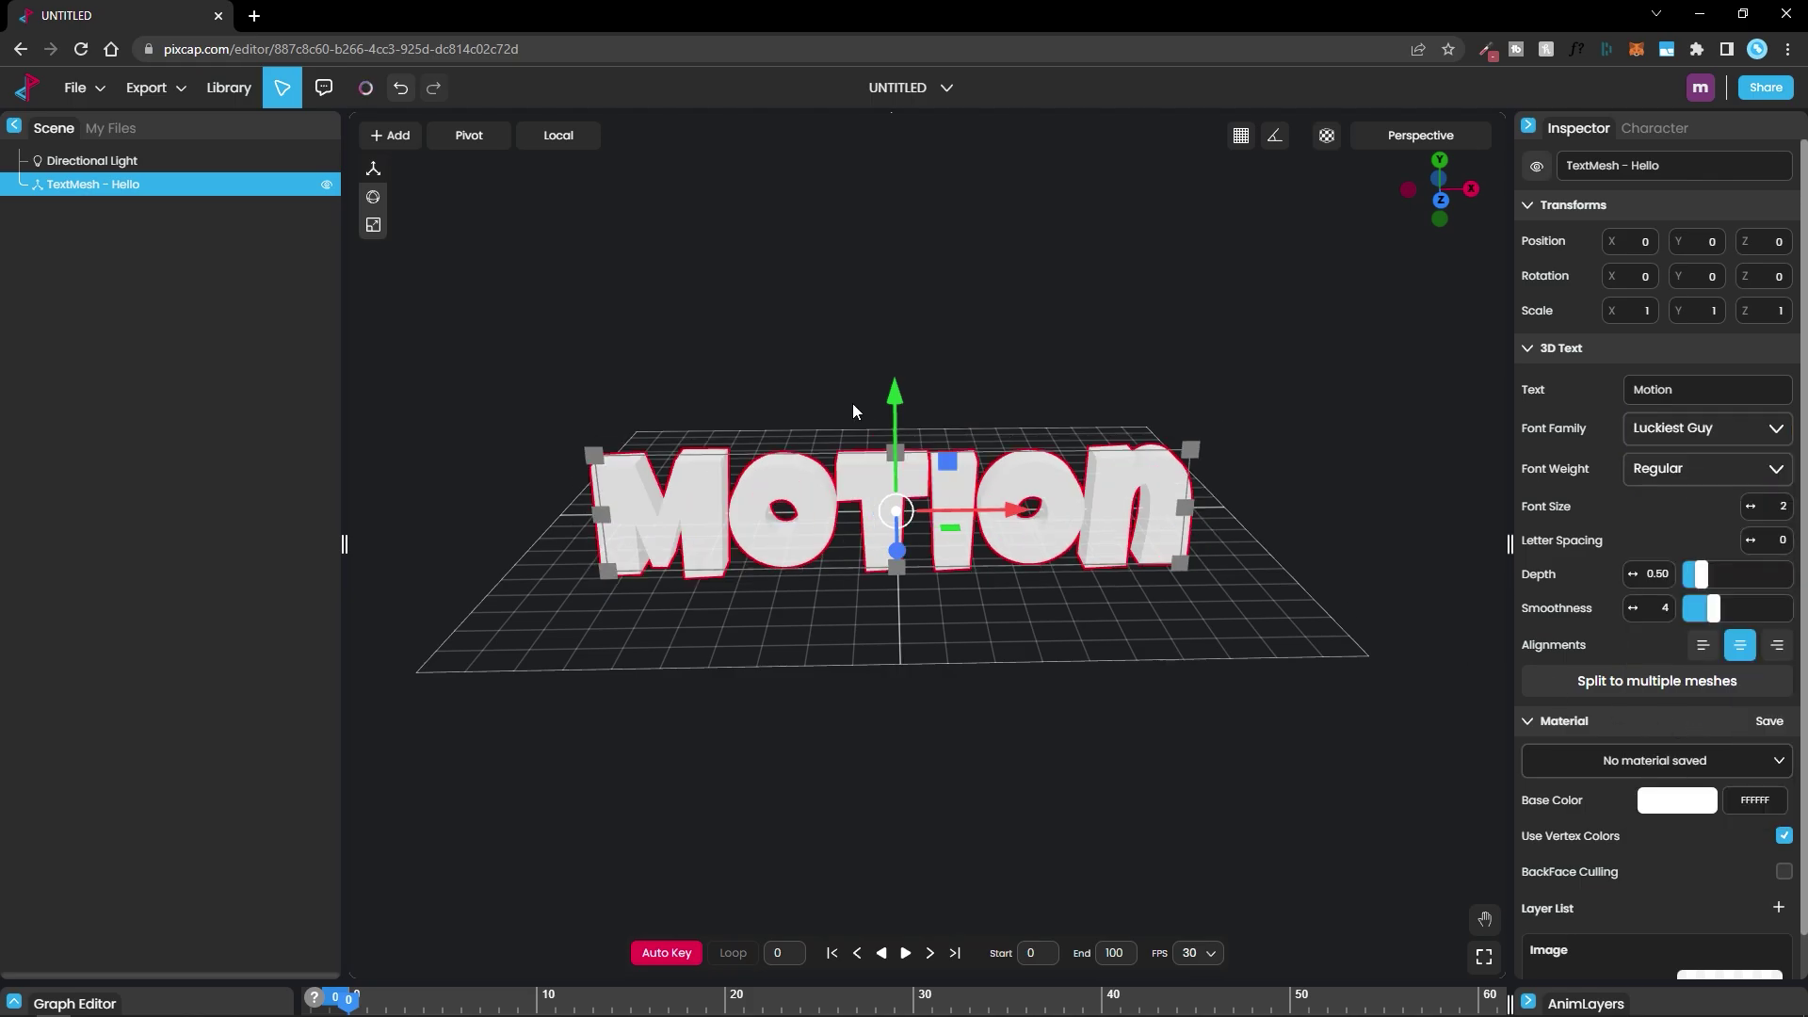
- Increase the depth of the "Motion" text to 0.97
drag(851, 403, 1803, 670)
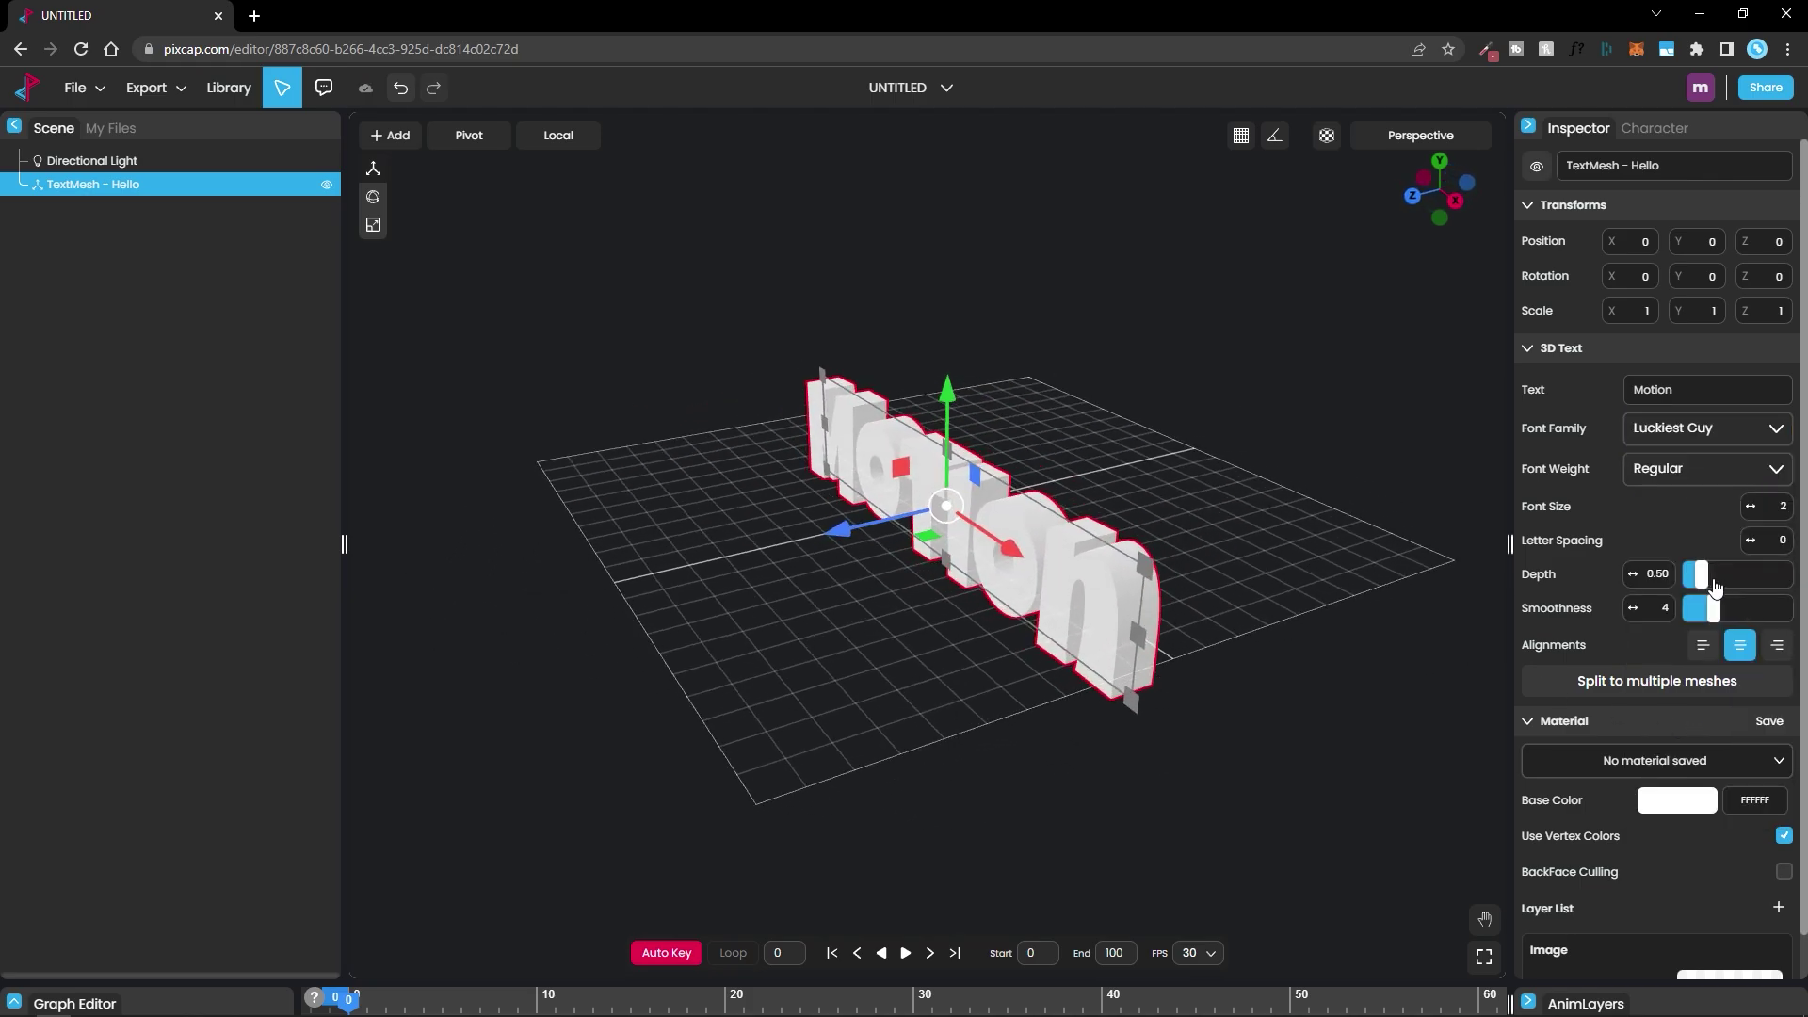
drag(1701, 573, 1712, 572)
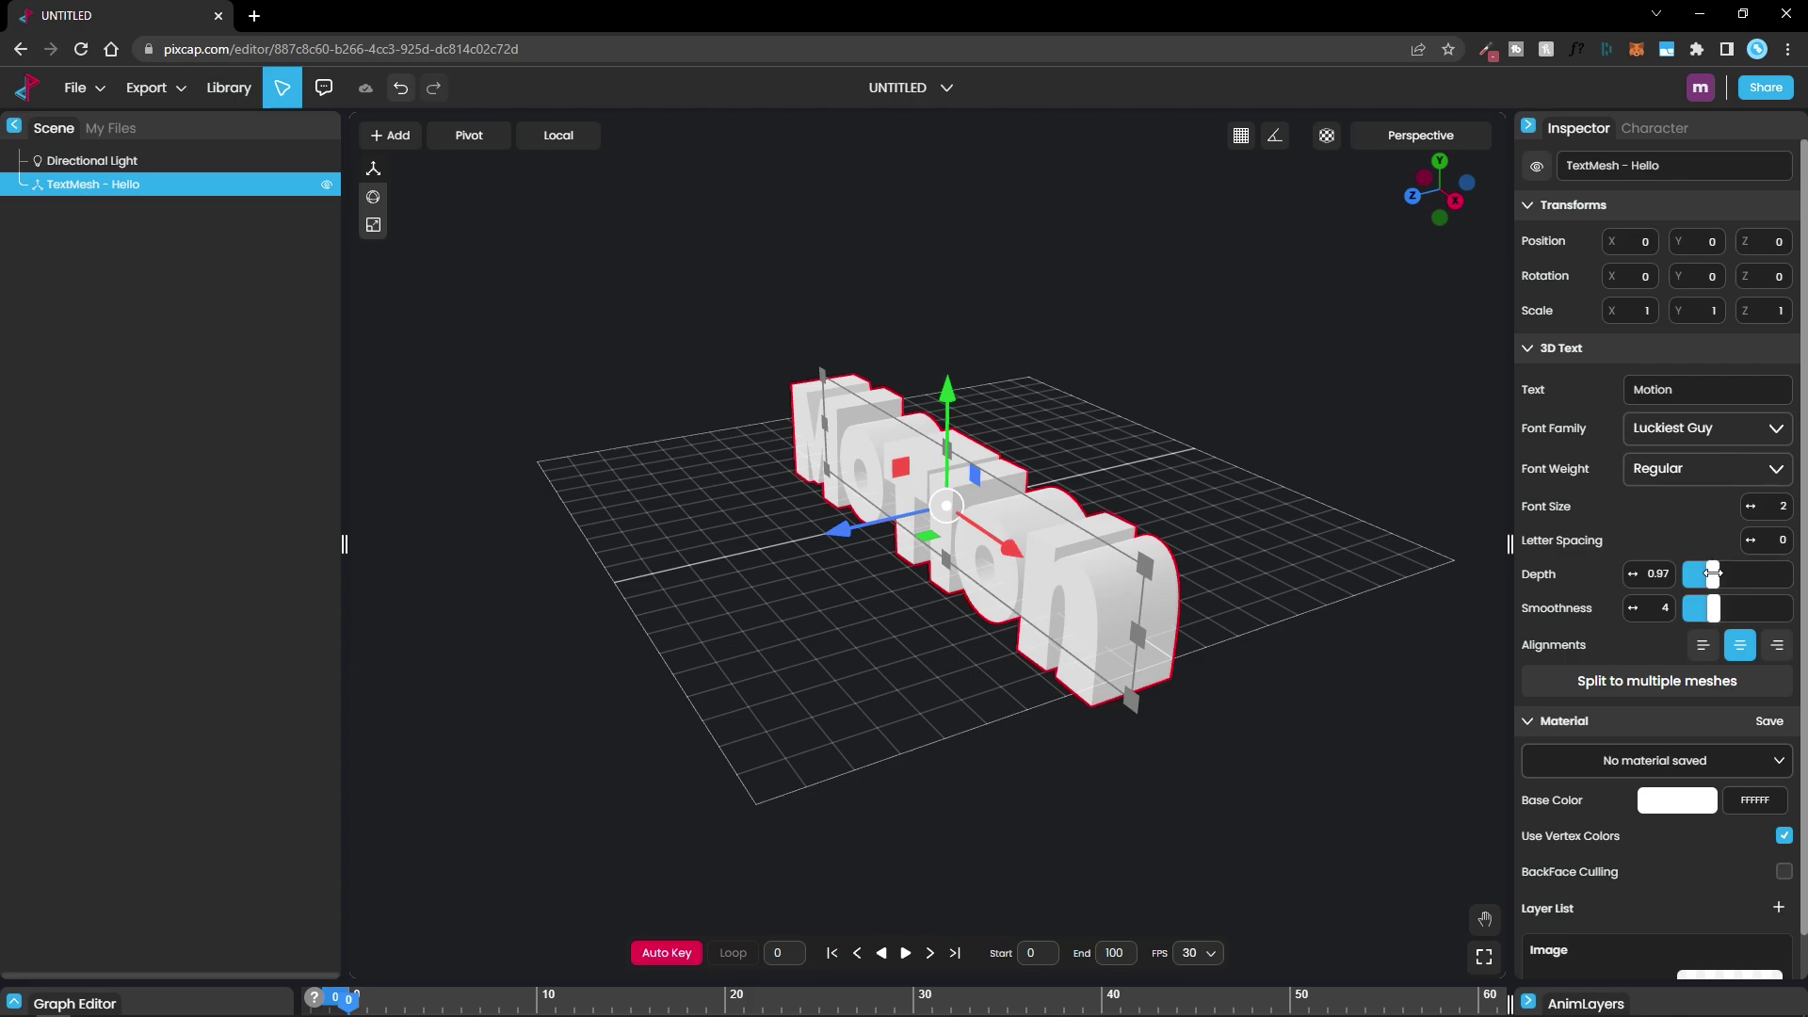
scroll(1712, 574, down, 1)
drag(1302, 529, 1393, 529)
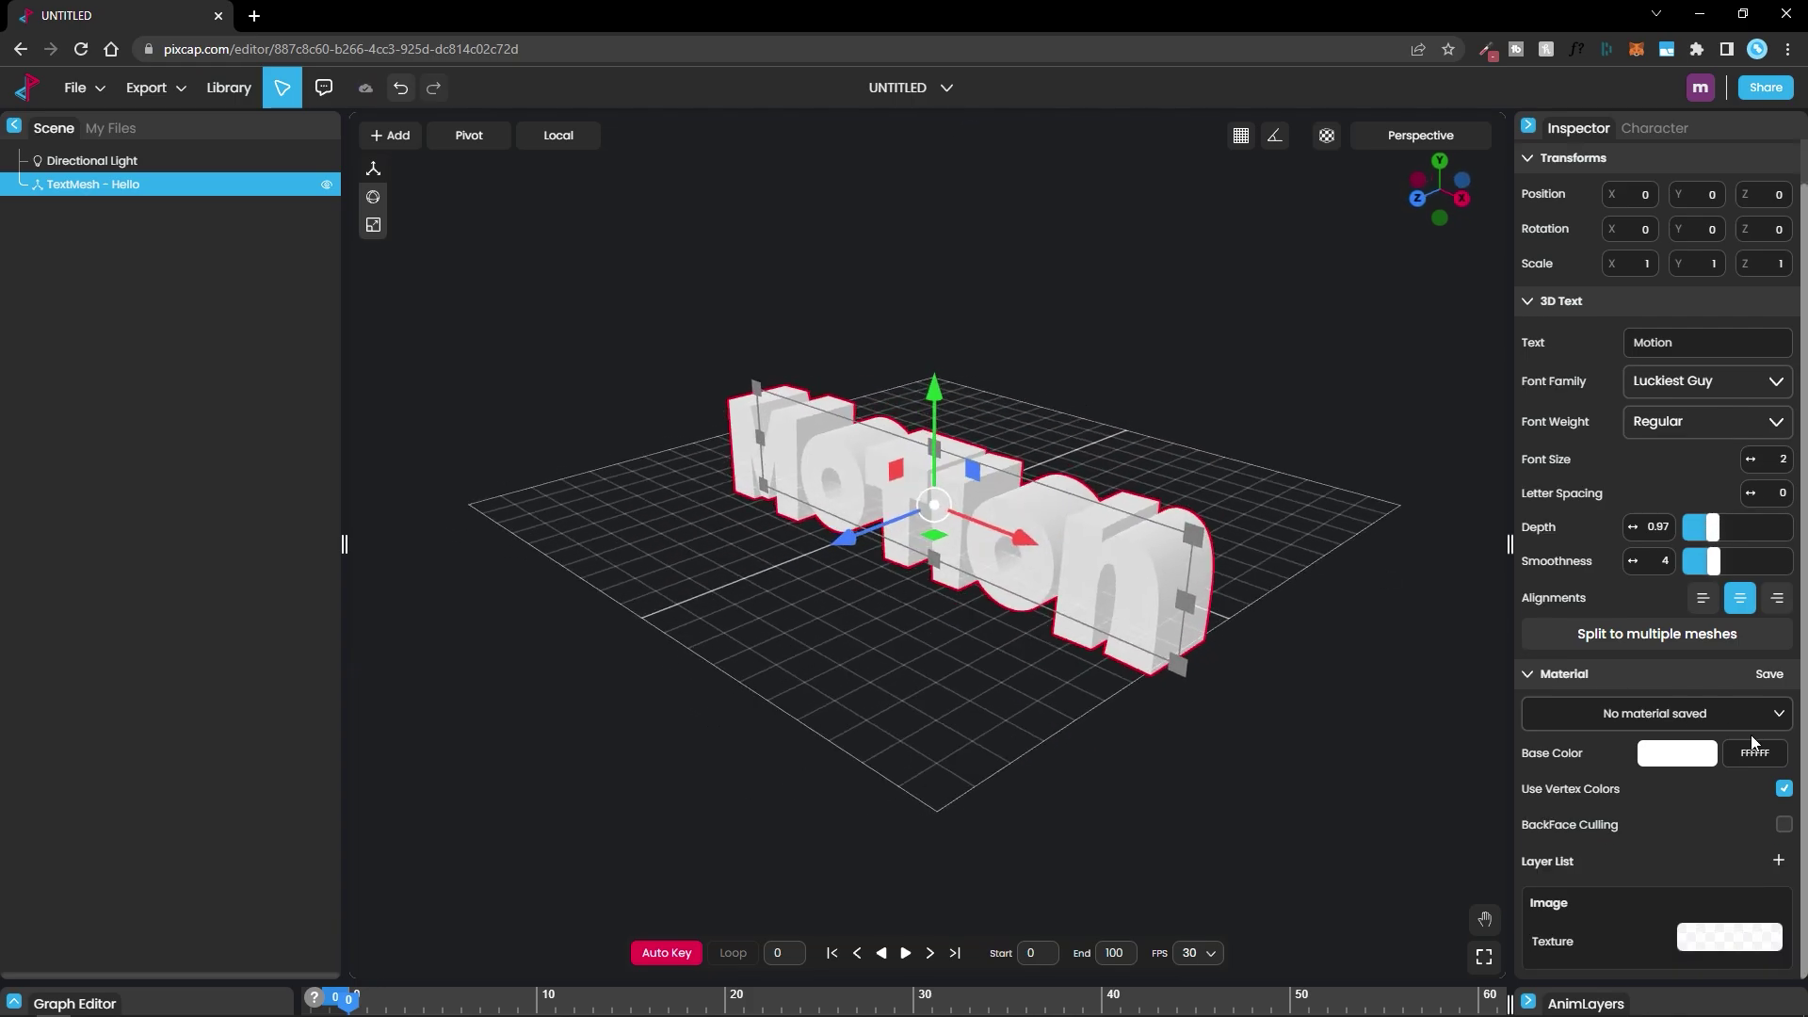
click(1672, 767)
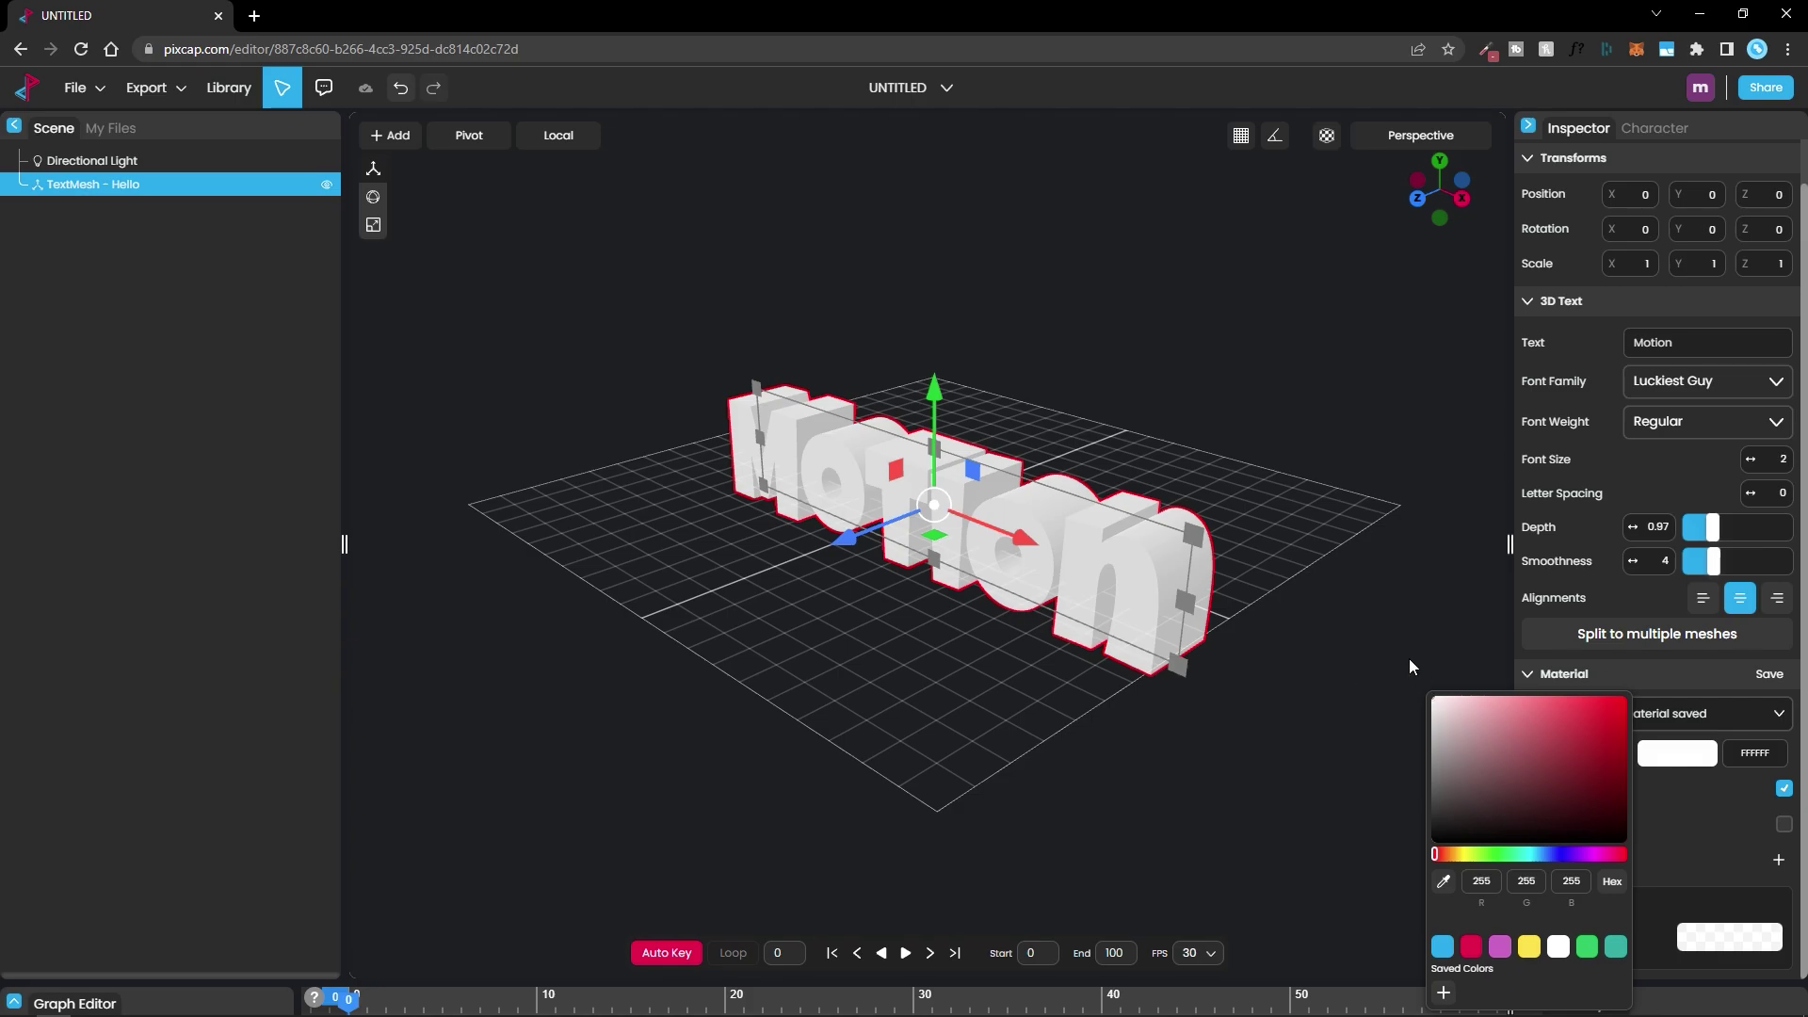
click(1399, 631)
click(1386, 586)
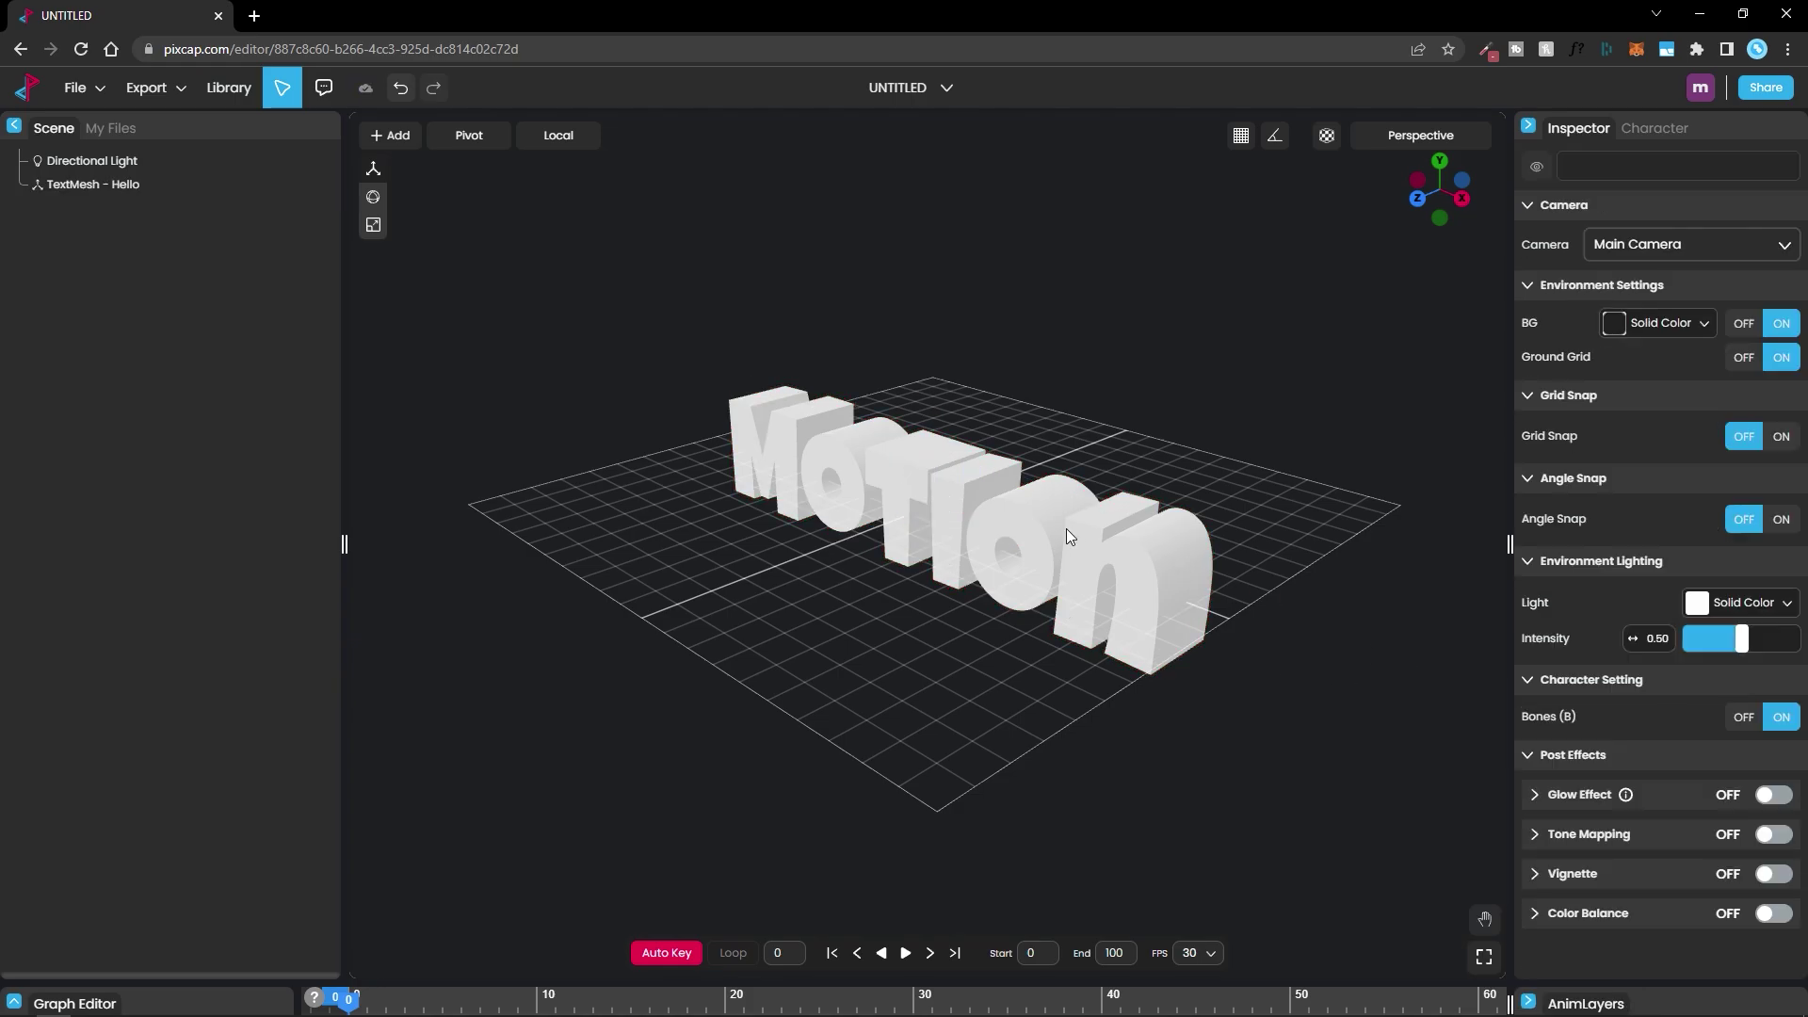
- Scale the "Motion" text uniformly to 0.6 on the X, Y and Z axes
drag(1066, 536, 1087, 535)
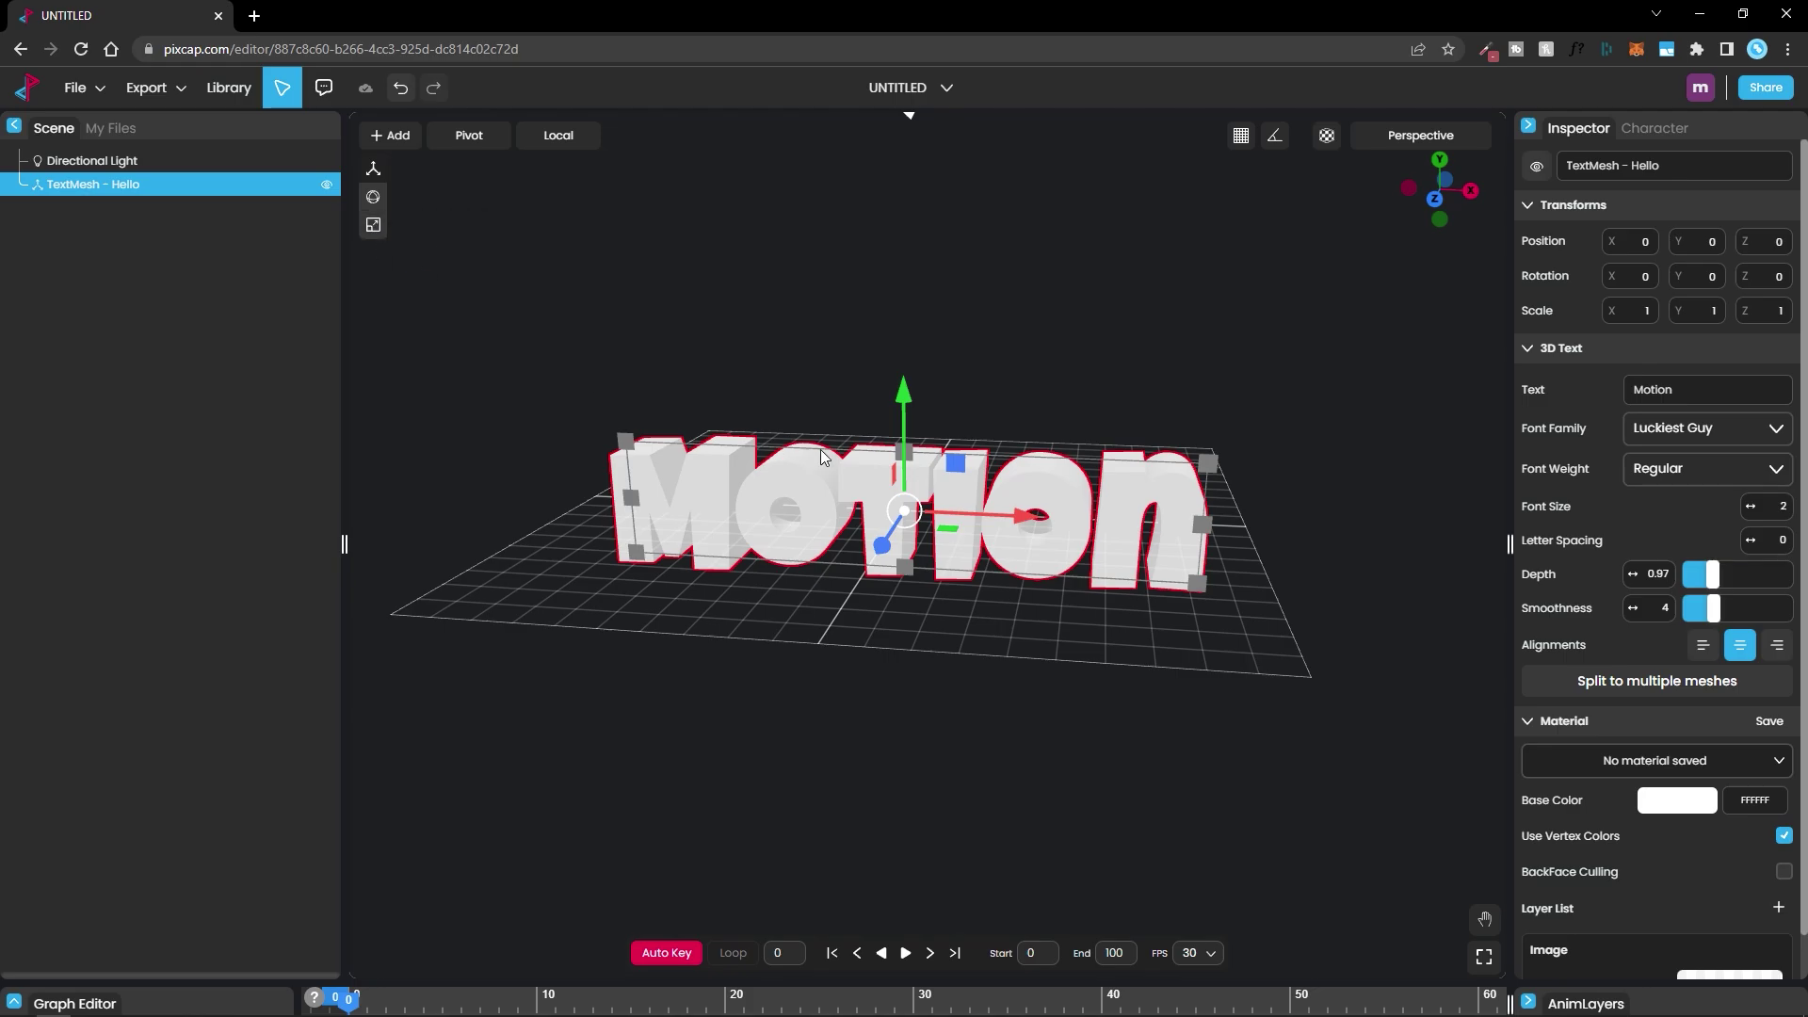
key(r)
drag(918, 506, 901, 513)
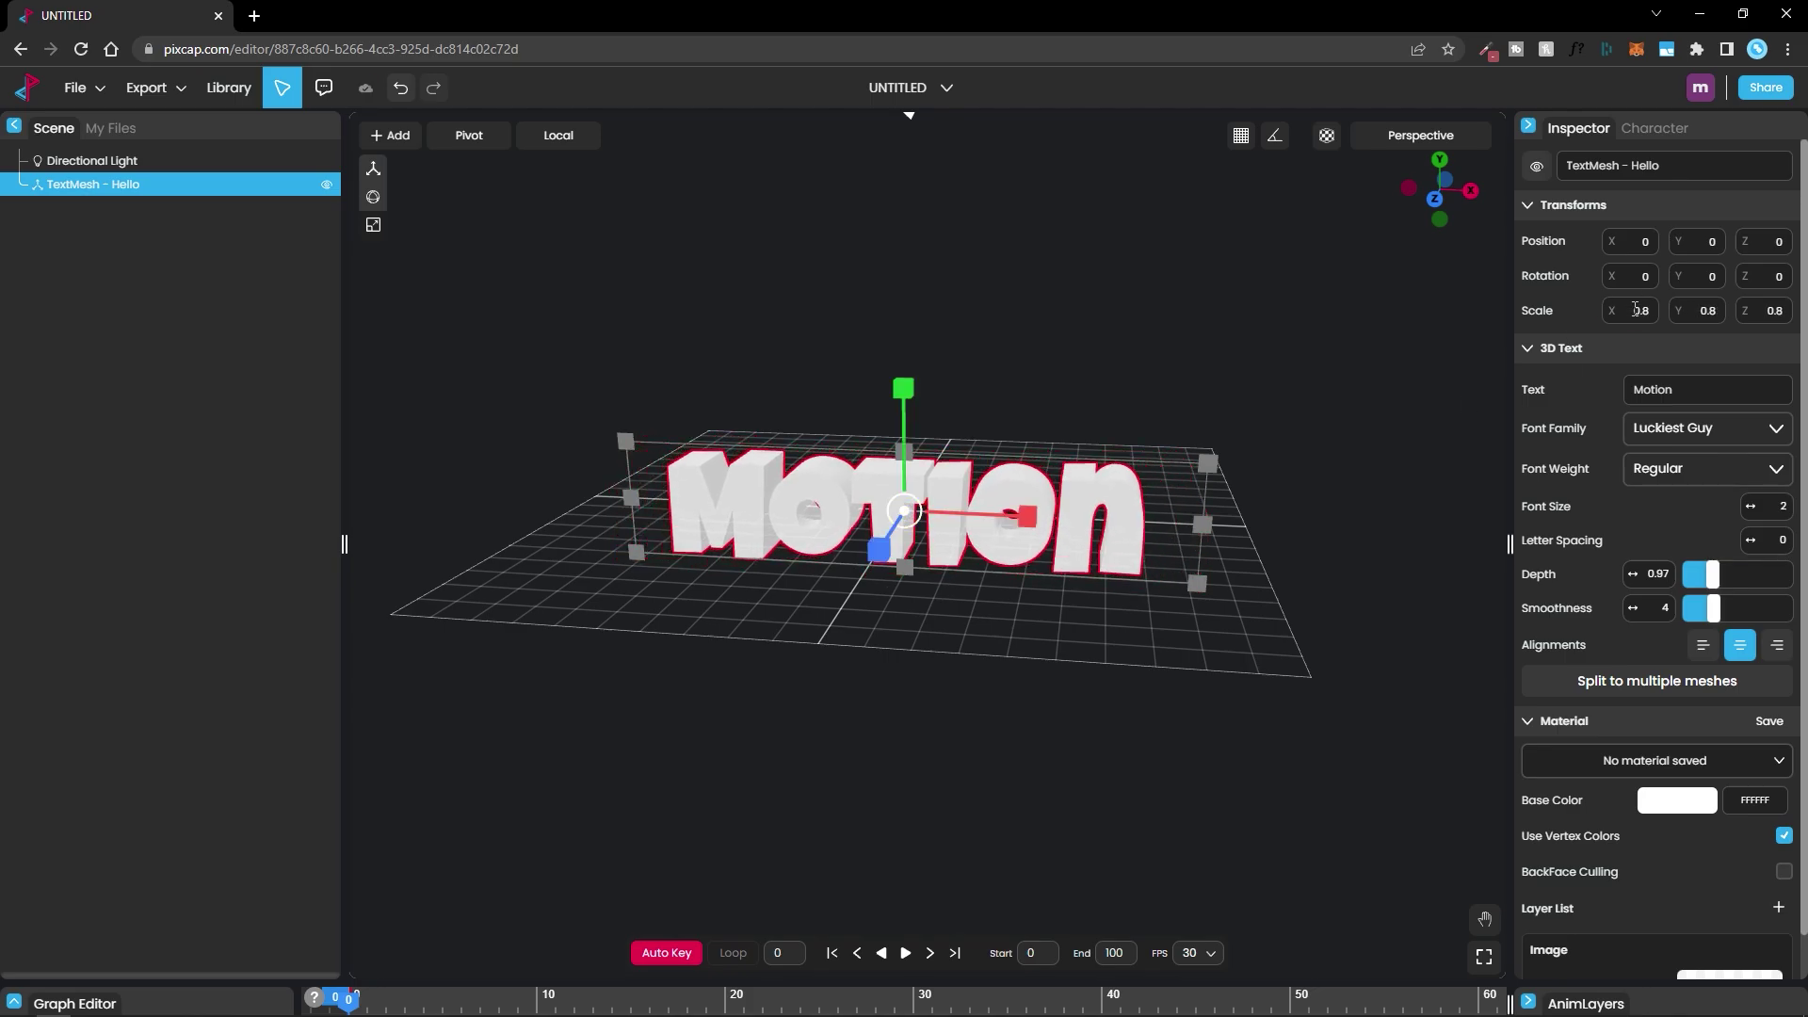
click(1636, 309)
text(0.6)
key(Tab)
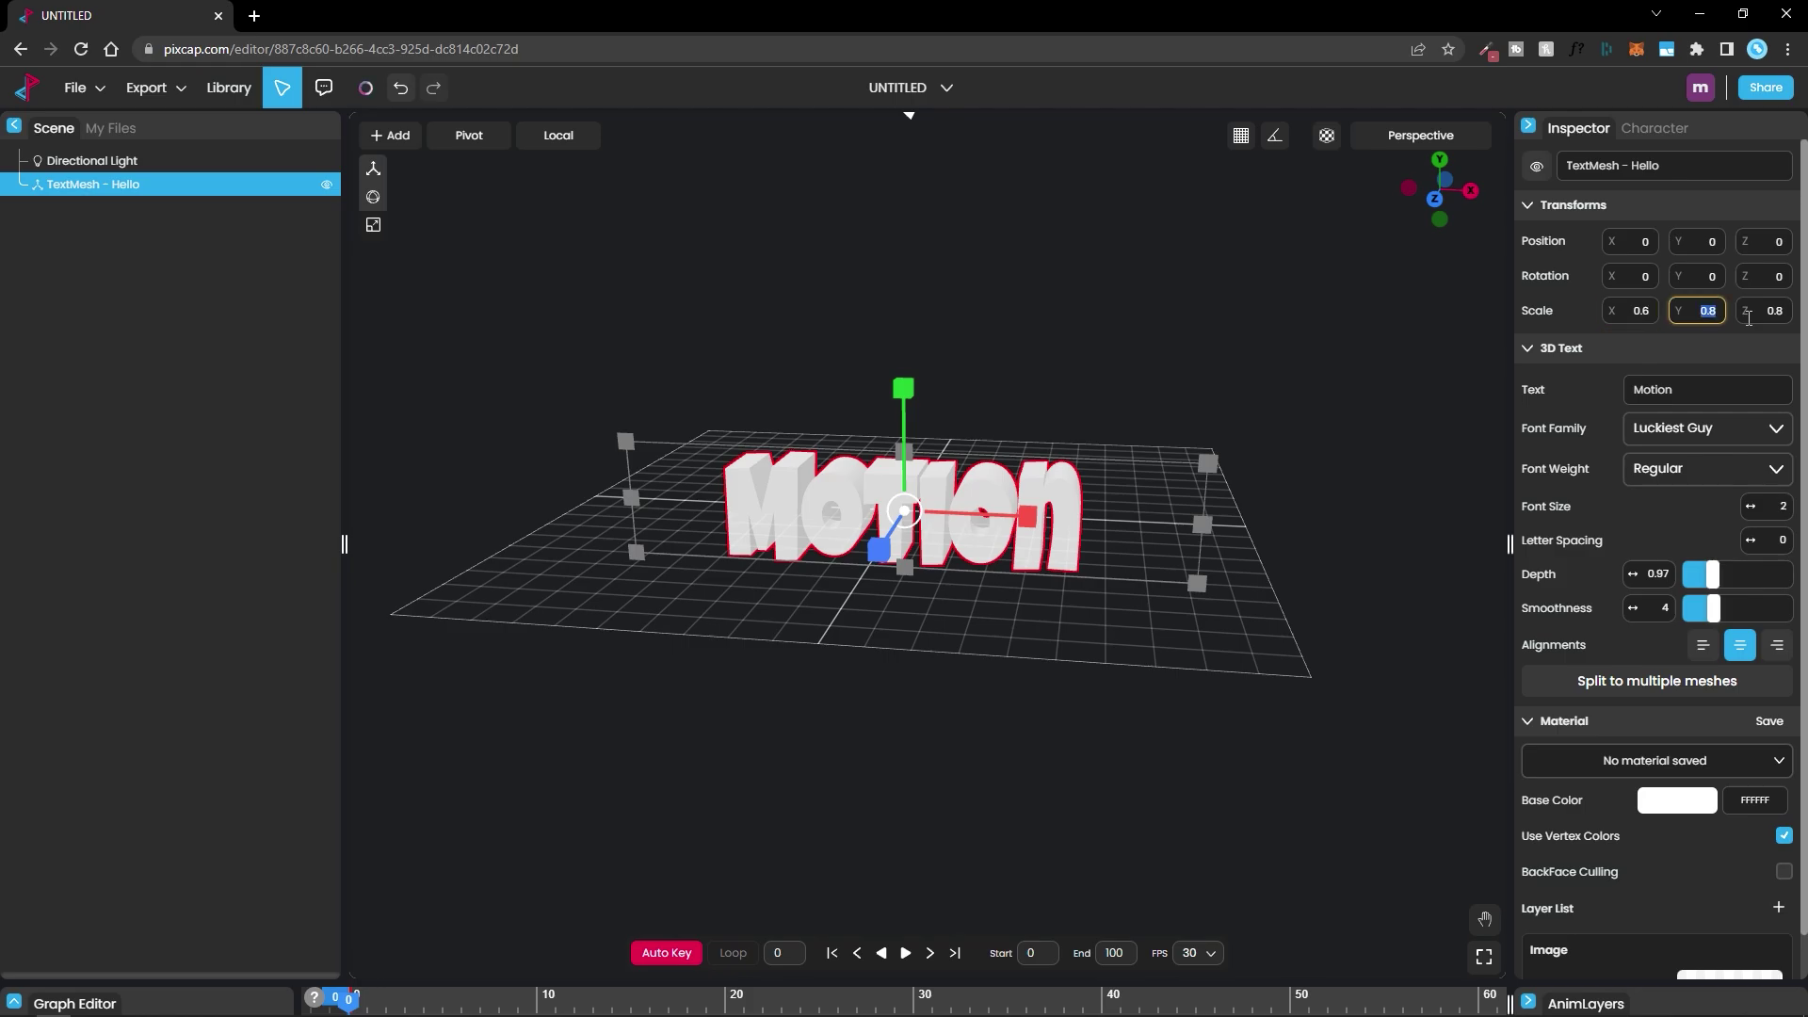
text(0.6)
key(Tab)
key(BackSpace)
text(0.6)
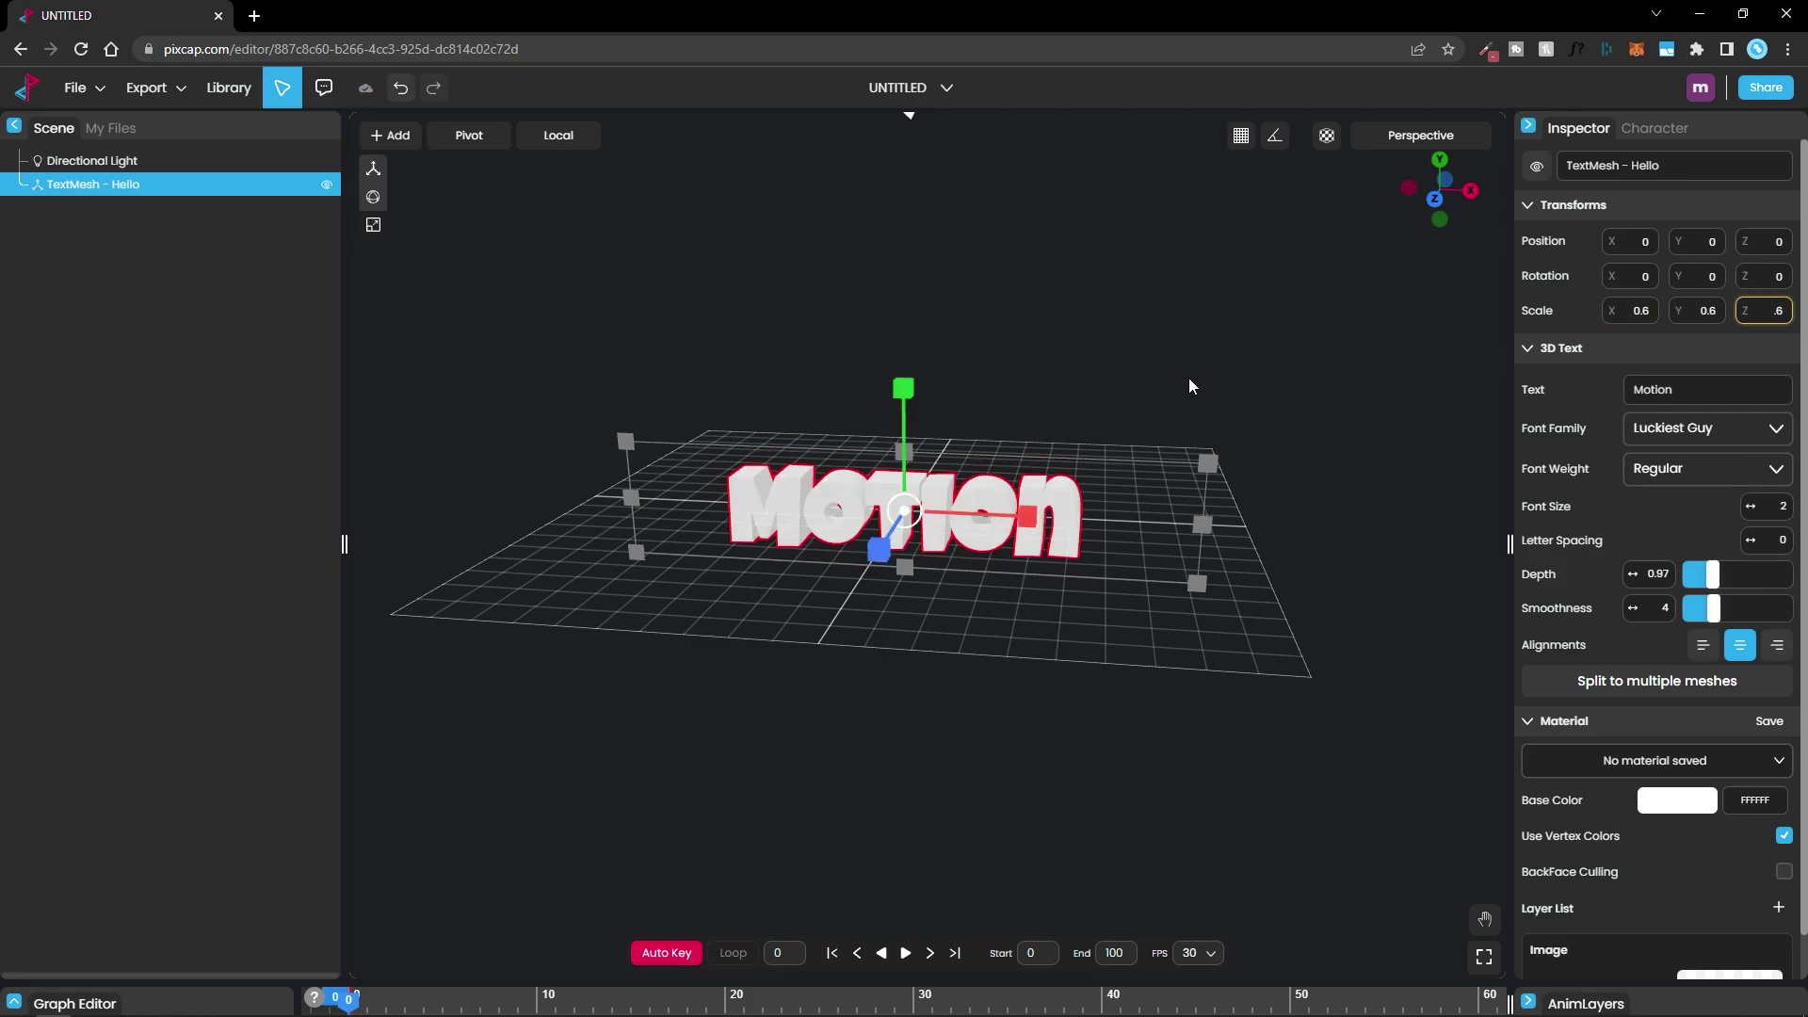
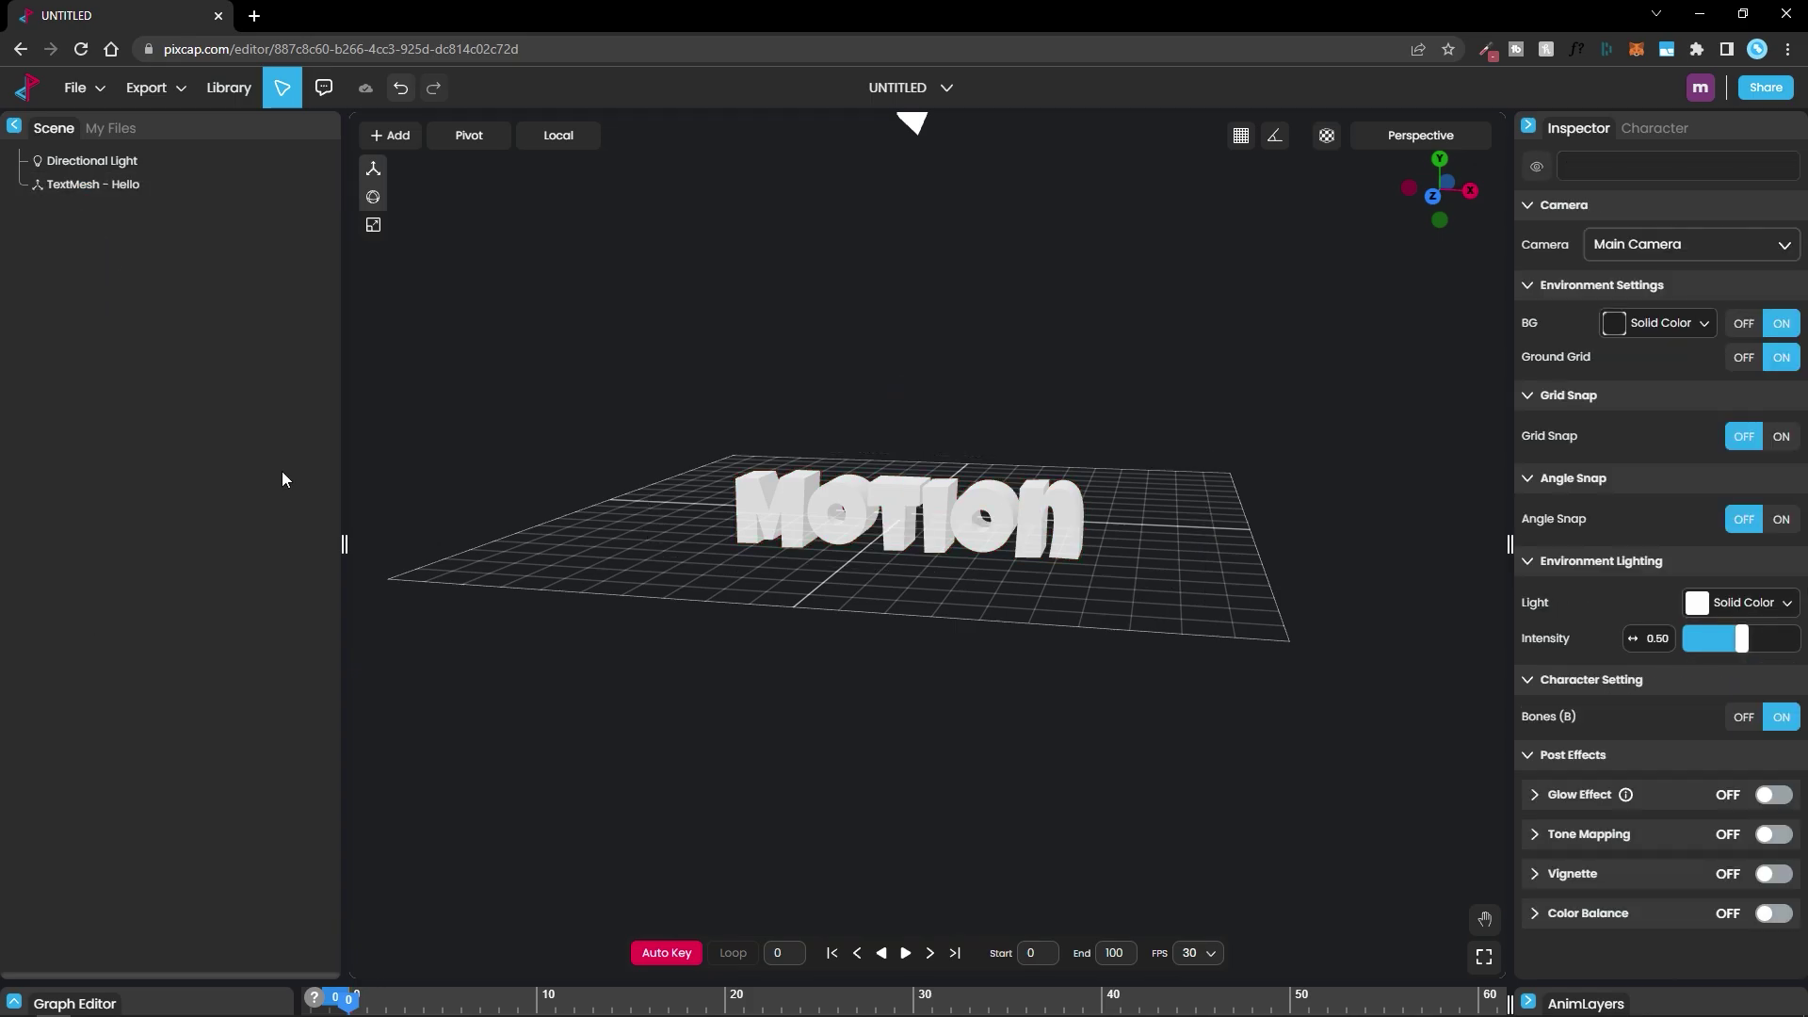
- Duplicate the "Motion" text object and move the copy straight down to about Y -1.2
click(73, 183)
right_click(70, 183)
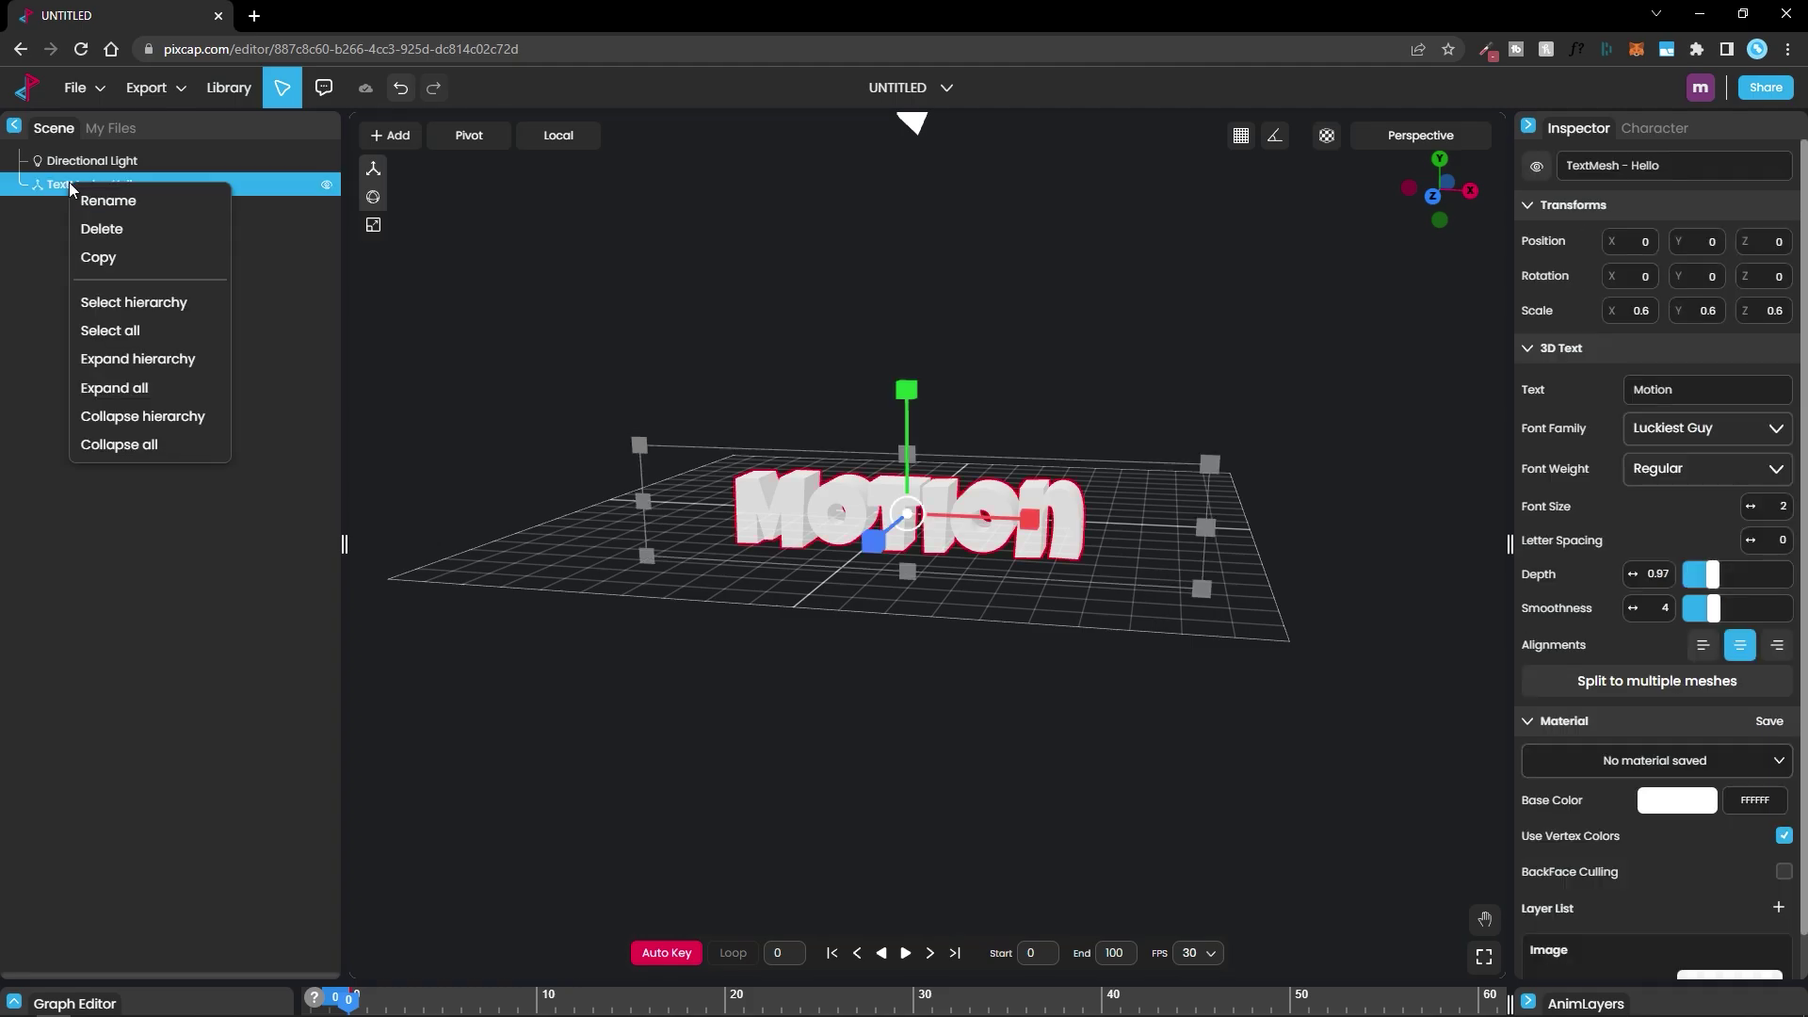
click(103, 258)
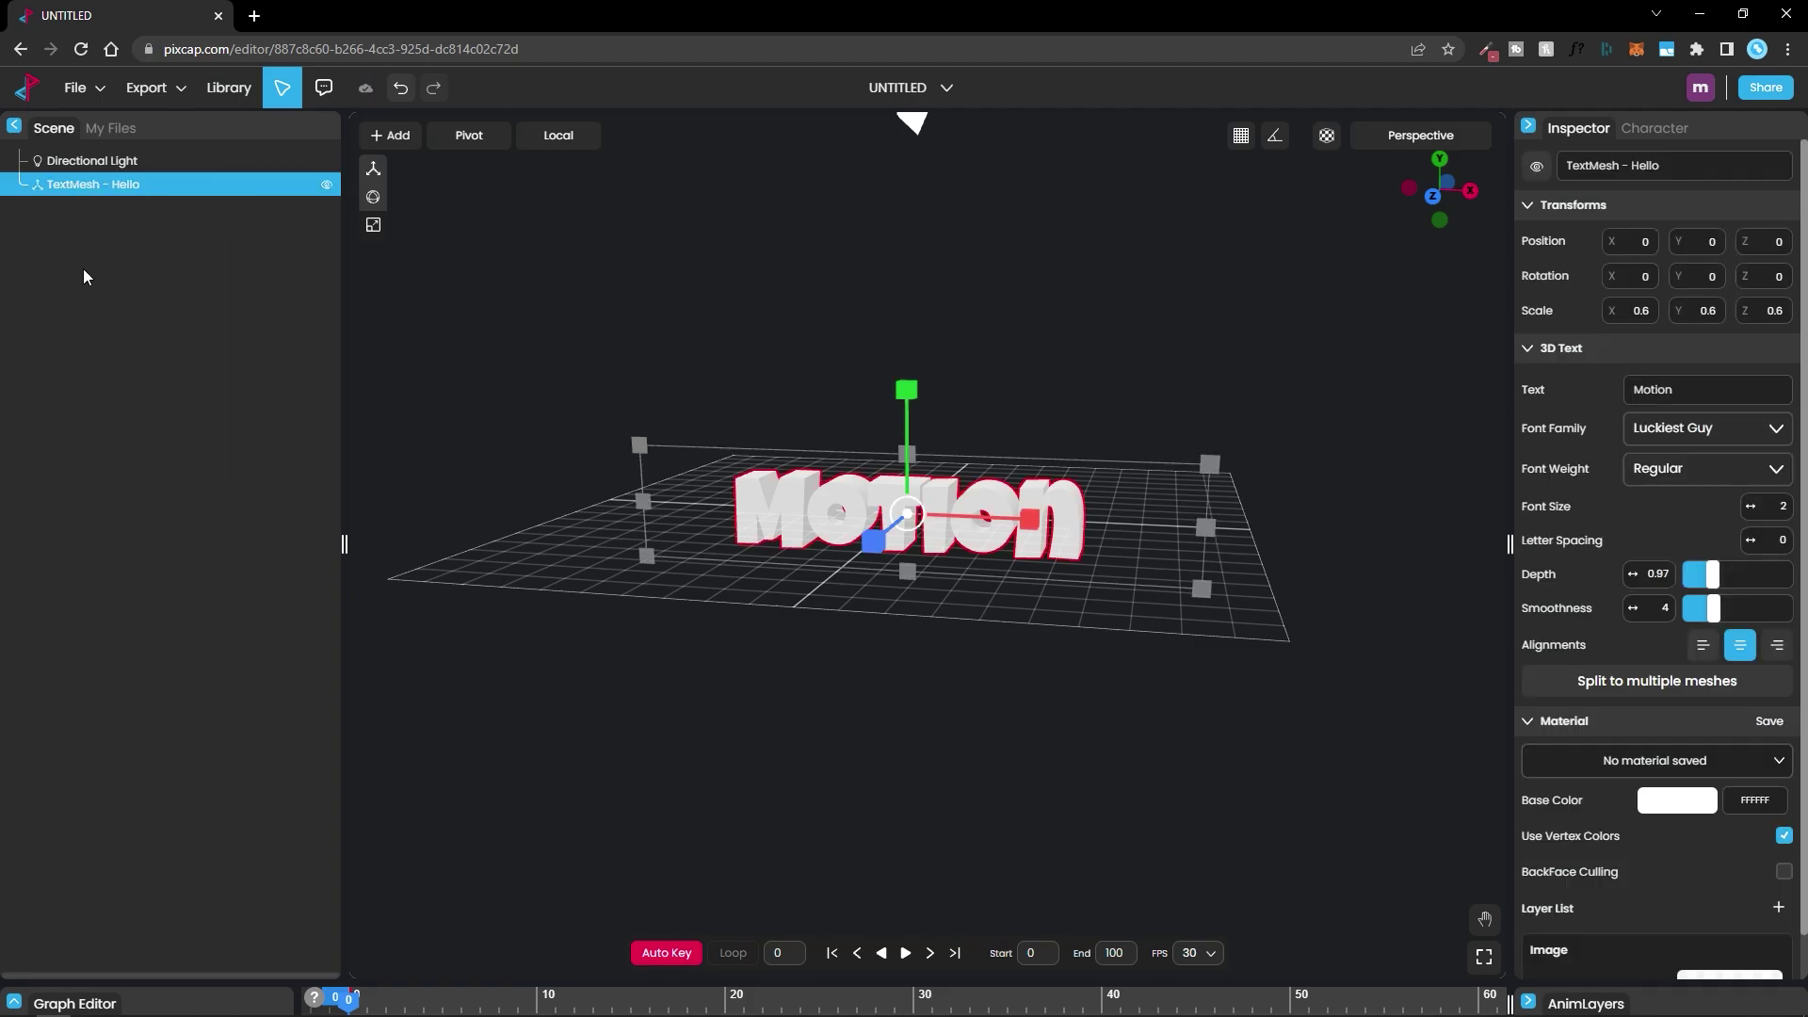
key(ctrl+v)
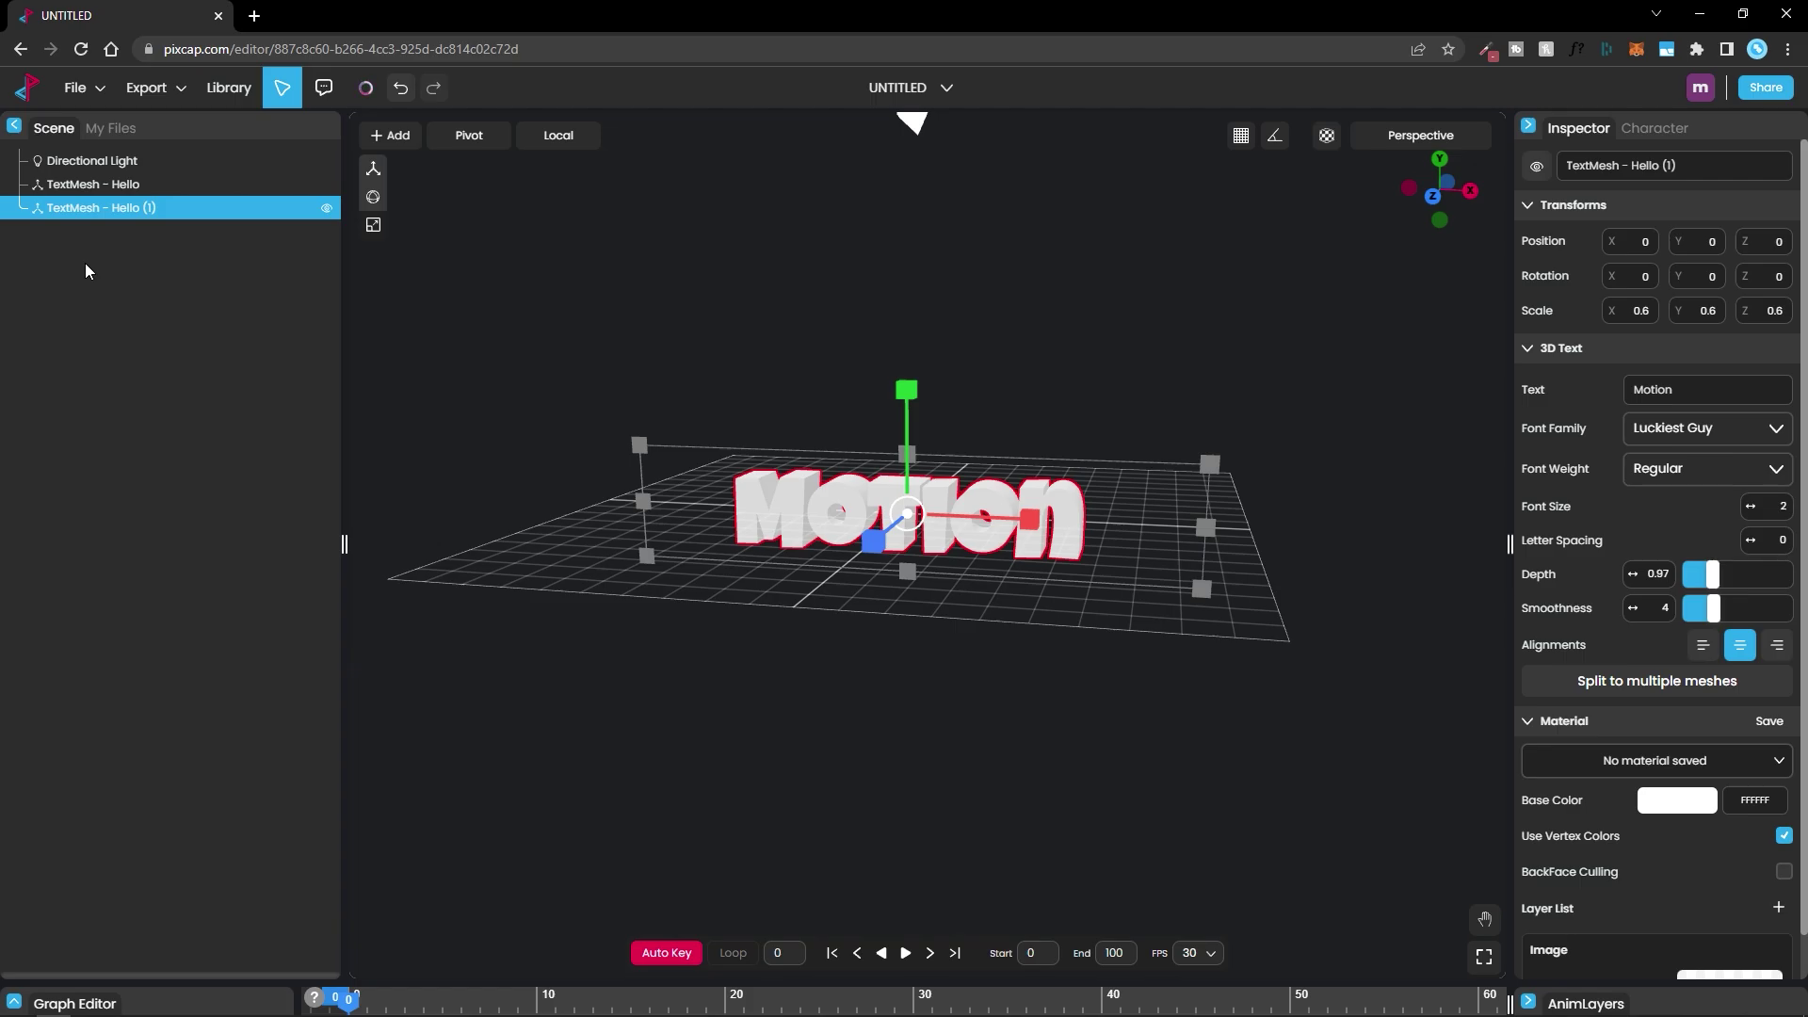
click(373, 168)
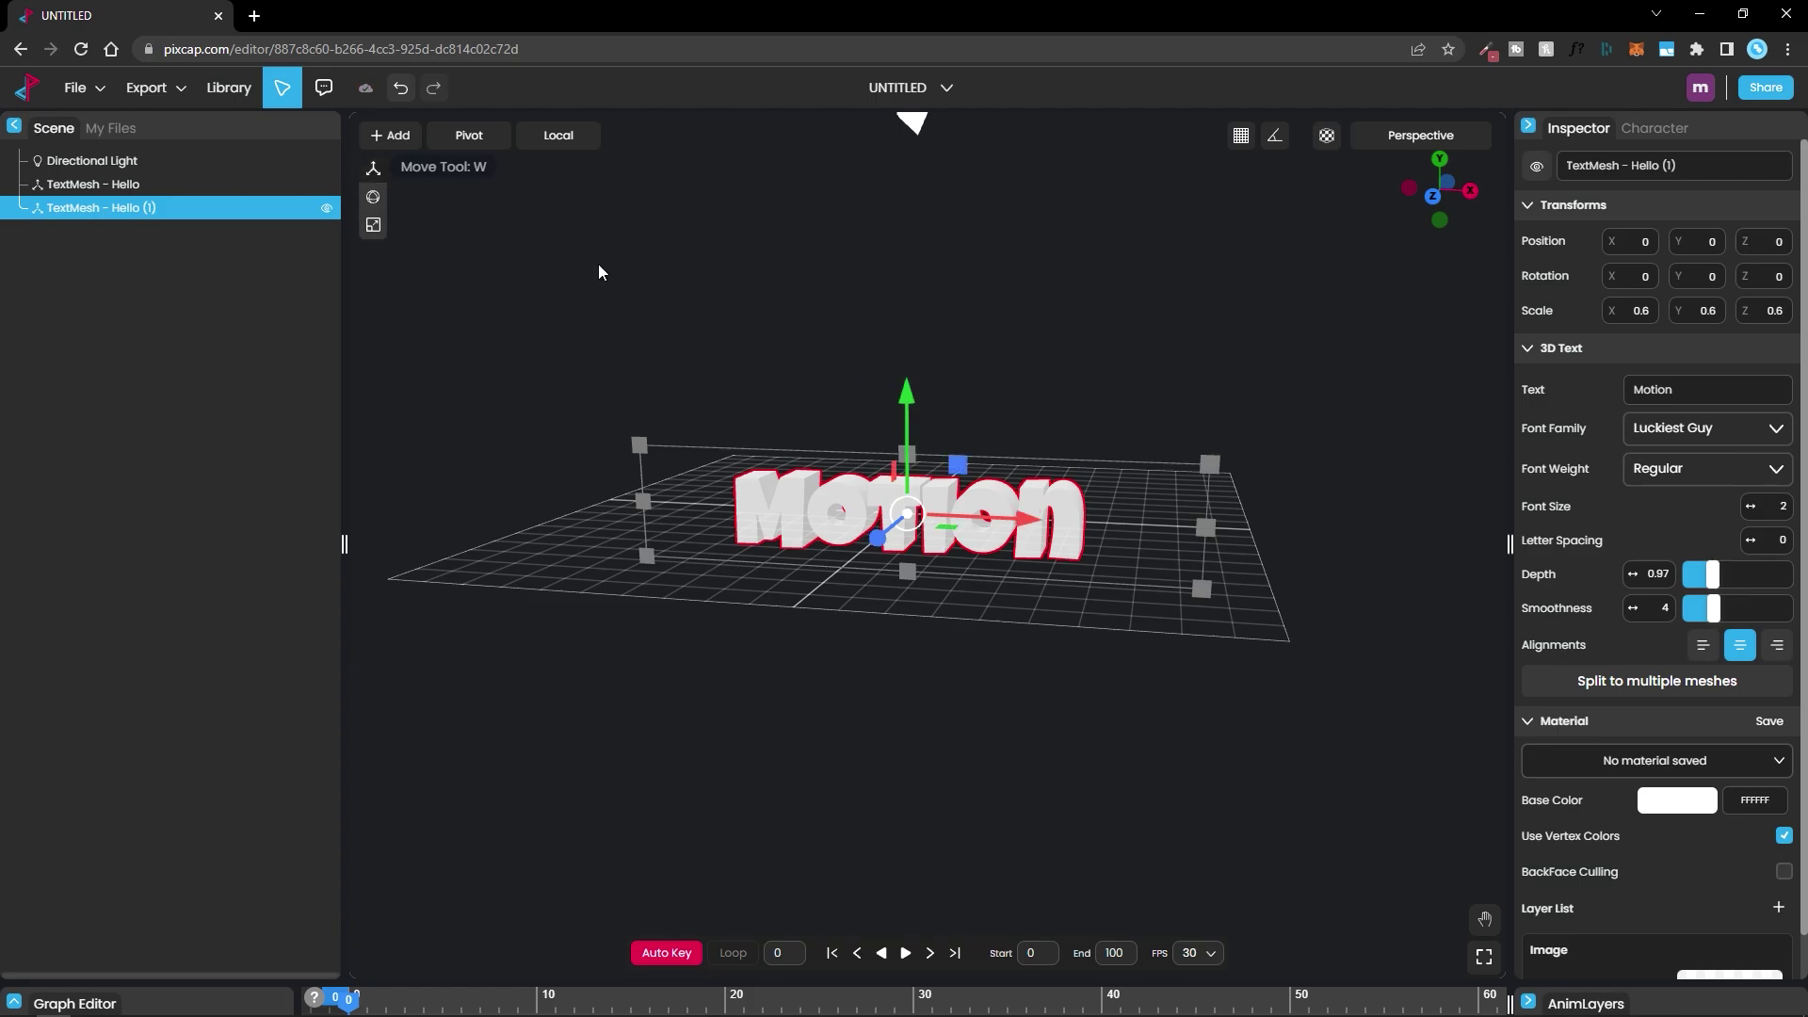
drag(902, 393, 875, 636)
- Change the wording of the duplicated text to "Nations"
double_click(1715, 393)
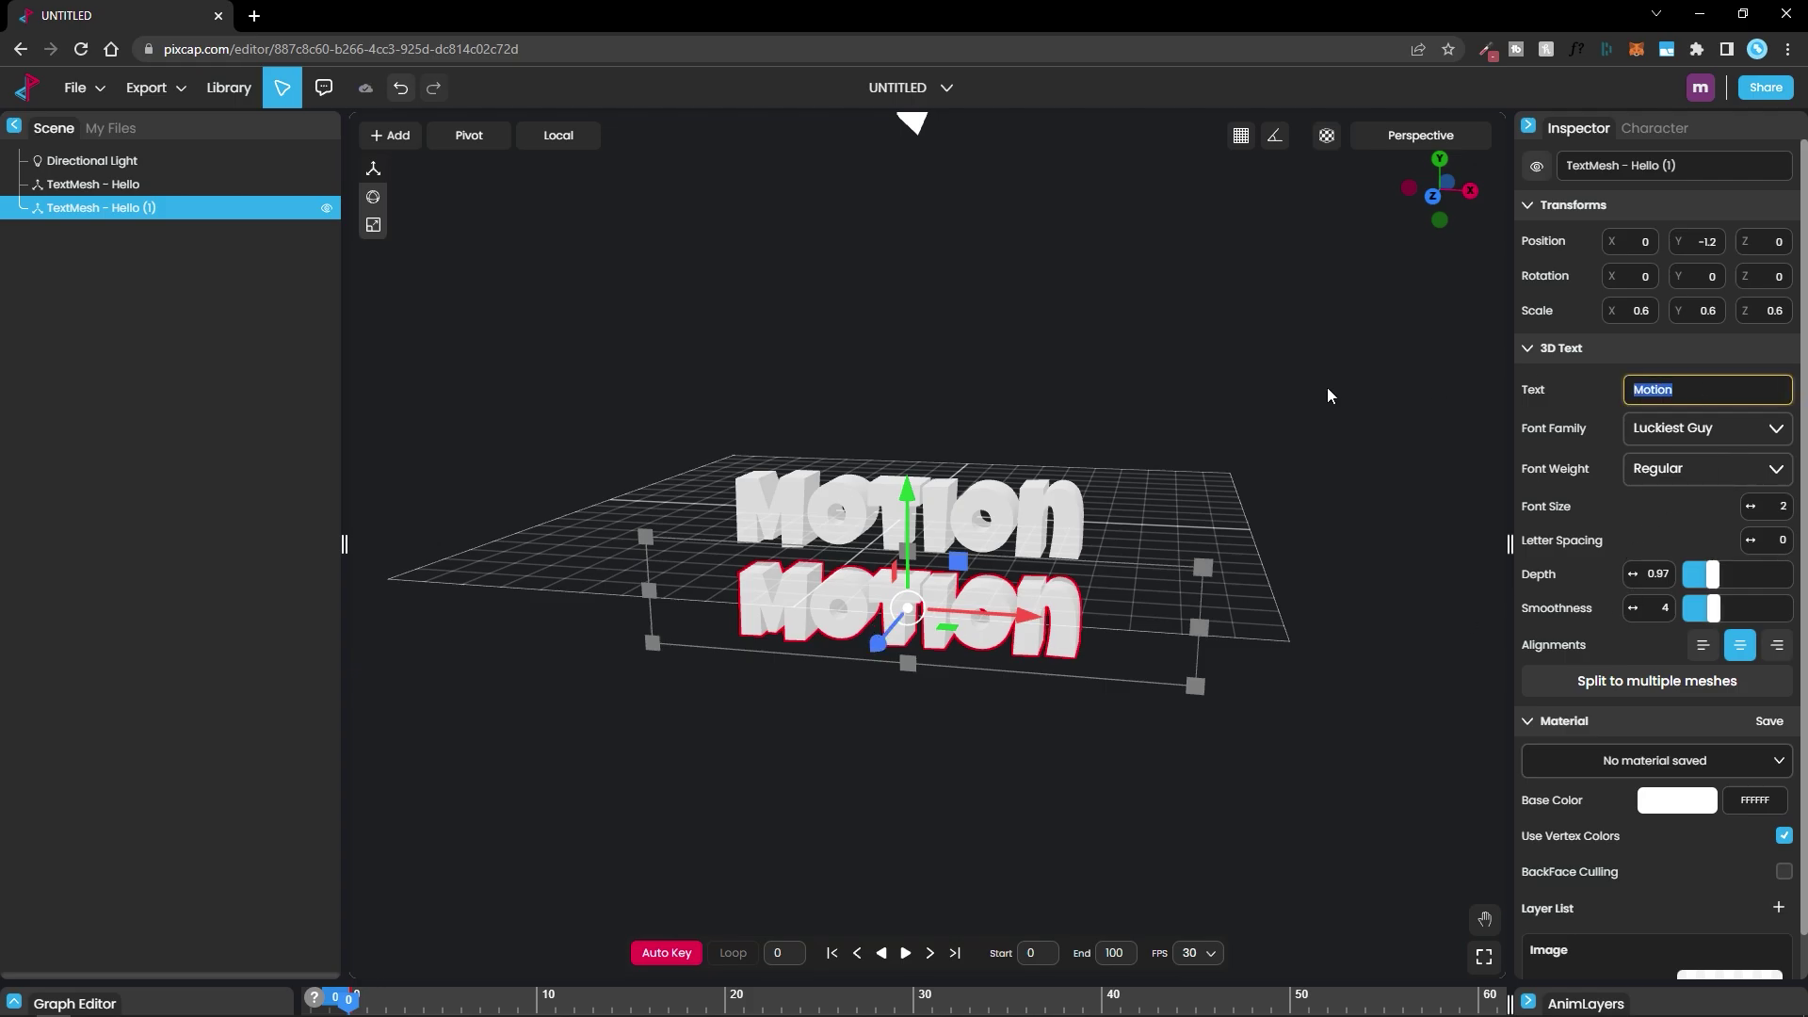
text(Nations)
click(1327, 394)
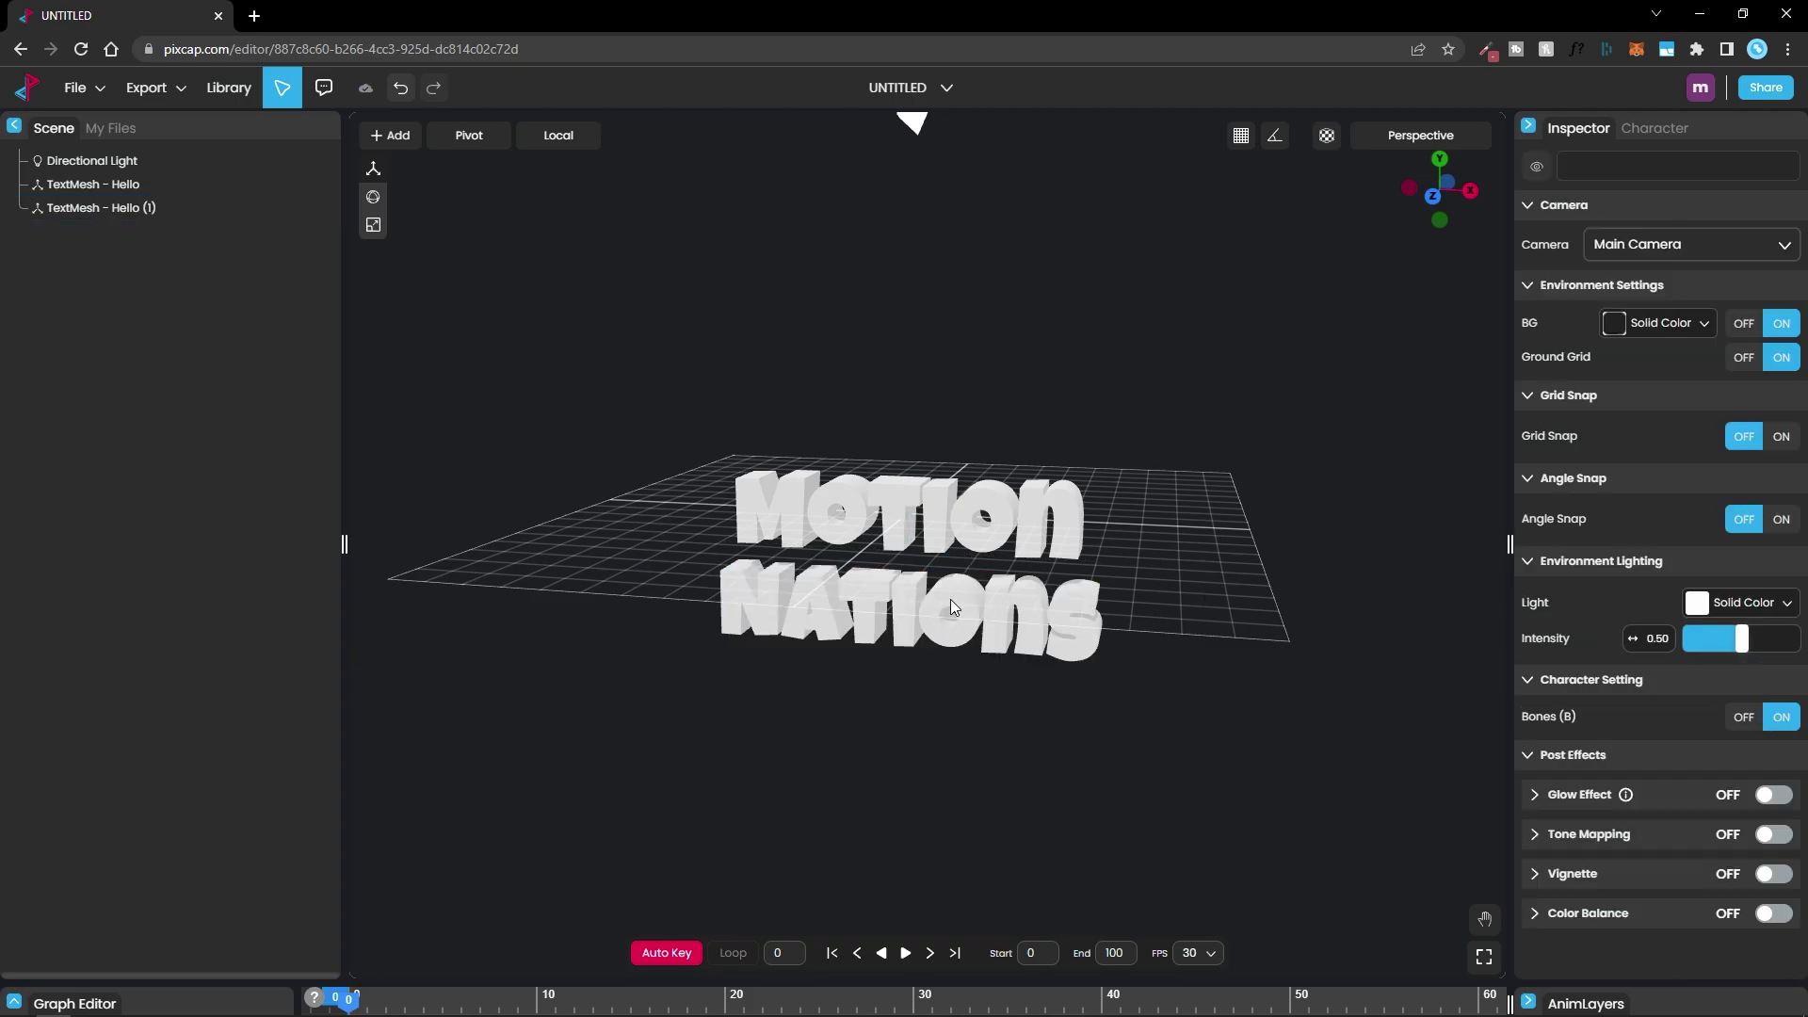
click(94, 193)
click(93, 209)
click(93, 185)
click(93, 209)
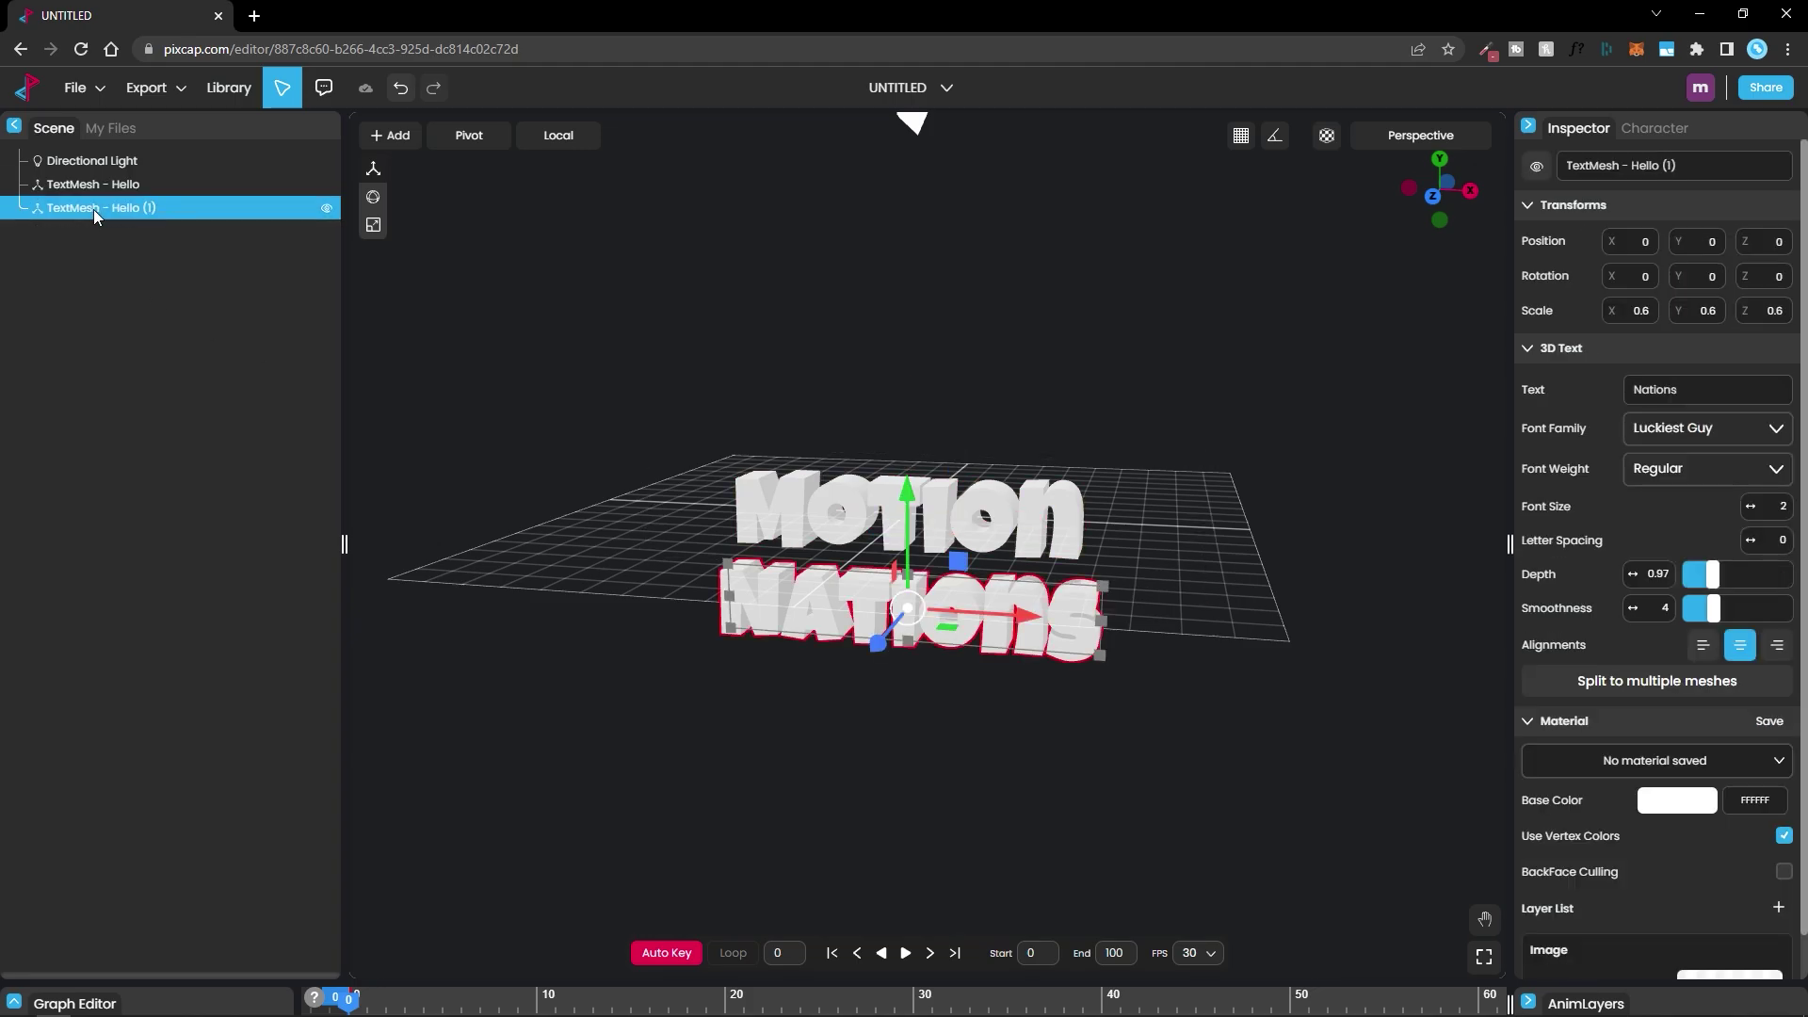
click(110, 347)
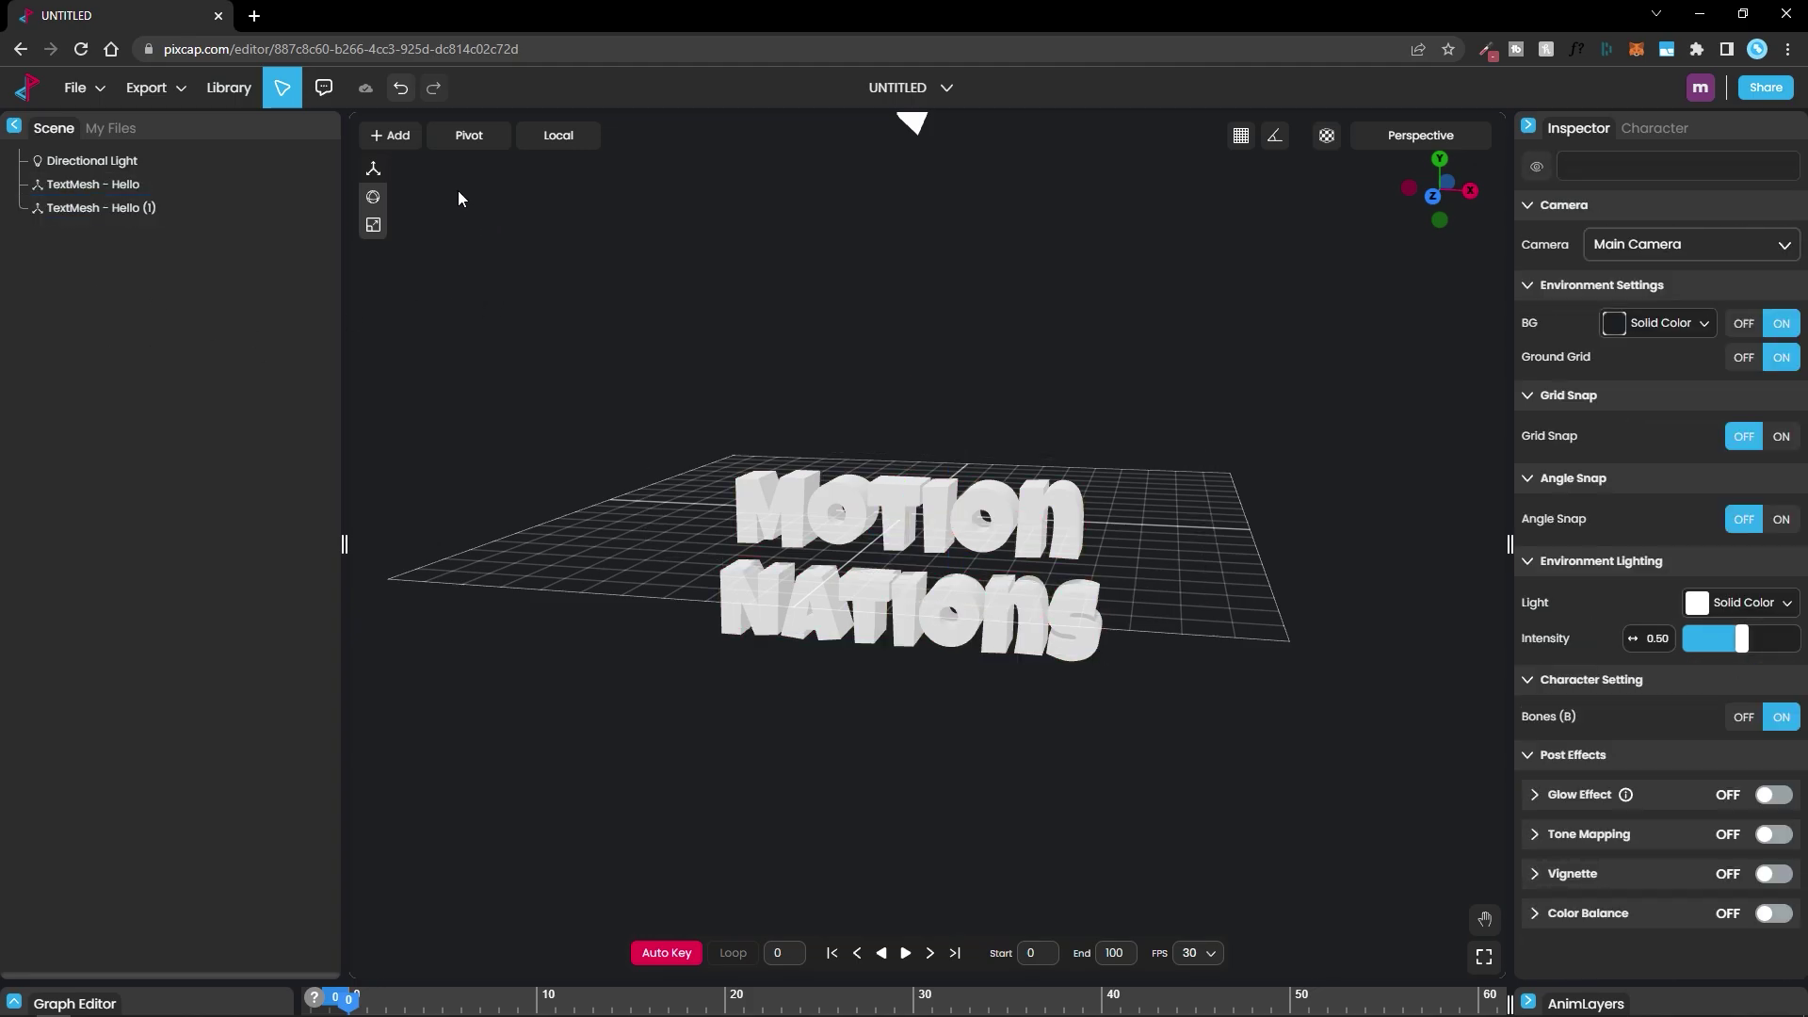
- Add an empty node to the scene and nest both text objects under it
click(392, 138)
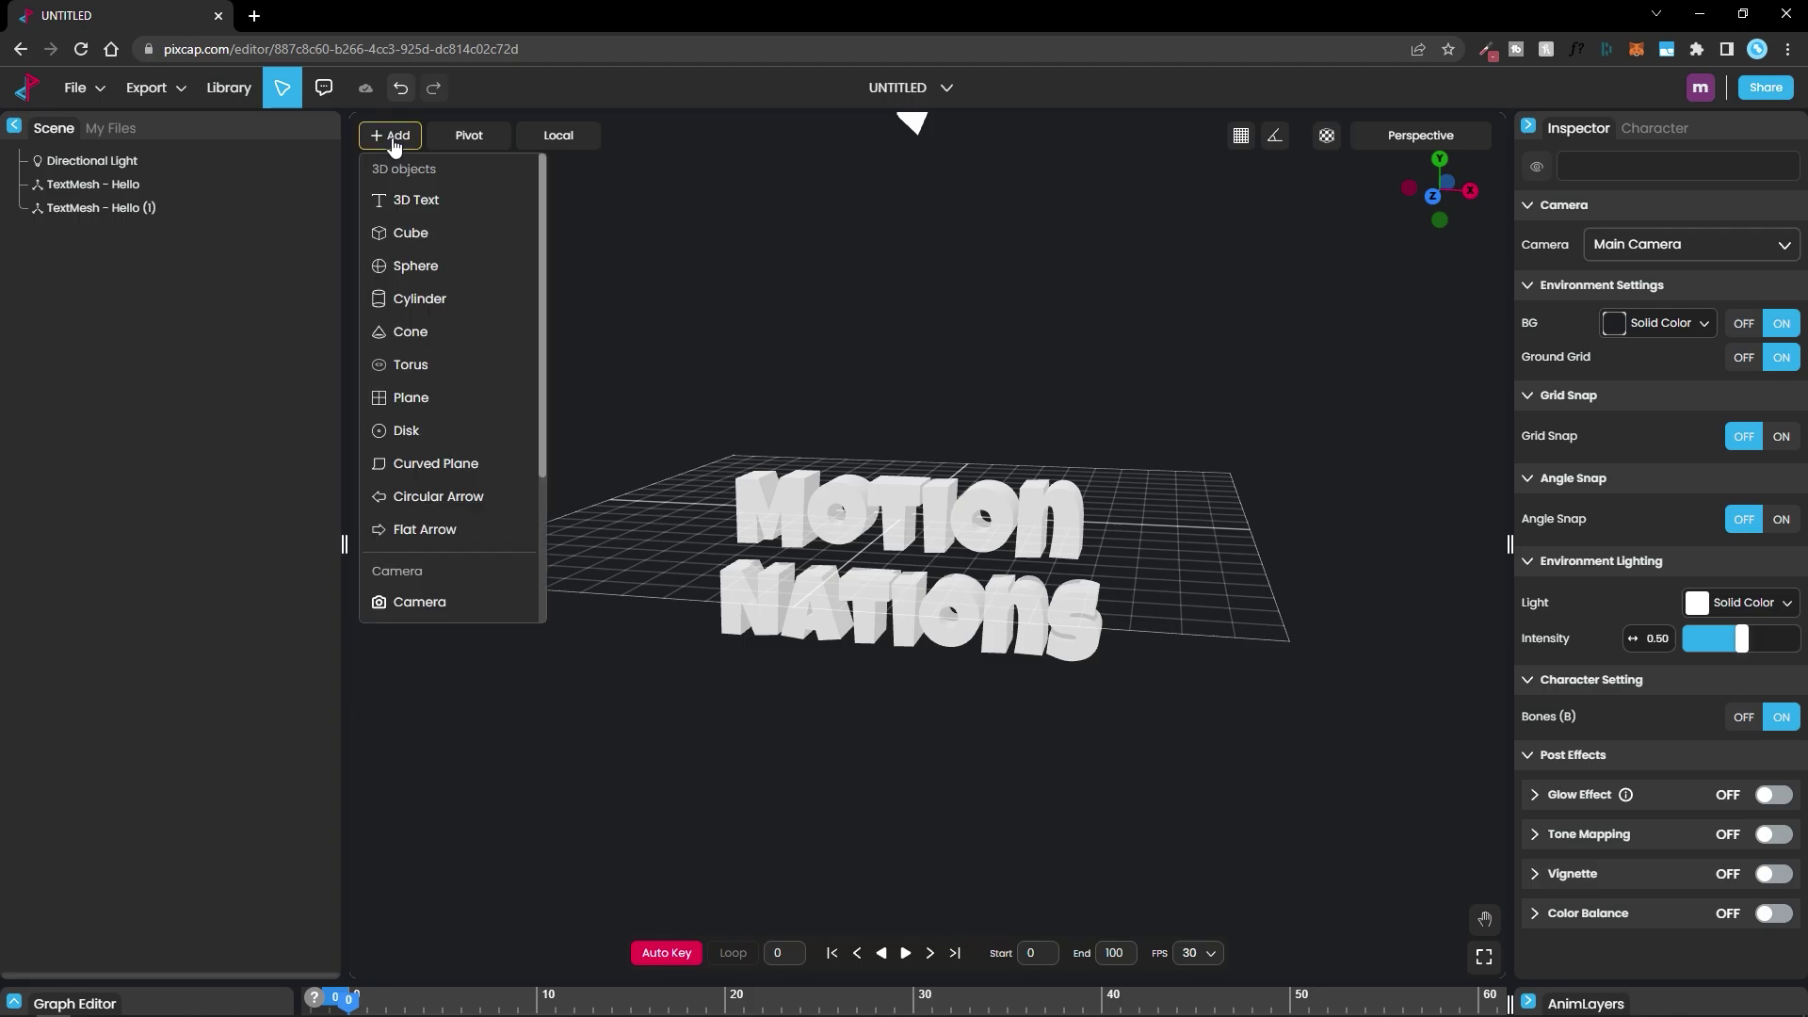
scroll(452, 452, down, 3)
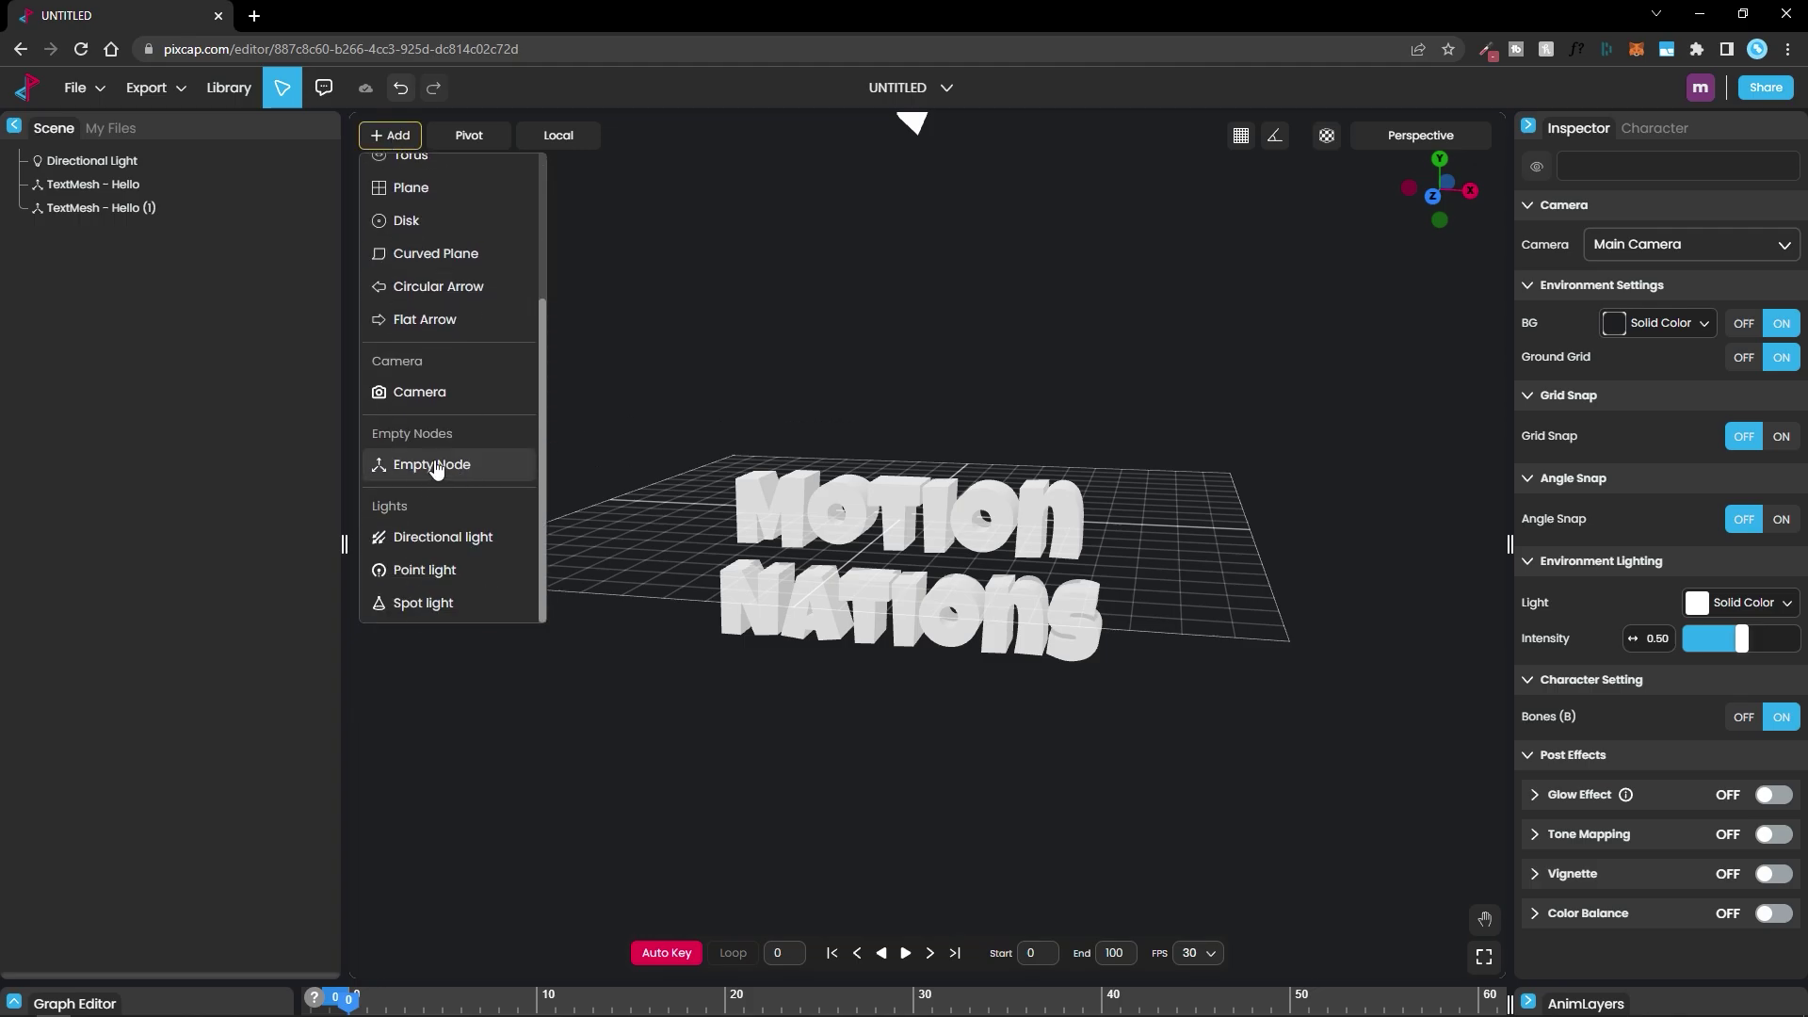
click(433, 465)
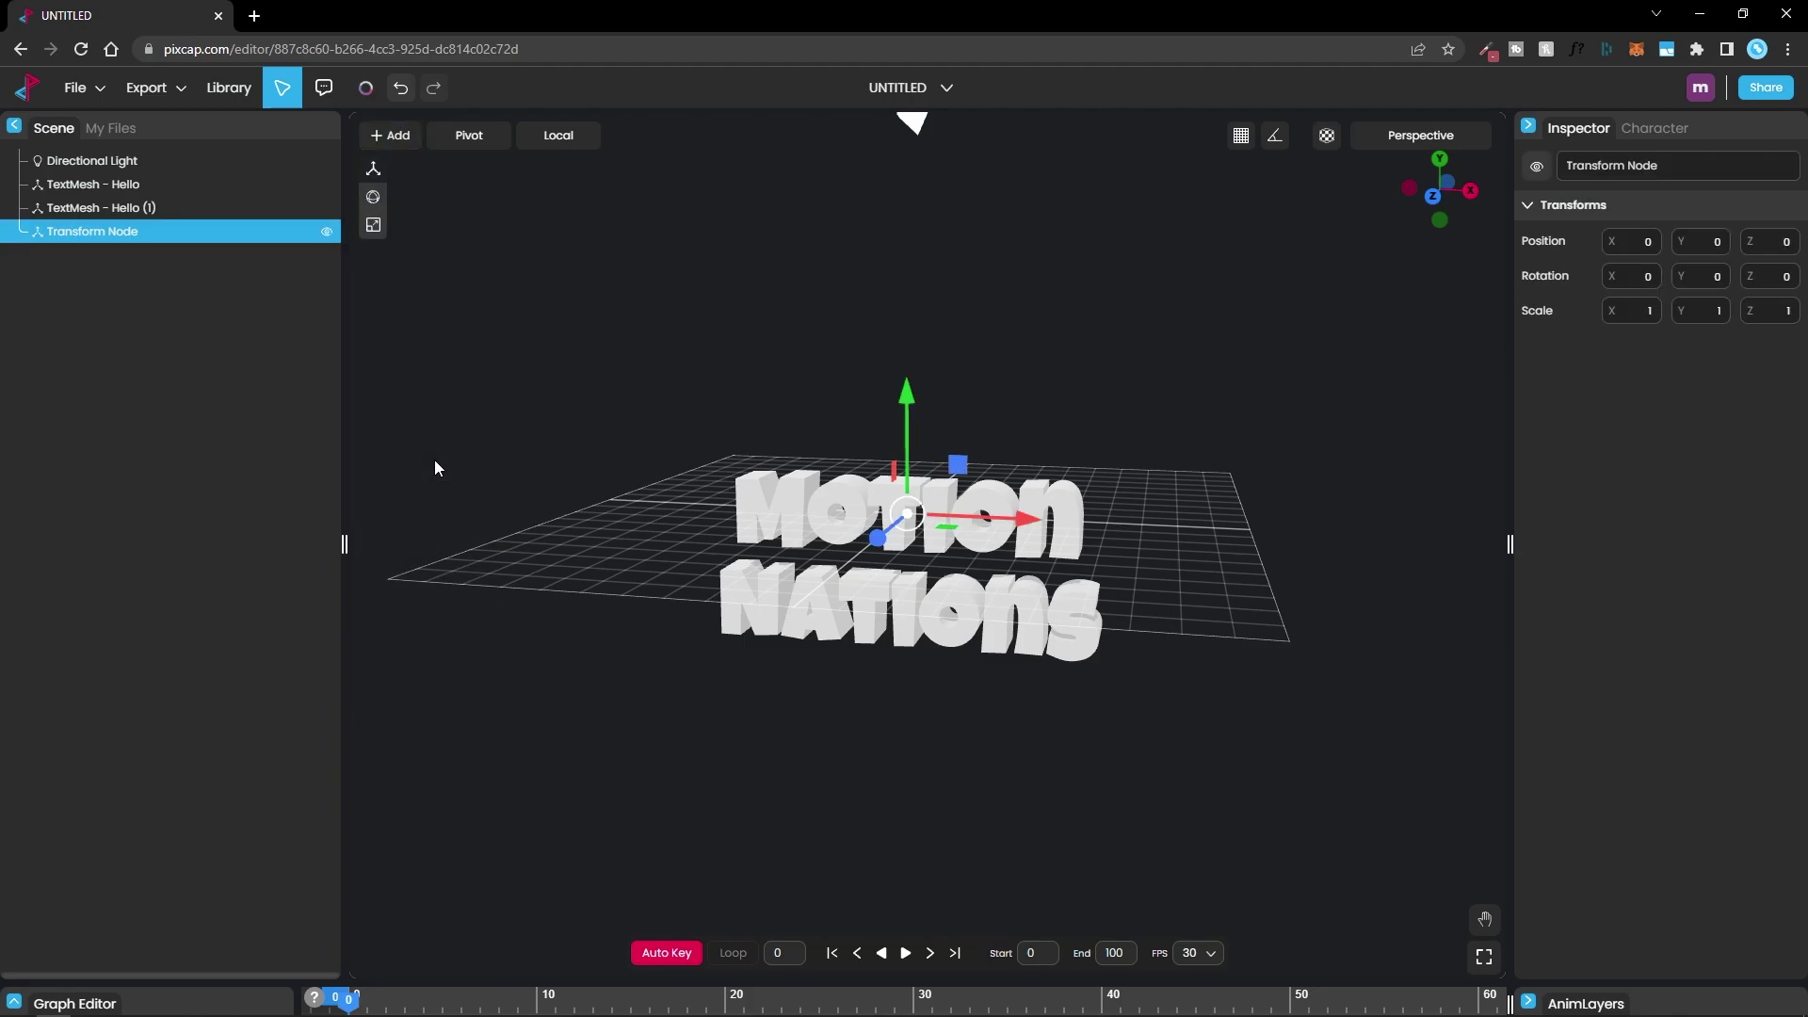
click(93, 216)
shift+click(94, 185)
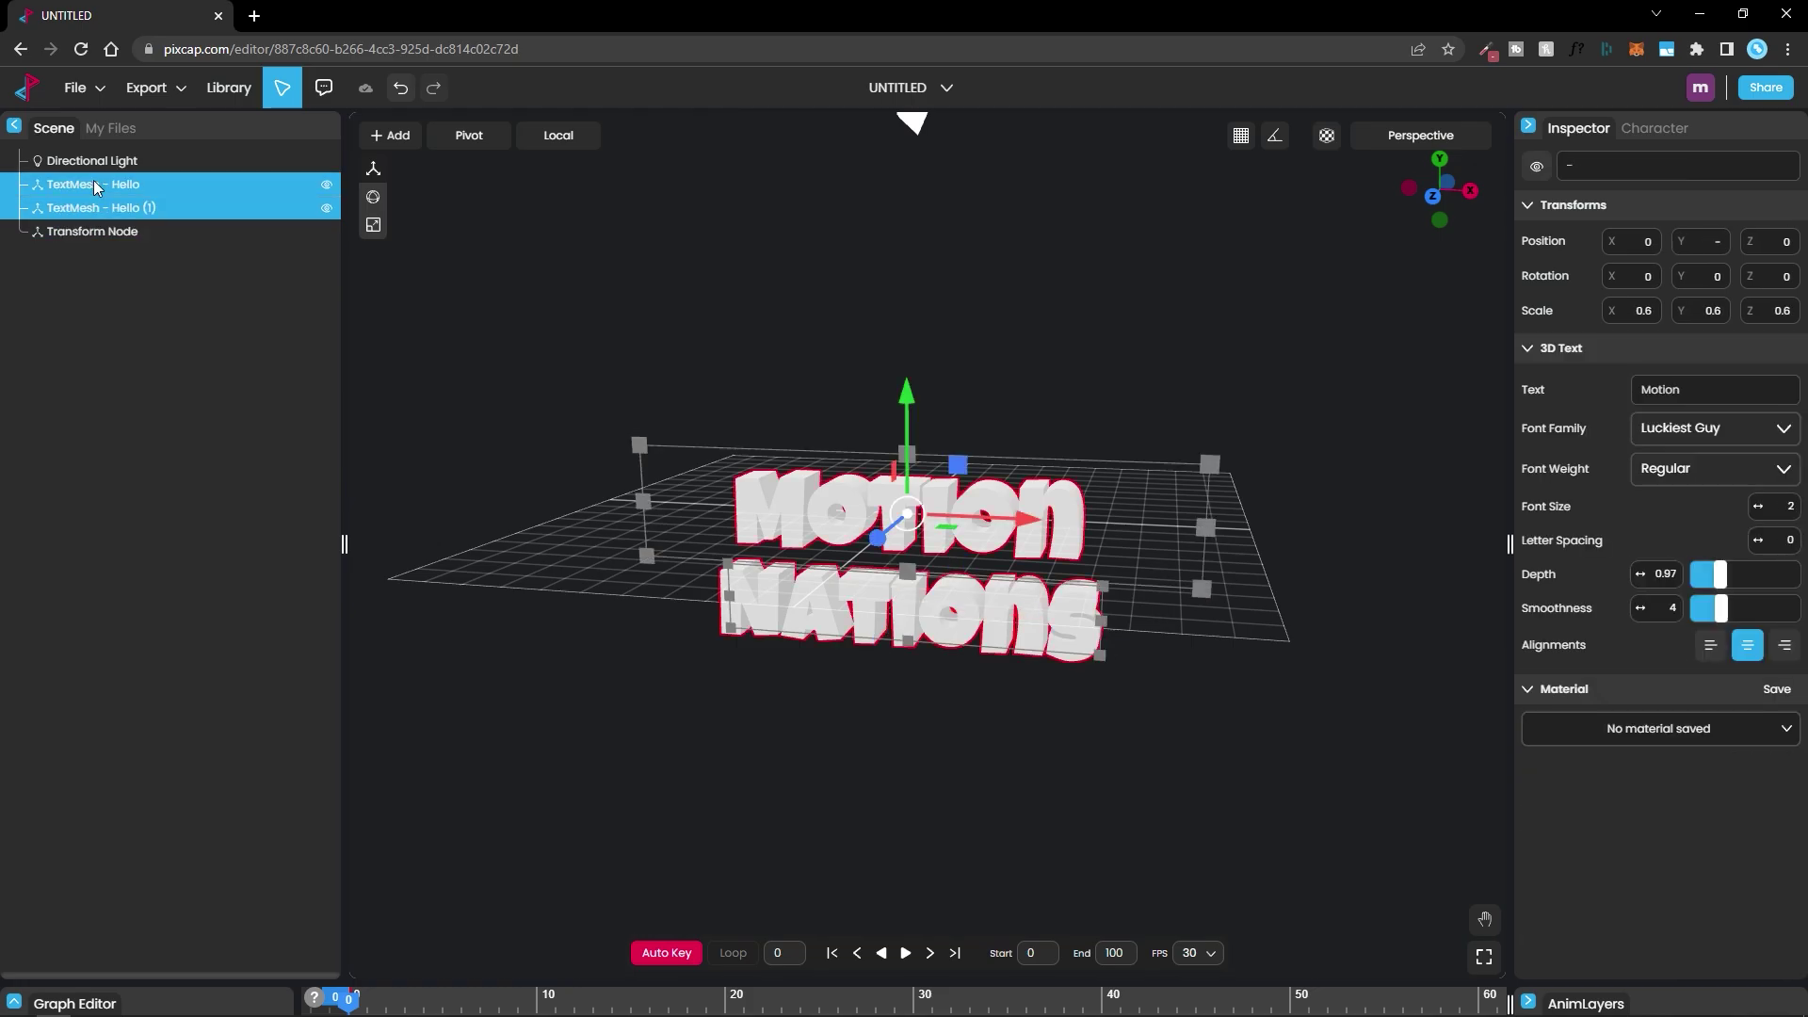
drag(94, 206, 99, 234)
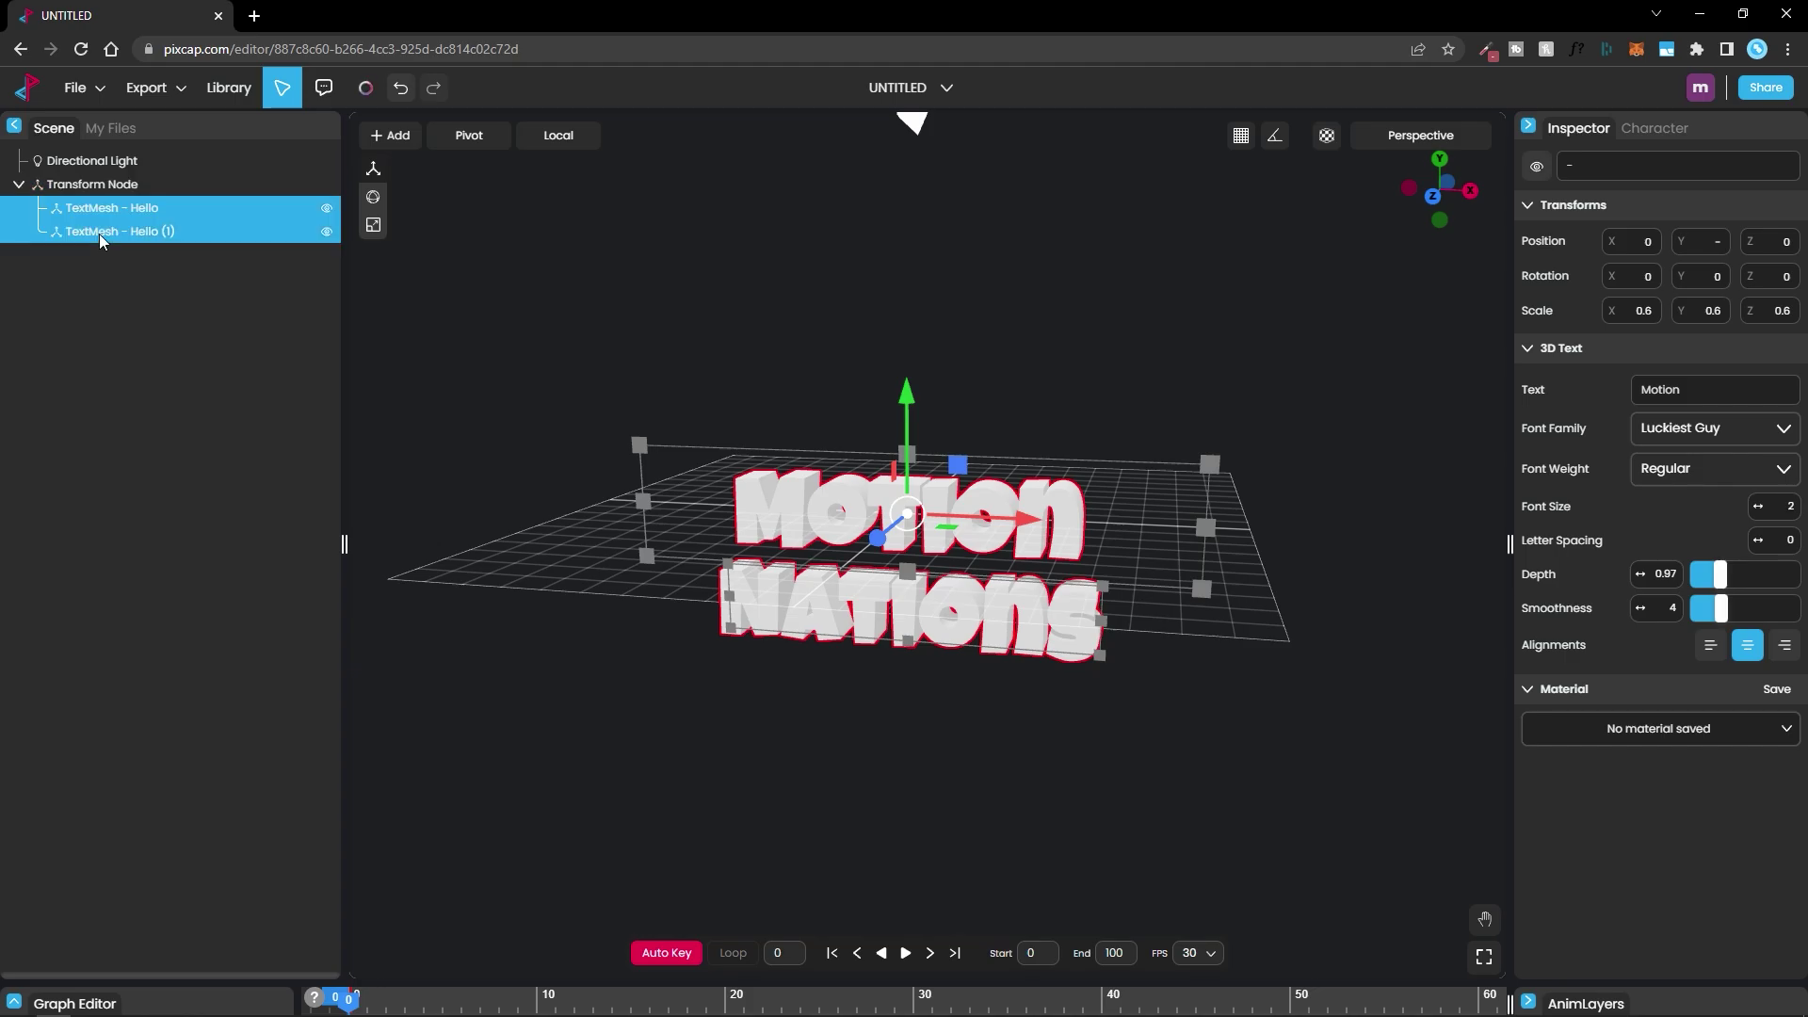
click(116, 318)
- Rename the parent node of the two text objects as "Text"
click(105, 185)
right_click(106, 185)
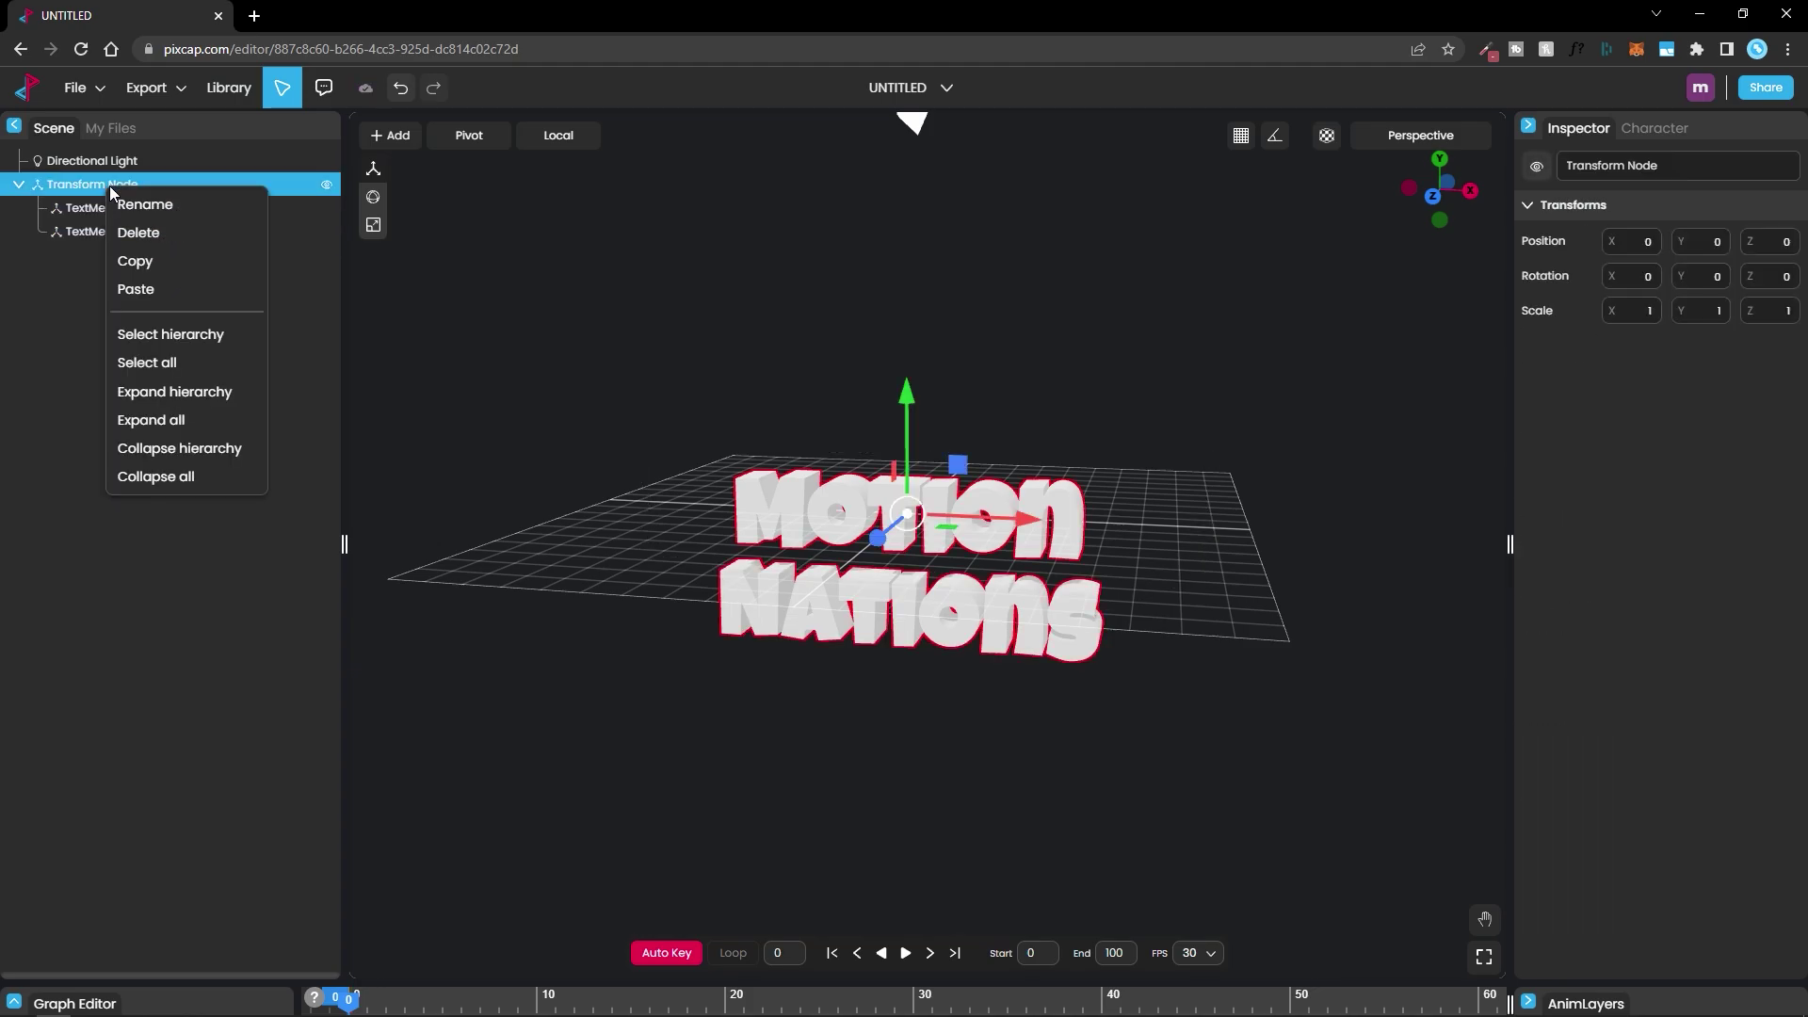
click(143, 204)
key(ctrl+a)
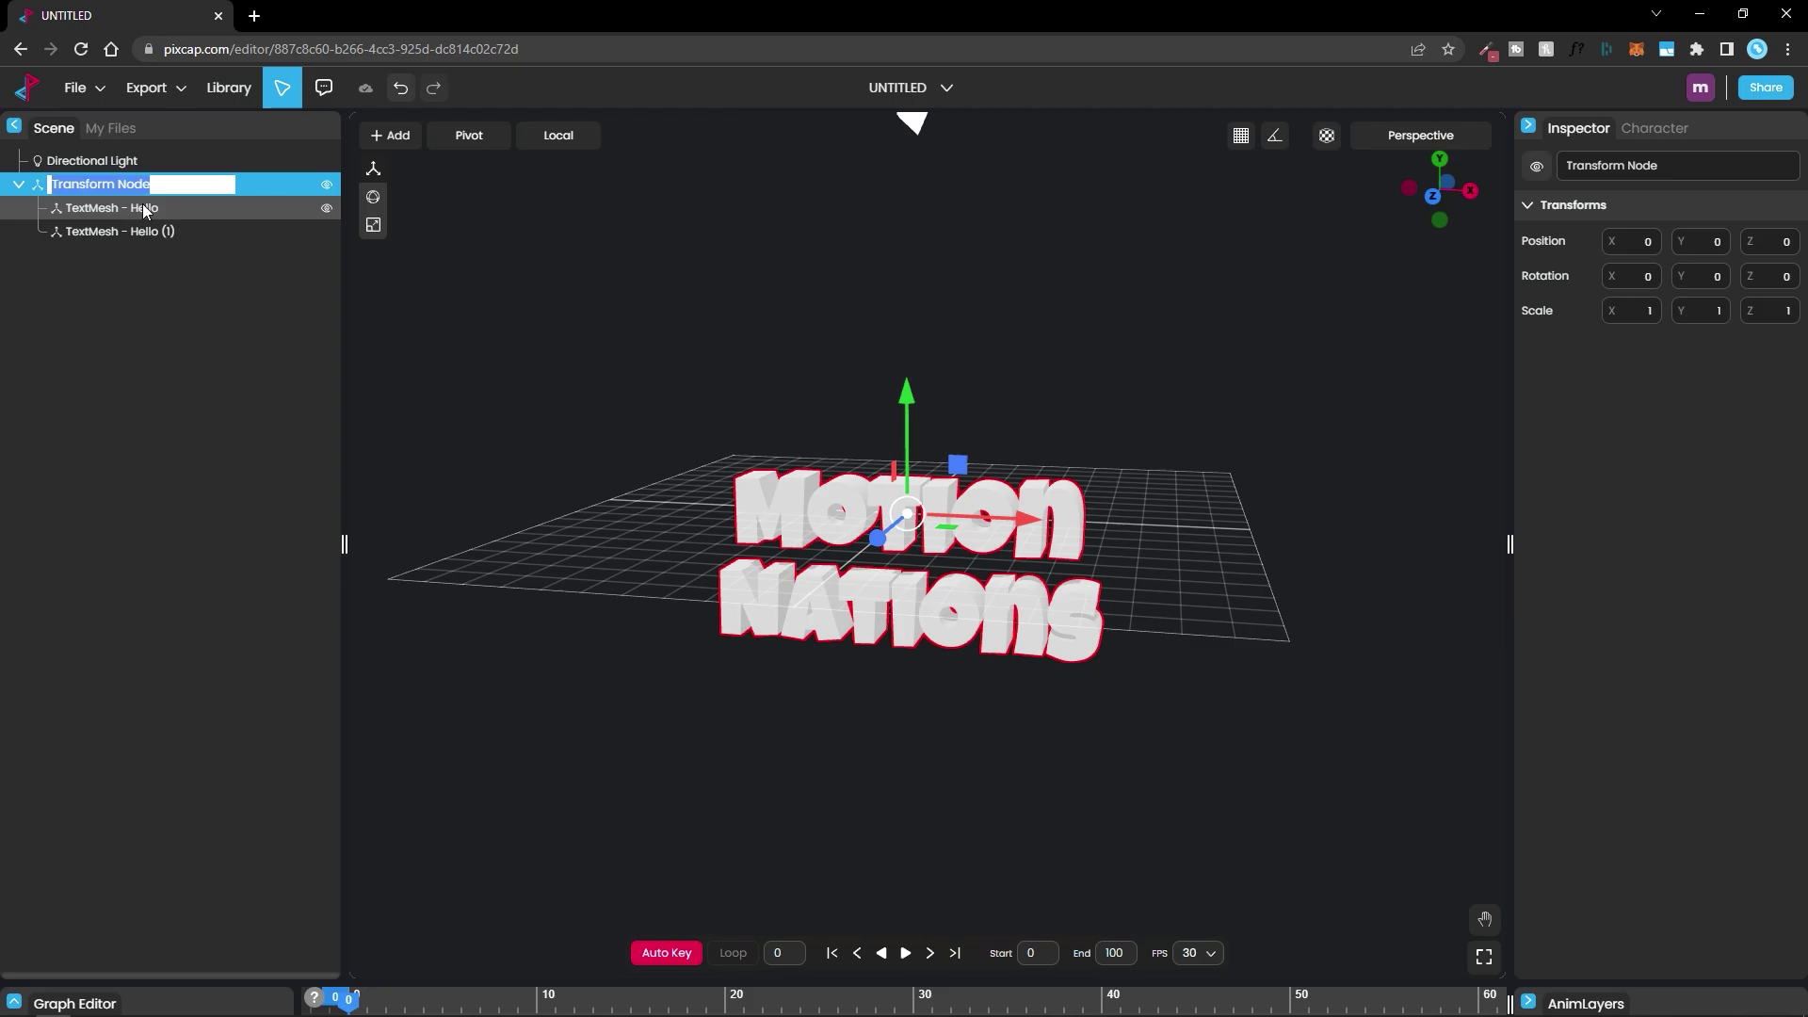
key(BackSpace)
text(Text)
click(202, 323)
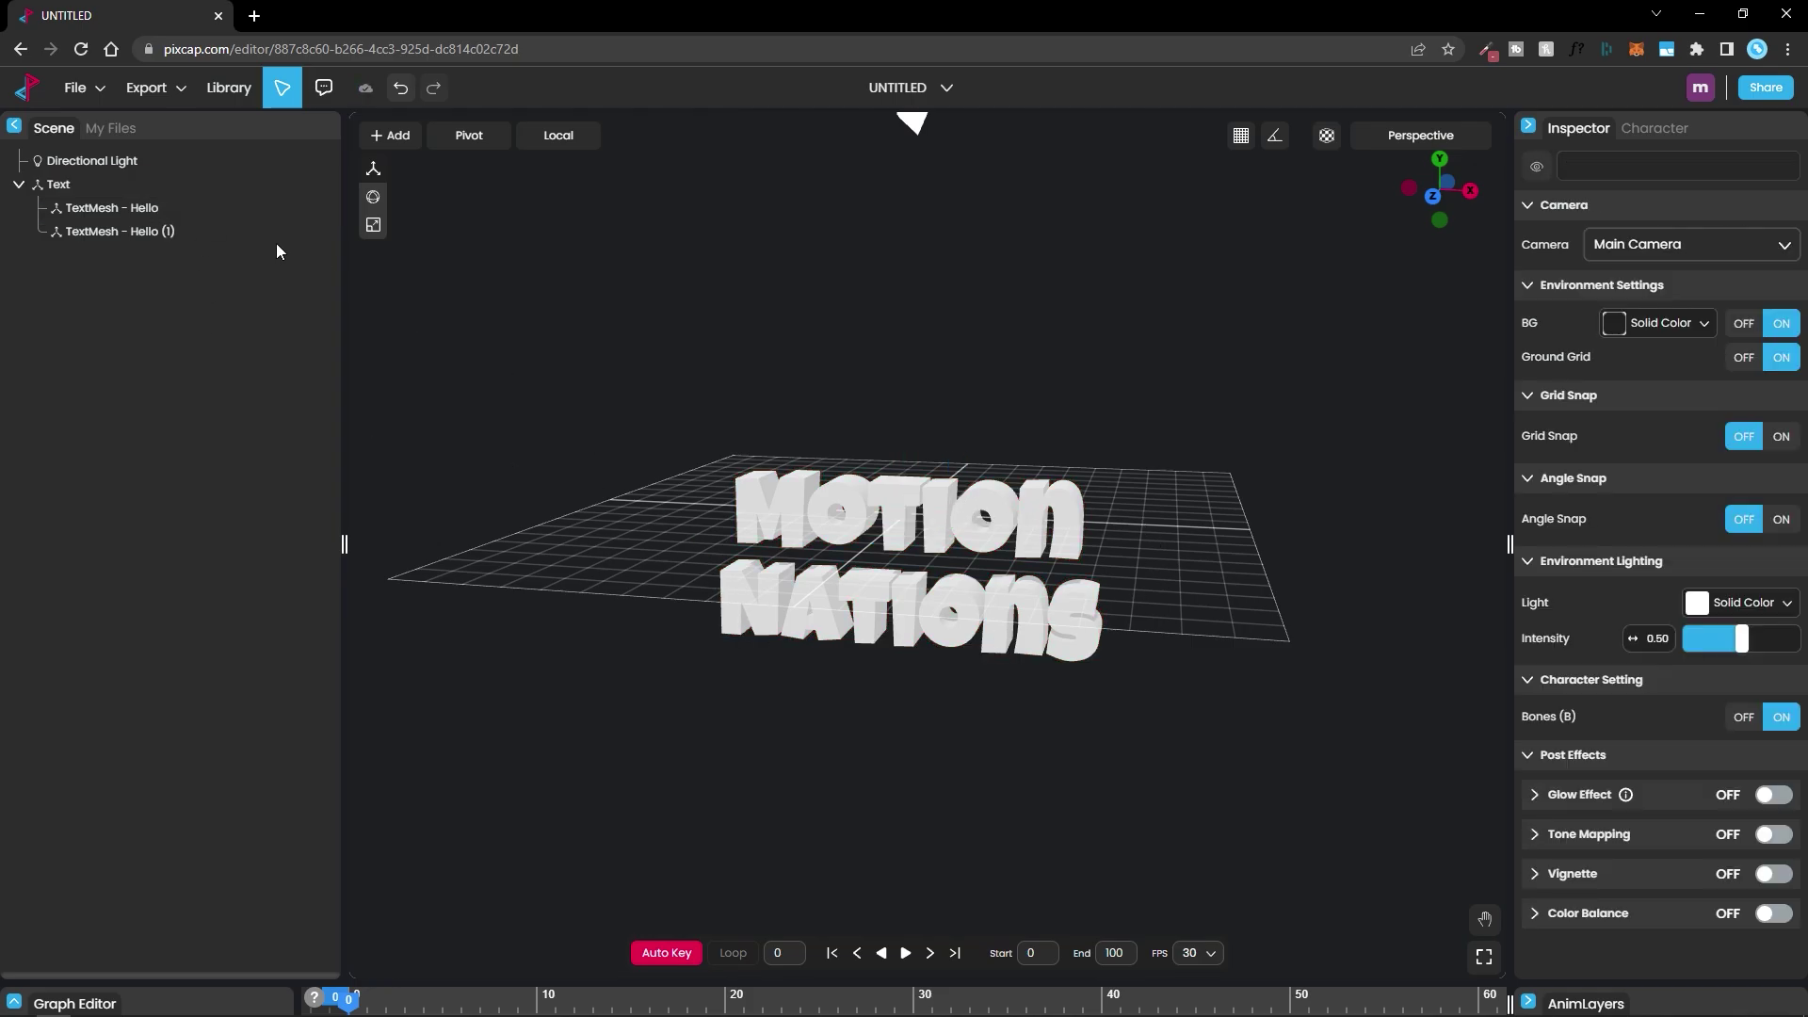
- Raise the whole "Text" group to about Y 0.61
click(58, 185)
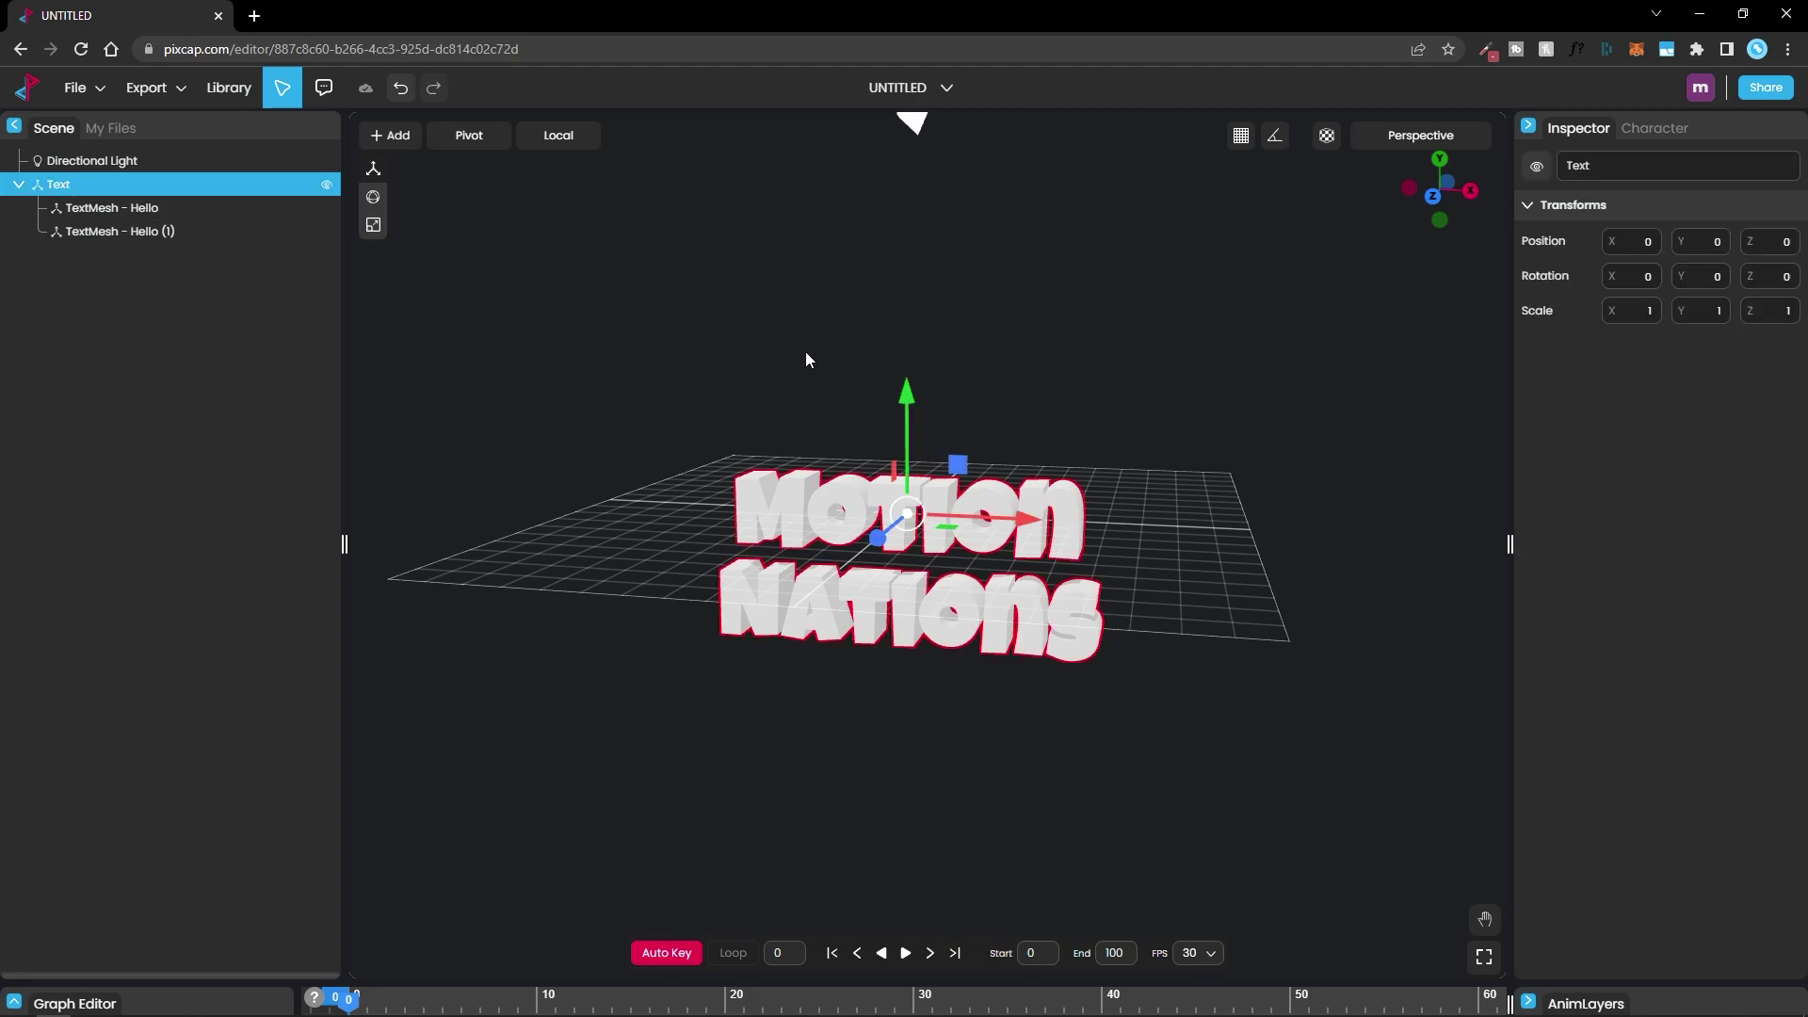
drag(933, 417, 1061, 337)
click(1061, 337)
- Tighten the gap between the two words by moving "Motion" to about Y -0.15 and "Nations" to about Y -1.19
click(158, 209)
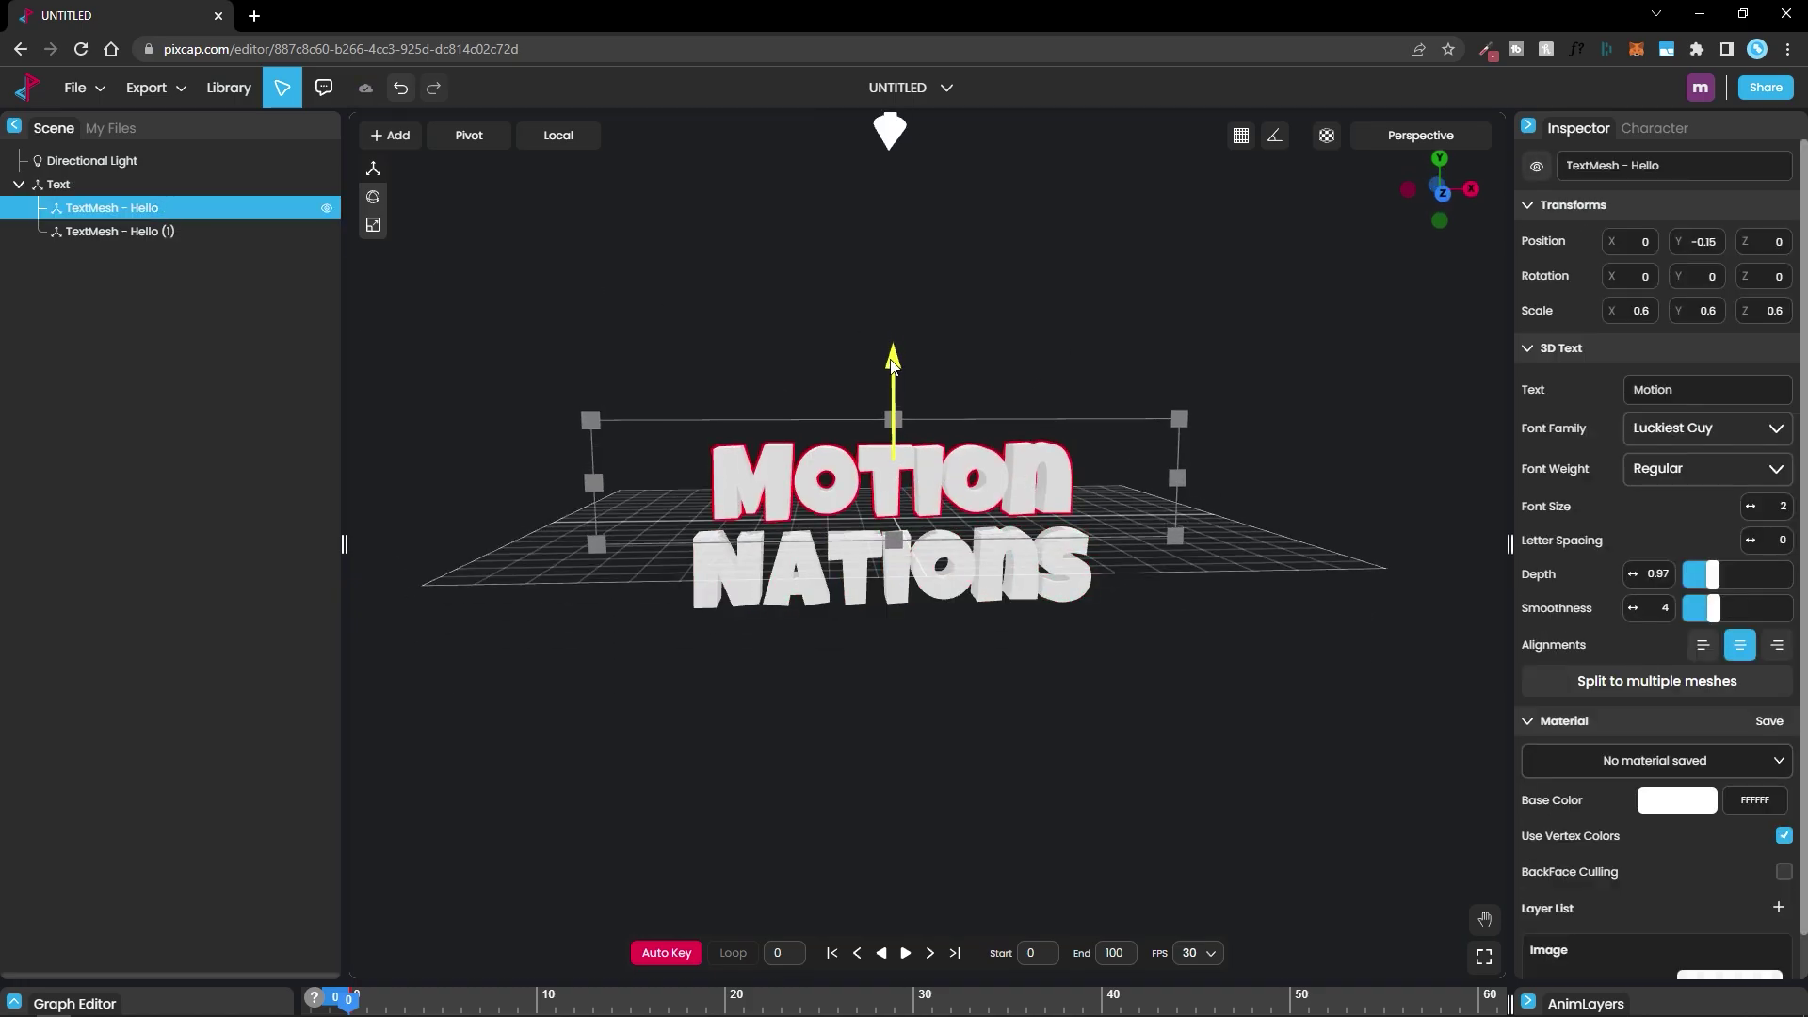
click(127, 231)
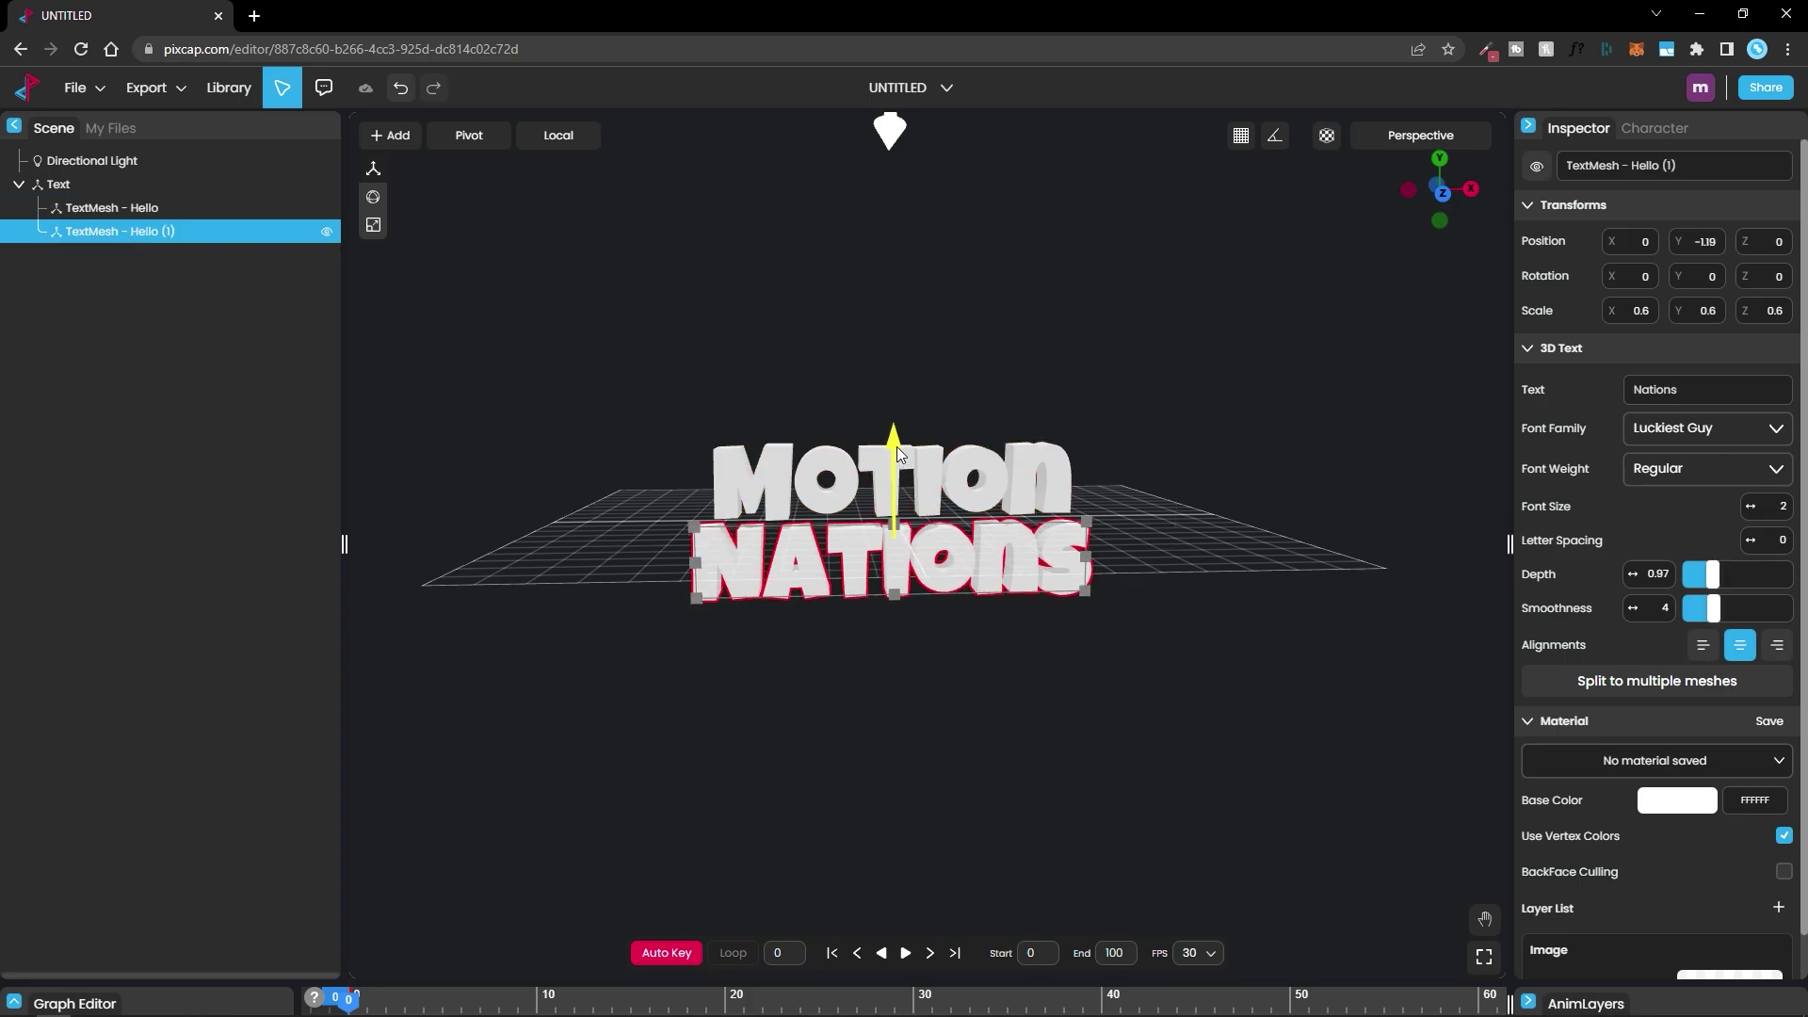
click(998, 412)
drag(998, 411, 1189, 495)
- Lift the "Text" group above the ground grid to about Y 2.1
click(82, 192)
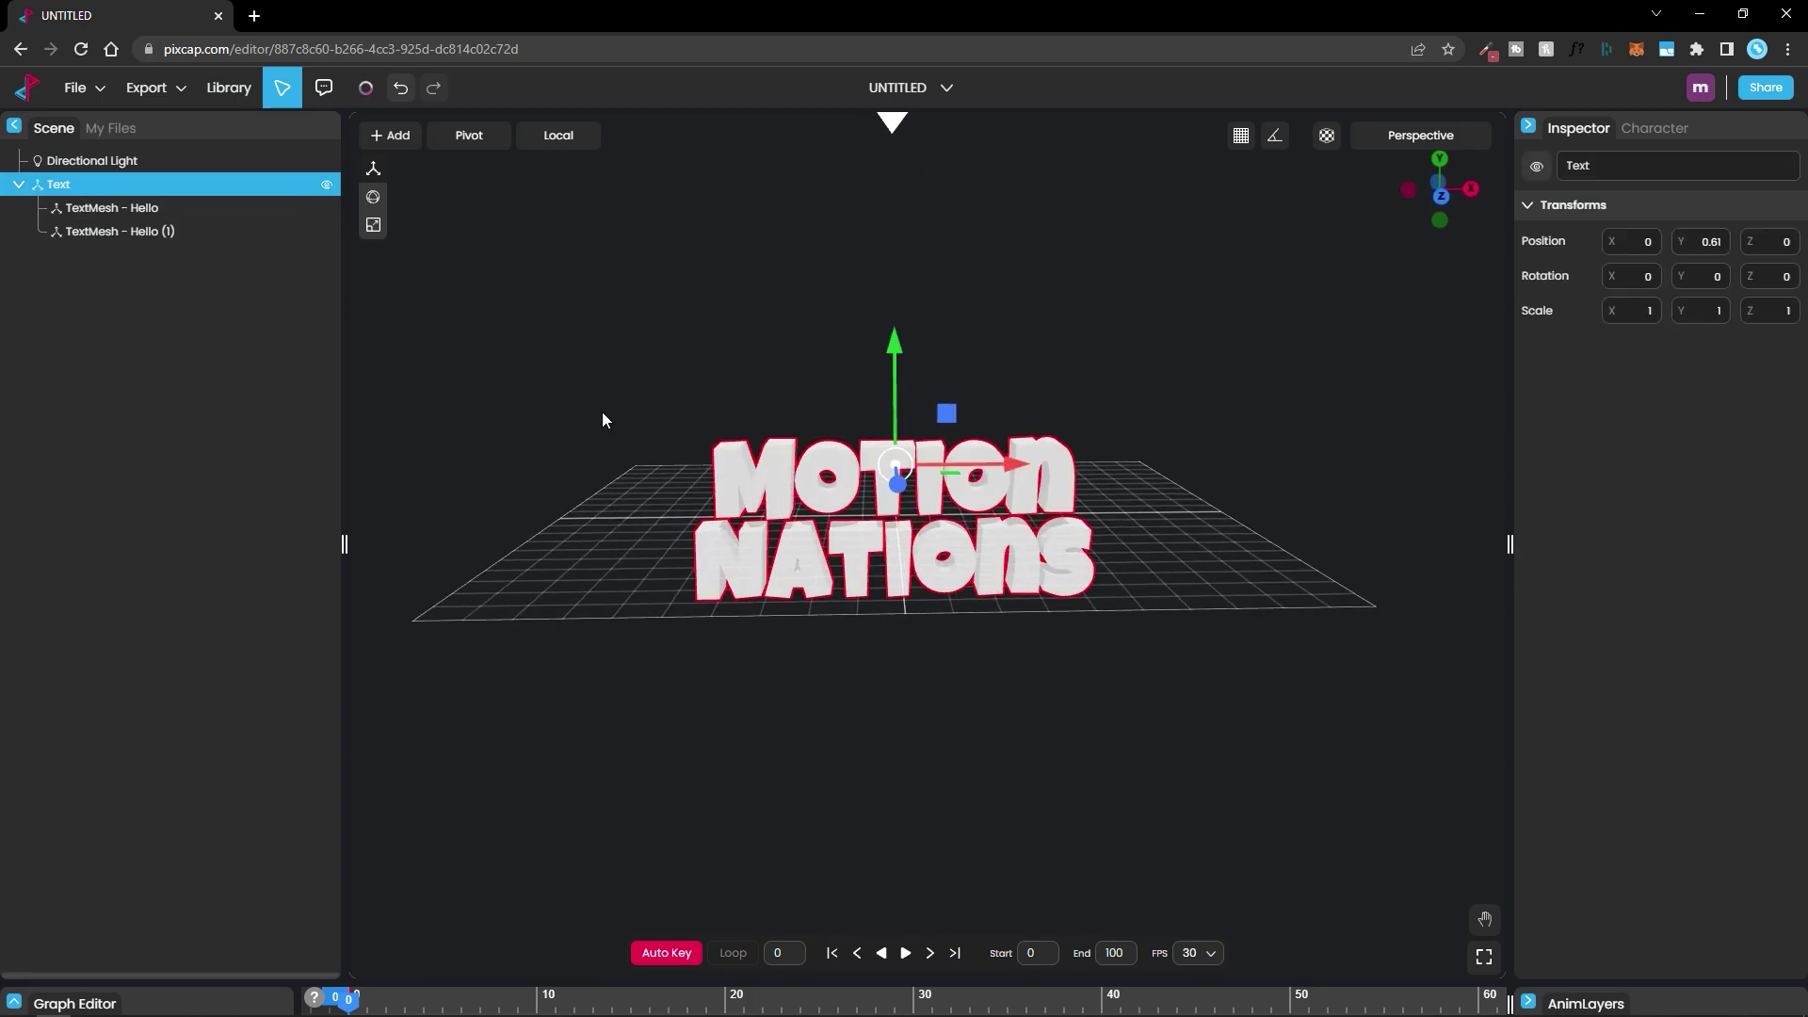
drag(890, 351, 895, 193)
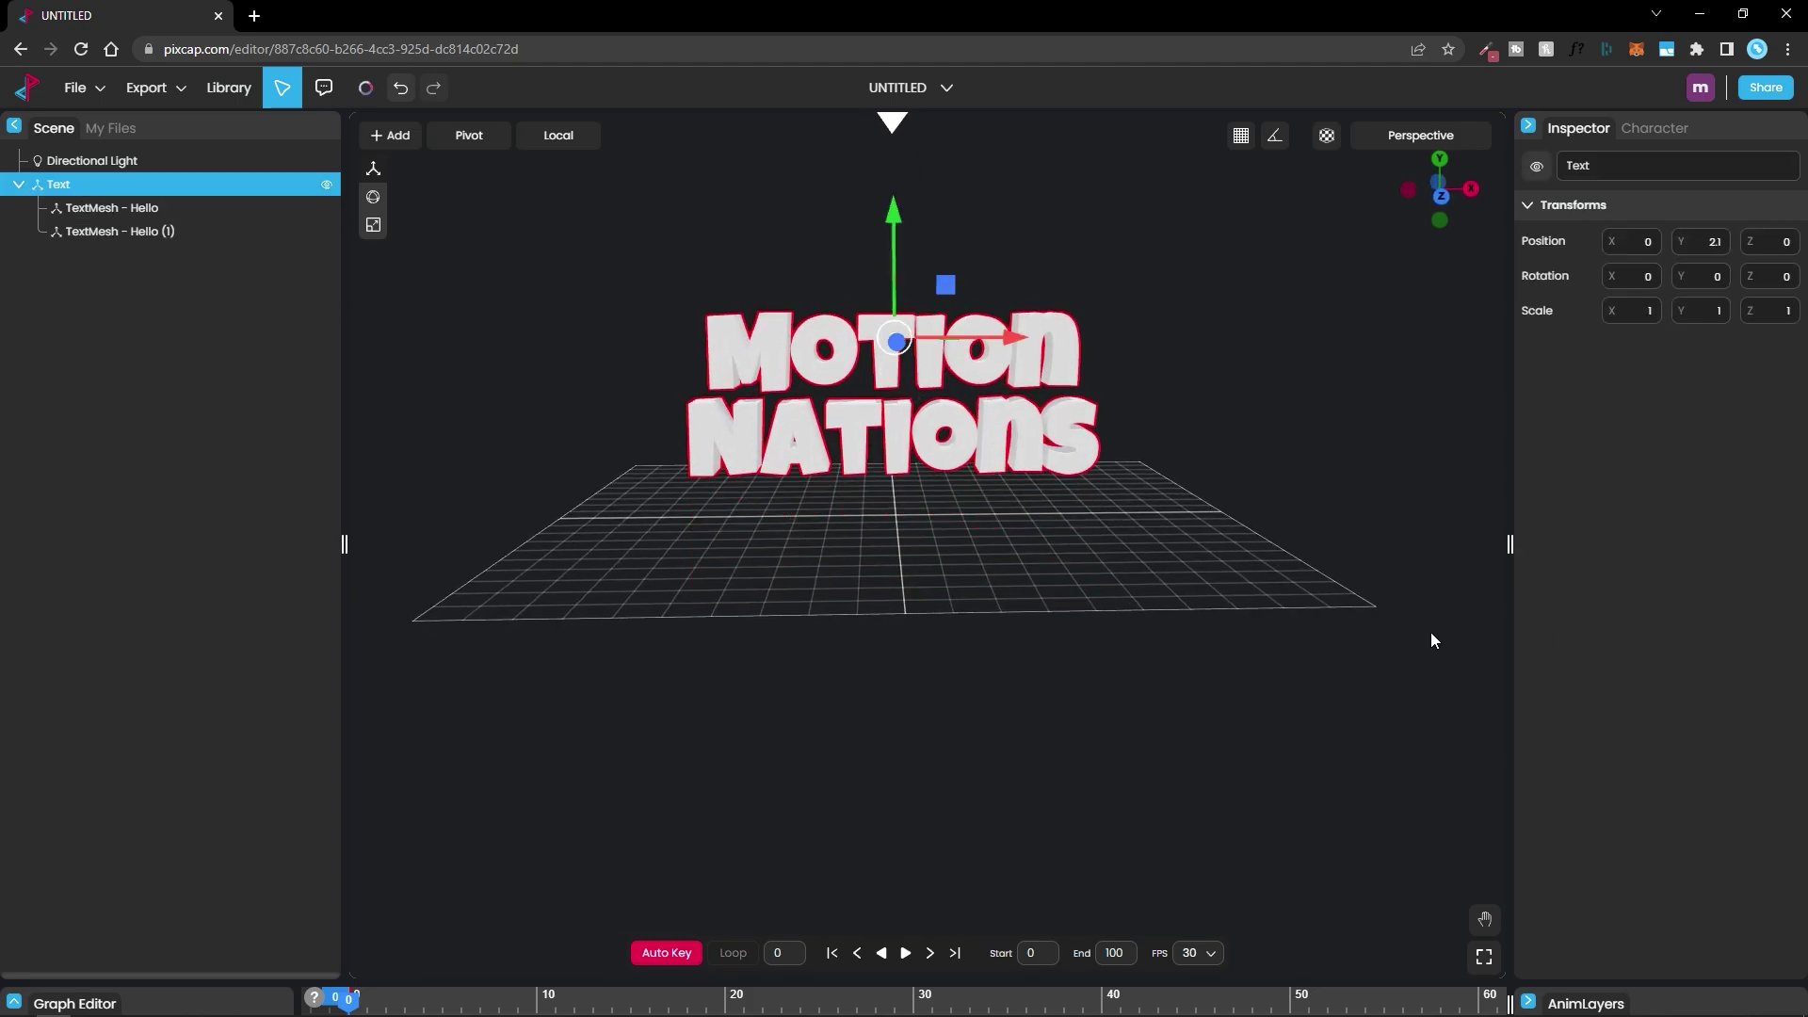
mouse_move(1431, 631)
mouse_down()
mouse_move(1421, 592)
mouse_move(1433, 624)
mouse_up()
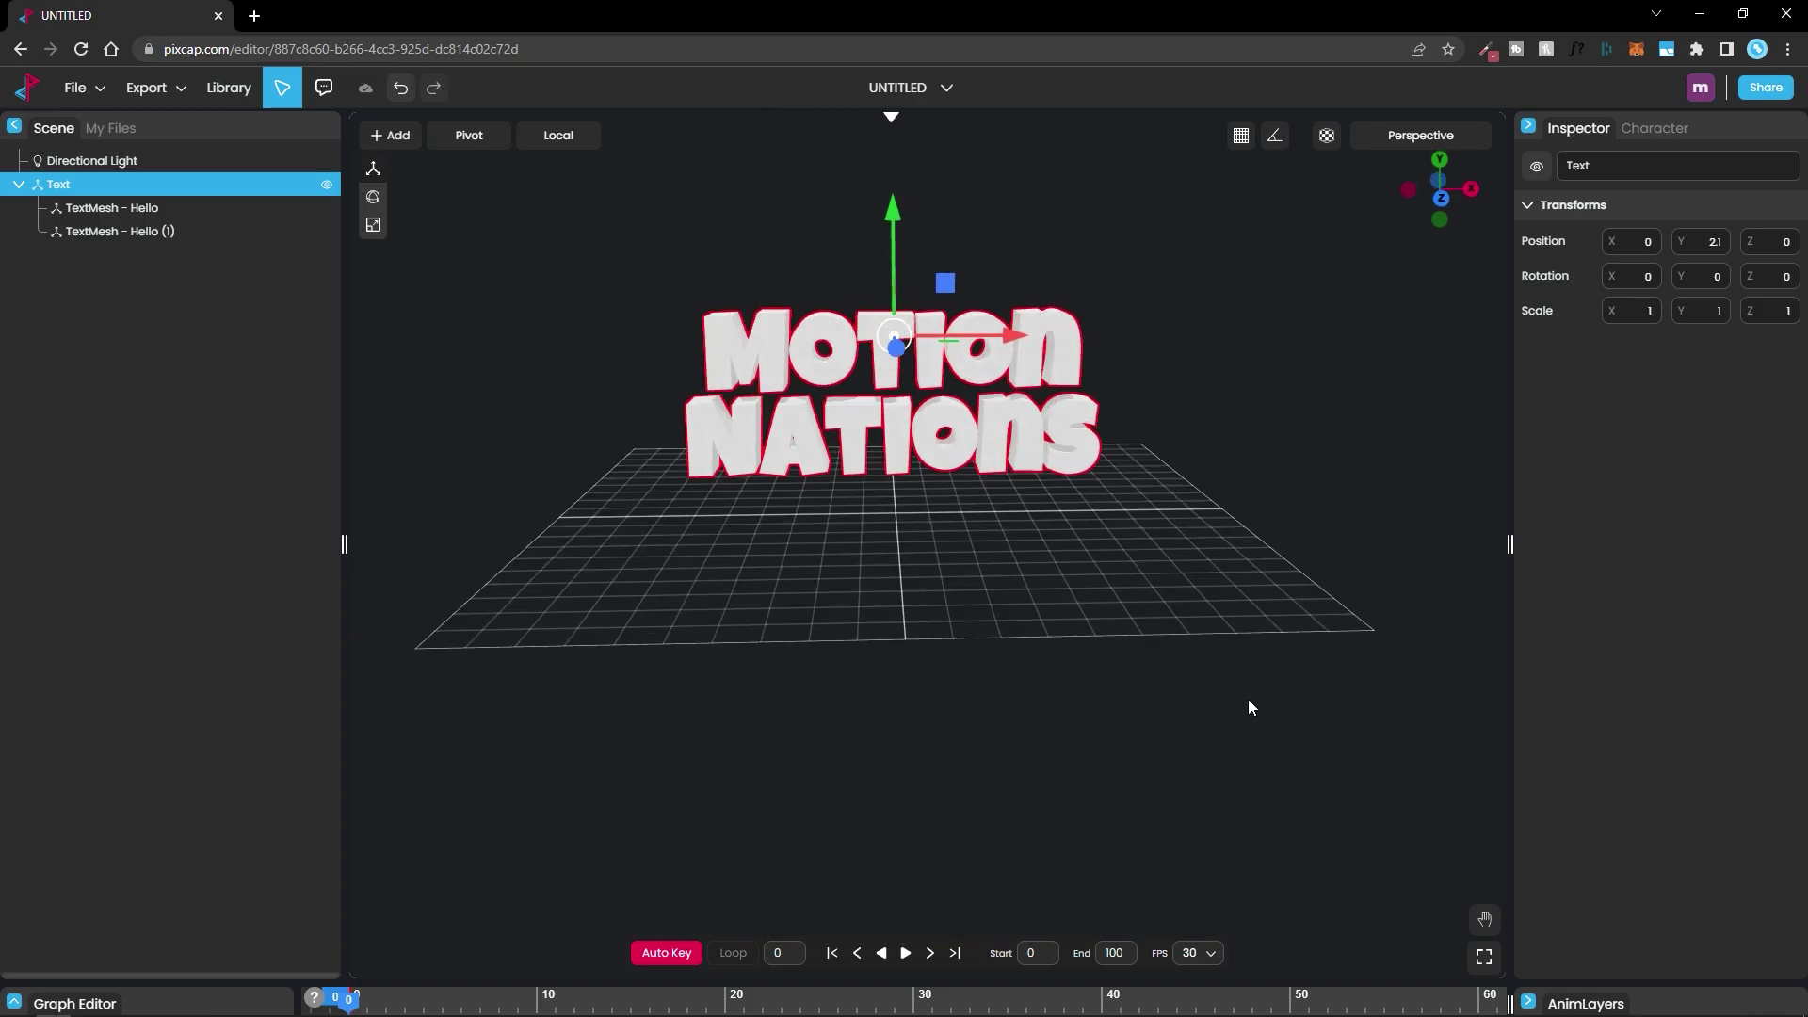
click(1206, 706)
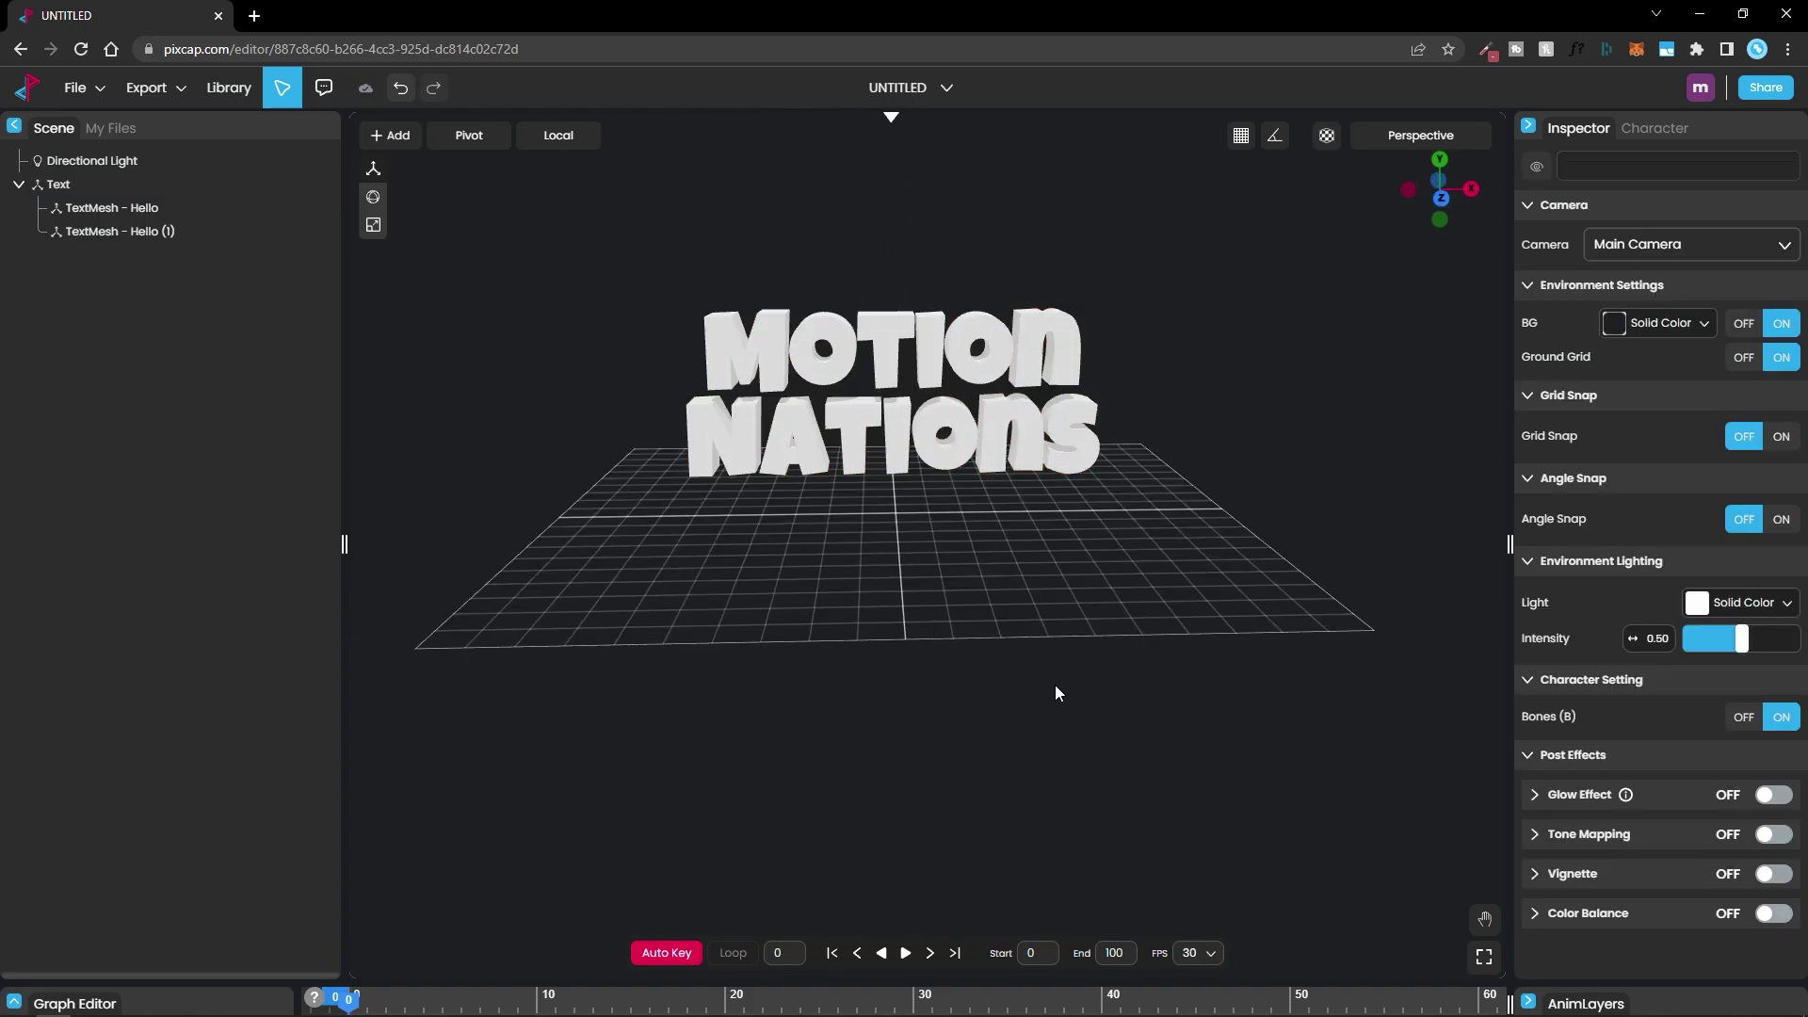
- Search the model library for "laptop" and choose the "Laptop Wifi" suggestion
click(238, 94)
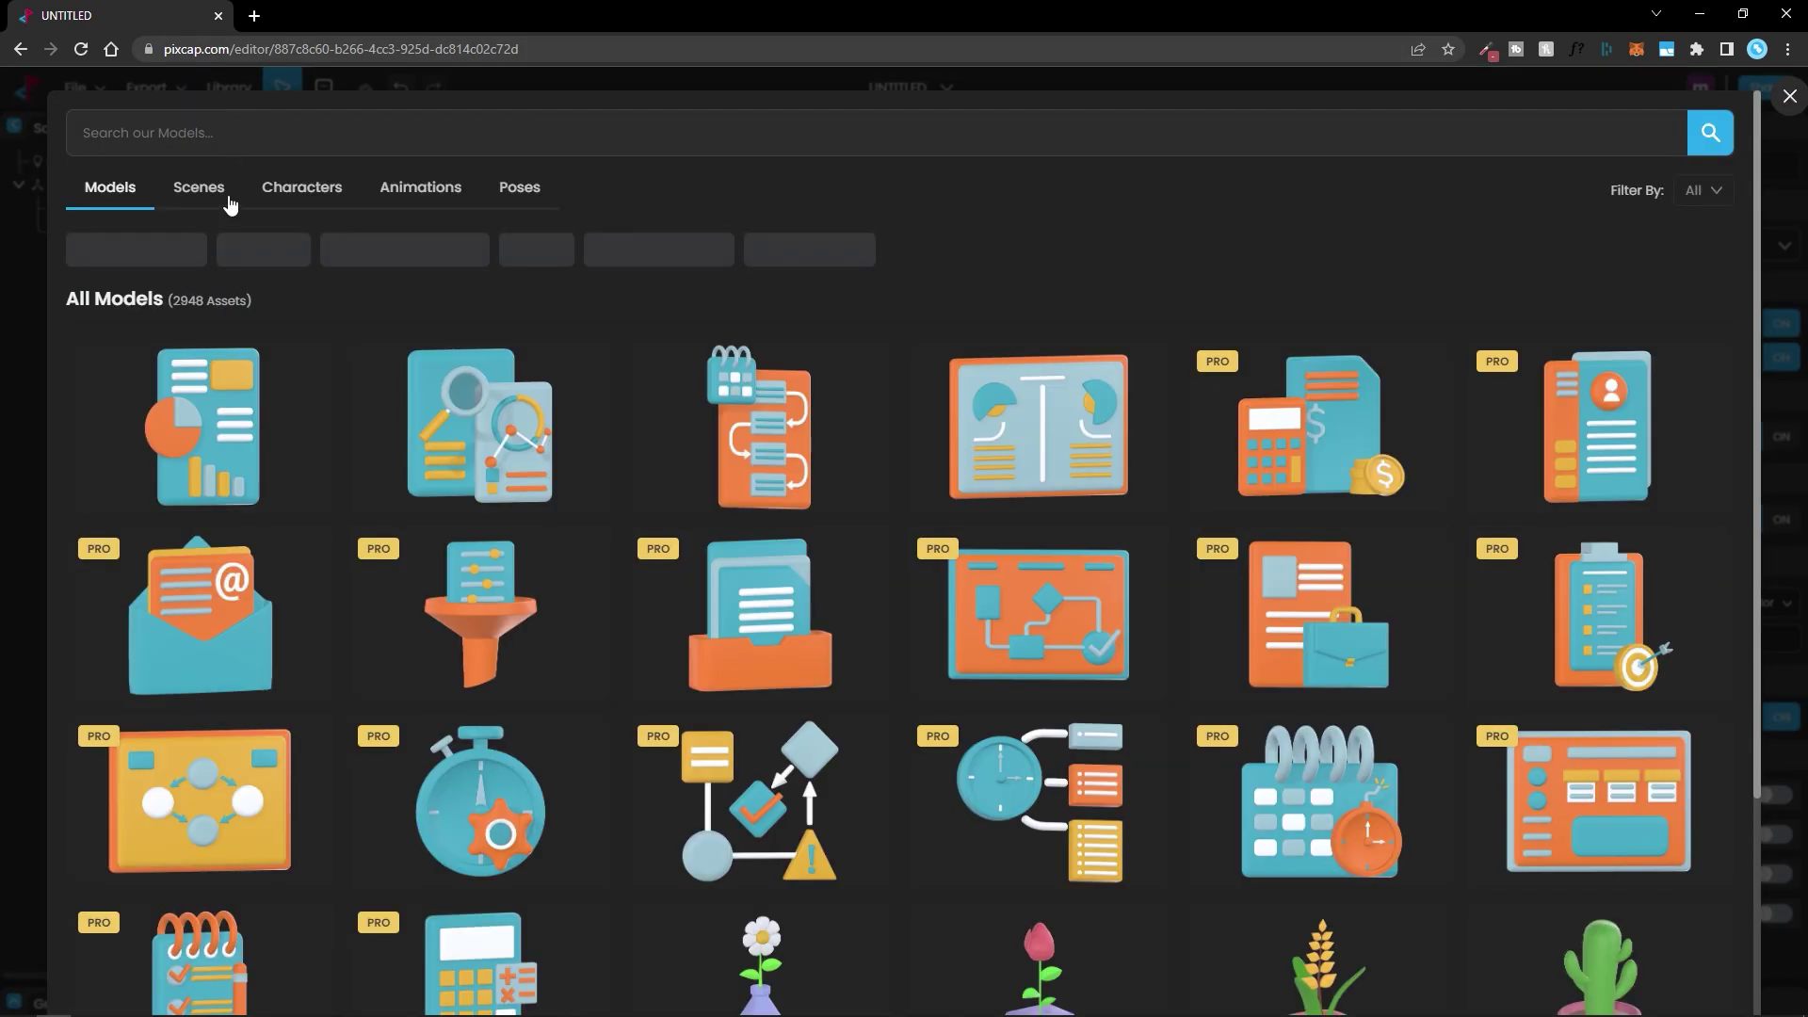
scroll(936, 819, down, 4)
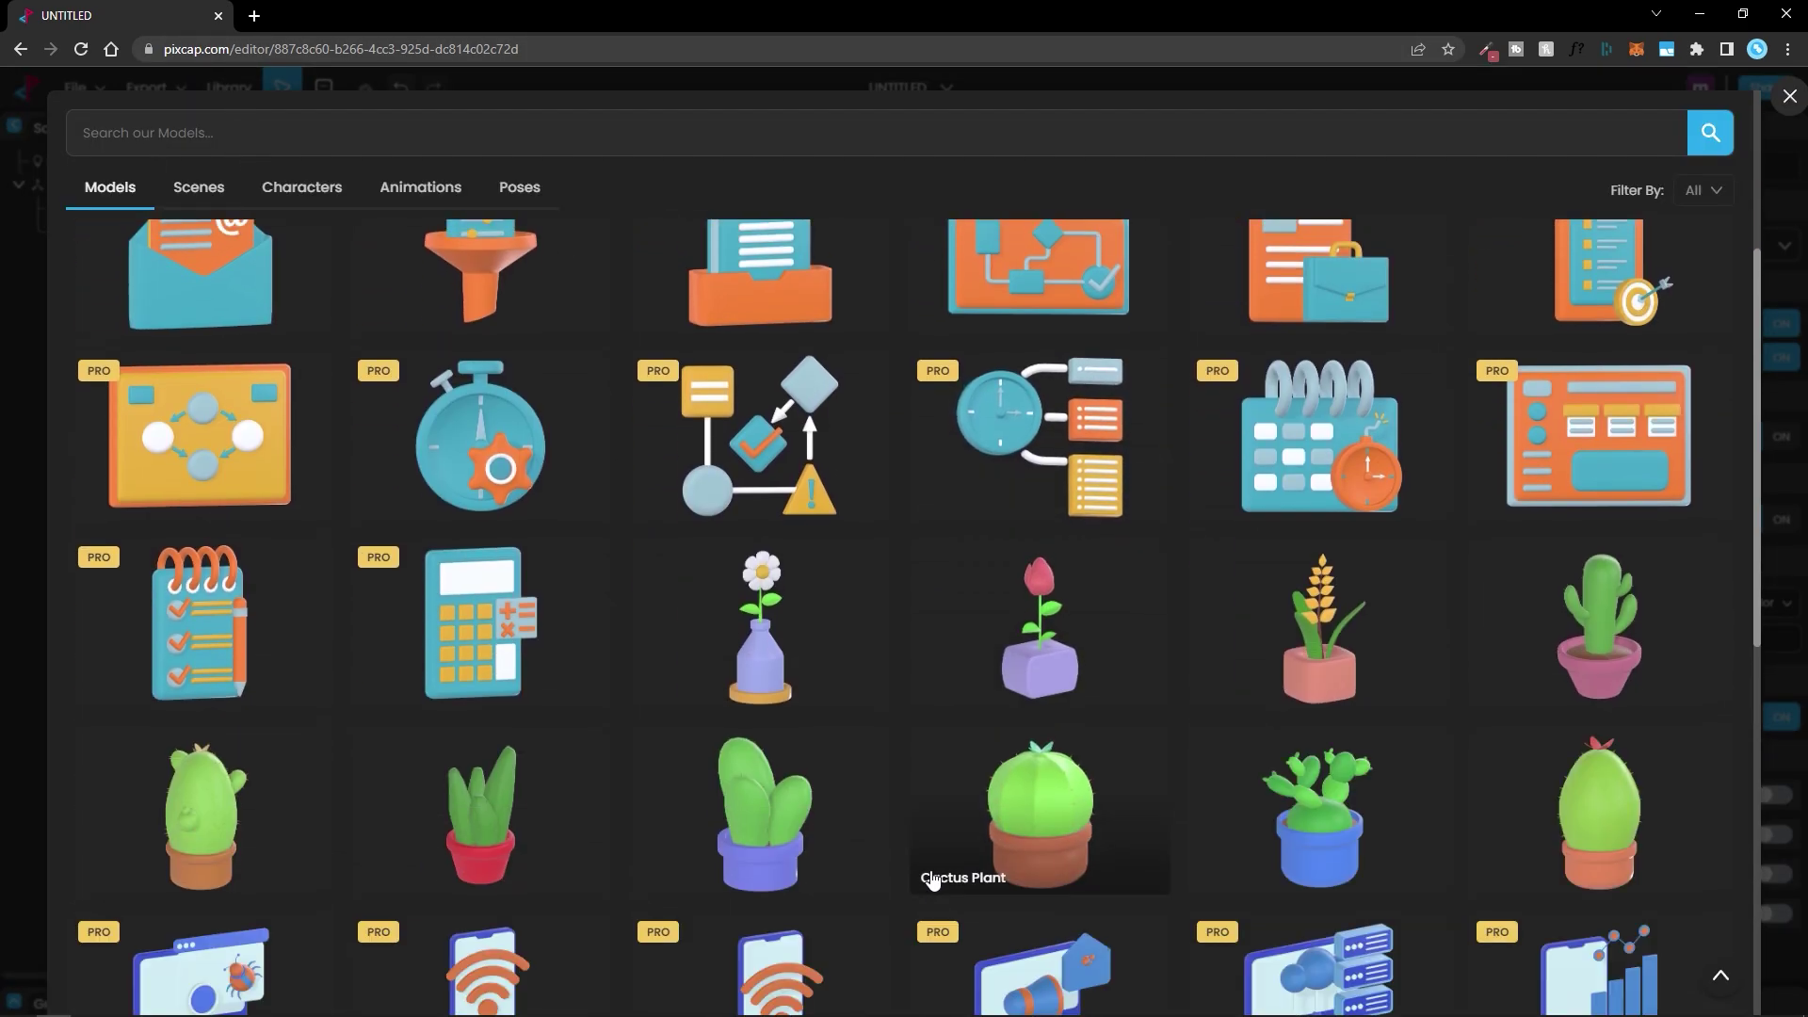
scroll(936, 872, up, 4)
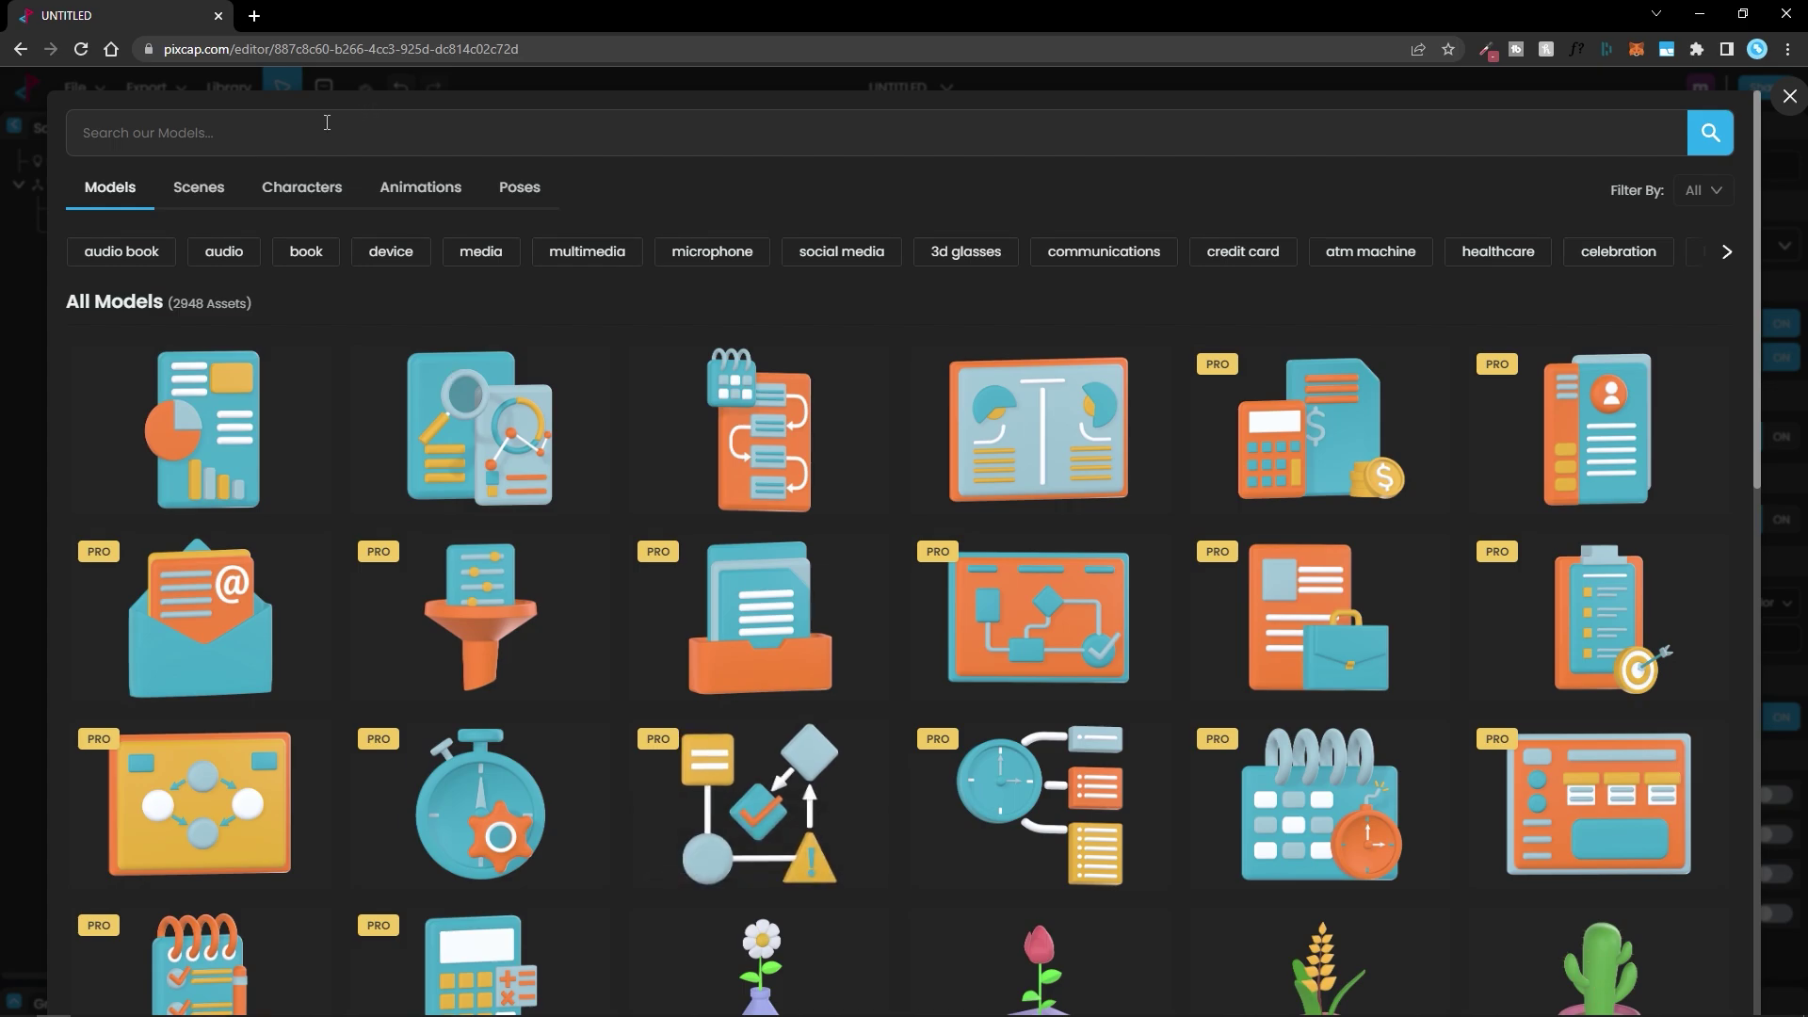
click(326, 122)
text(laptop)
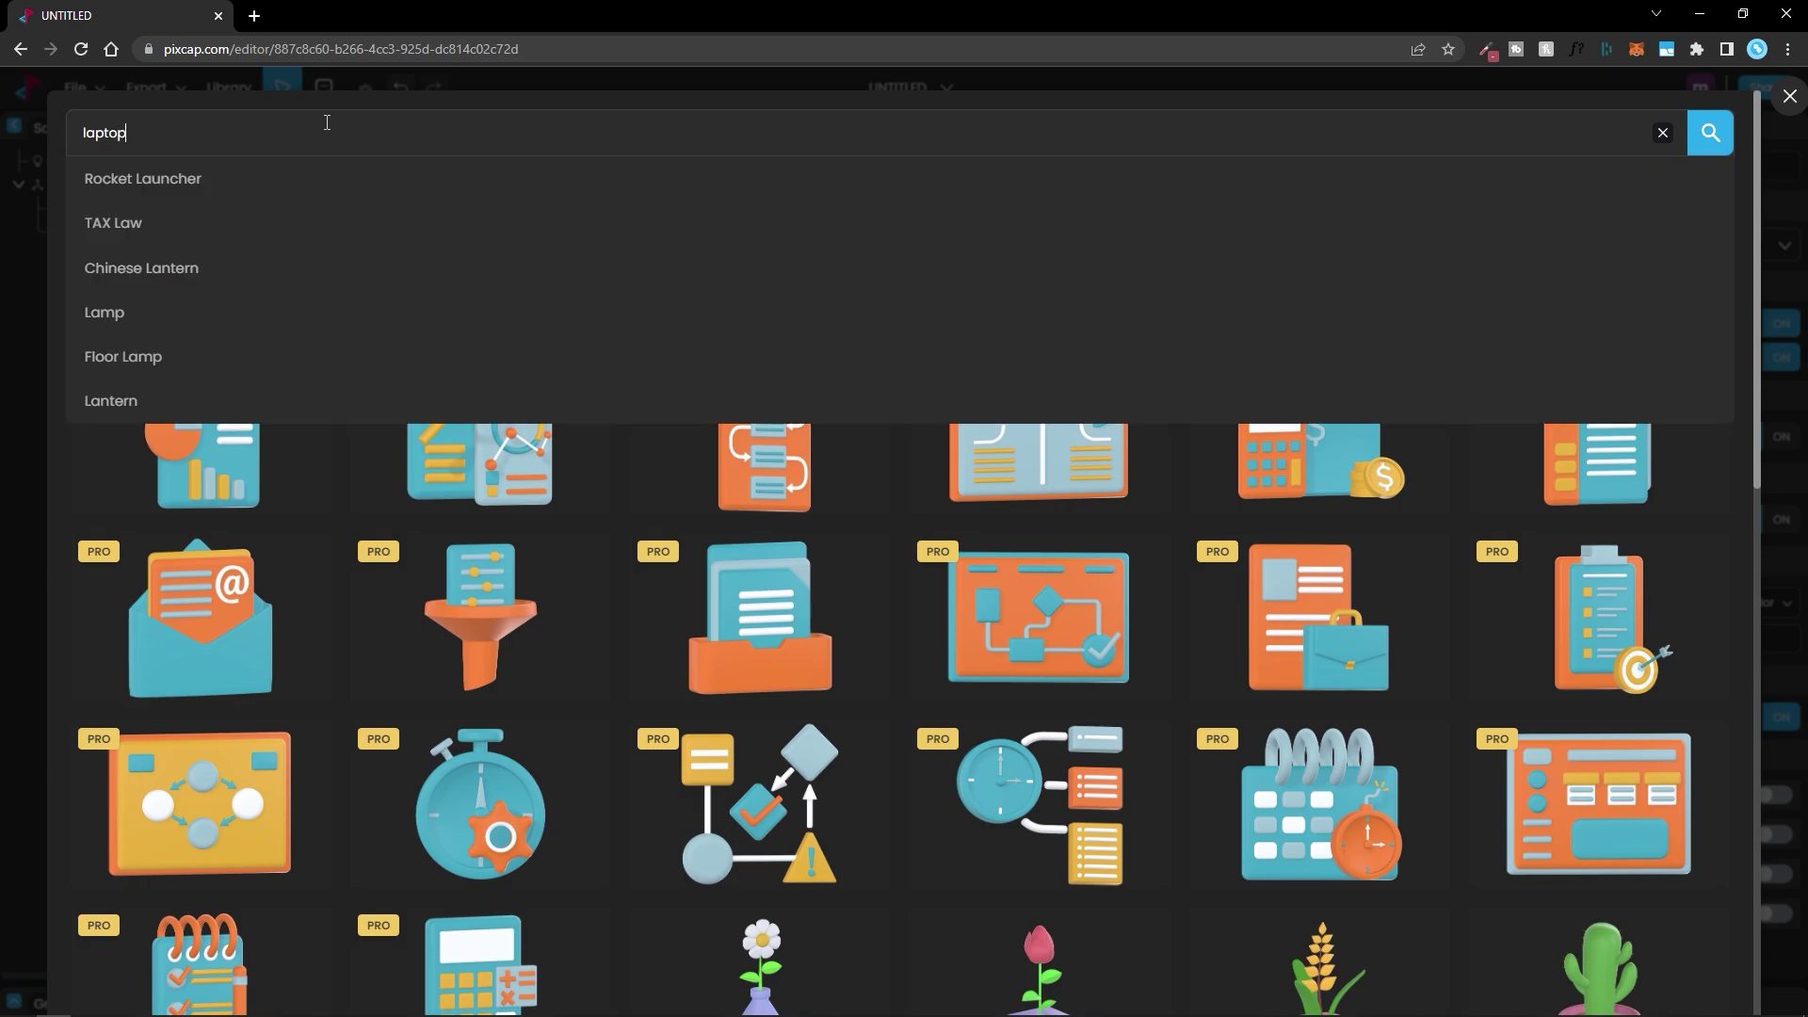
click(133, 261)
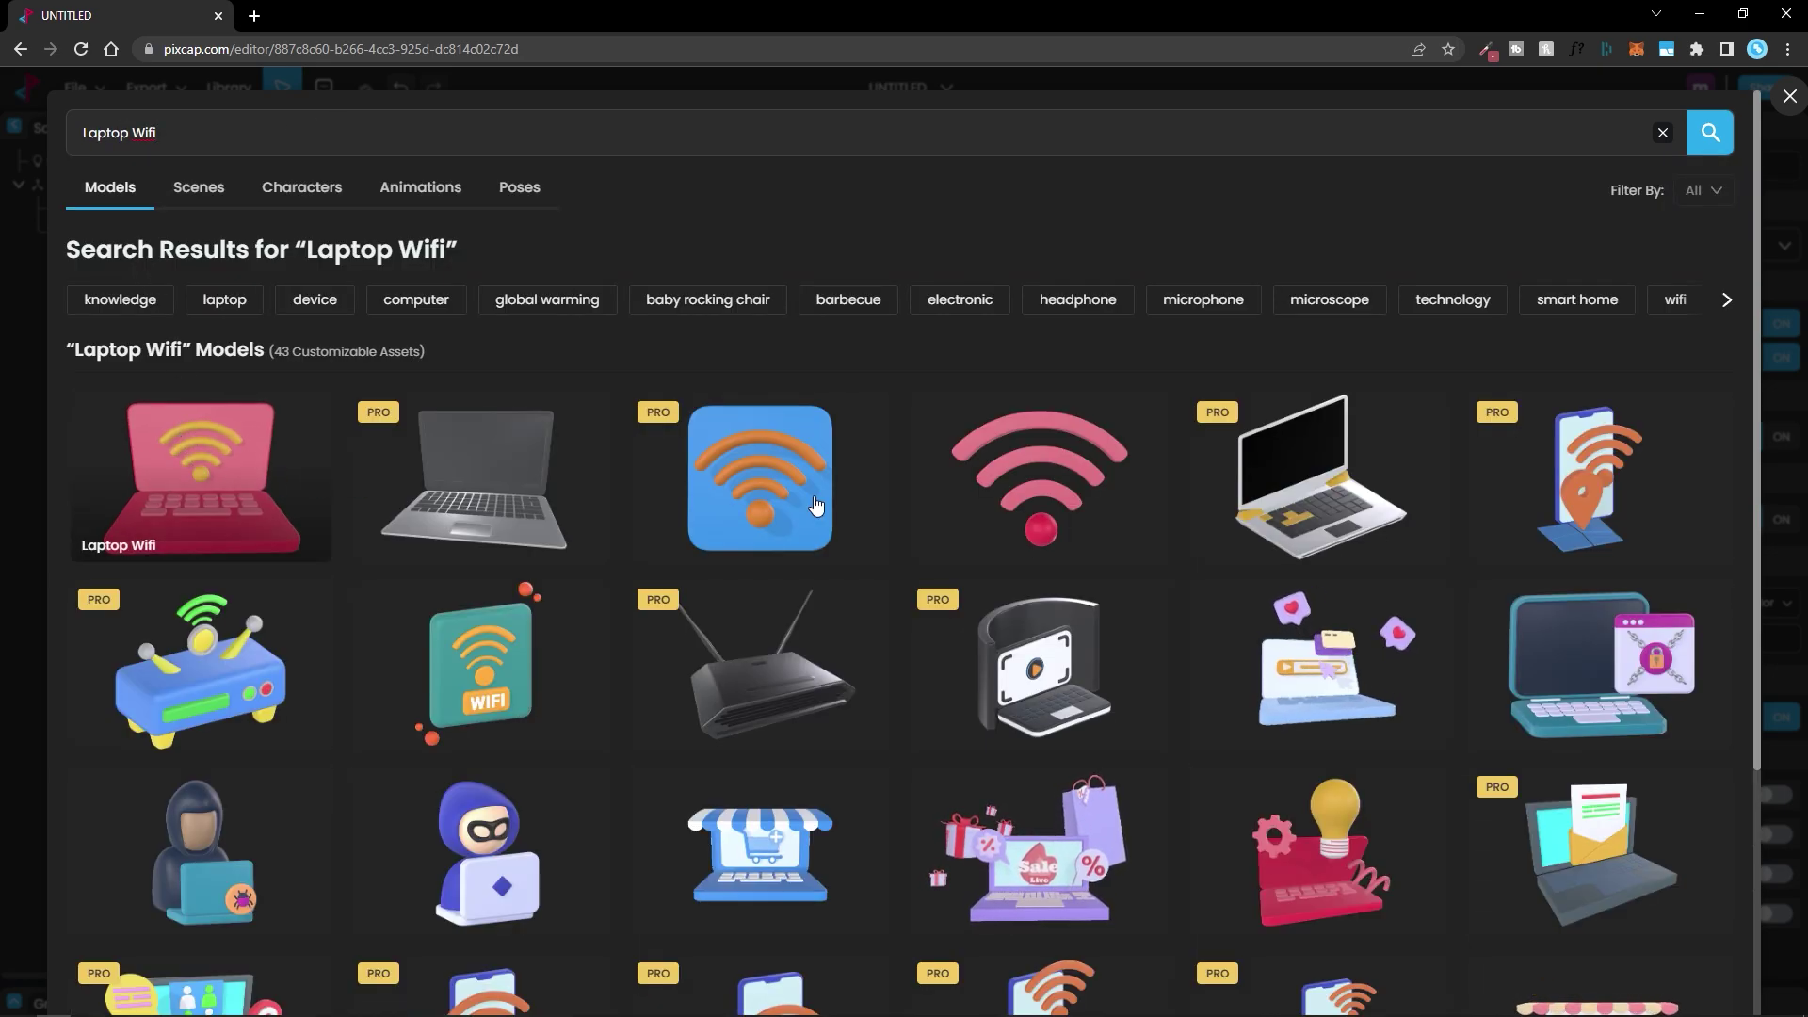
- Import the pink Laptop Wifi model from the library results into the scene
scroll(1022, 560, down, 5)
scroll(985, 575, up, 5)
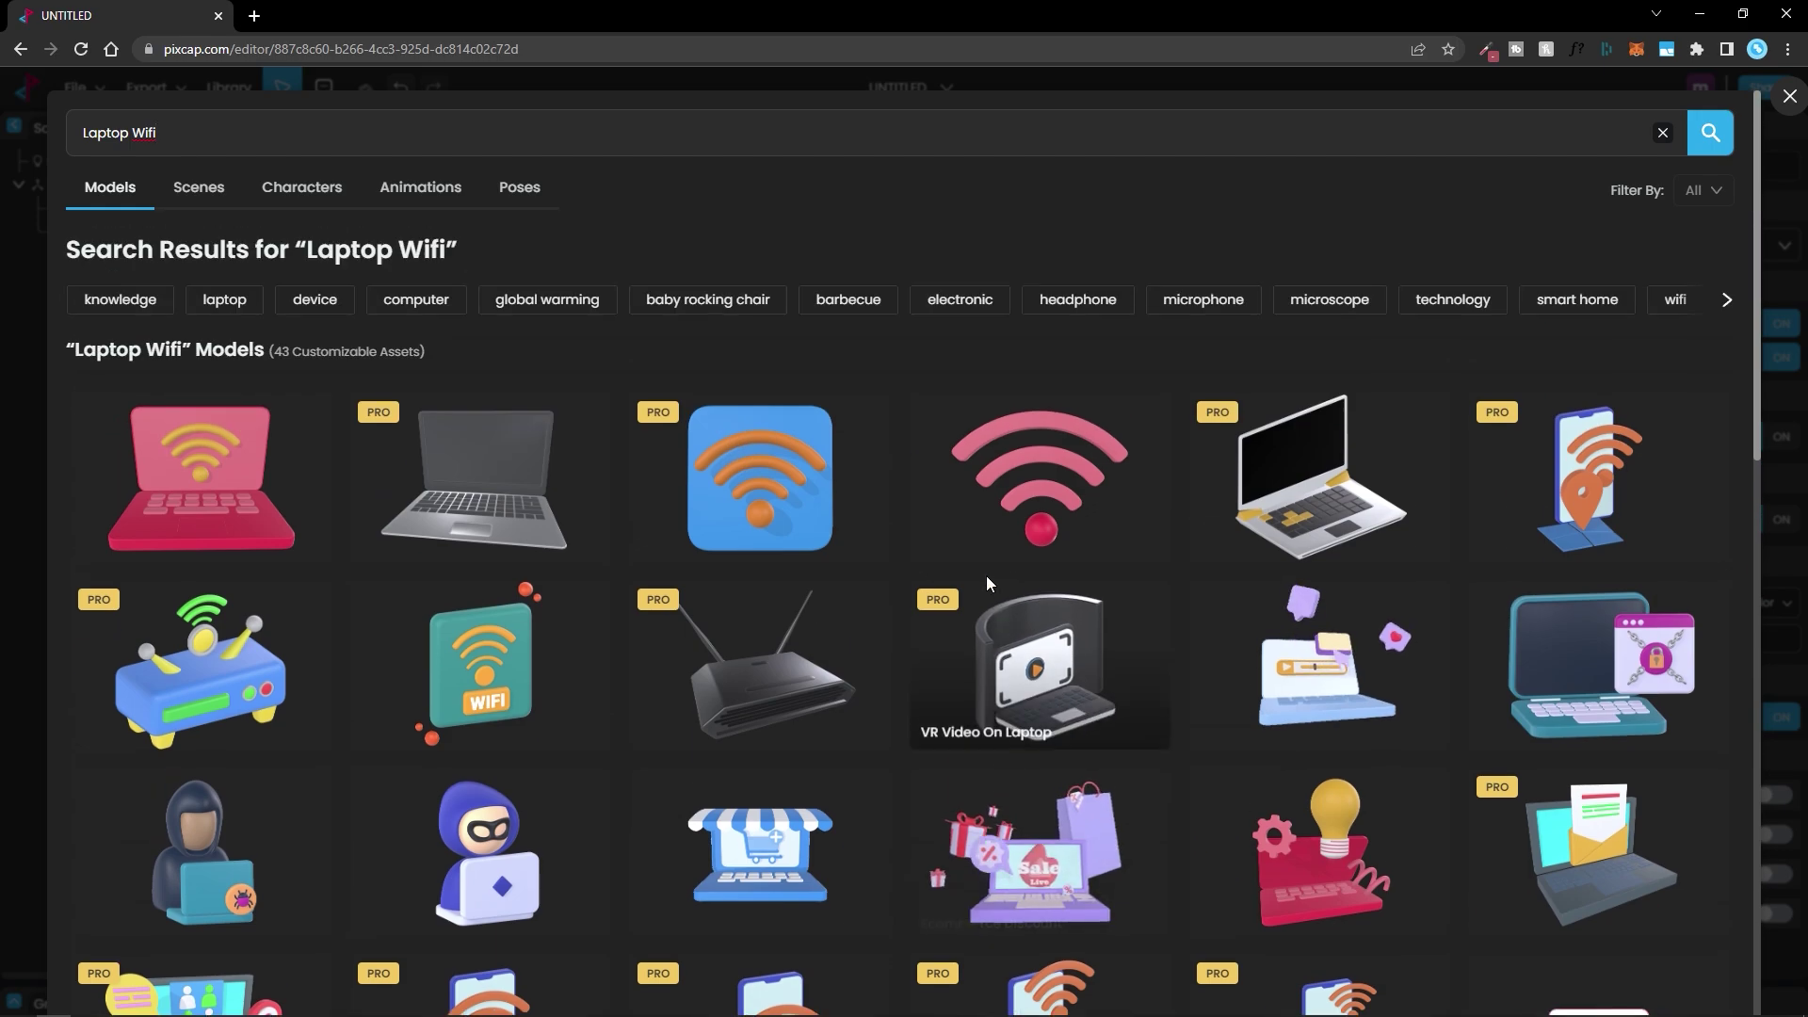
click(253, 497)
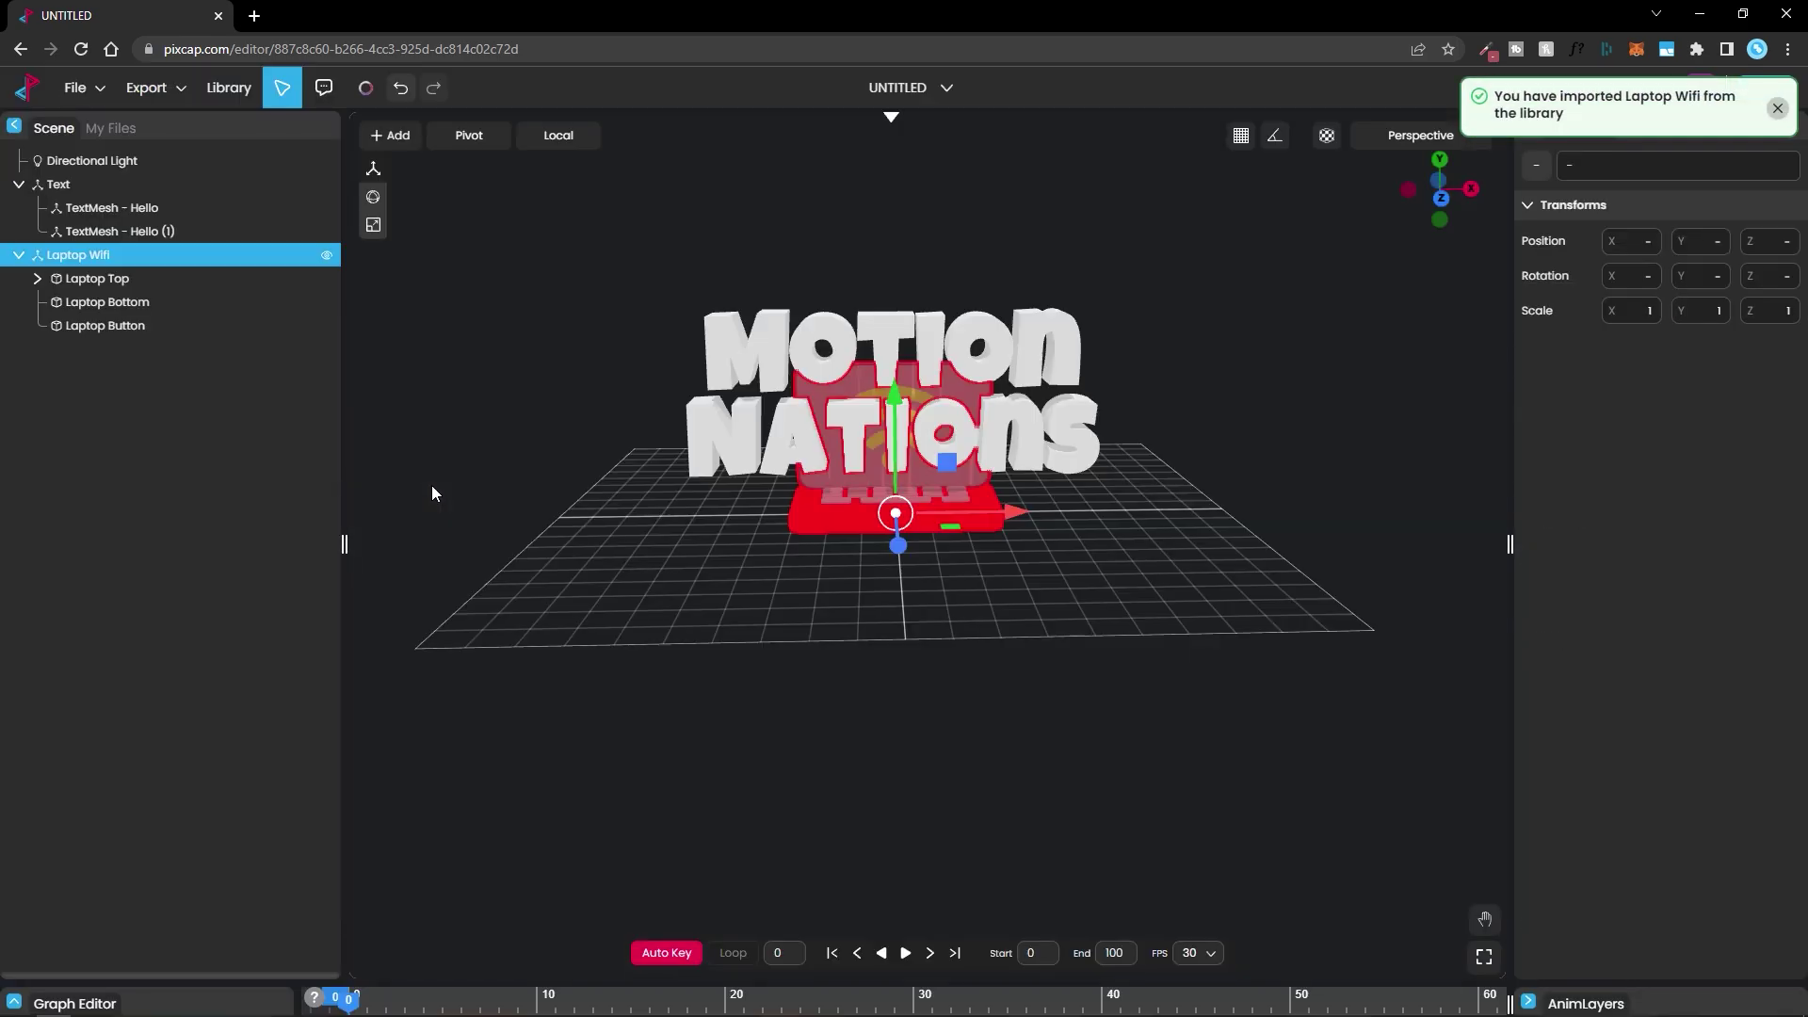
- Move the Laptop Wifi model beside the text to about X 3.56 and Y 1.45
mouse_move(1126, 643)
mouse_down()
mouse_move(1005, 650)
mouse_move(1162, 650)
mouse_move(1143, 648)
mouse_up()
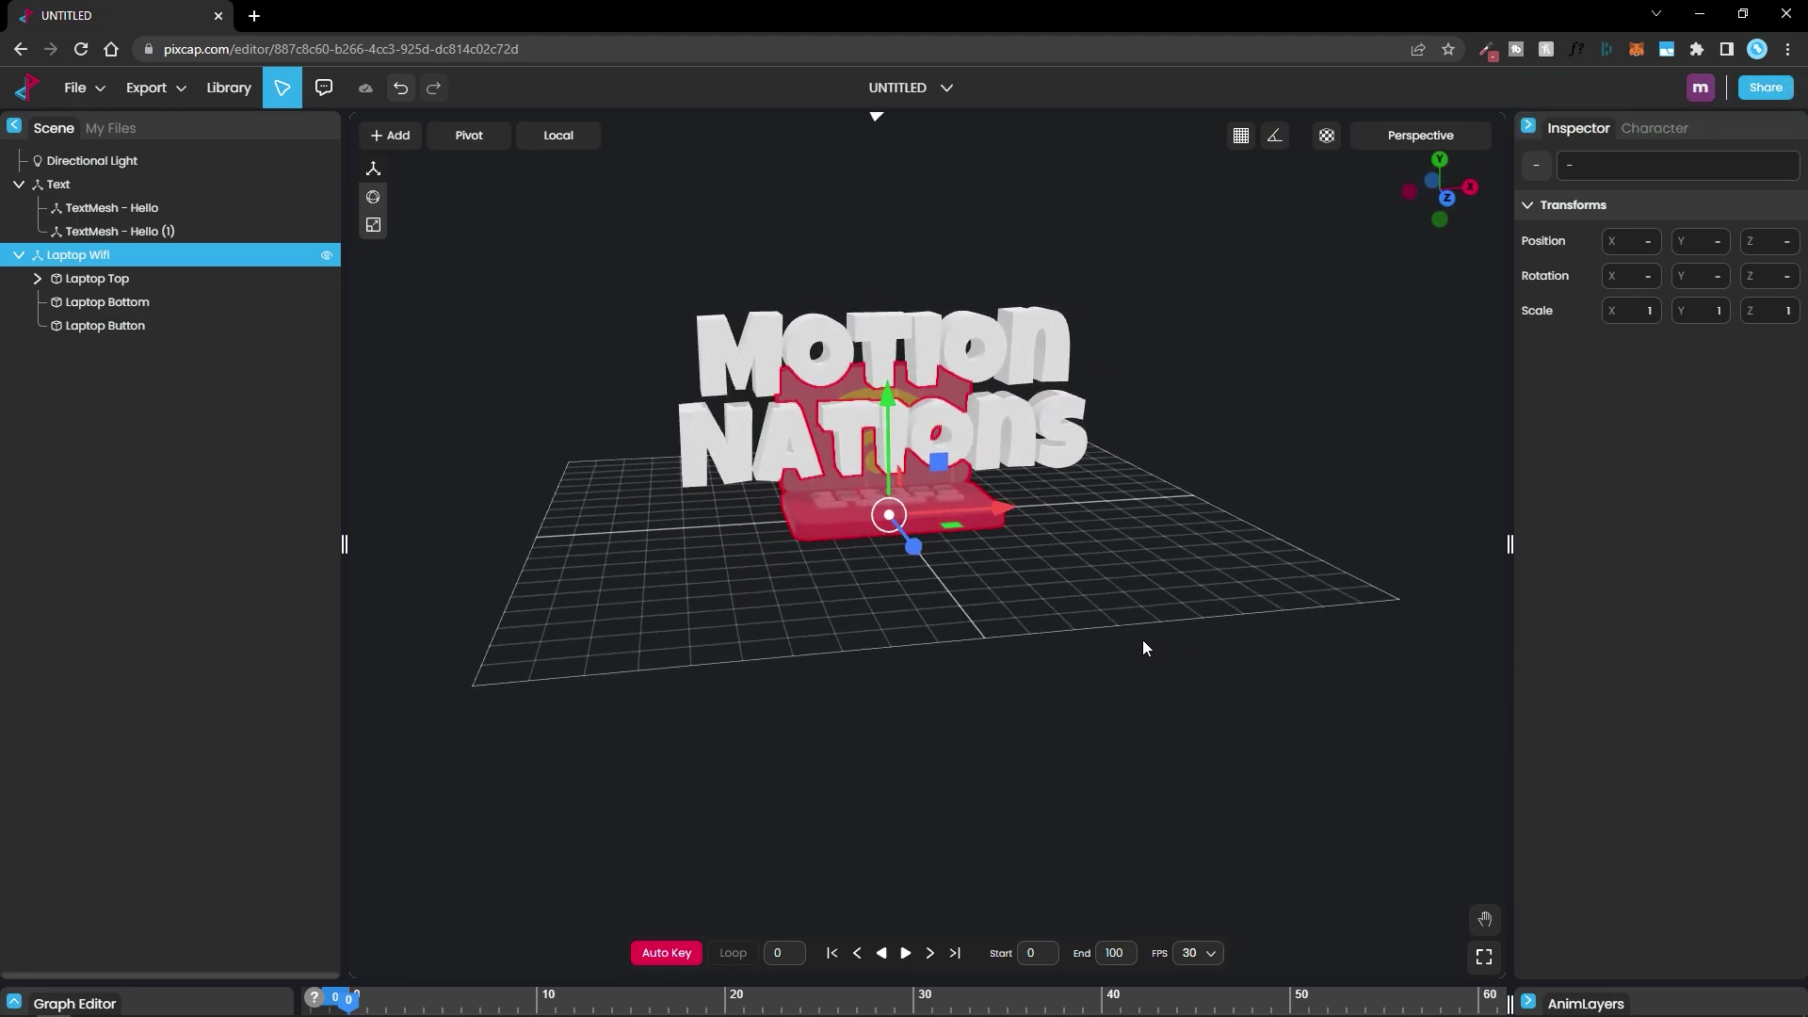
click(17, 262)
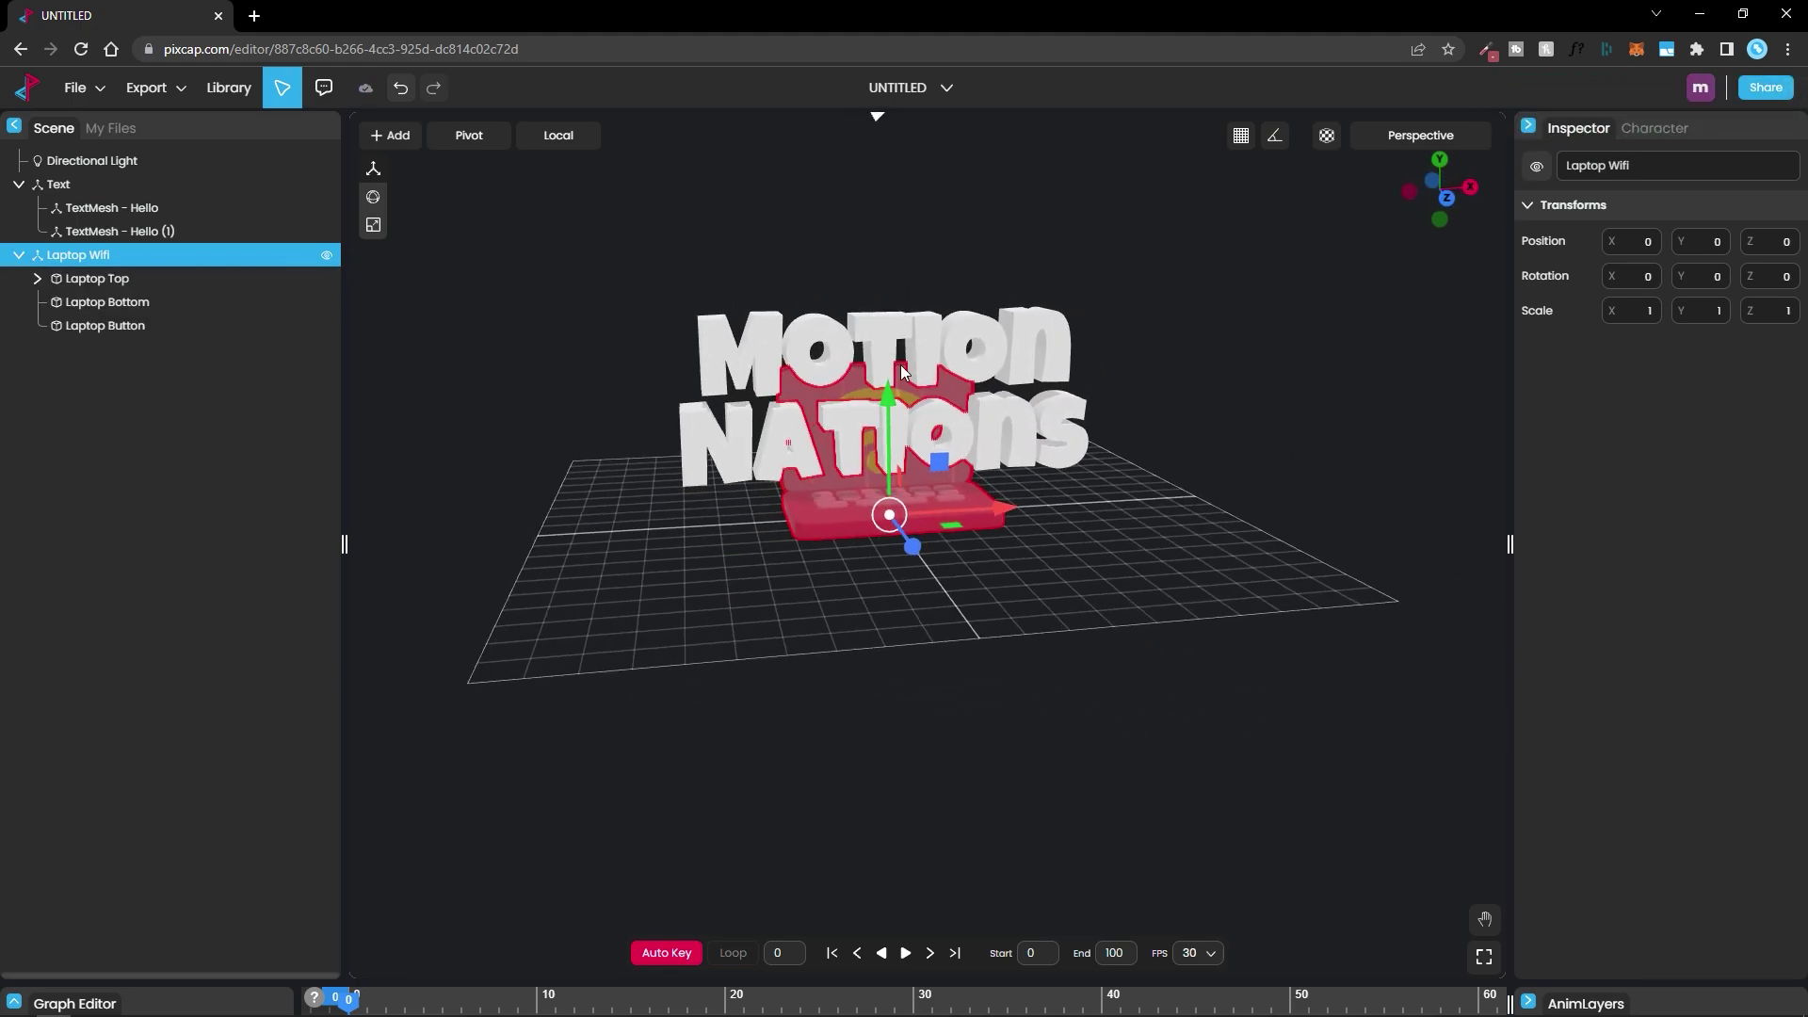
drag(890, 386, 916, 168)
drag(1092, 364, 1042, 411)
drag(901, 449, 1273, 482)
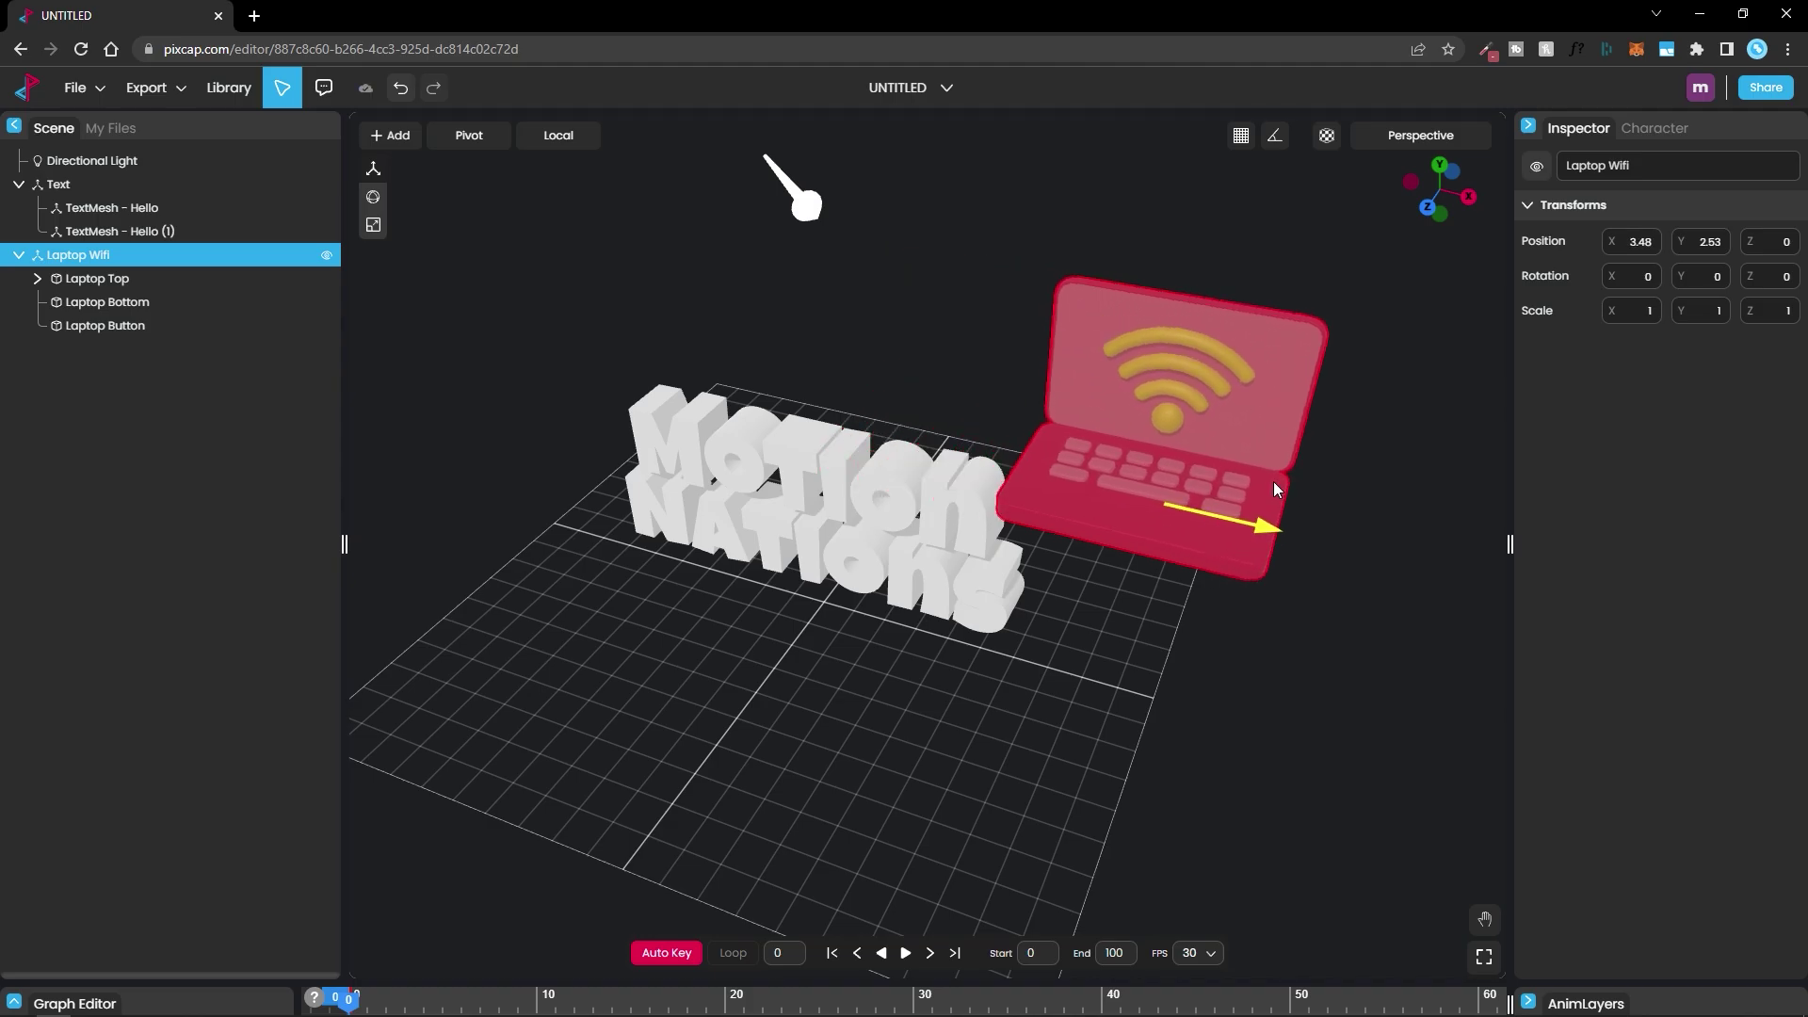
drag(1120, 697, 1155, 676)
drag(1166, 278, 1173, 386)
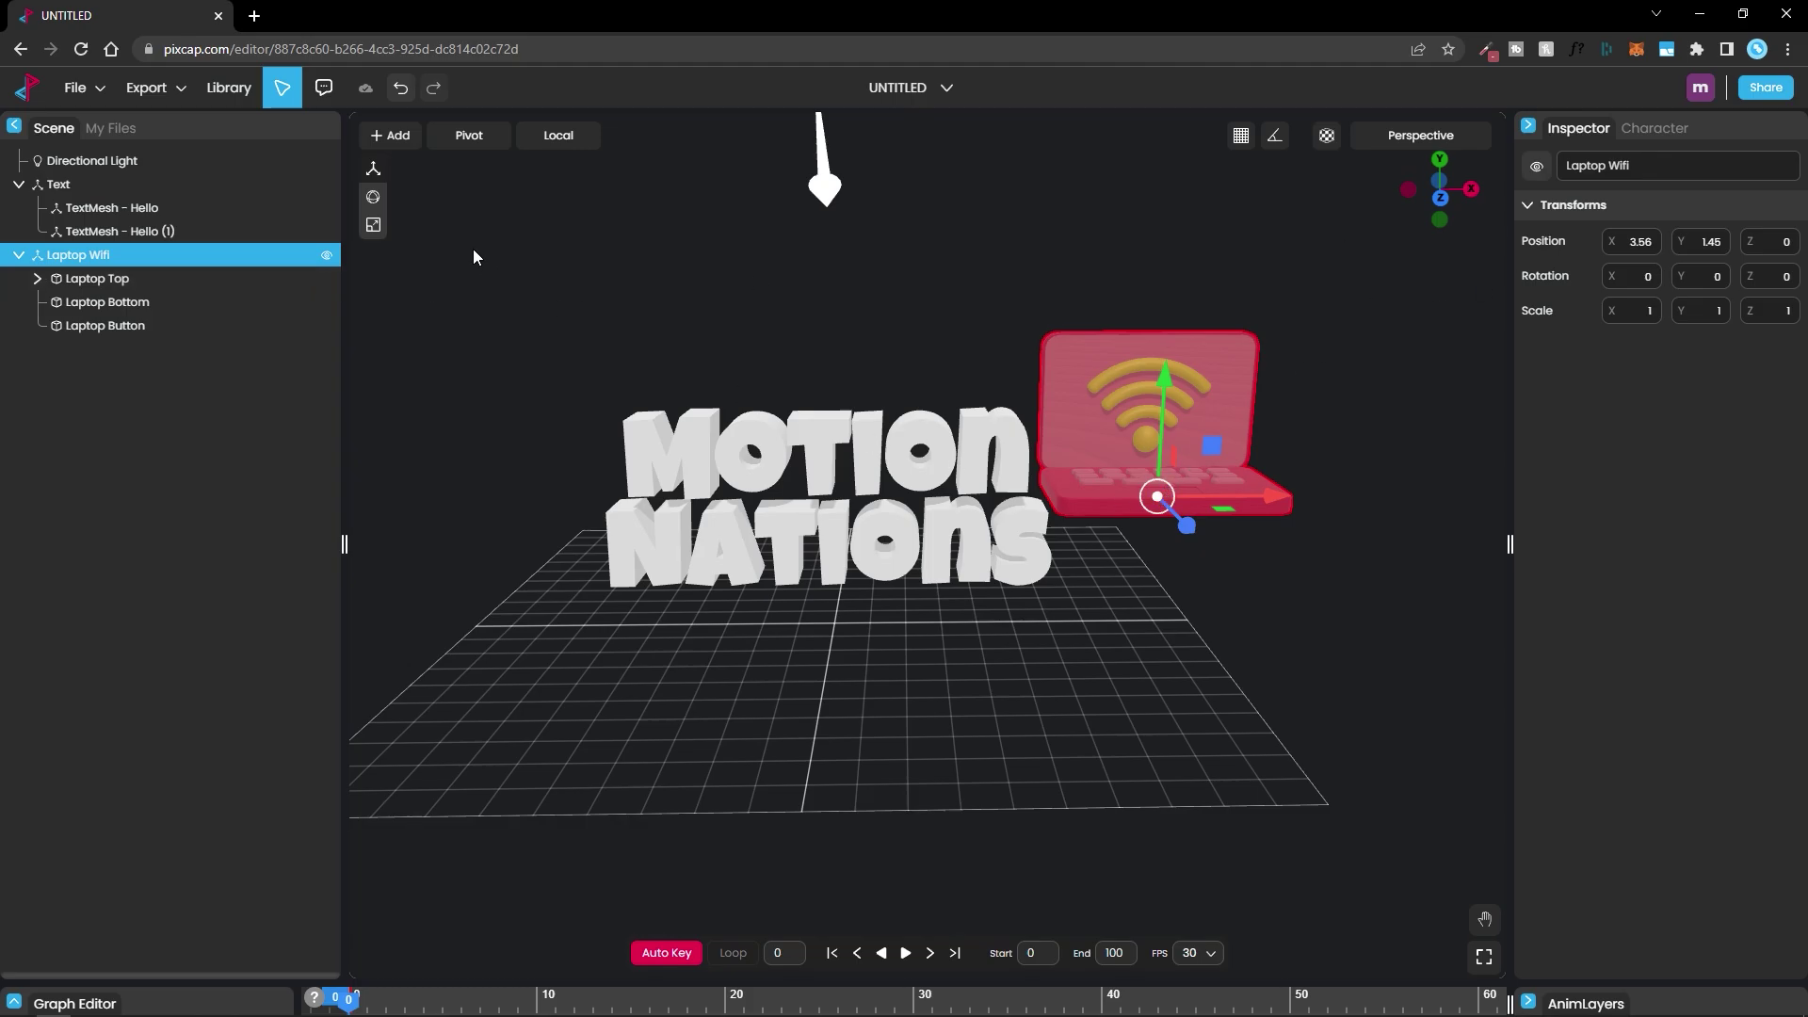
- Scale the Laptop Wifi model down uniformly to about 0.44
click(372, 224)
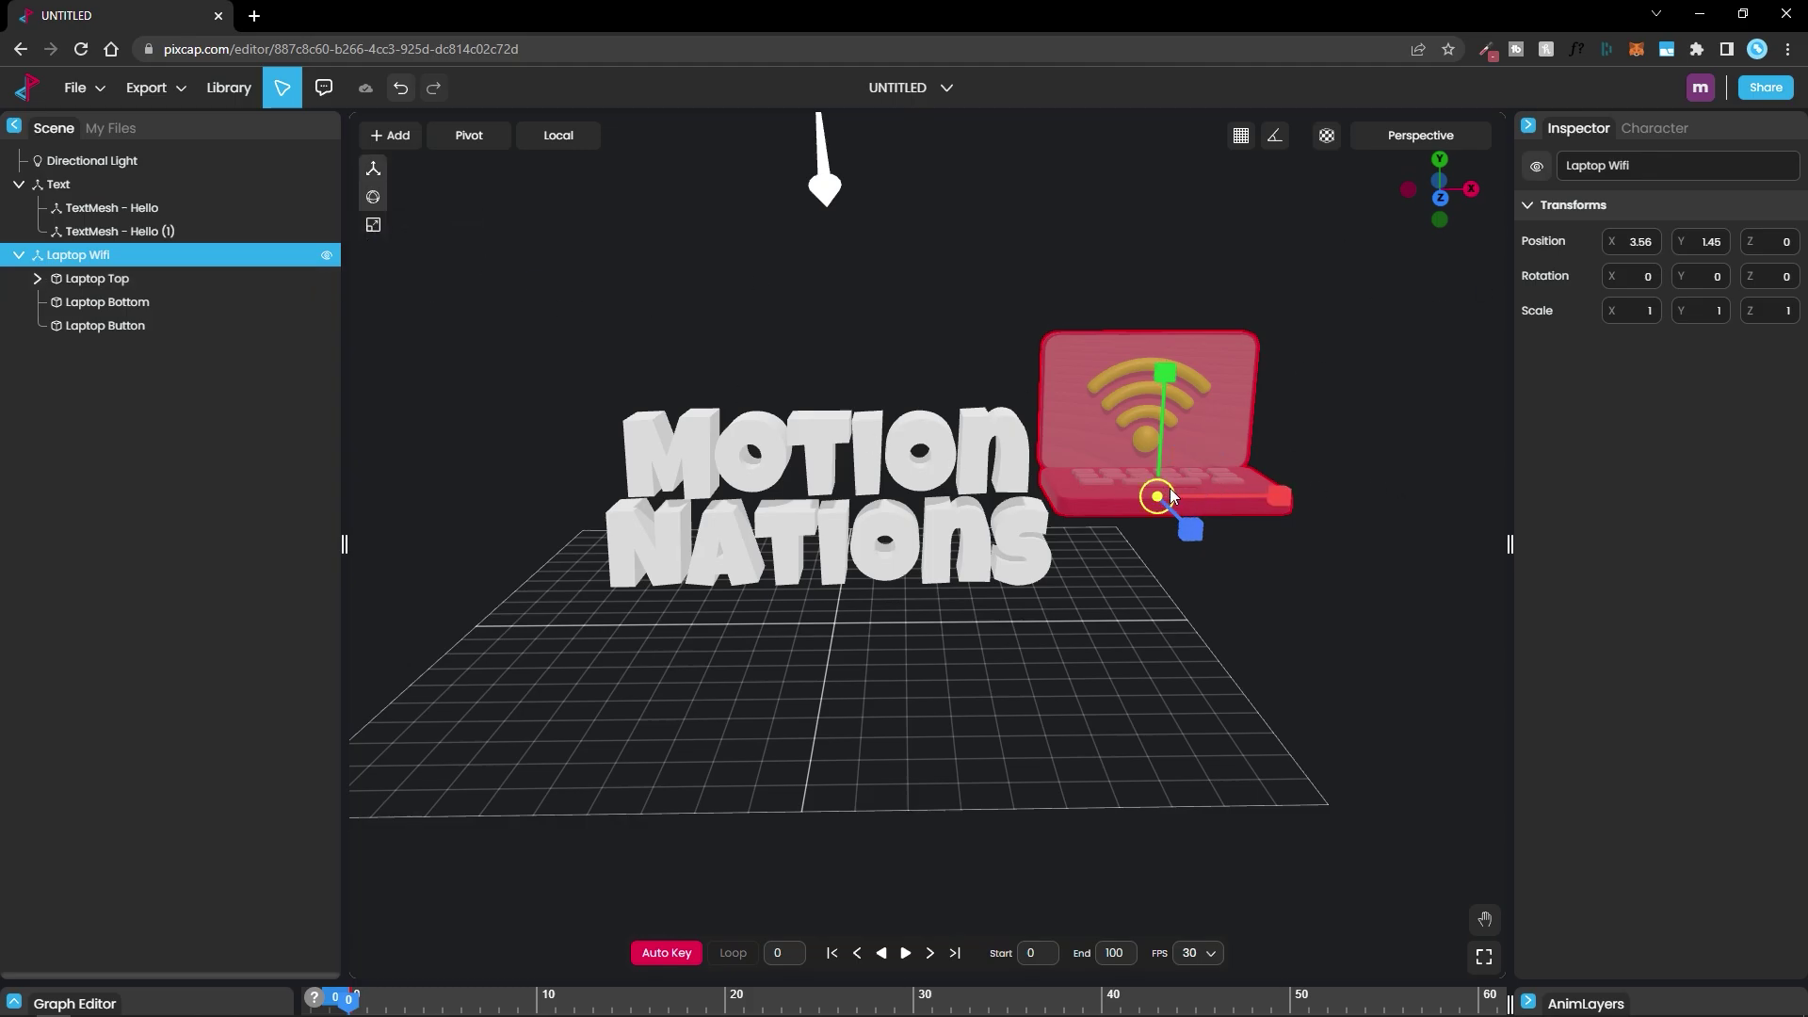
drag(1172, 496, 1133, 532)
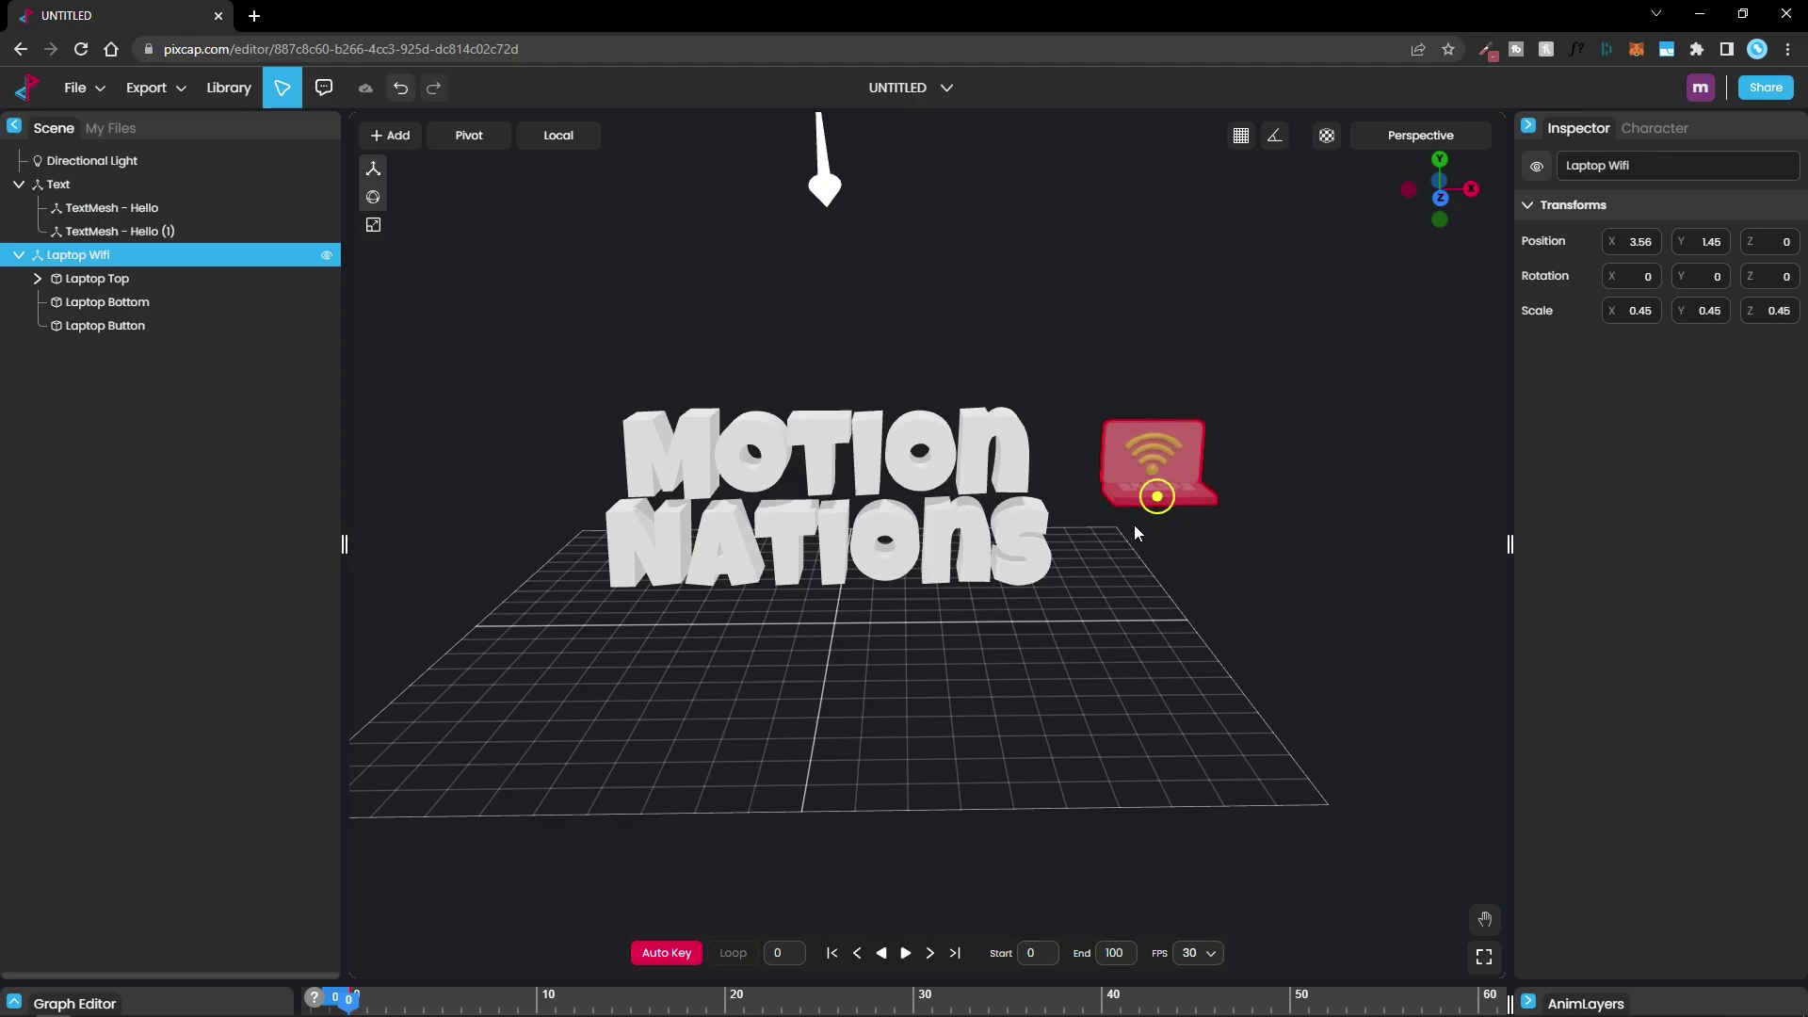
click(372, 167)
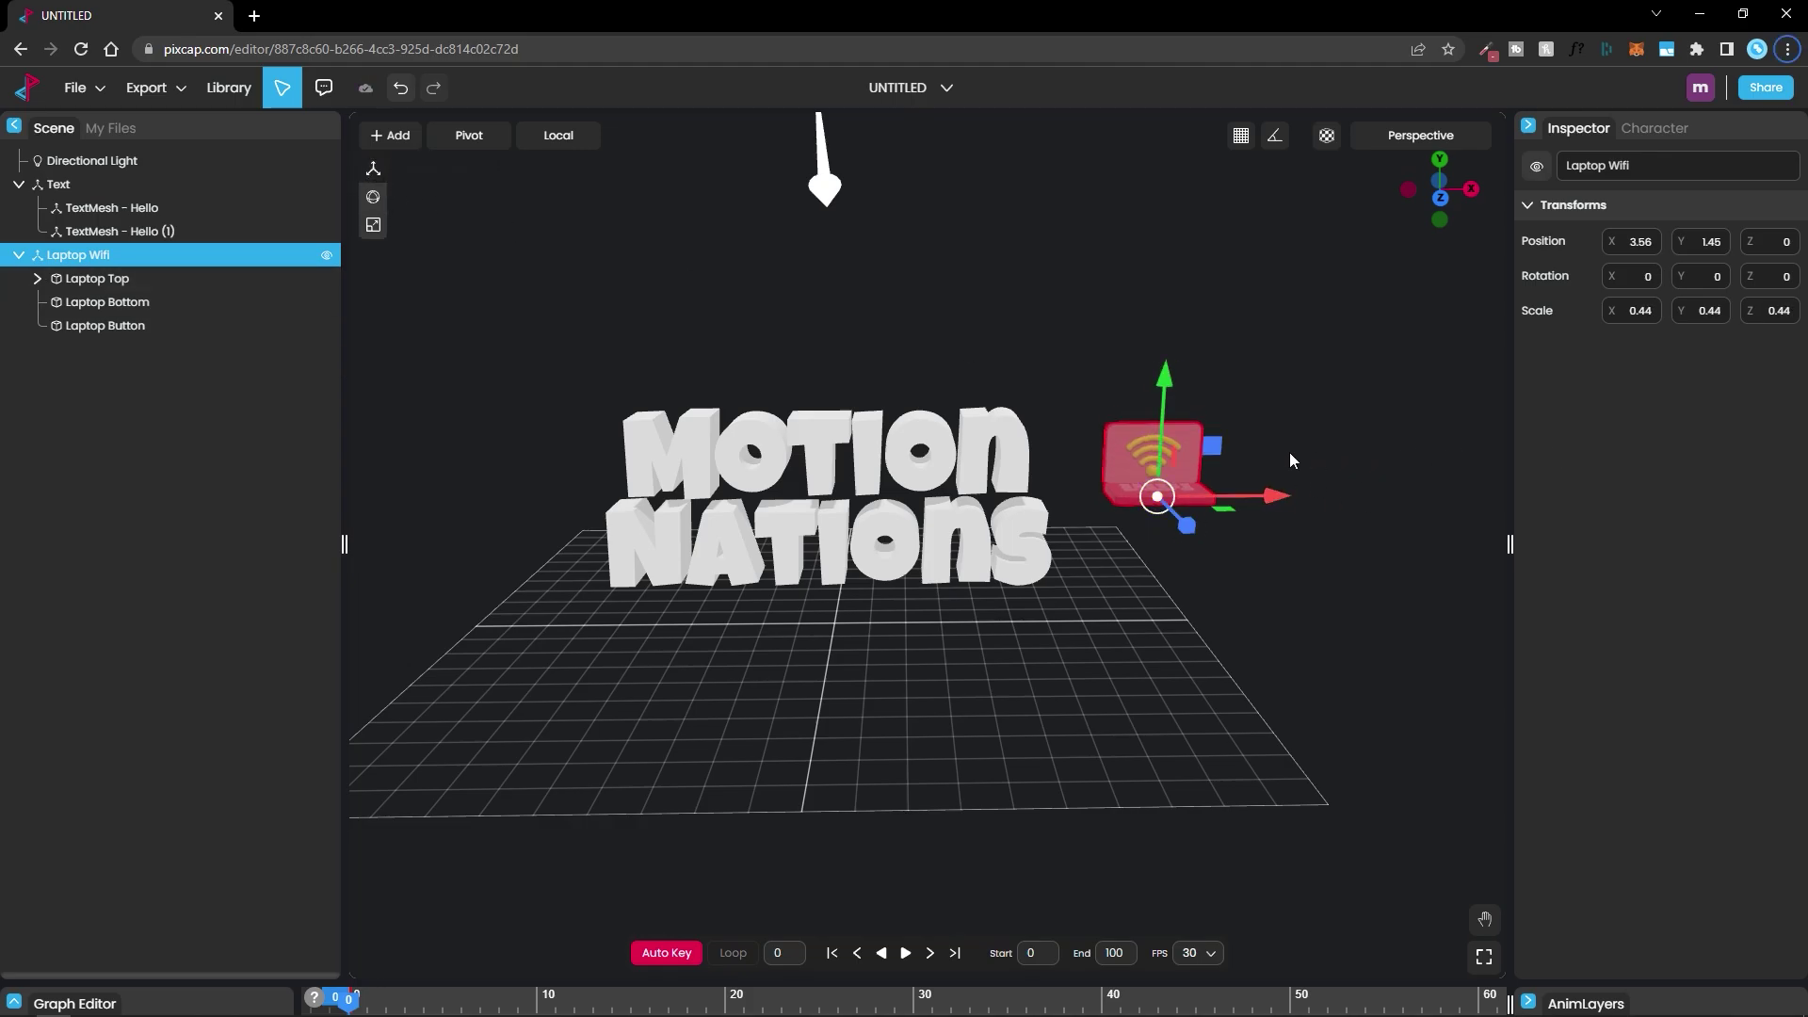
- Change the base color of the laptop's Screen material to black (000000)
click(1176, 439)
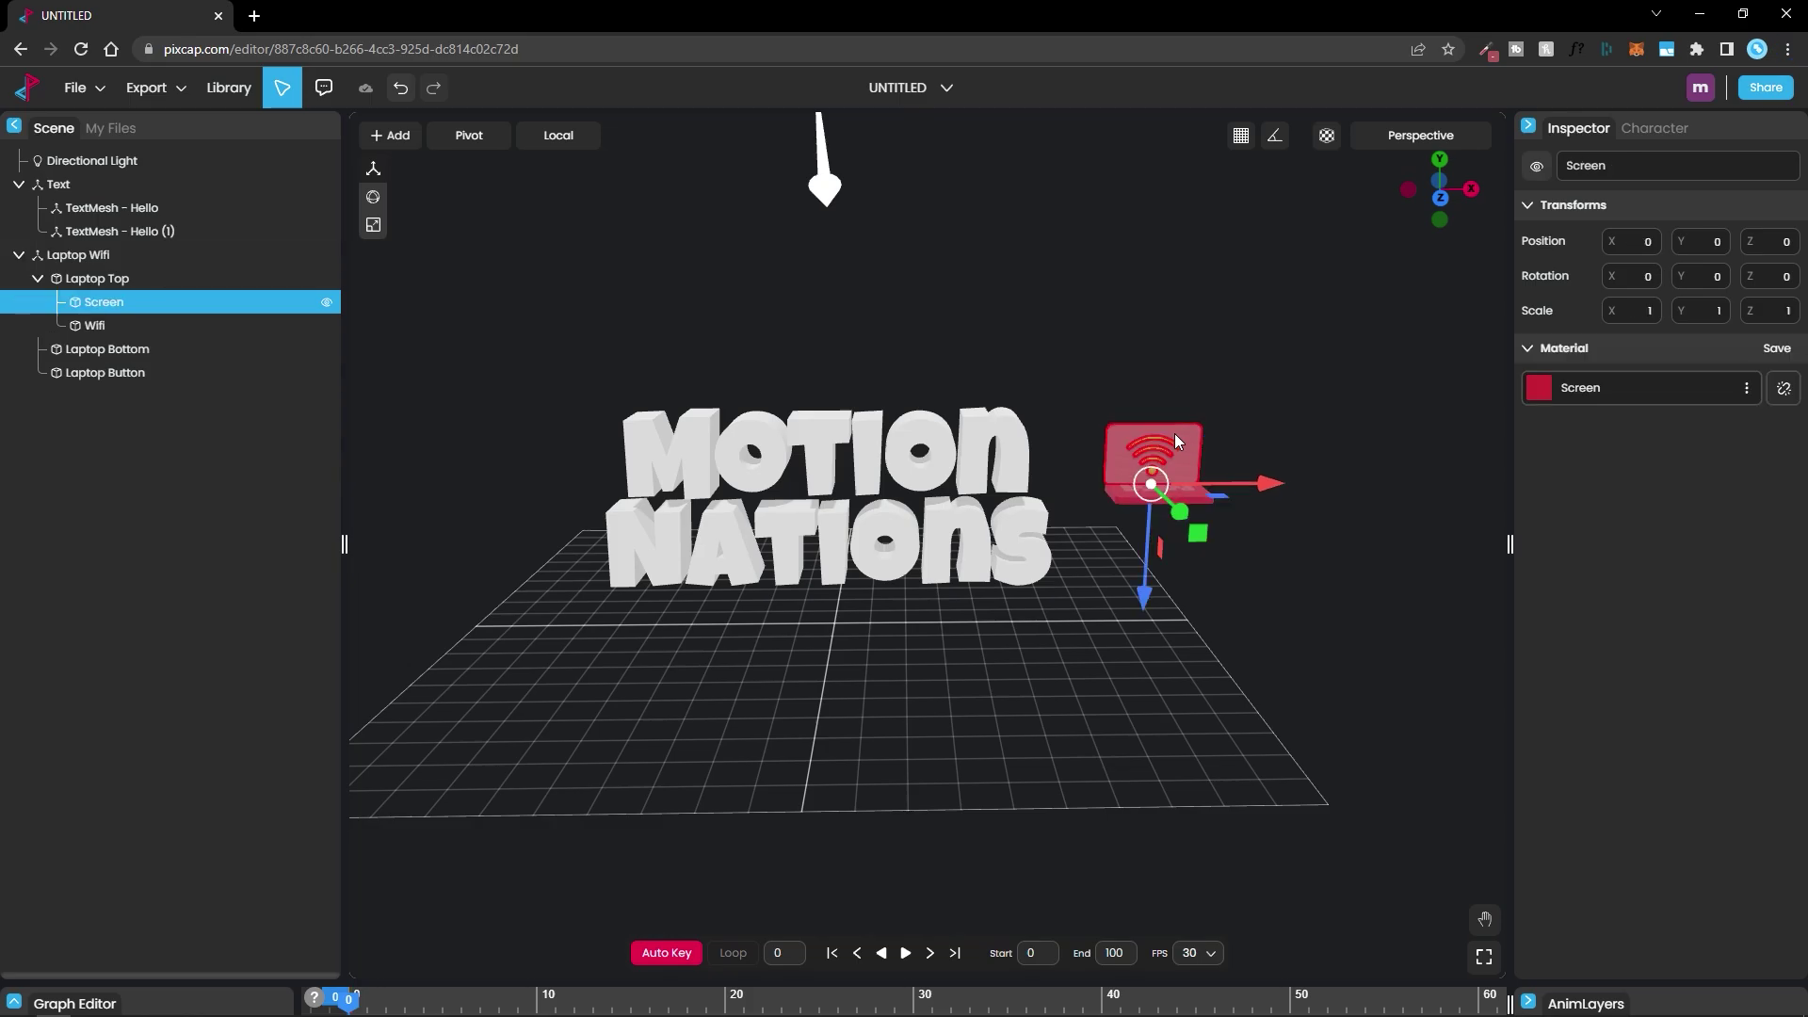
click(99, 324)
click(105, 349)
click(108, 373)
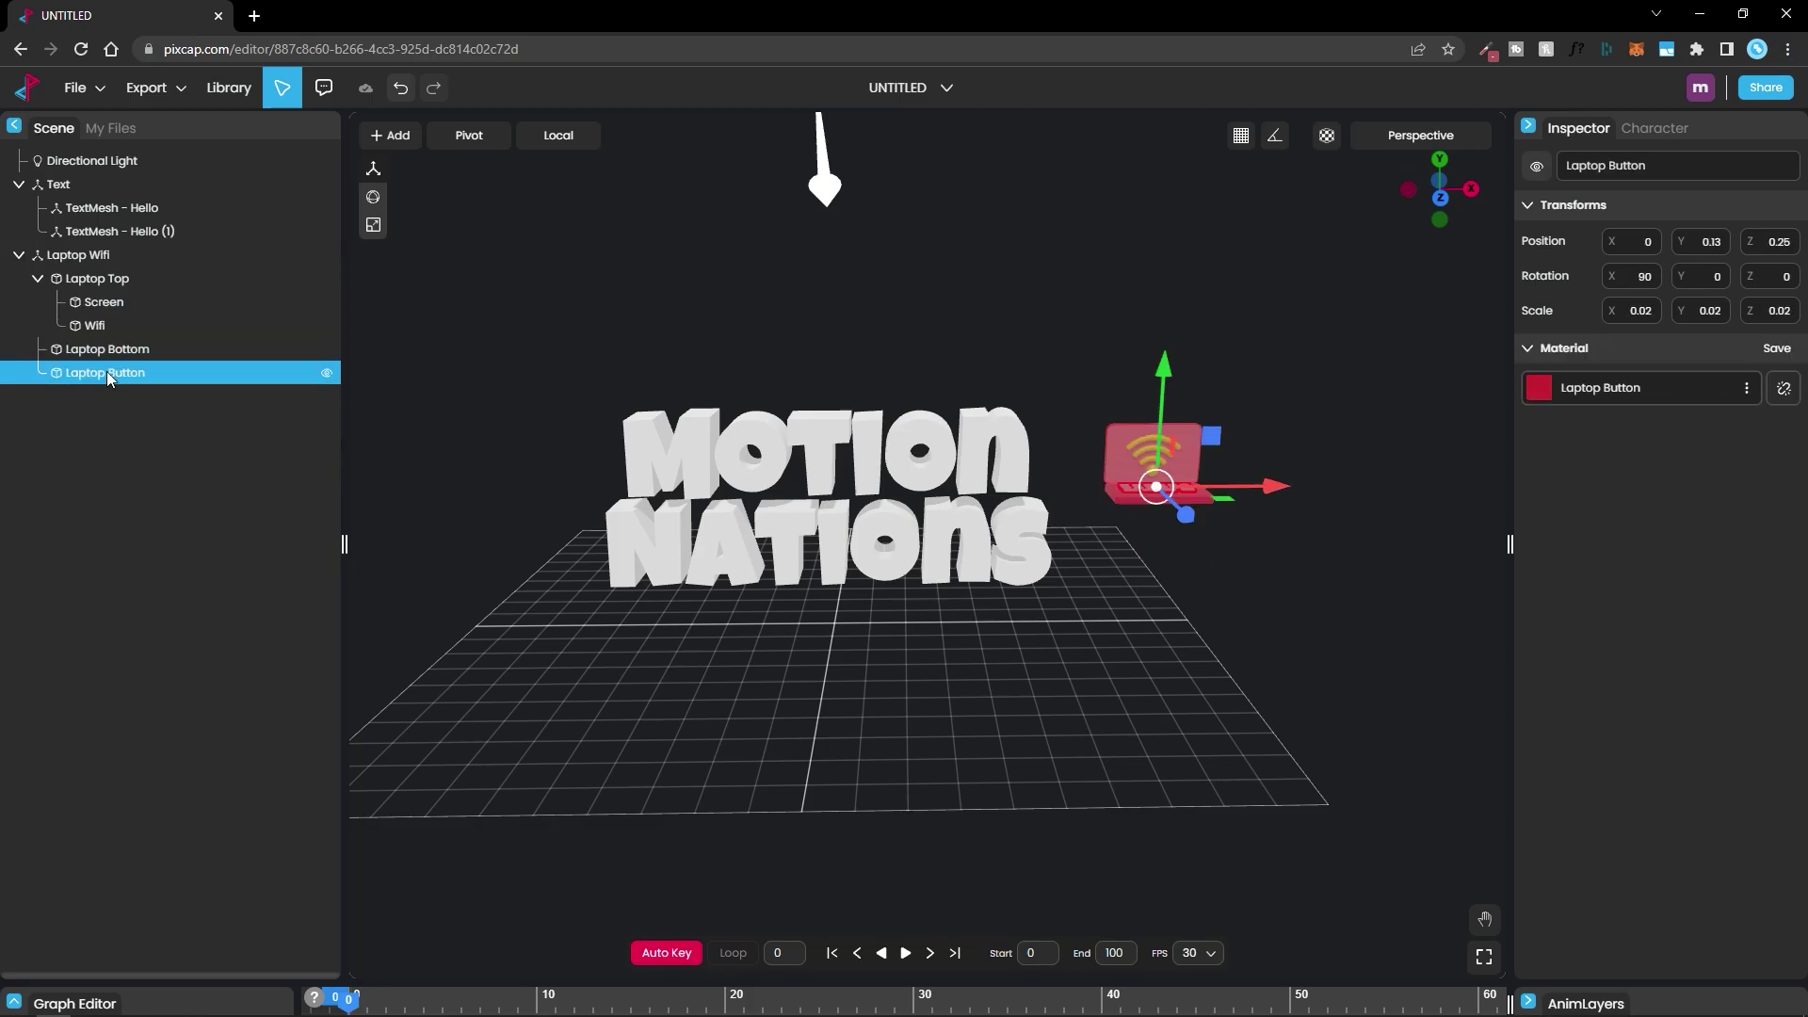
click(106, 303)
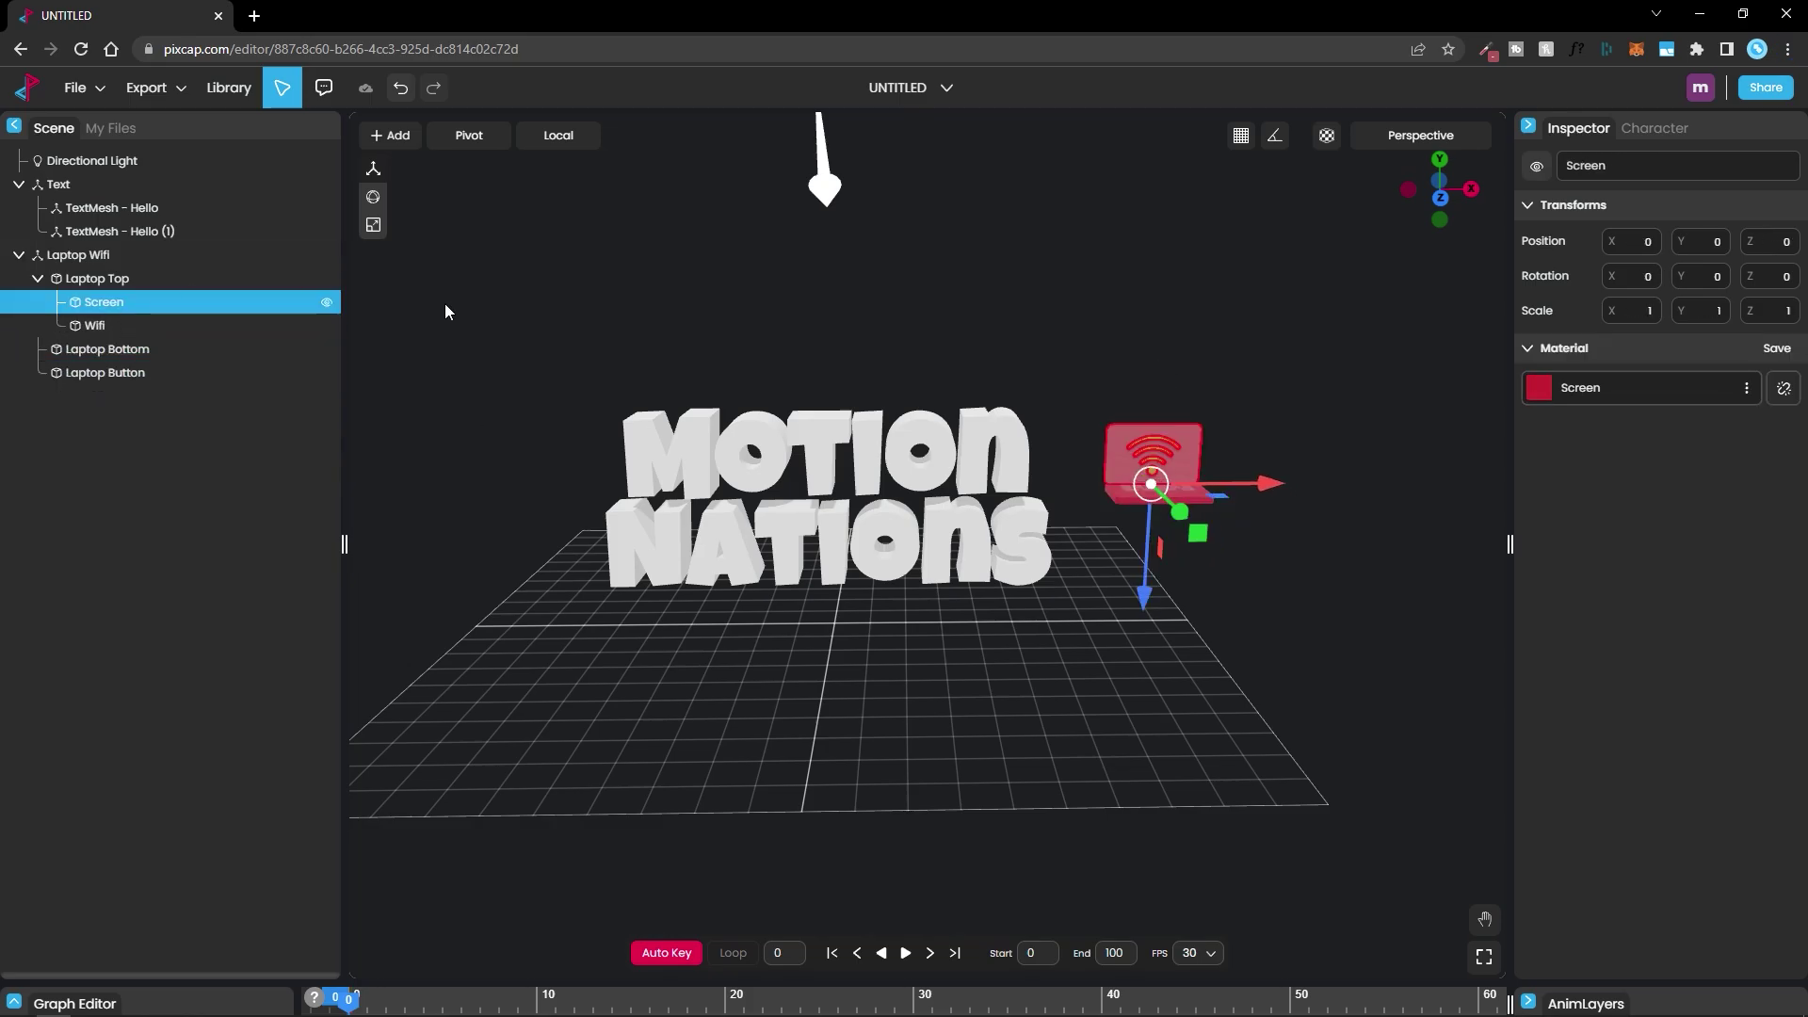
click(1747, 388)
click(1671, 399)
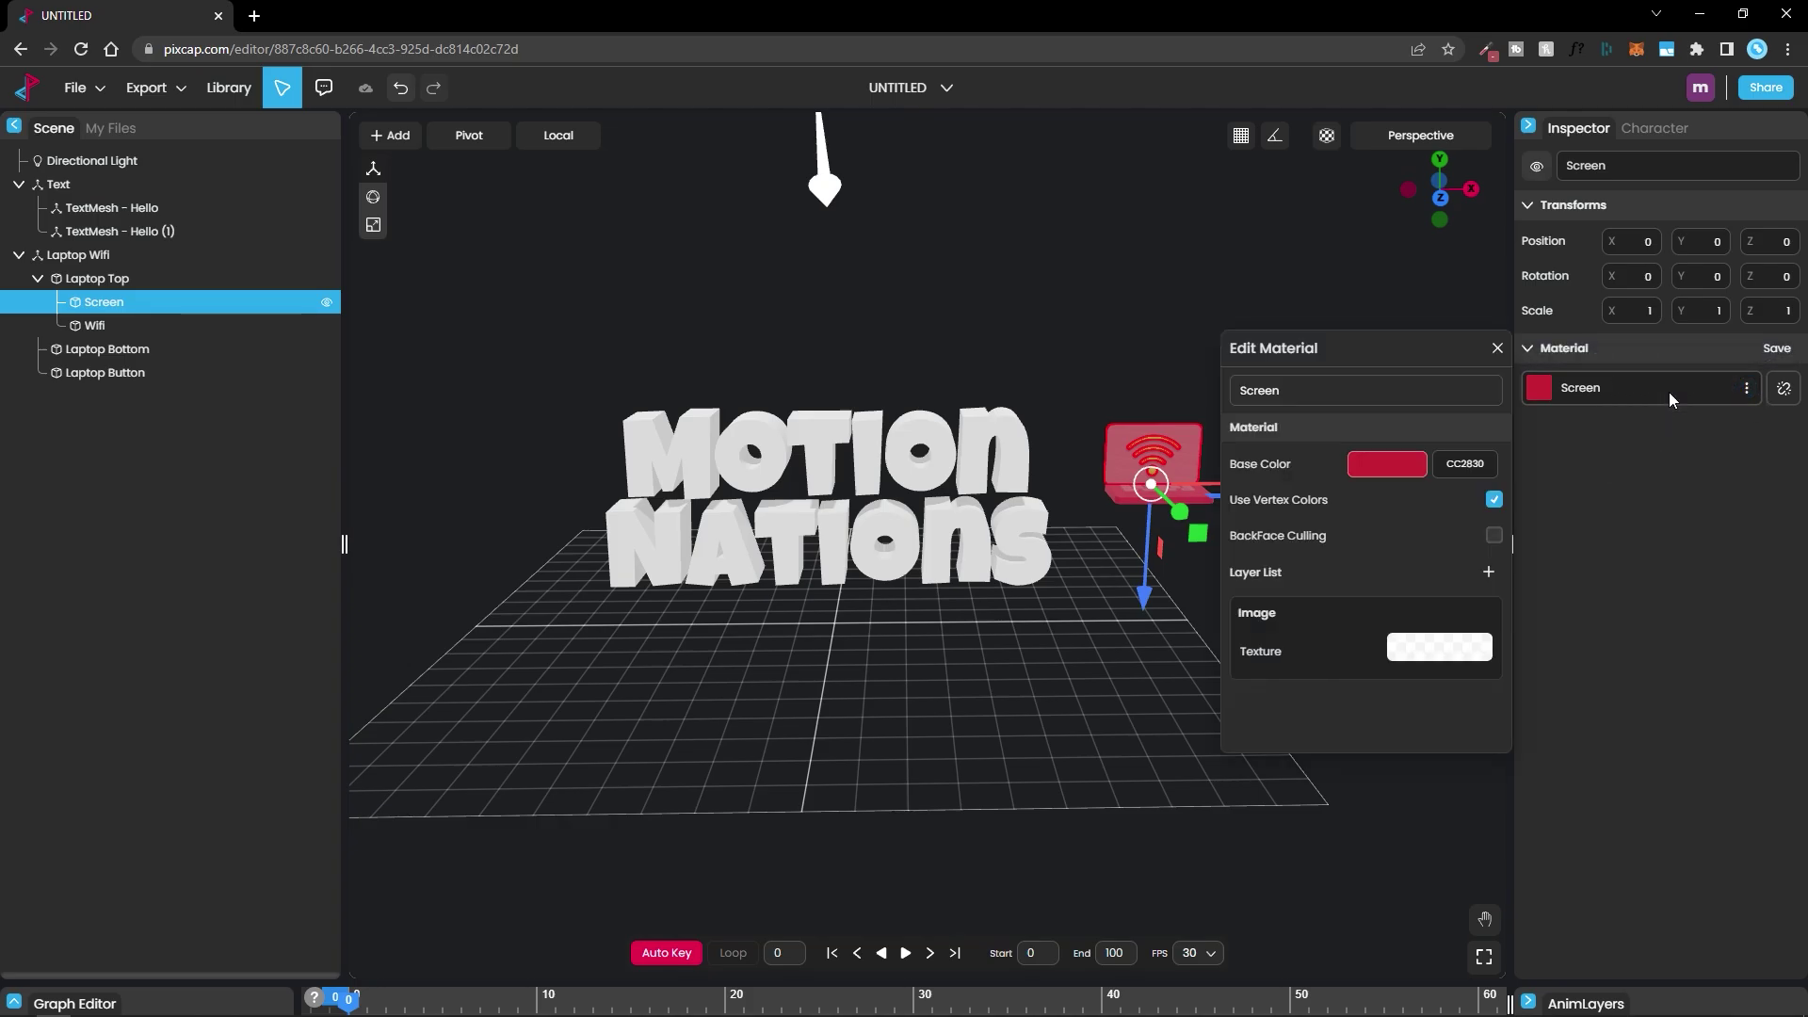
click(1397, 471)
drag(1177, 541, 1087, 635)
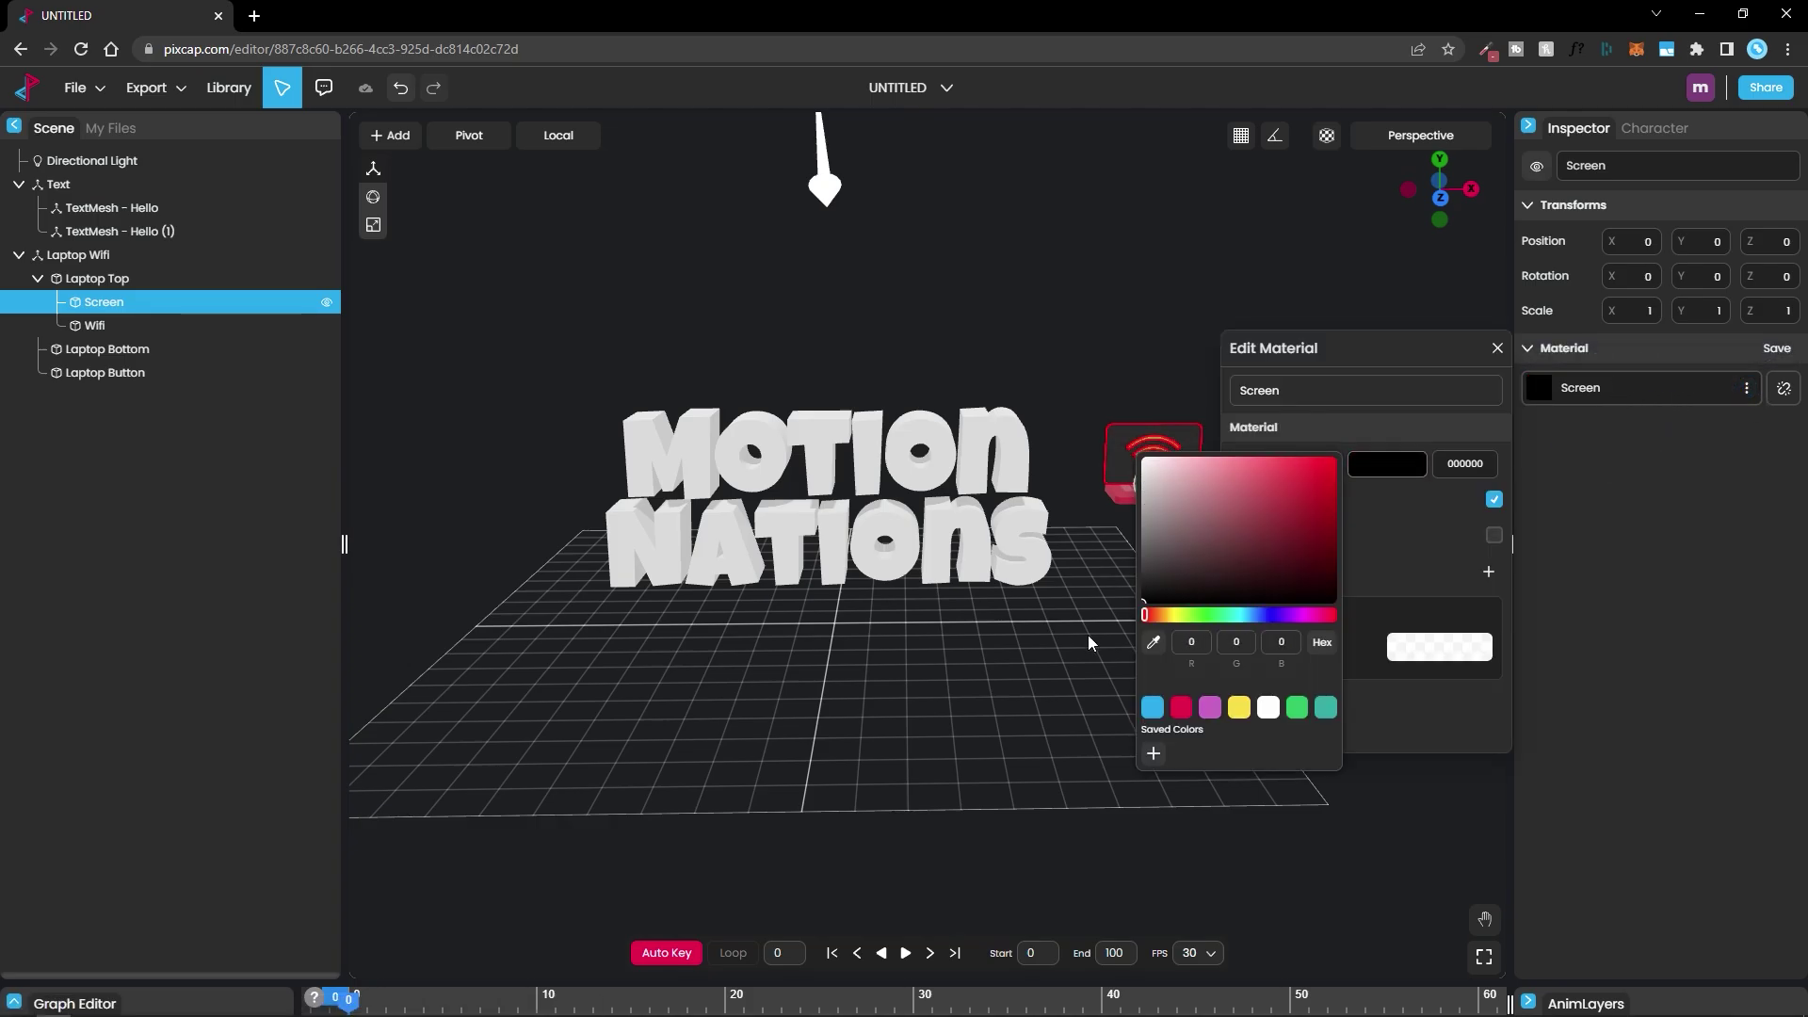
click(1088, 635)
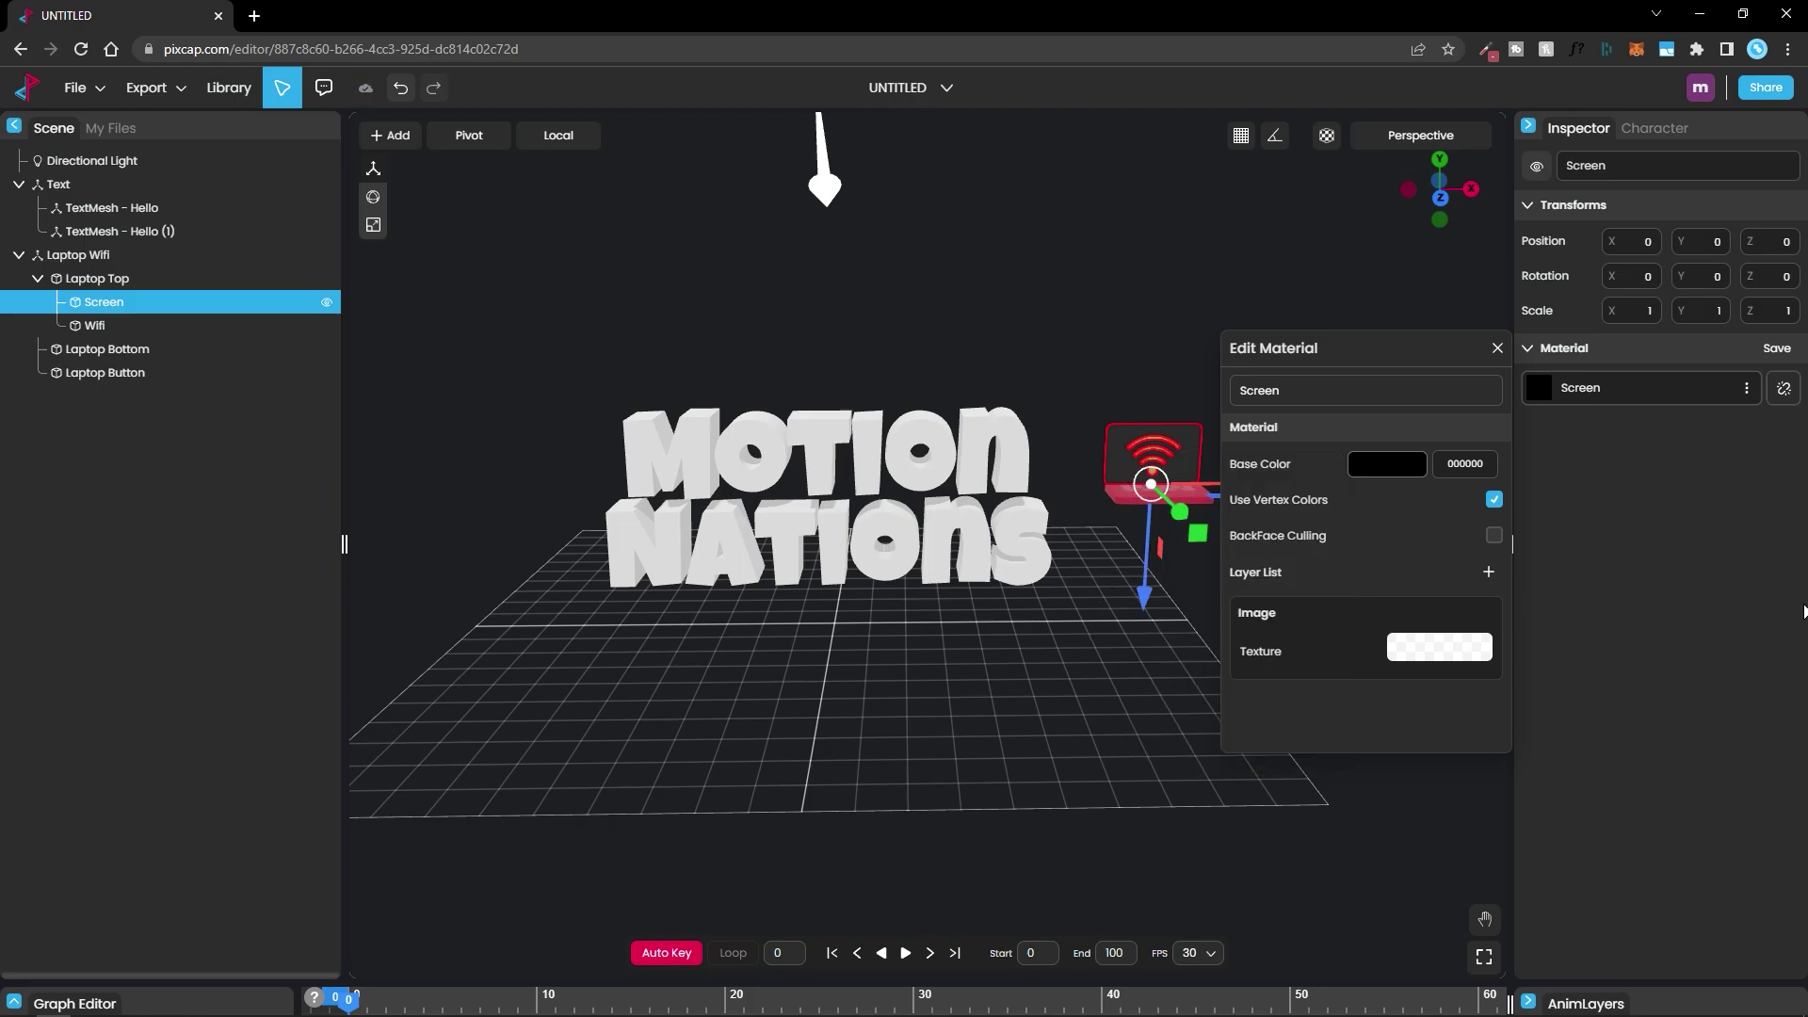
click(1780, 601)
- Change the base color of the laptop's Wifi symbol material to white
click(90, 326)
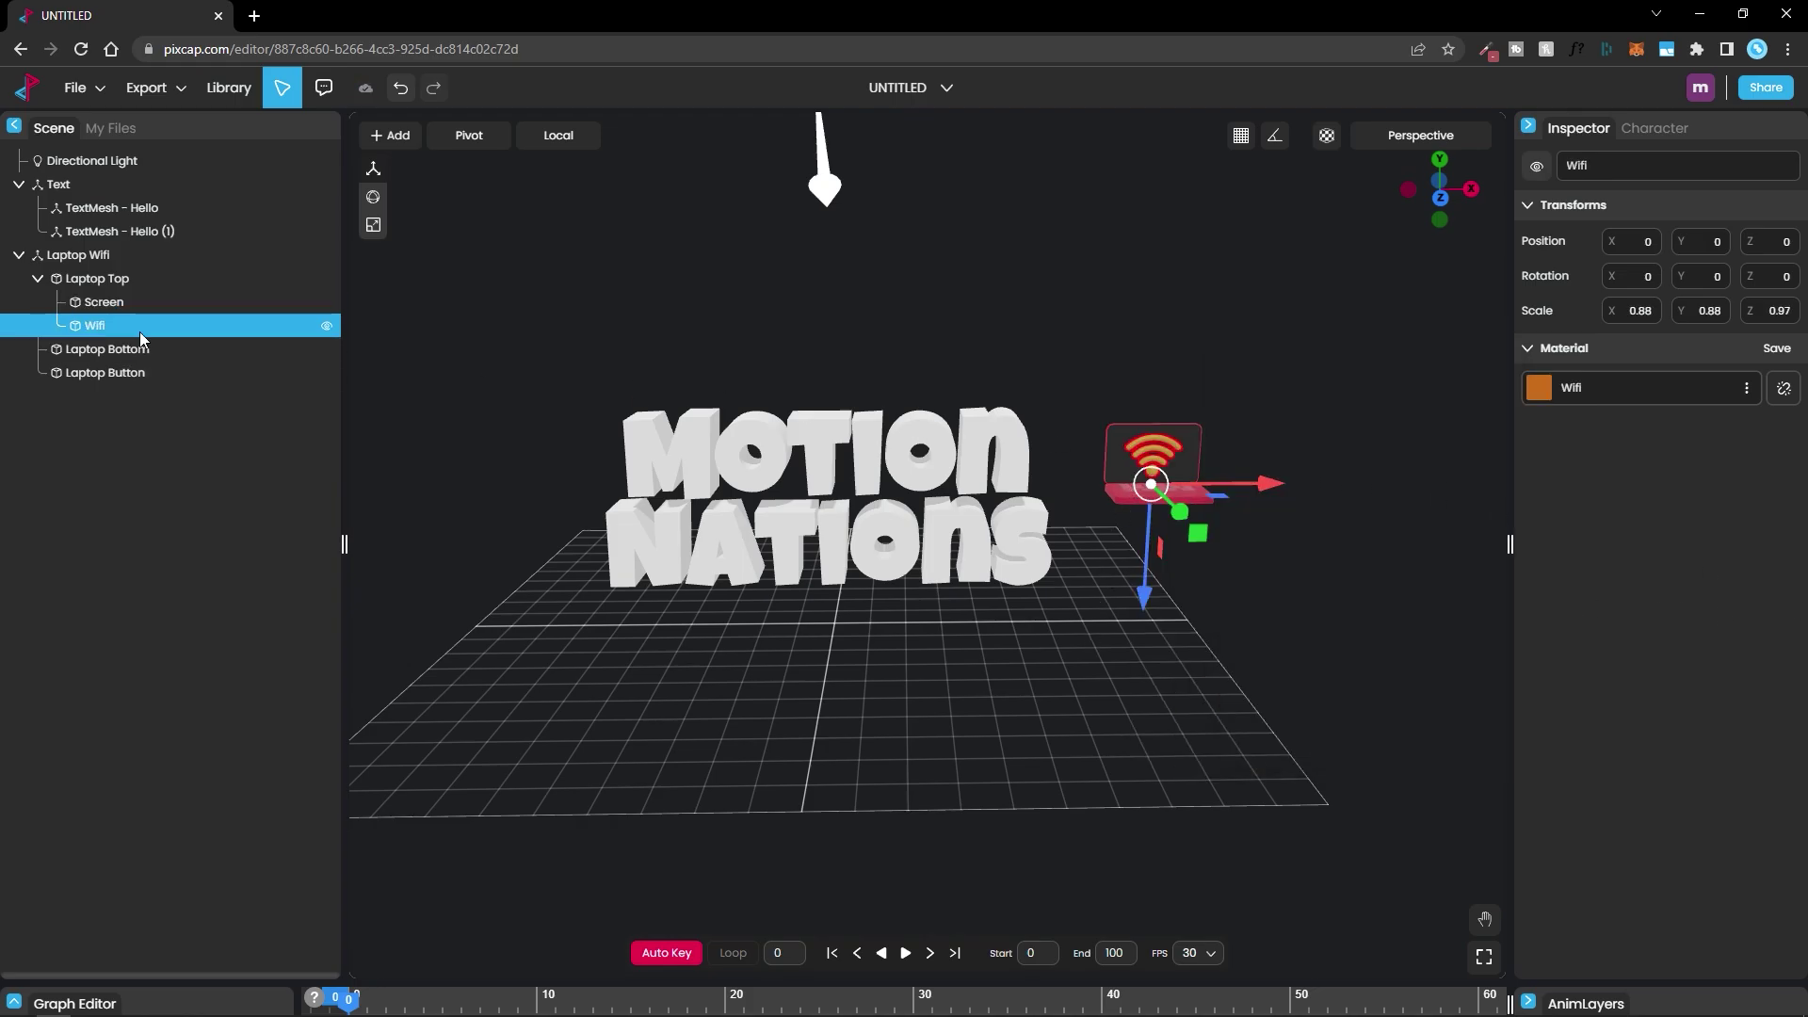
click(1540, 394)
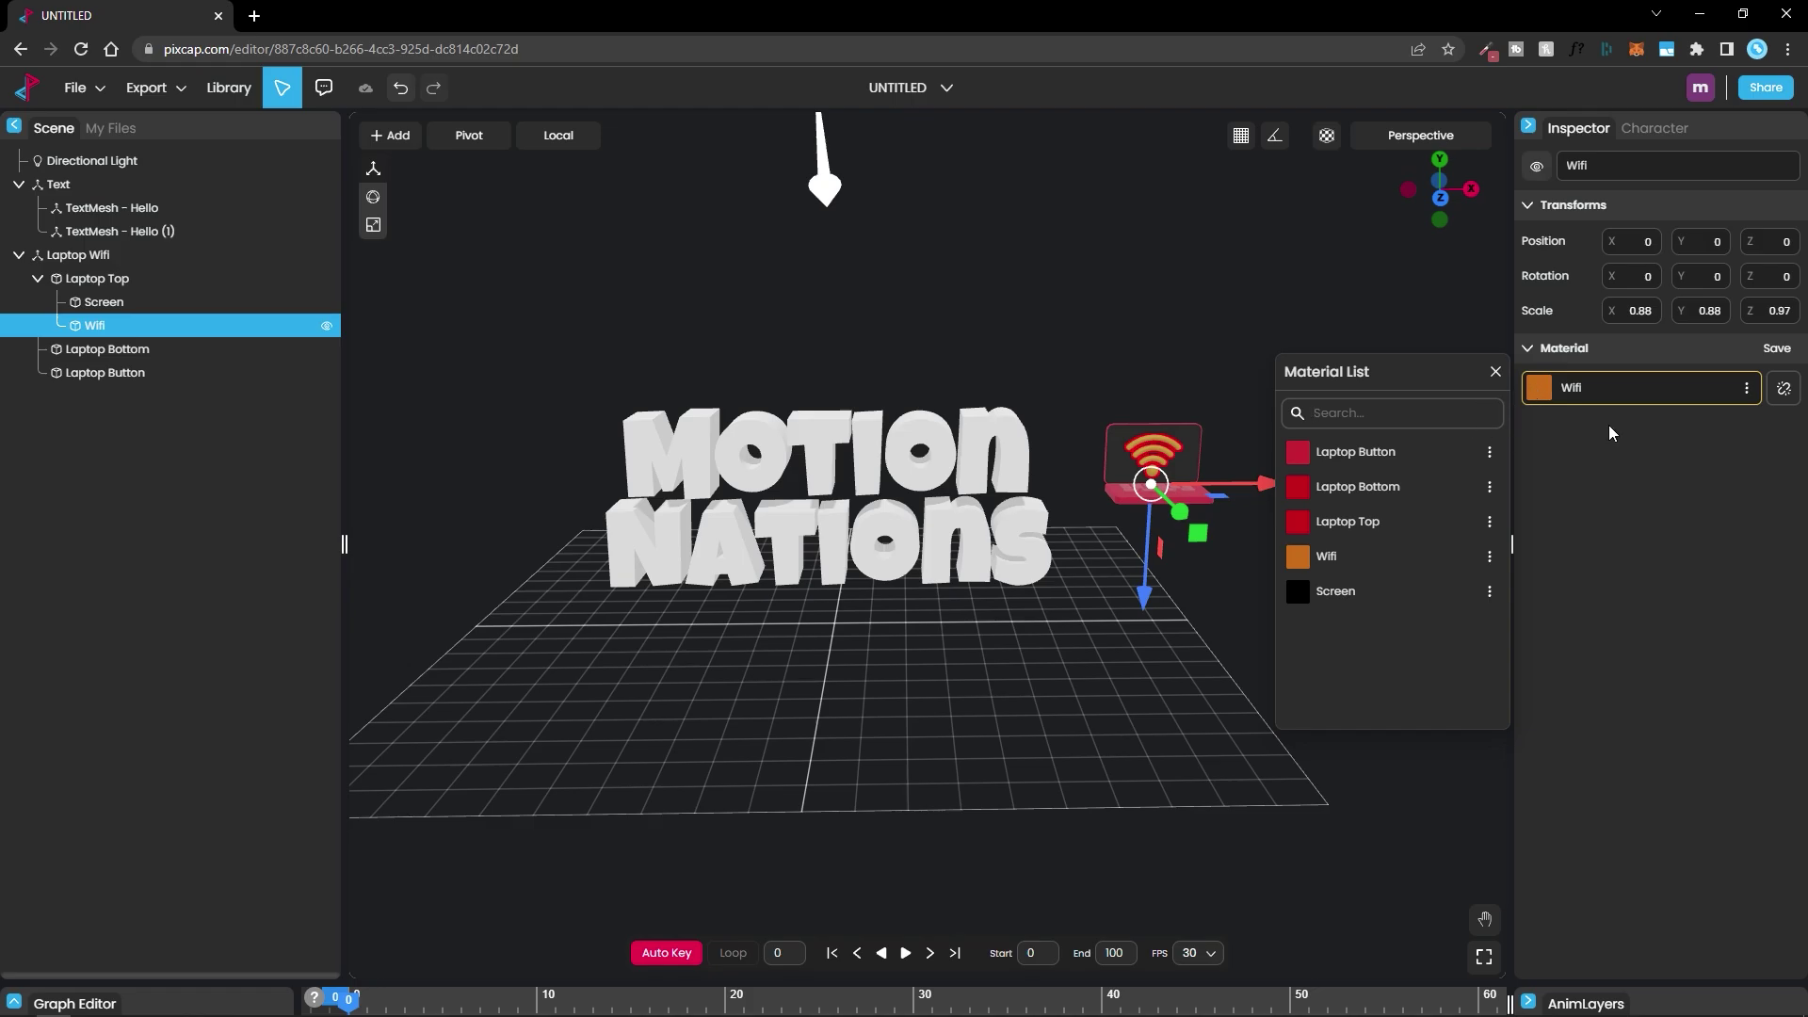
click(1747, 390)
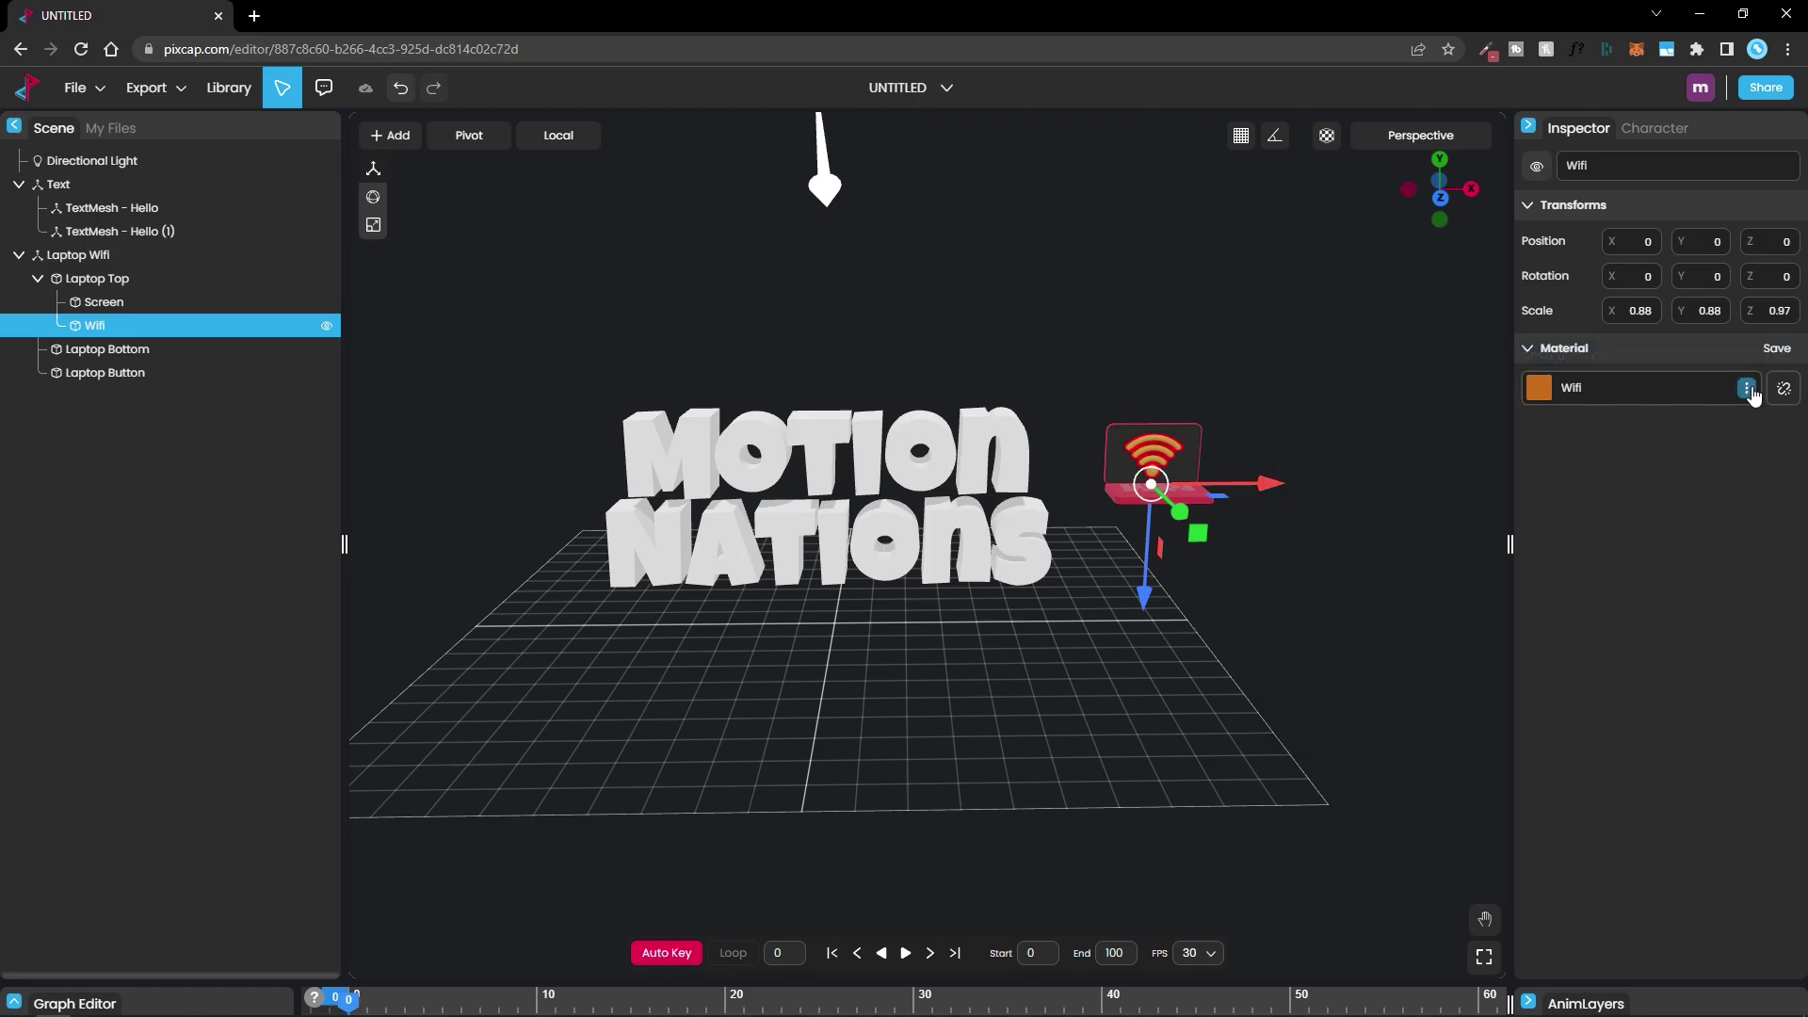
click(1746, 388)
click(1665, 405)
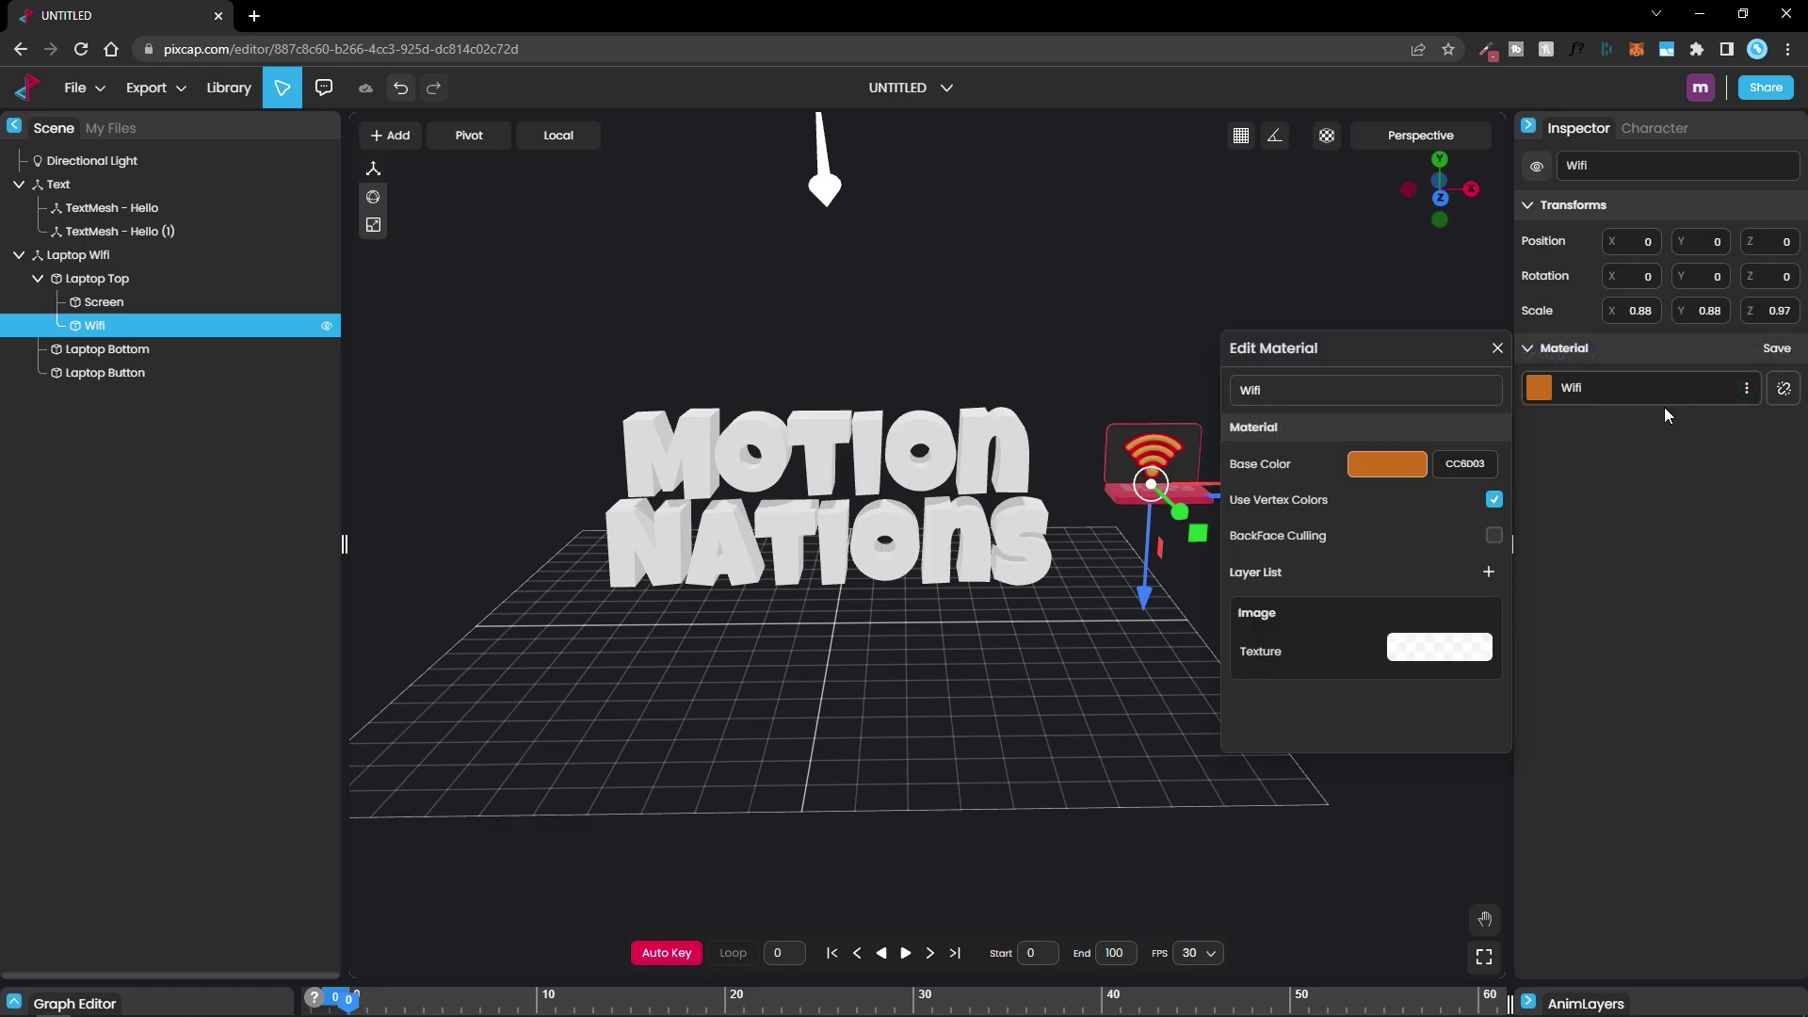
click(1386, 468)
drag(1224, 509, 996, 260)
click(1544, 544)
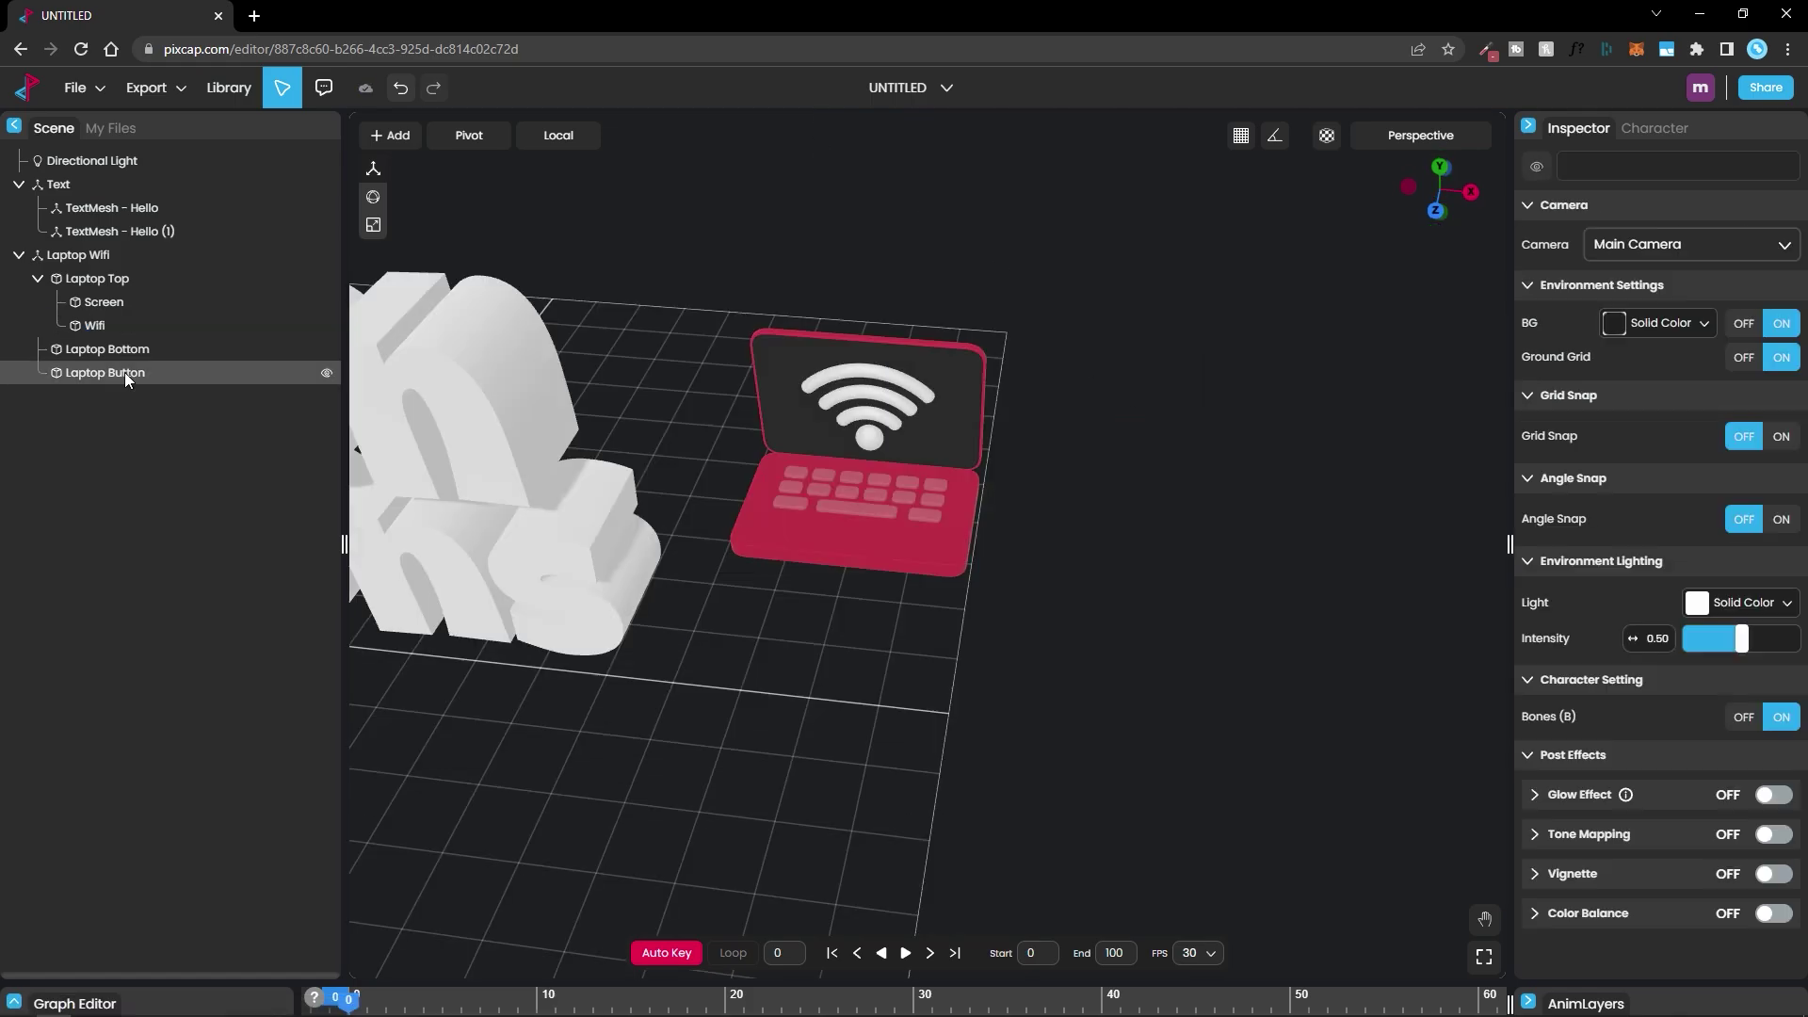
- Change the base color of the Laptop Button material to black for the keyboard keys
click(124, 373)
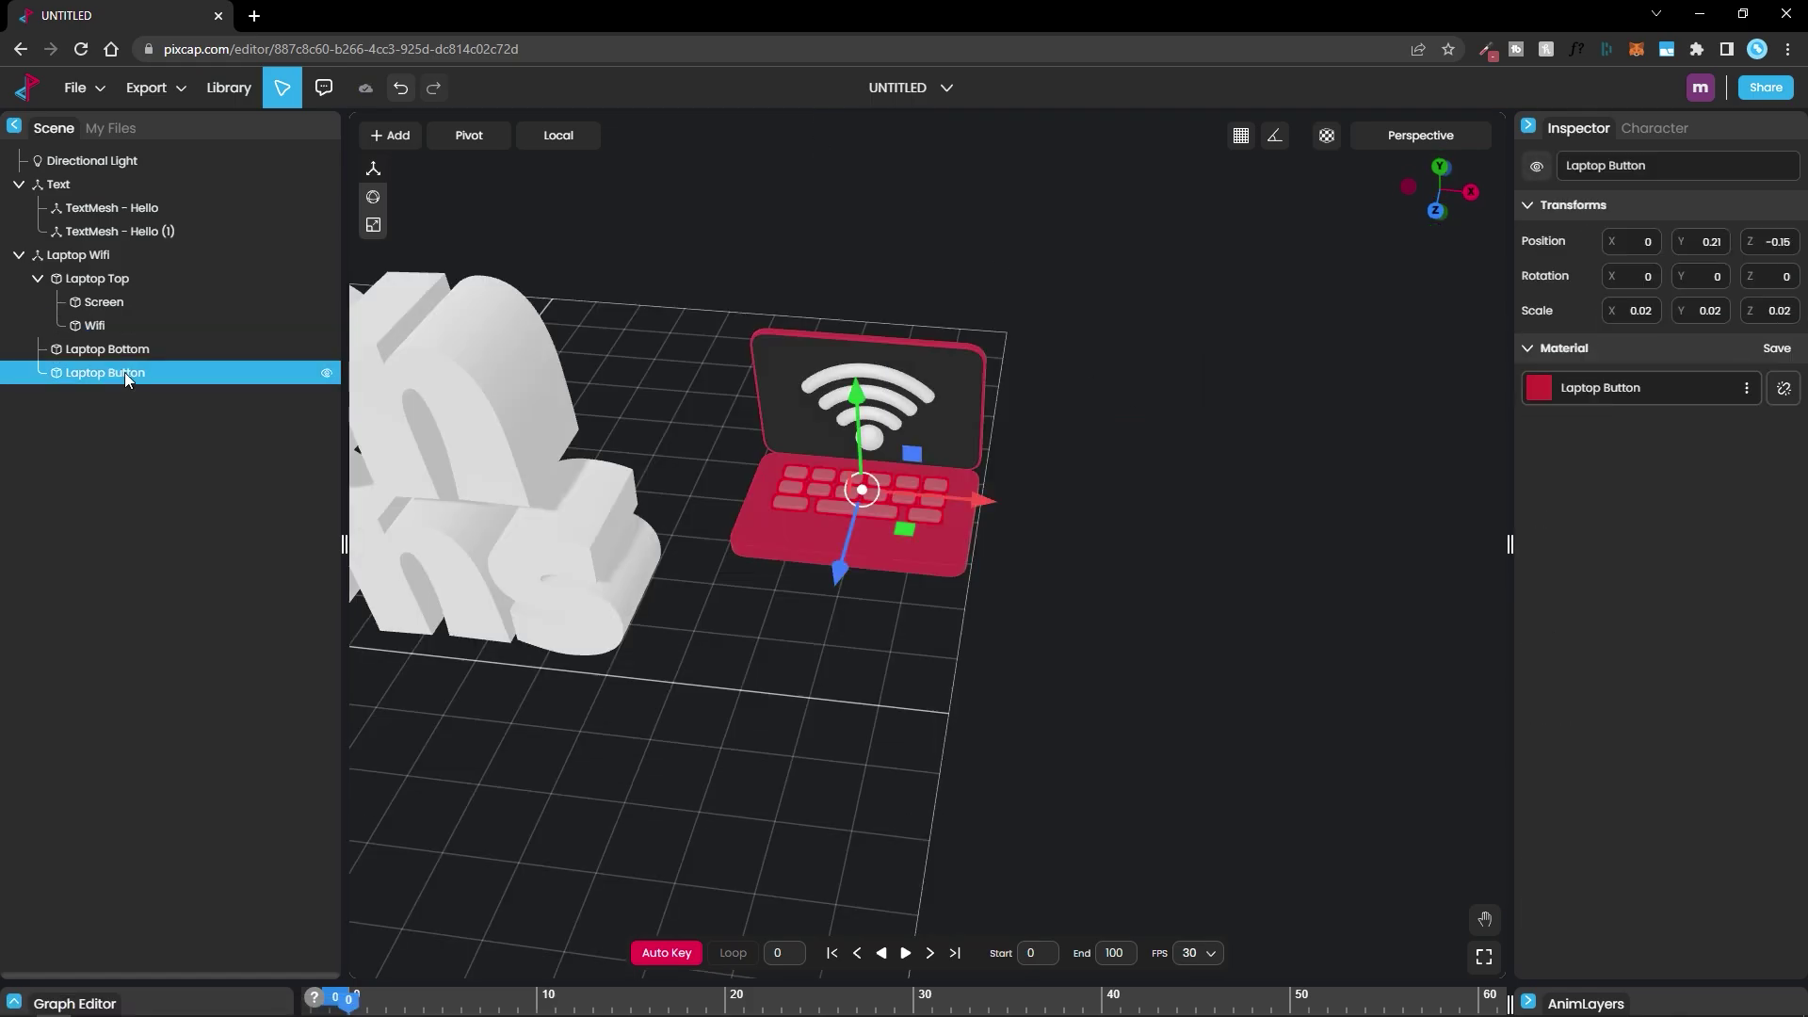
click(1744, 390)
click(1661, 405)
click(1381, 468)
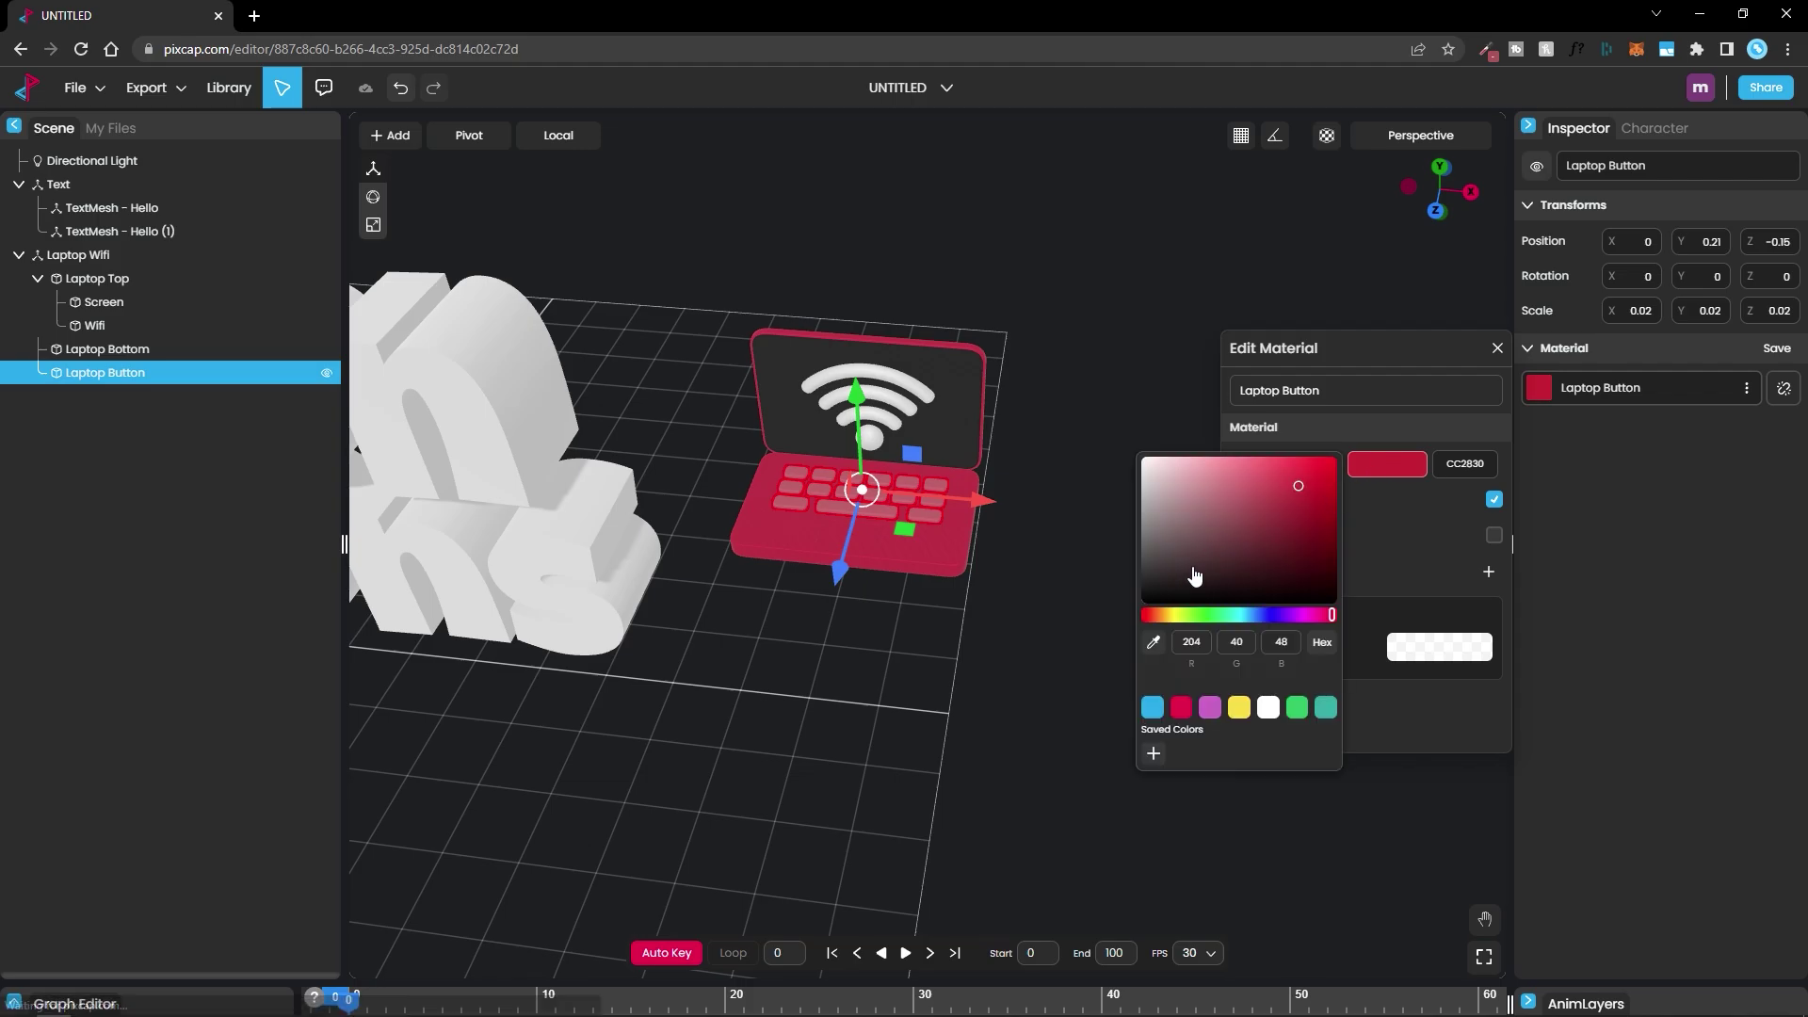
drag(1195, 577, 1188, 612)
click(727, 854)
click(1466, 837)
- Recolor the Laptop Bottom material with the light blue preset color
click(123, 351)
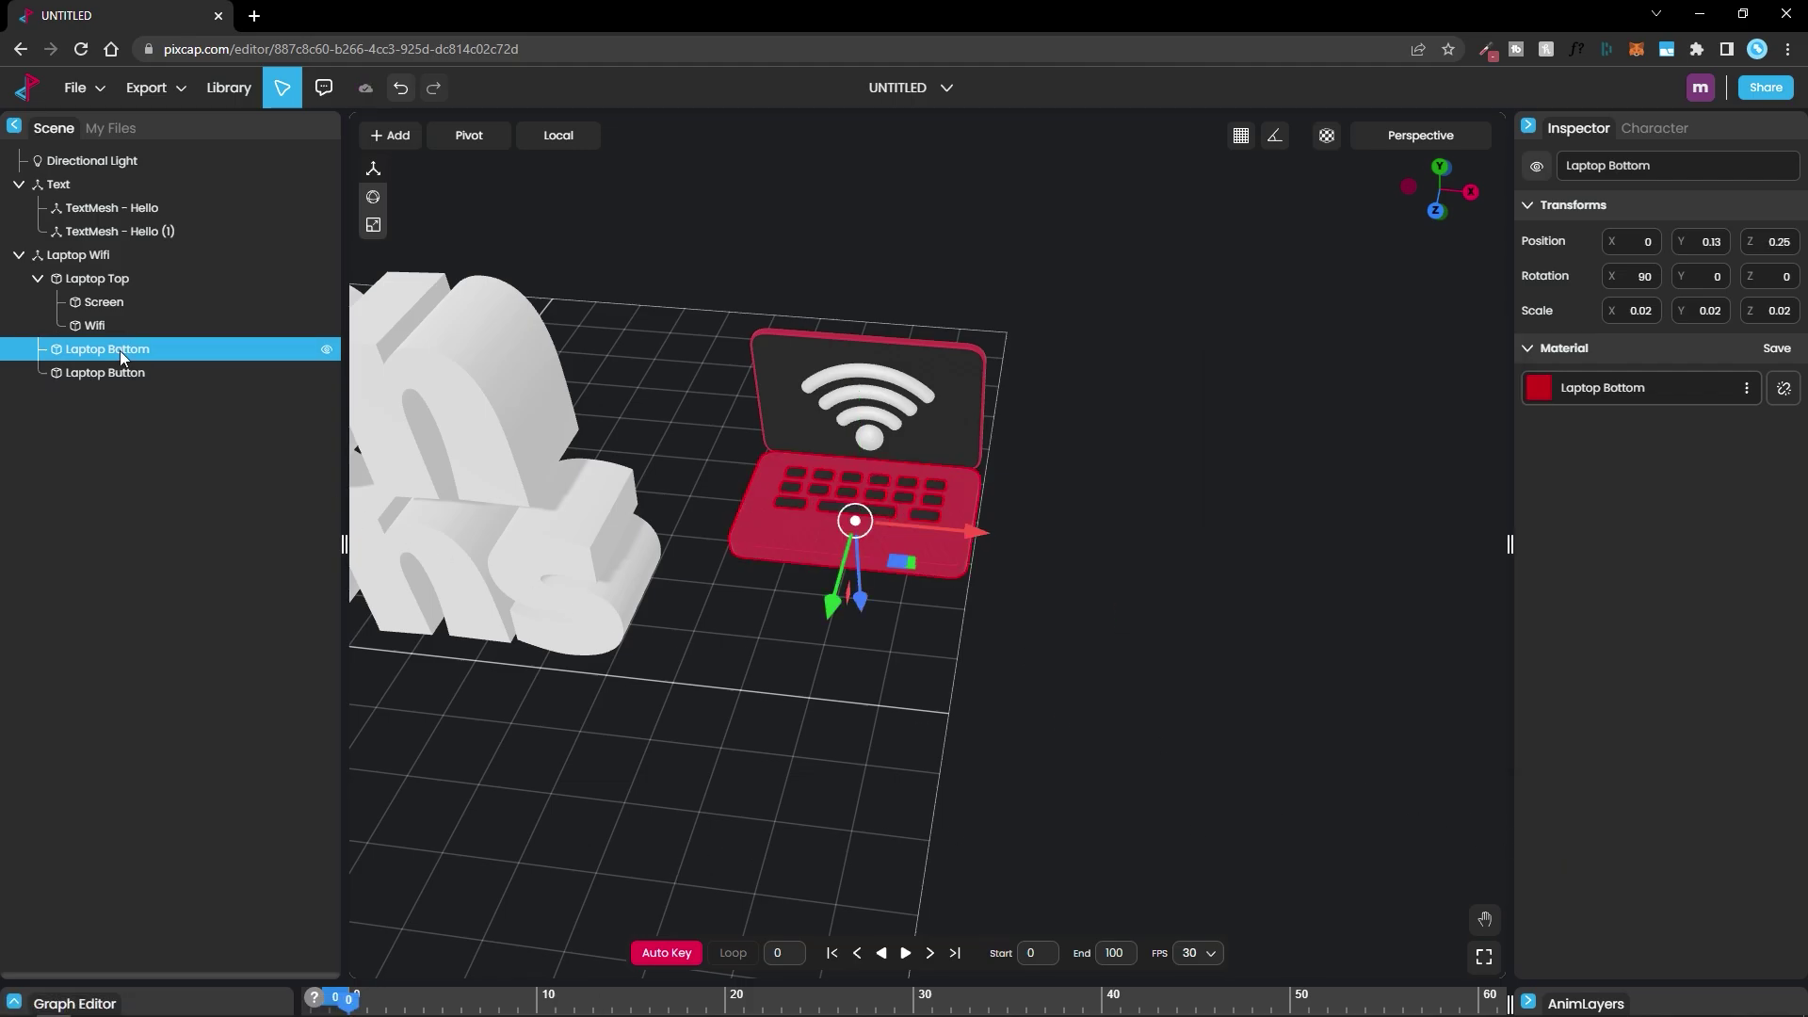
click(1745, 389)
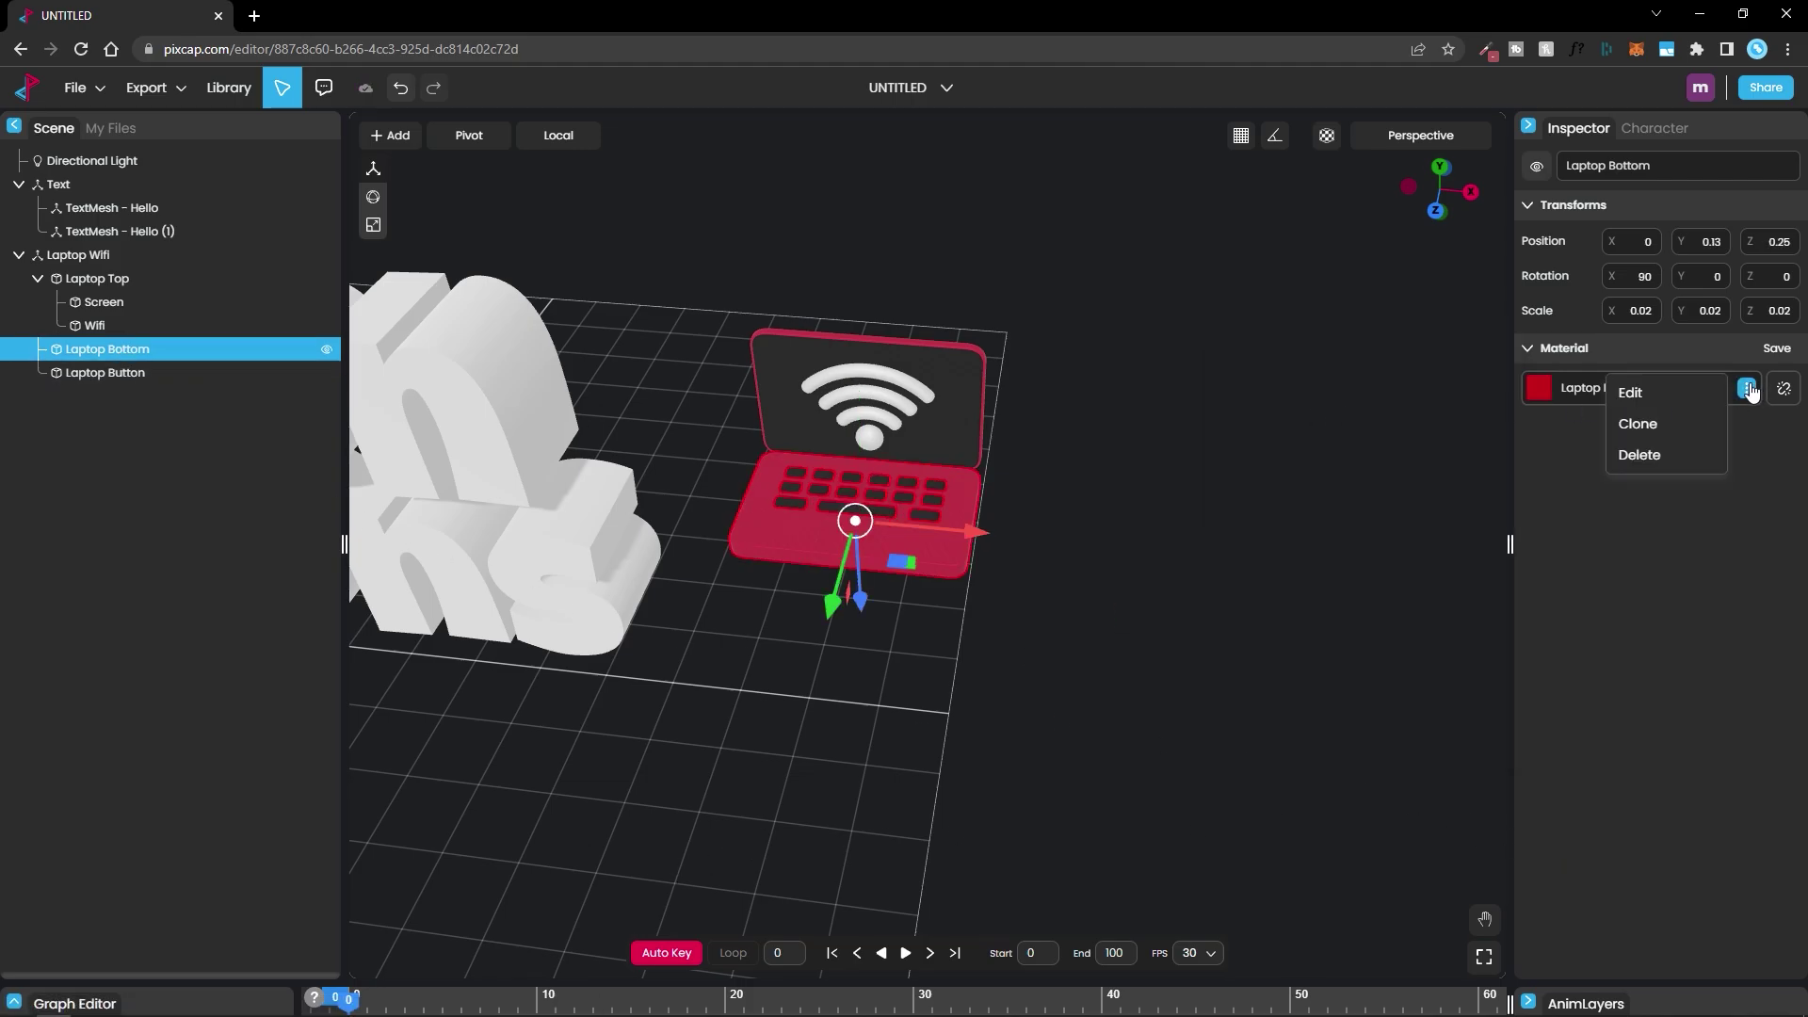
click(1663, 395)
click(1390, 474)
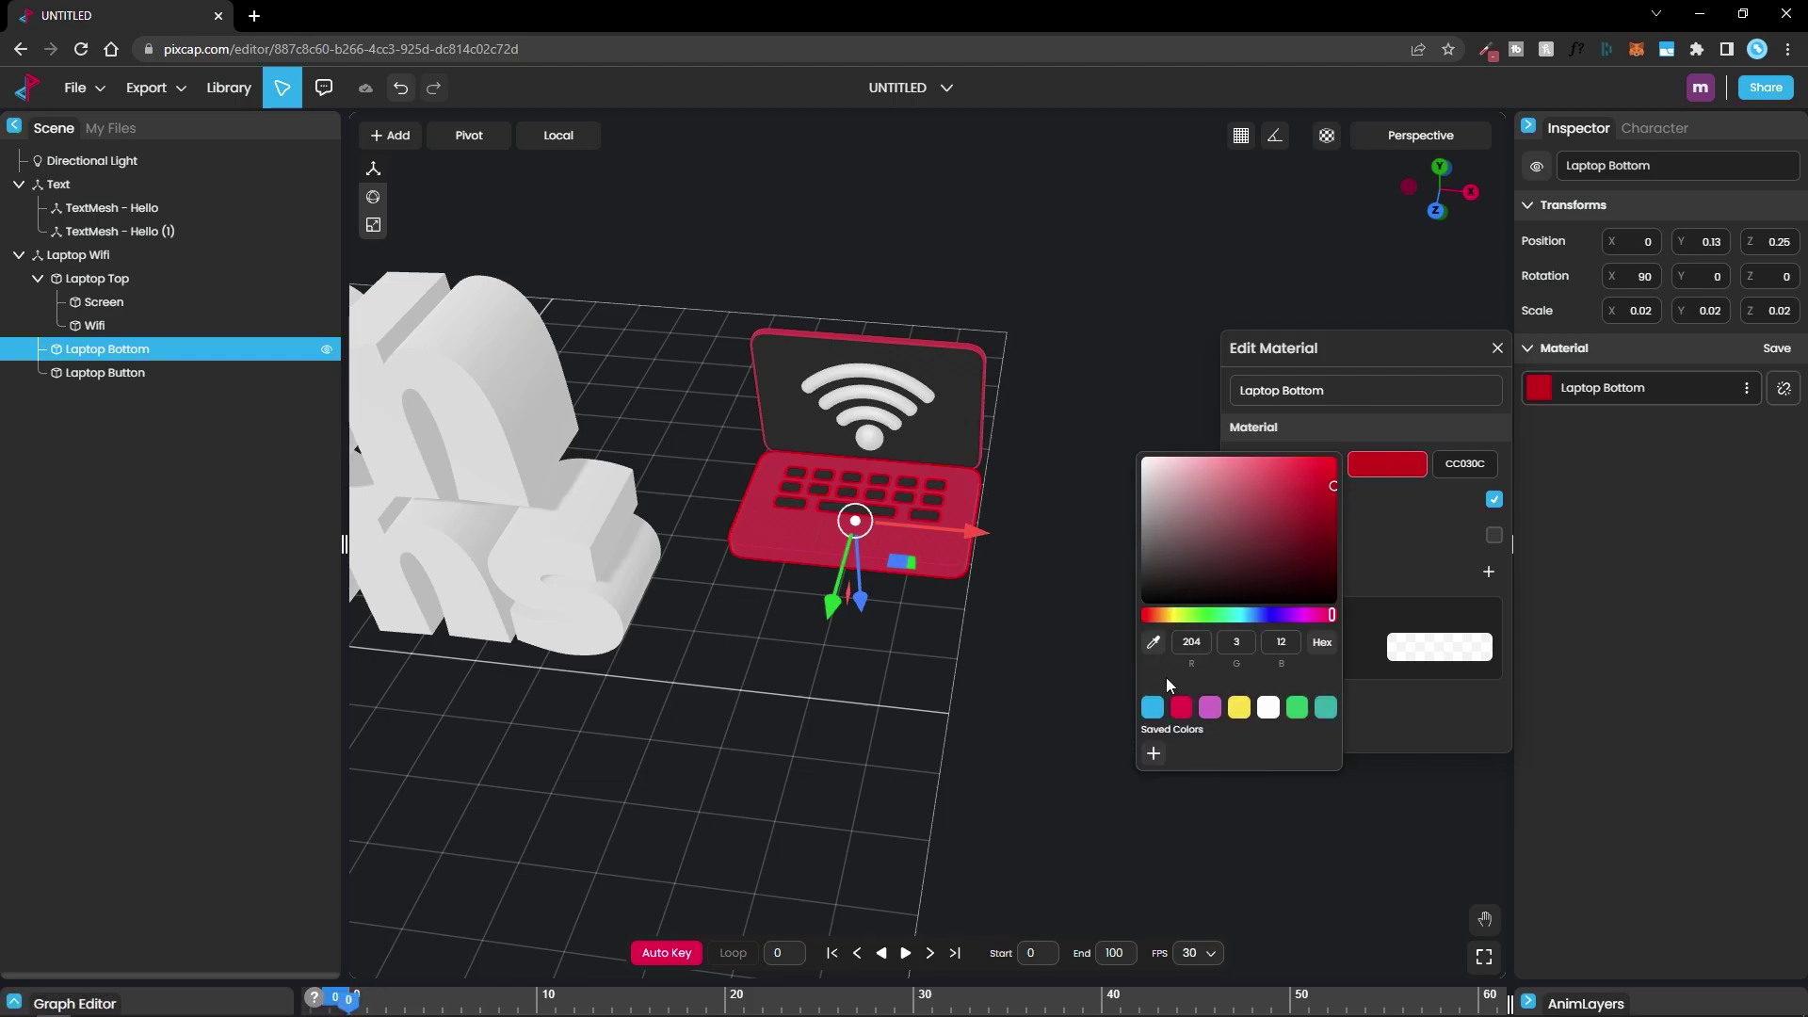
click(1152, 707)
click(1000, 412)
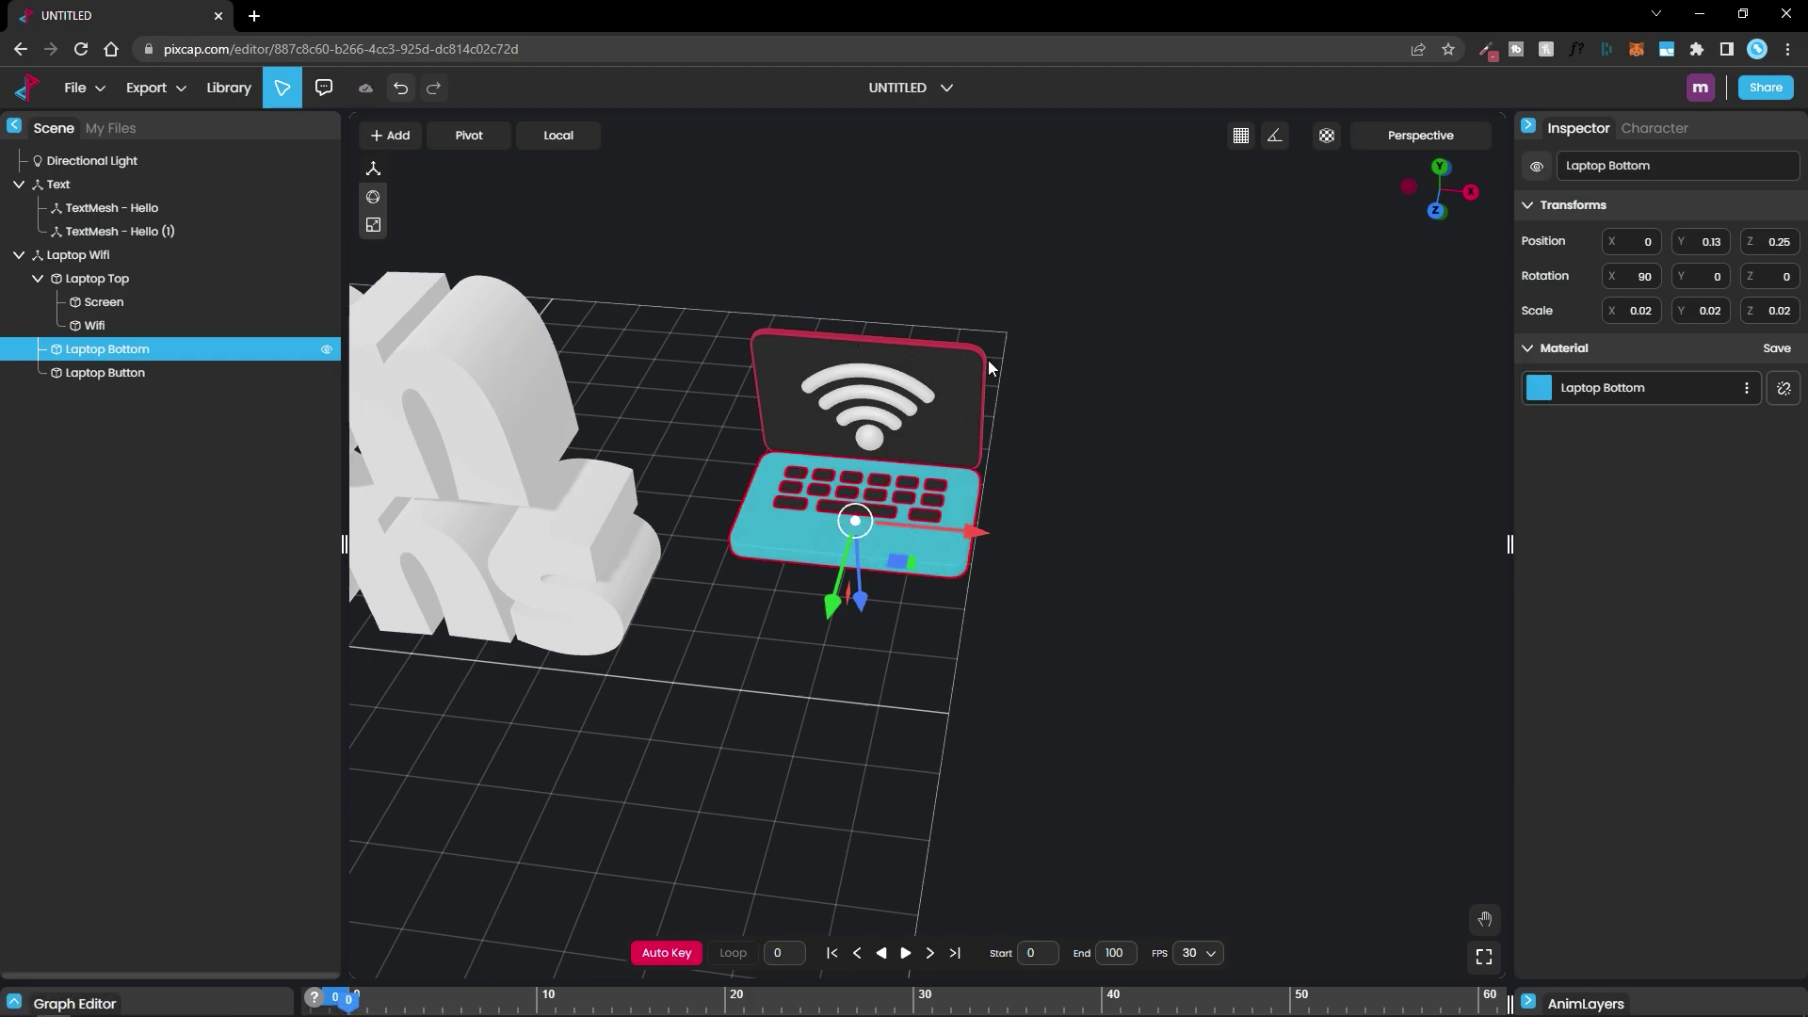
- Recolor the Laptop Top material with the same light blue preset as the laptop's base
mouse_move(986, 359)
mouse_down()
mouse_move(1051, 380)
mouse_move(991, 380)
mouse_up()
click(821, 310)
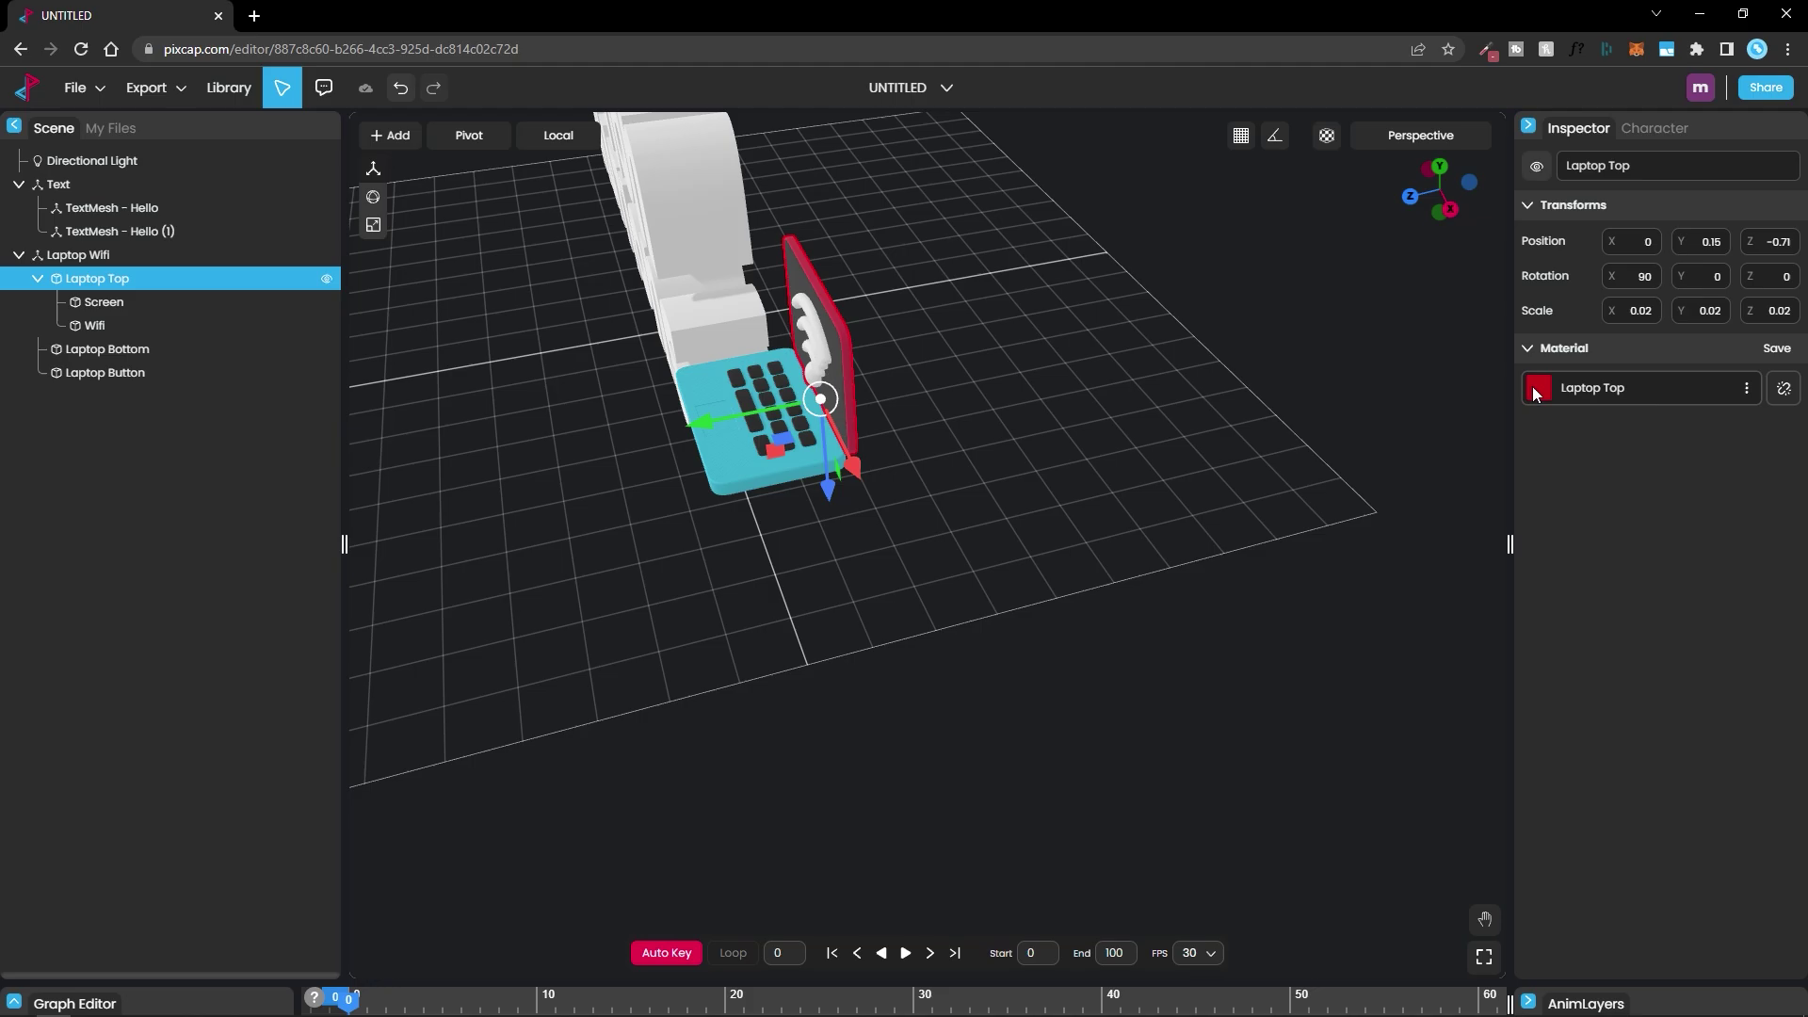
click(1745, 388)
click(1685, 398)
click(1383, 482)
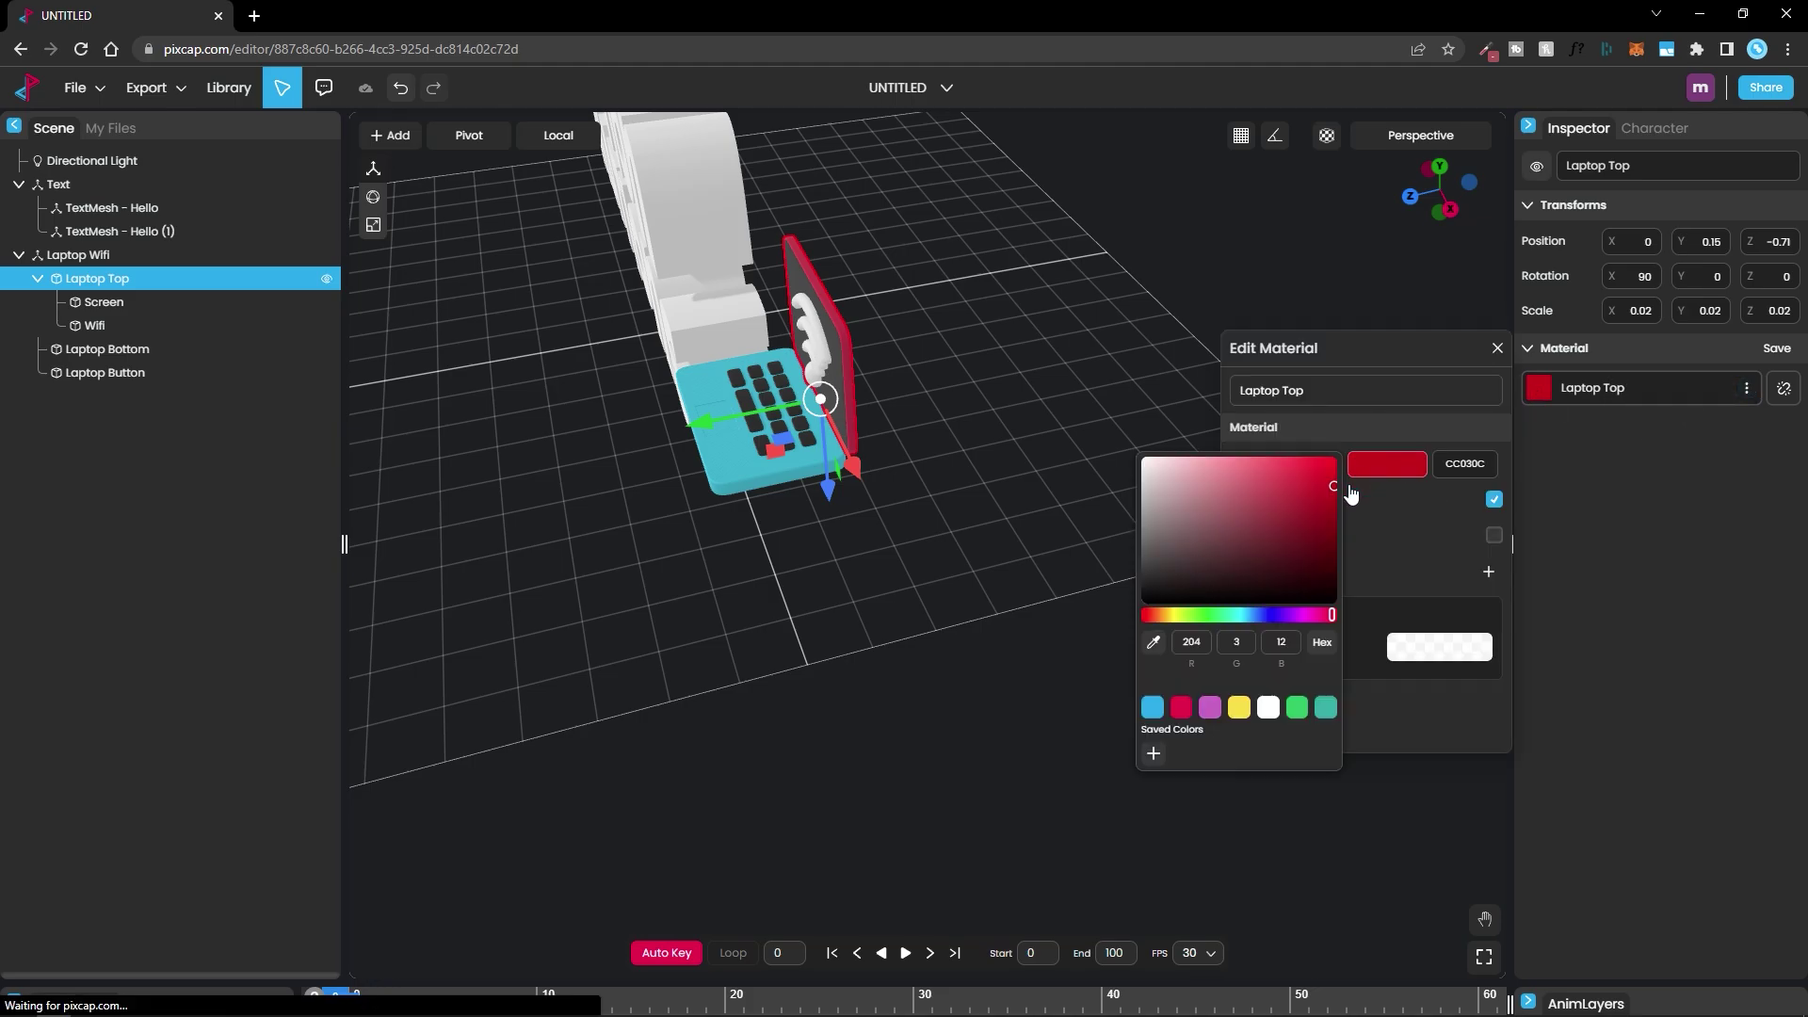
click(1152, 707)
click(739, 701)
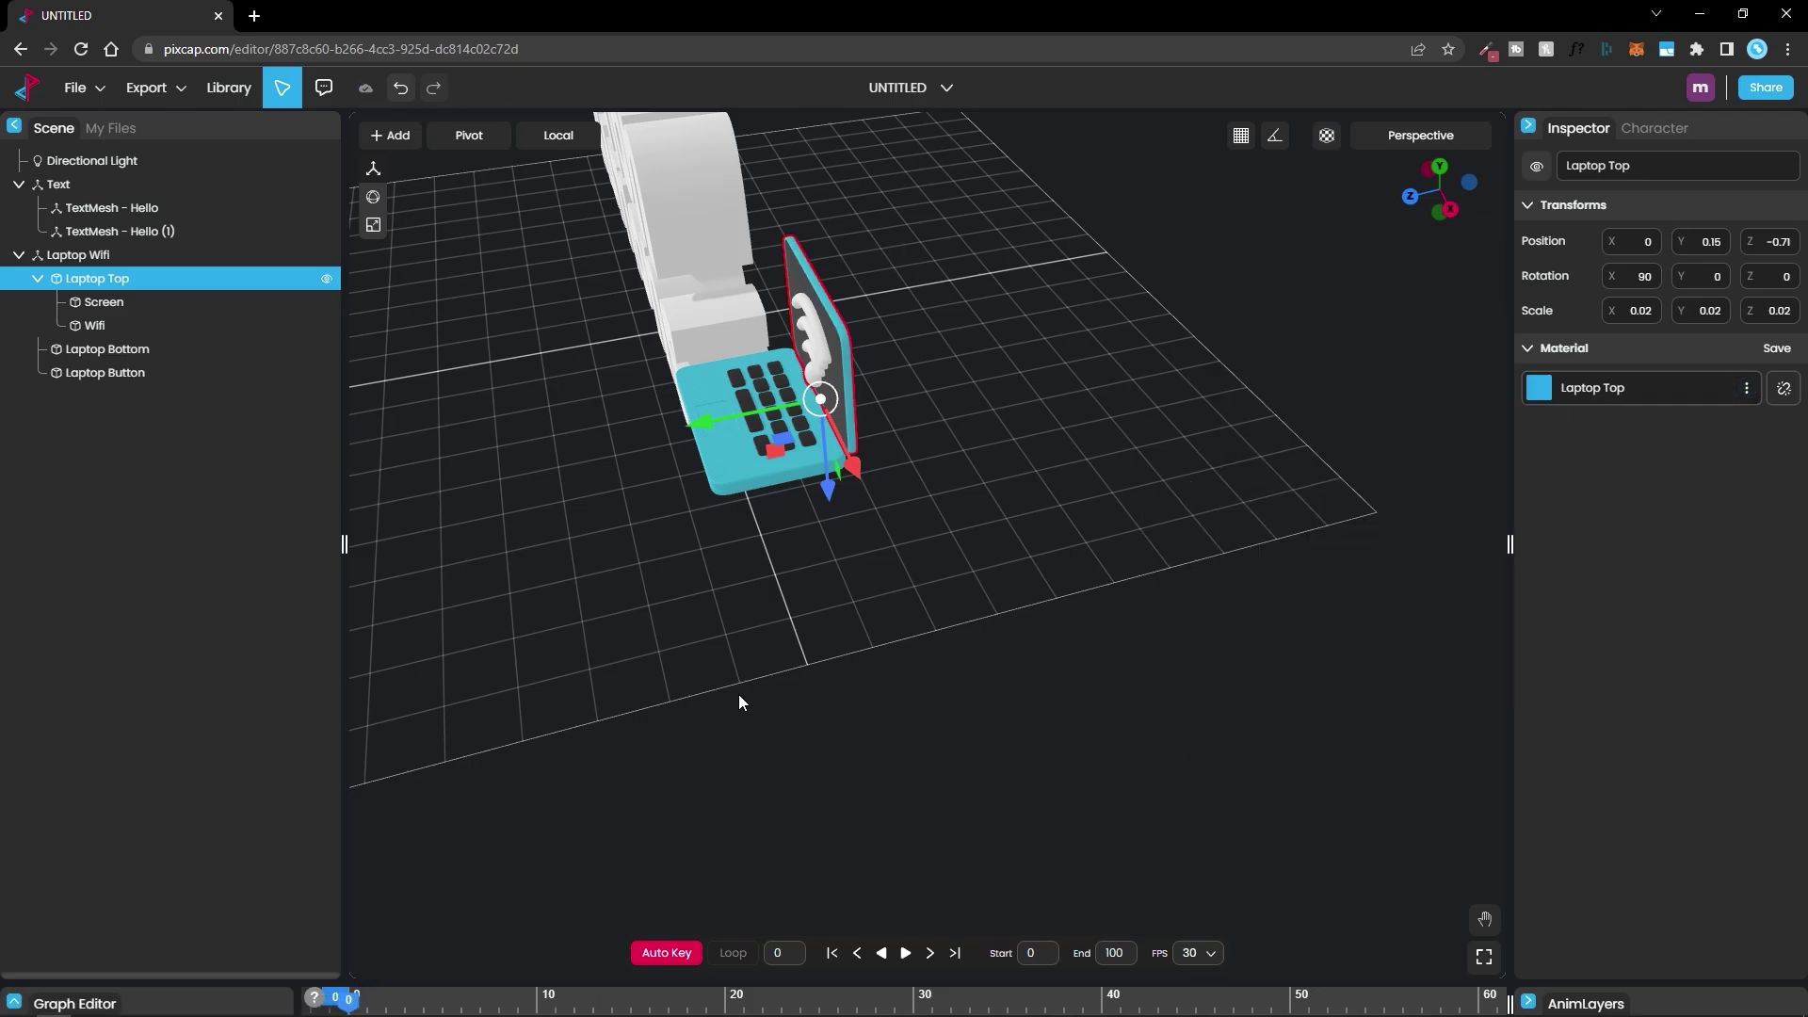
click(913, 727)
- Search the model library for "Thunder" and import the purple three-bolt Thunder model into the scene
drag(1040, 712, 972, 614)
scroll(1035, 617, down, 5)
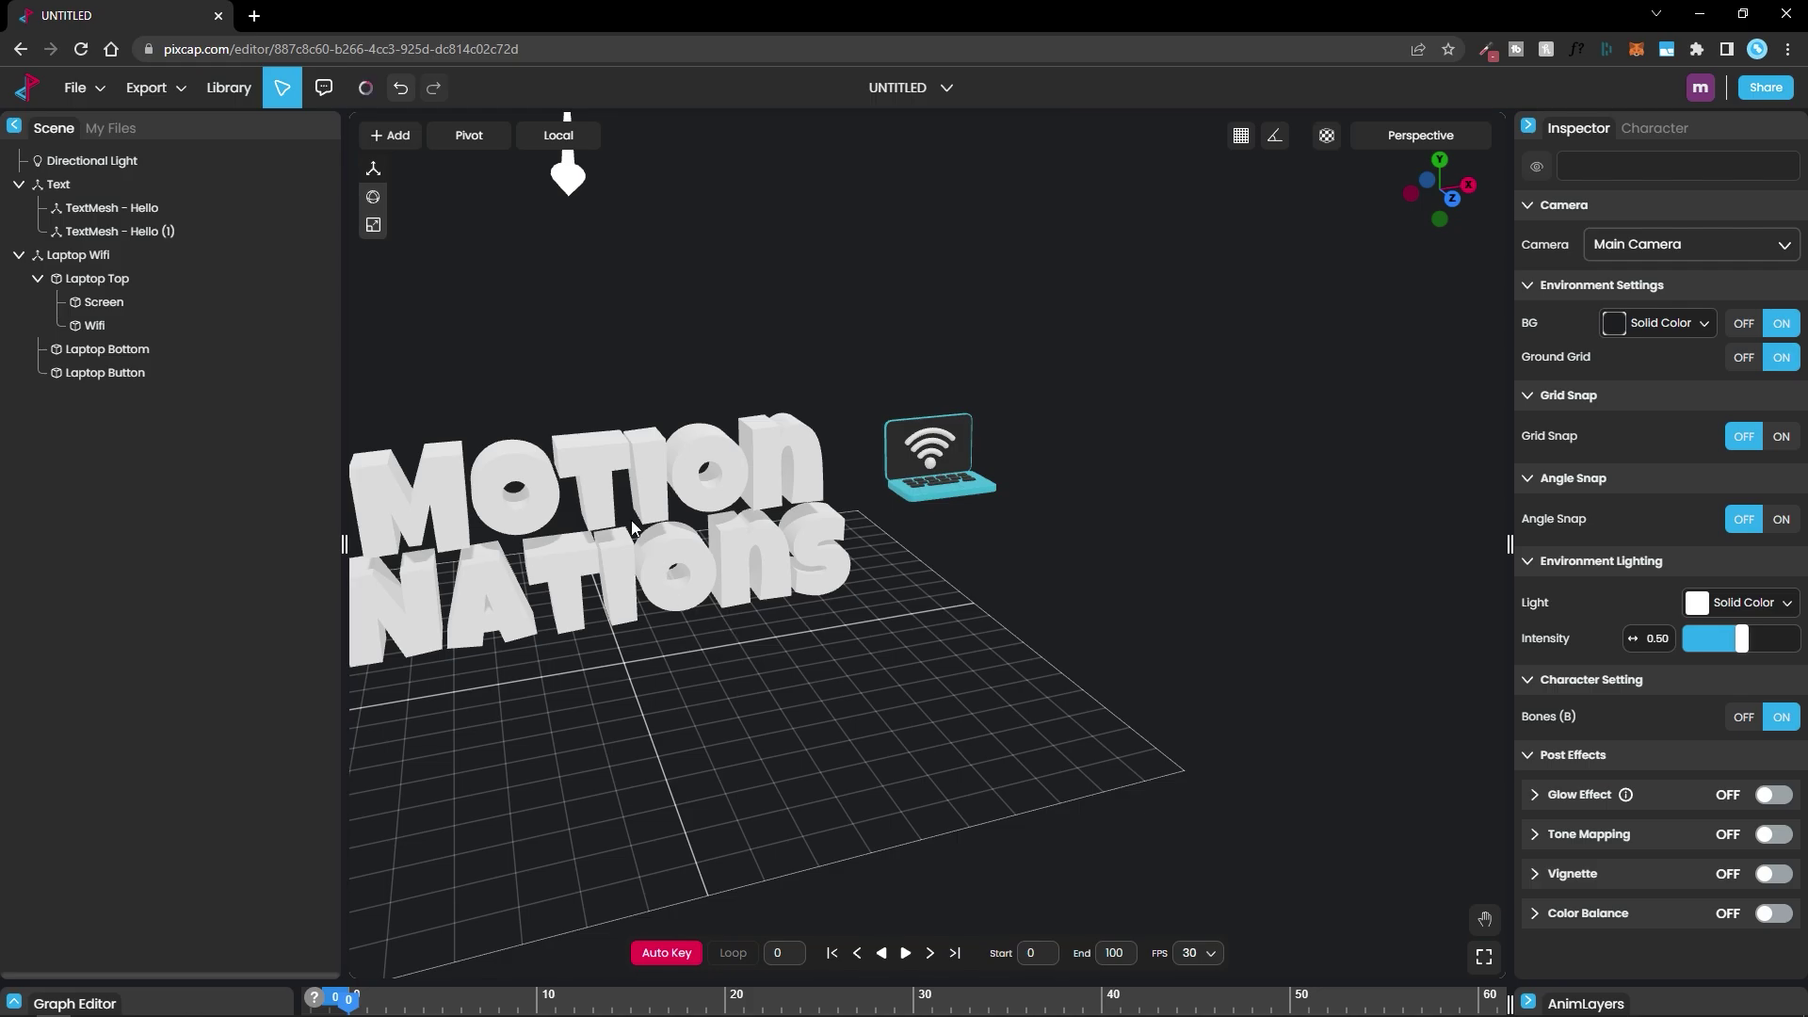
drag(633, 529, 917, 351)
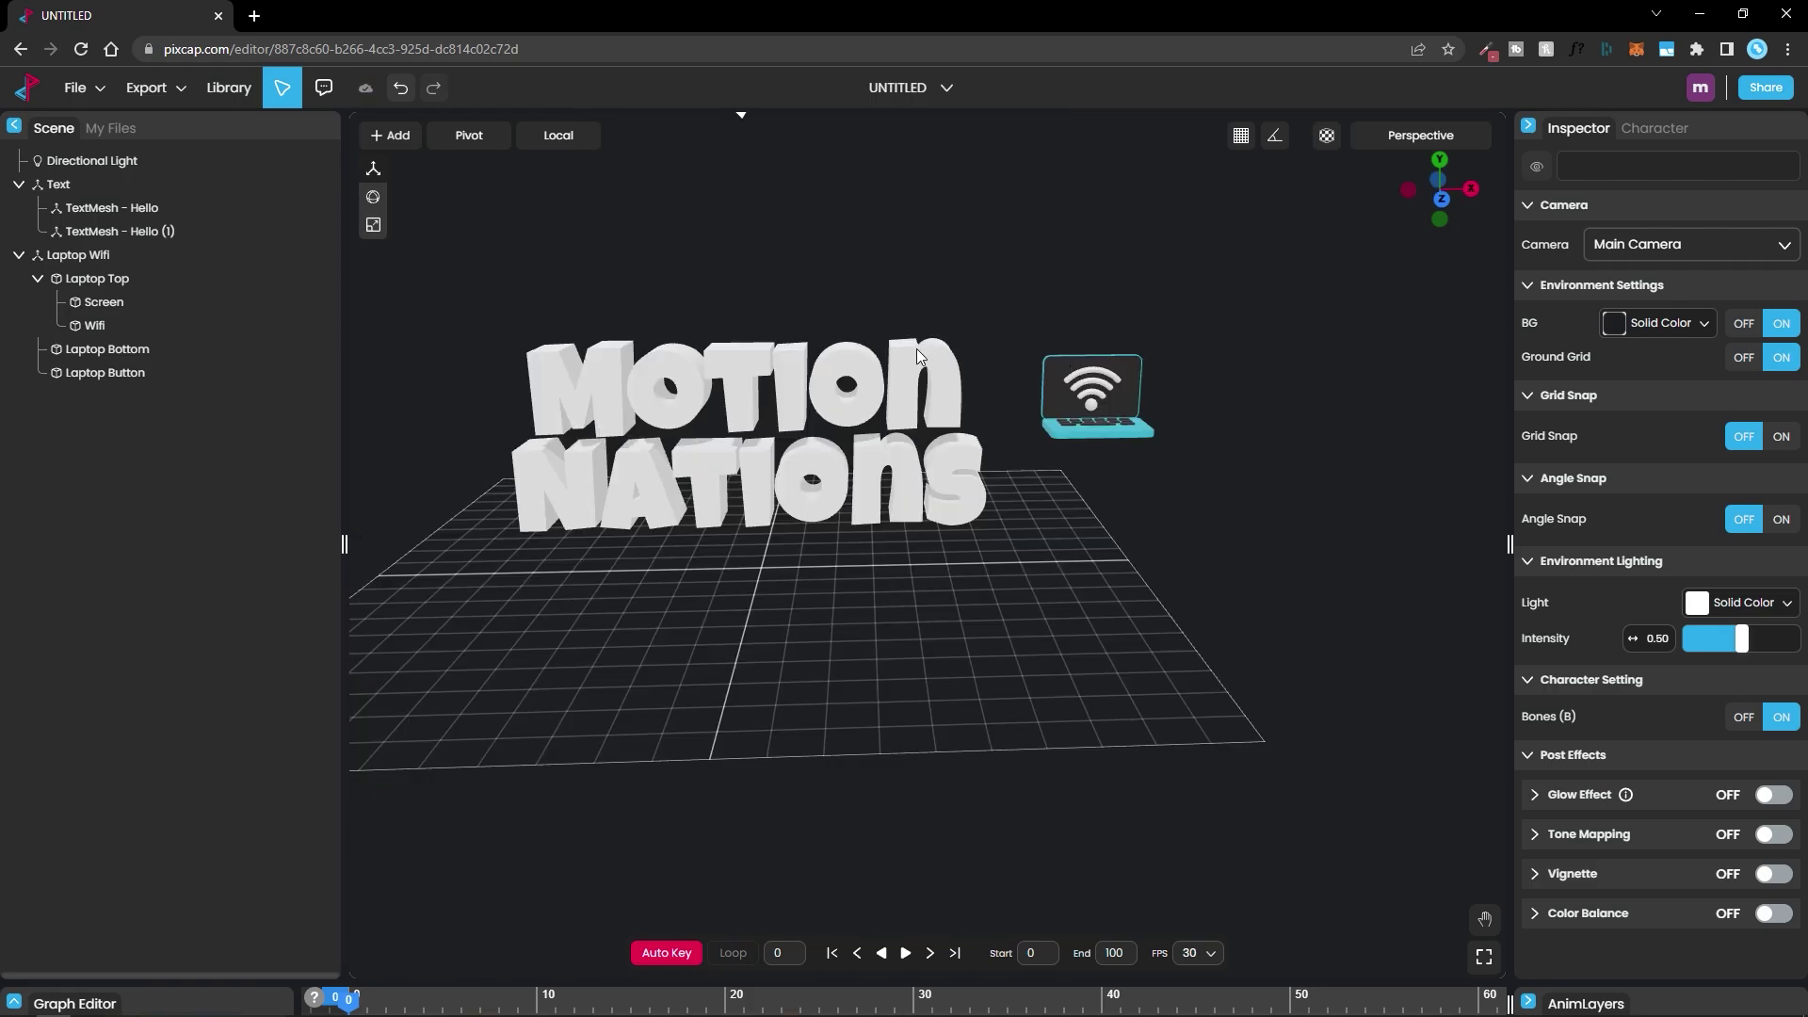
click(226, 89)
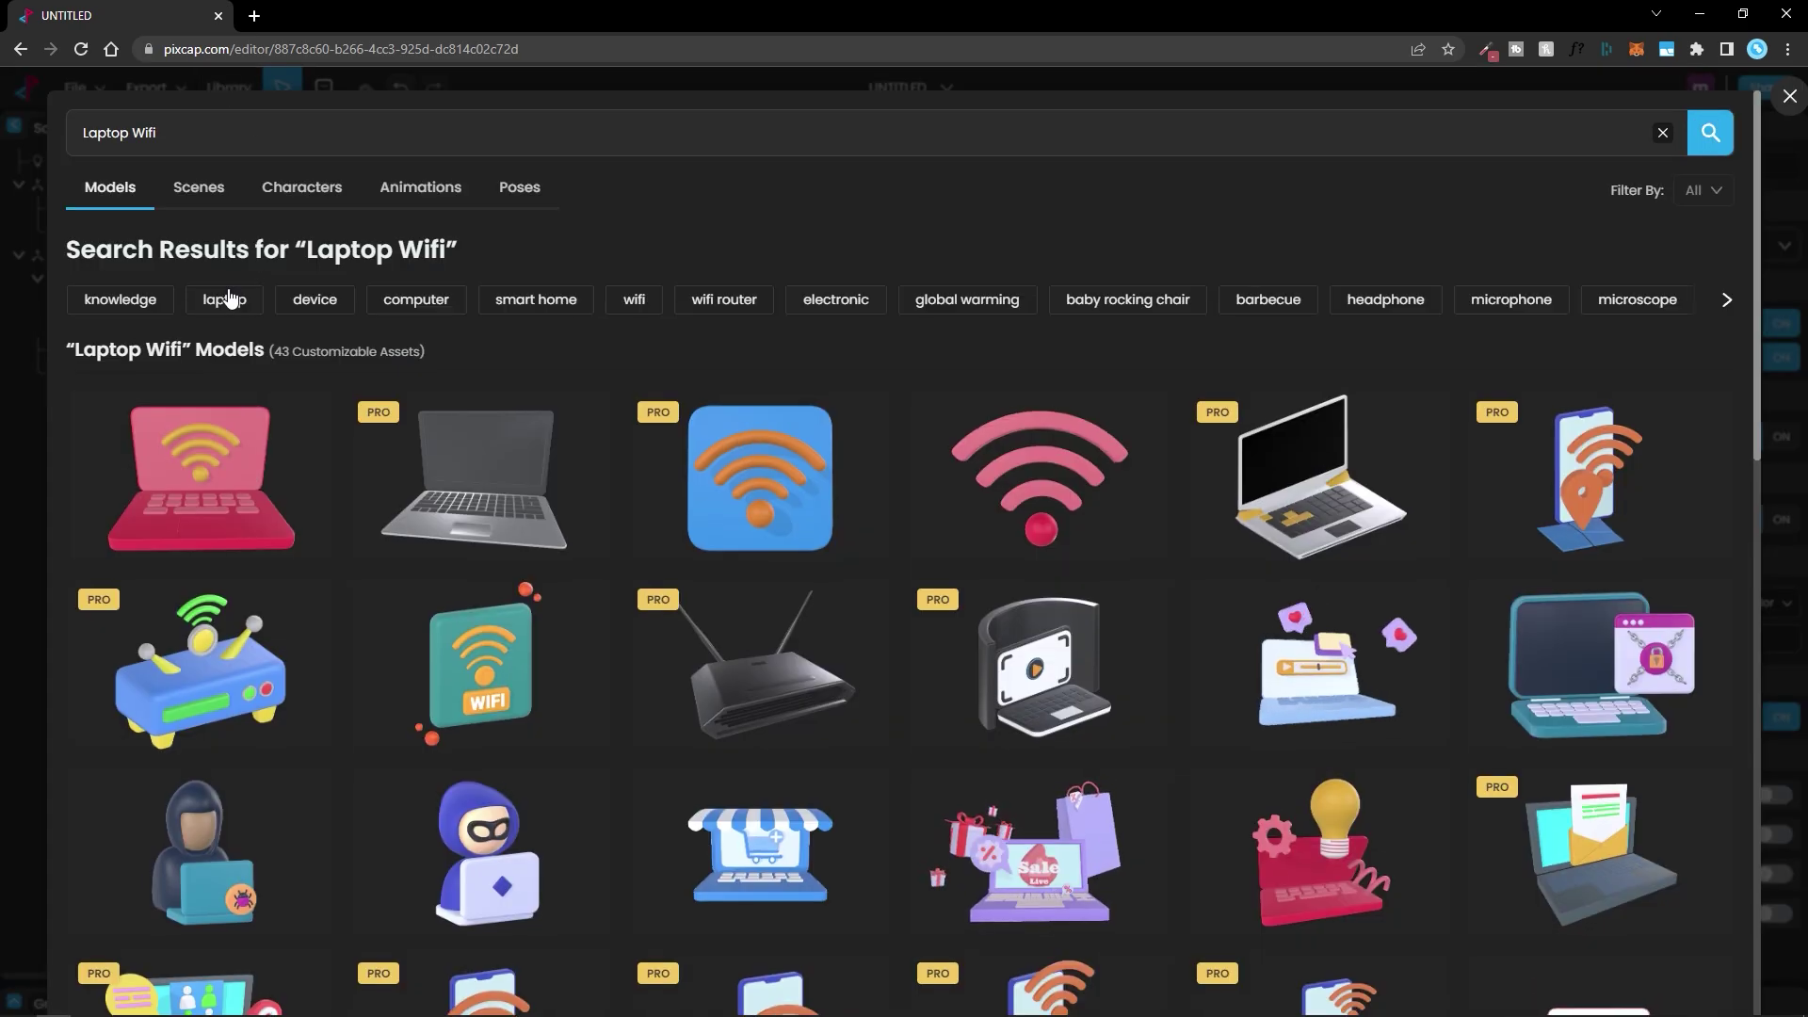
triple_click(252, 120)
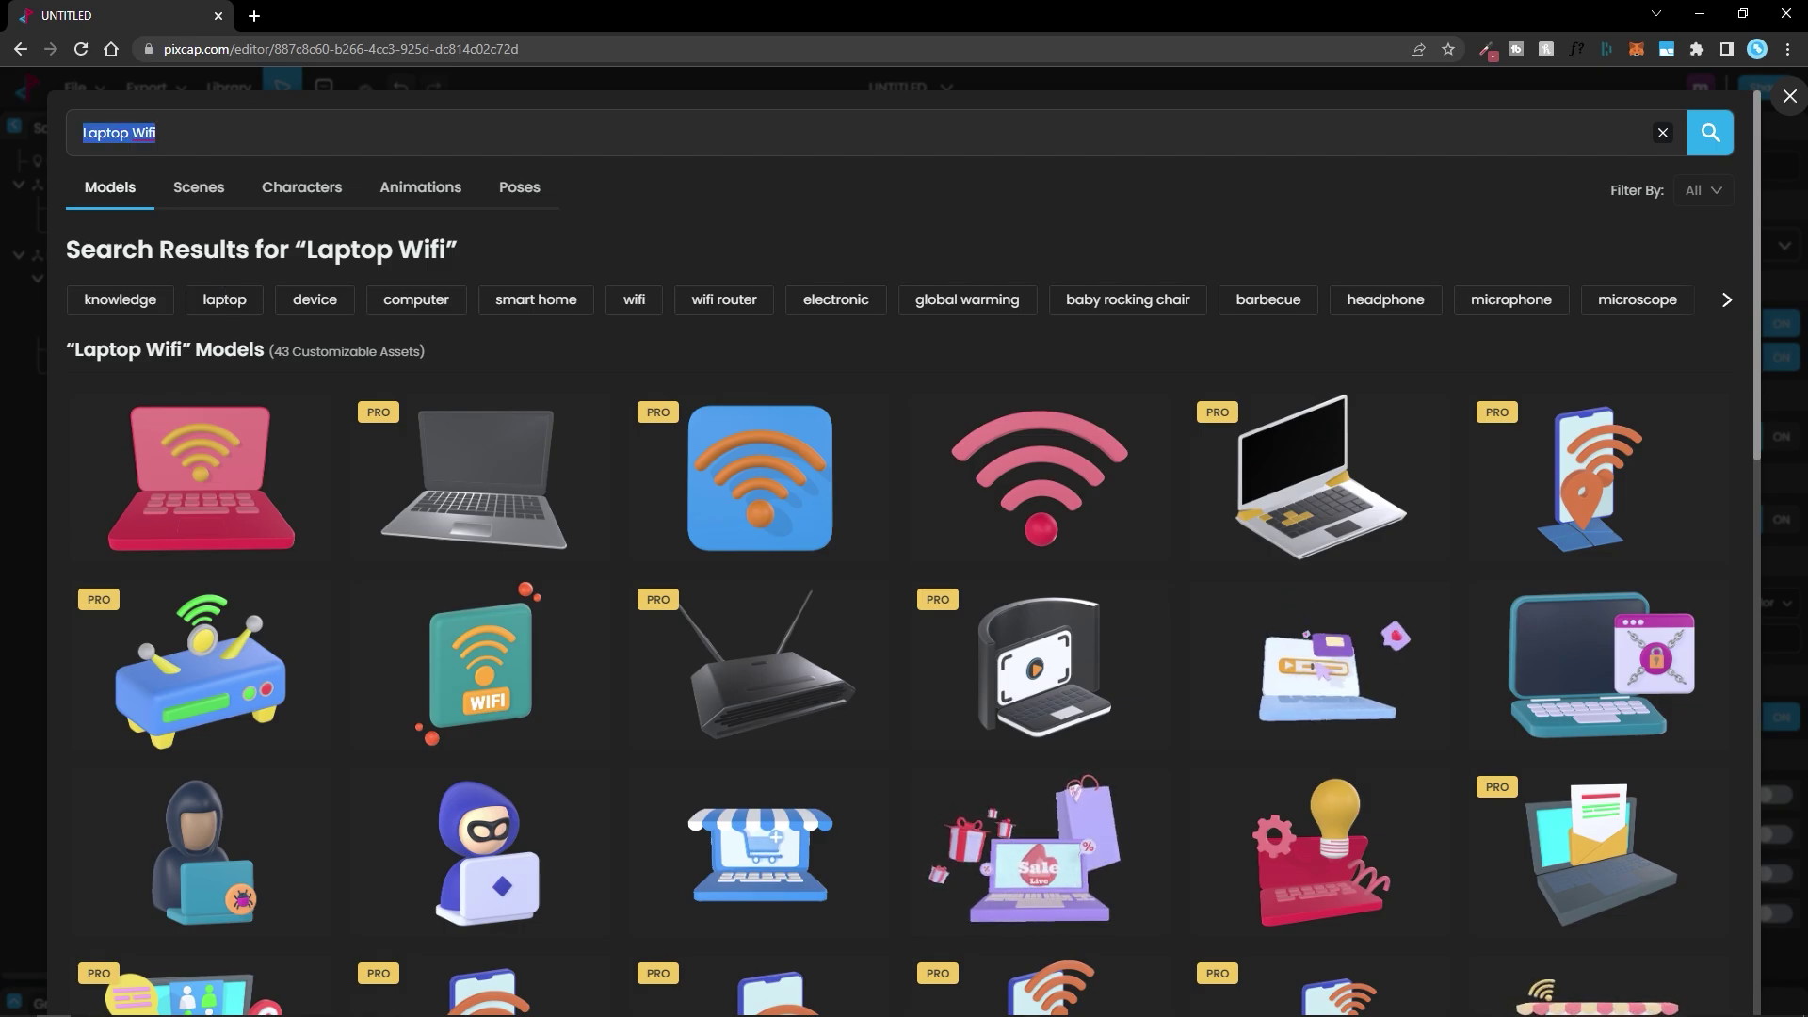
text(thunder)
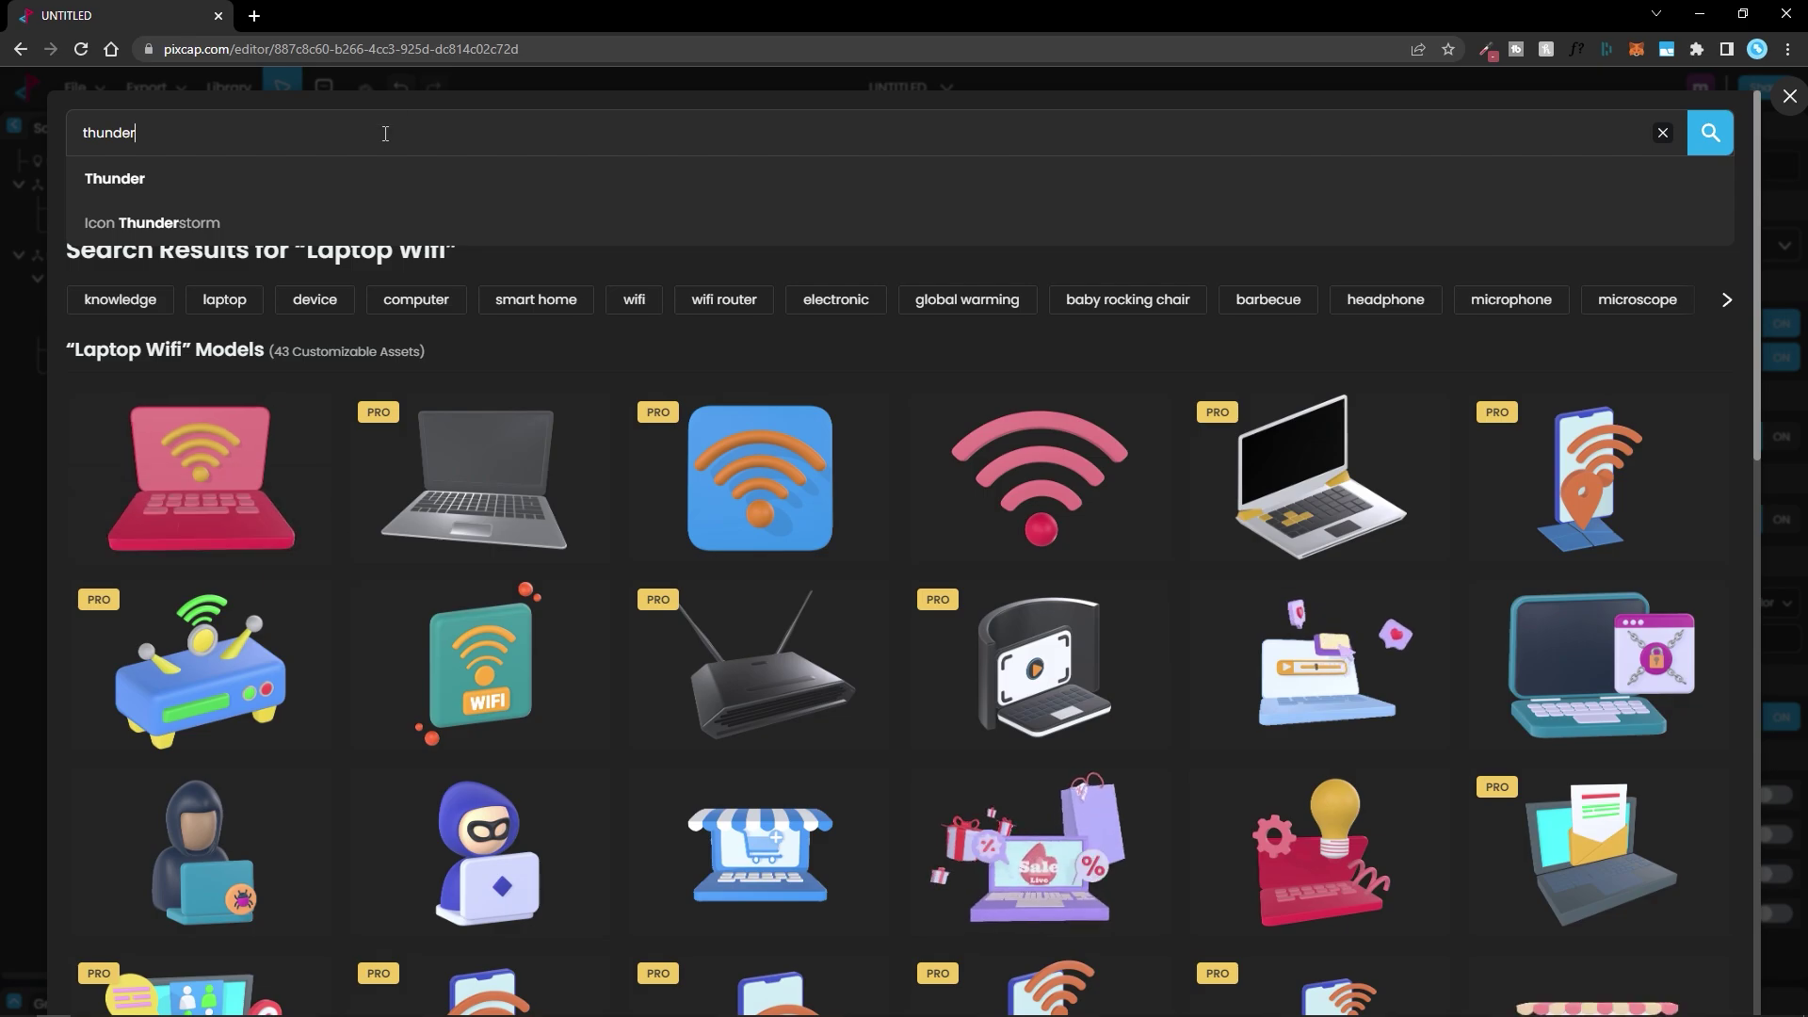
click(367, 170)
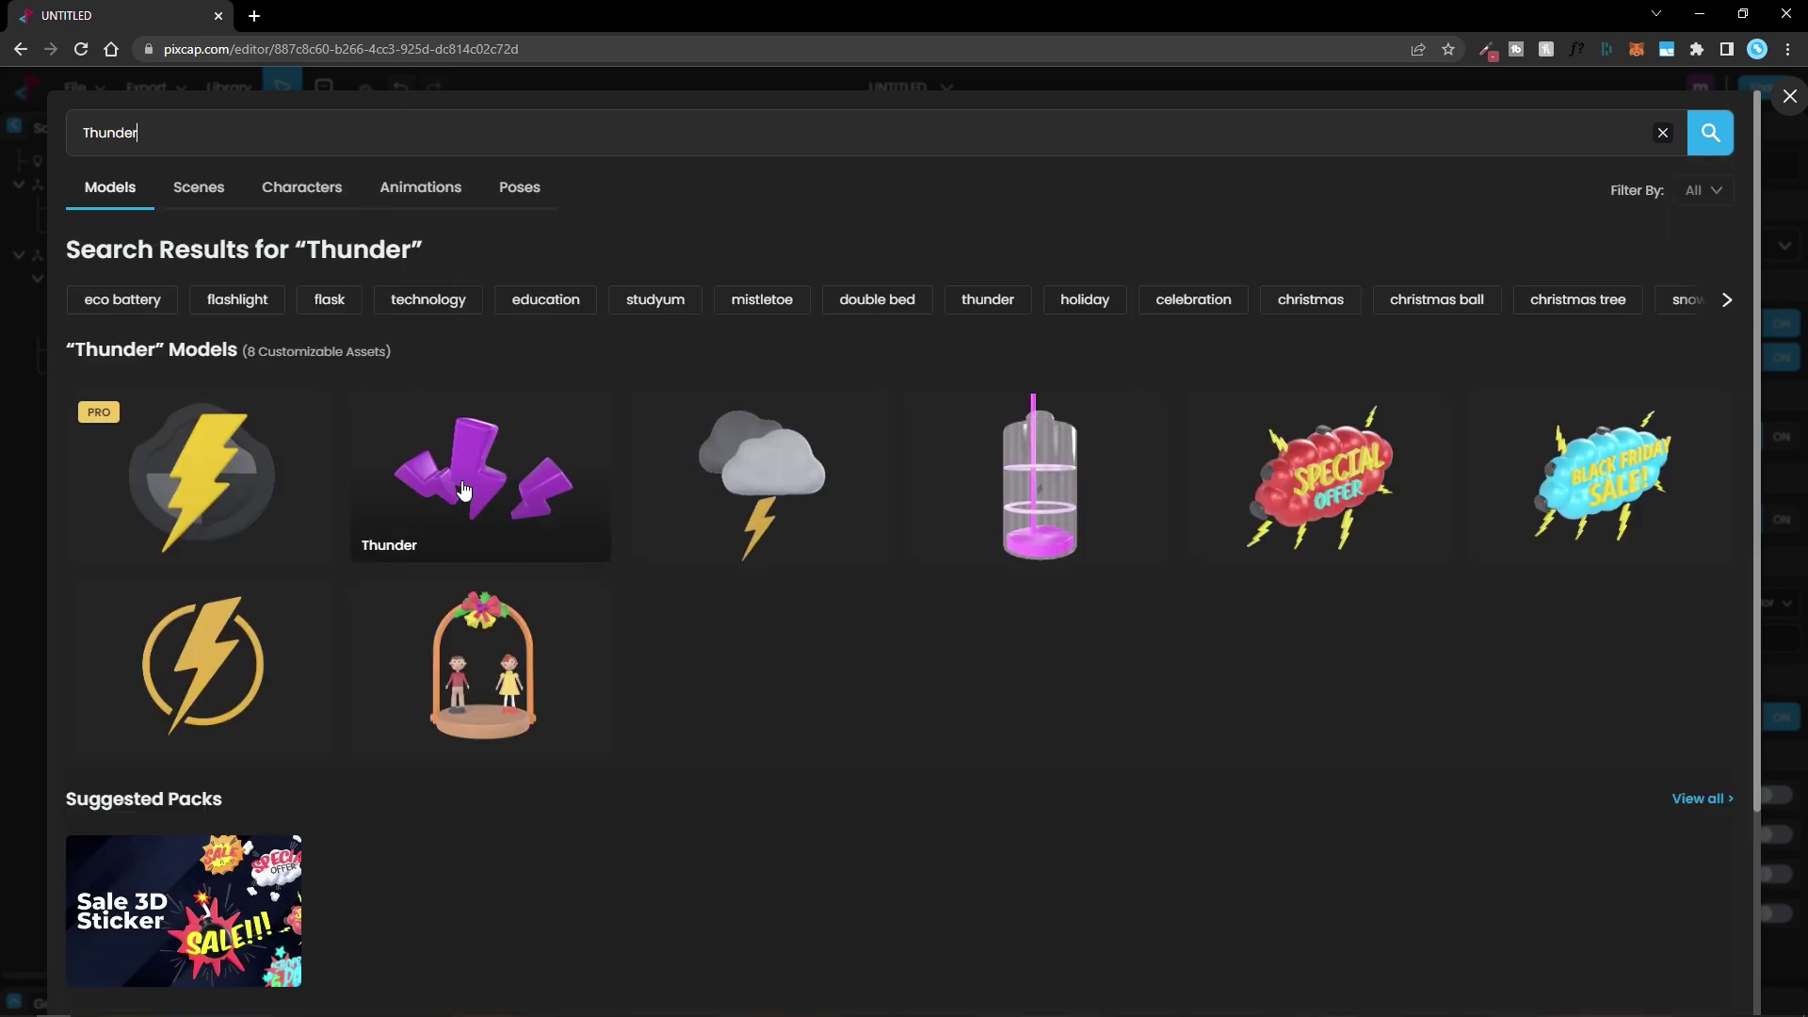
click(488, 461)
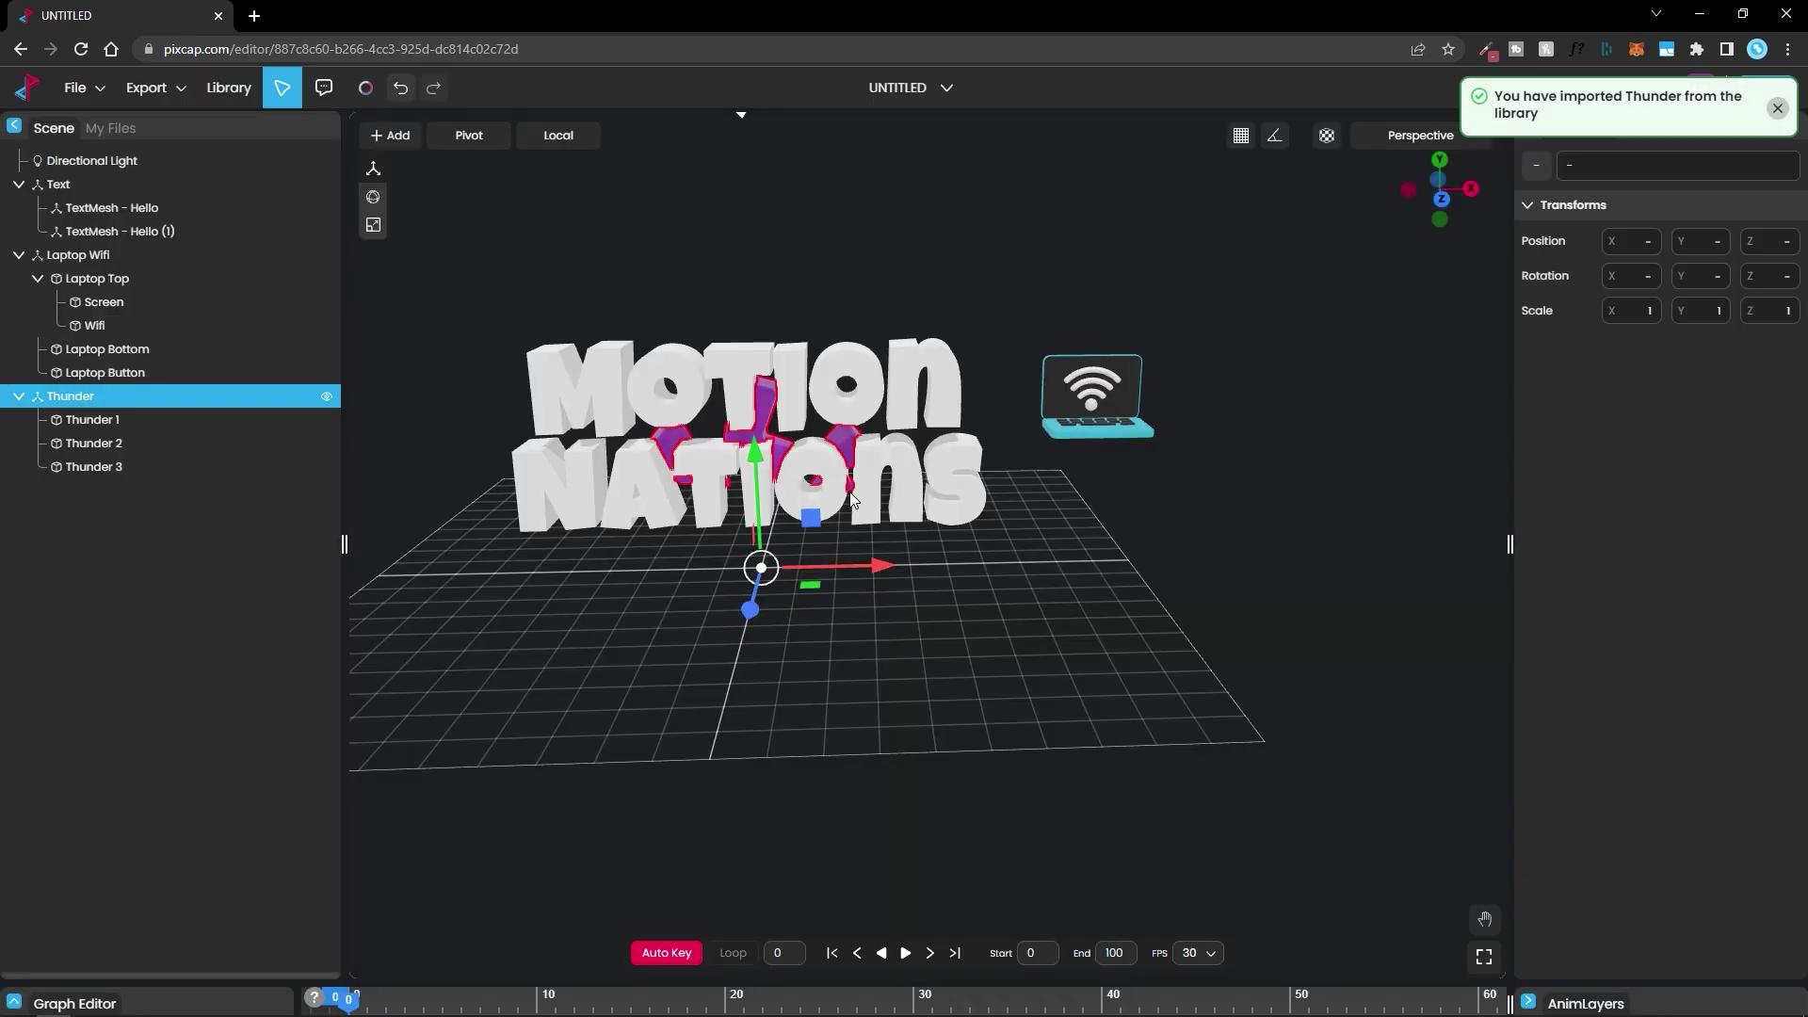
- Move the Thunder model above the laptop, beyond the end of "Motion", and tilt it clockwise
drag(782, 468, 1136, 337)
click(373, 197)
click(943, 737)
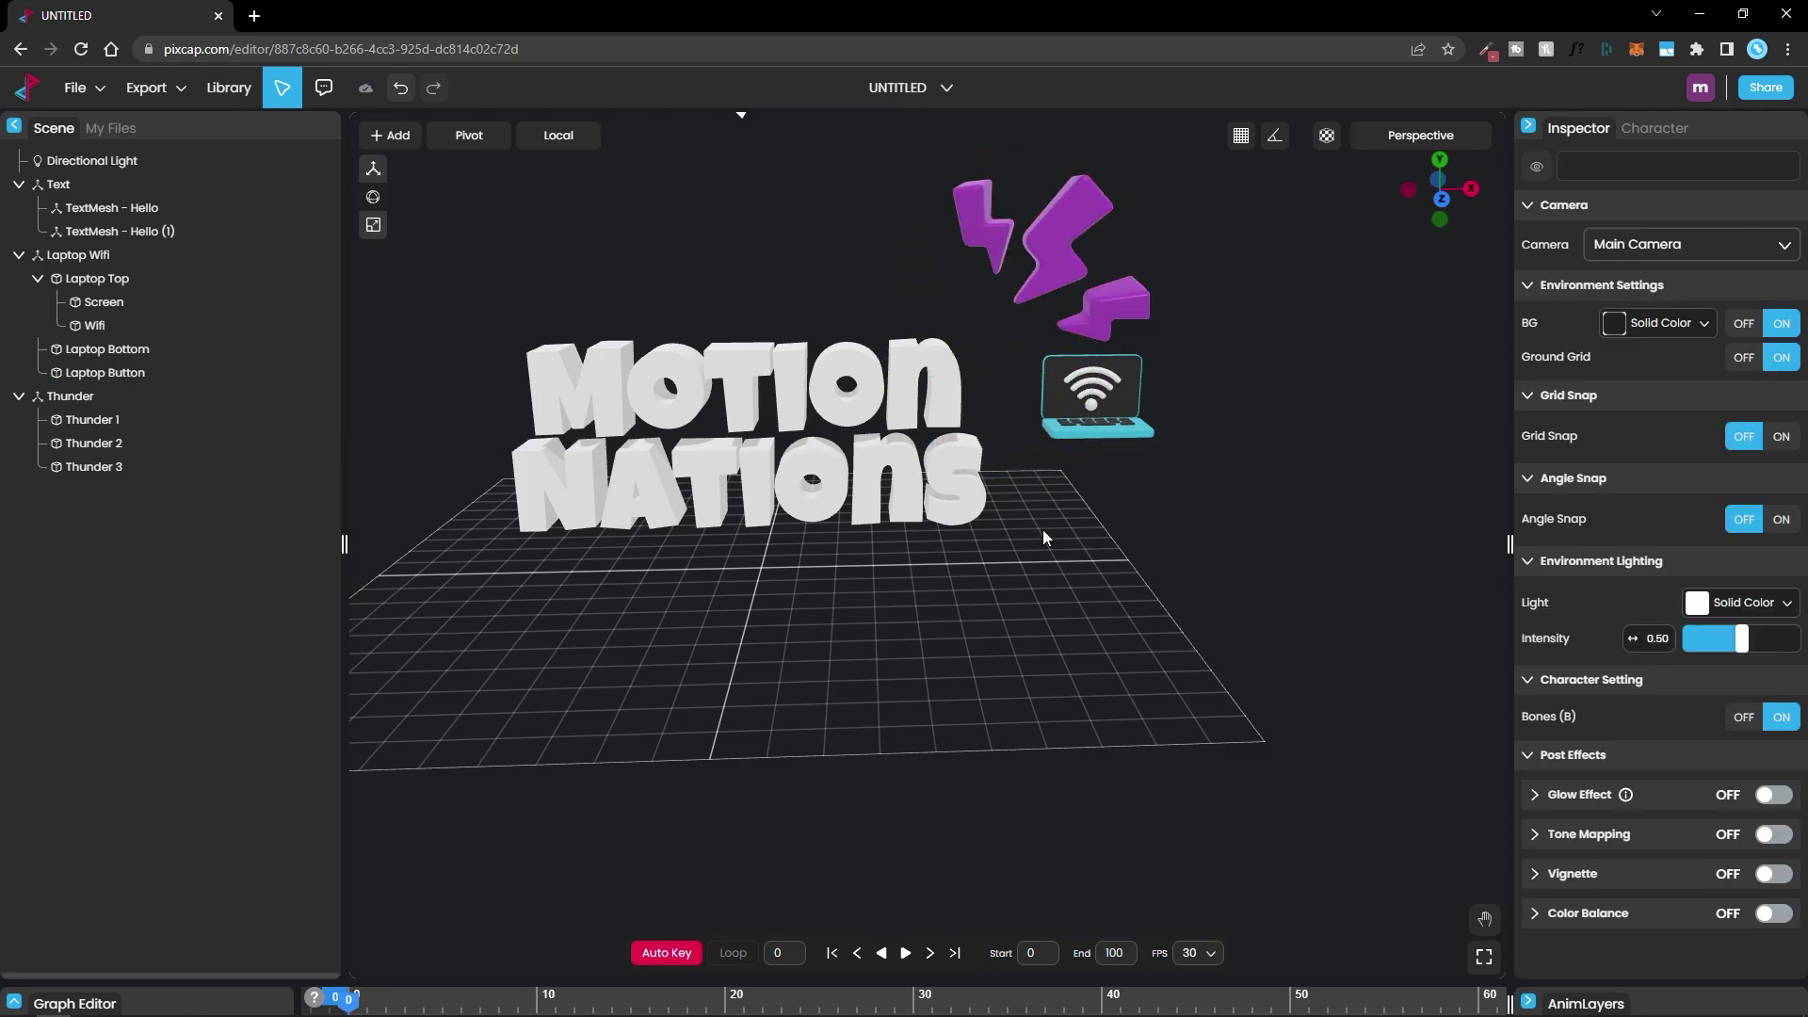
- Search the library's scenes for "edit"
click(230, 87)
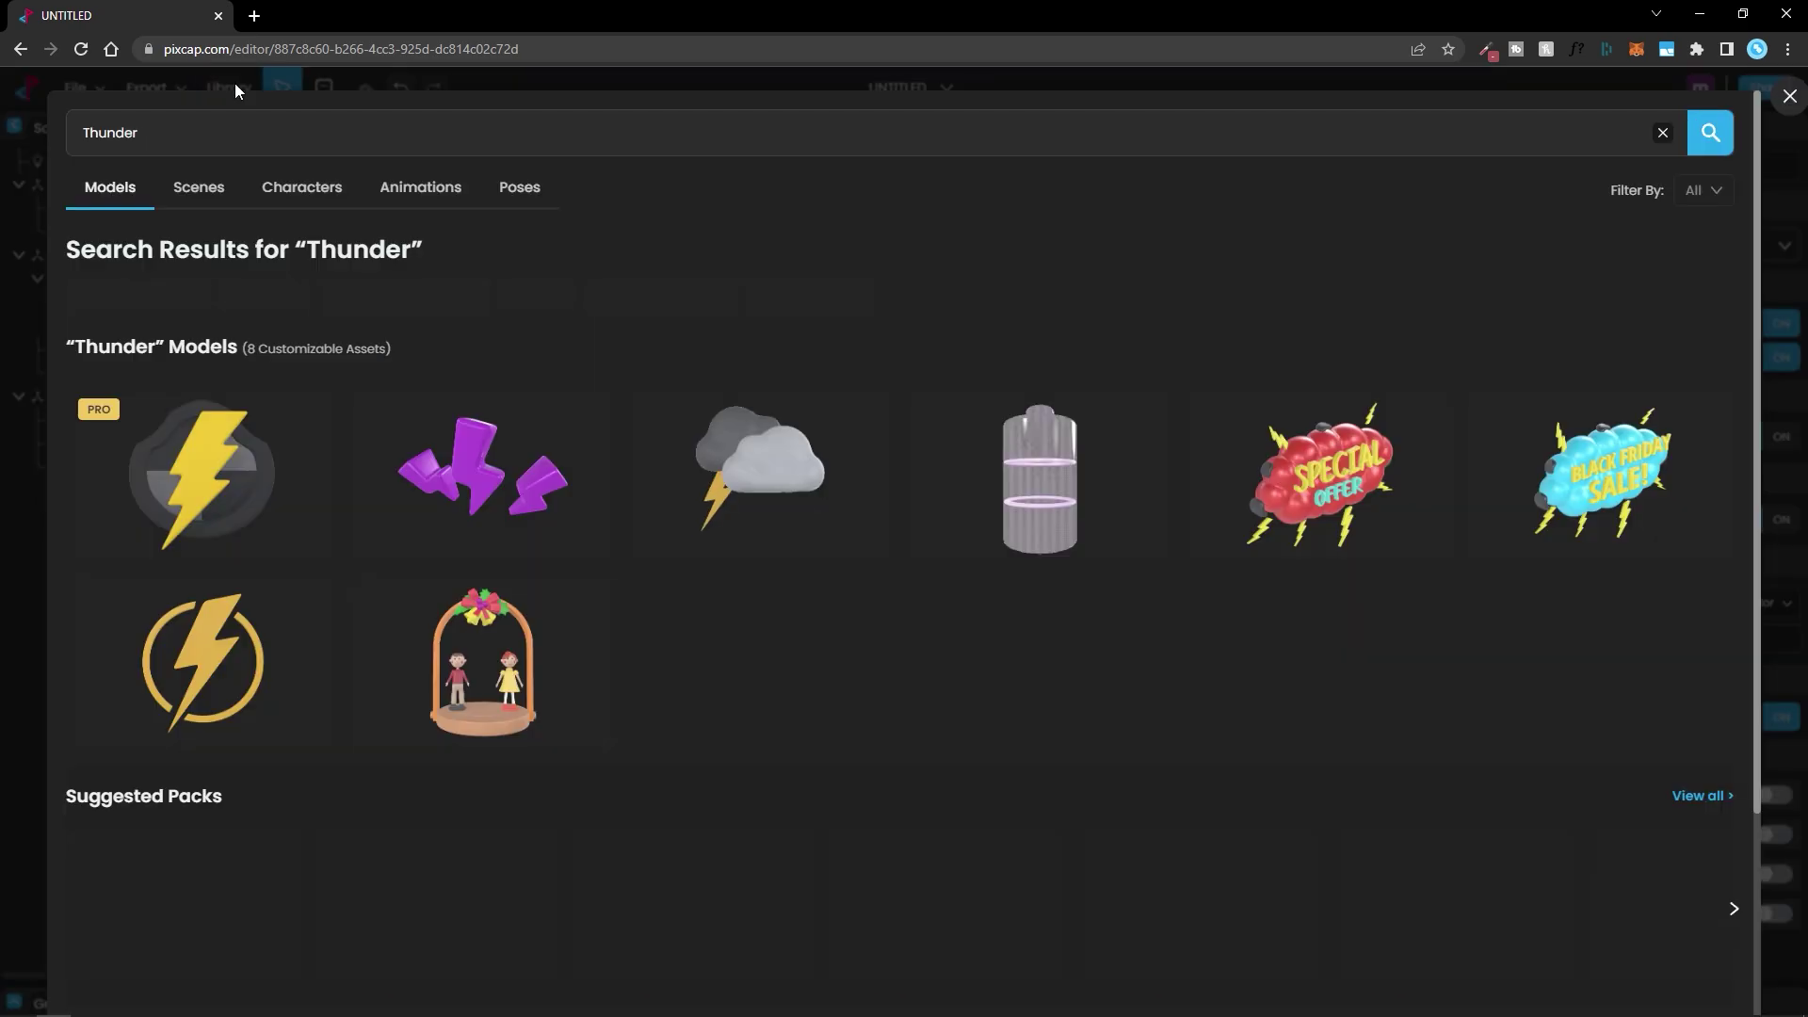
click(188, 186)
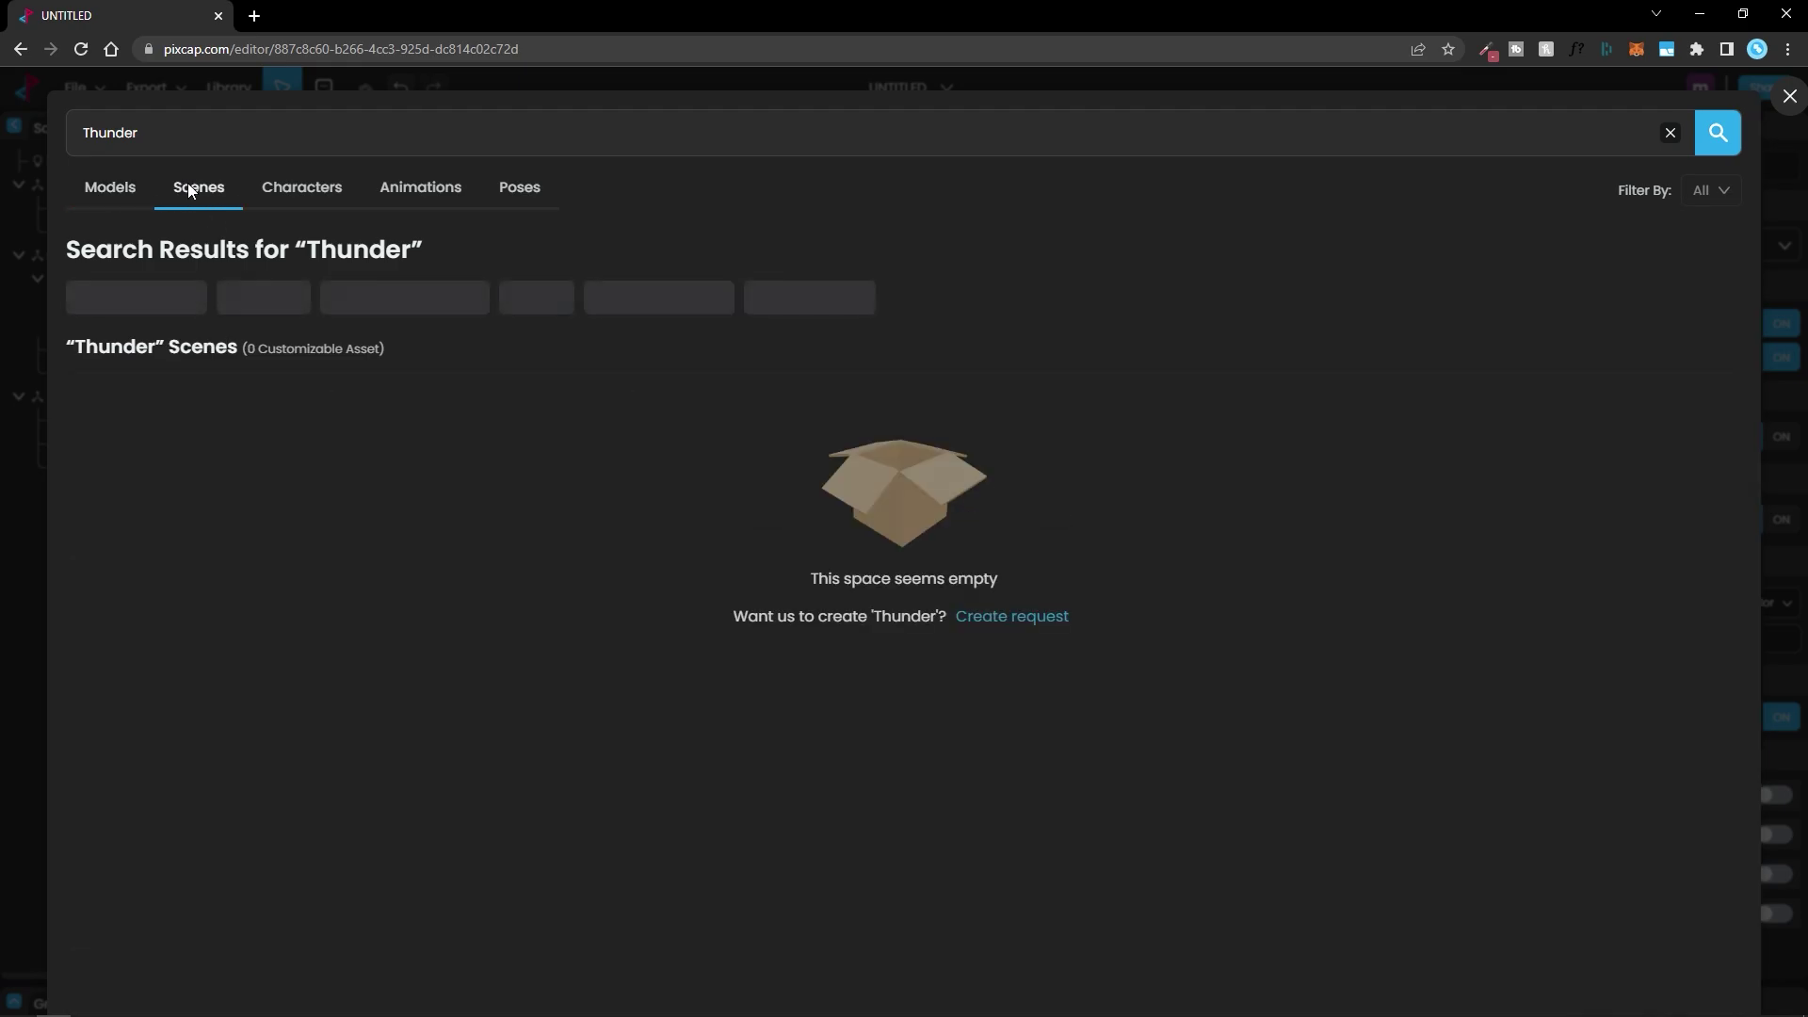
double_click(171, 136)
key(BackSpace)
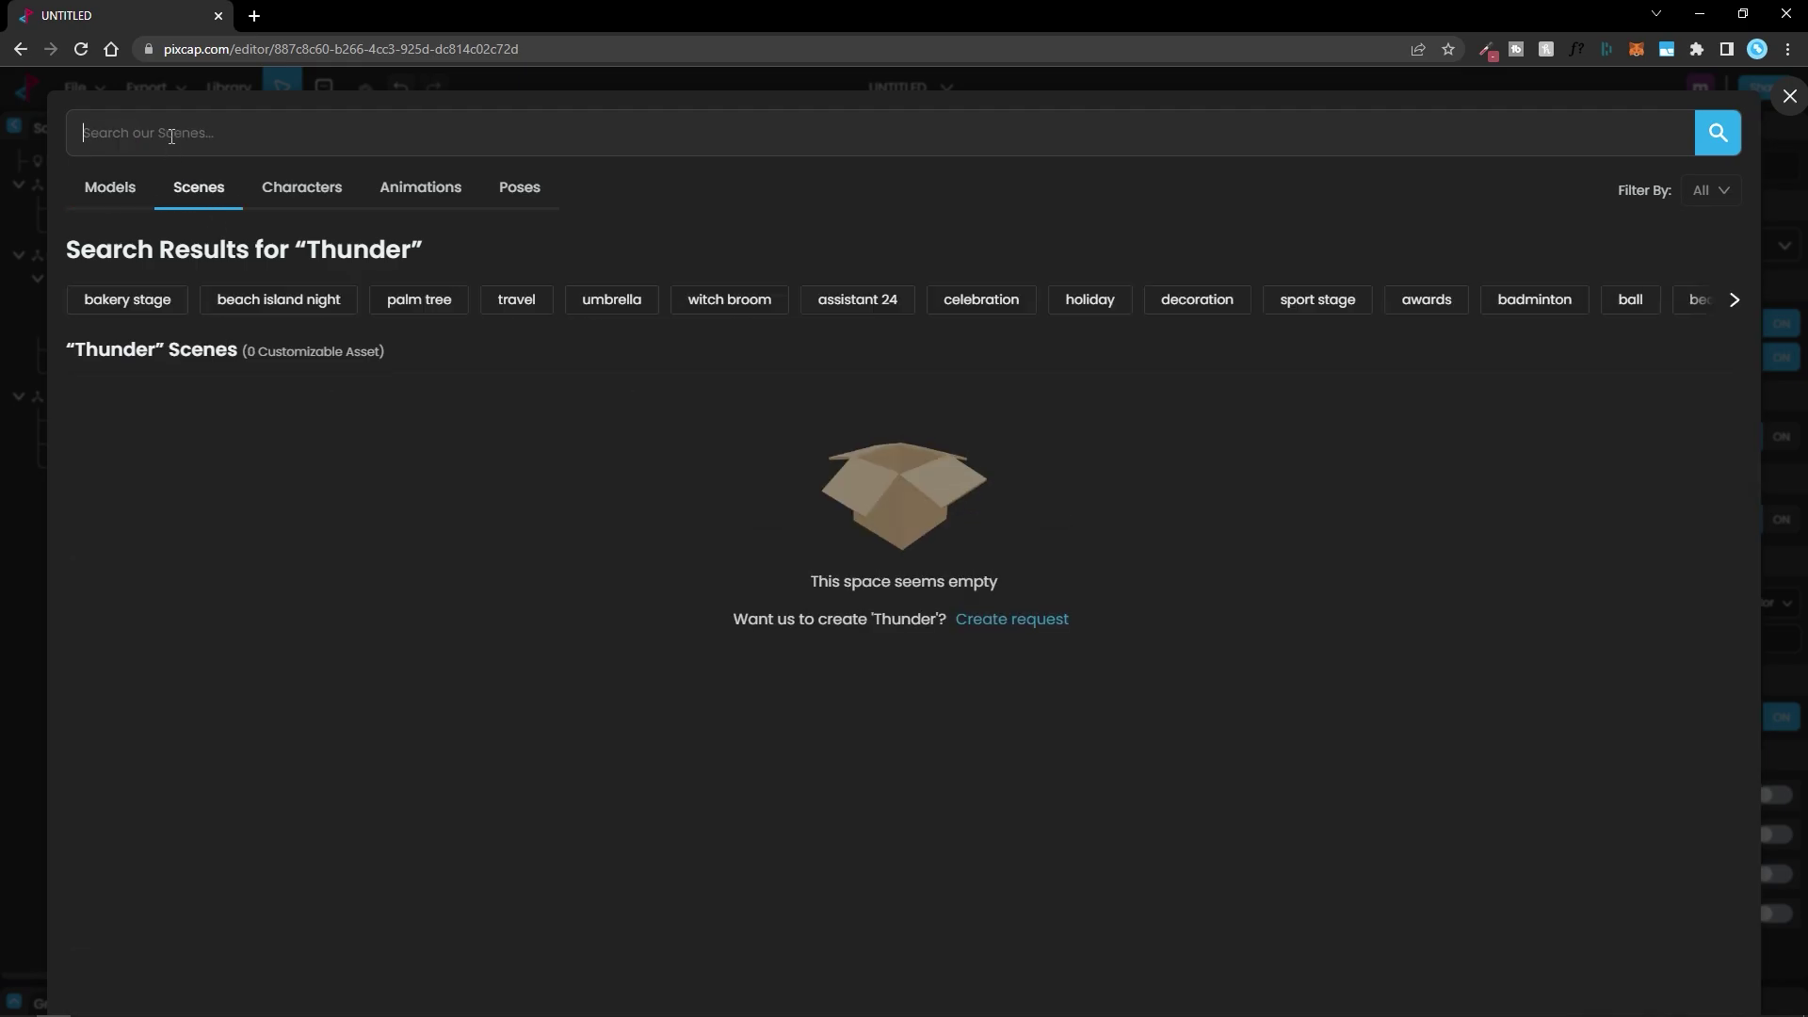
text(ed)
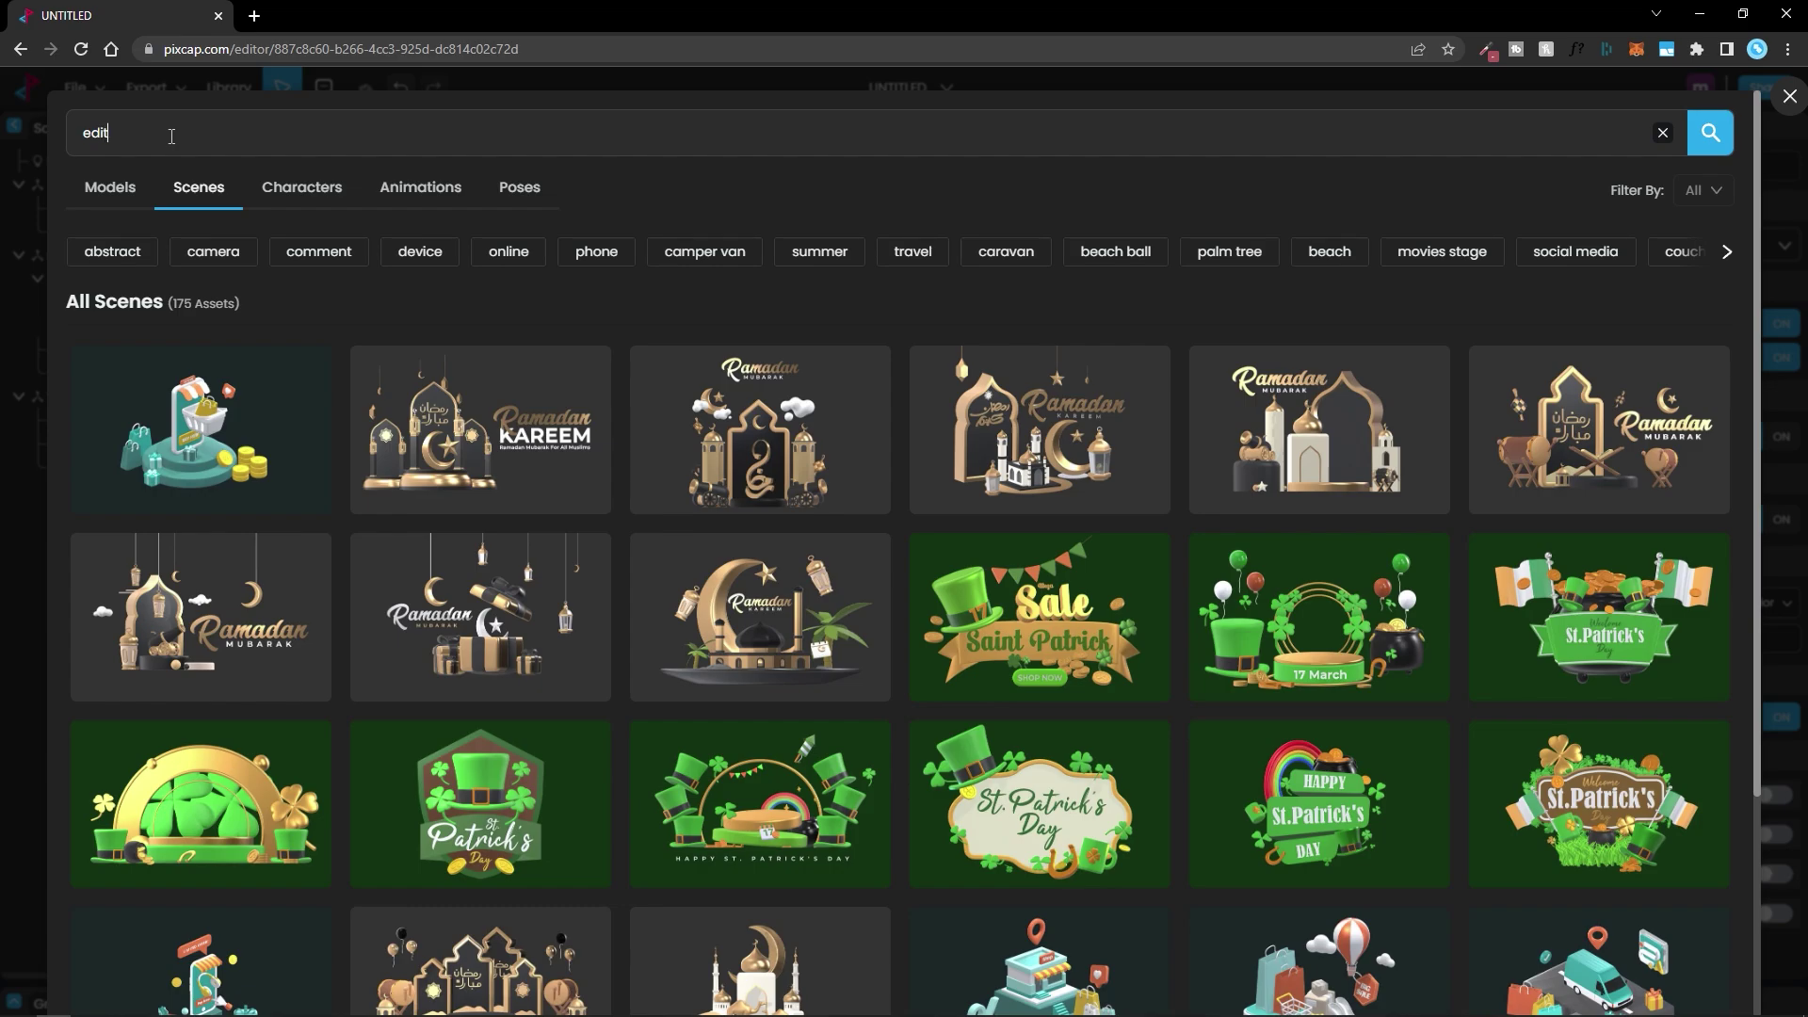
text(it)
key(Return)
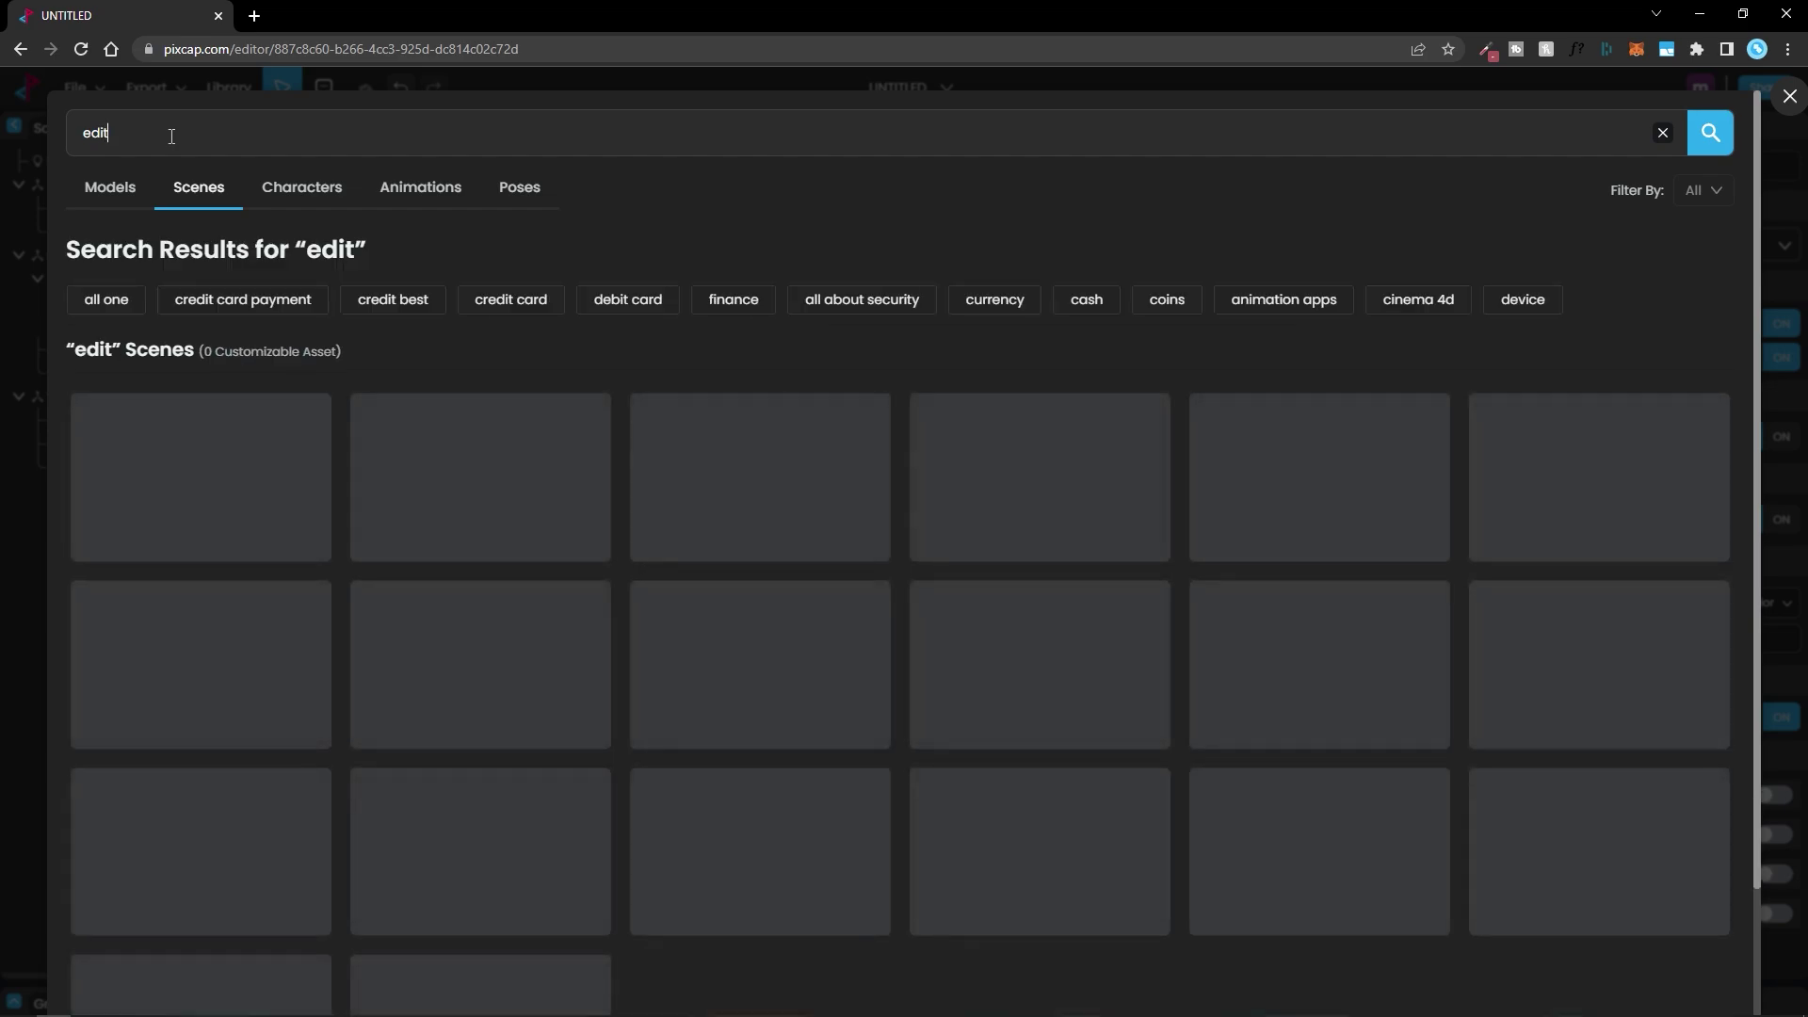
- Import the Retouching Image scene, the blue one with the pink program window and tools bar, from the search results
scroll(659, 452, down, 3)
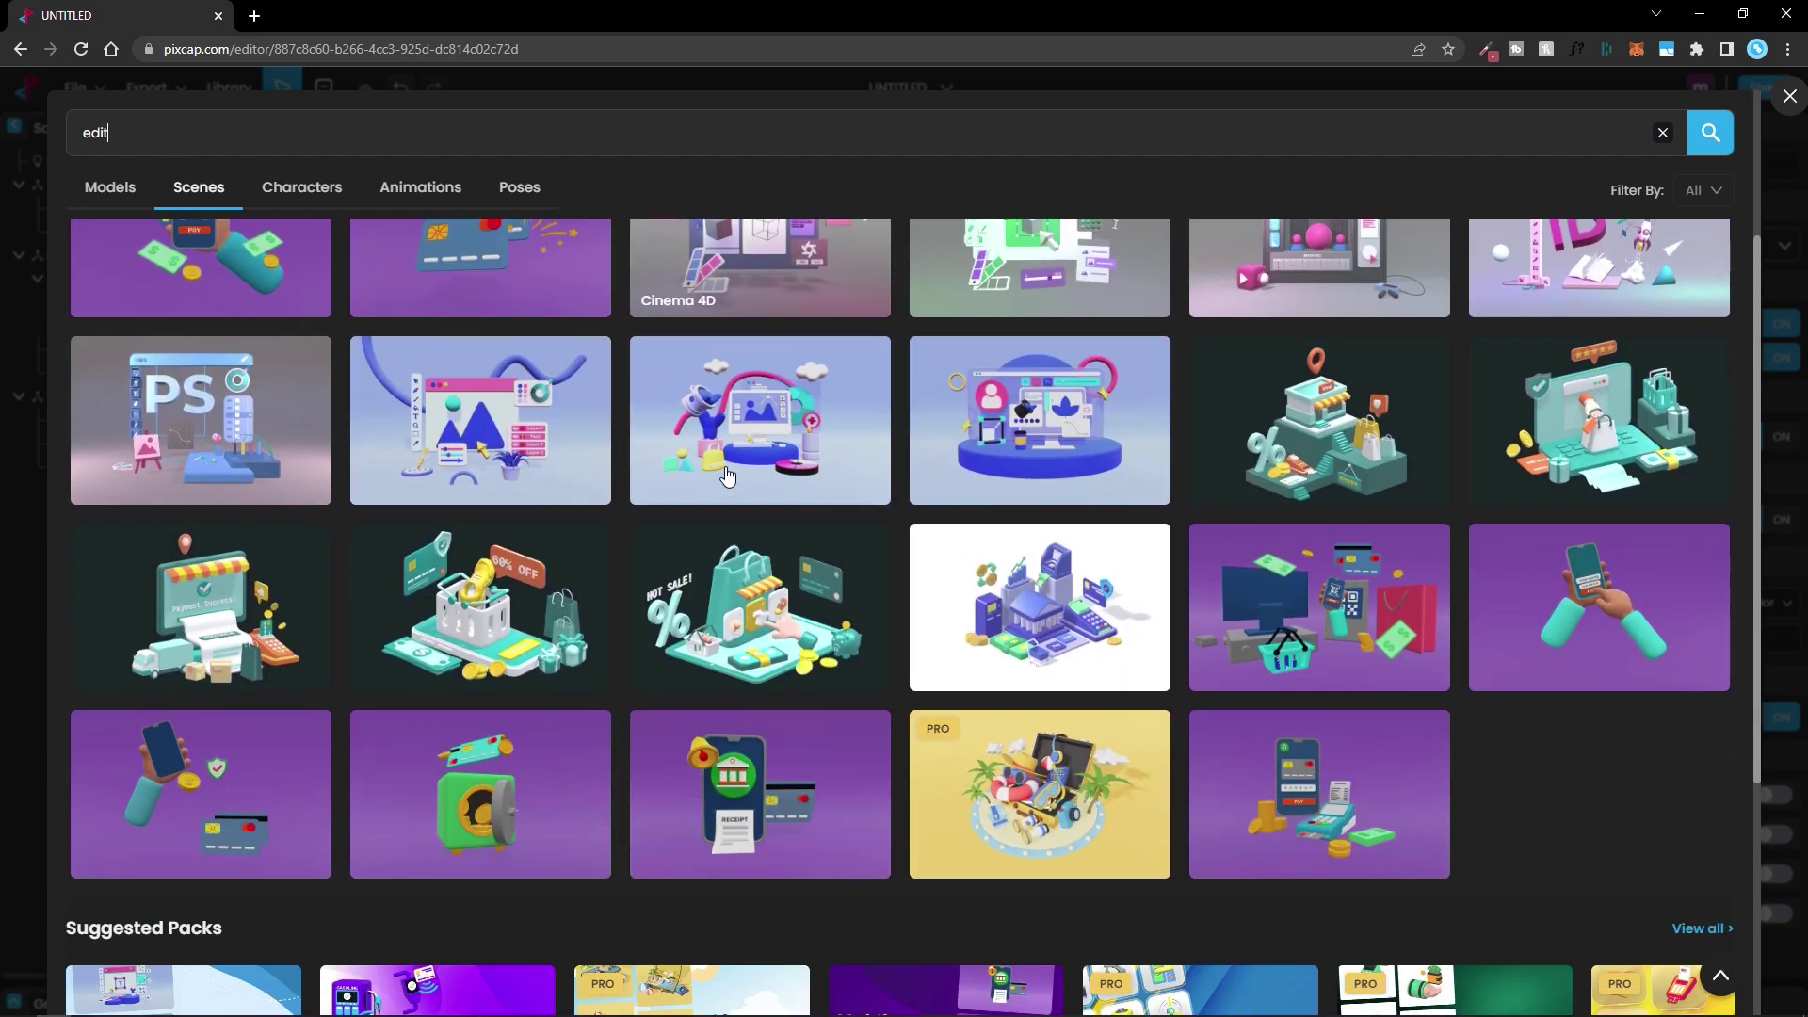
scroll(678, 556, up, 3)
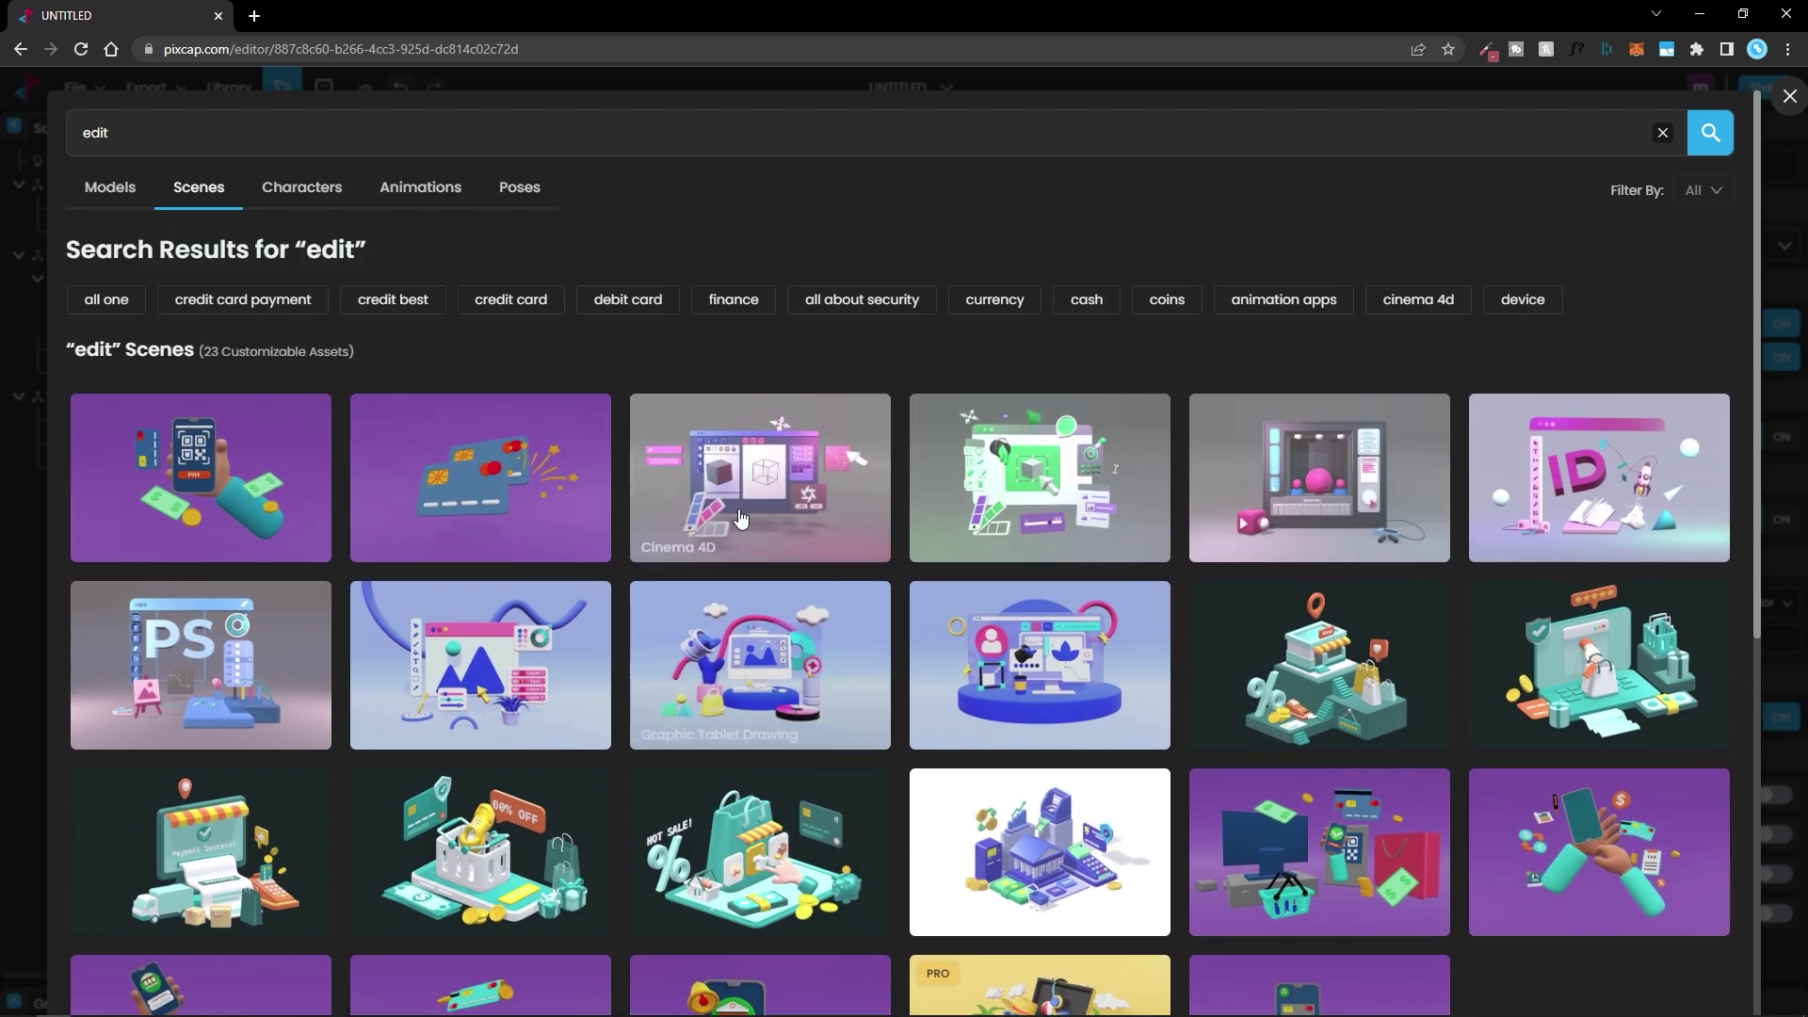
scroll(1198, 524, down, 5)
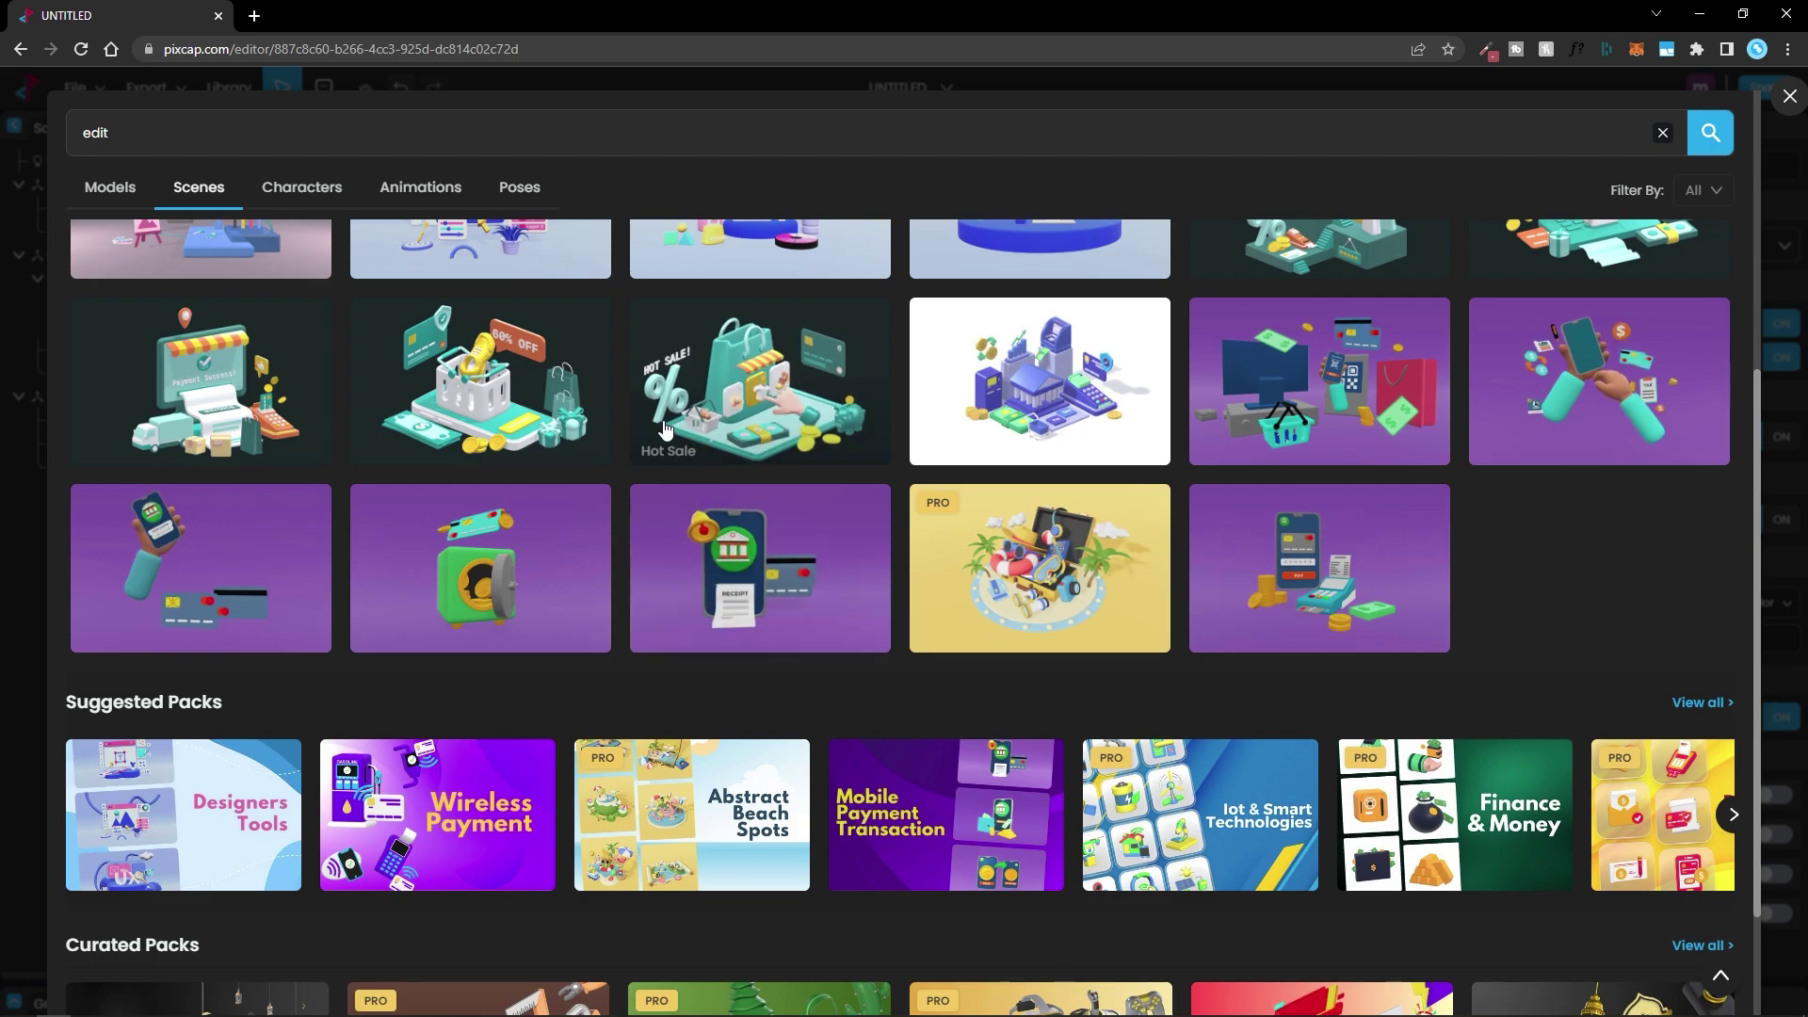
scroll(612, 640, up, 5)
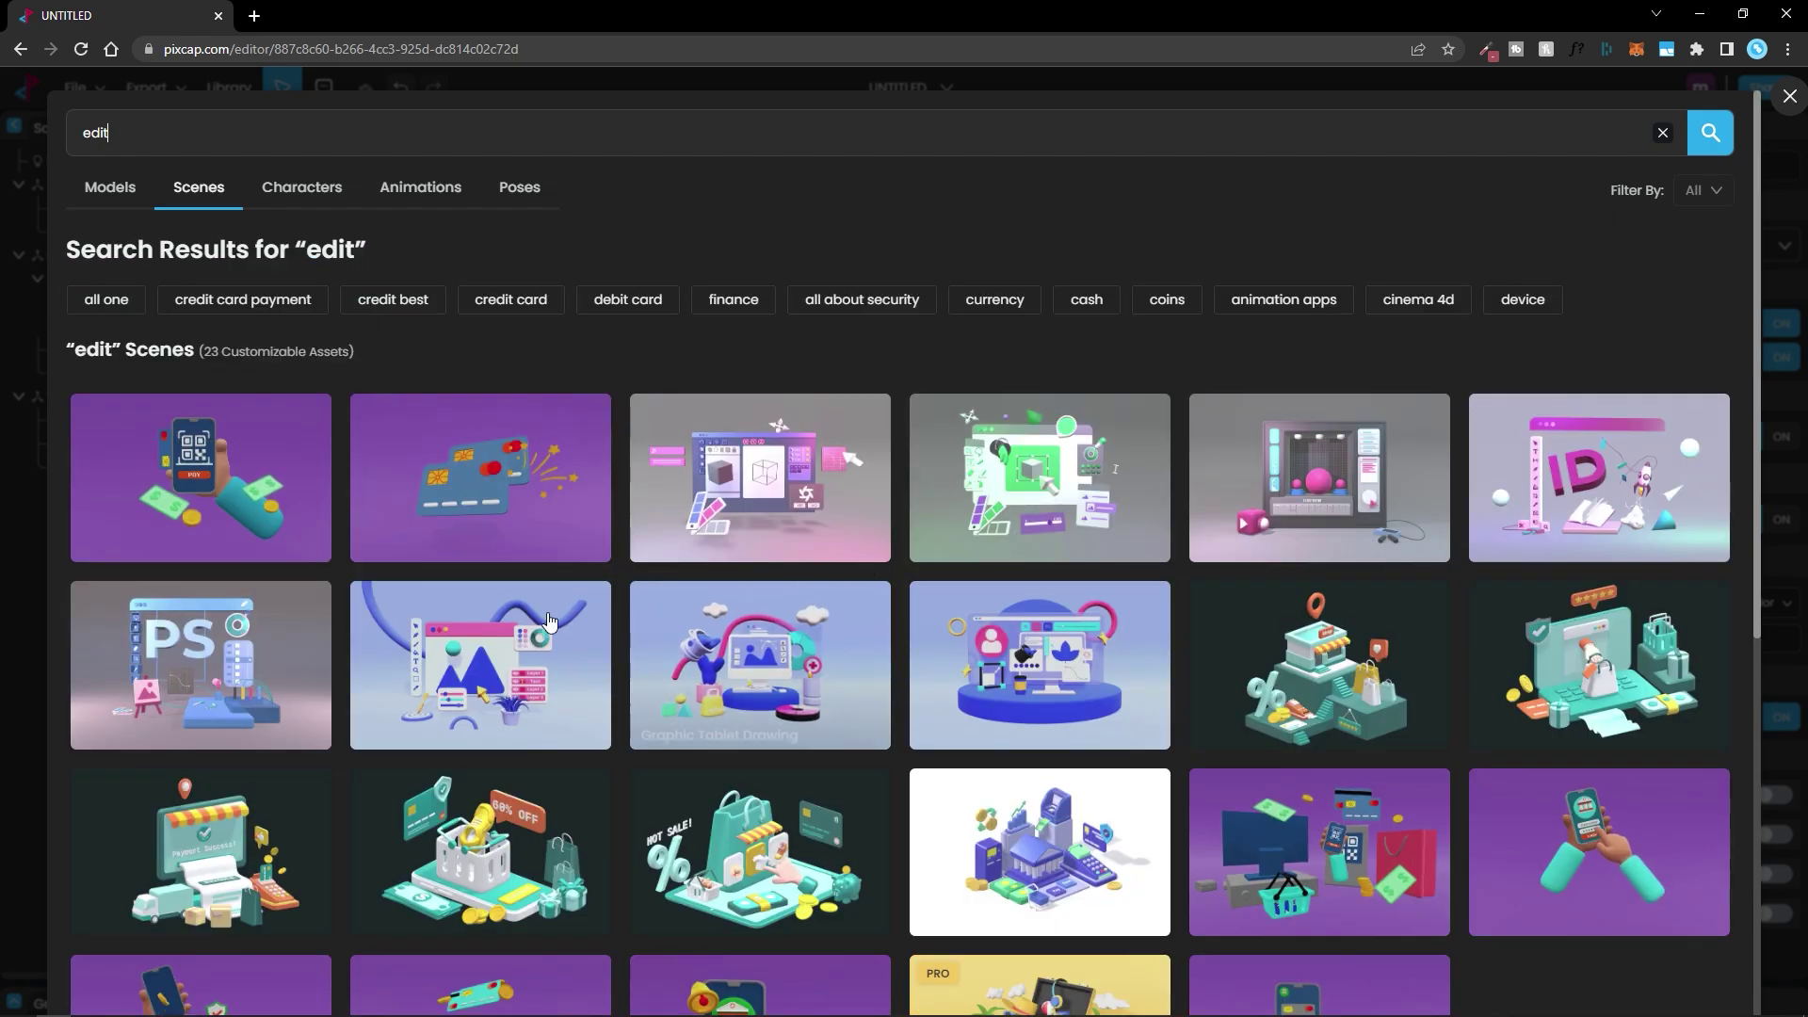
click(492, 690)
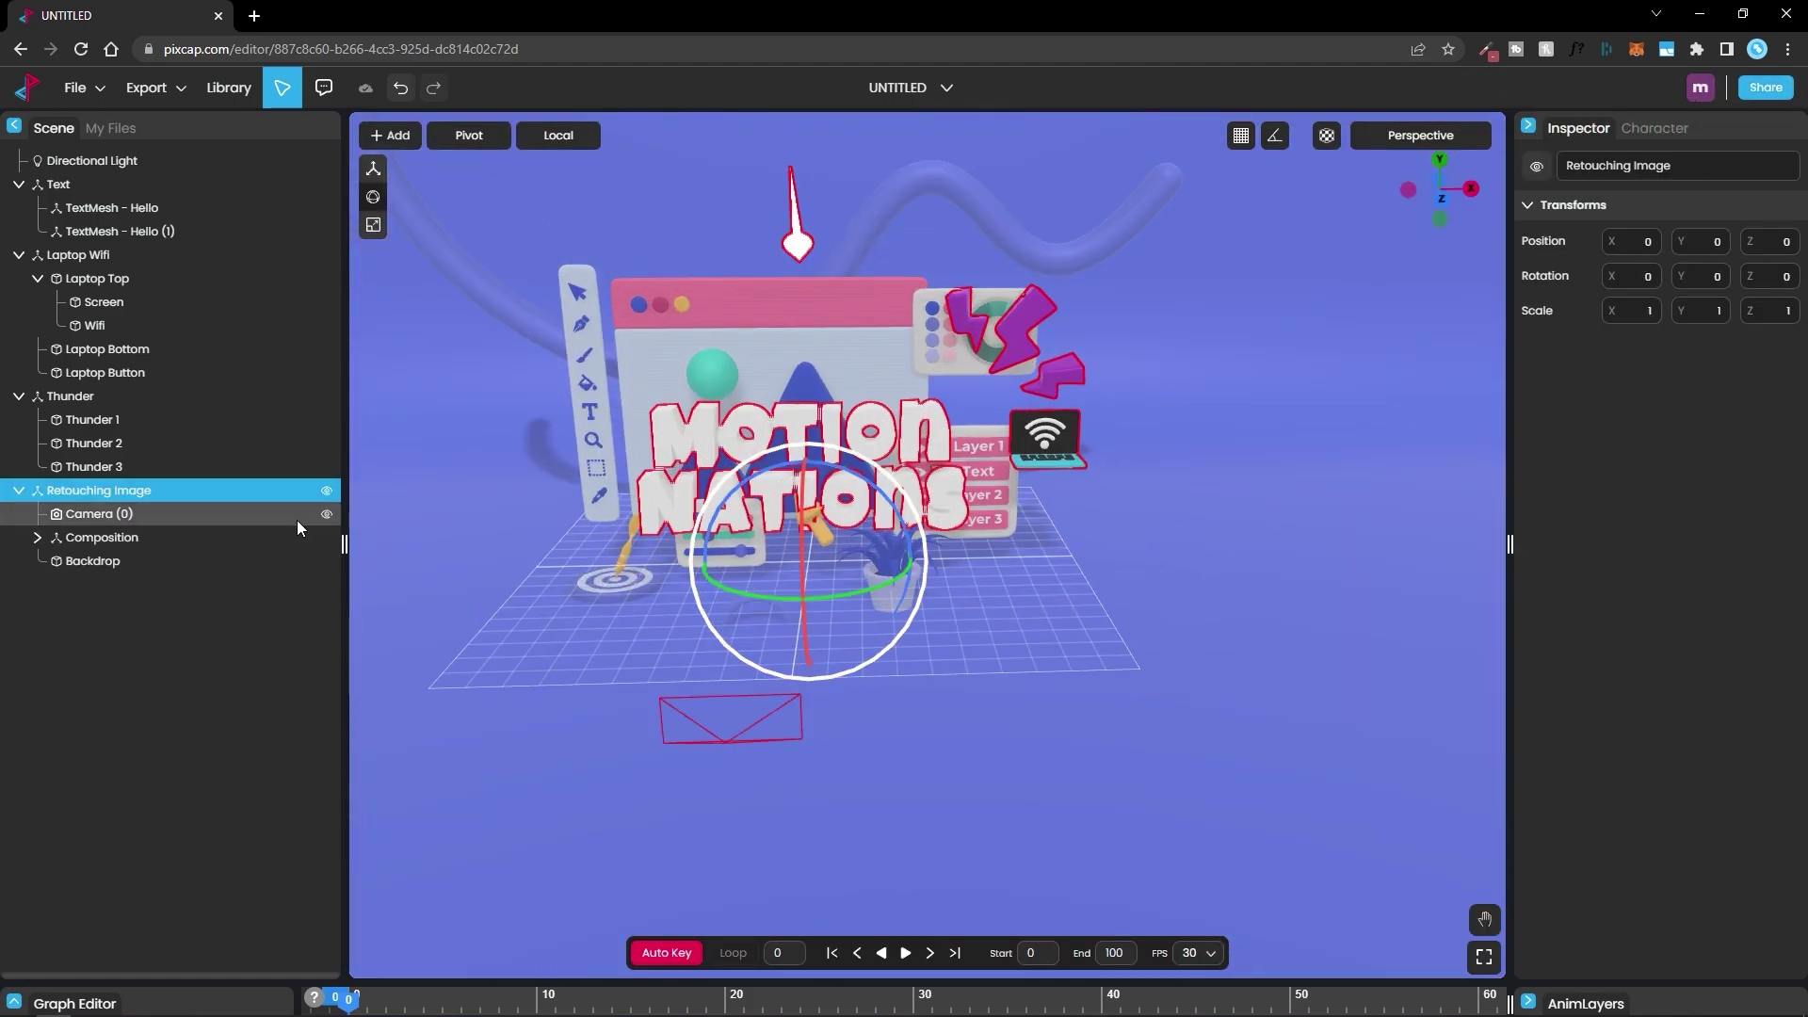
- Expand the imported scene's Composition group and check which objects its Background Shapes, Color Bars Panel and Picker Panel entries represent
click(79, 536)
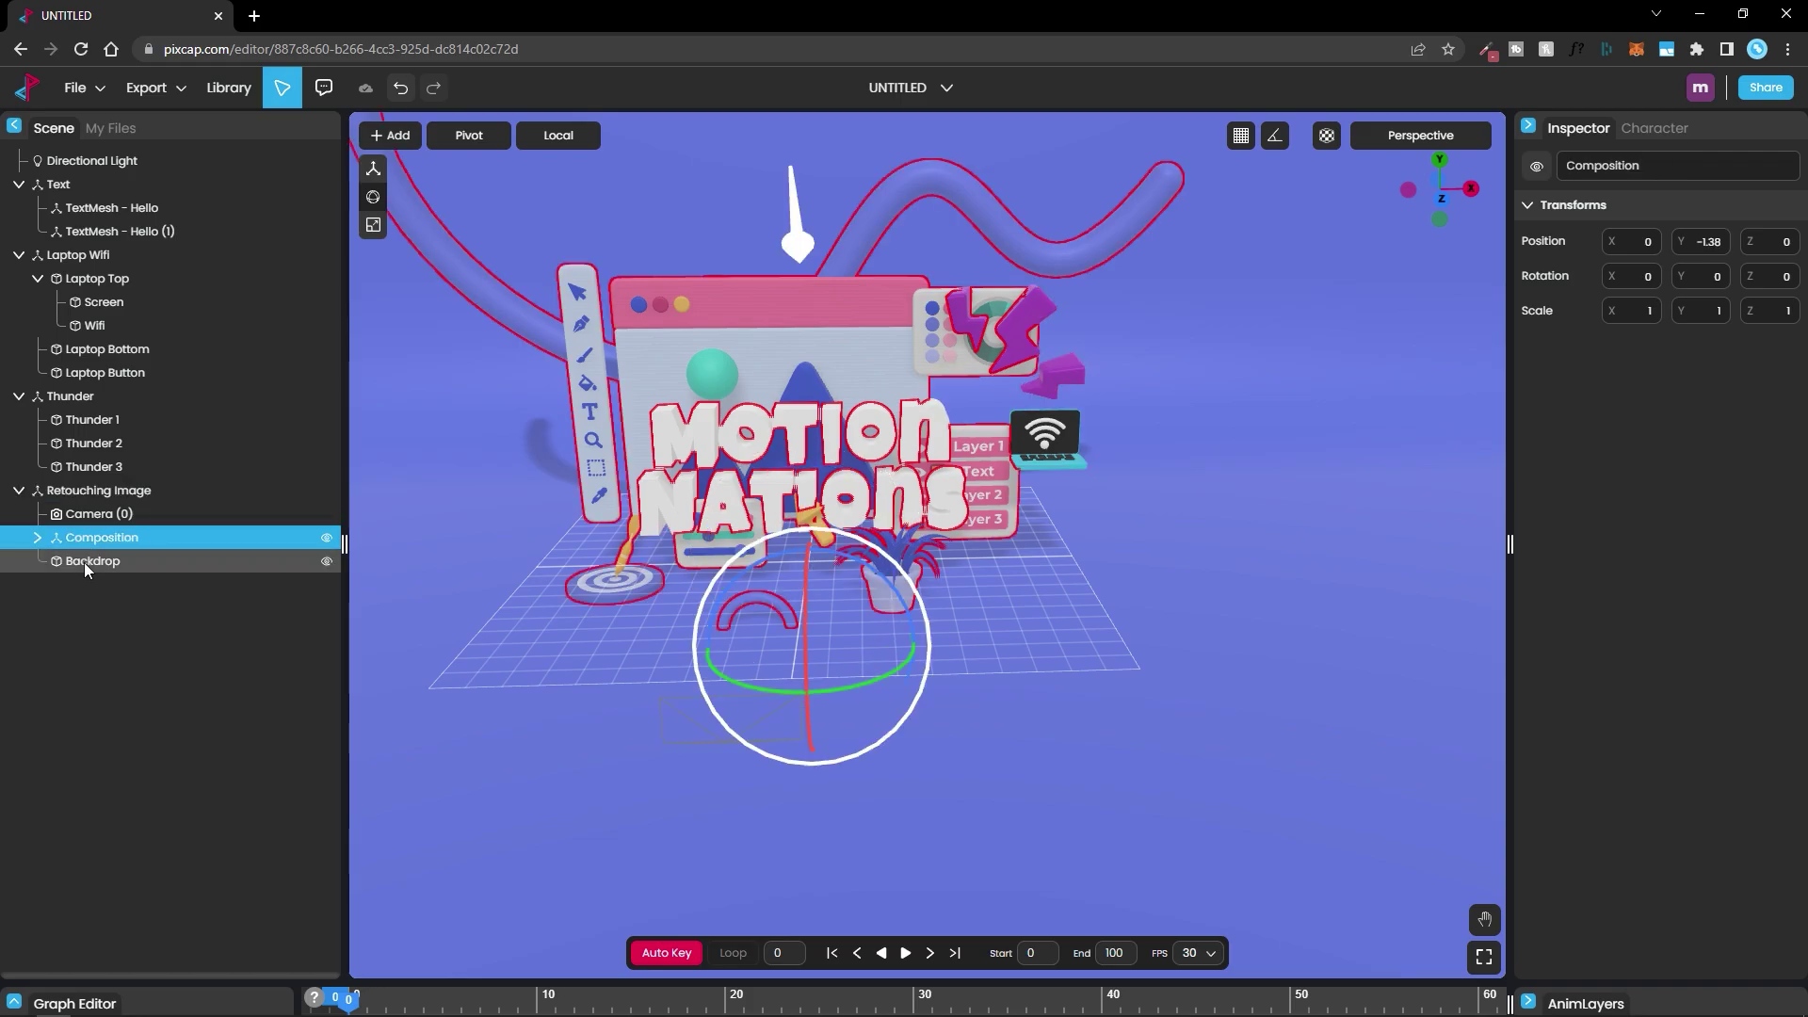
click(83, 562)
click(66, 537)
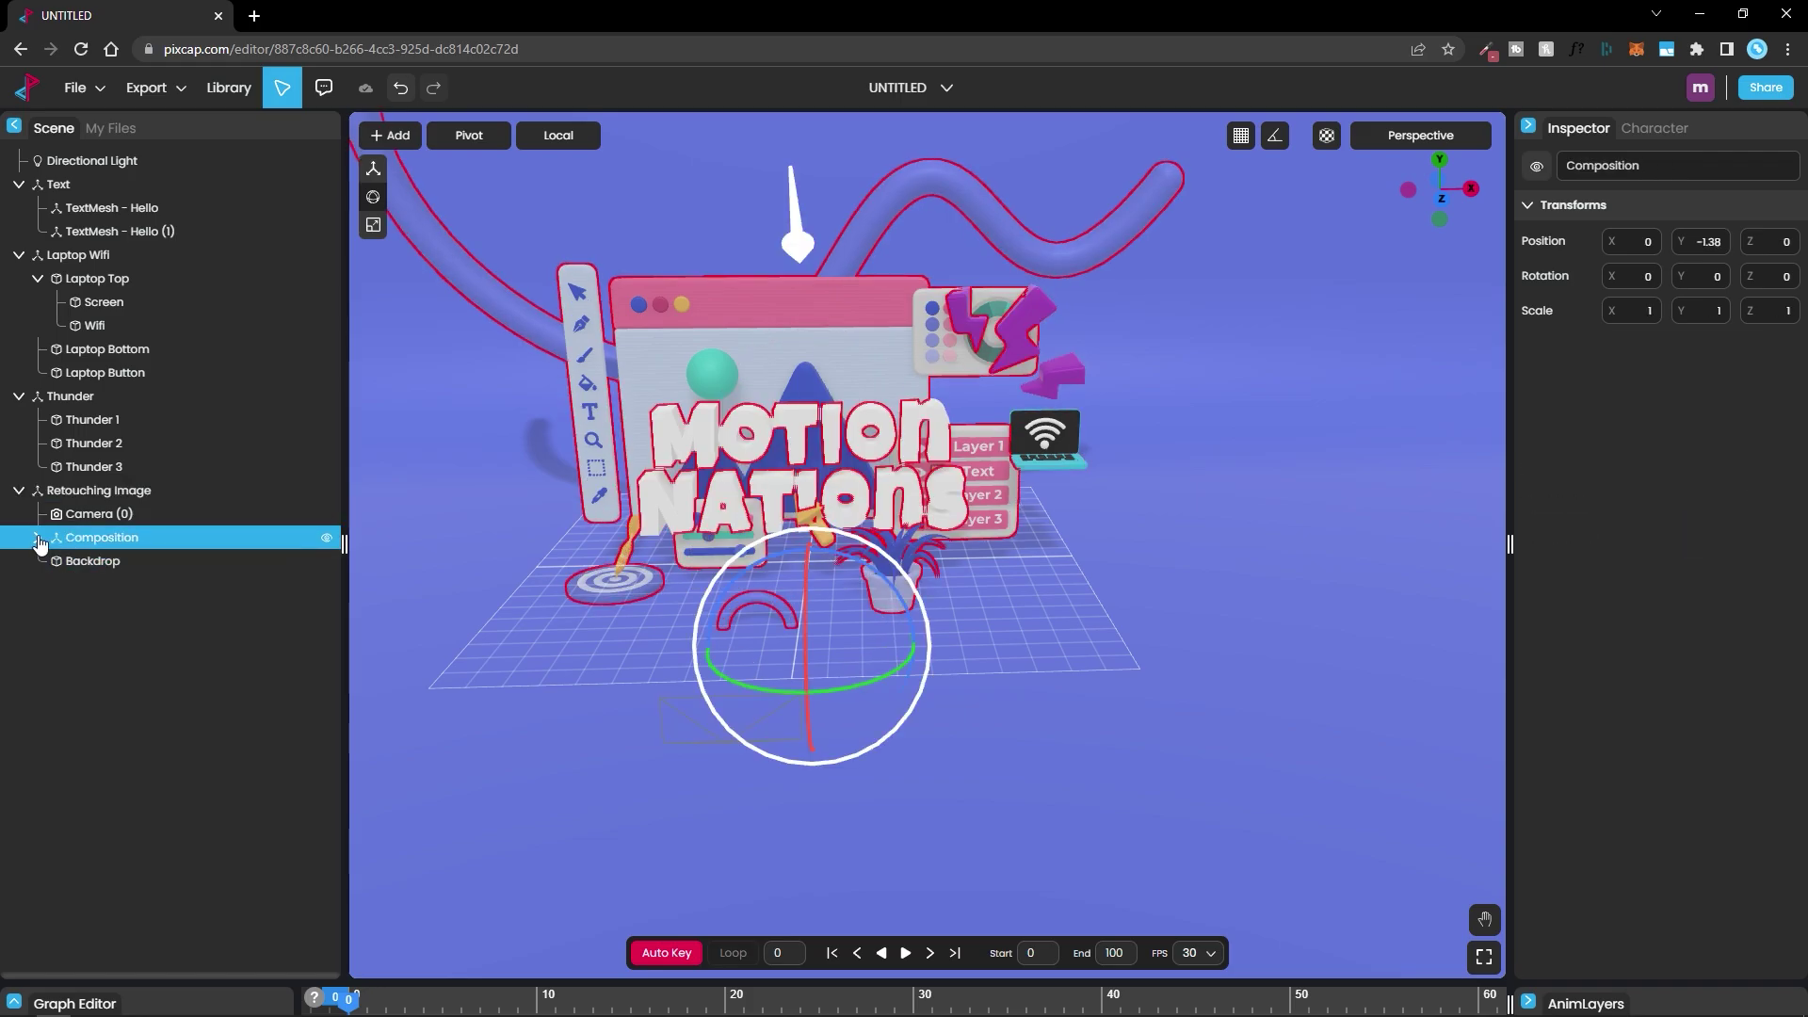
click(38, 538)
click(124, 562)
click(130, 585)
click(118, 610)
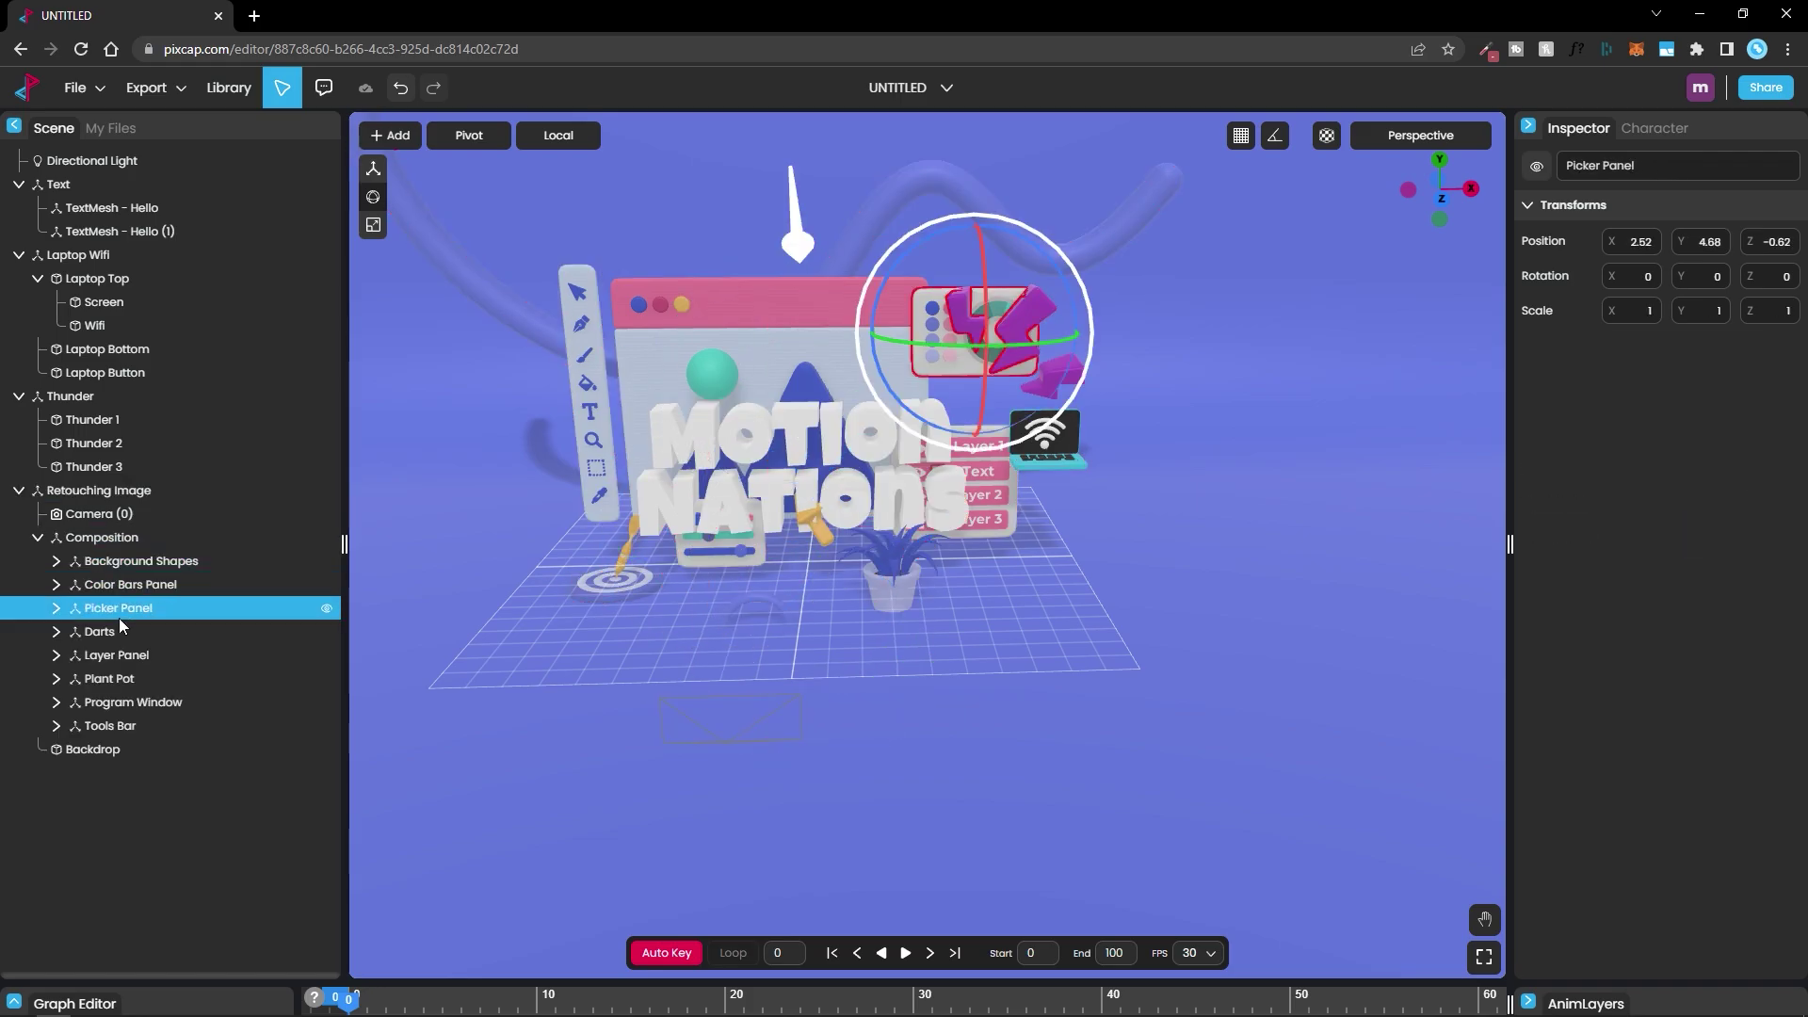
click(444, 252)
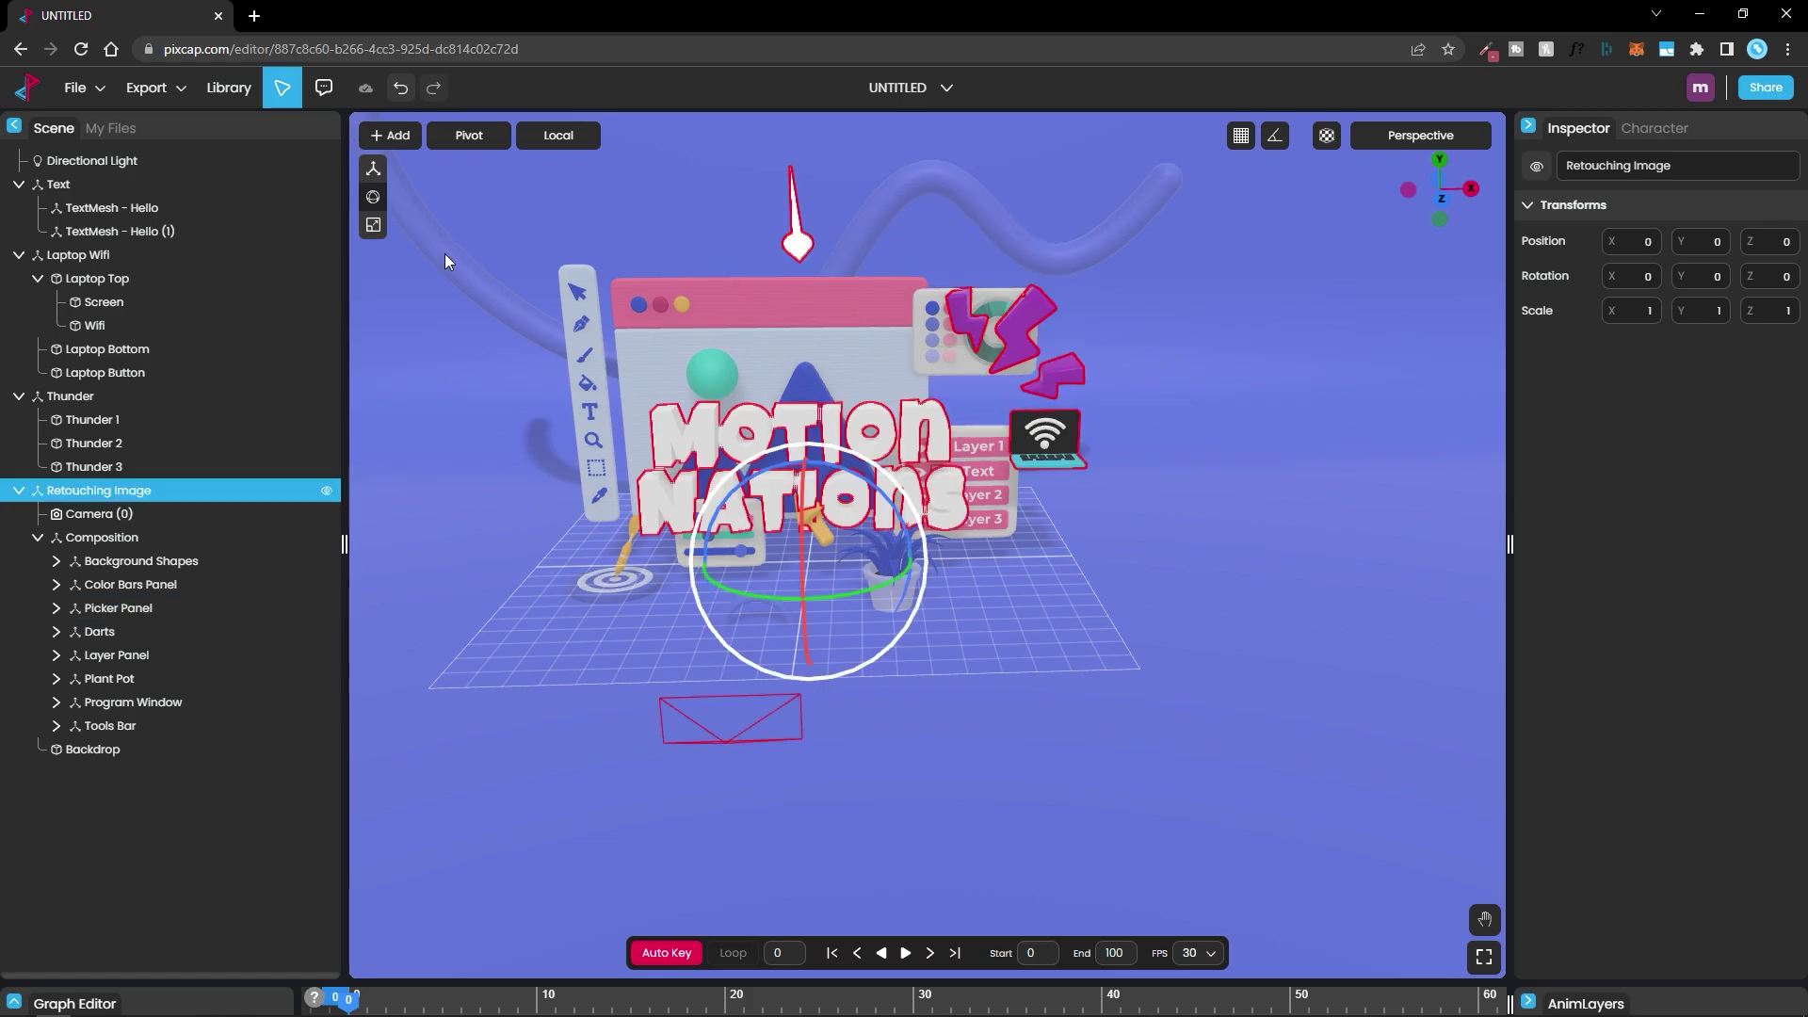
- Delete the Background Shapes group with the curved tubes from the Composition
click(539, 297)
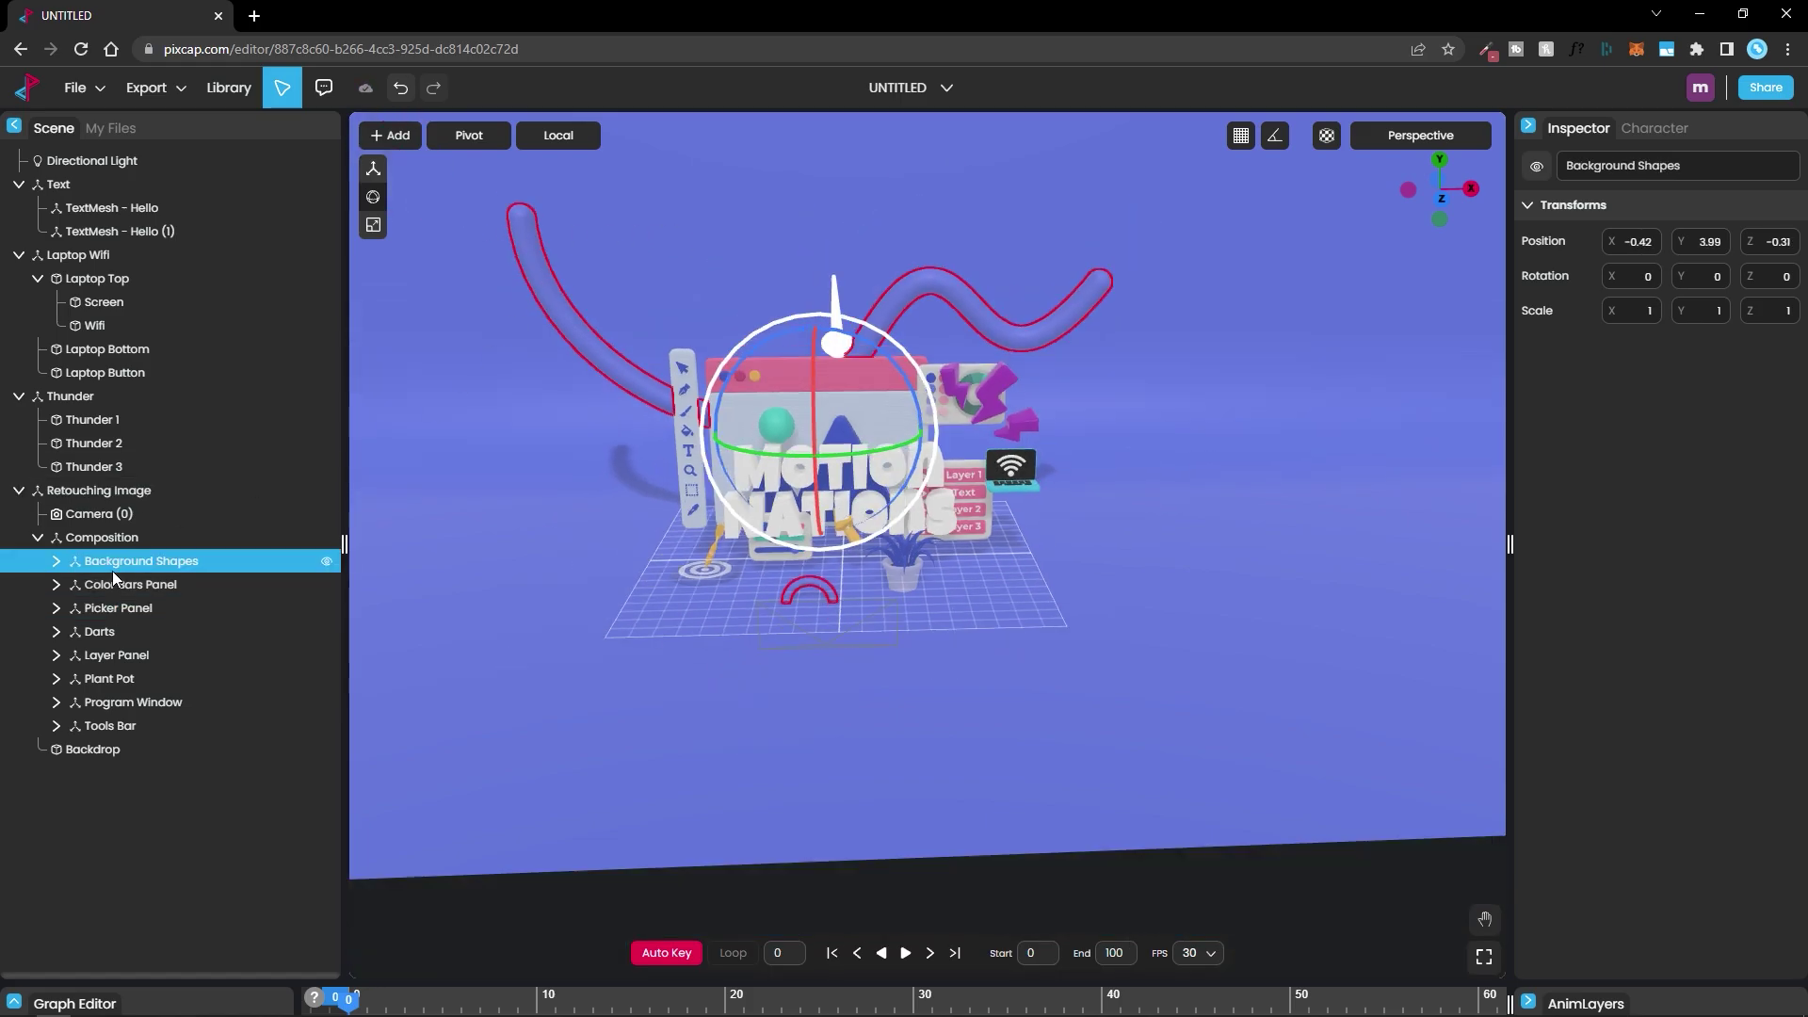
right_click(148, 563)
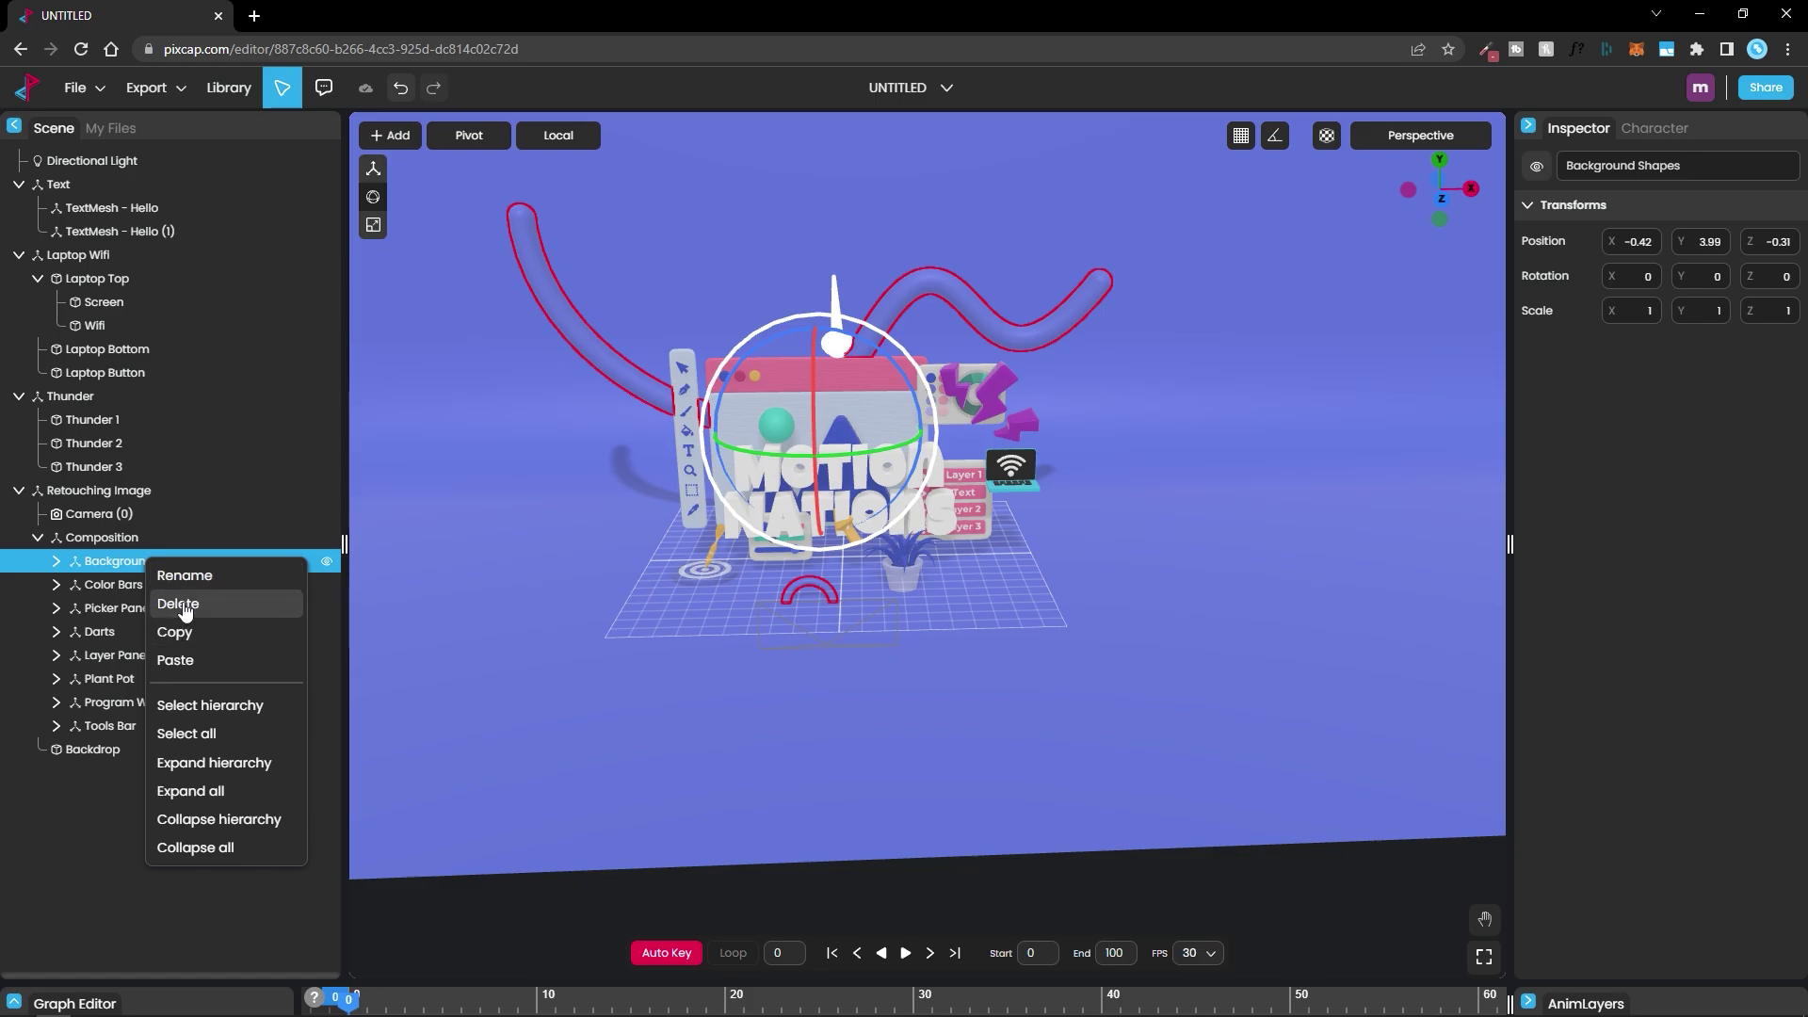
click(182, 600)
- Delete the whole Darts group, including the arrow and the target, from the Composition
click(719, 572)
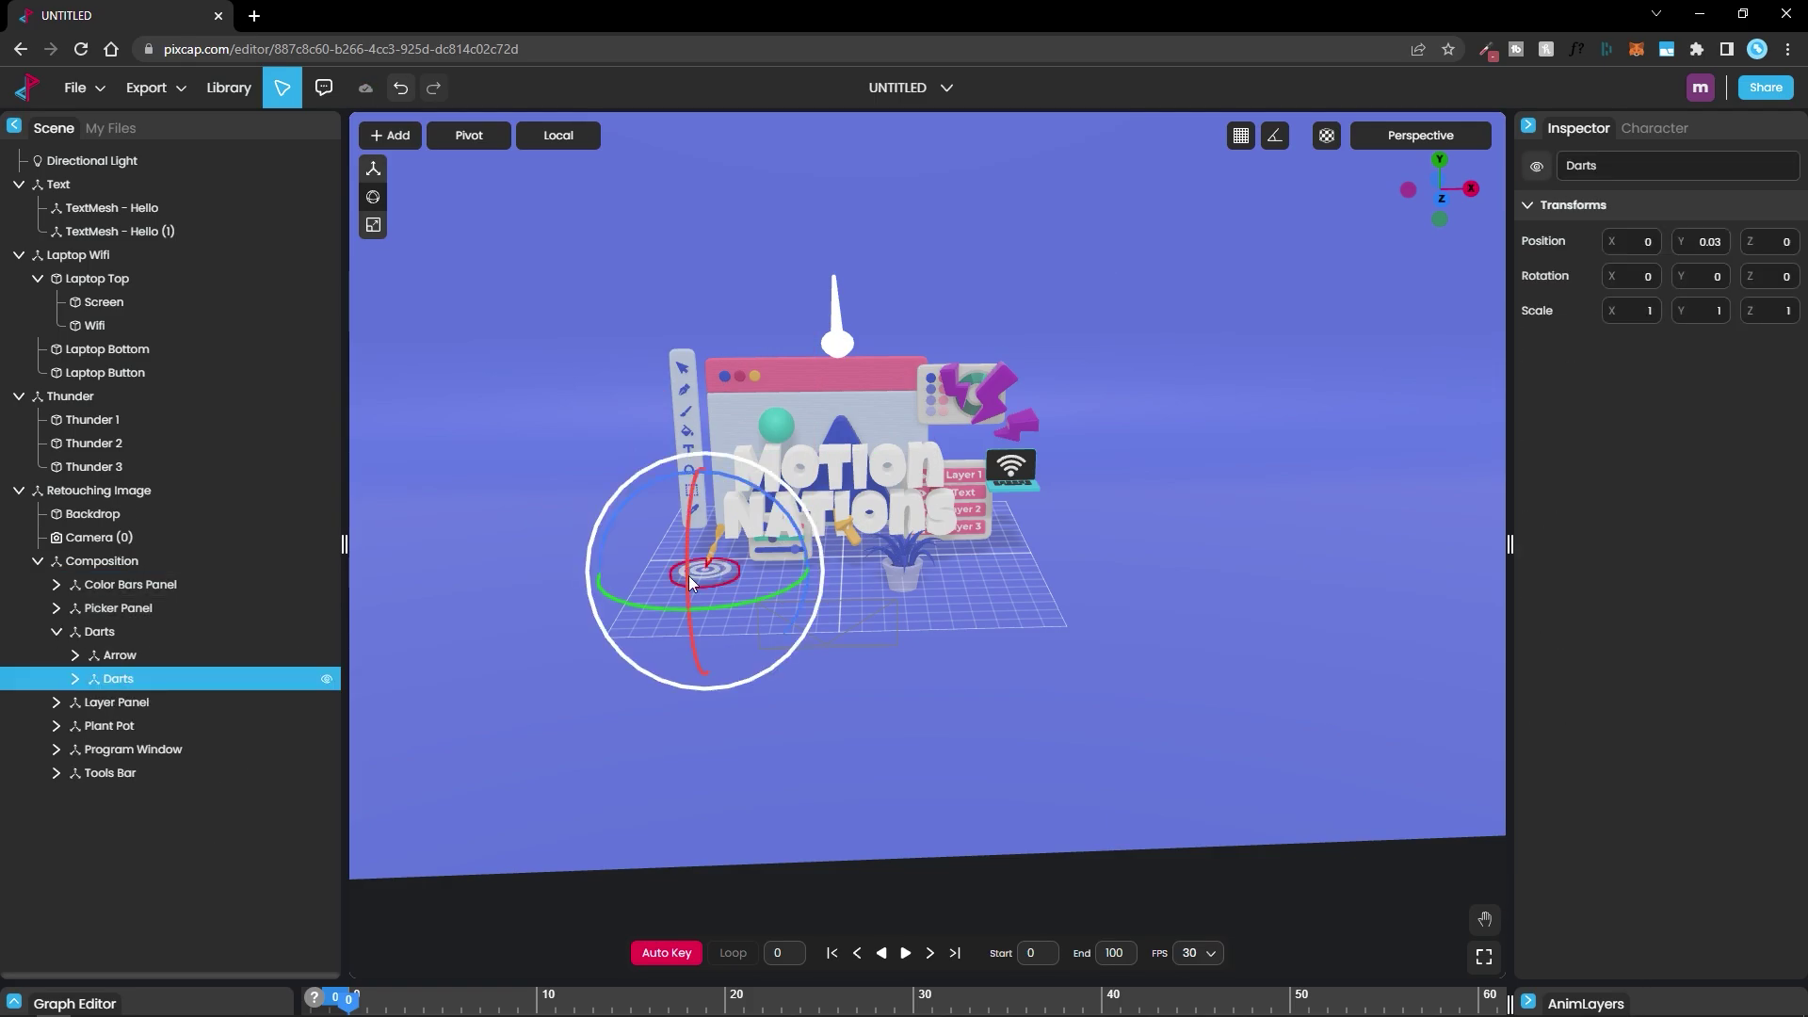
click(98, 631)
right_click(99, 631)
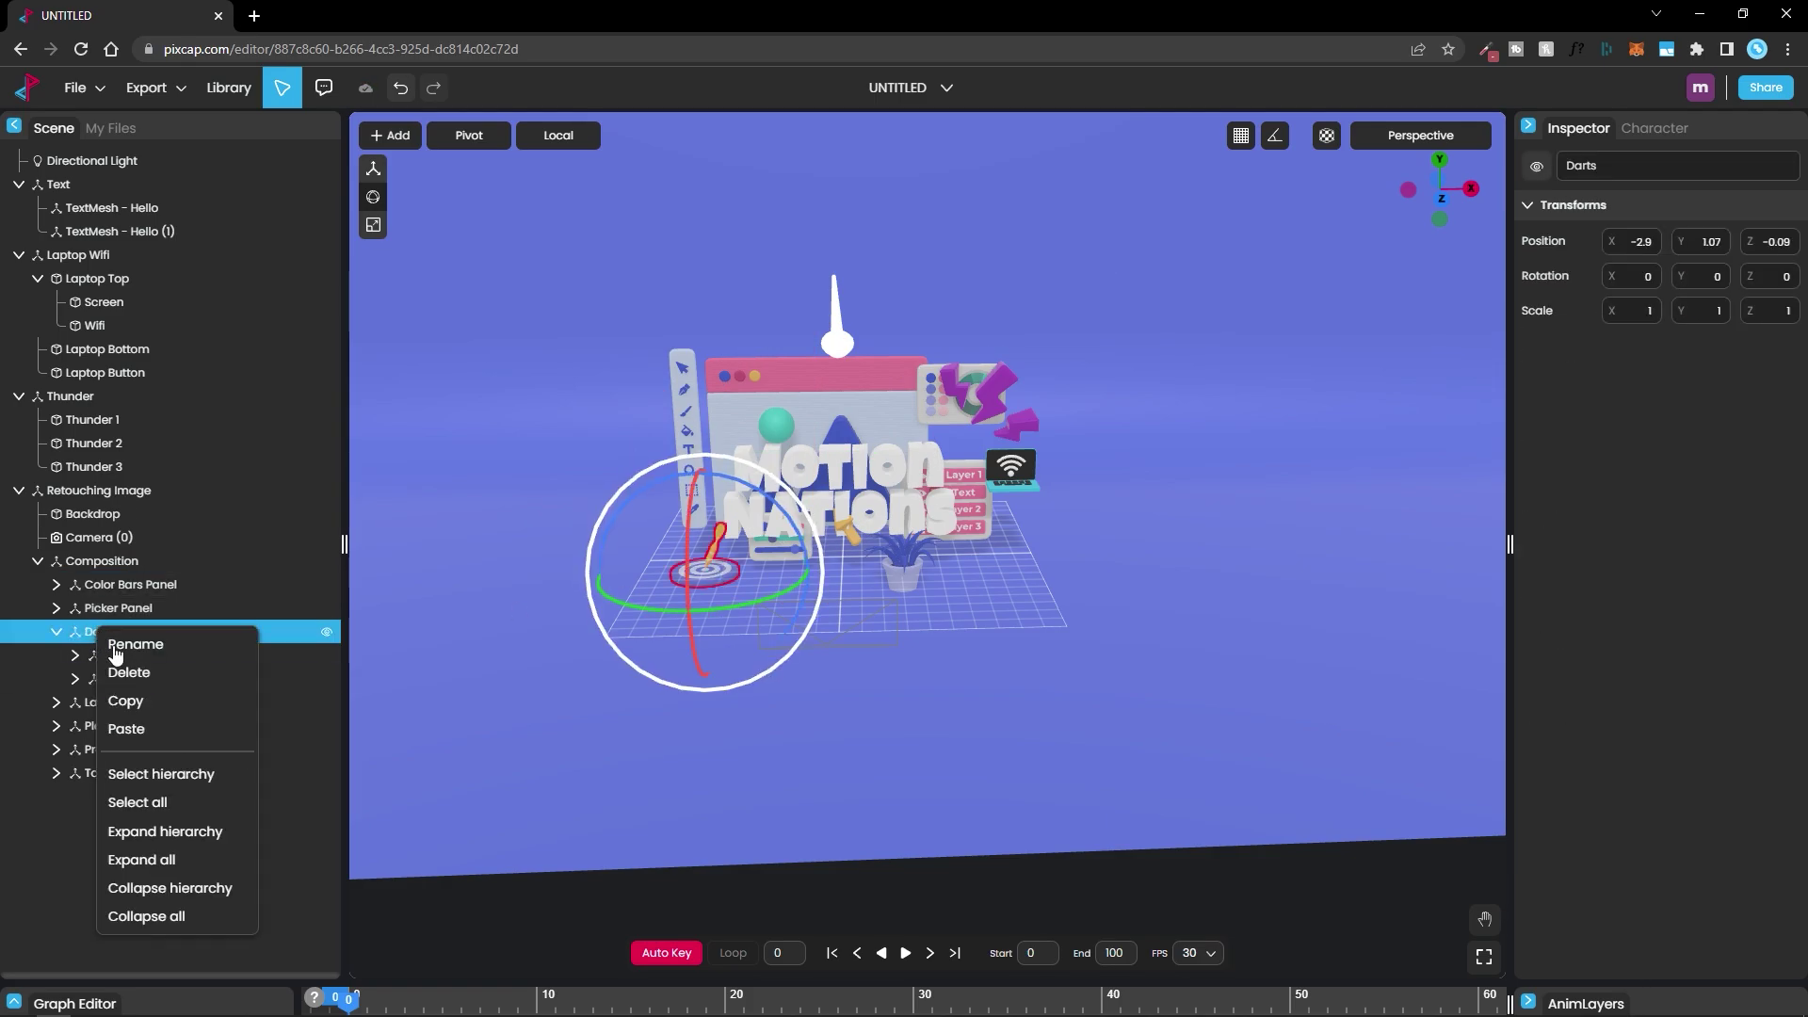
click(126, 671)
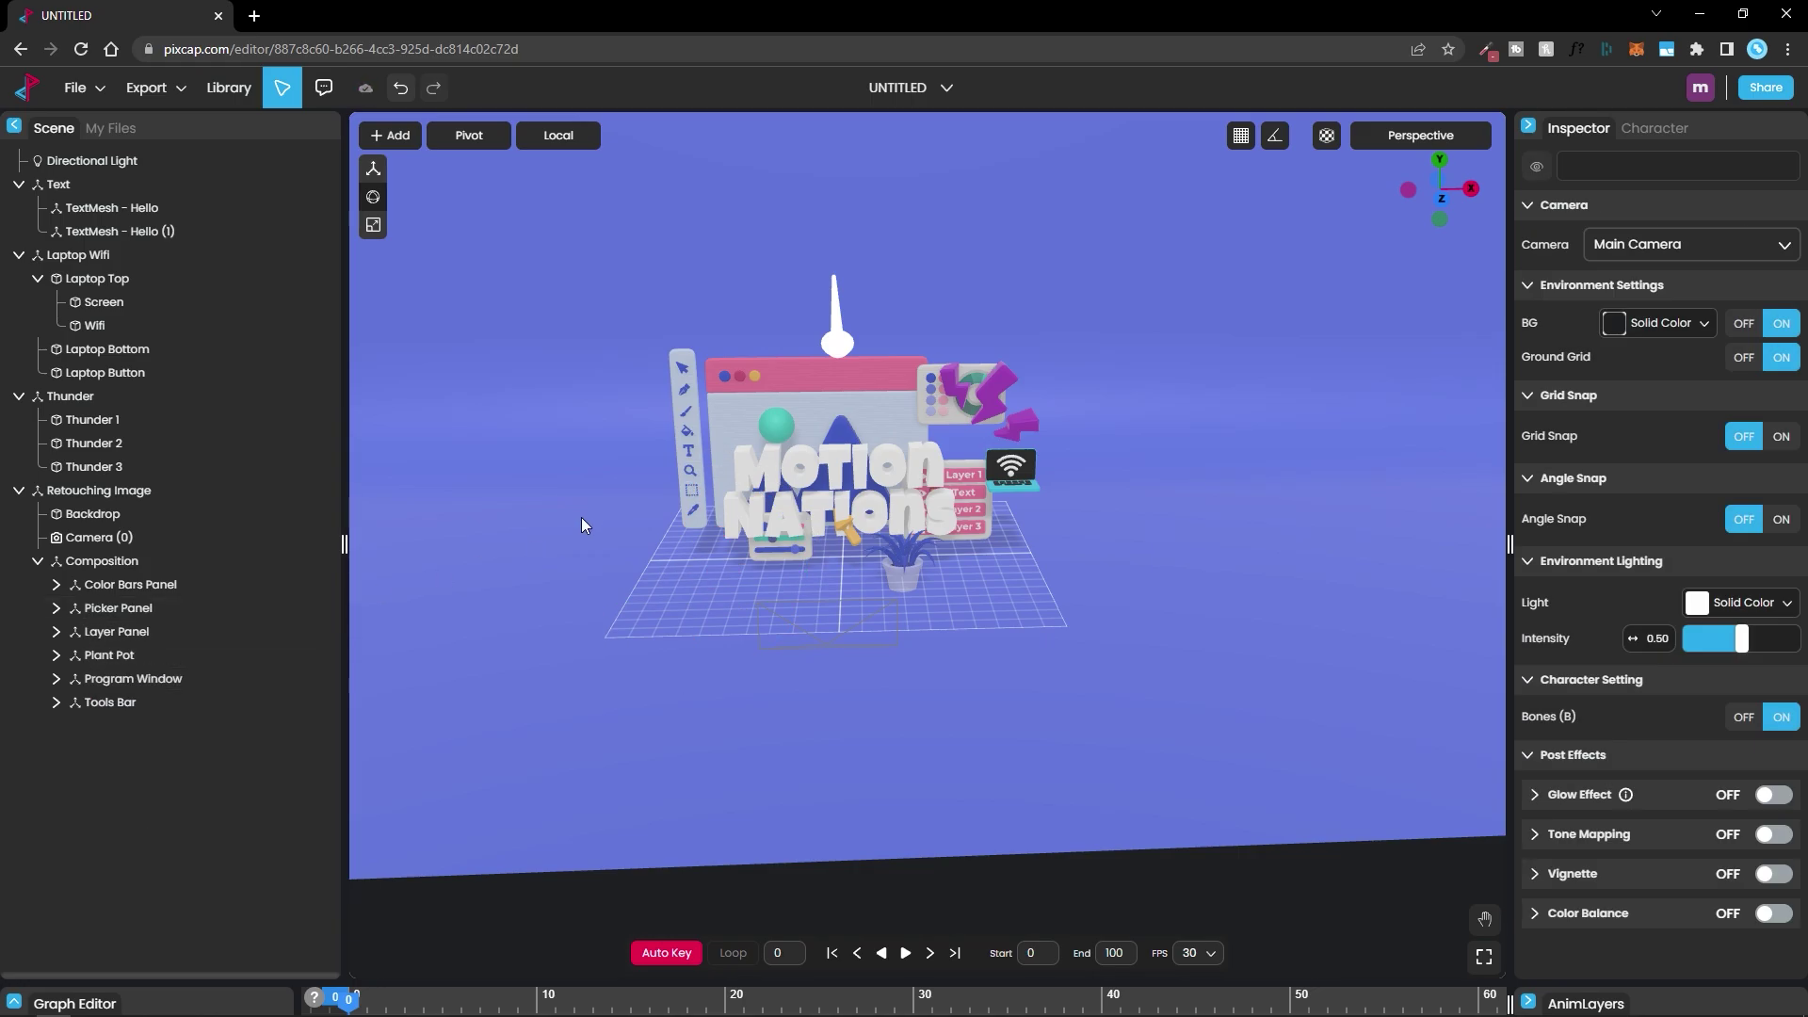
- Collapse the Composition group and delete the imported Camera (0) from the Retouching Image scene
click(125, 584)
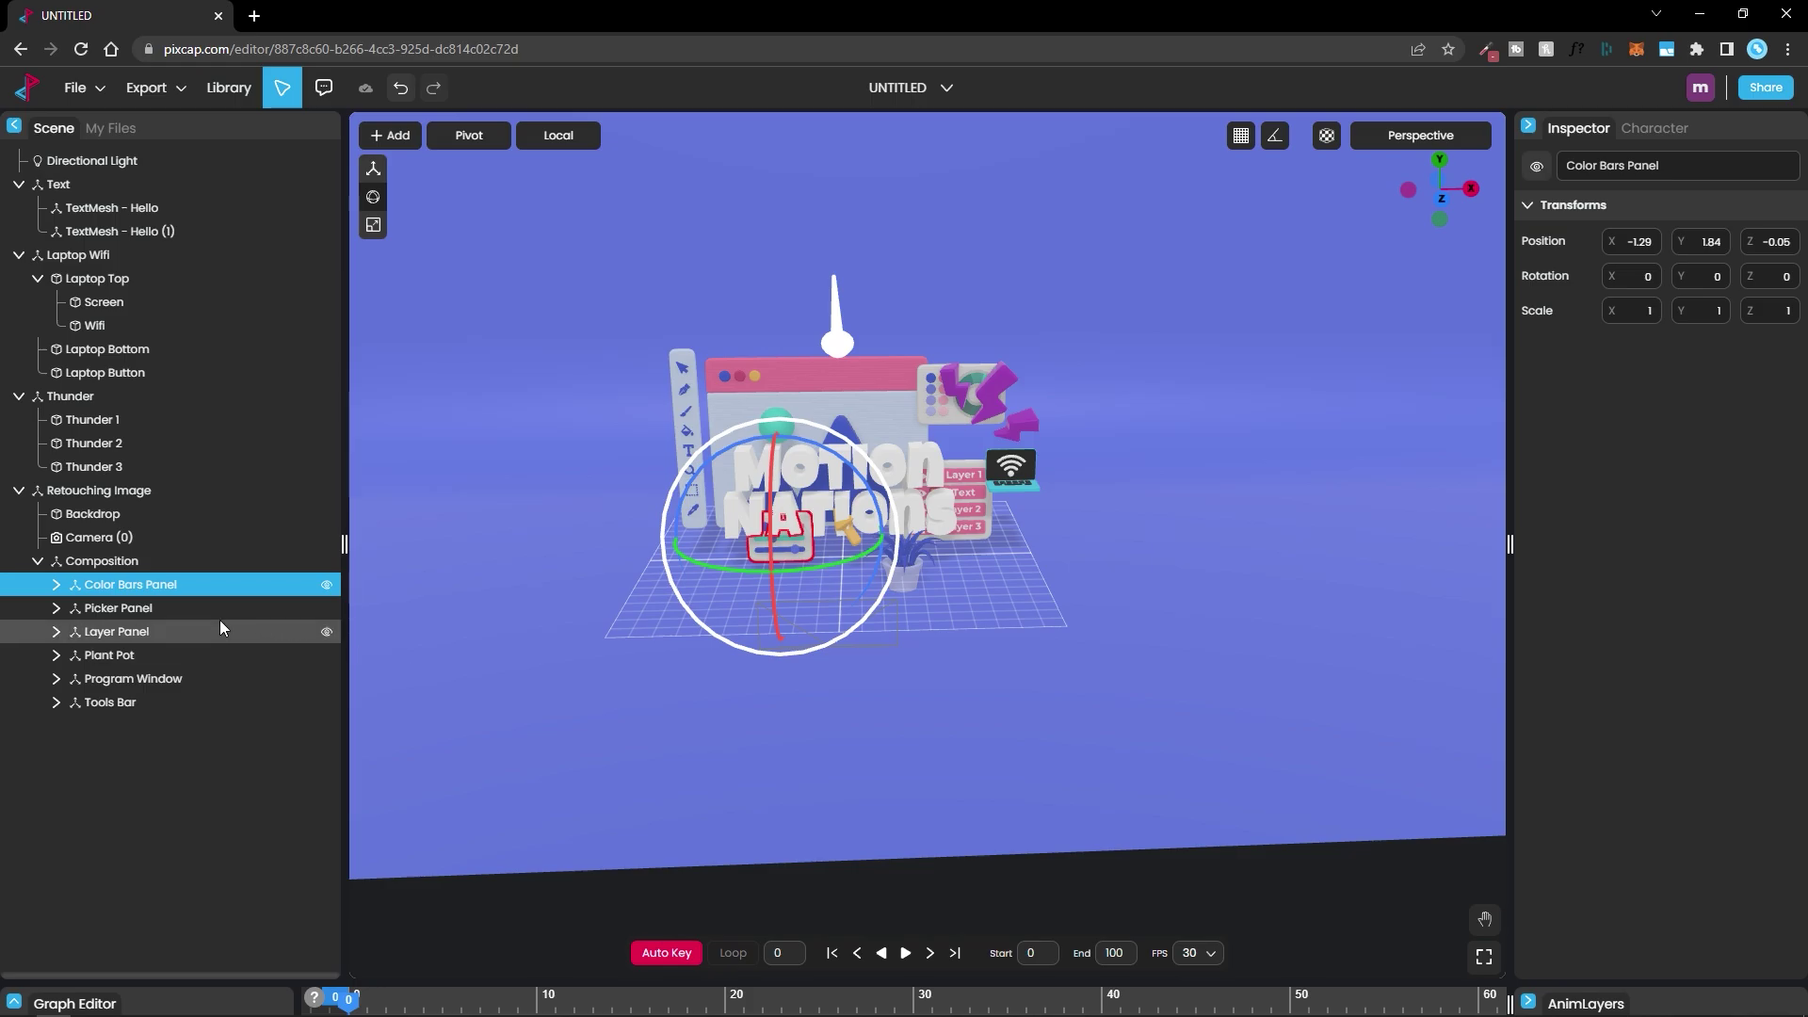
click(87, 537)
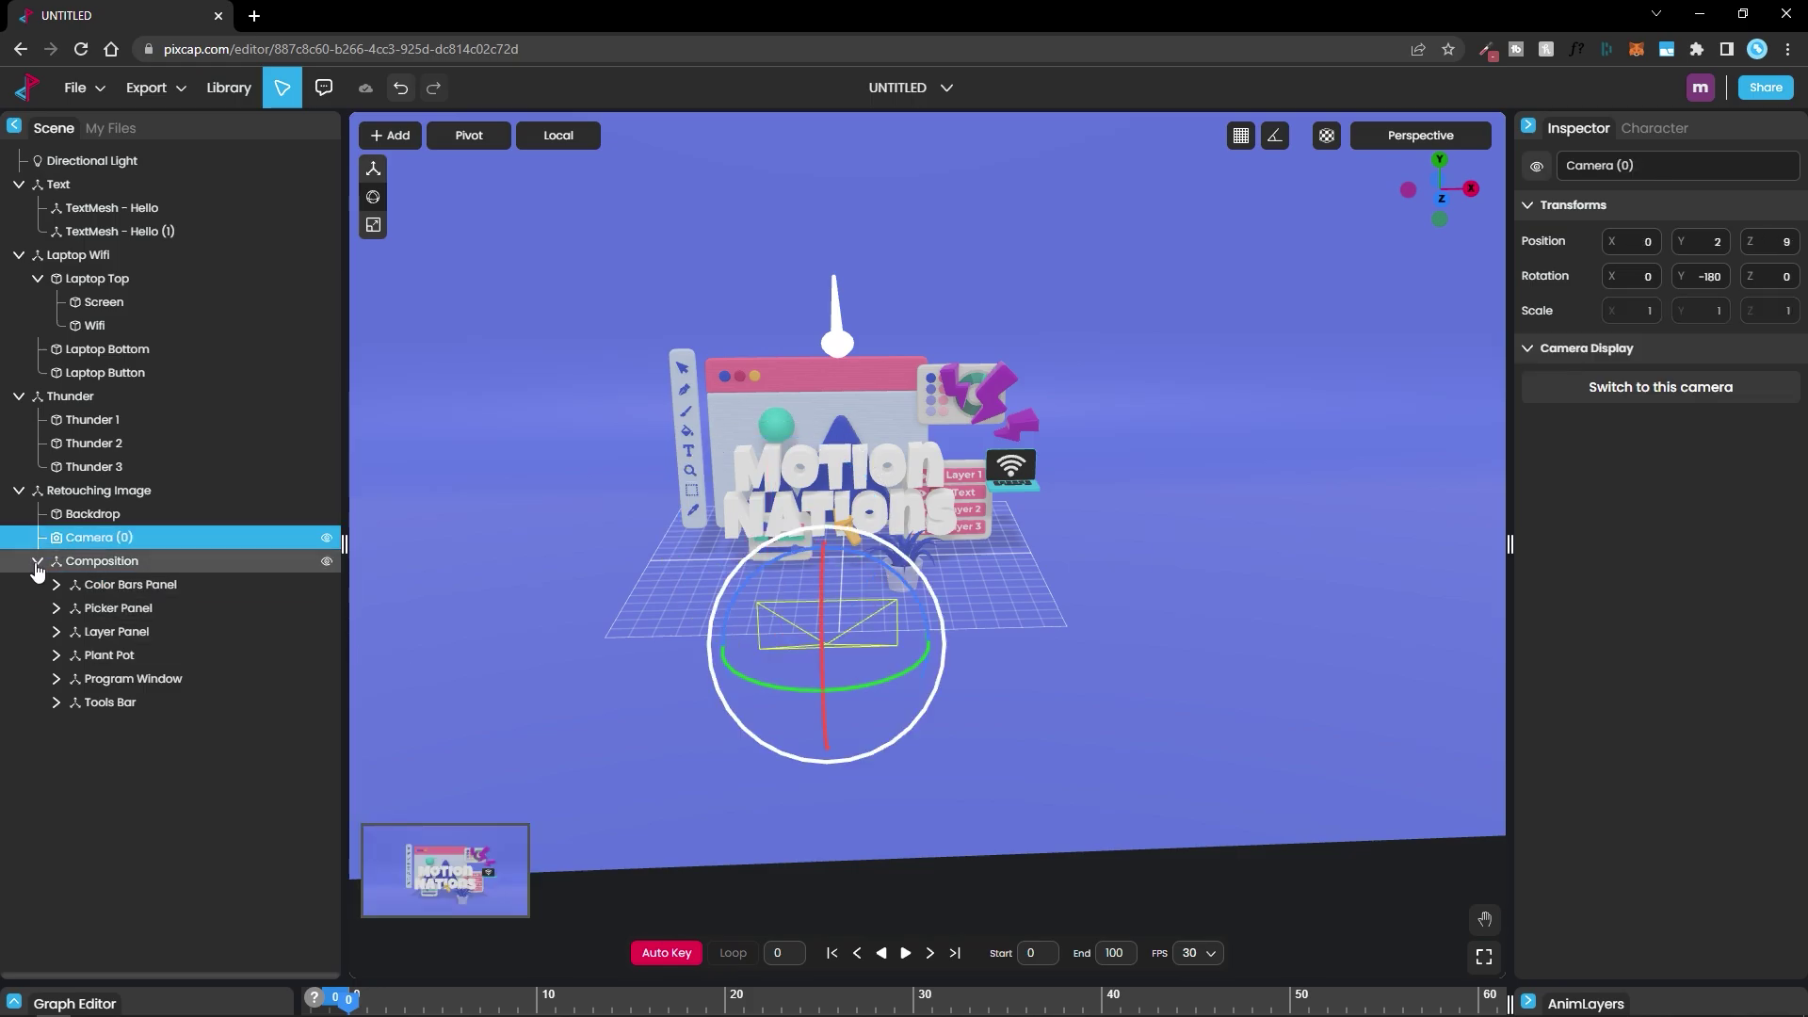
click(38, 562)
right_click(91, 536)
click(126, 581)
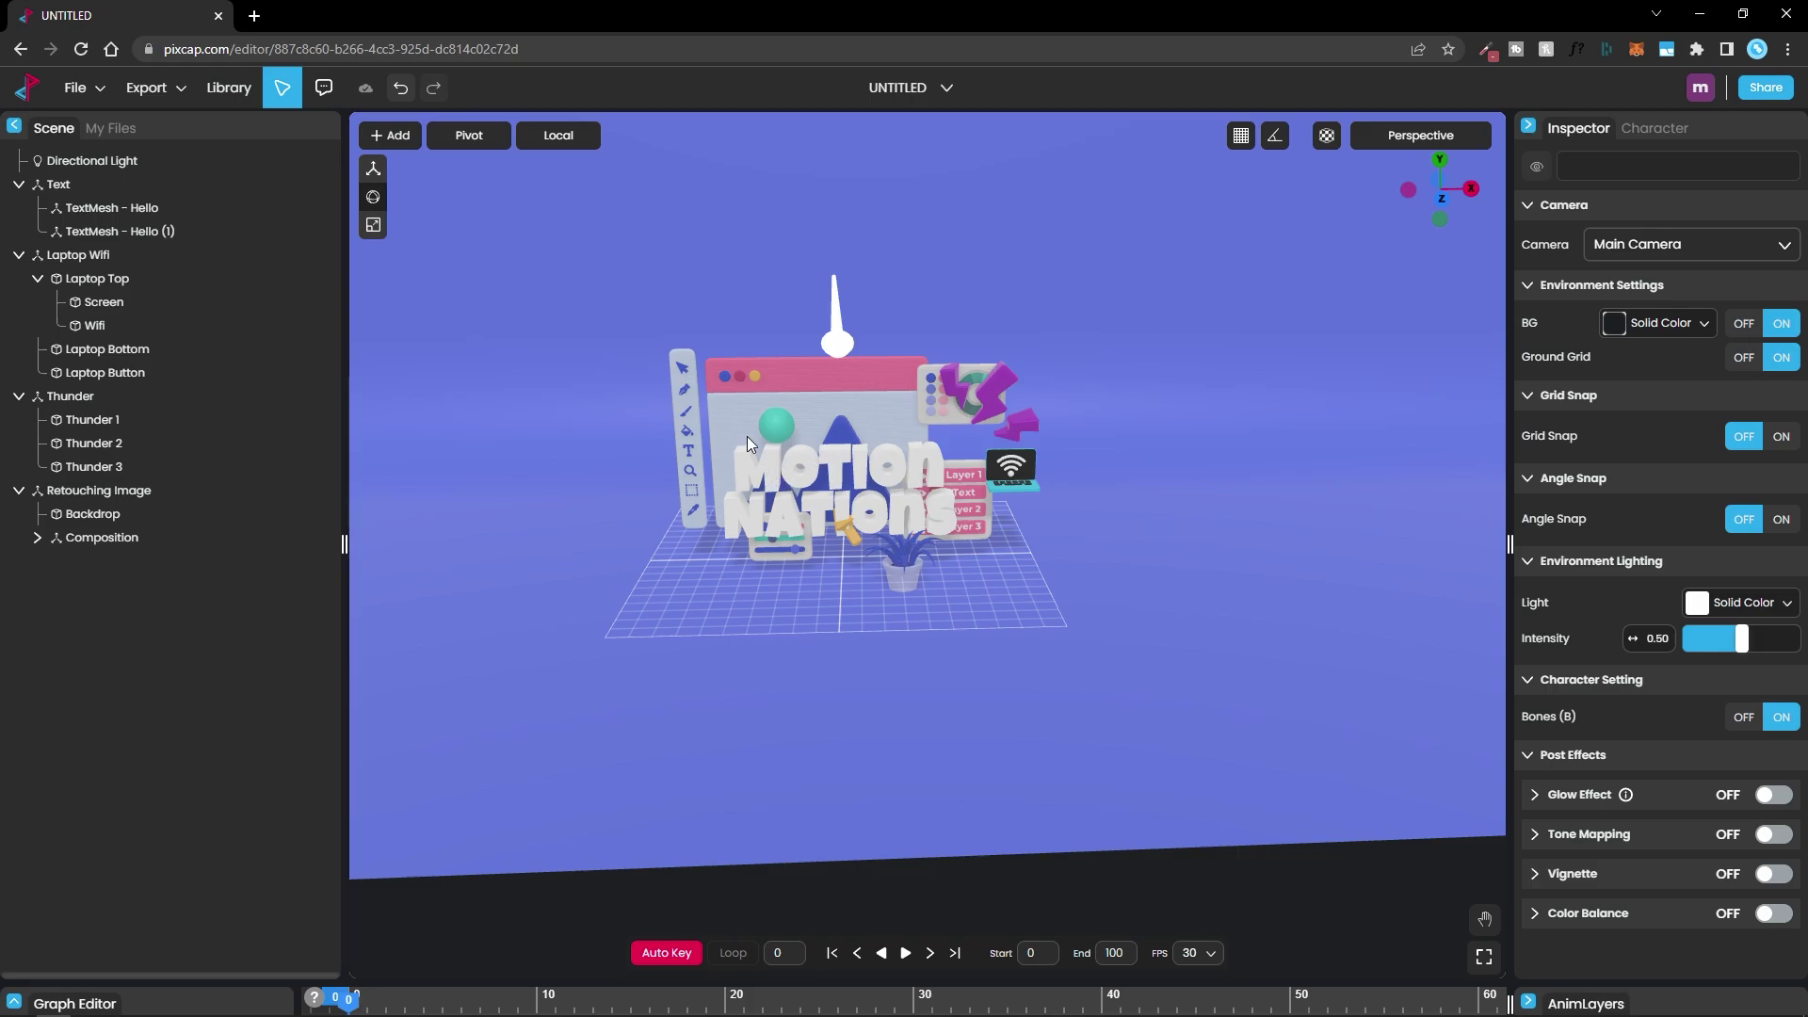
- Add a new camera to the scene and switch the viewport to its view
click(392, 136)
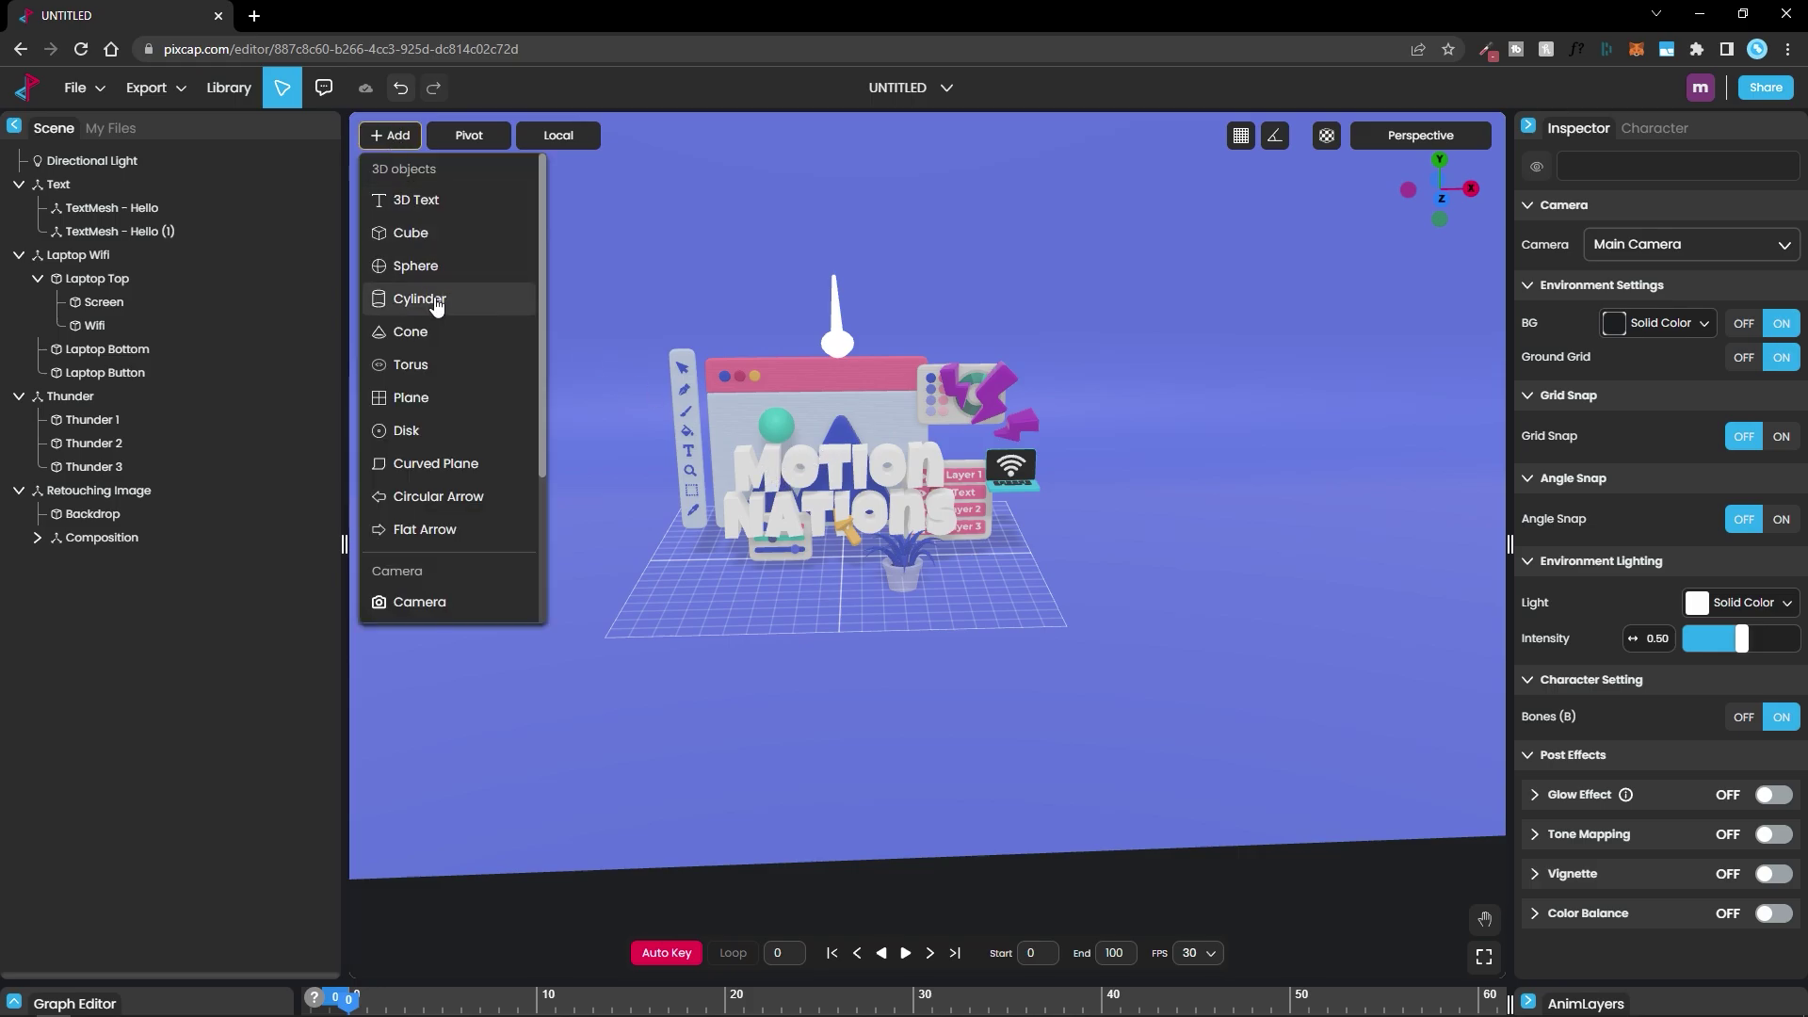
scroll(428, 376, down, 2)
click(420, 415)
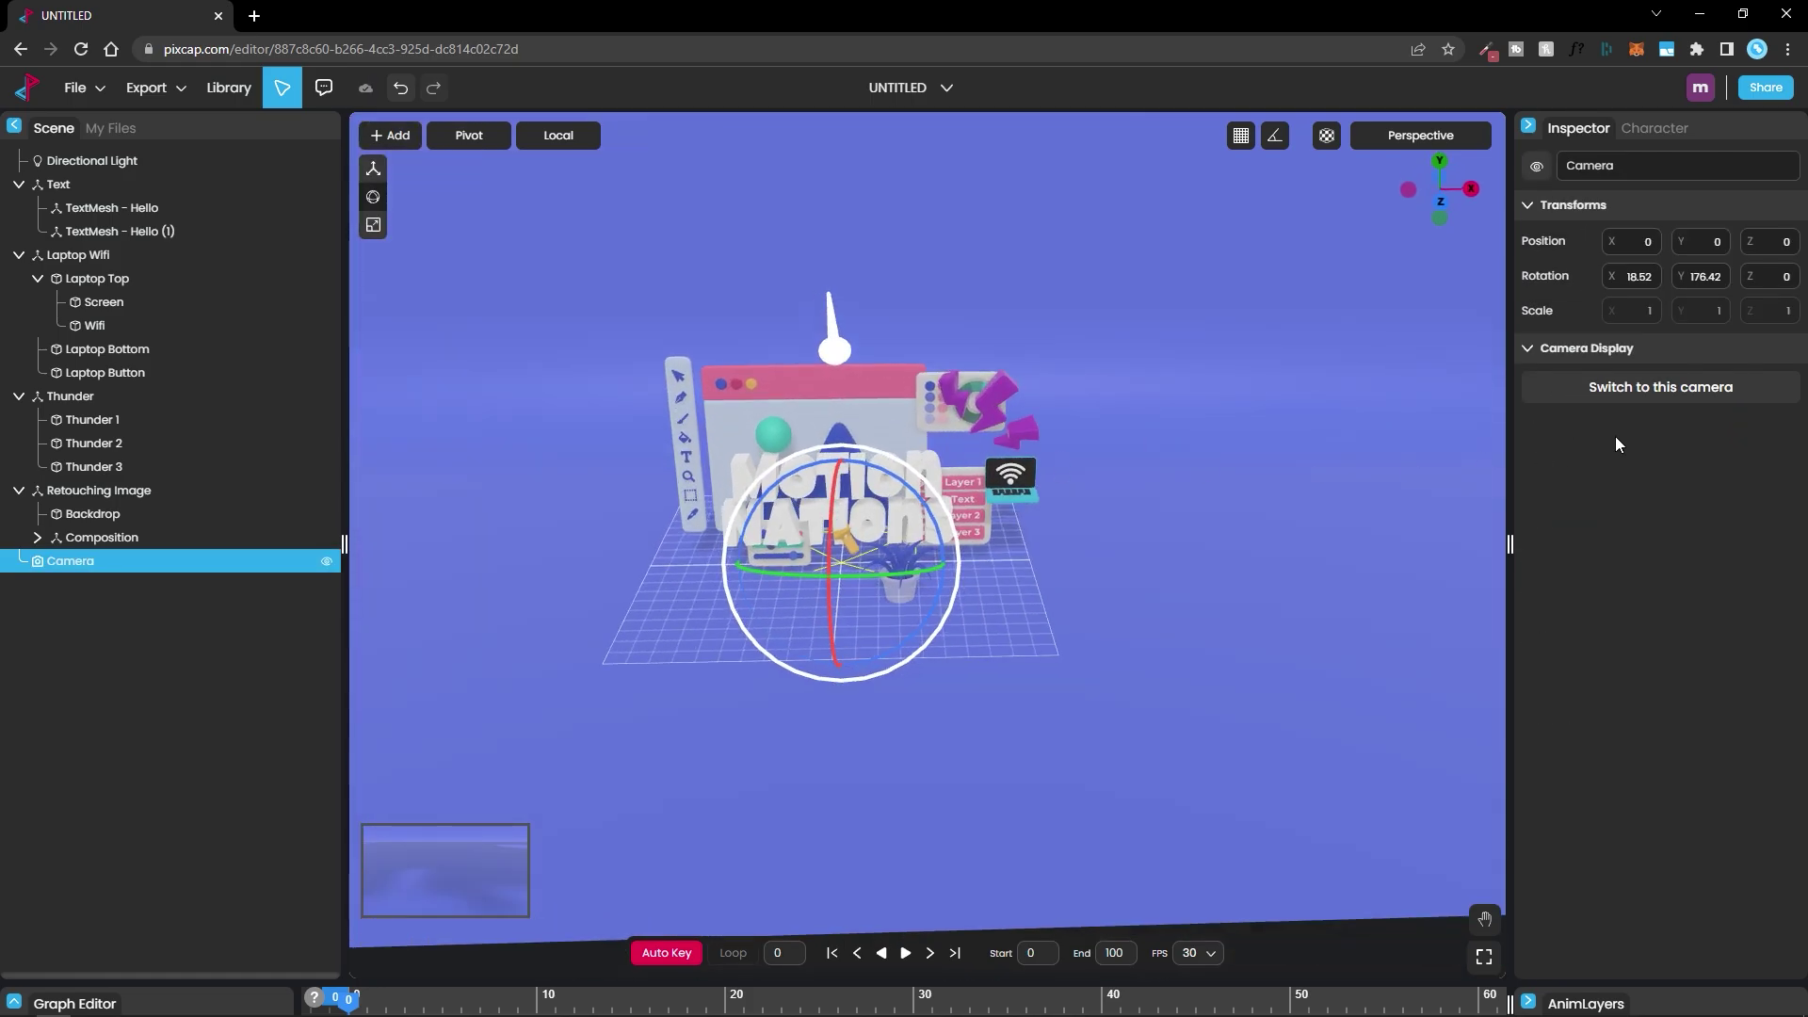
click(1639, 400)
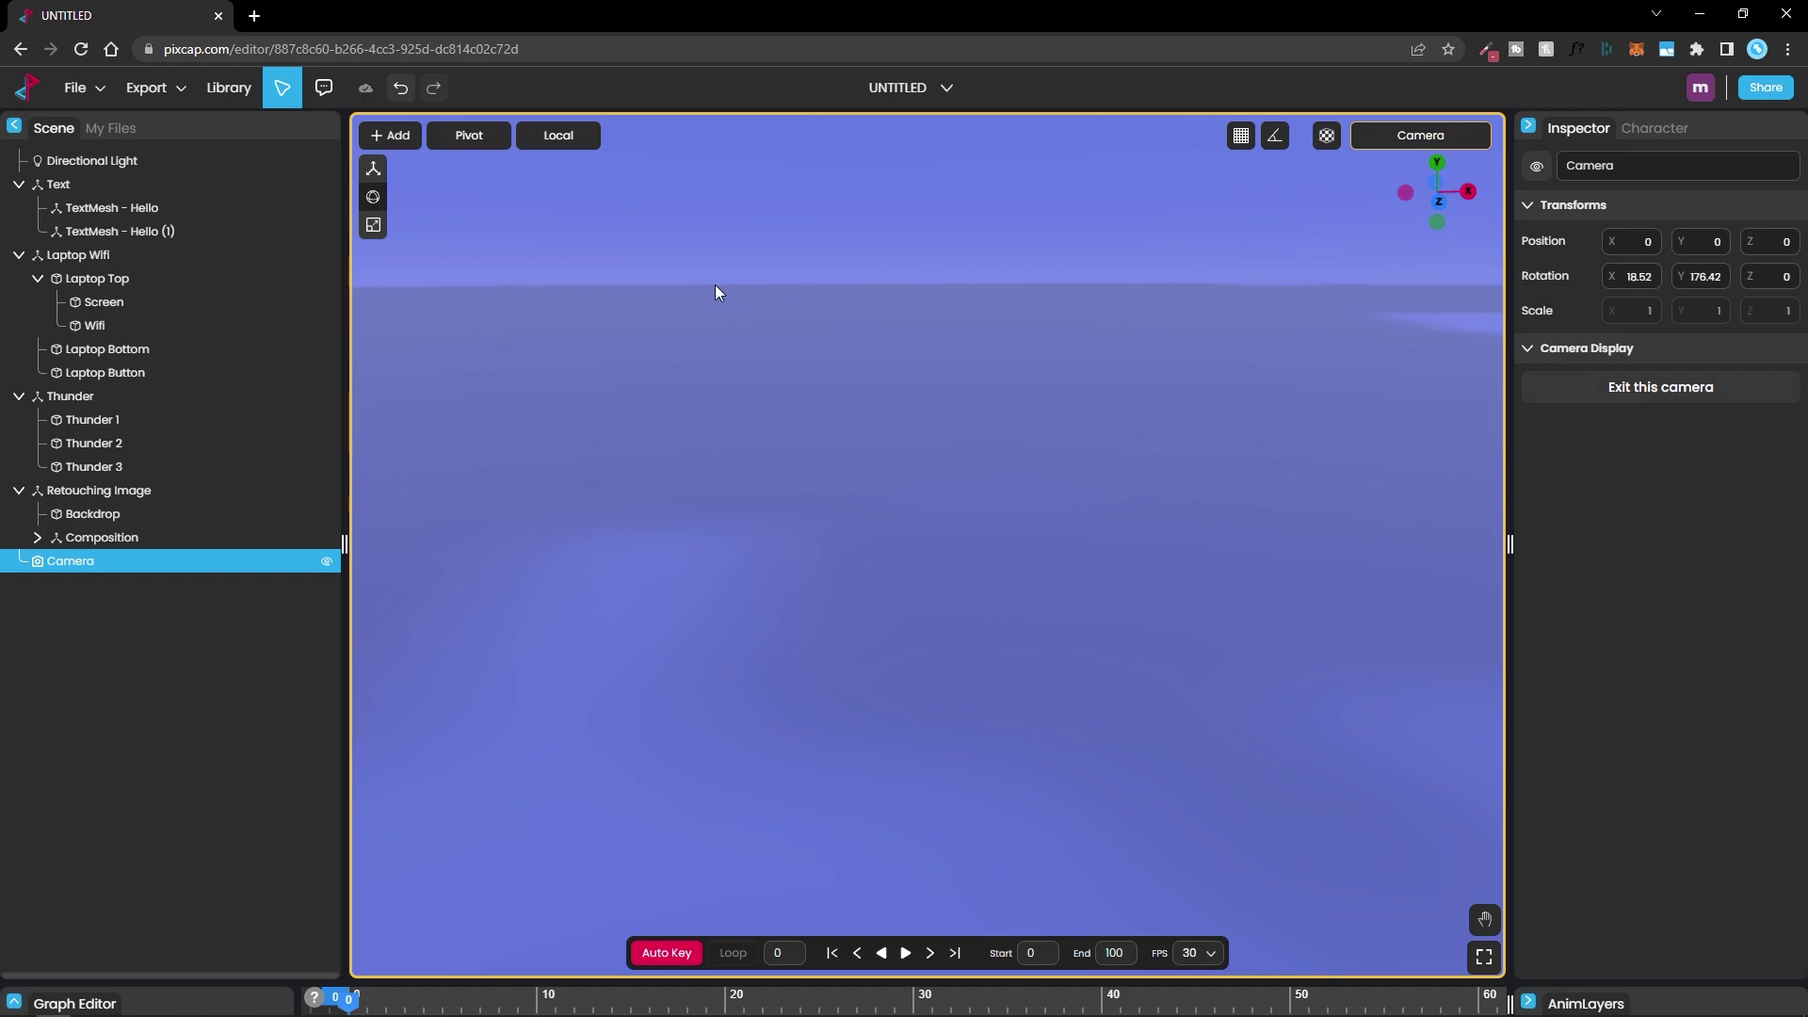
- Set the new camera's rotation to 0 on X and 180 on Y
drag(1612, 282, 1563, 285)
click(1639, 276)
text(0)
key(Return)
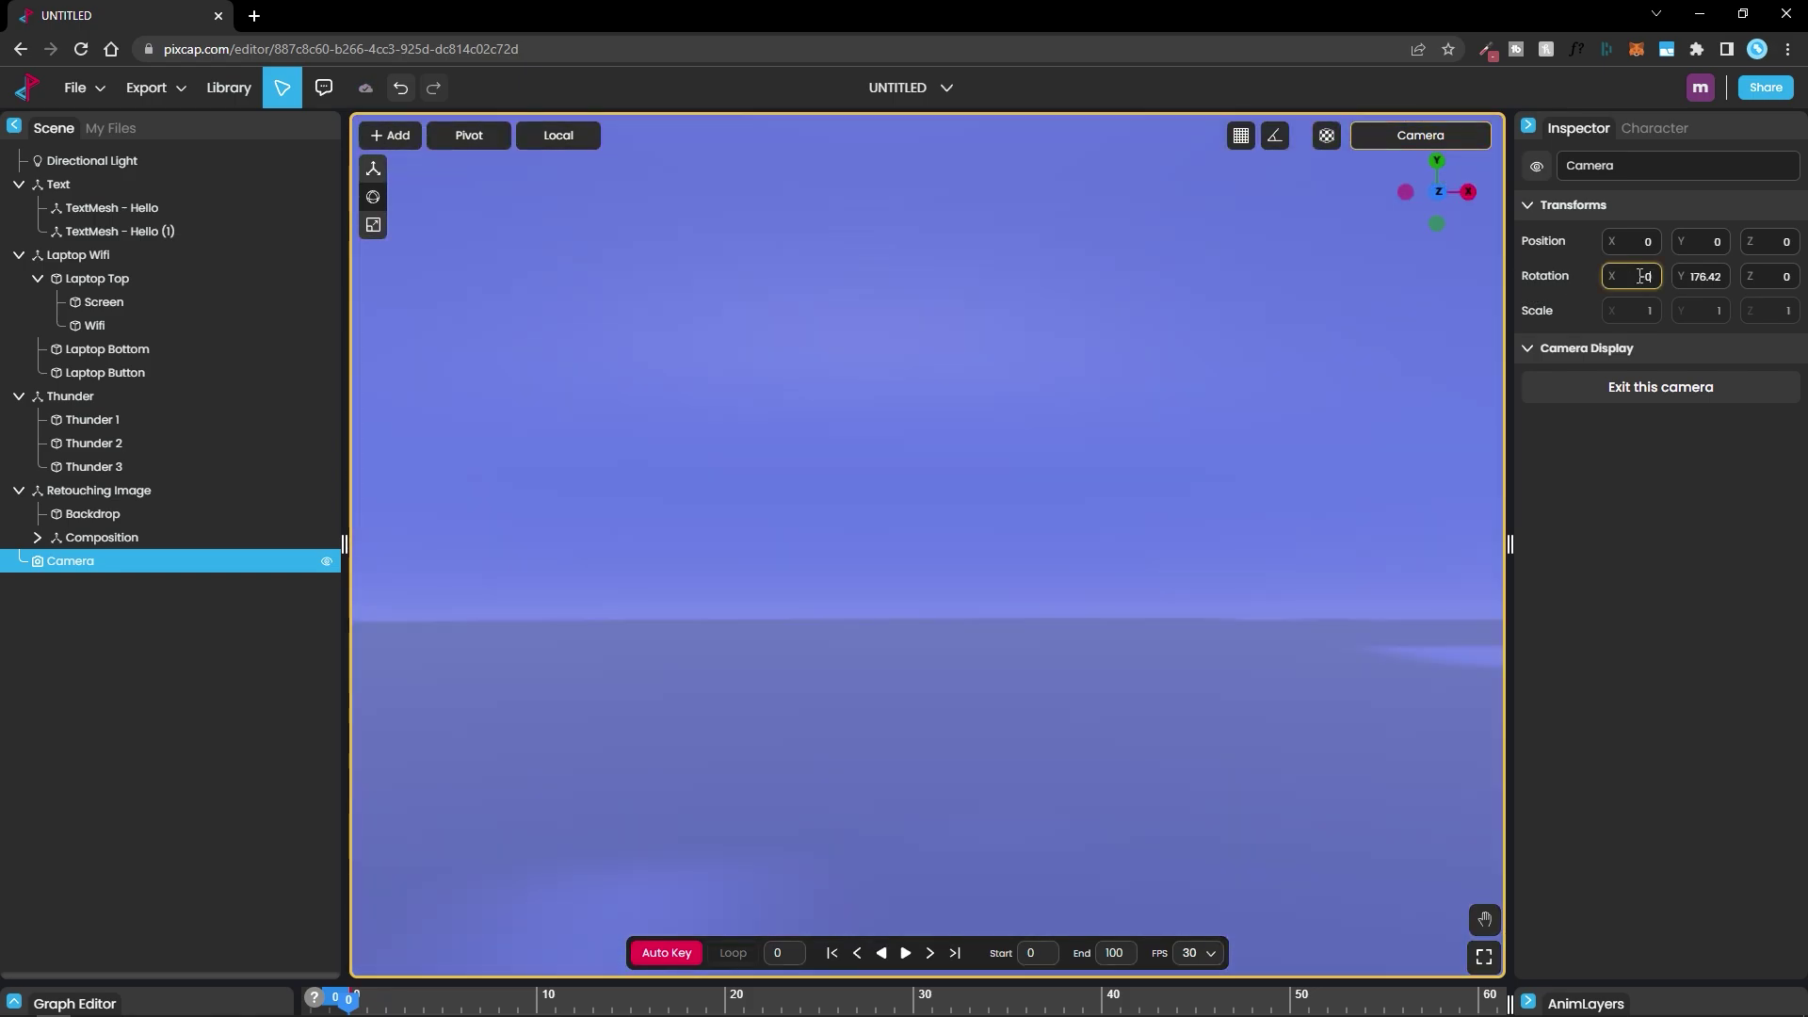
click(1702, 275)
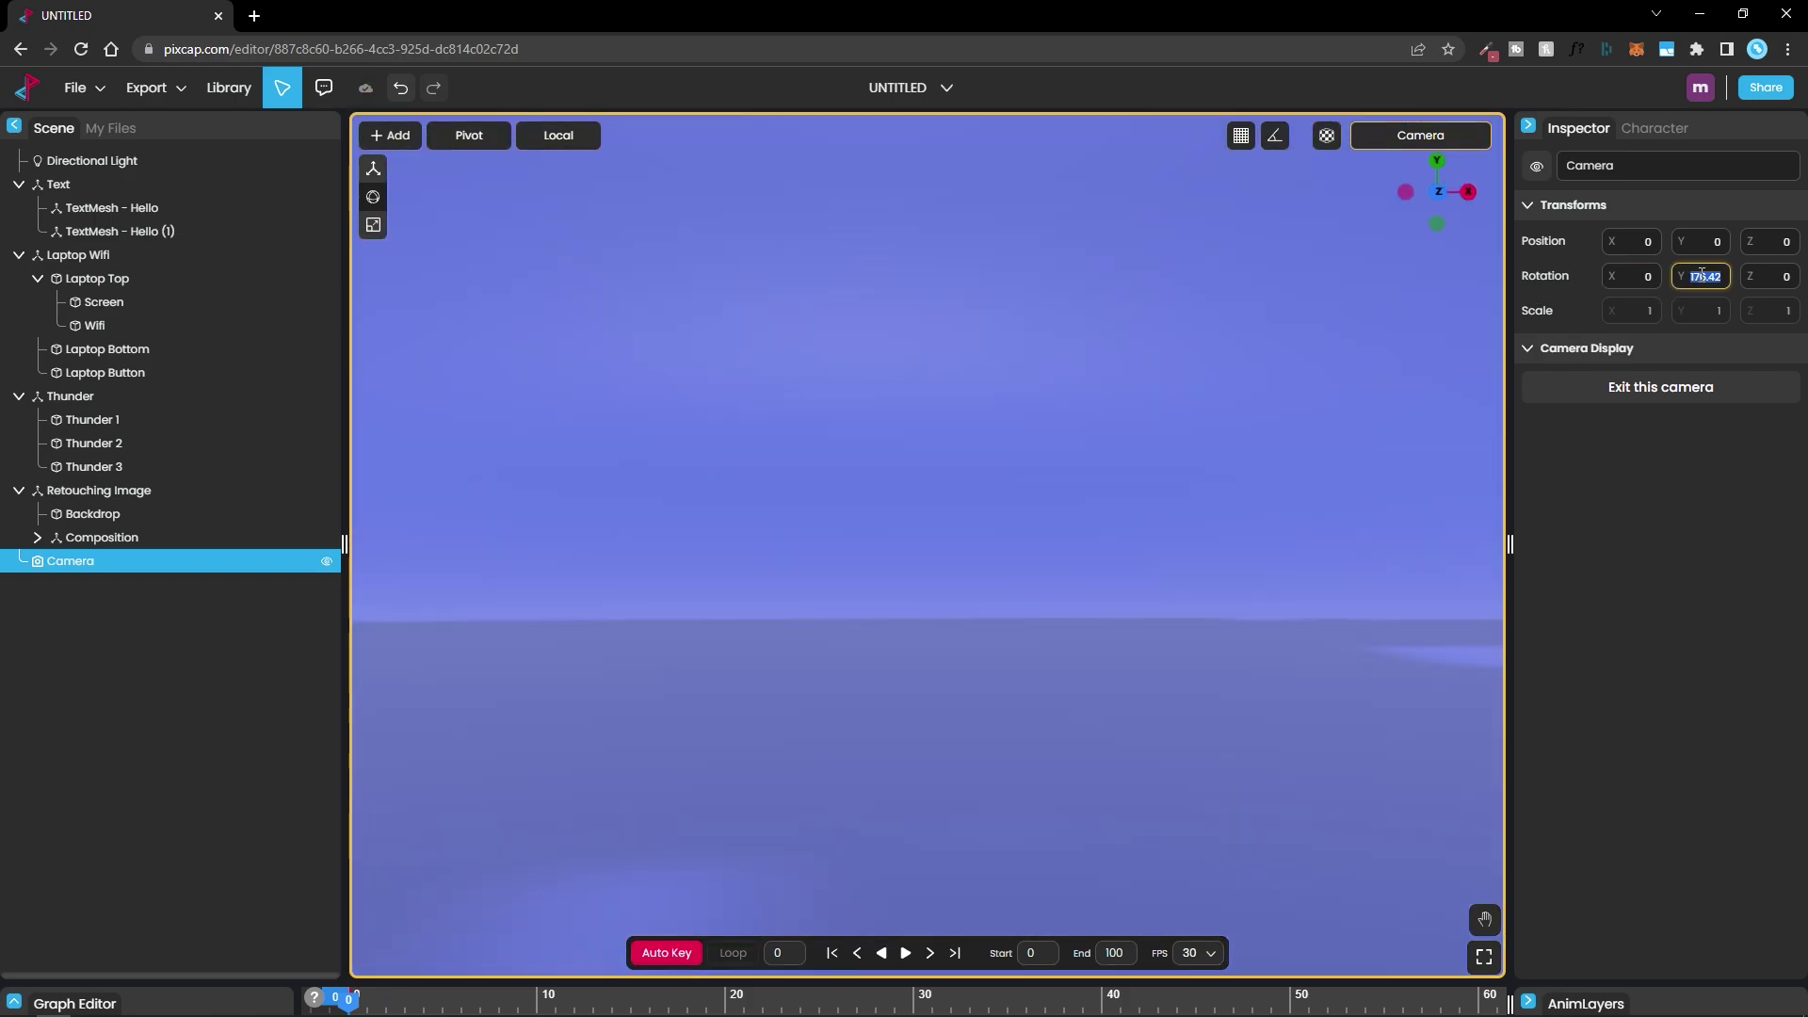
text(180)
key(Return)
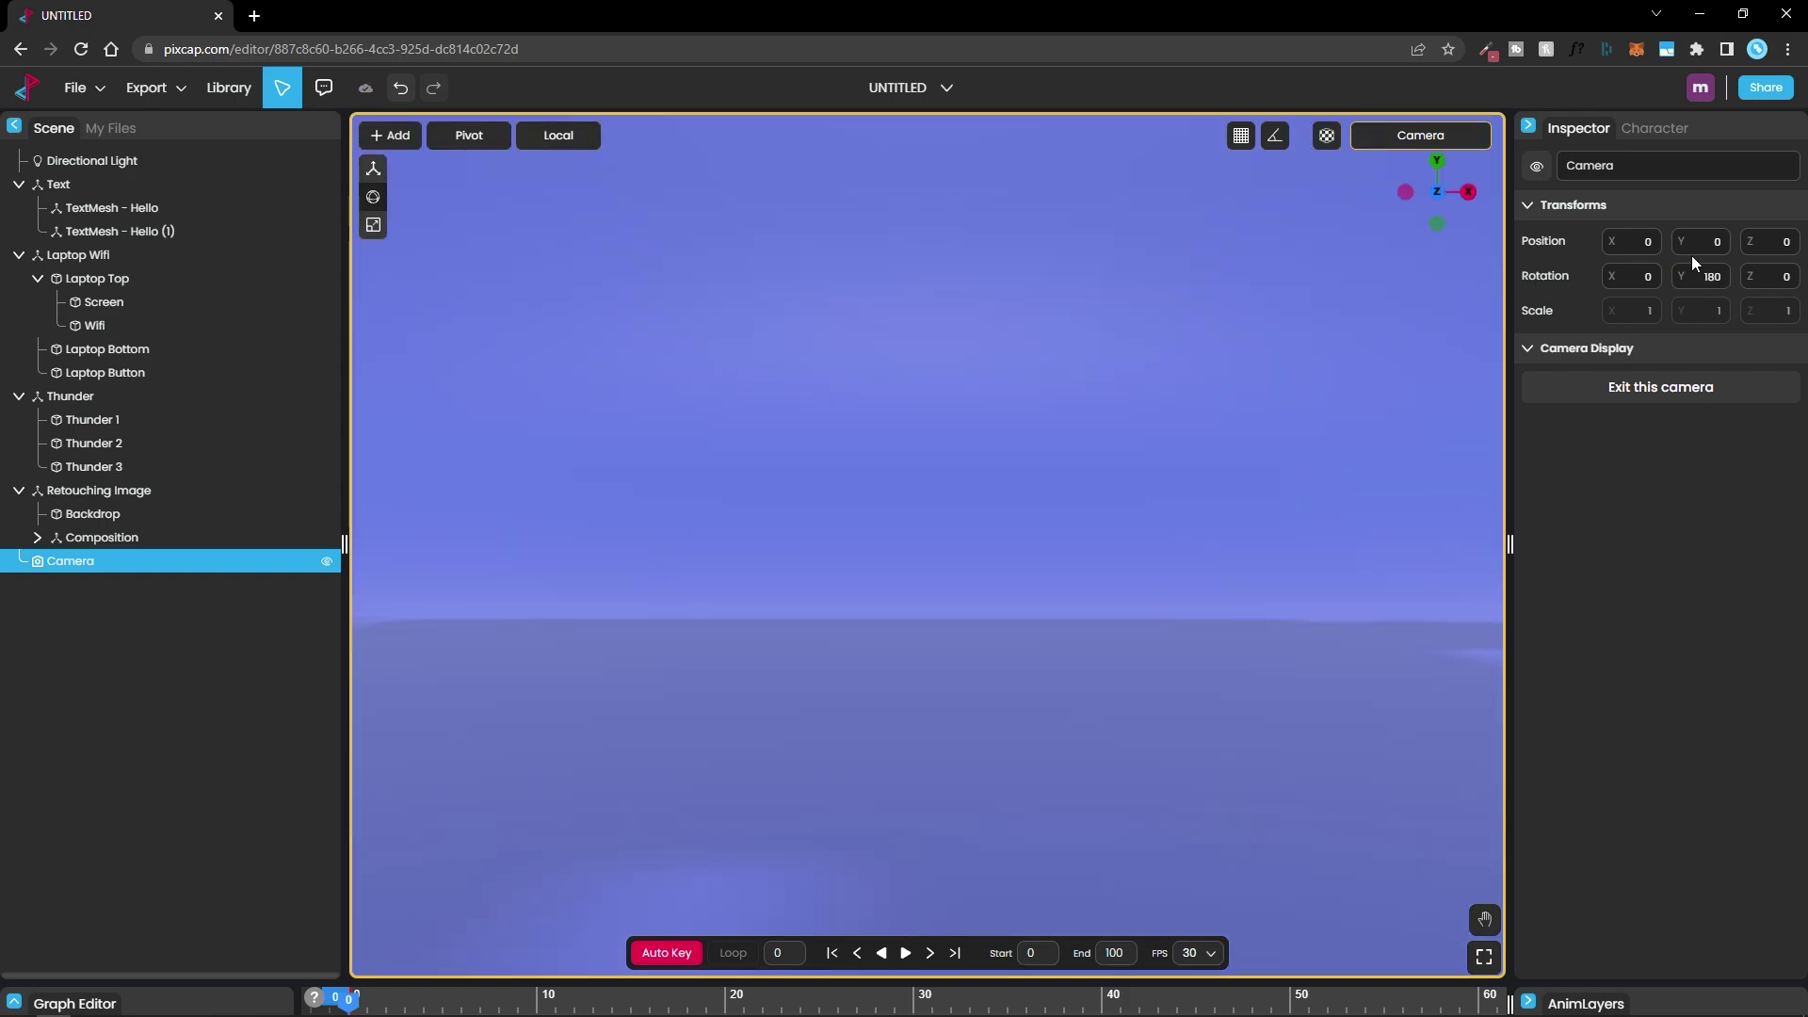
- Leave the camera view and move the camera up and back from the text to about Y 1.56 and Z 7.85
drag(1682, 250, 1793, 259)
click(1565, 388)
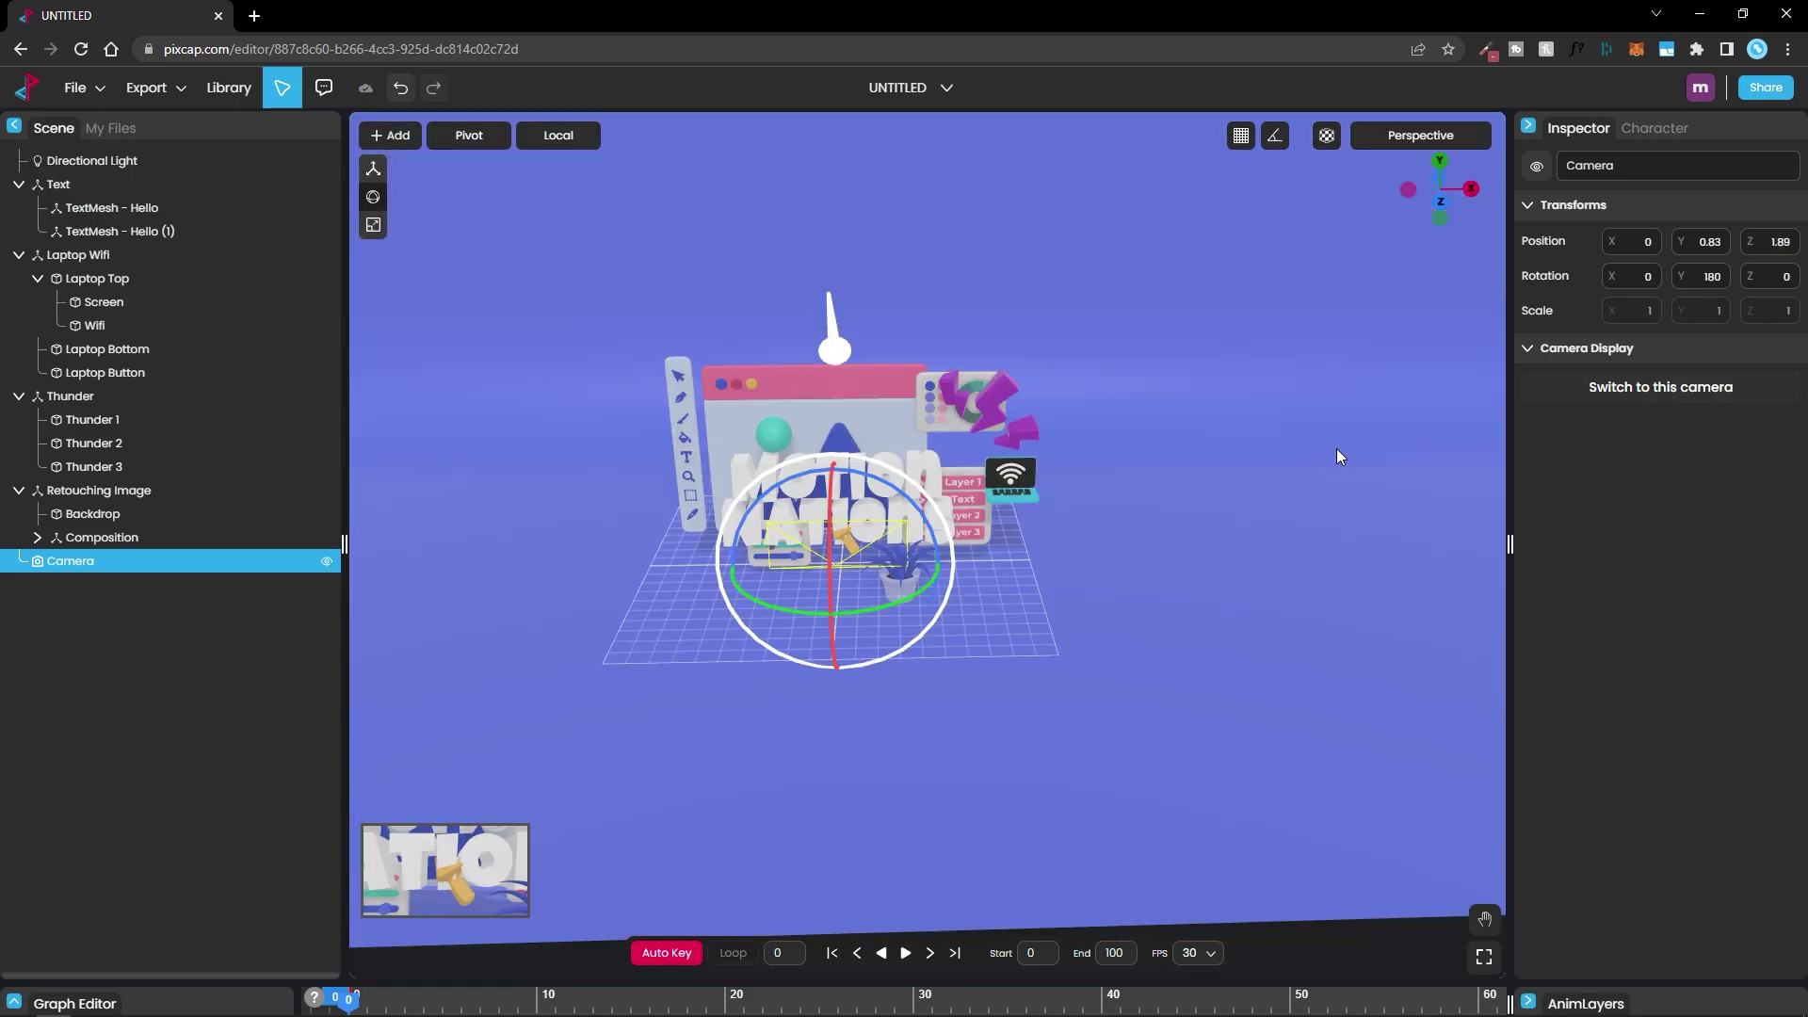
click(372, 168)
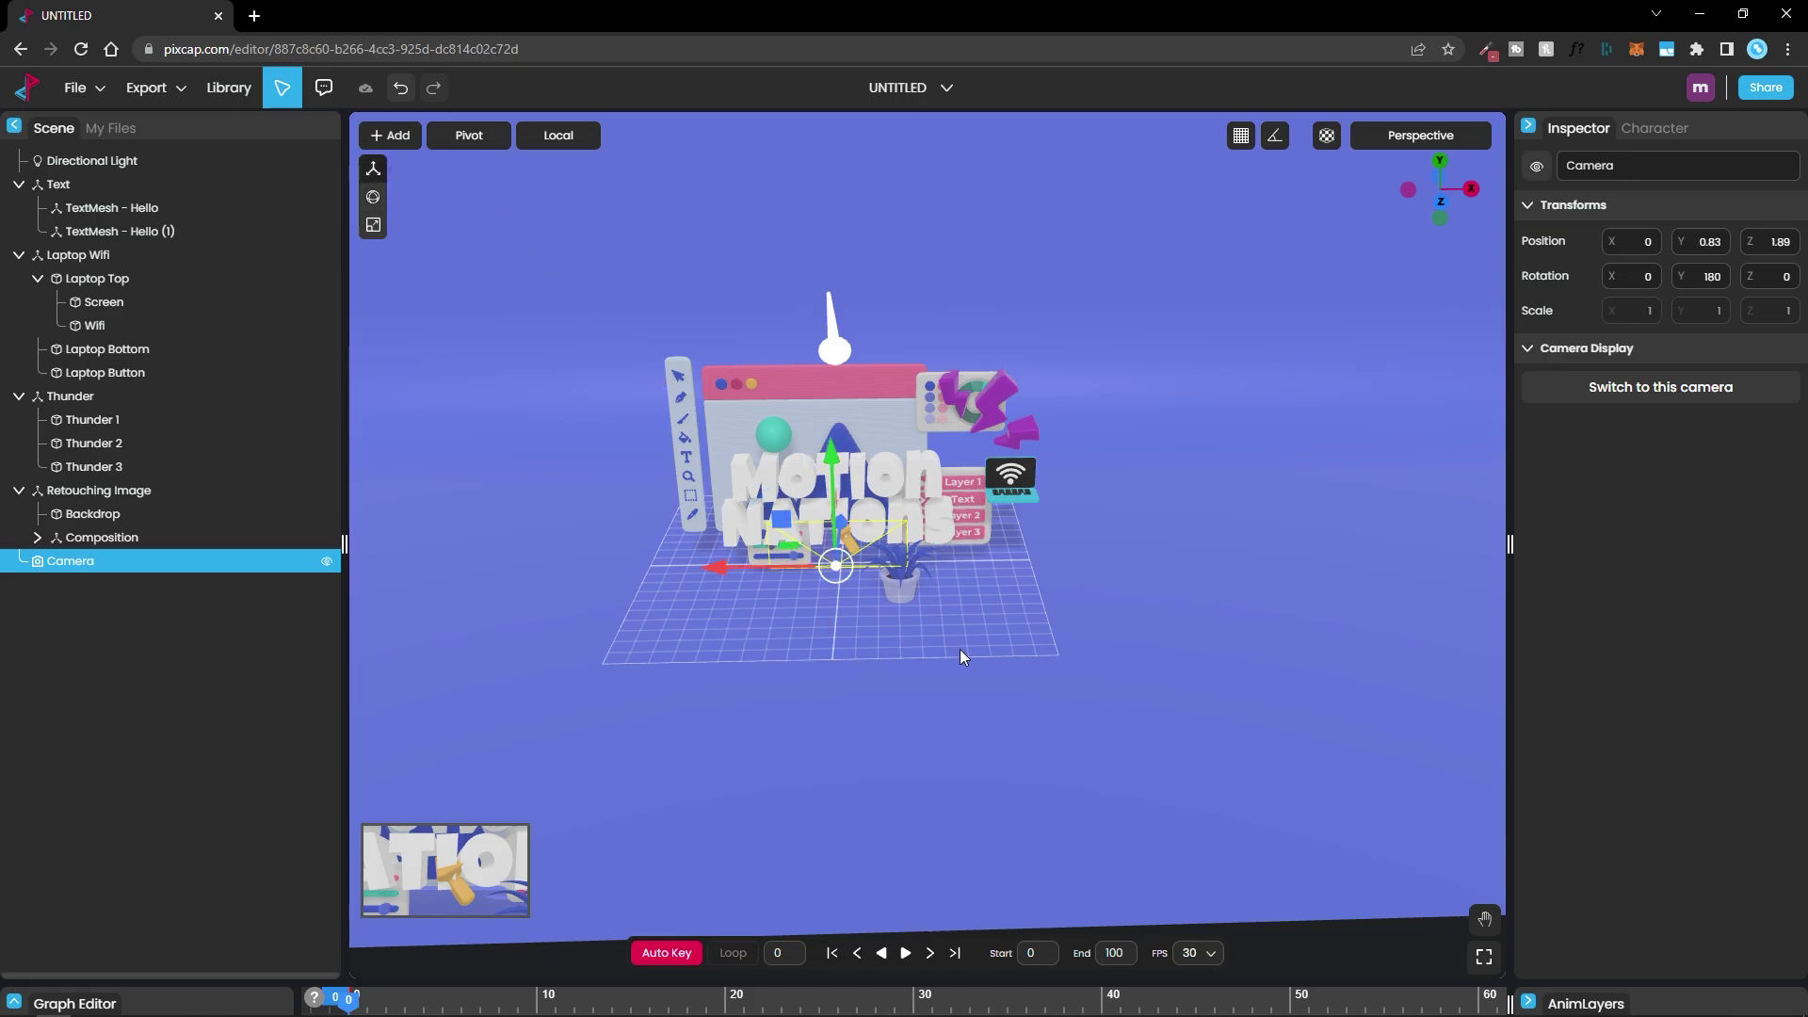
drag(832, 585, 992, 613)
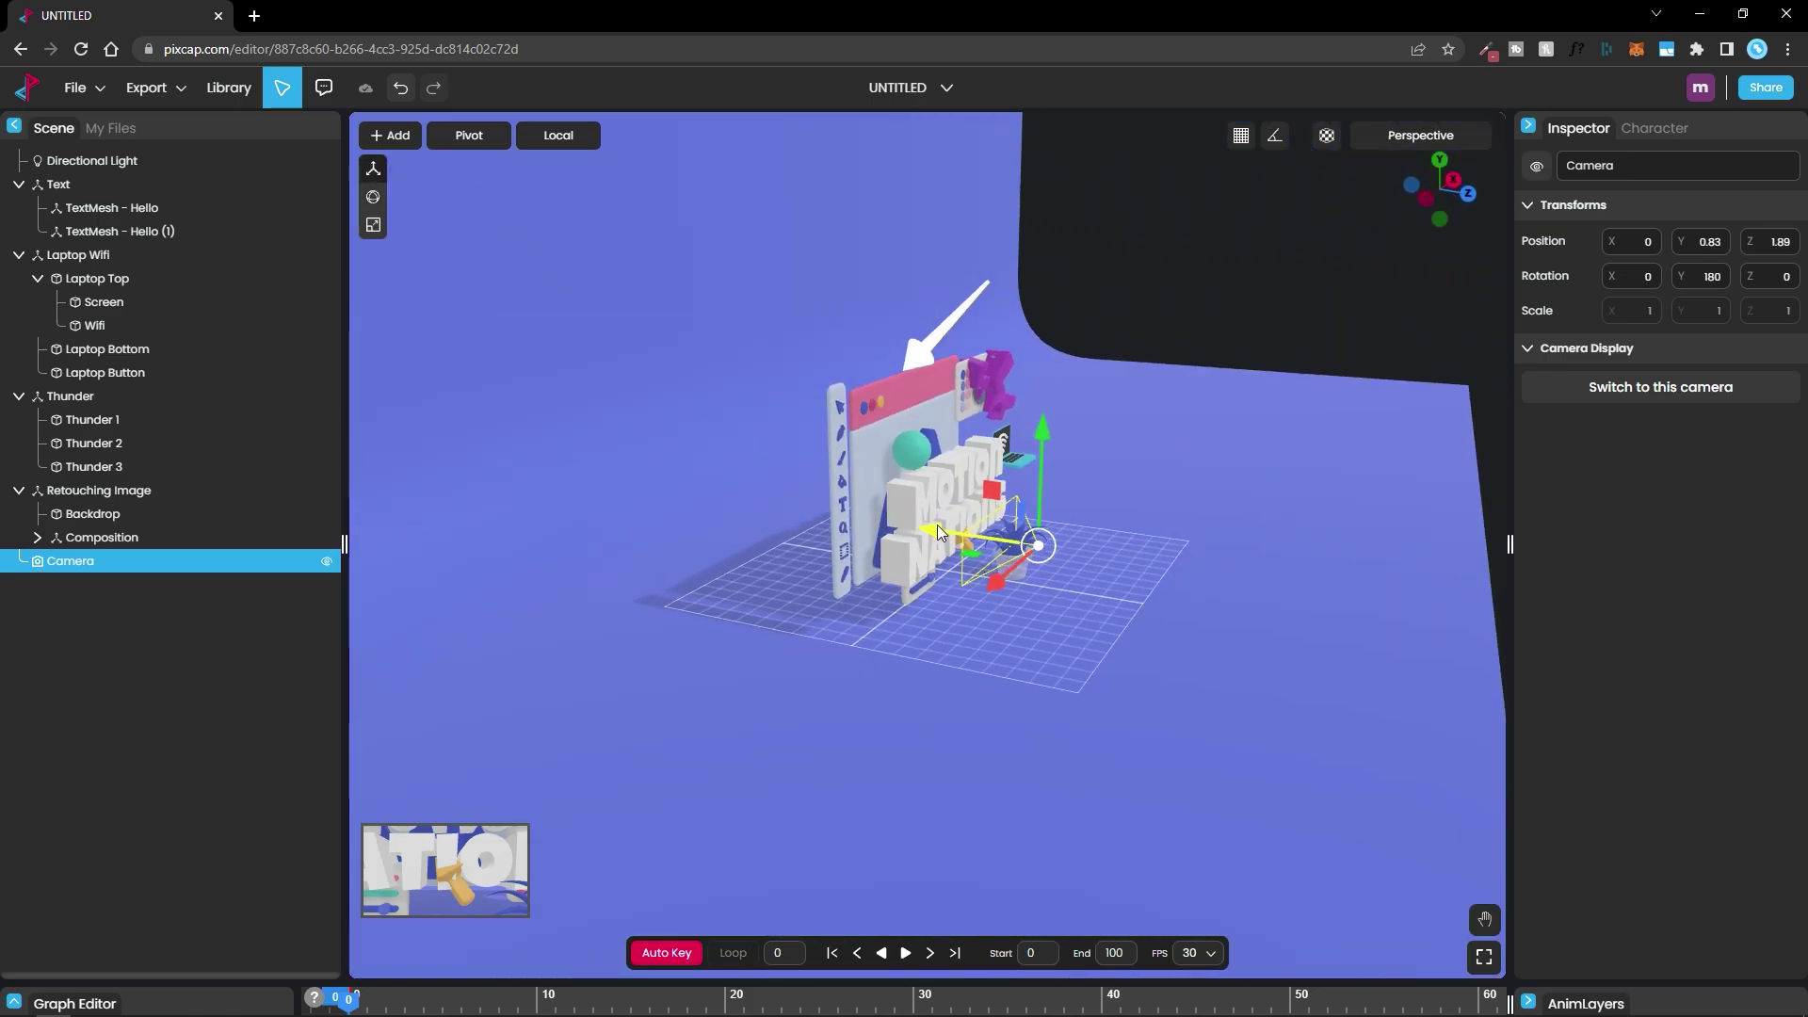
drag(976, 535, 1253, 577)
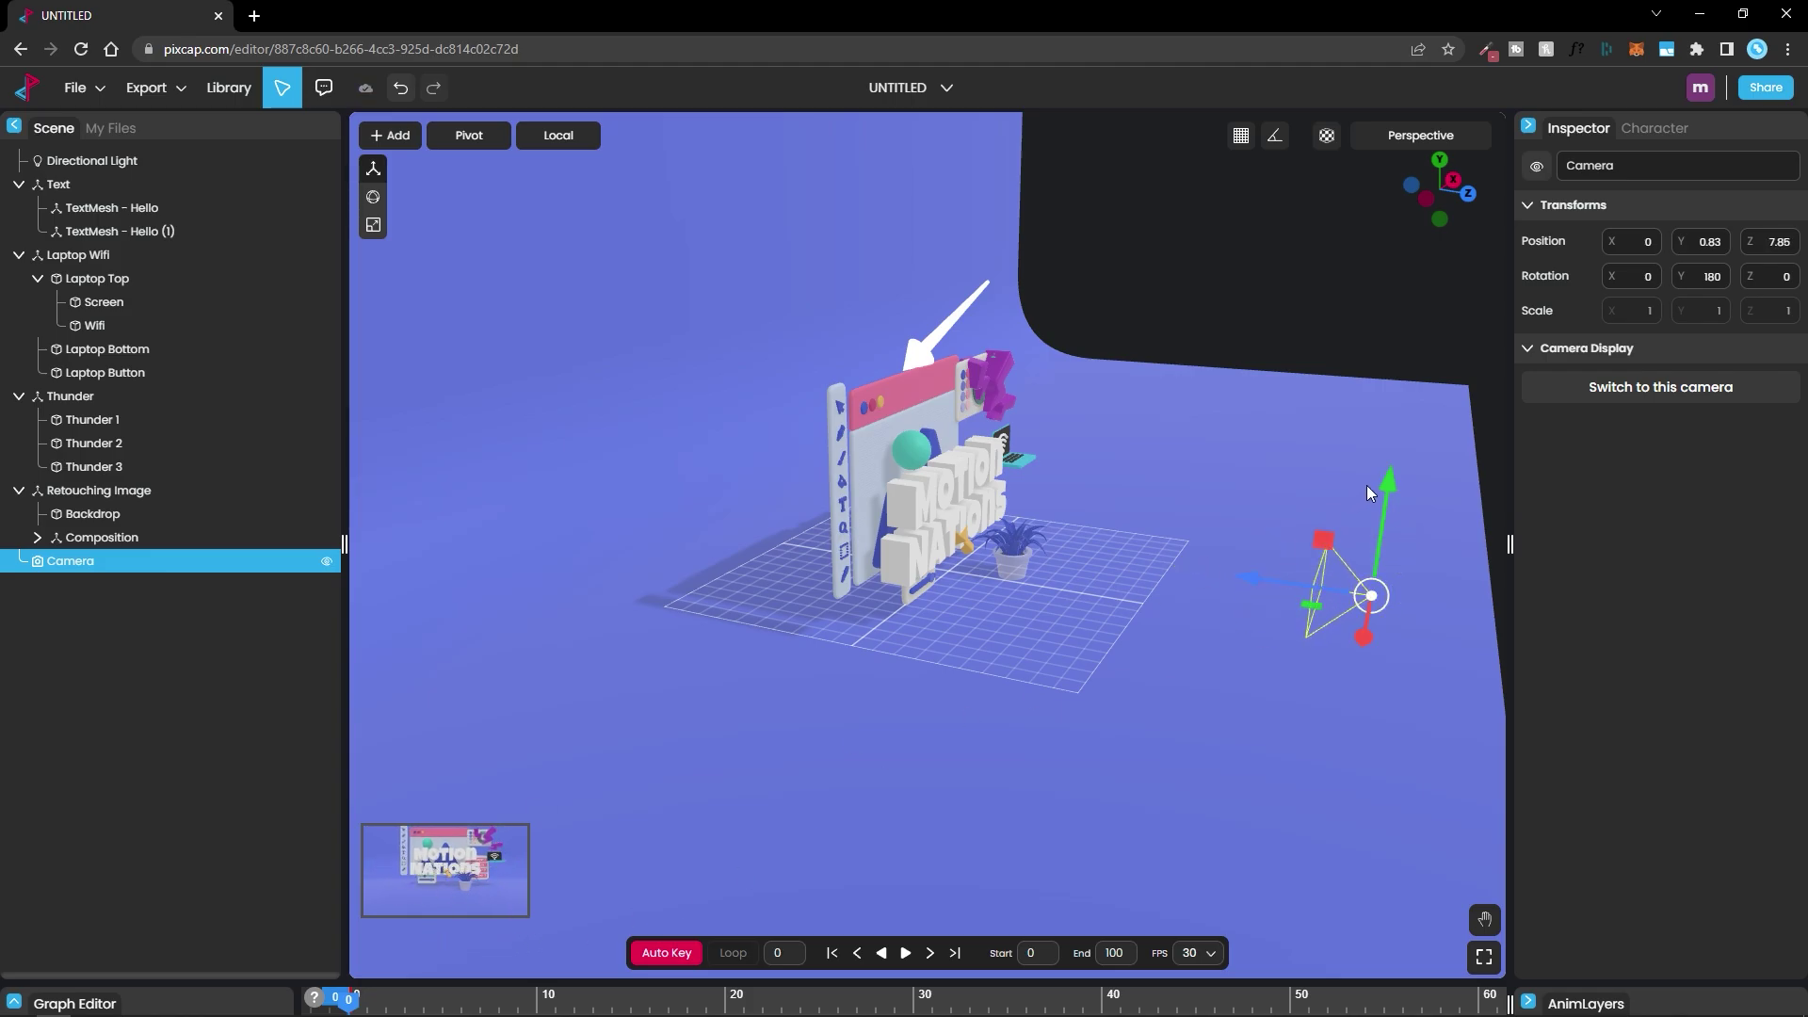
drag(1394, 482, 1399, 437)
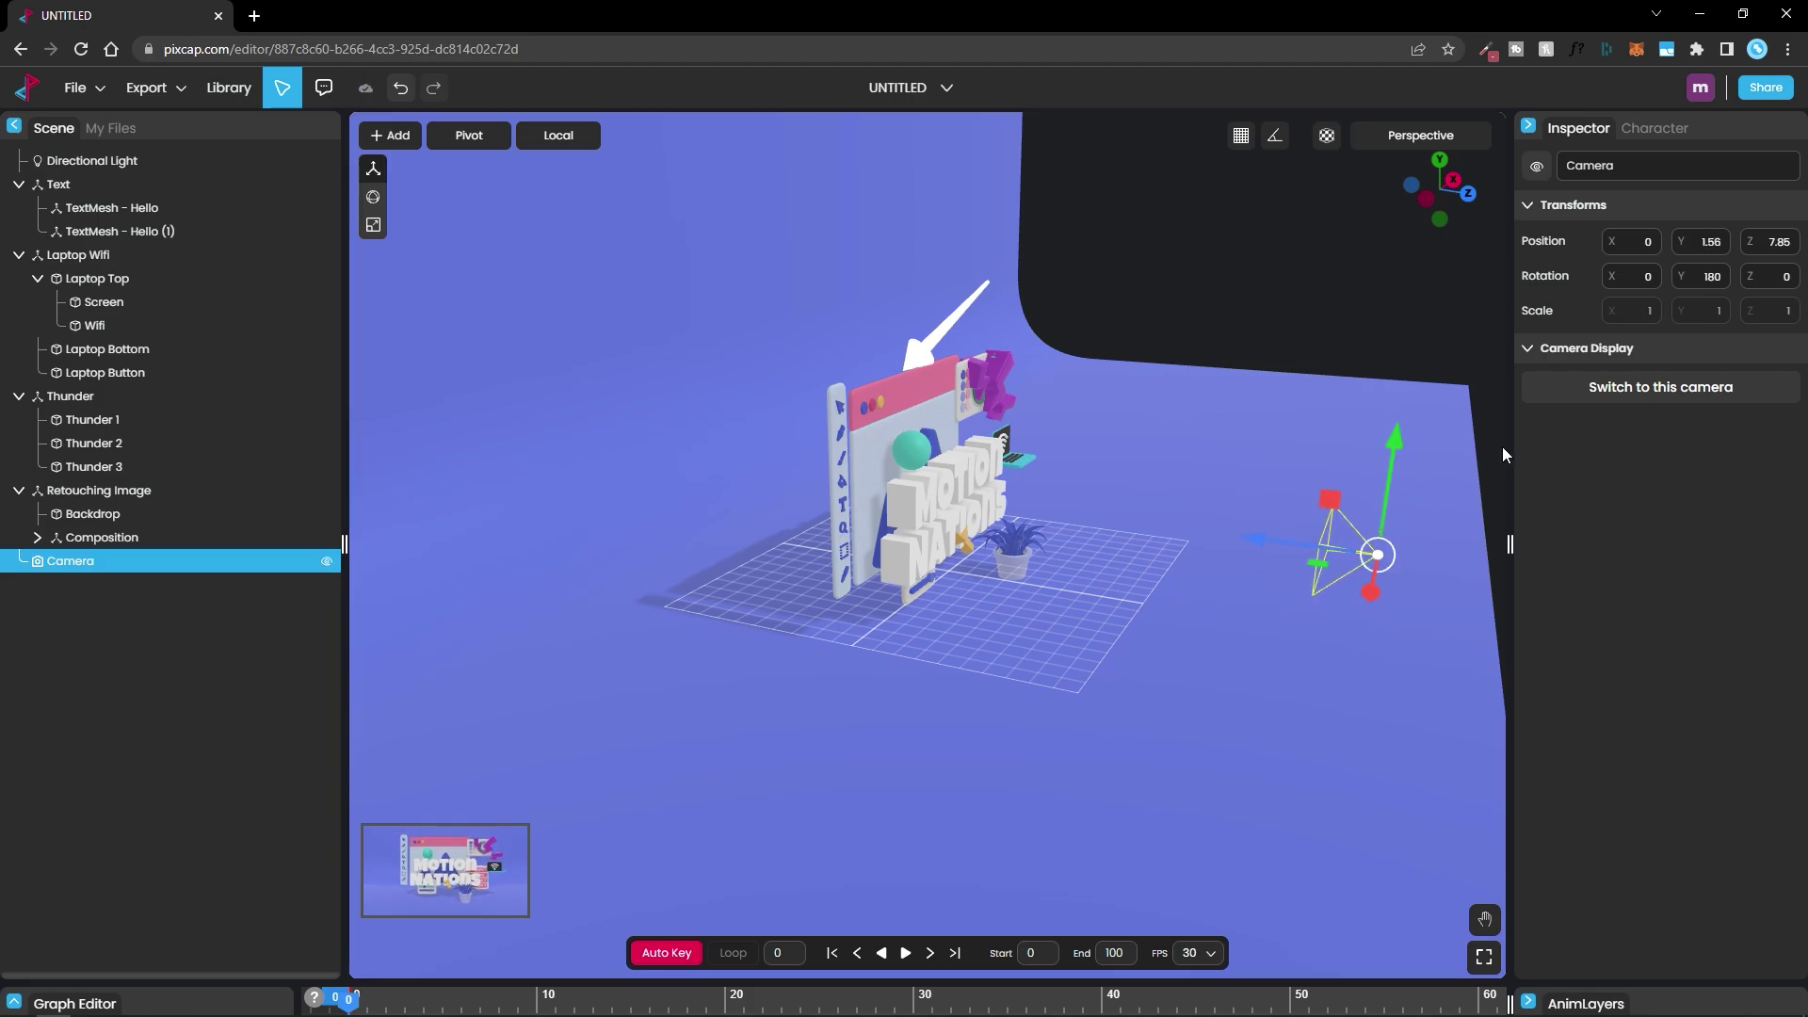
- Look through the camera and adjust its framing to about Y 1.37 and Z 8.46
click(1630, 389)
scroll(1369, 444, down, 3)
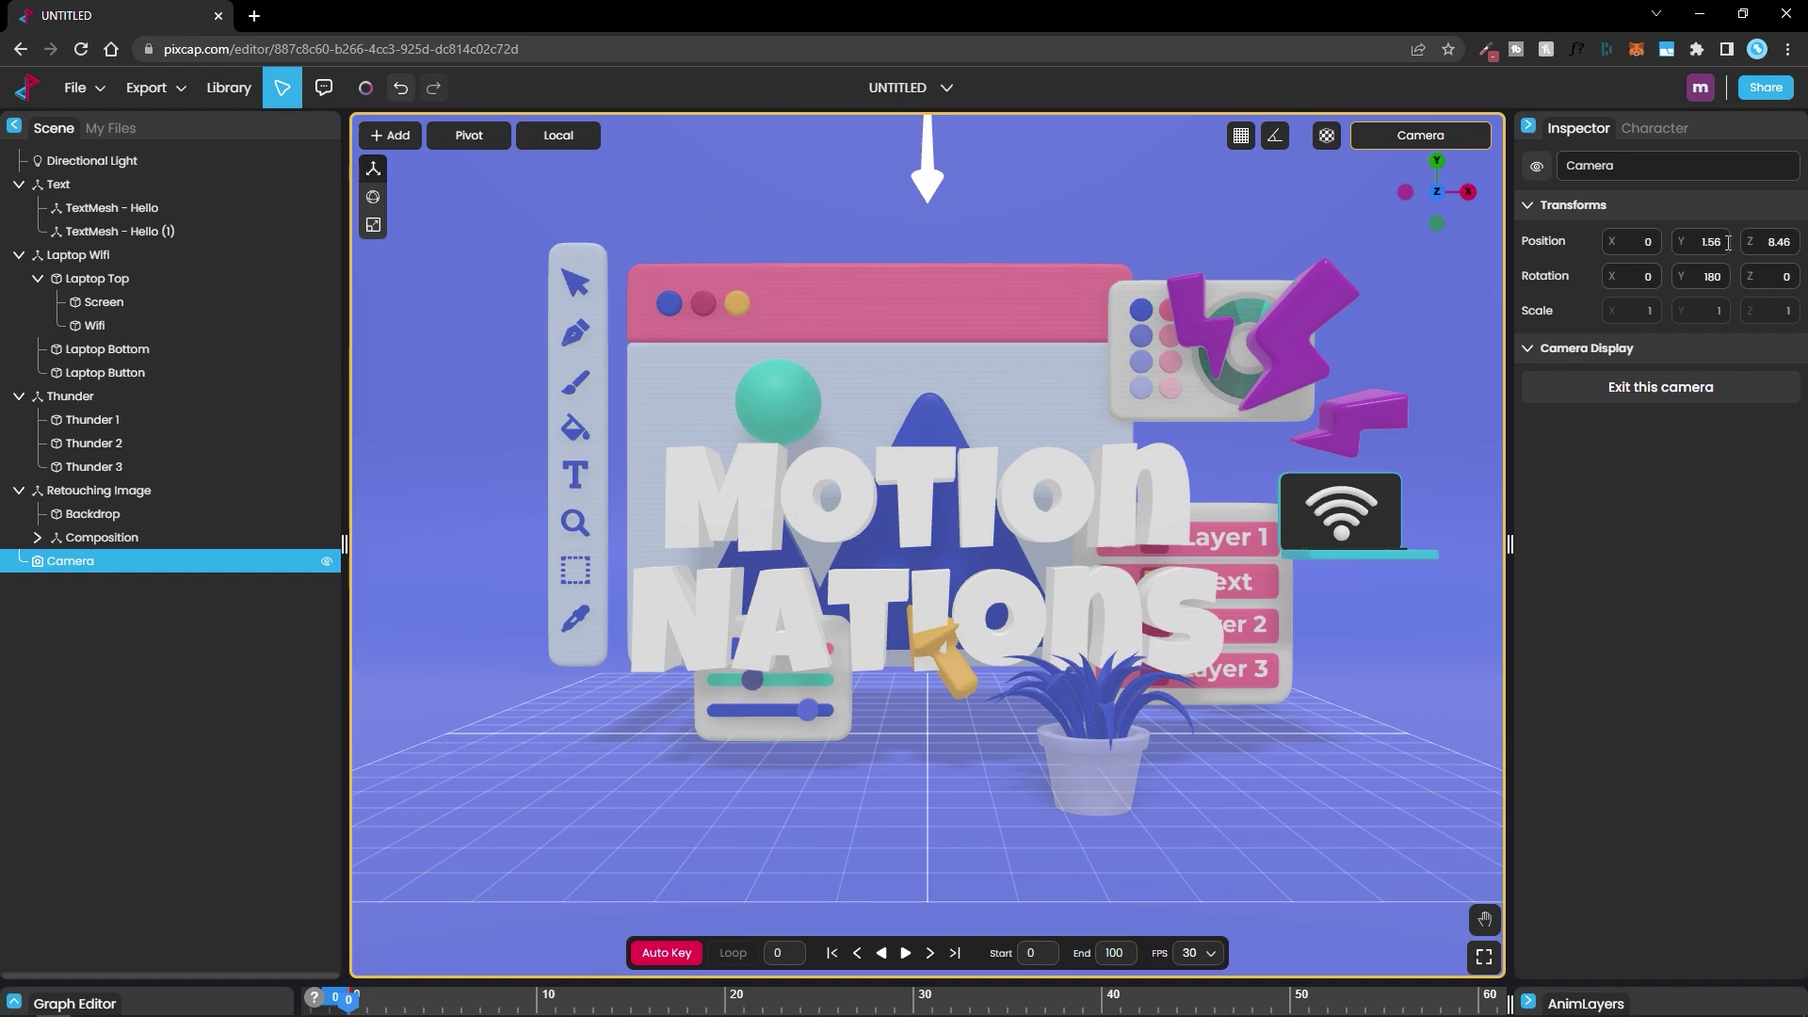
mouse_move(1675, 250)
mouse_down()
mouse_move(1709, 252)
mouse_move(1660, 263)
mouse_up()
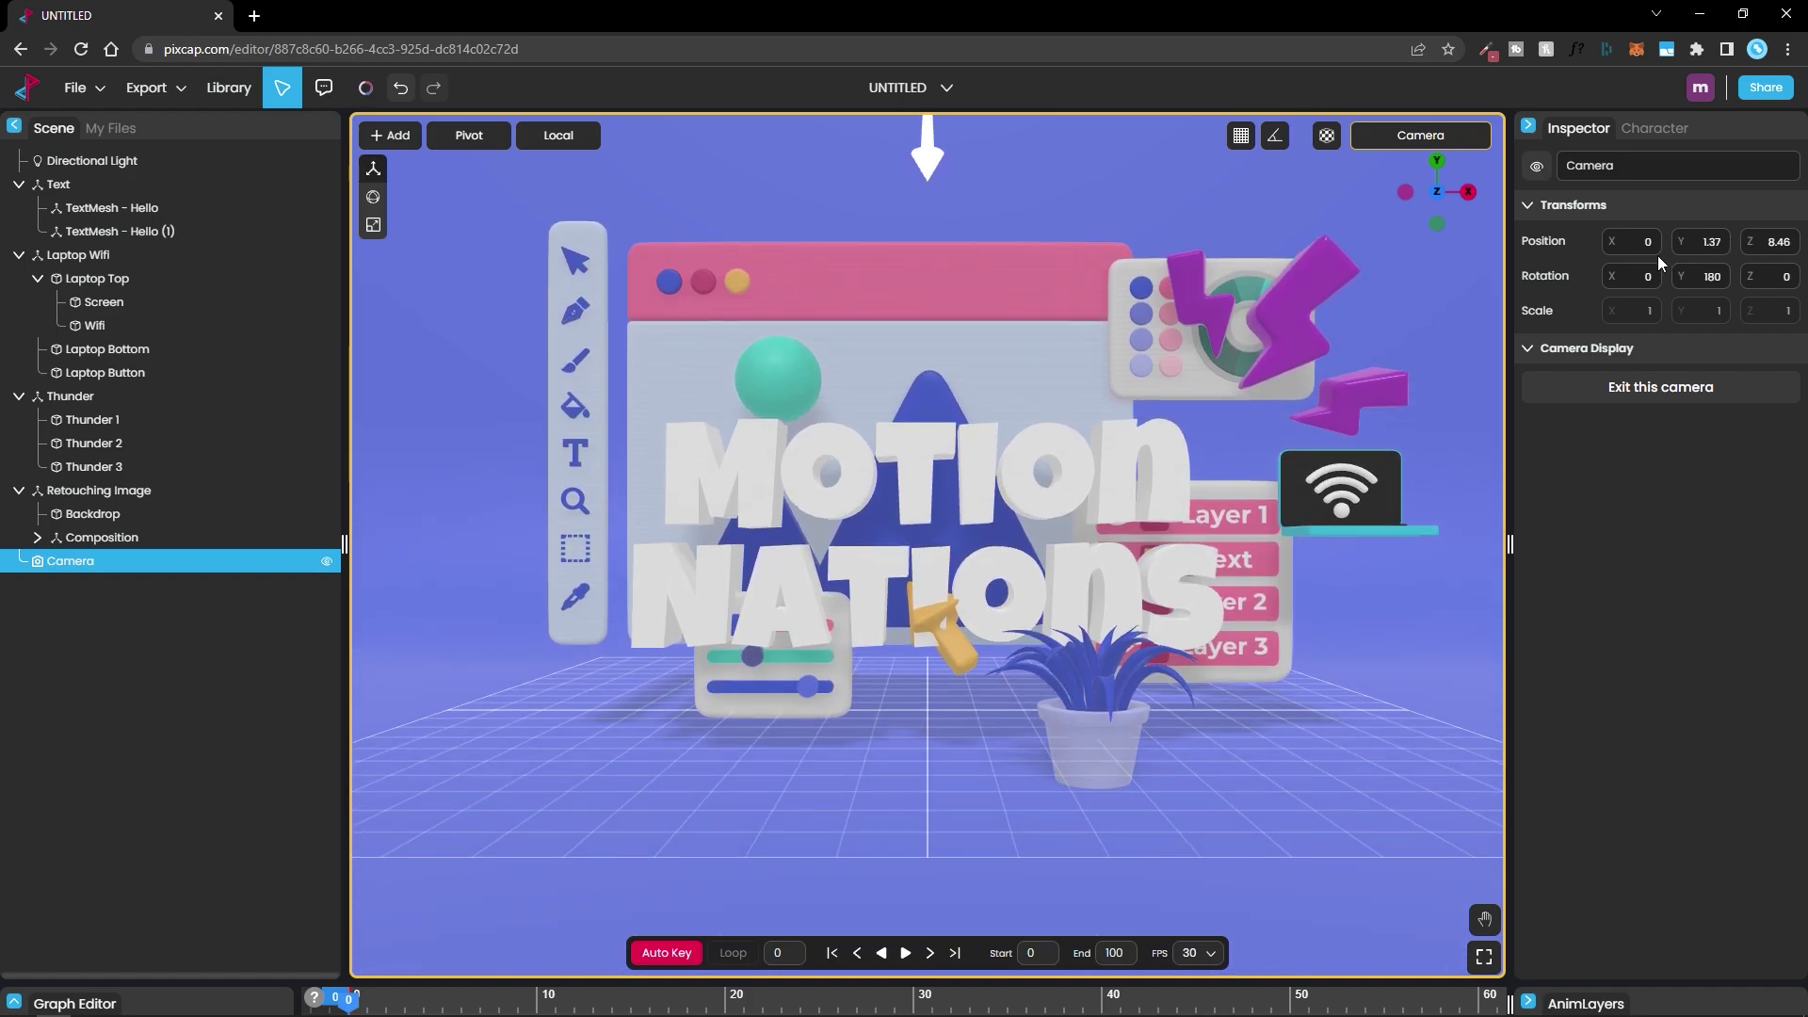
- Pull the camera back to about Z 9.12 and delete the Program Window group from the Retouching Image composition
scroll(1057, 655, down, 3)
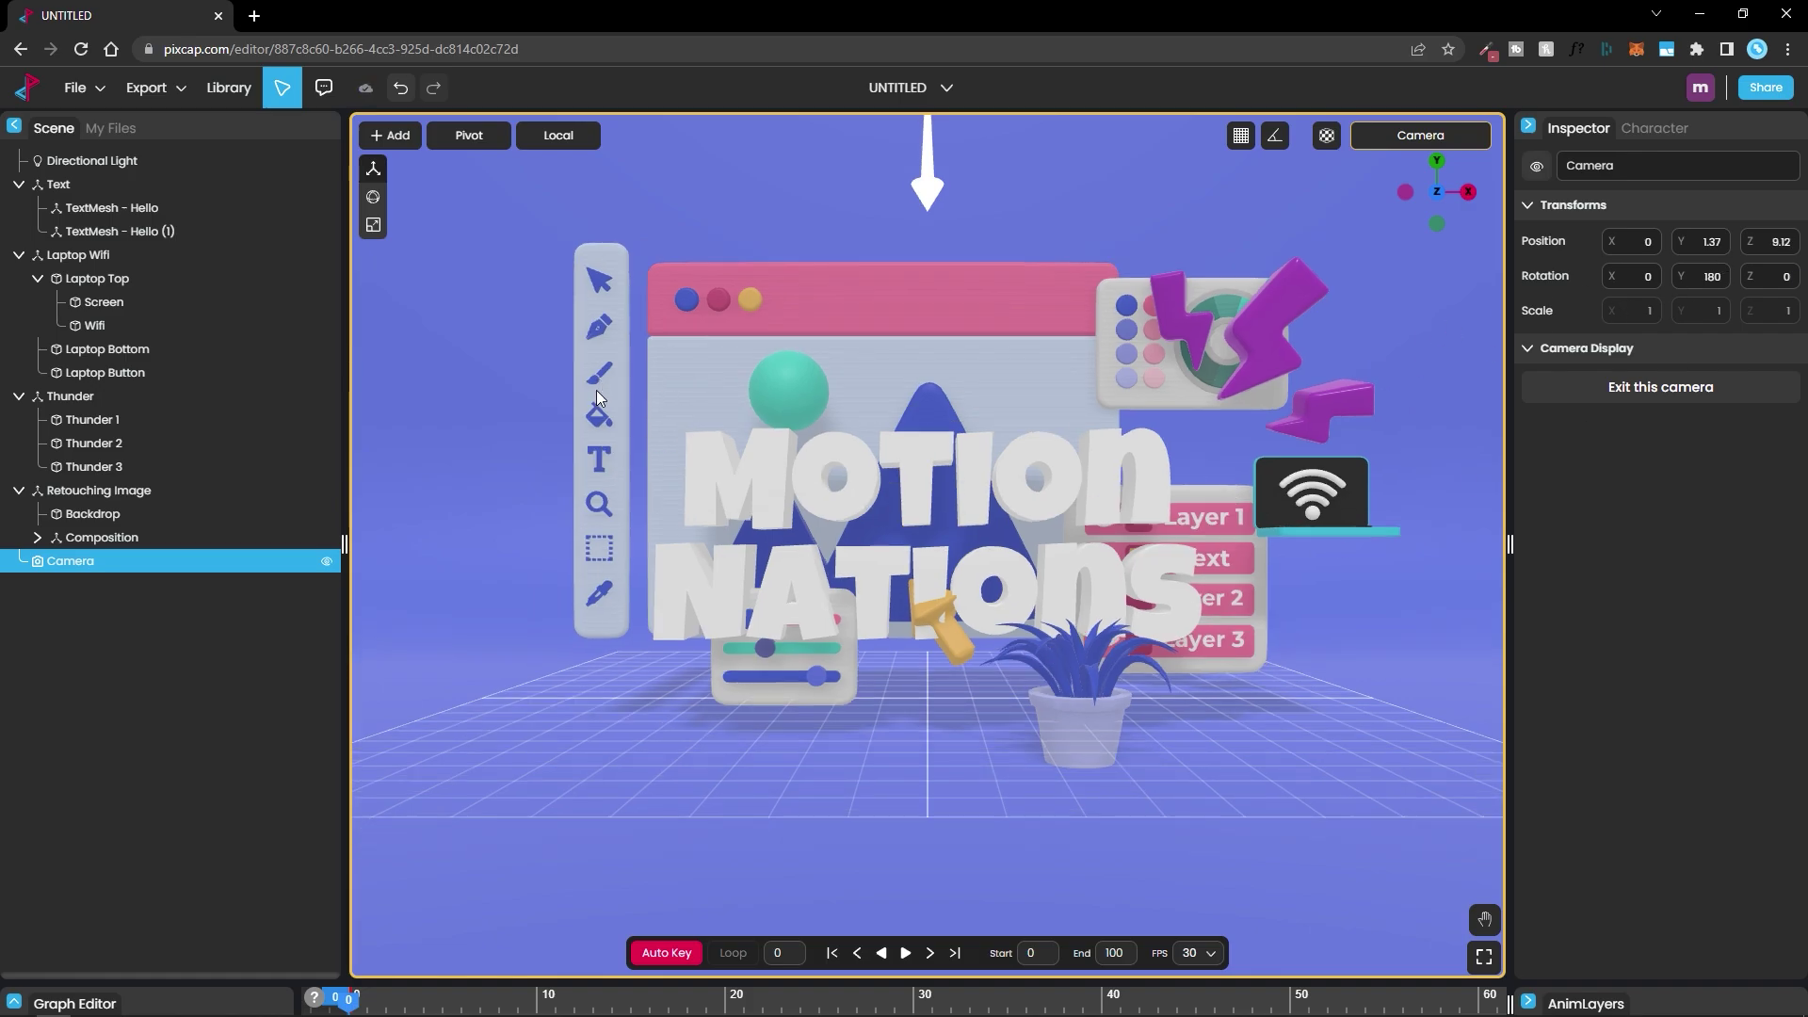
click(81, 484)
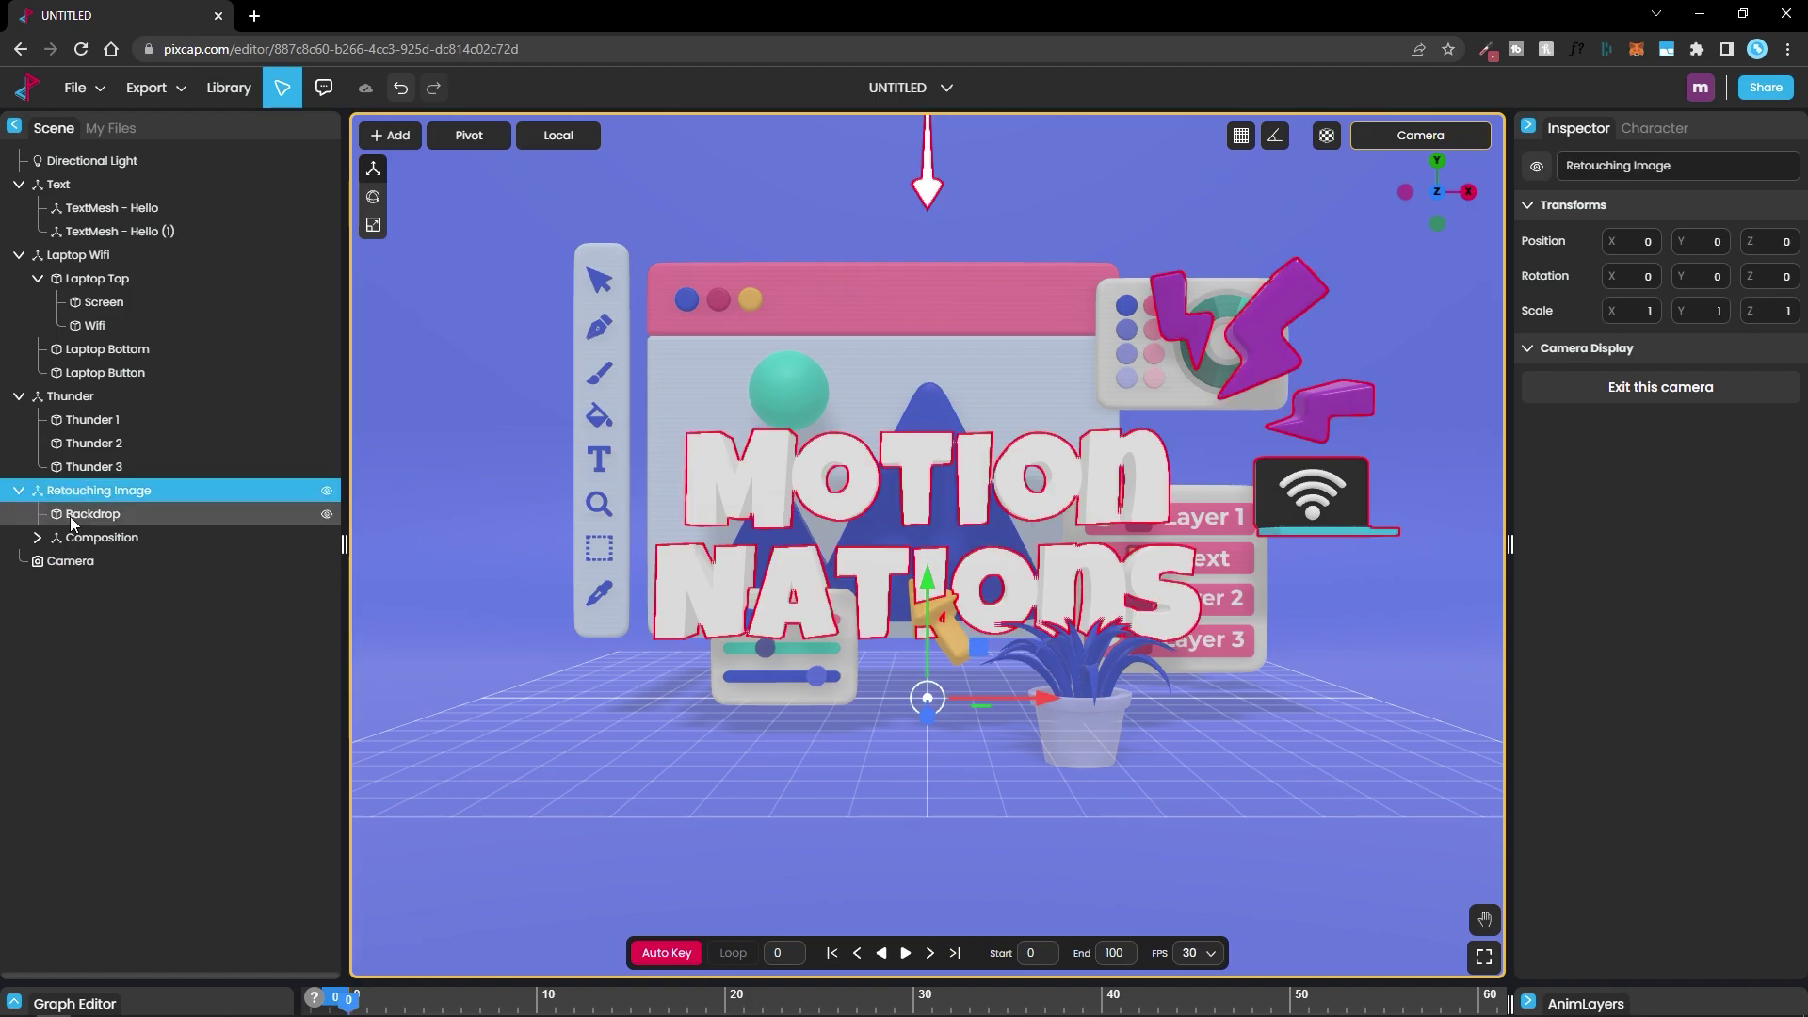
click(70, 515)
click(64, 538)
click(38, 537)
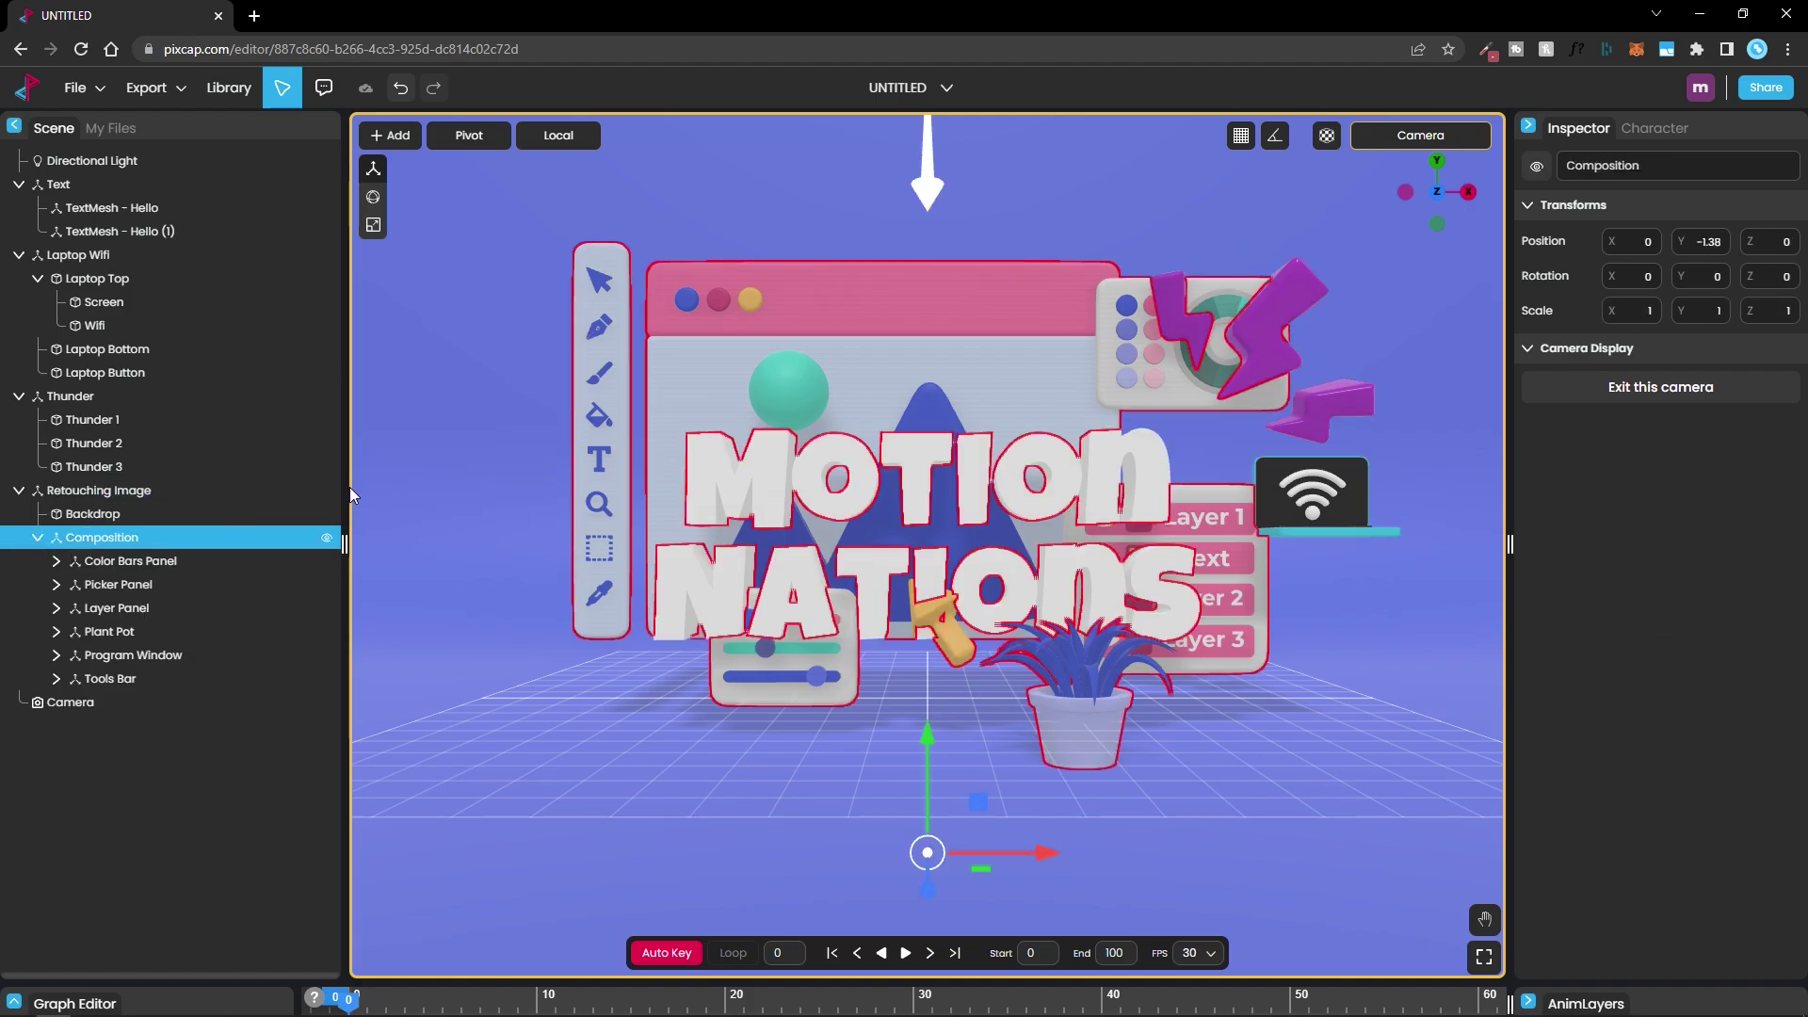
click(868, 294)
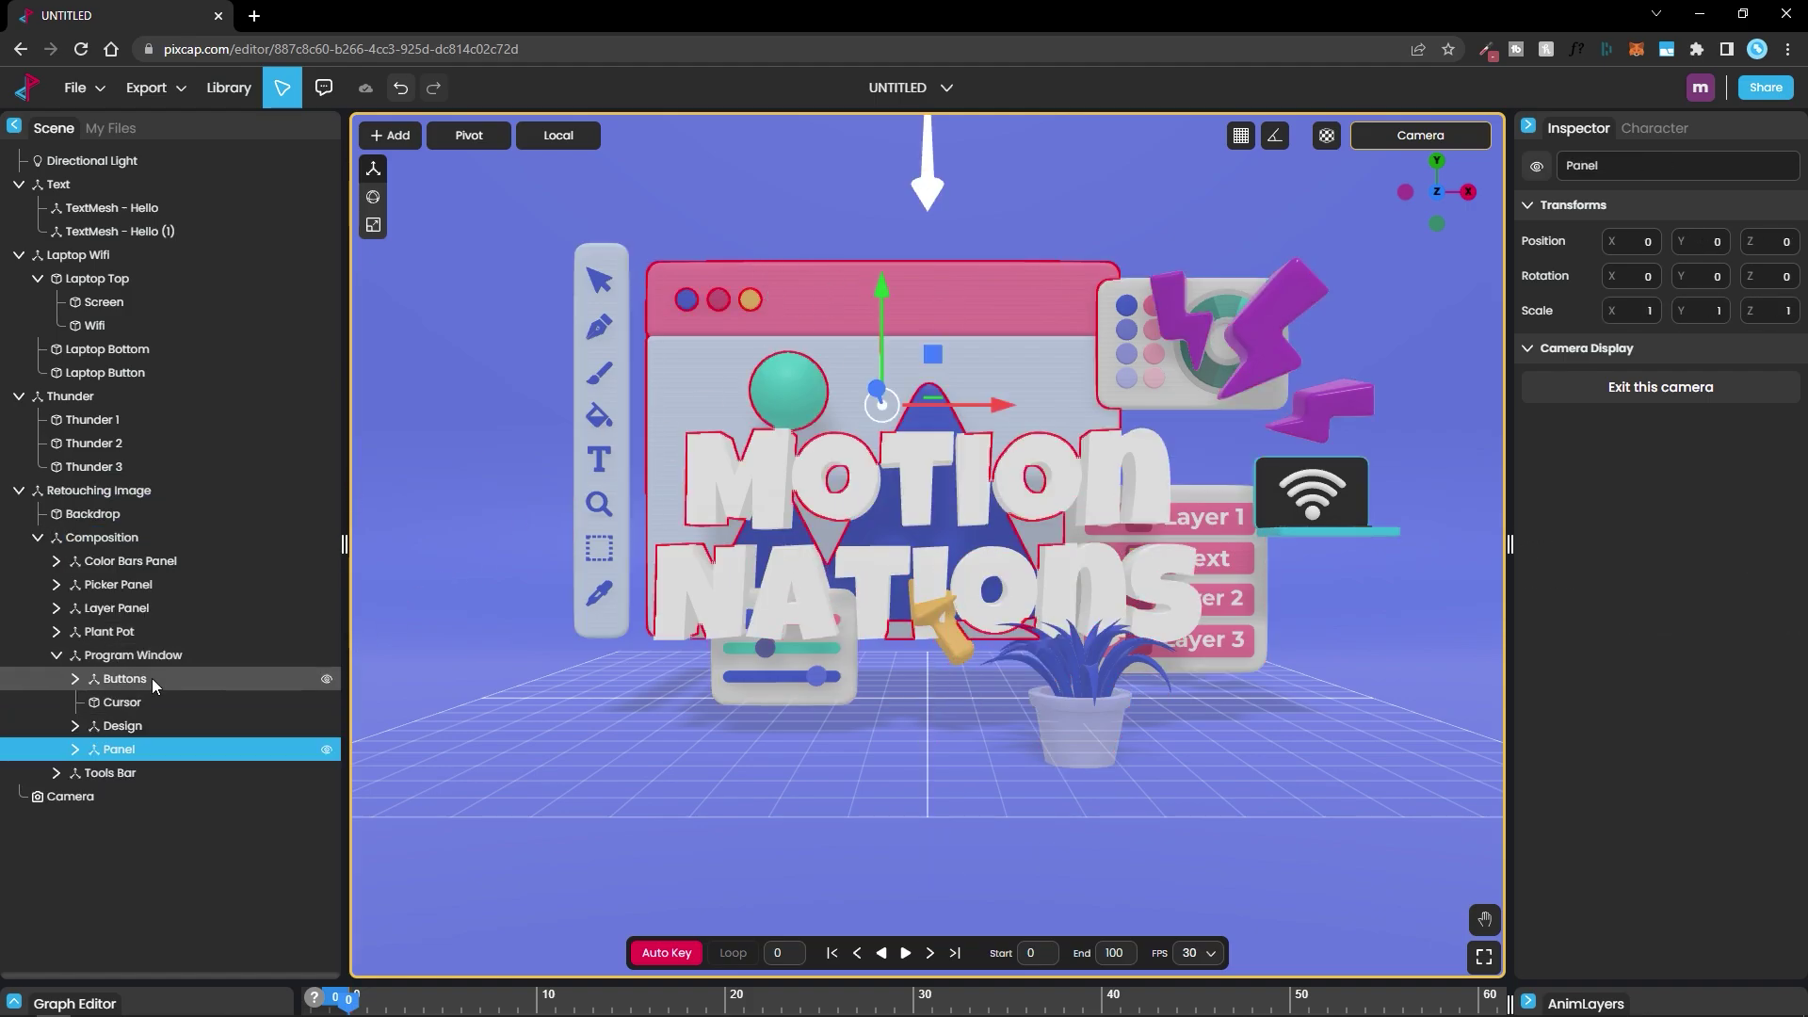
click(130, 661)
right_click(130, 659)
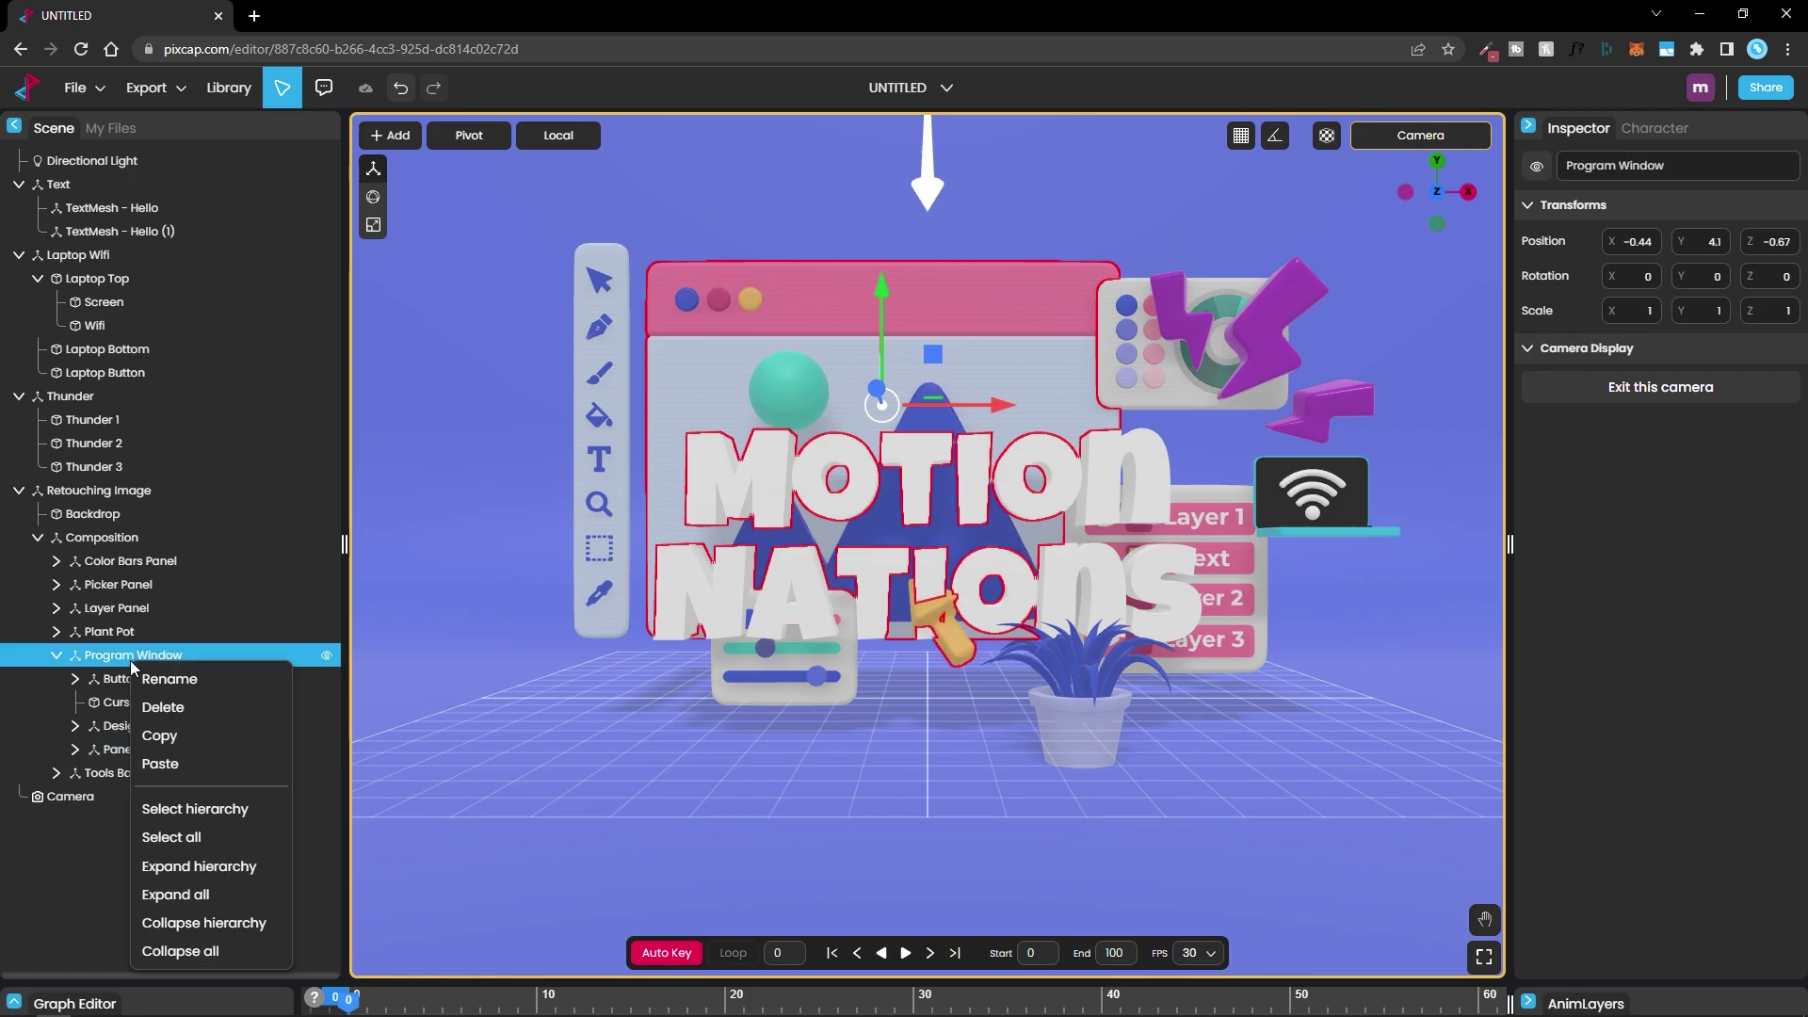
click(178, 709)
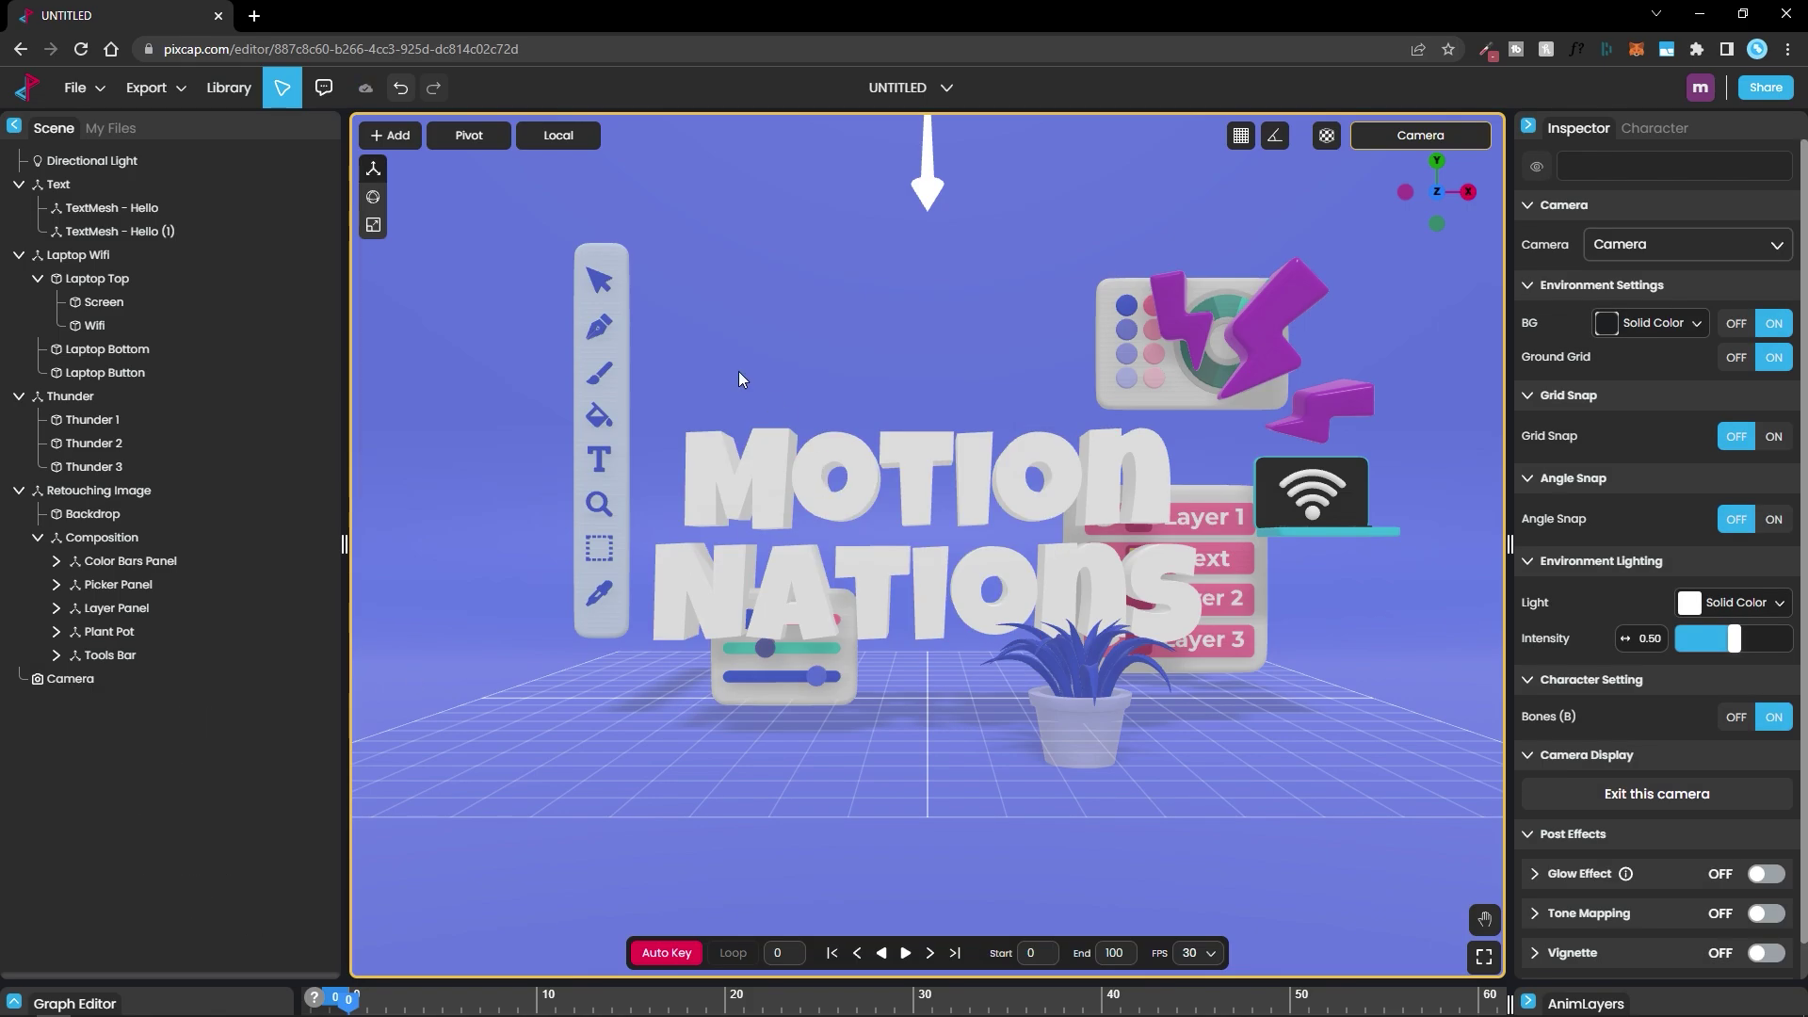
- Rotate the Tools Bar to about 36.85 on Y and 7.42 on Z and move it further left of the text
click(617, 303)
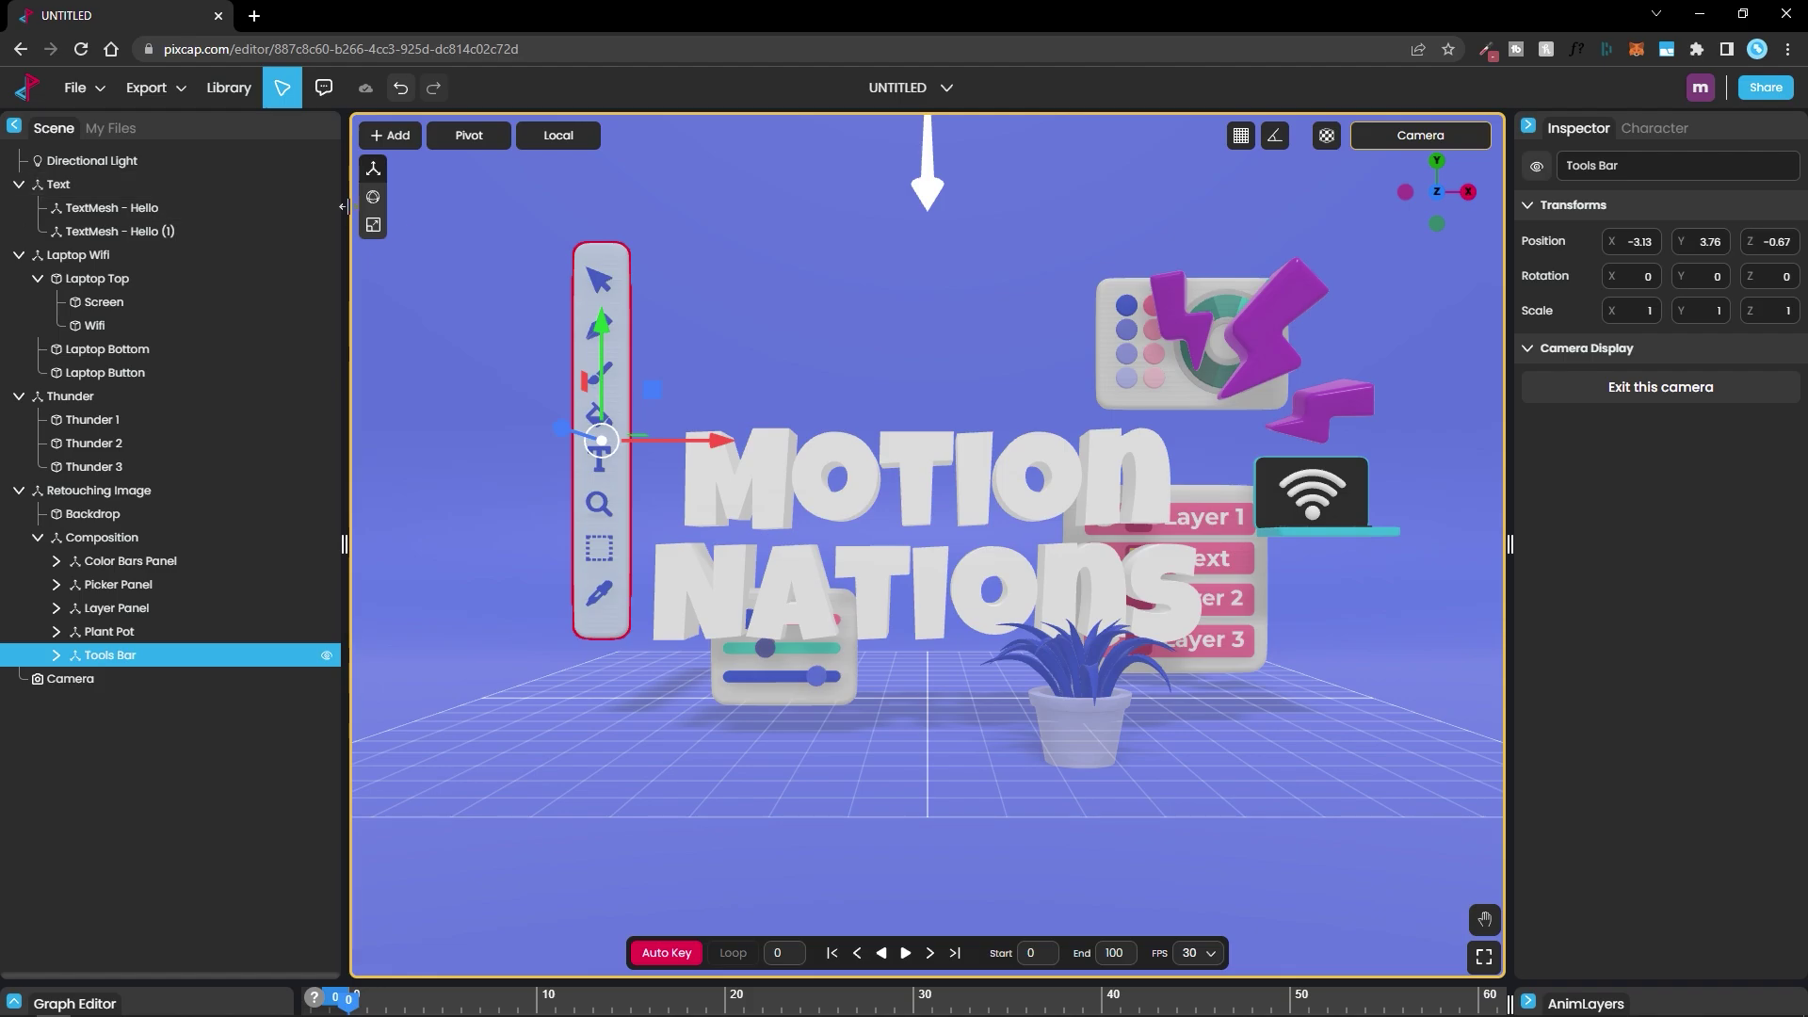
click(373, 194)
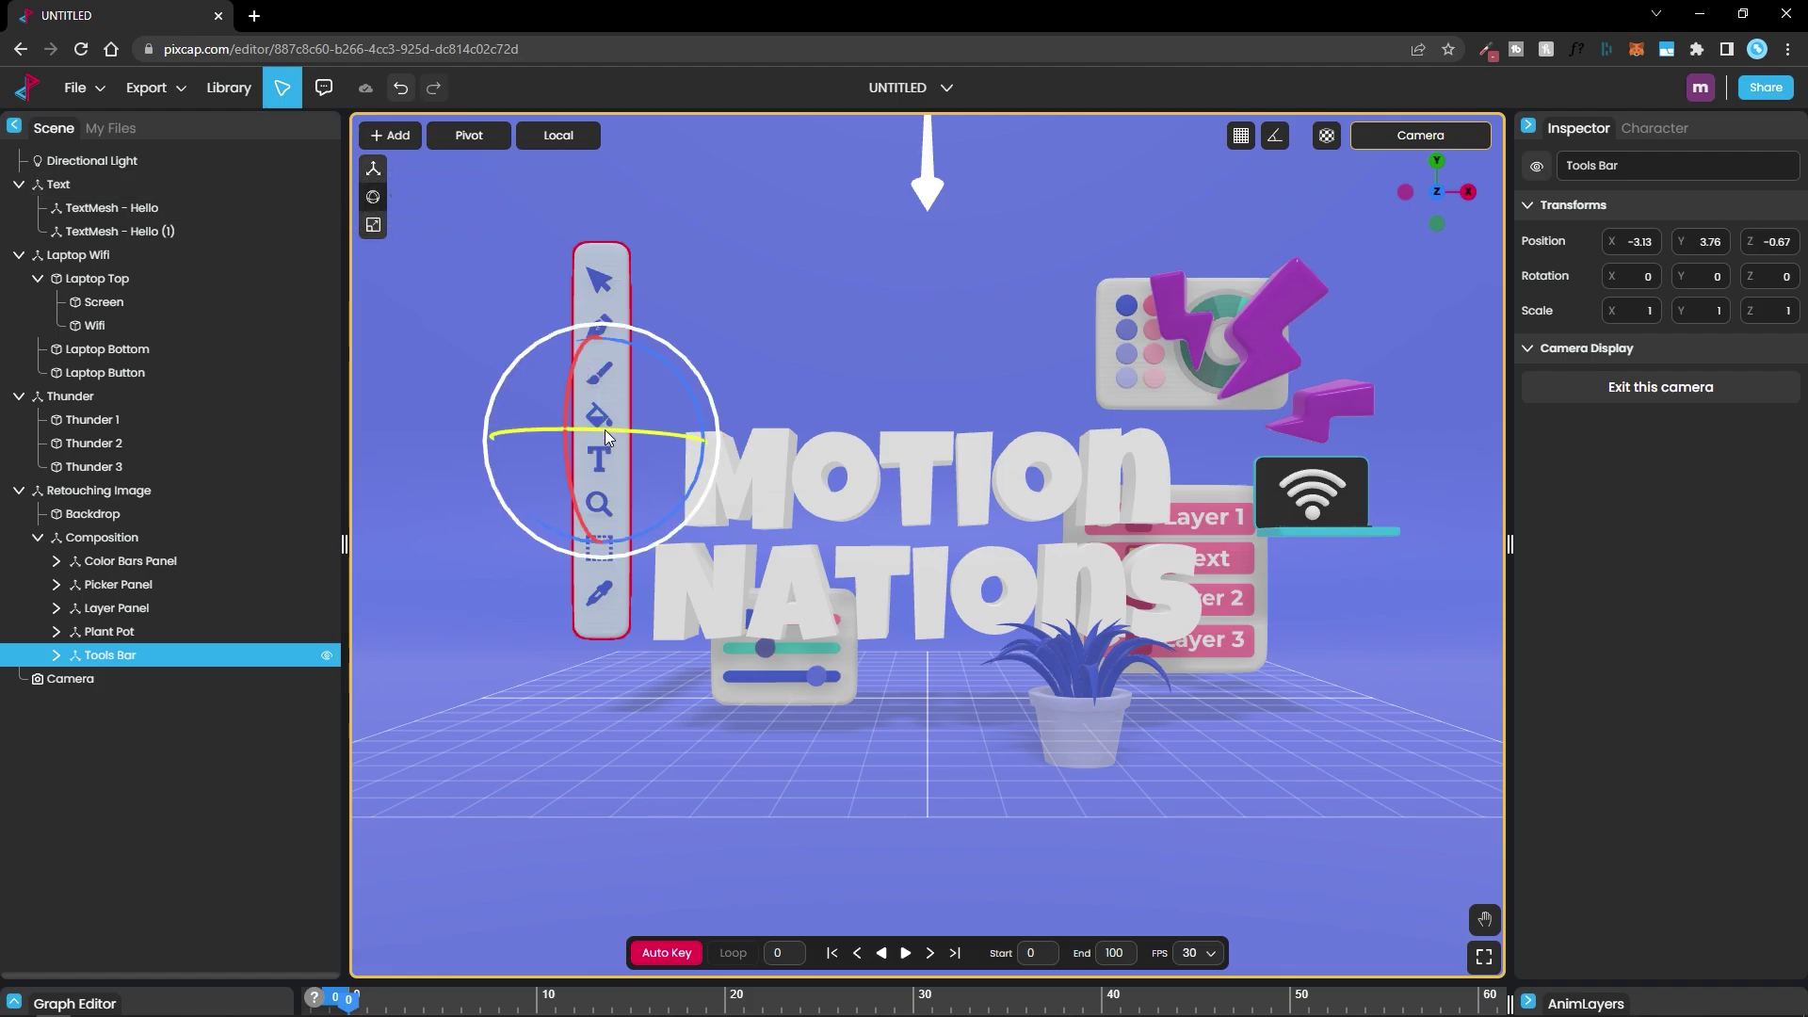
drag(617, 450, 689, 427)
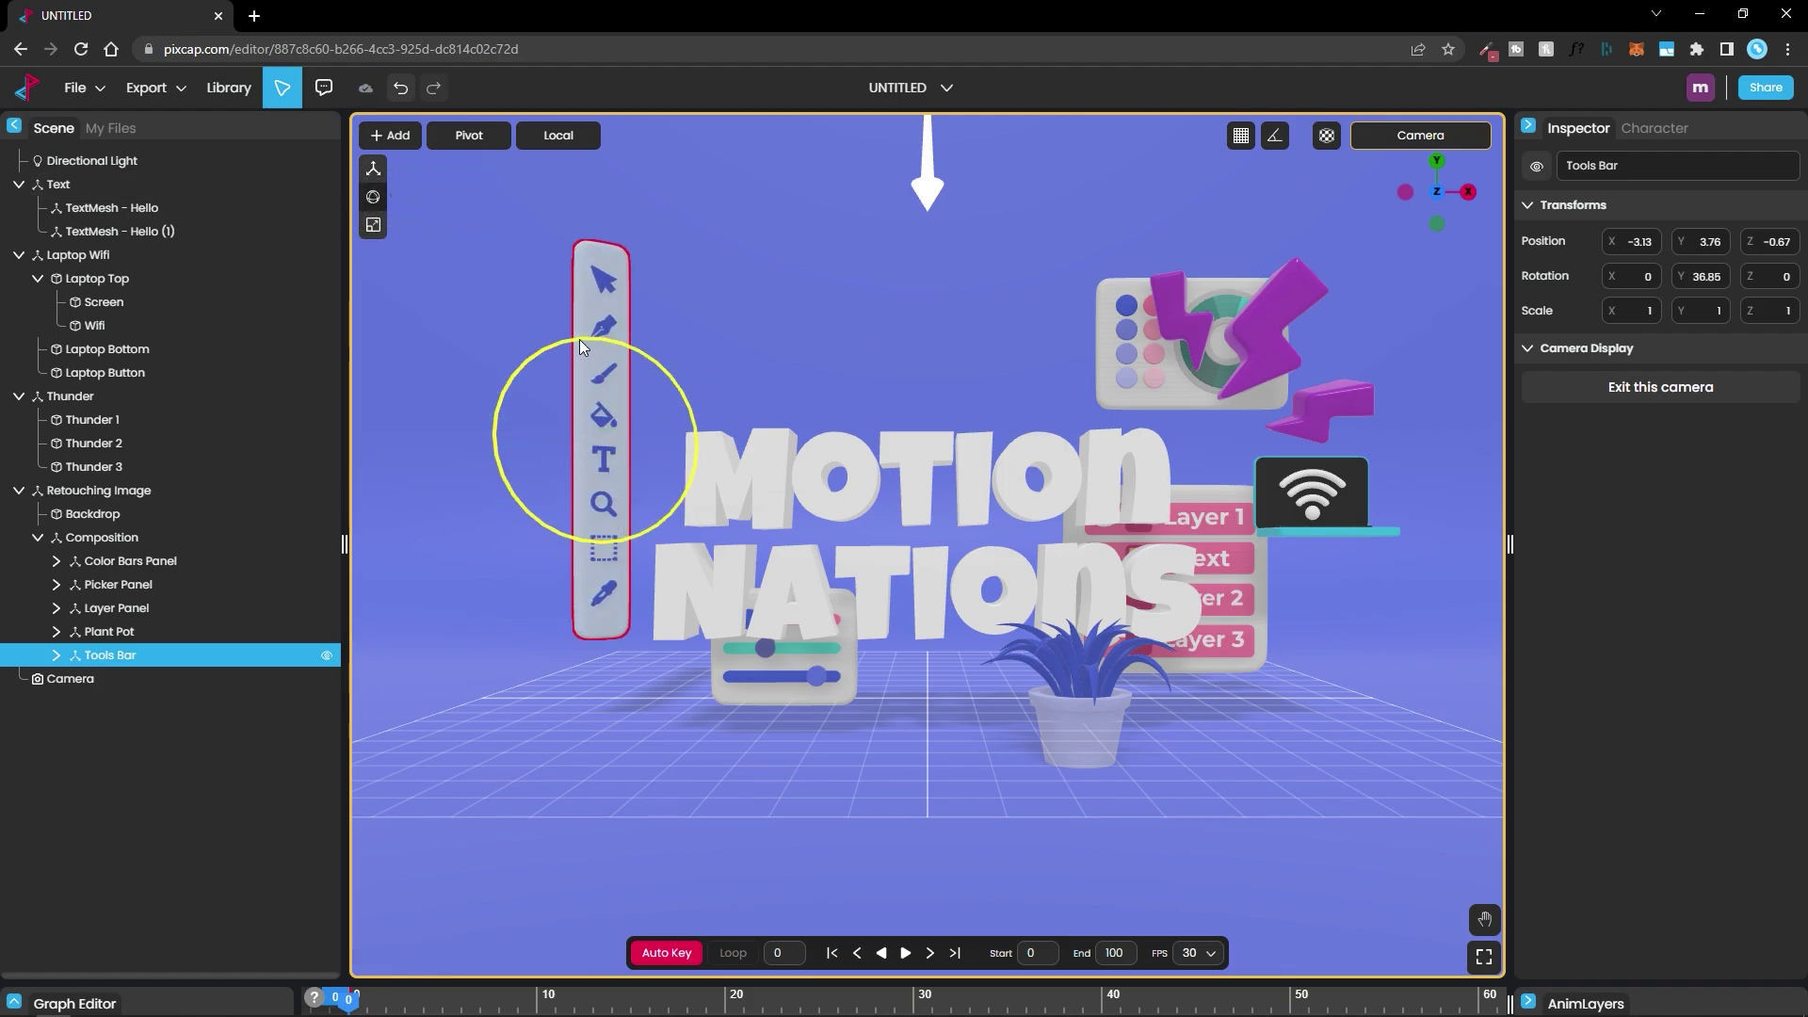
drag(579, 339, 555, 339)
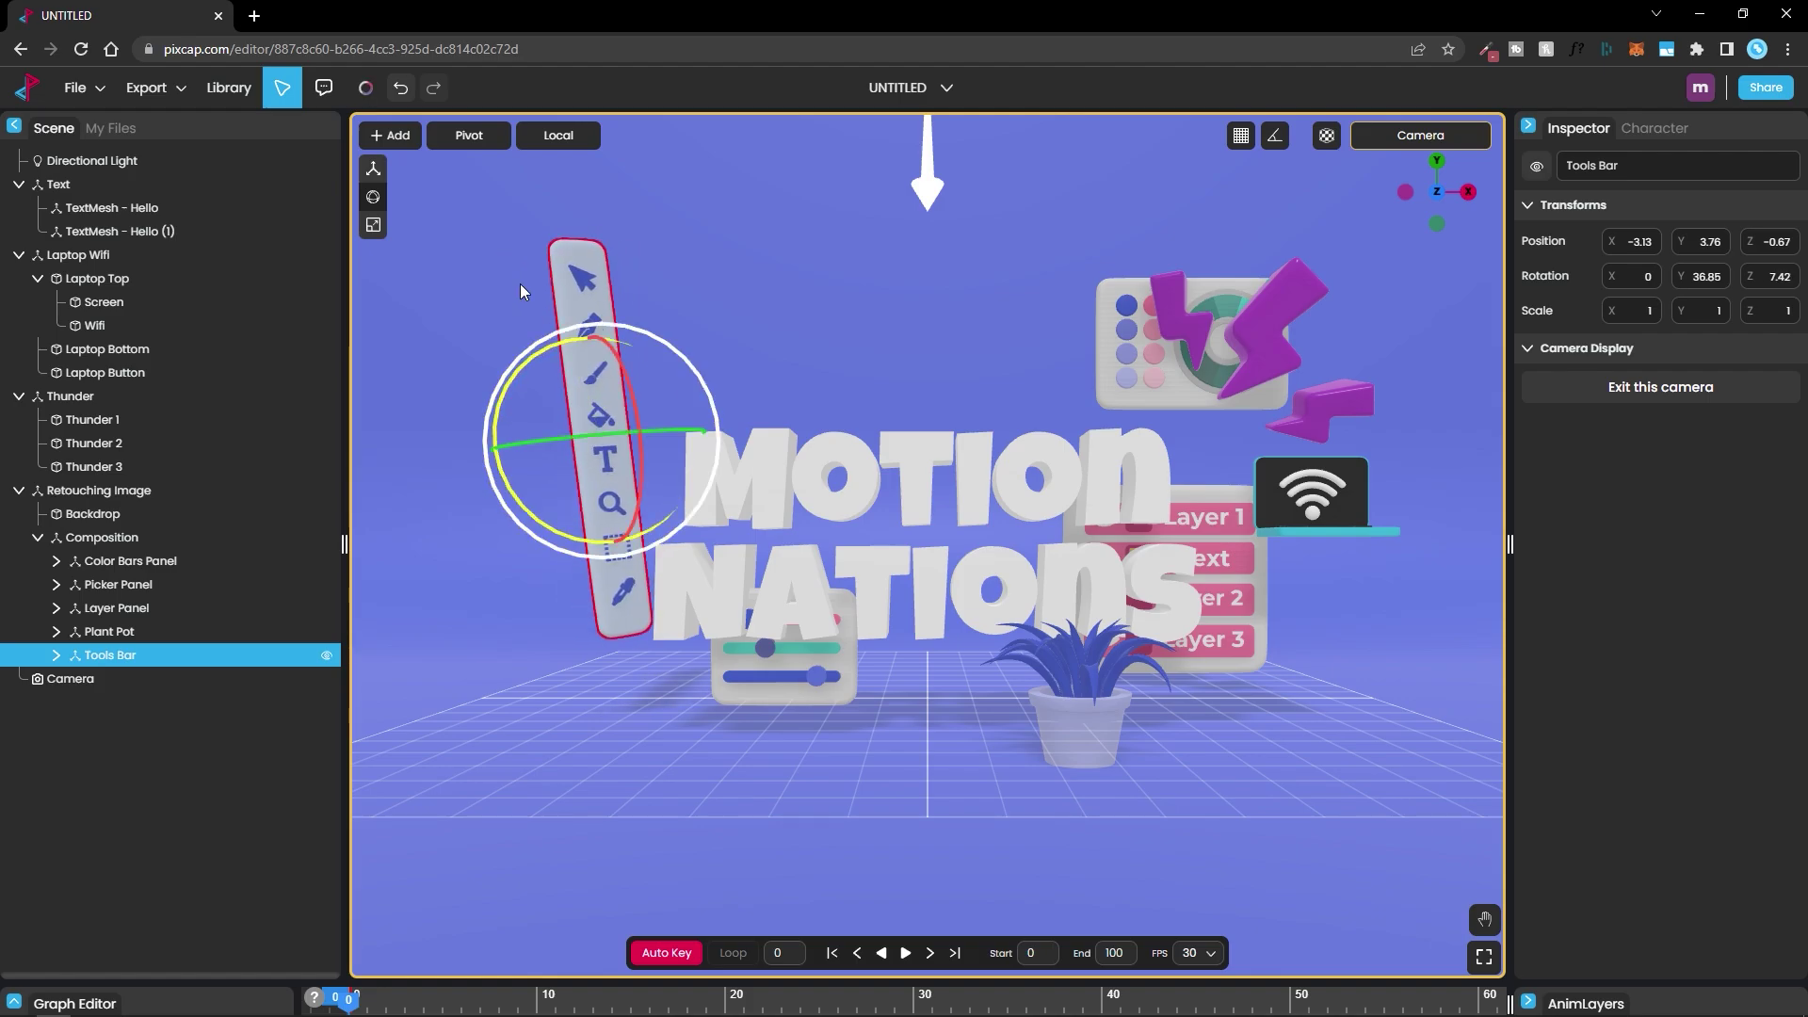
click(373, 168)
- Shrink and tilt the Picker Panel below the laptop, and place the Color Bars Panel above the text at scale 0.8
click(1206, 386)
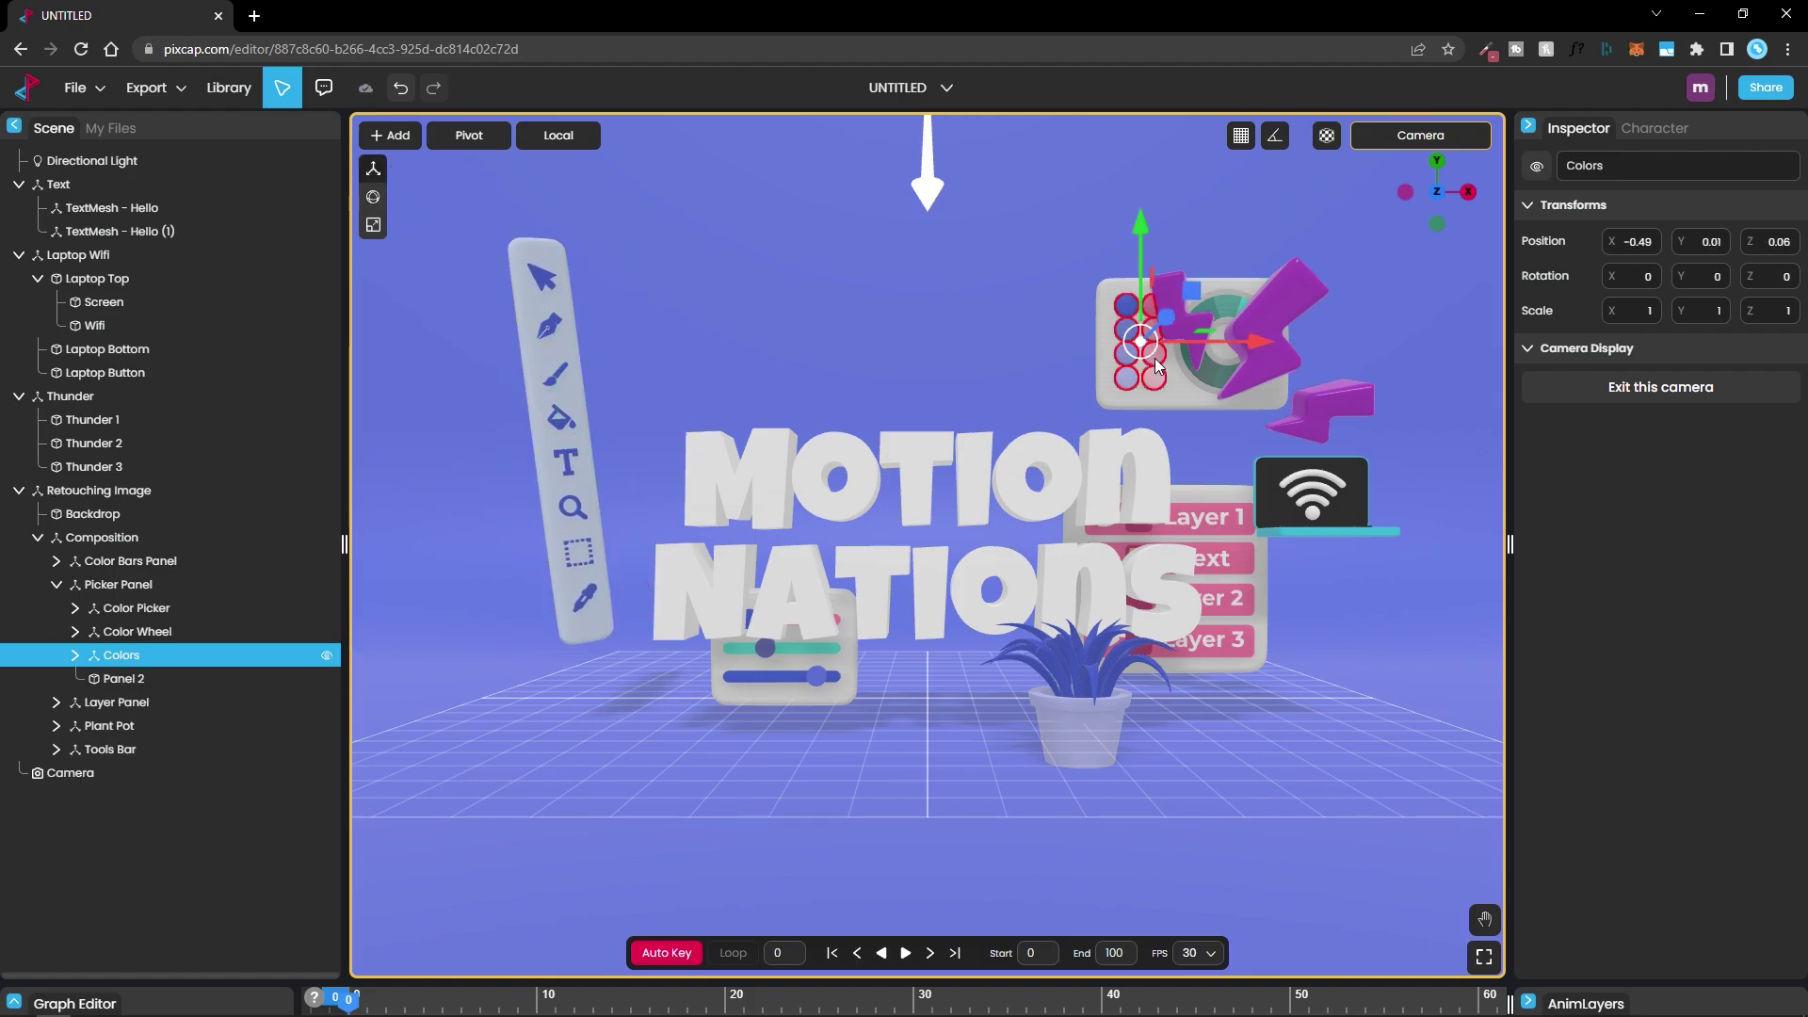
drag(1236, 291, 1344, 523)
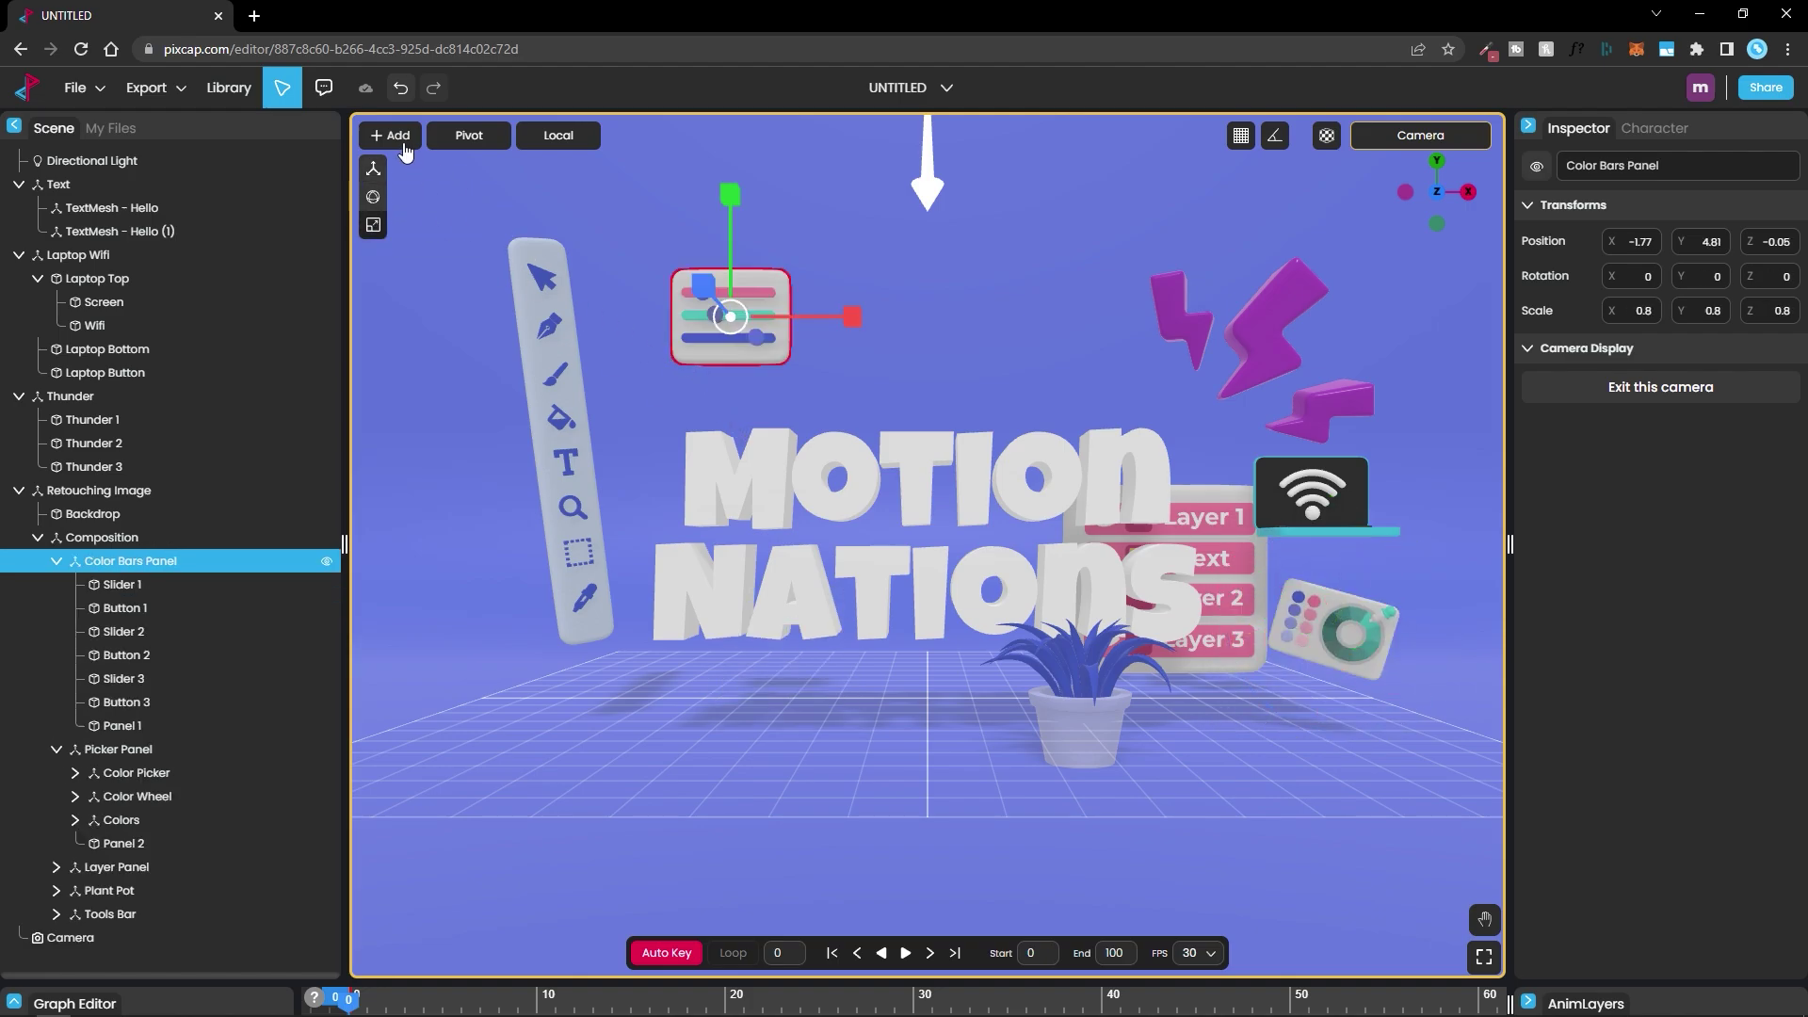
- Add a cylinder and scale it to about 1.79 on X and Z and 0.41 on Y
click(397, 137)
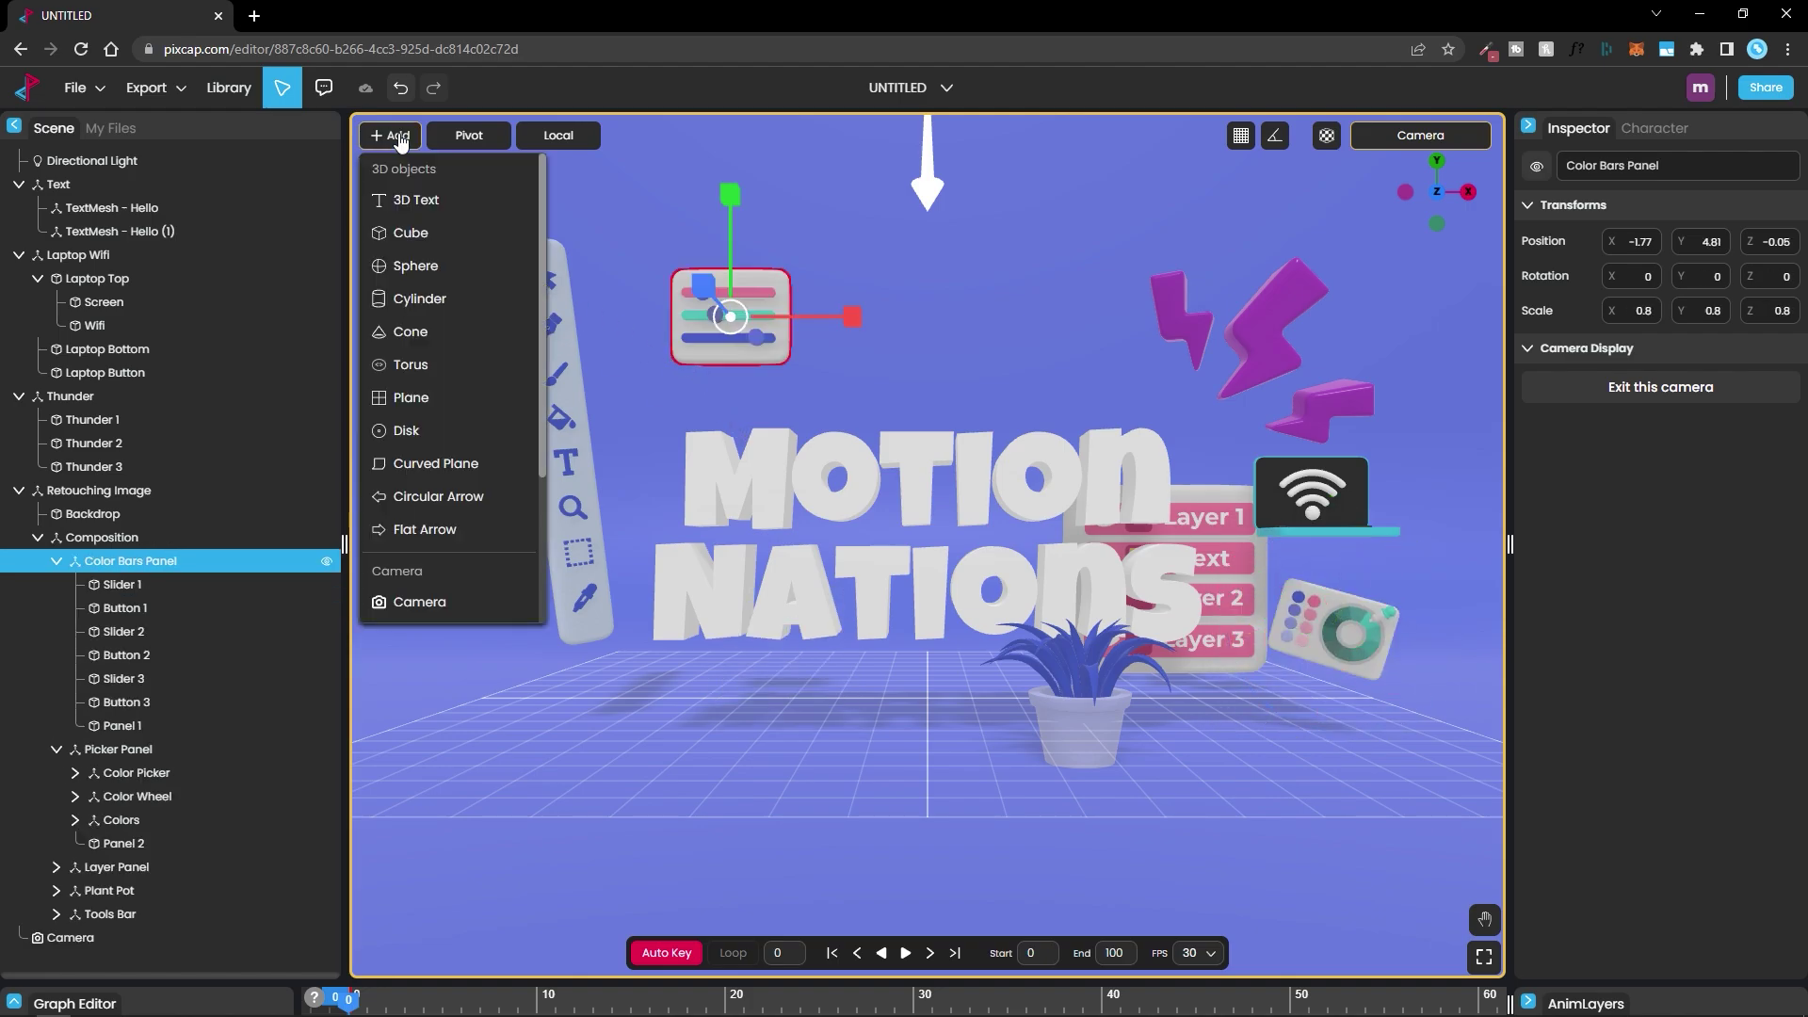
click(433, 298)
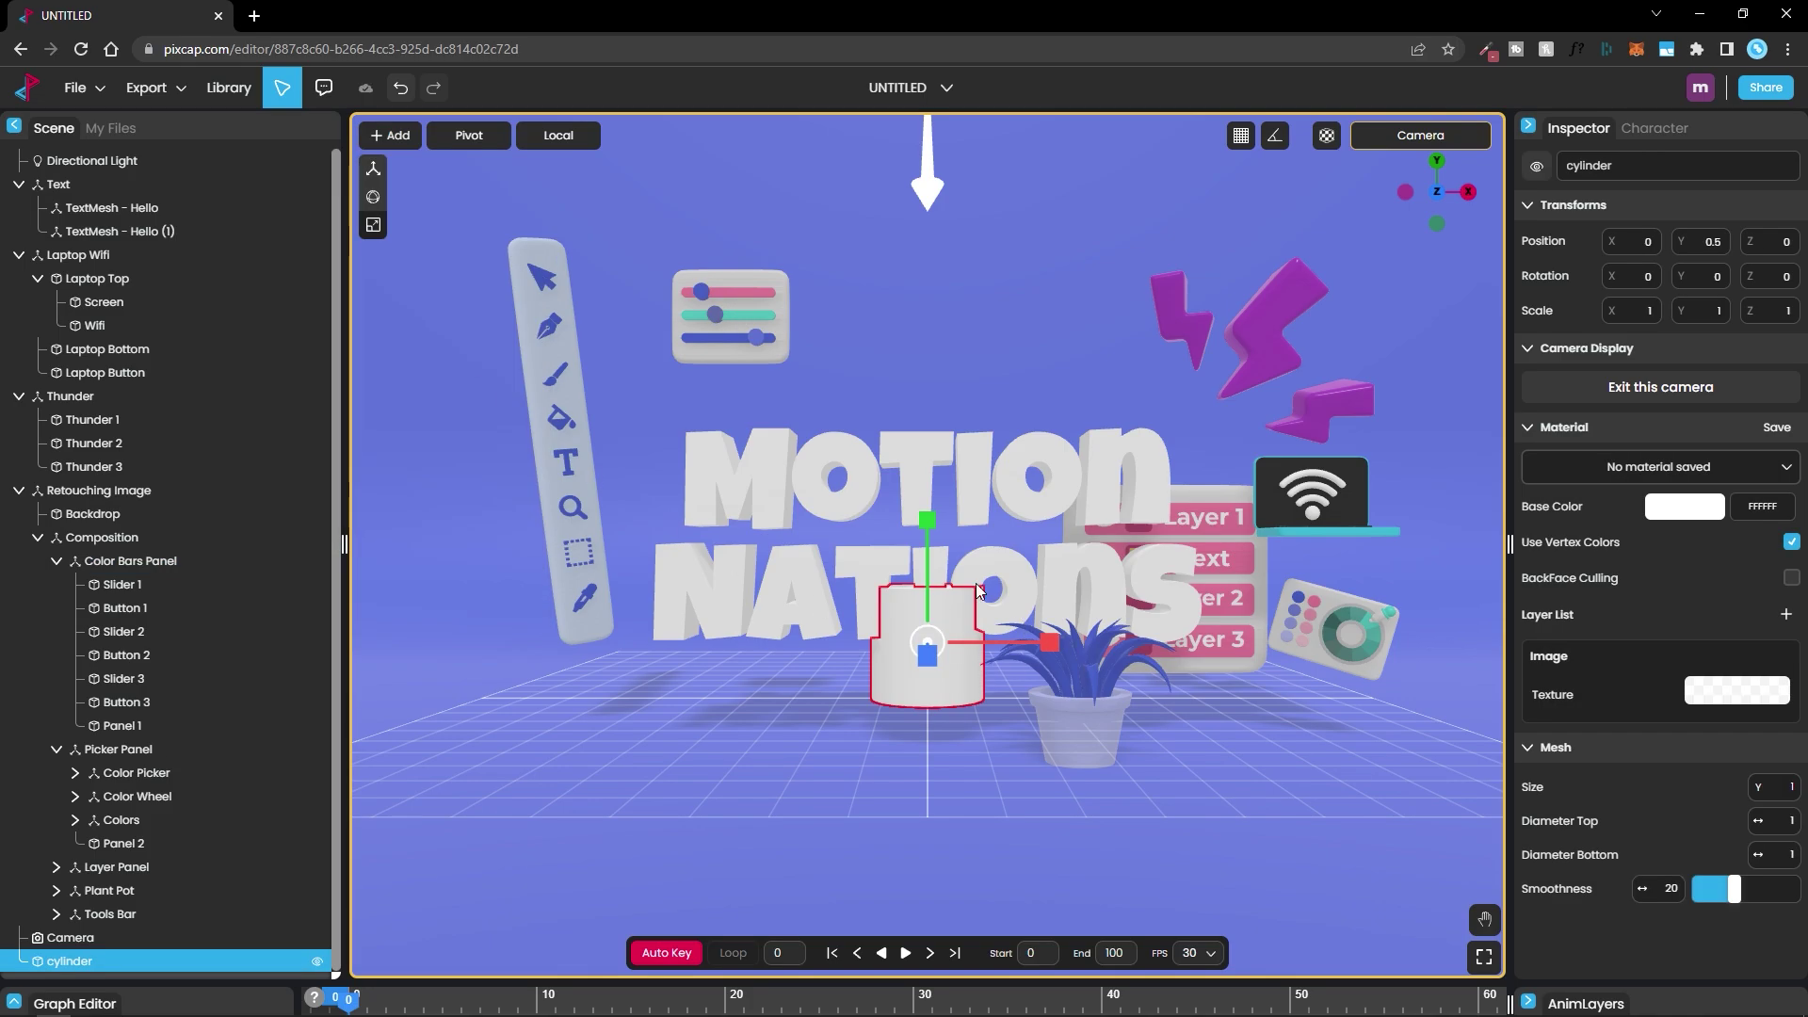
drag(939, 640, 934, 592)
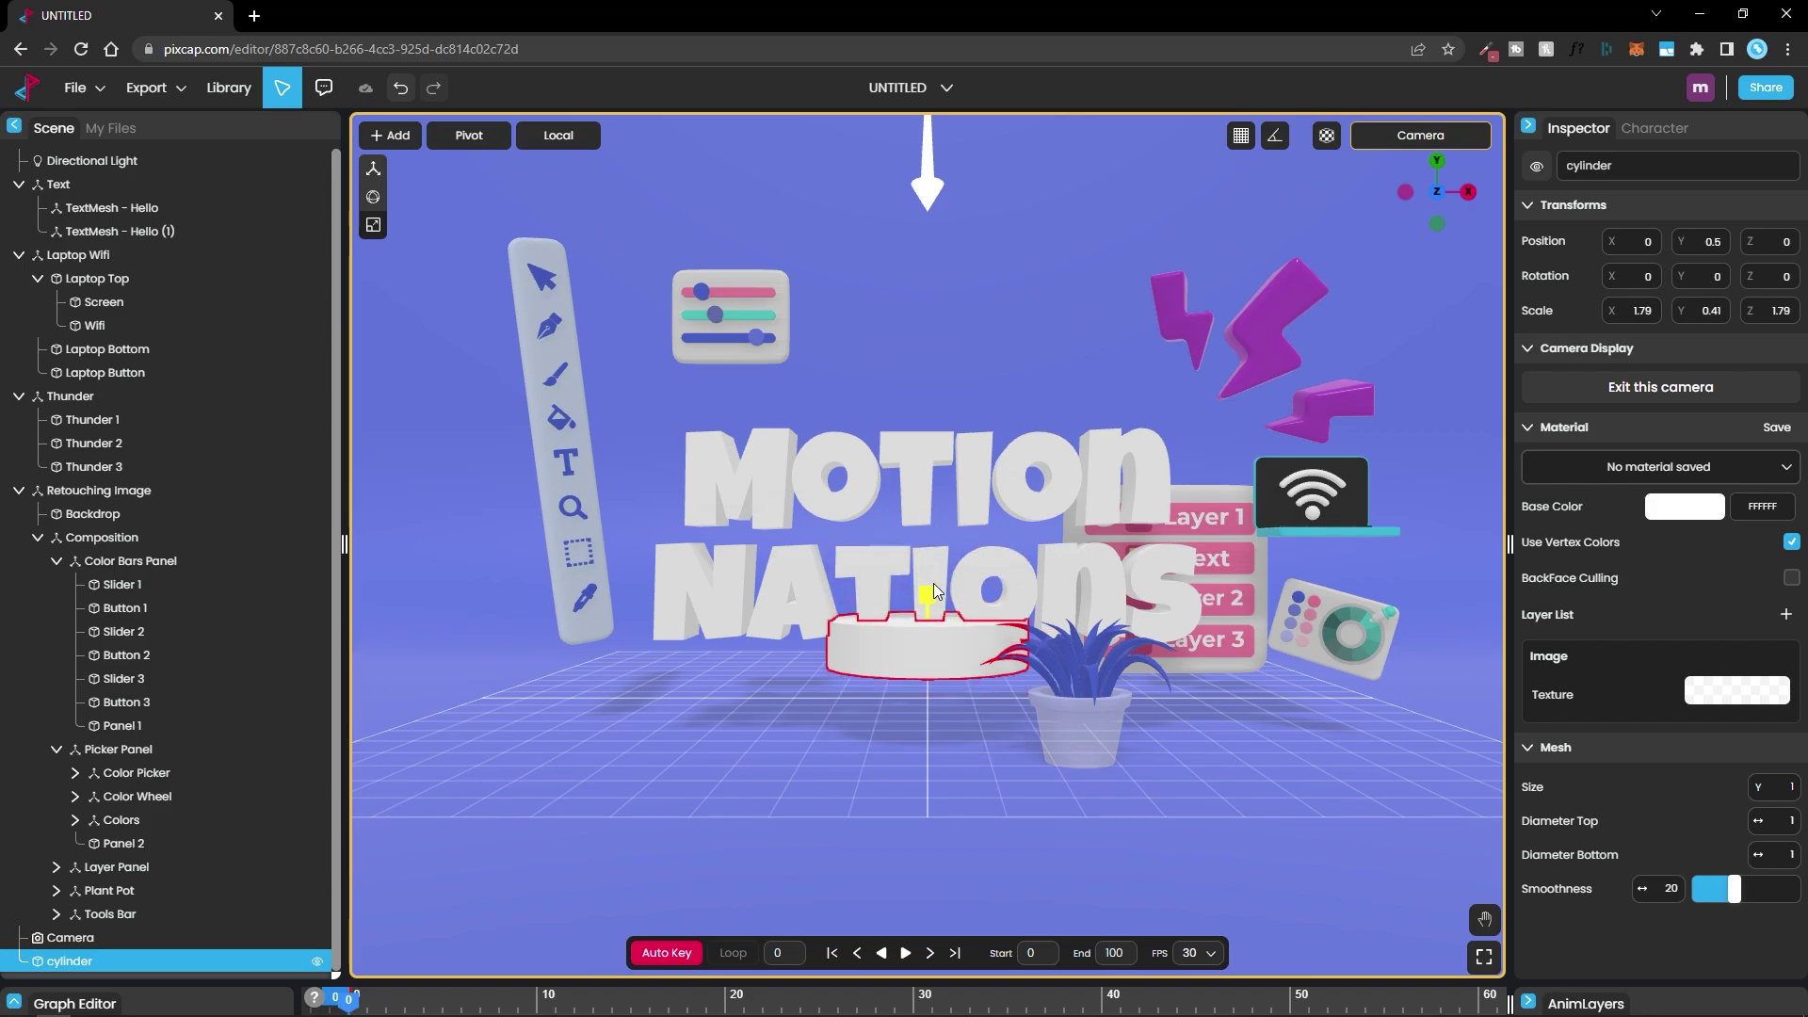
- Arrange the panels, plant and laptop around the text, with two turquoise cylinder pedestals beneath the slider panel and the laptop
click(1290, 223)
drag(1290, 223, 819, 613)
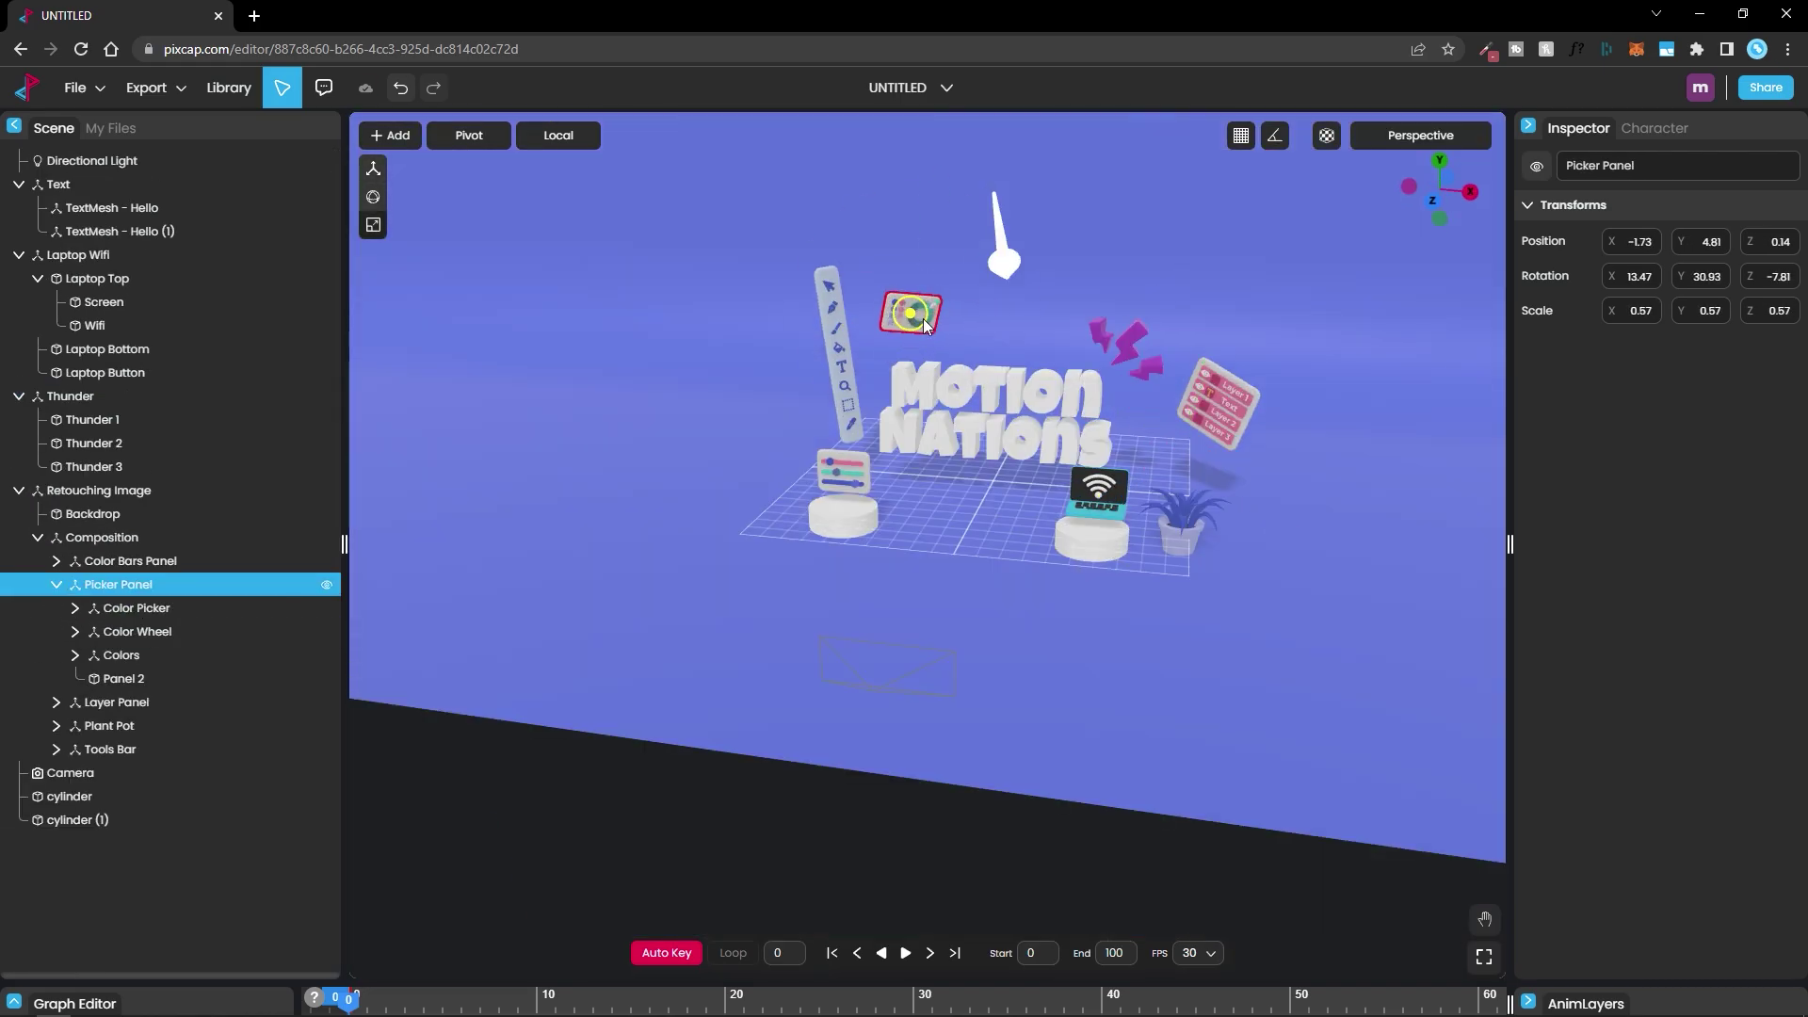
click(1450, 749)
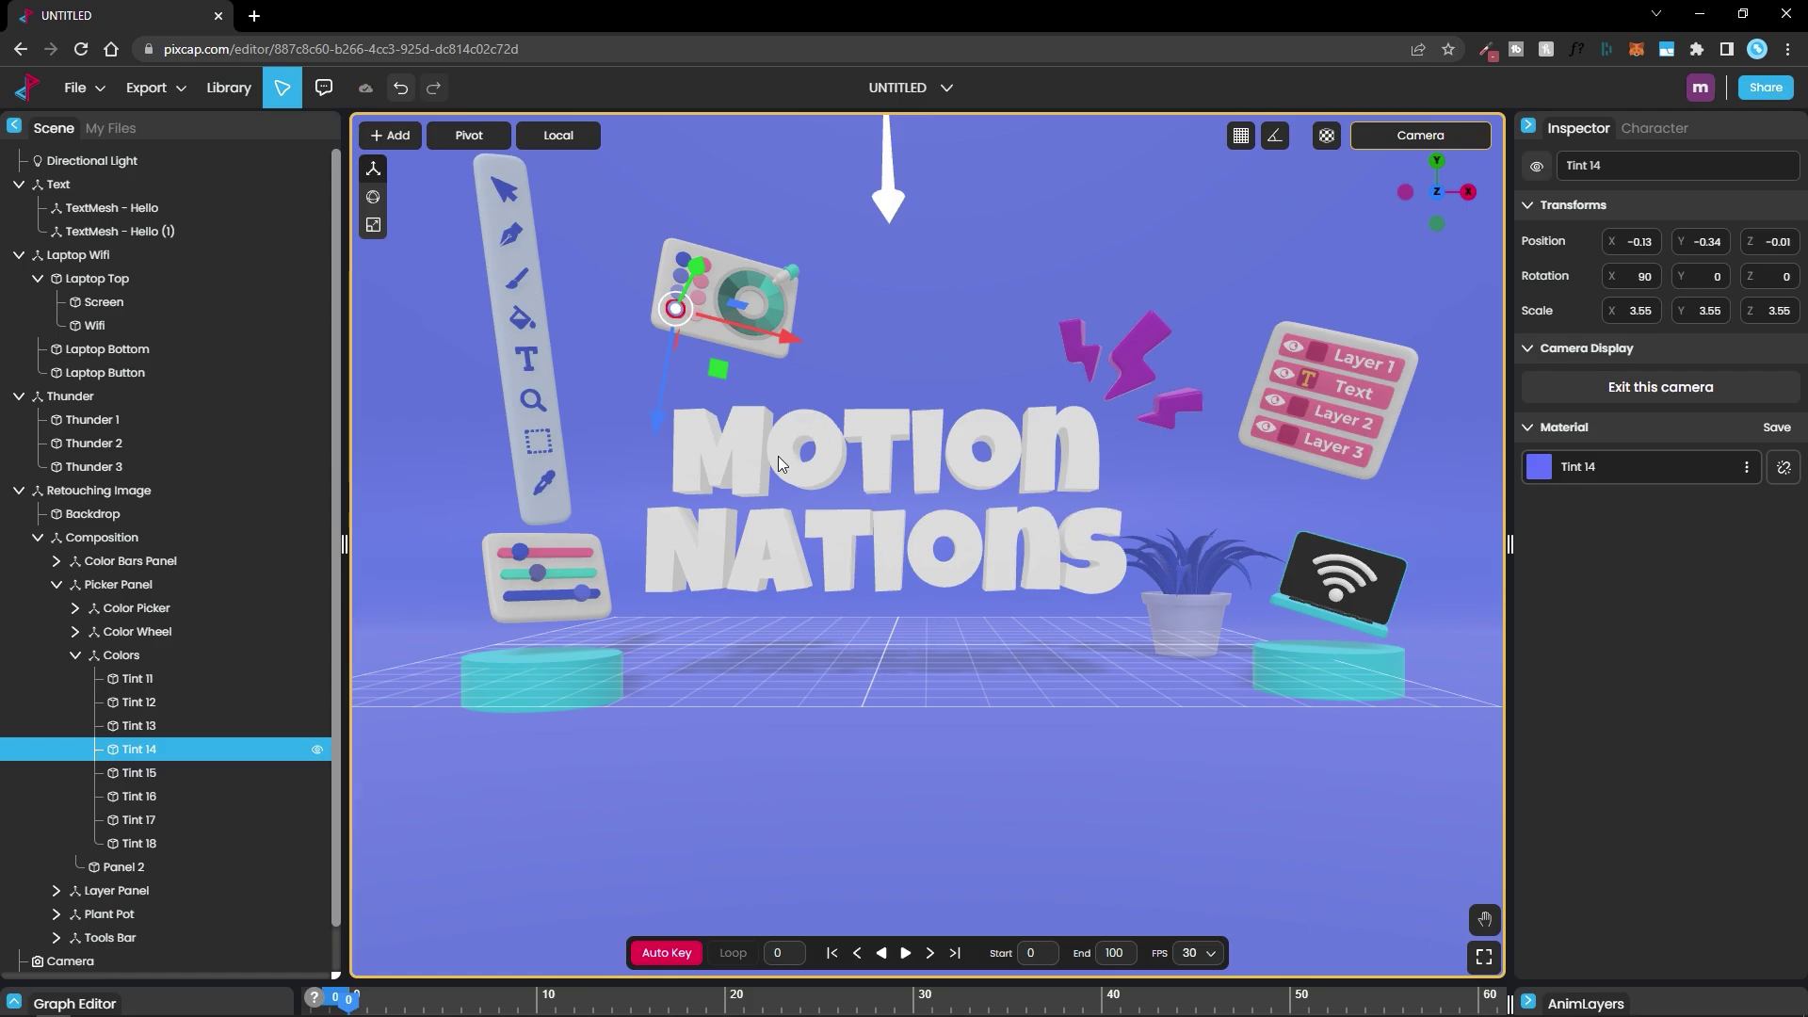
- Collapse the Composition group and leave the camera view to work on the whole scene from outside
click(37, 536)
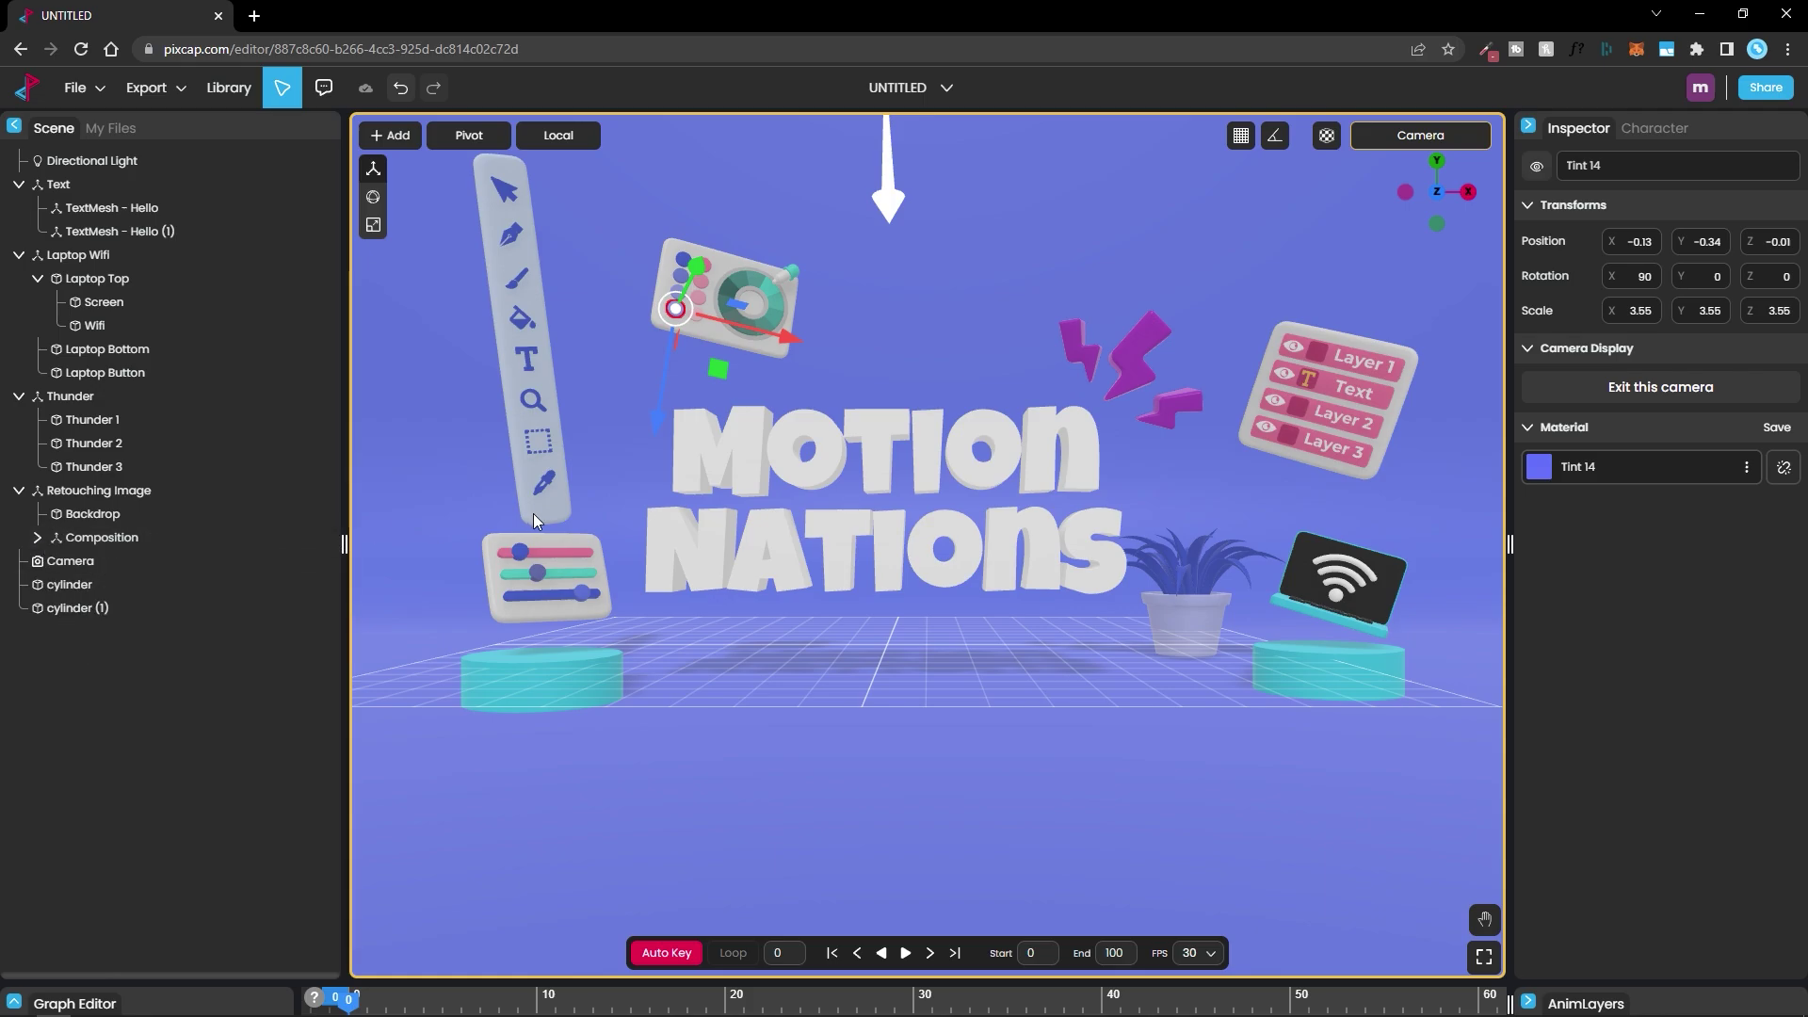
click(75, 560)
click(1661, 381)
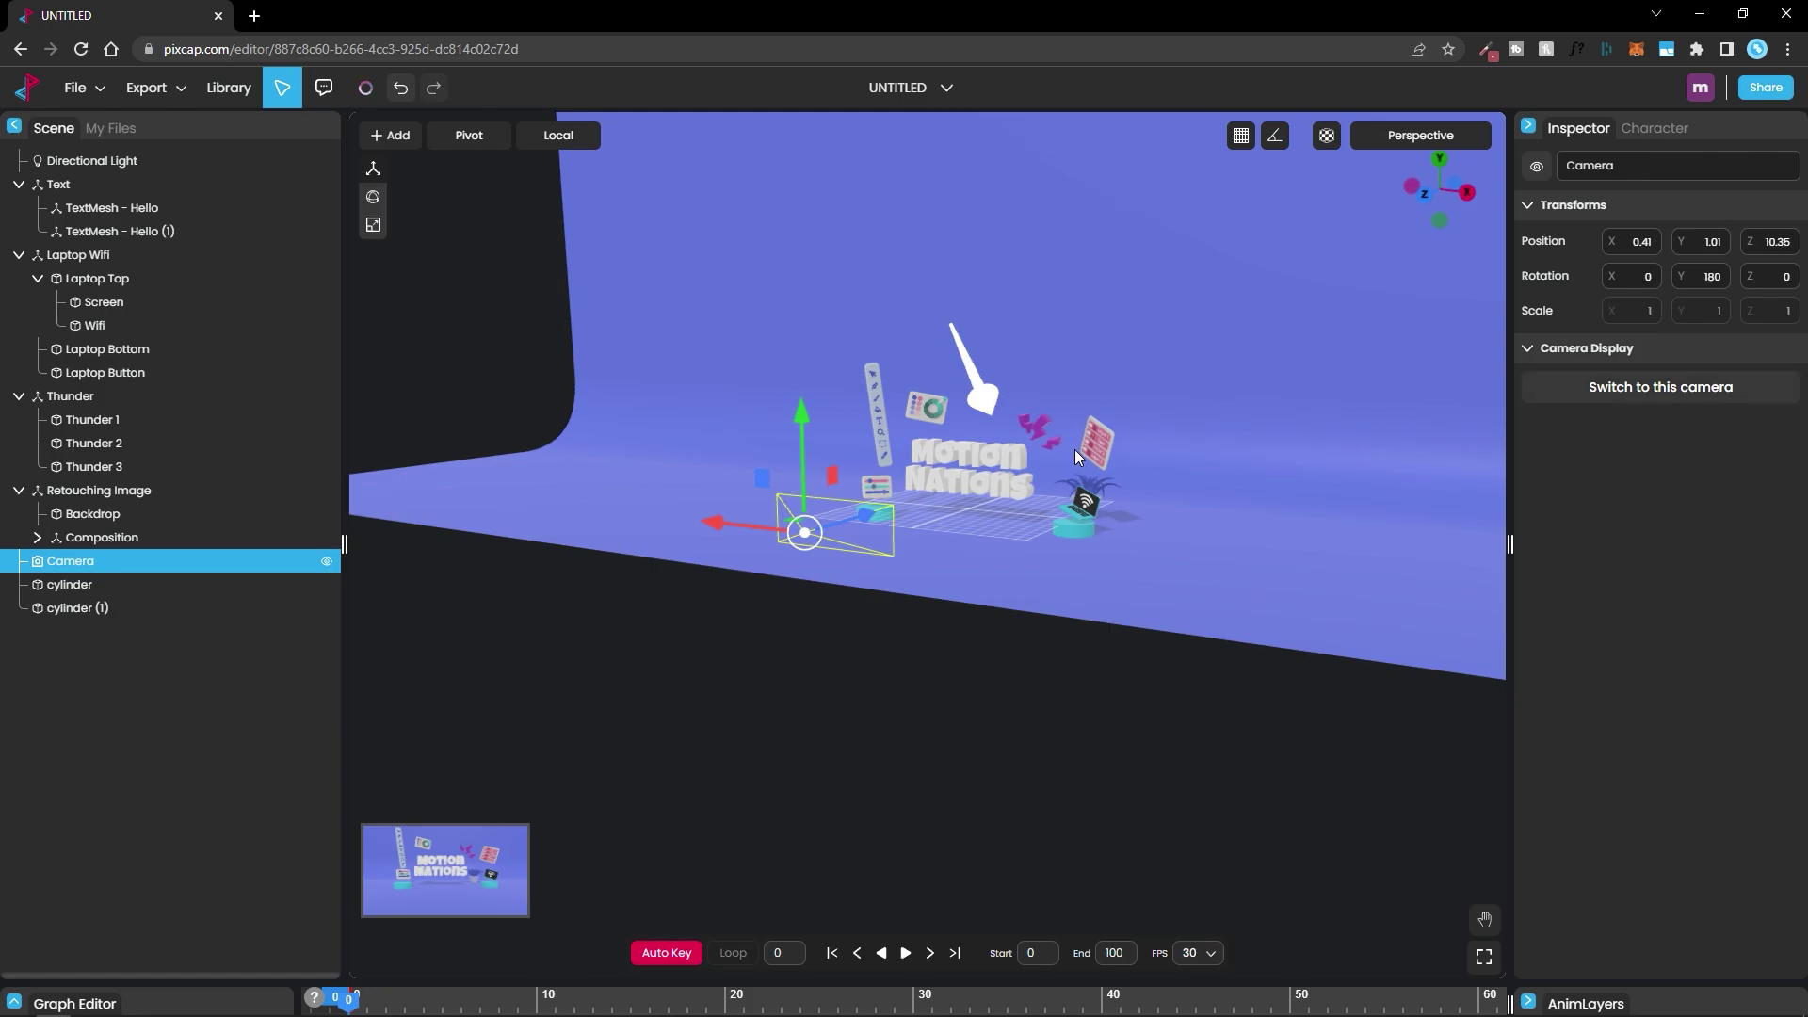
mouse_move(1075, 449)
mouse_down()
mouse_move(1303, 450)
mouse_move(1285, 469)
mouse_move(1172, 454)
mouse_up()
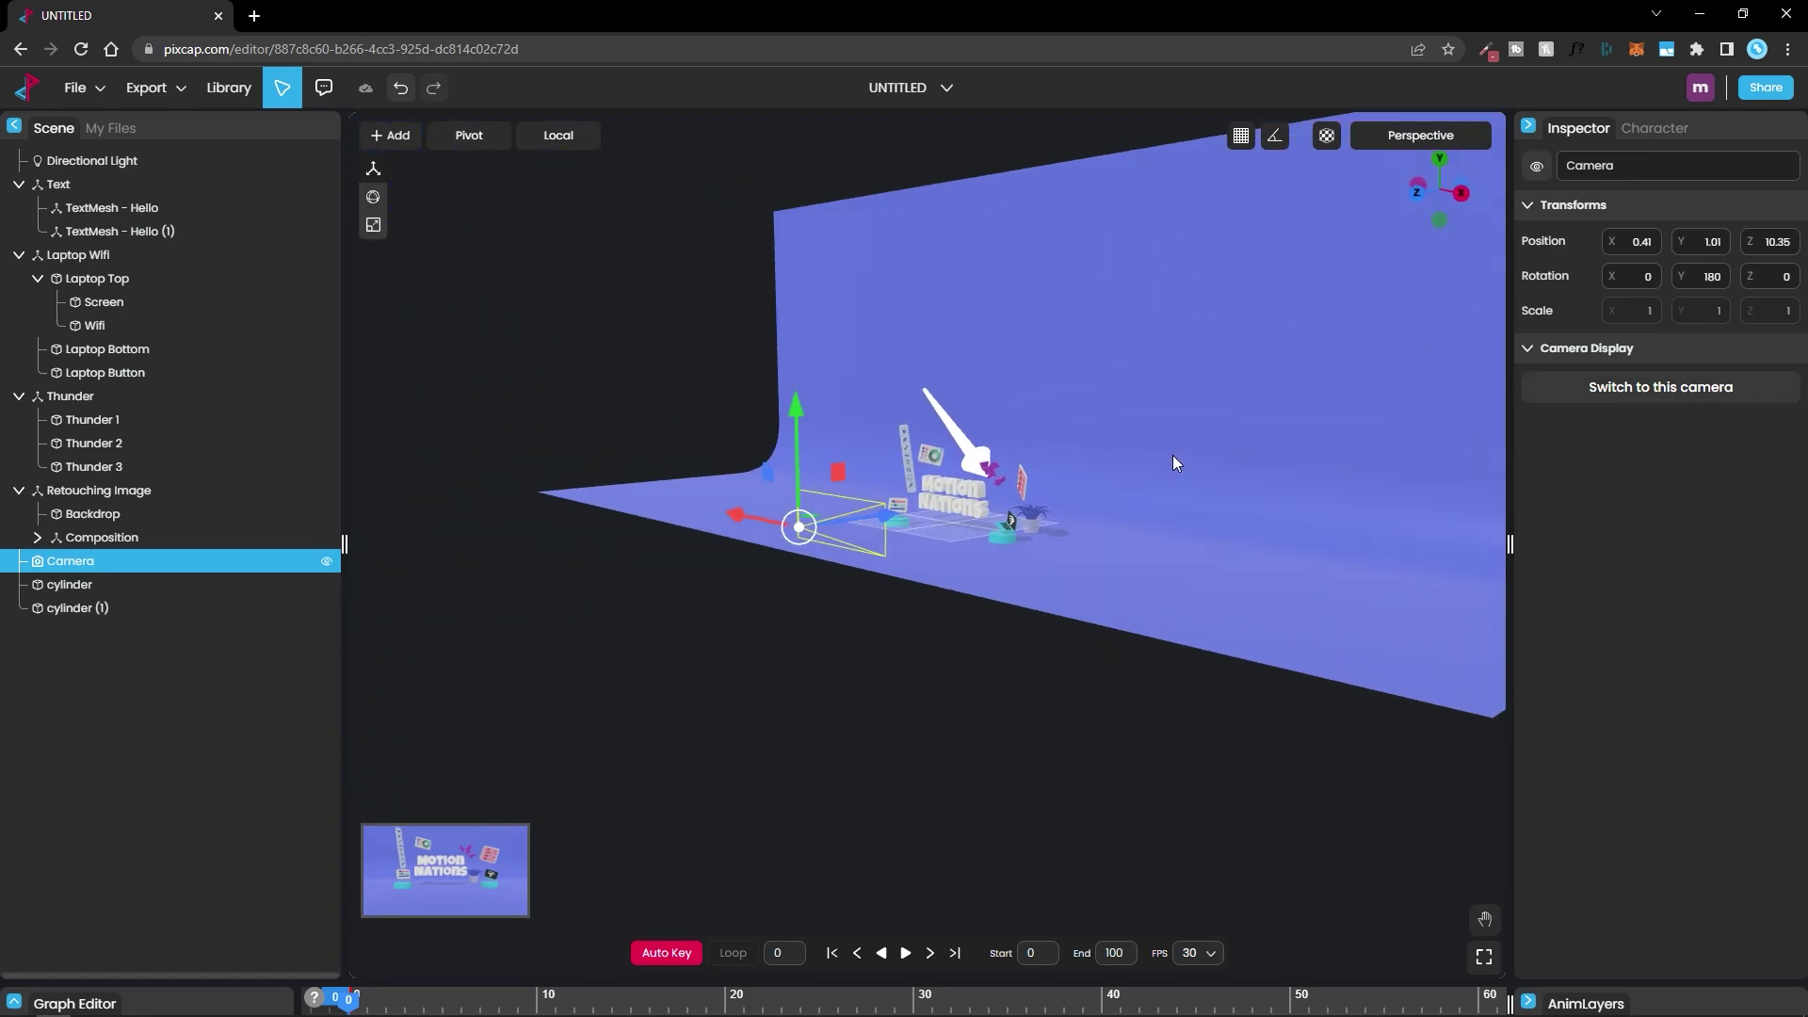
click(1194, 343)
drag(1193, 344, 1228, 371)
- Change the Backdrop material's base color to the preset light blue
click(122, 514)
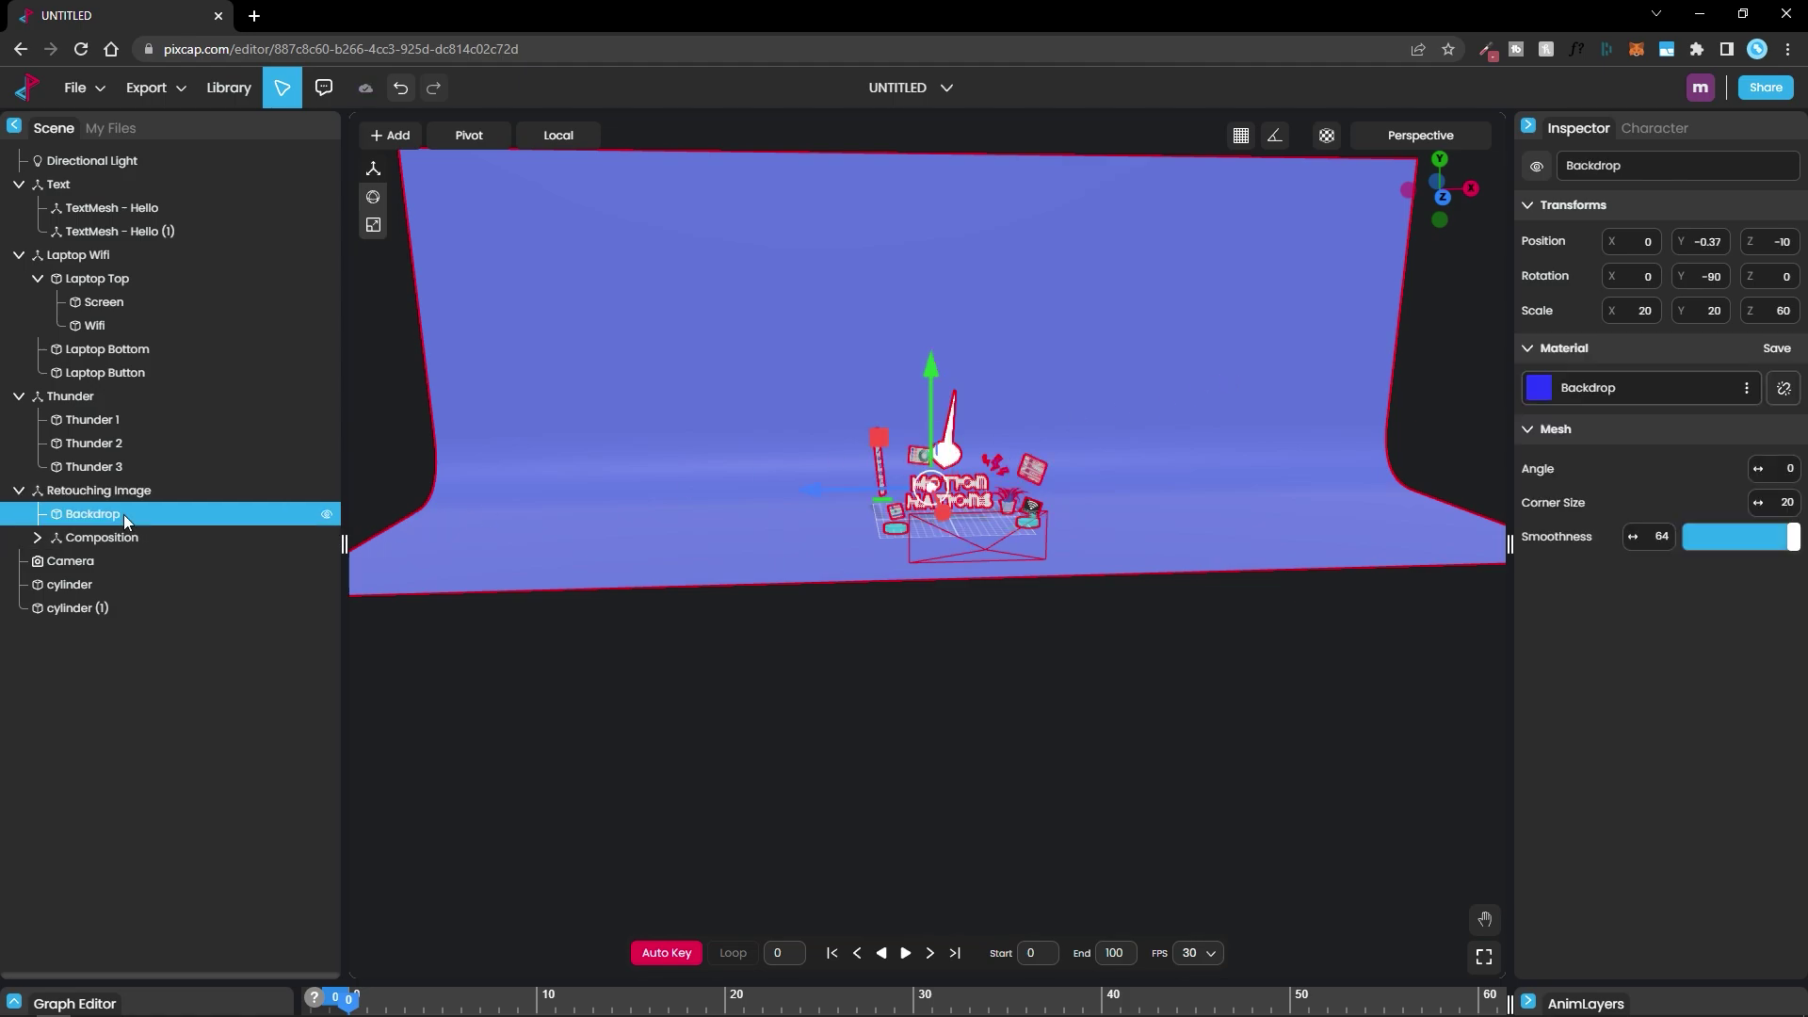
click(1747, 390)
click(1648, 399)
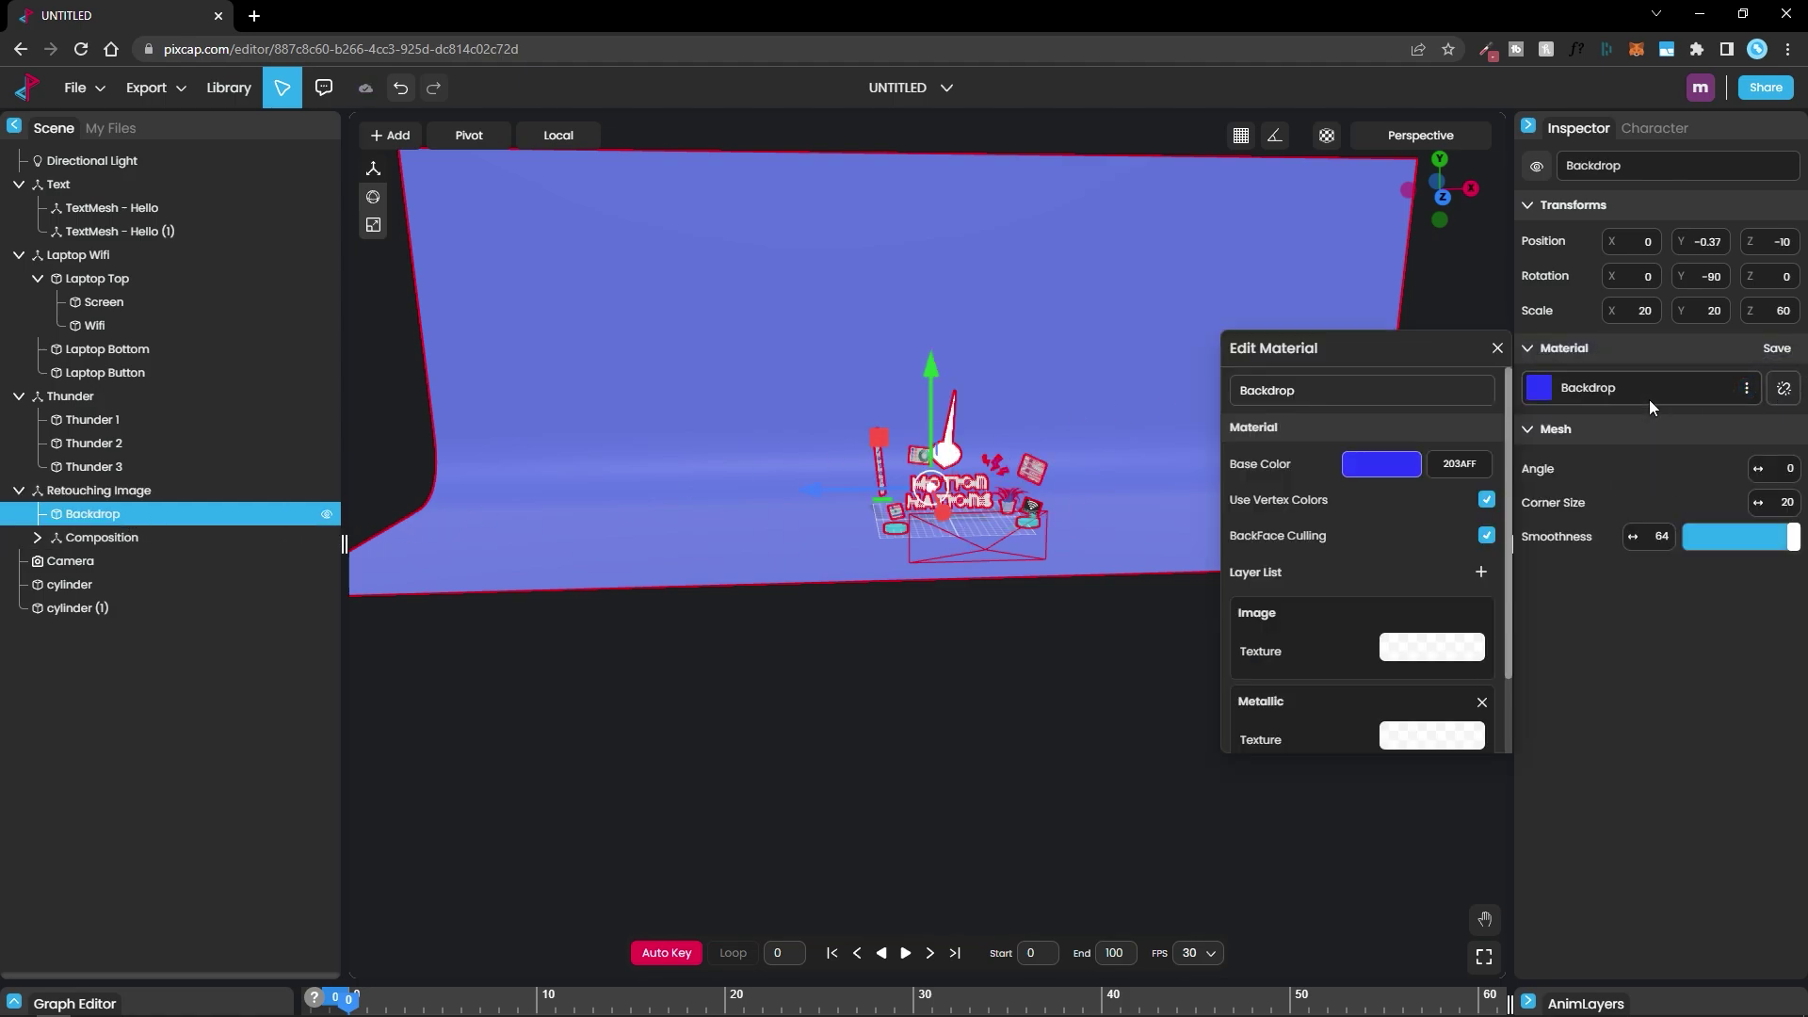
click(1392, 476)
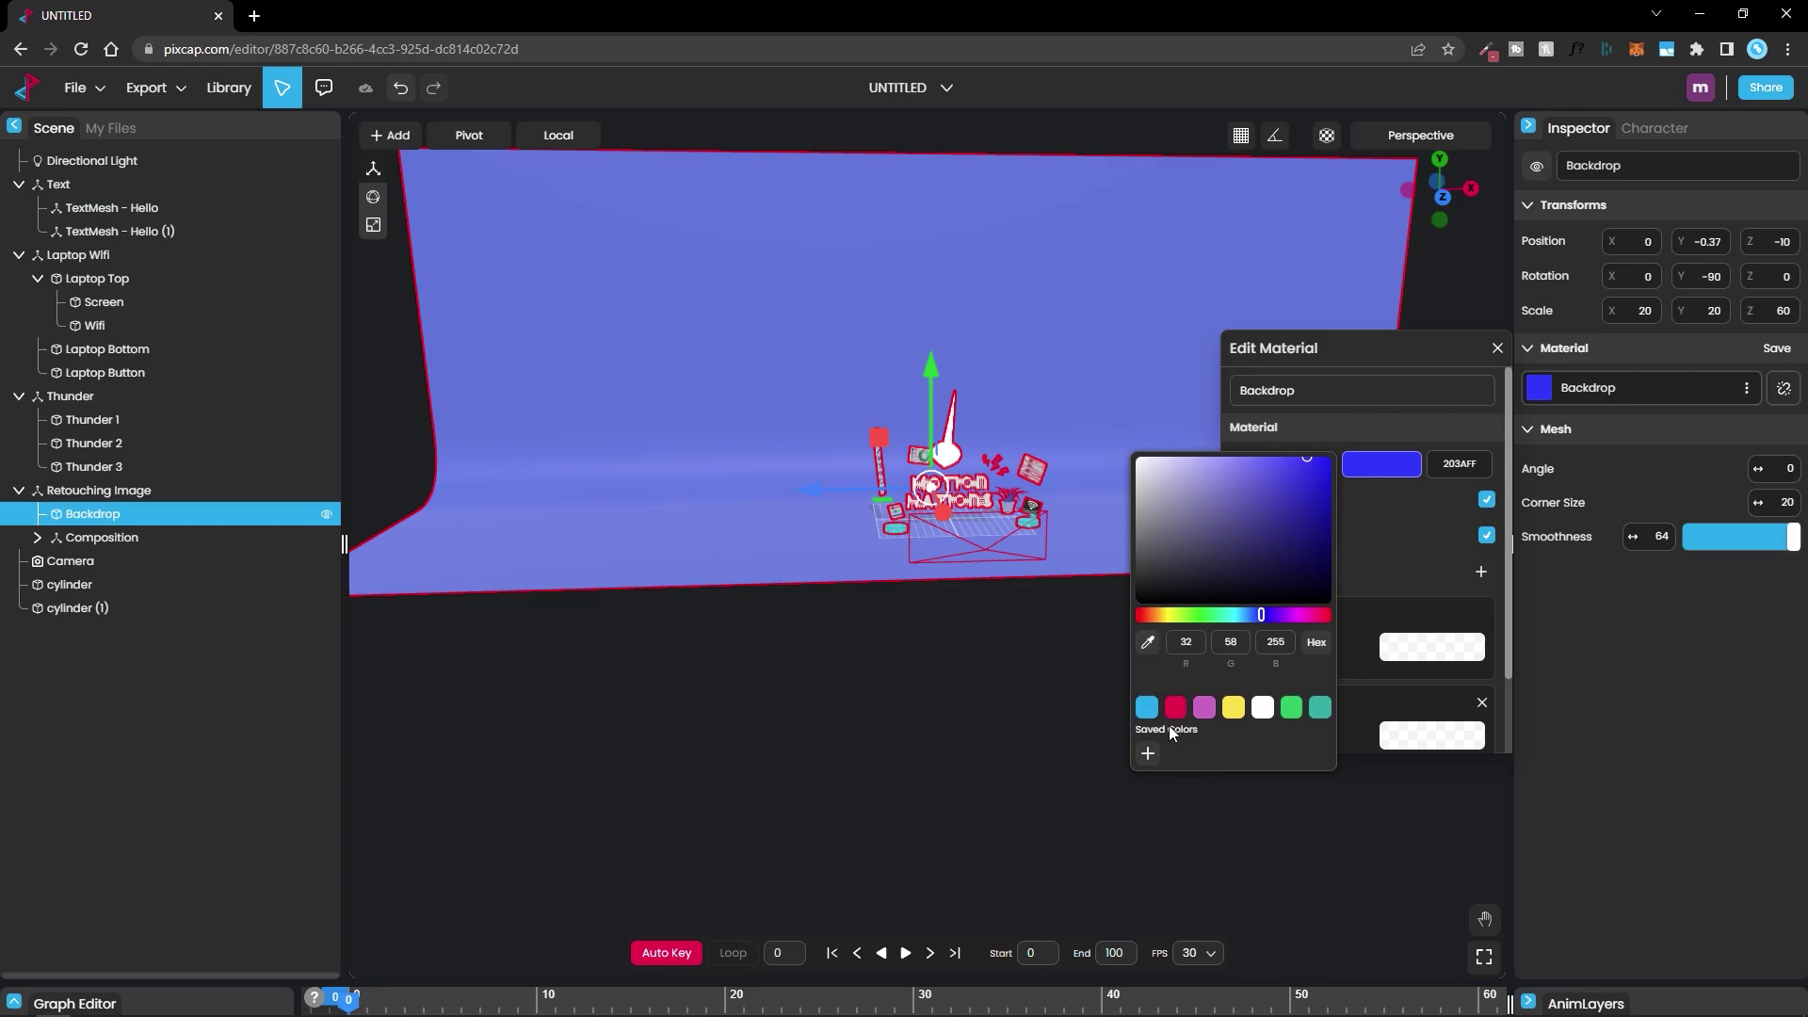
click(1147, 708)
click(1002, 703)
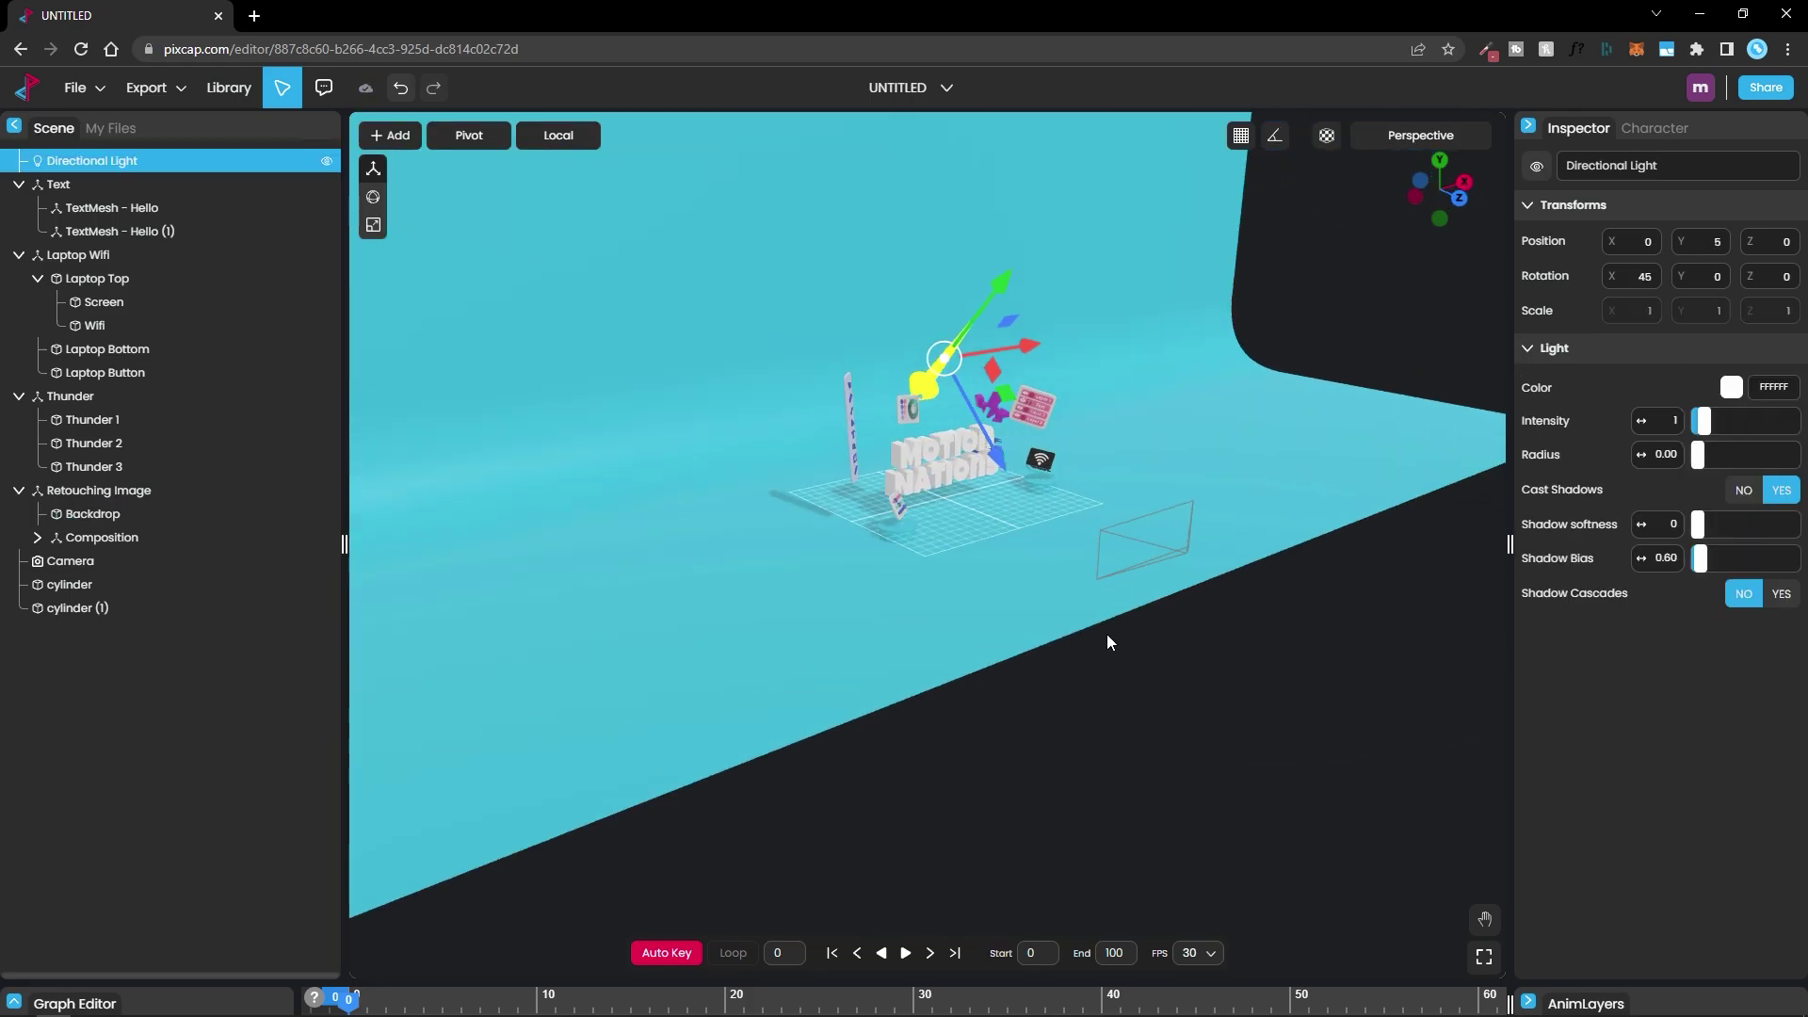
- Replace the existing directional light by deleting it and adding a new directional light to the scene
middle_drag(1107, 641, 1166, 648)
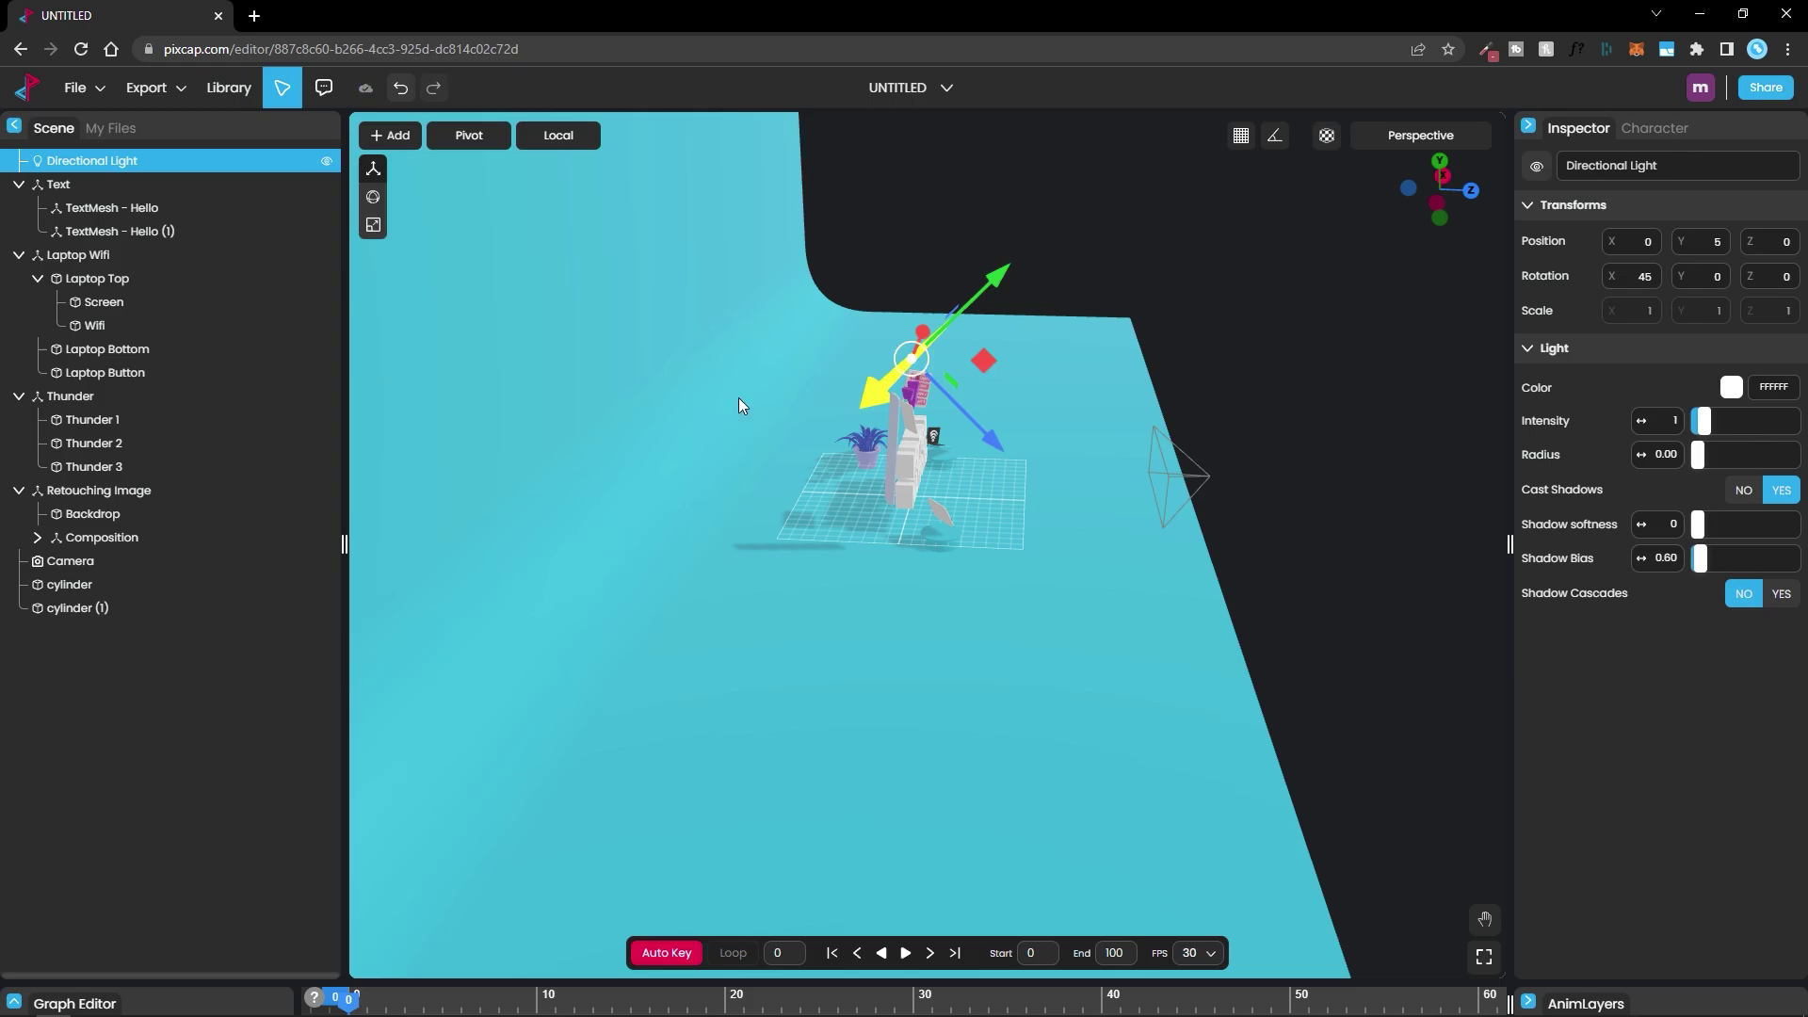
right_click(83, 164)
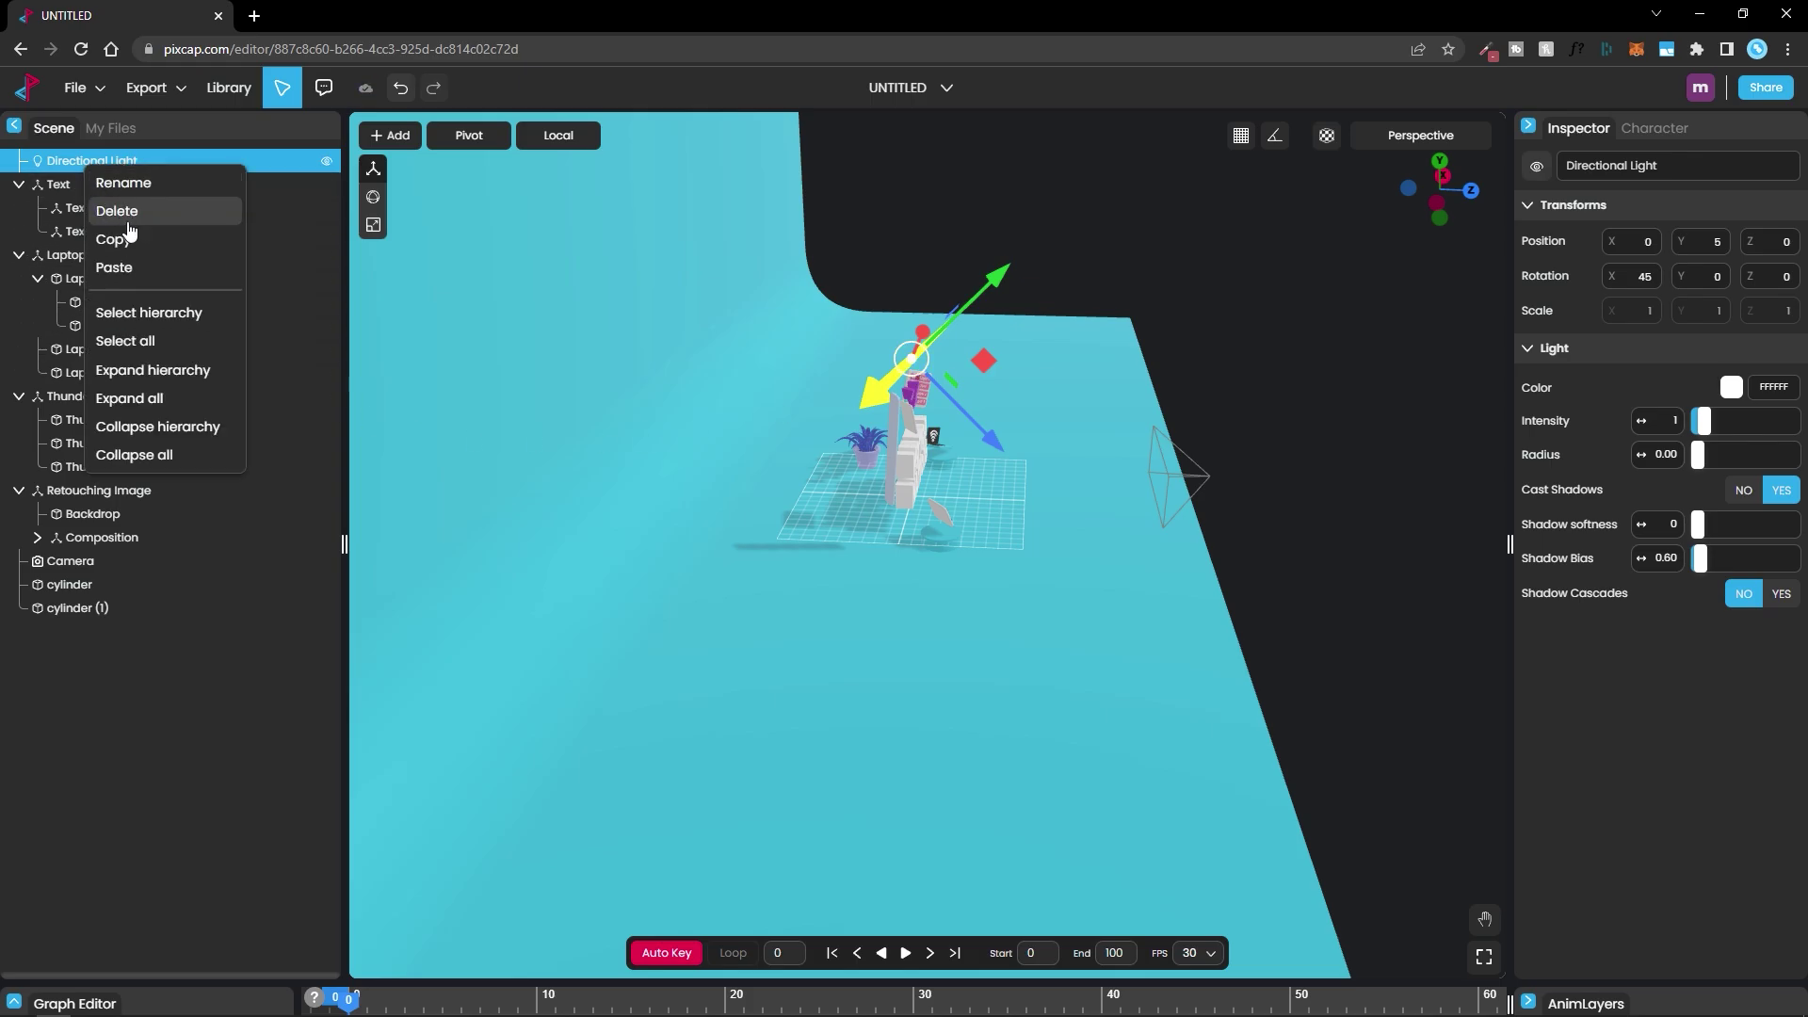
click(116, 212)
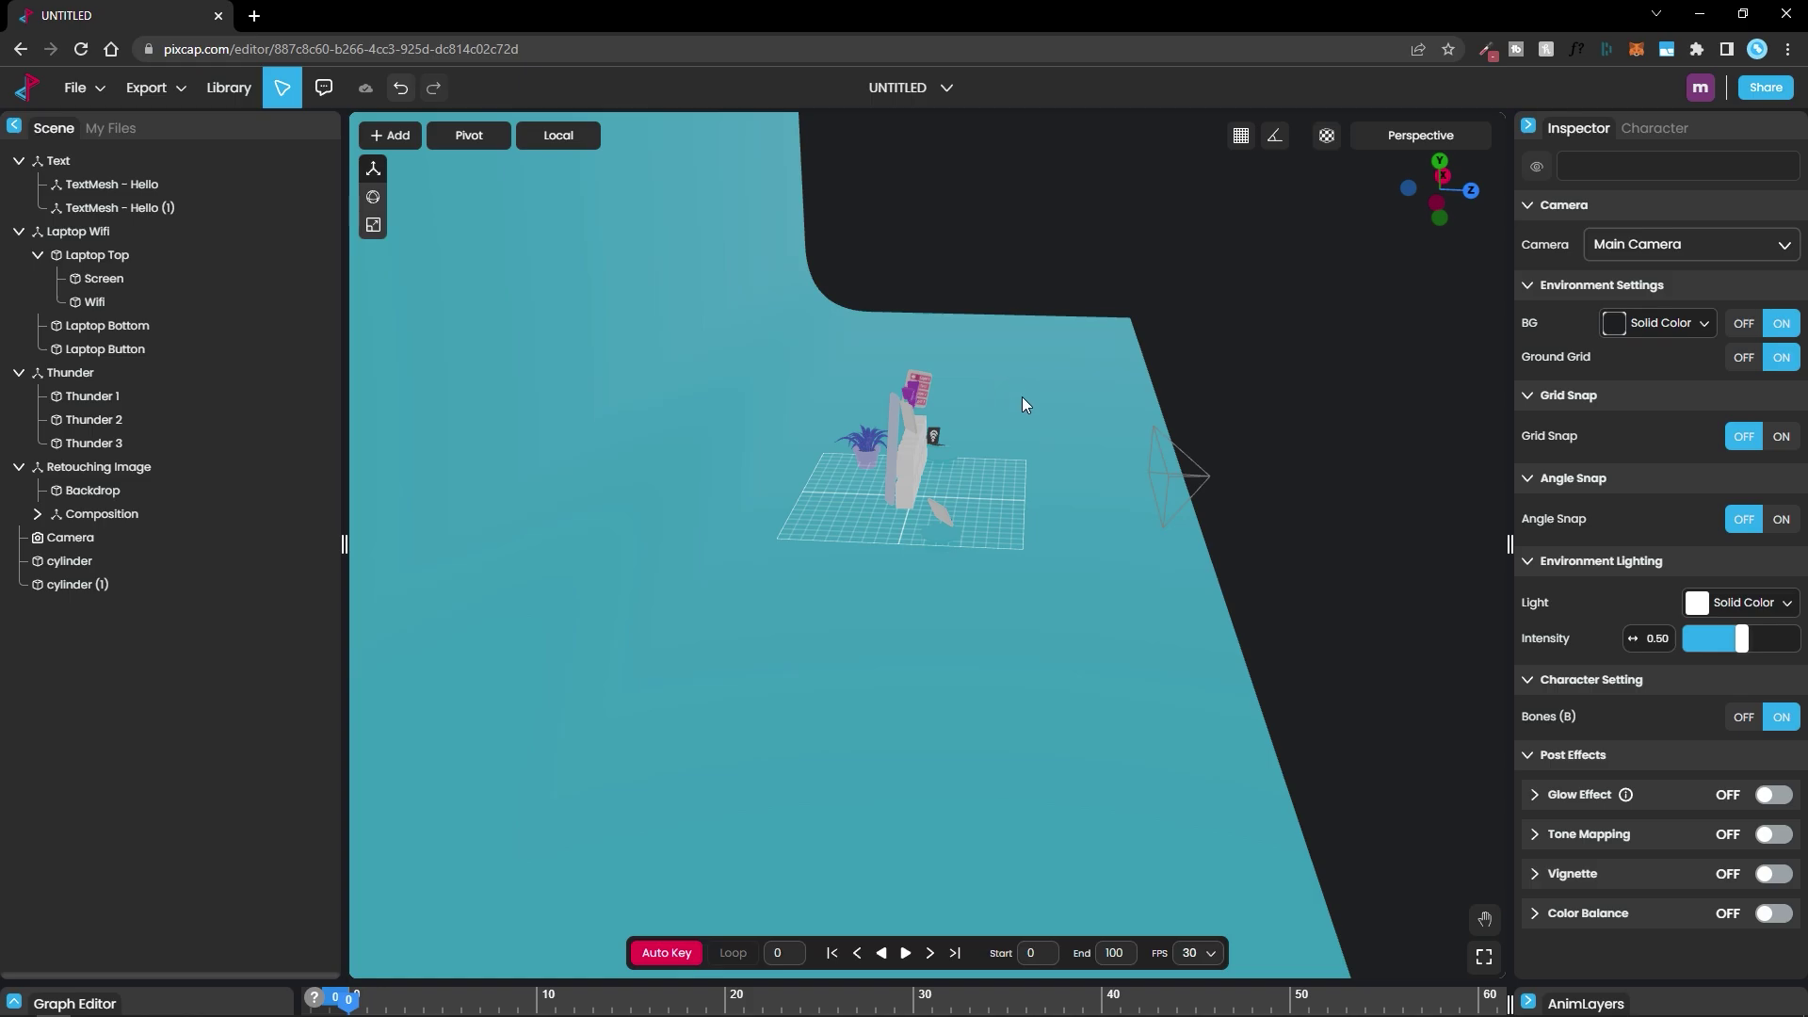
middle_drag(1021, 398, 1053, 482)
click(413, 134)
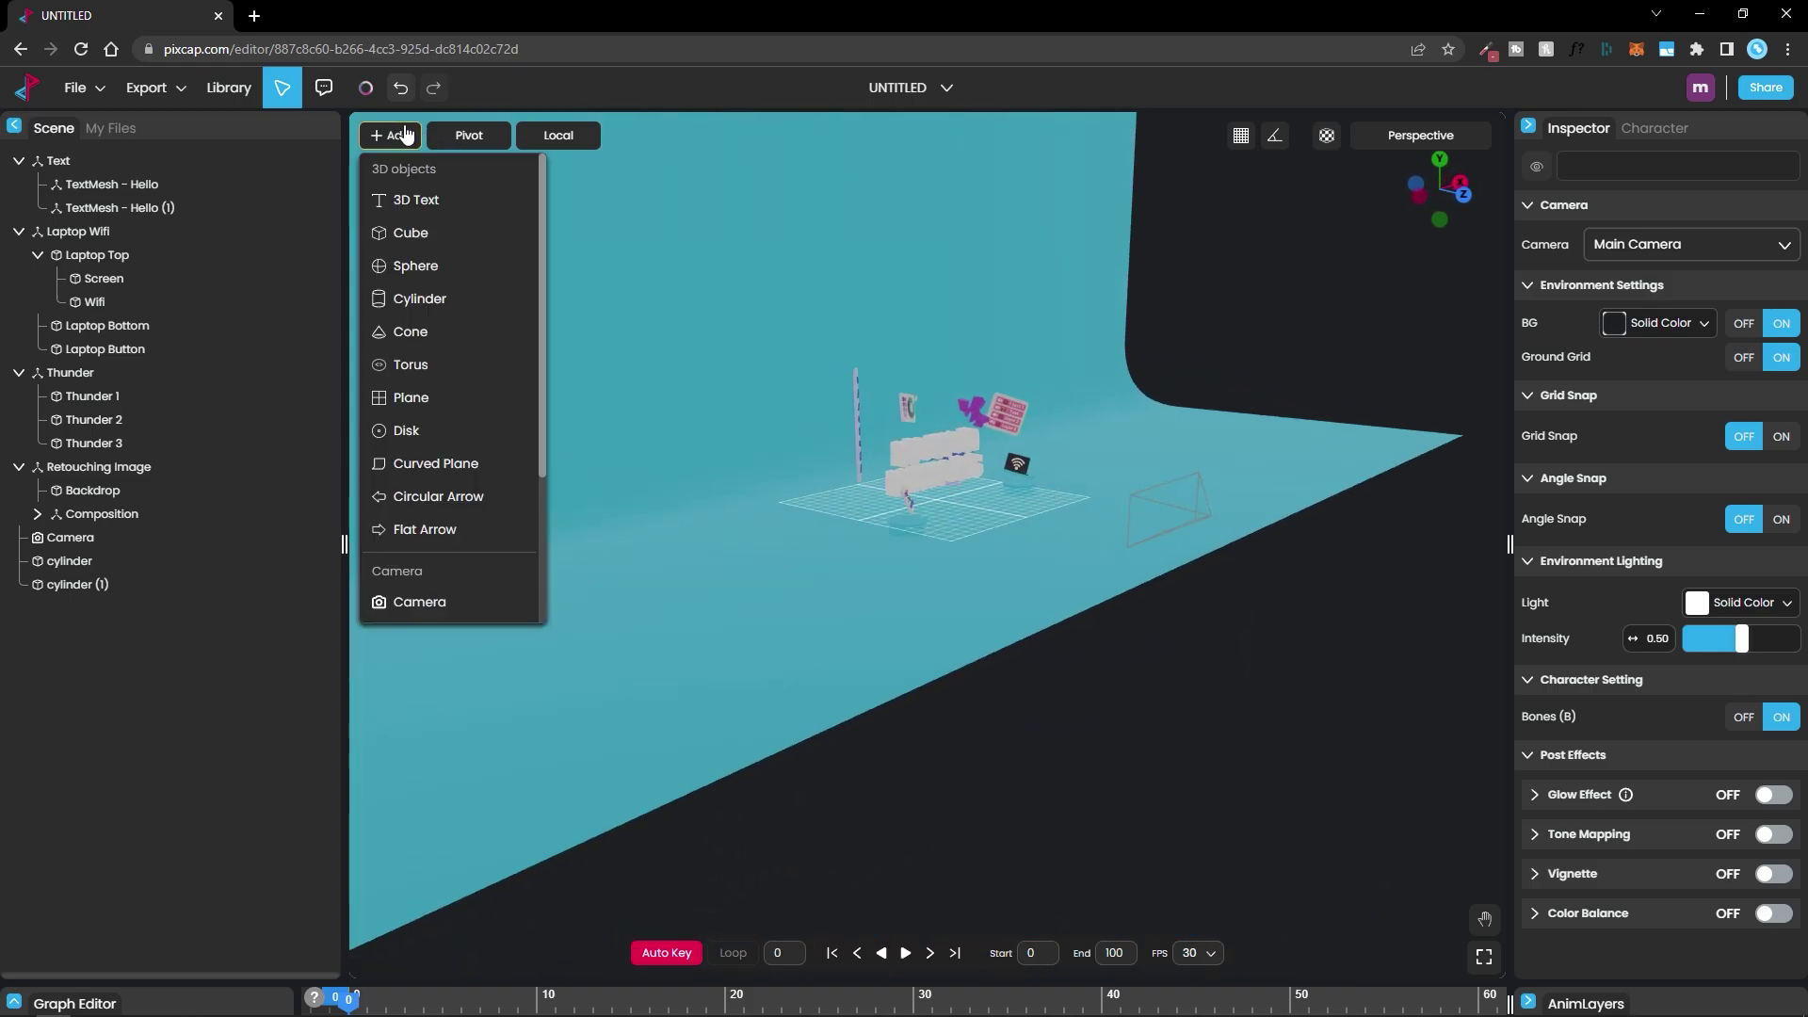
scroll(452, 363, down, 3)
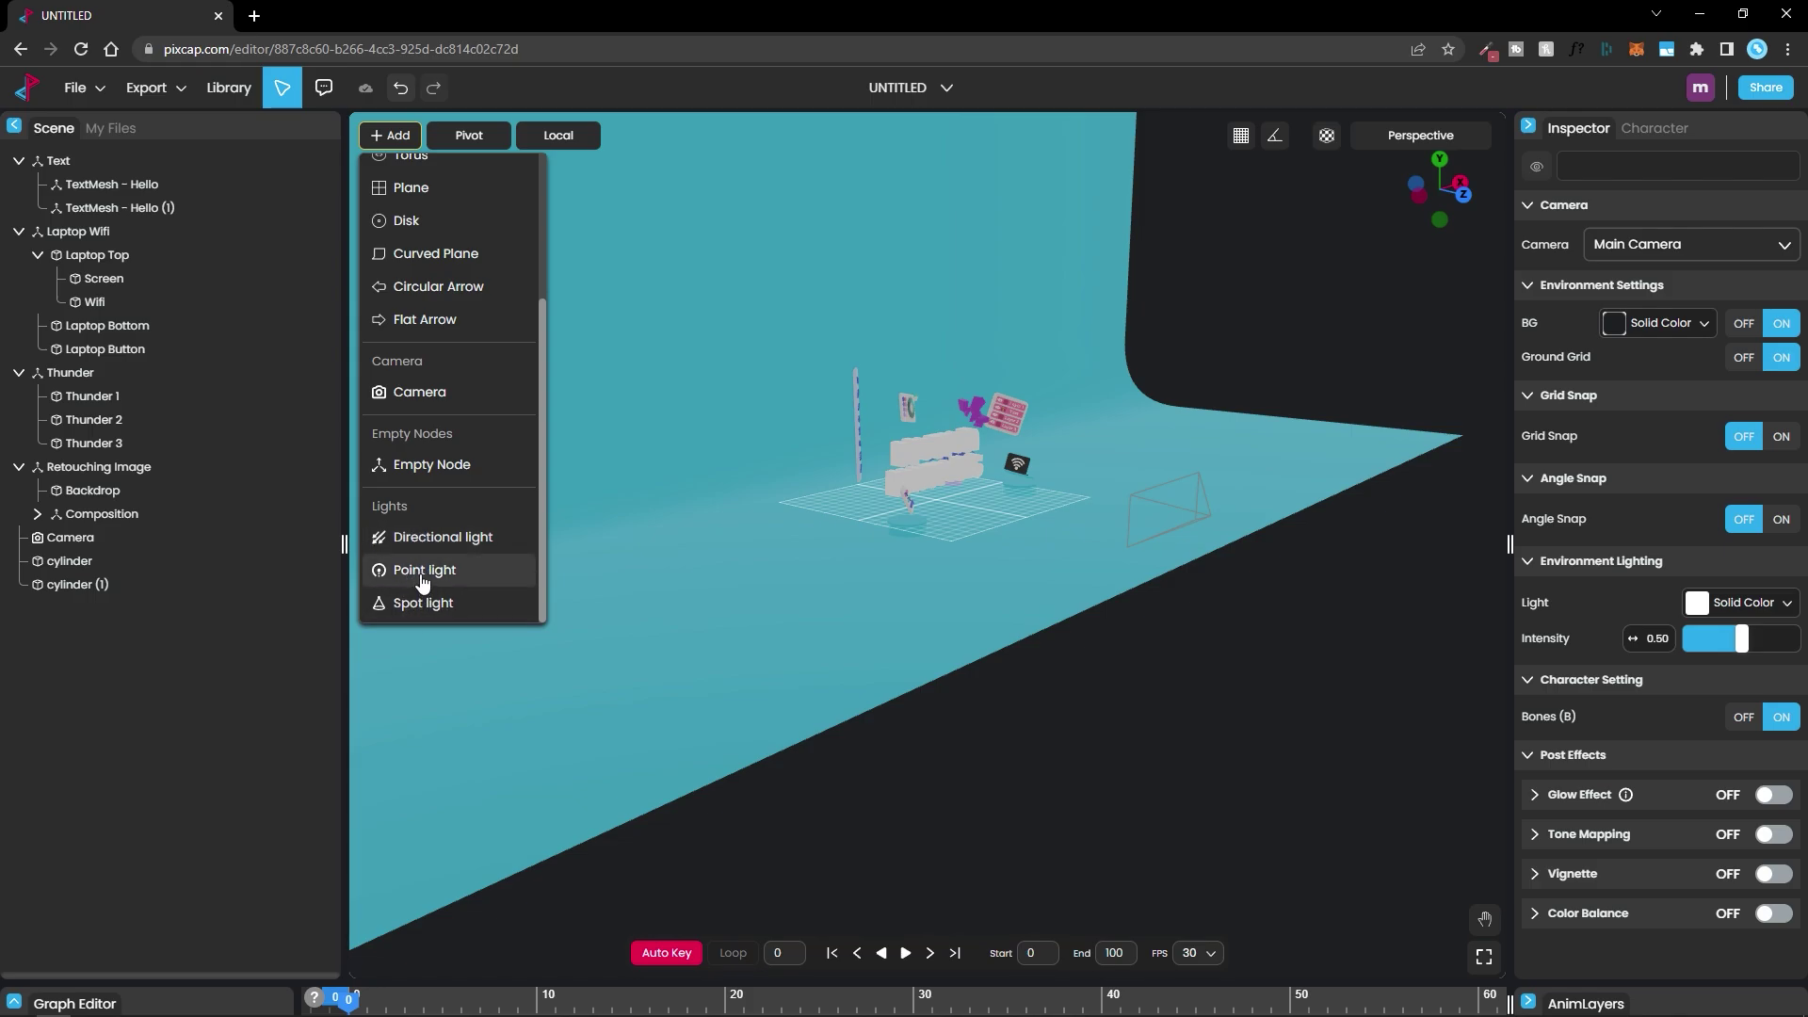
click(431, 539)
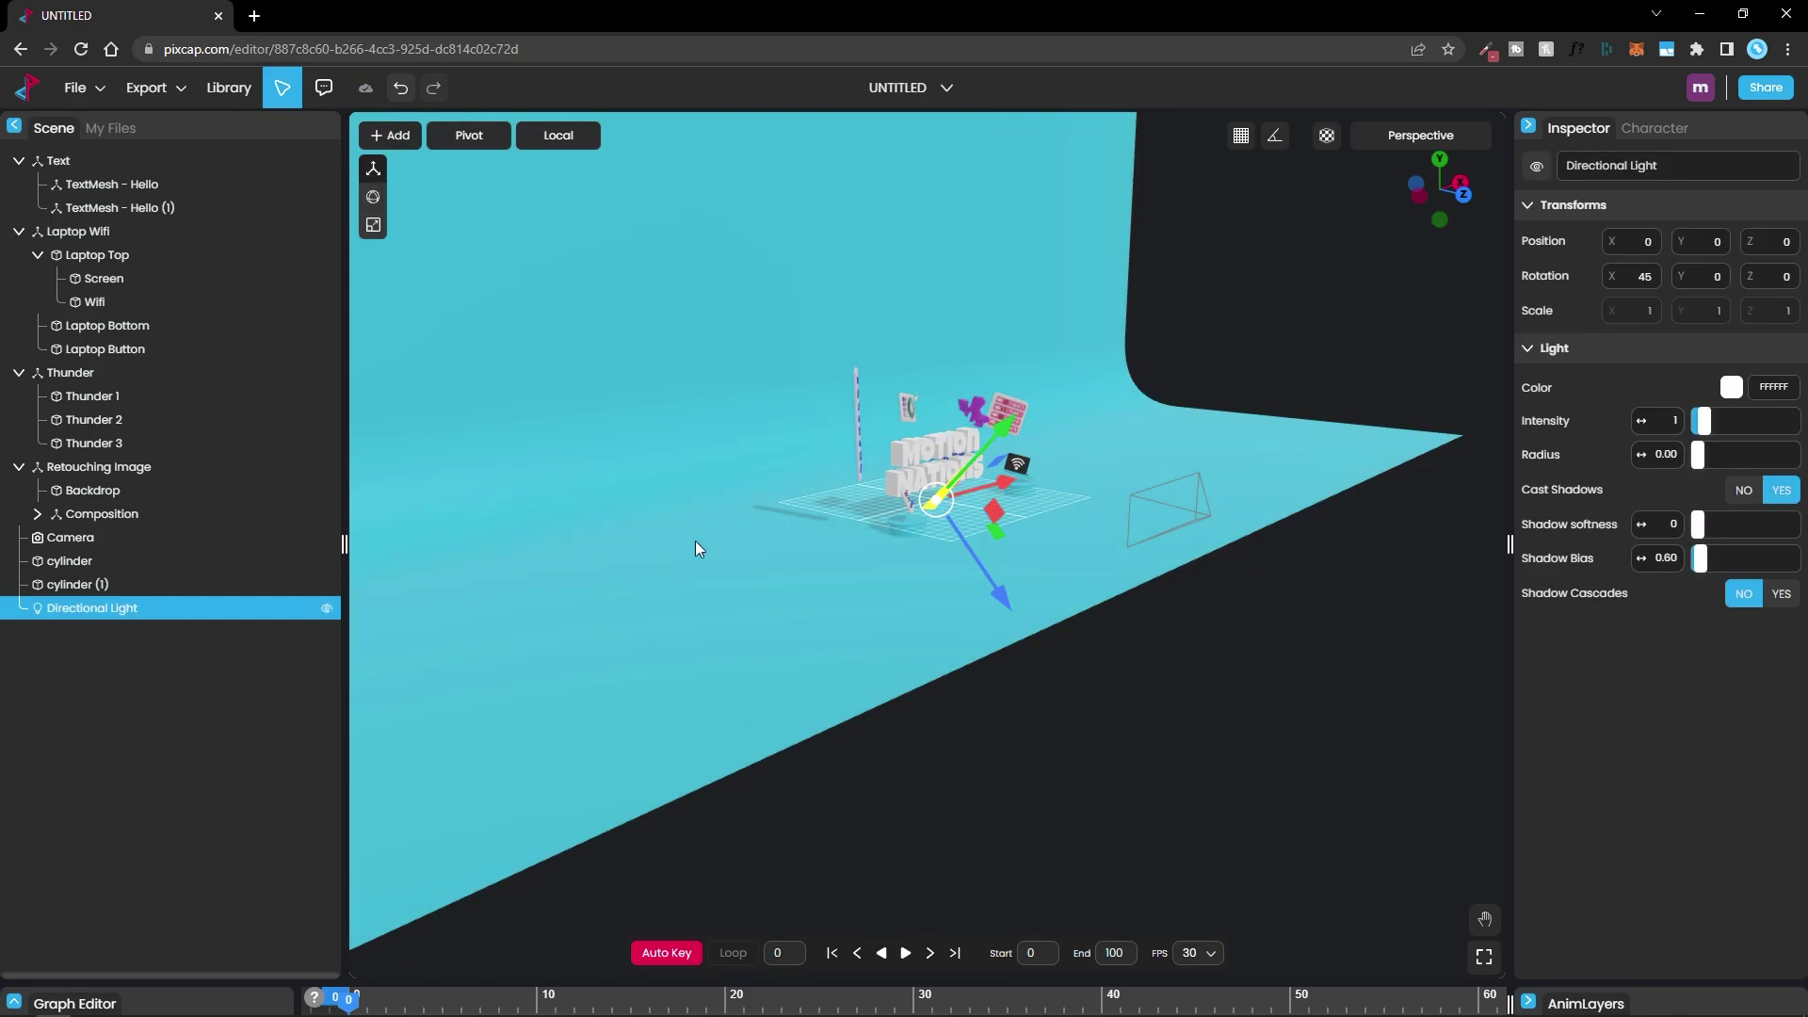
- Move the new directional light to about Y 7.91 and Z 7.91 and rotate it to about 0 on X
drag(1015, 544, 1121, 646)
drag(1003, 506, 759, 328)
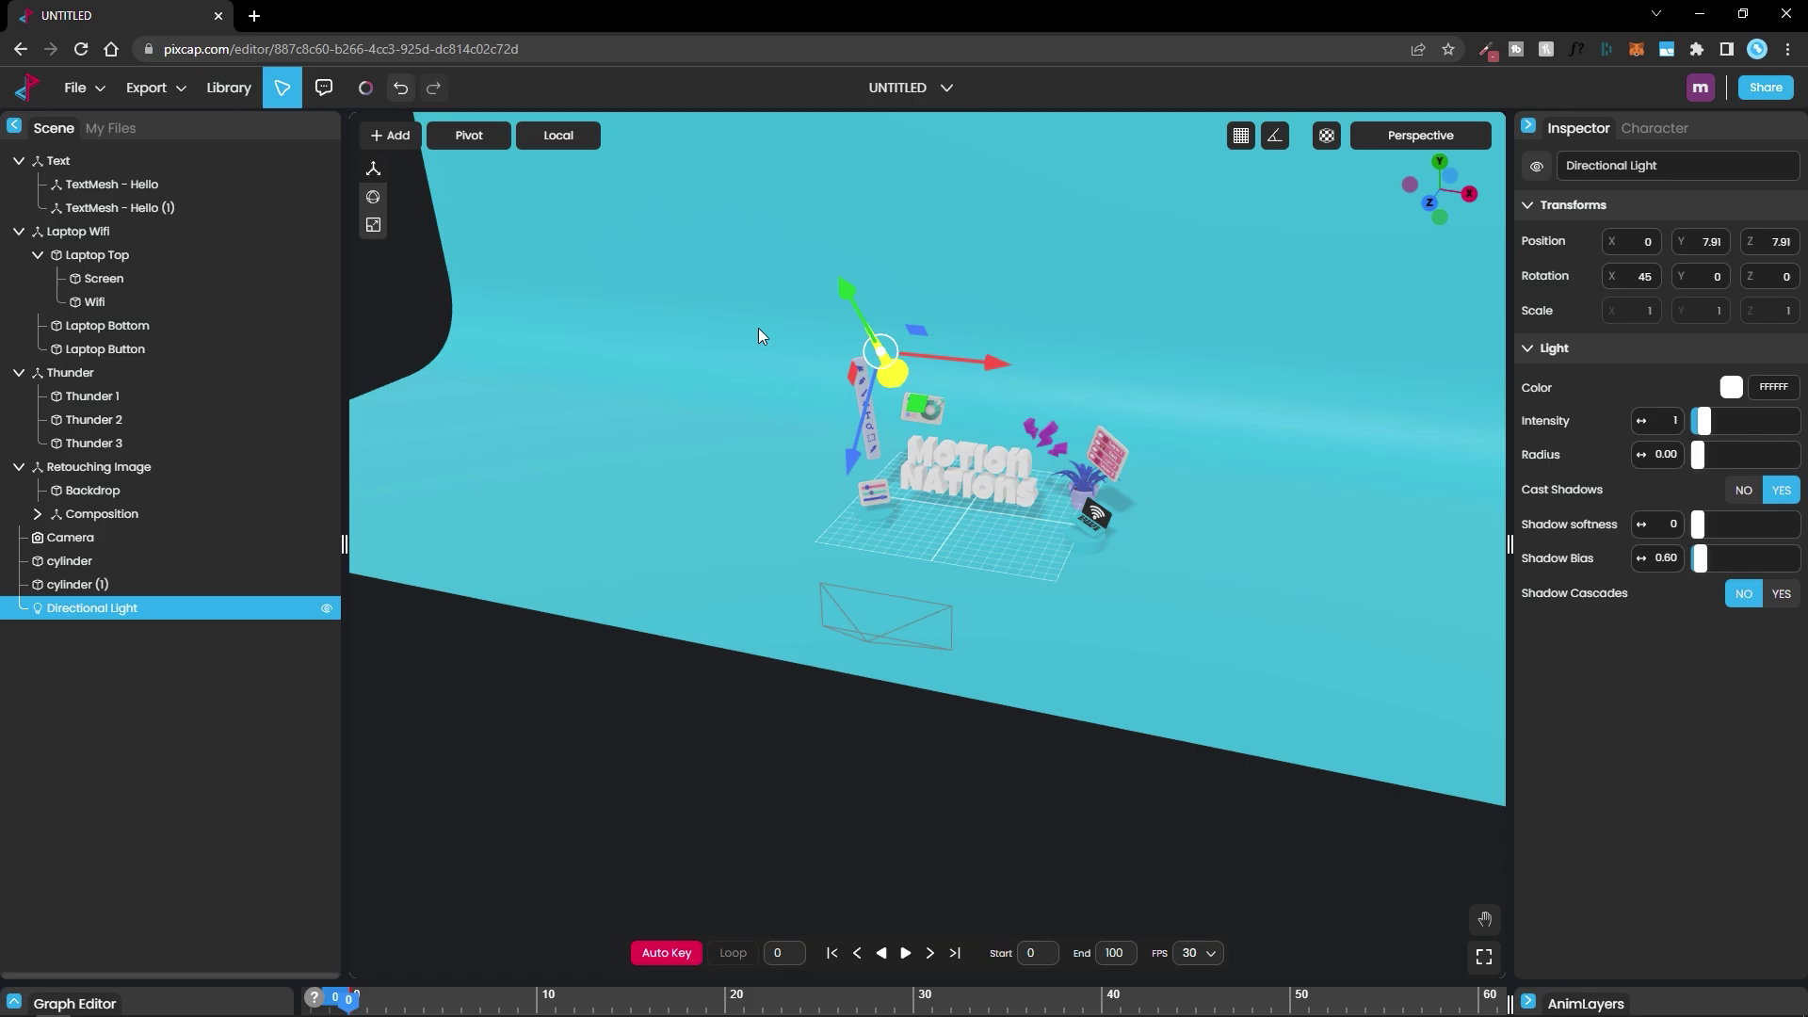
click(372, 196)
mouse_move(889, 256)
mouse_down()
mouse_move(921, 184)
mouse_move(900, 225)
mouse_up()
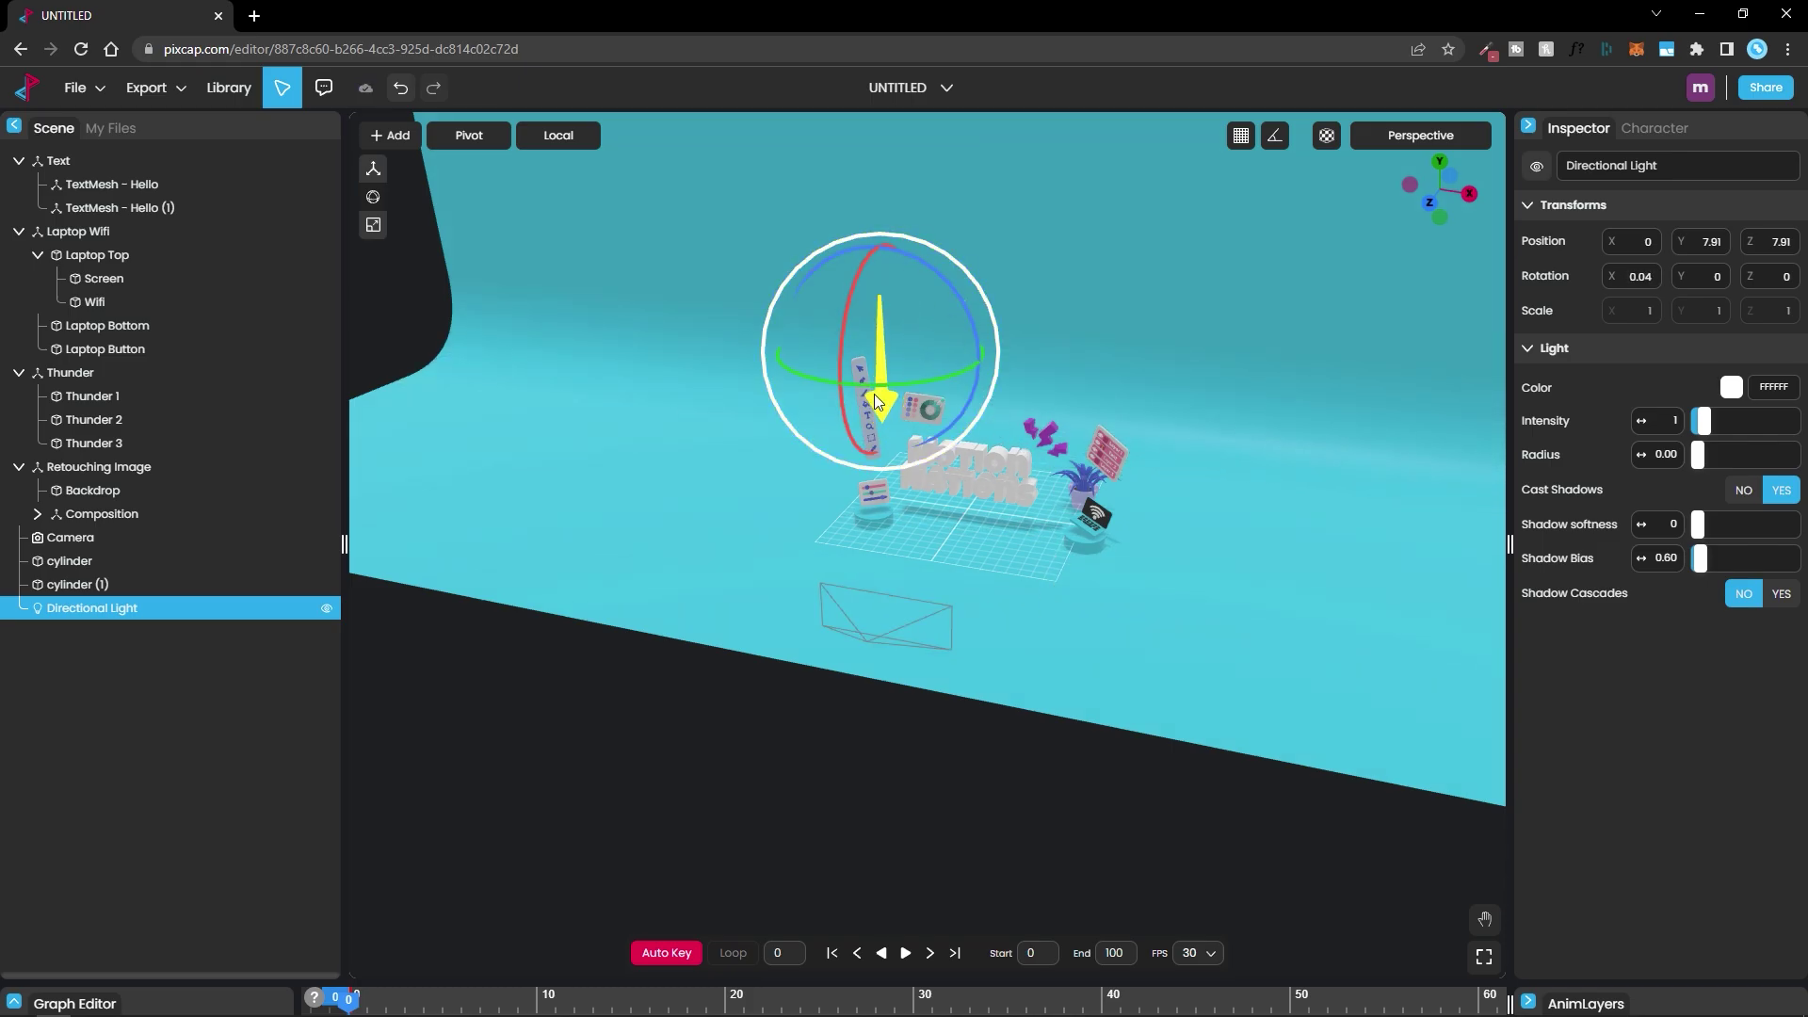
- Look through the scene camera and undo the last change
click(862, 629)
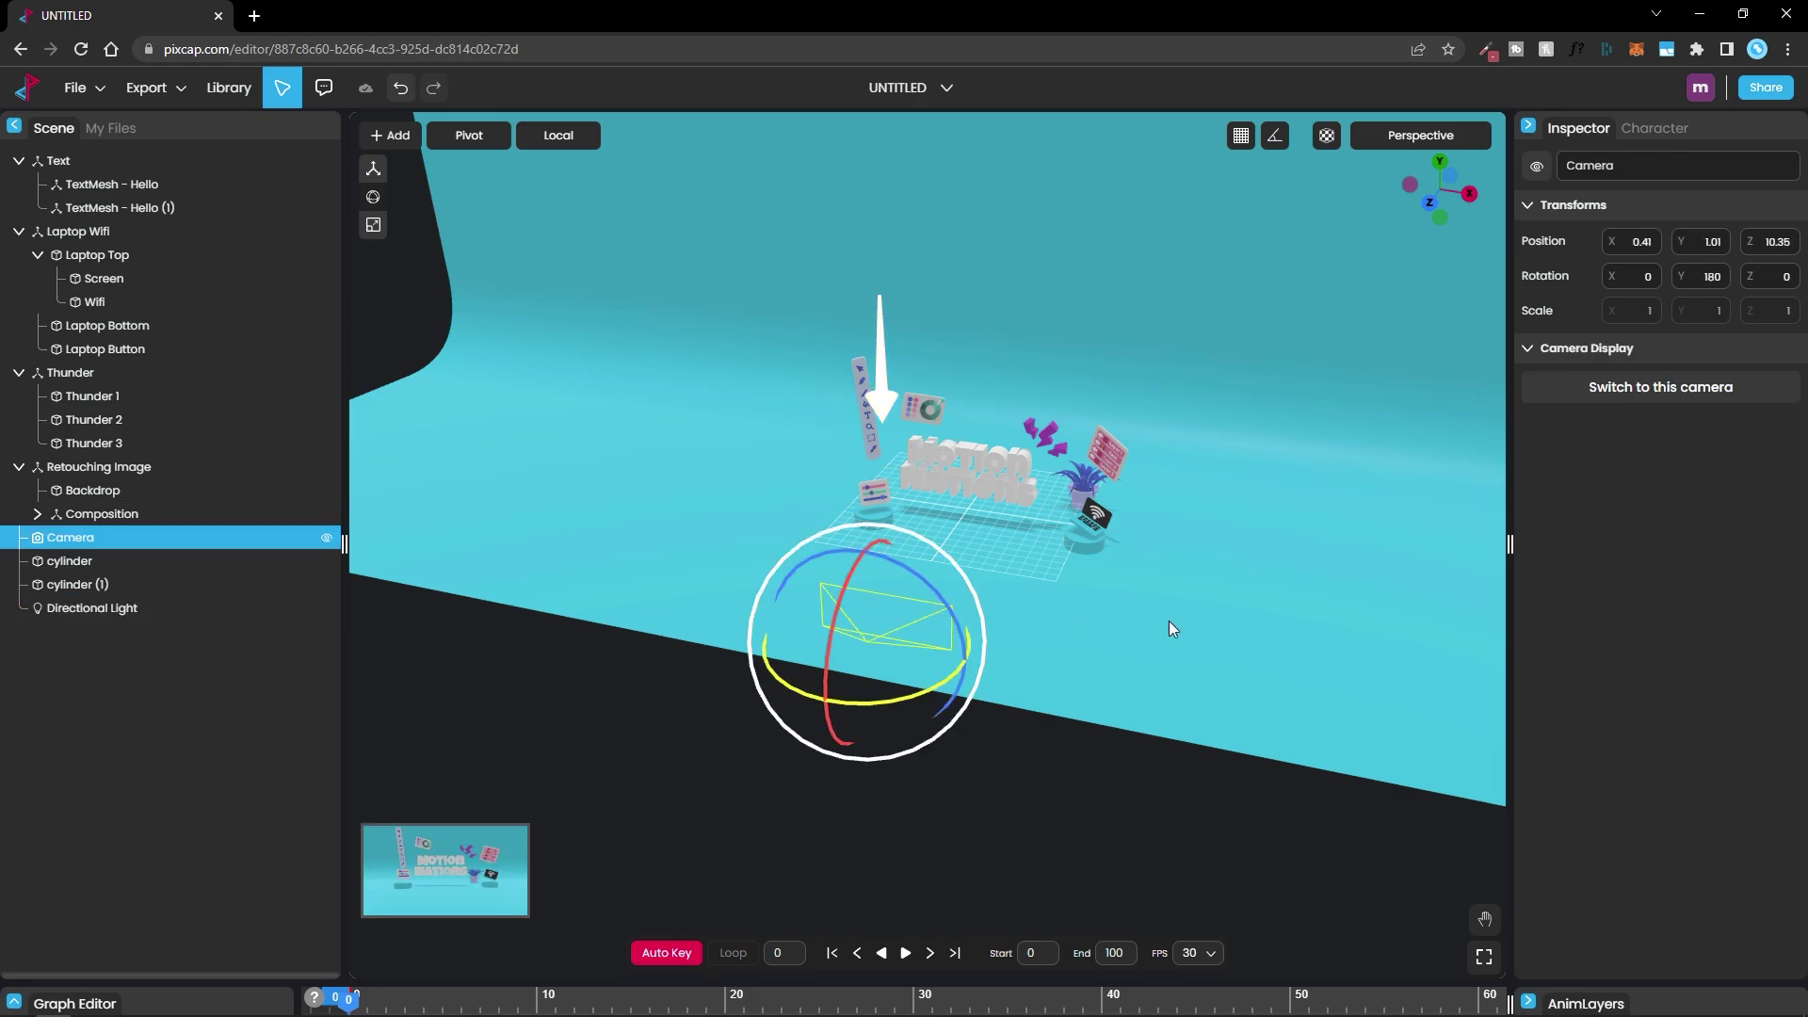
click(1609, 400)
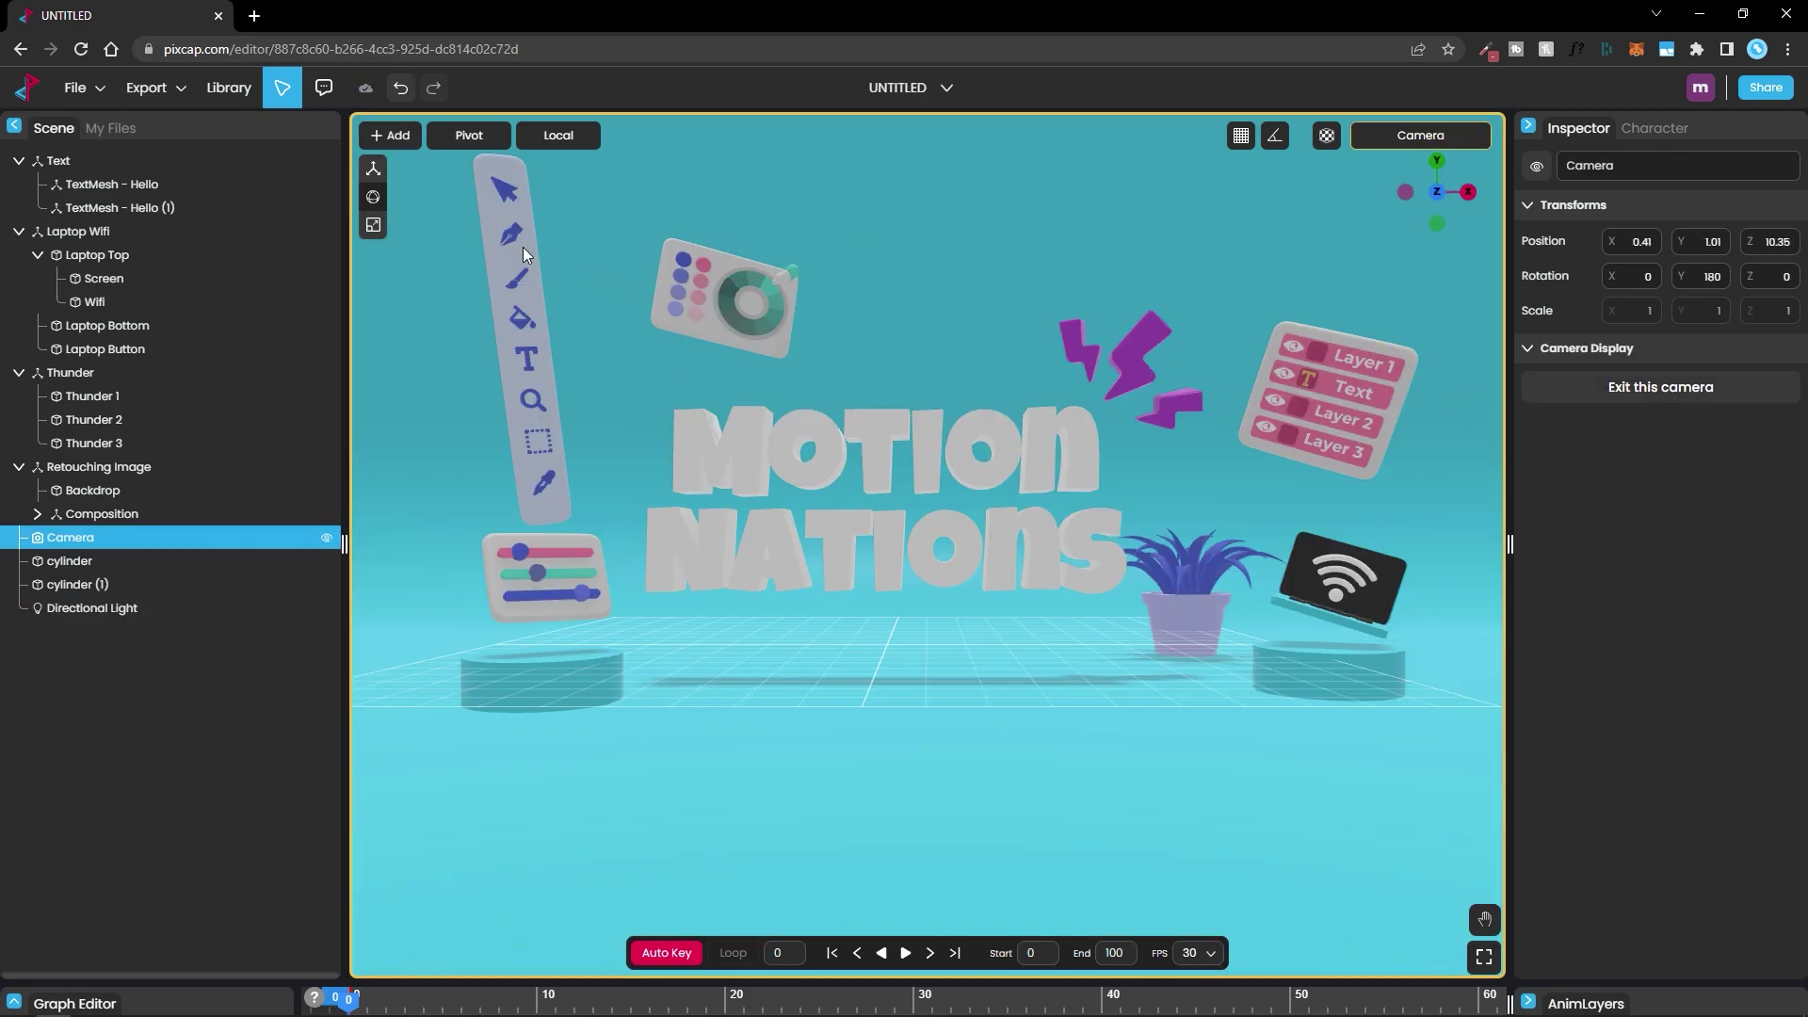
key(ctrl+z)
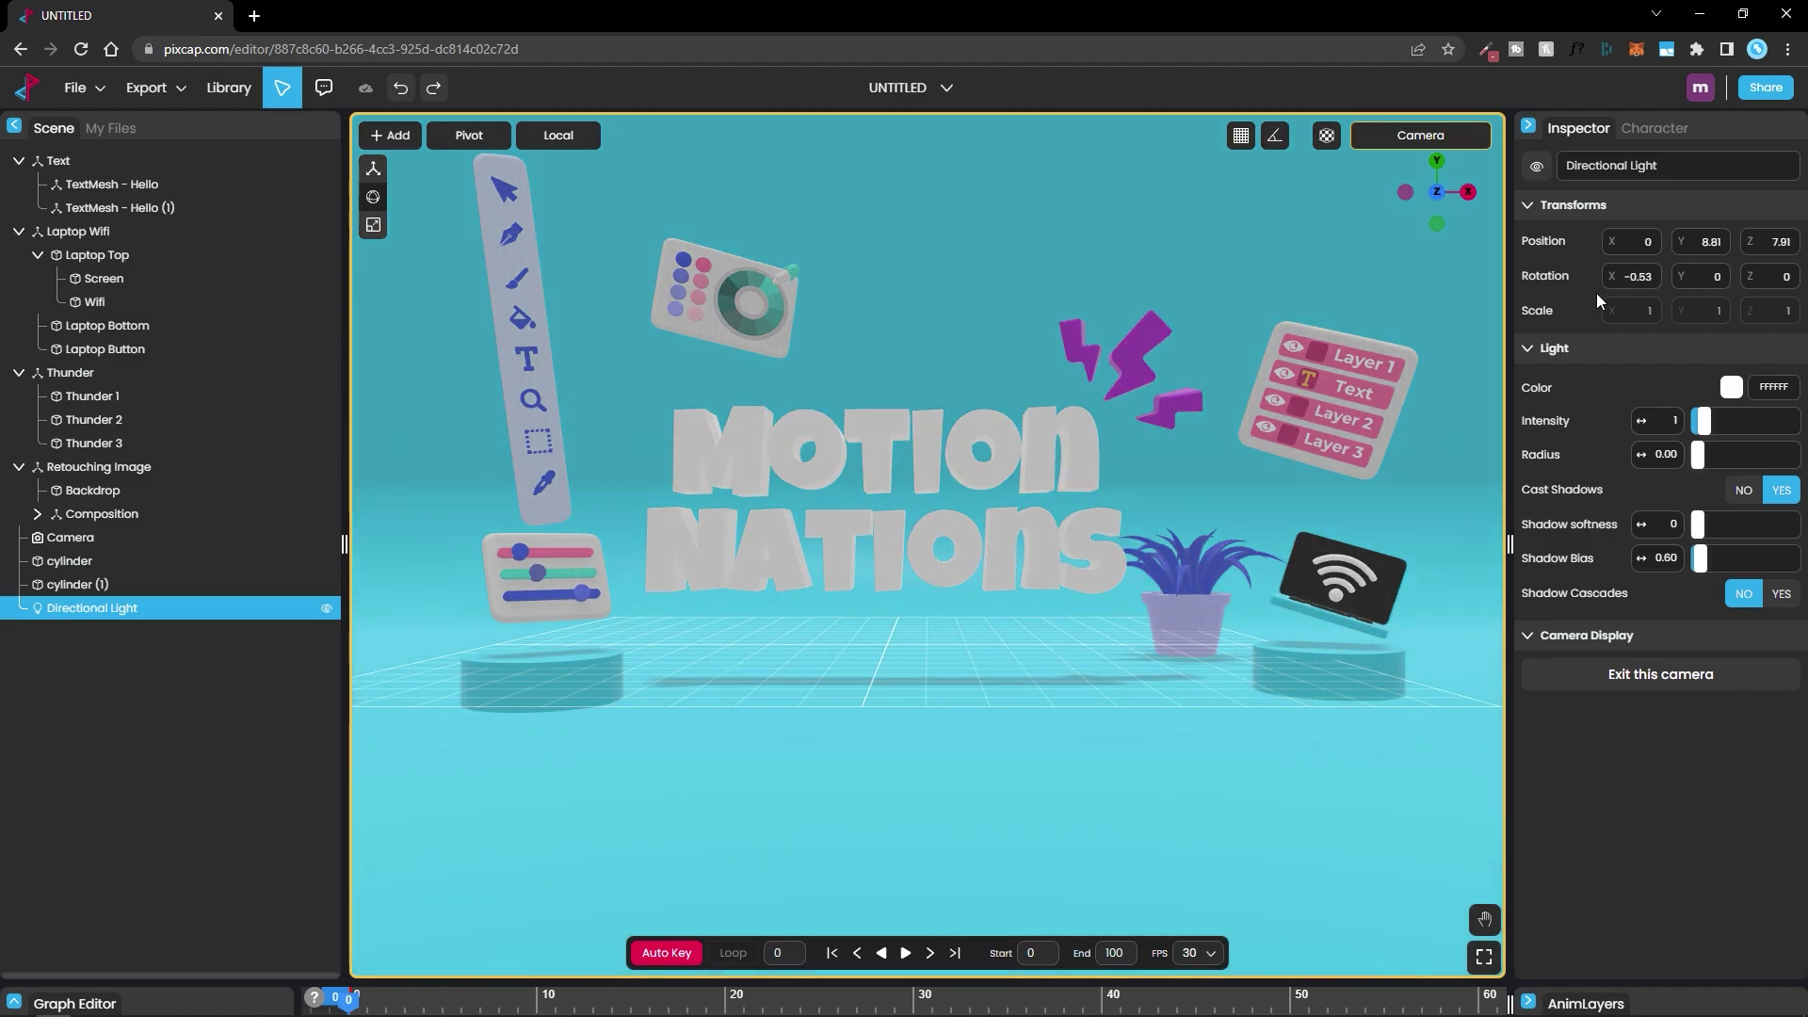
- Rotate the directional light to about 29.83, 29.79, -14.9, and set its shadow softness to about 0.61 and intensity to about 1.03
drag(1562, 299, 900, 681)
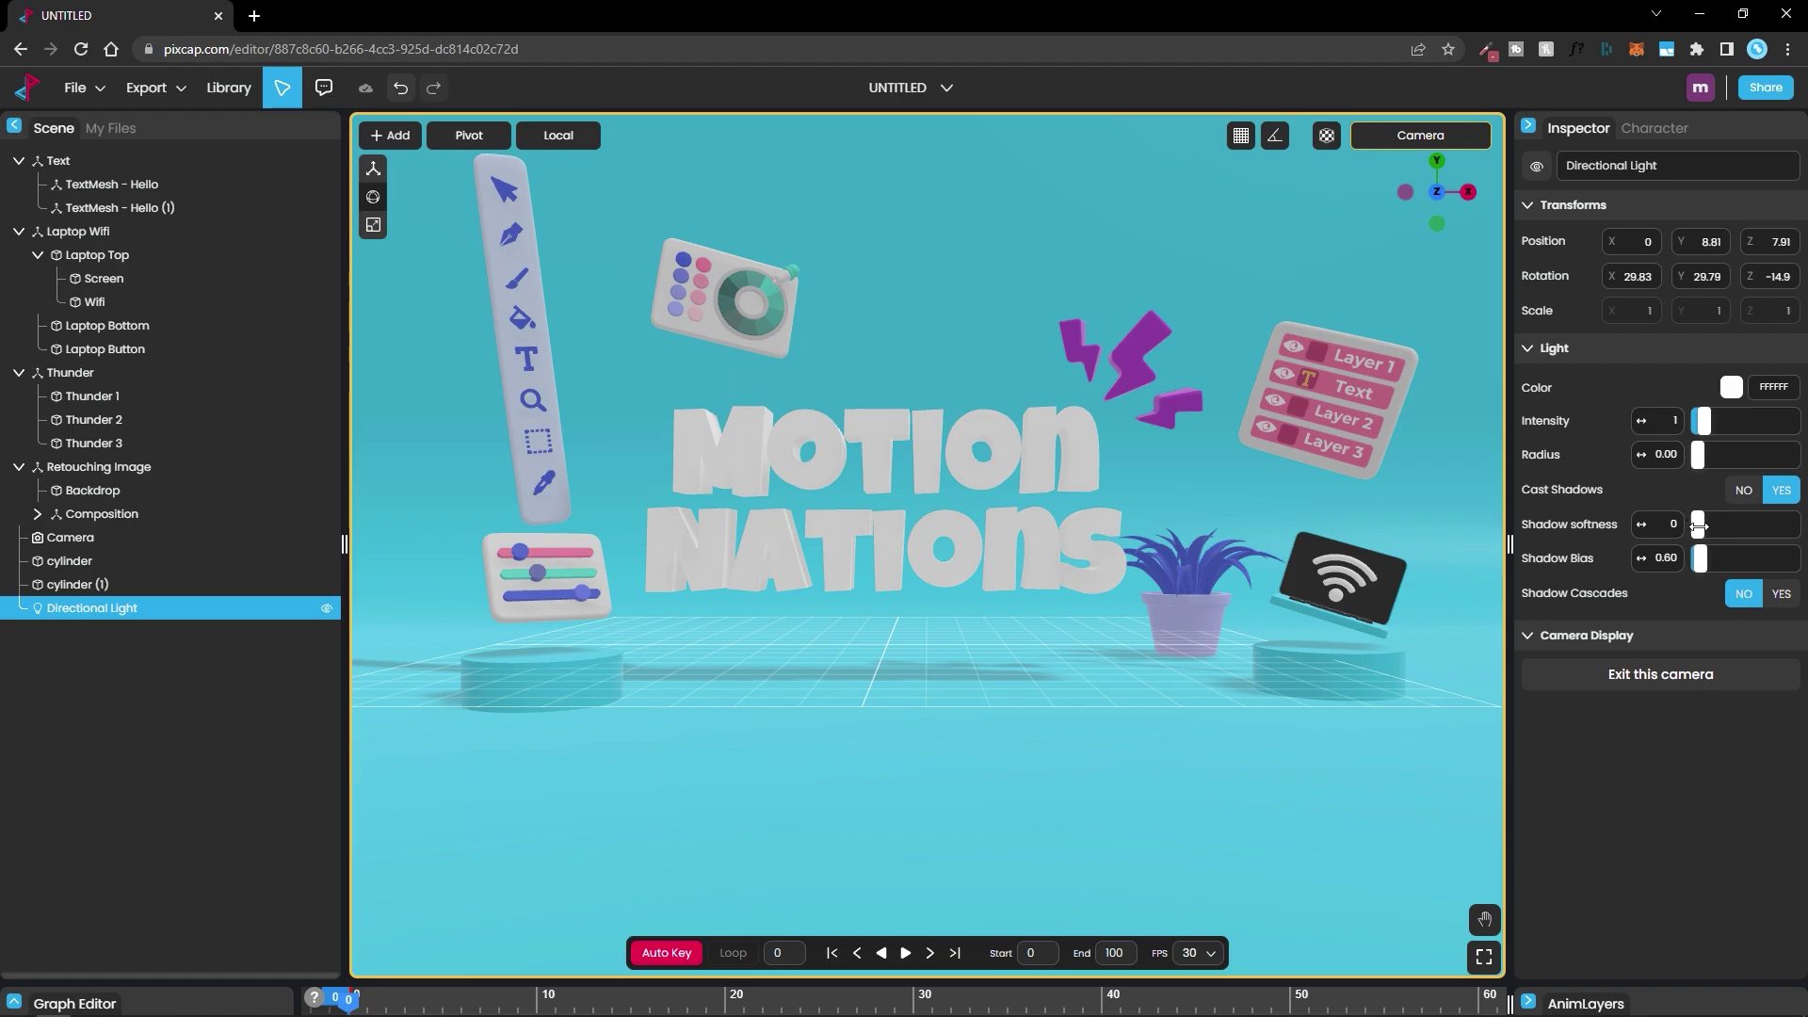
drag(1696, 521, 1756, 526)
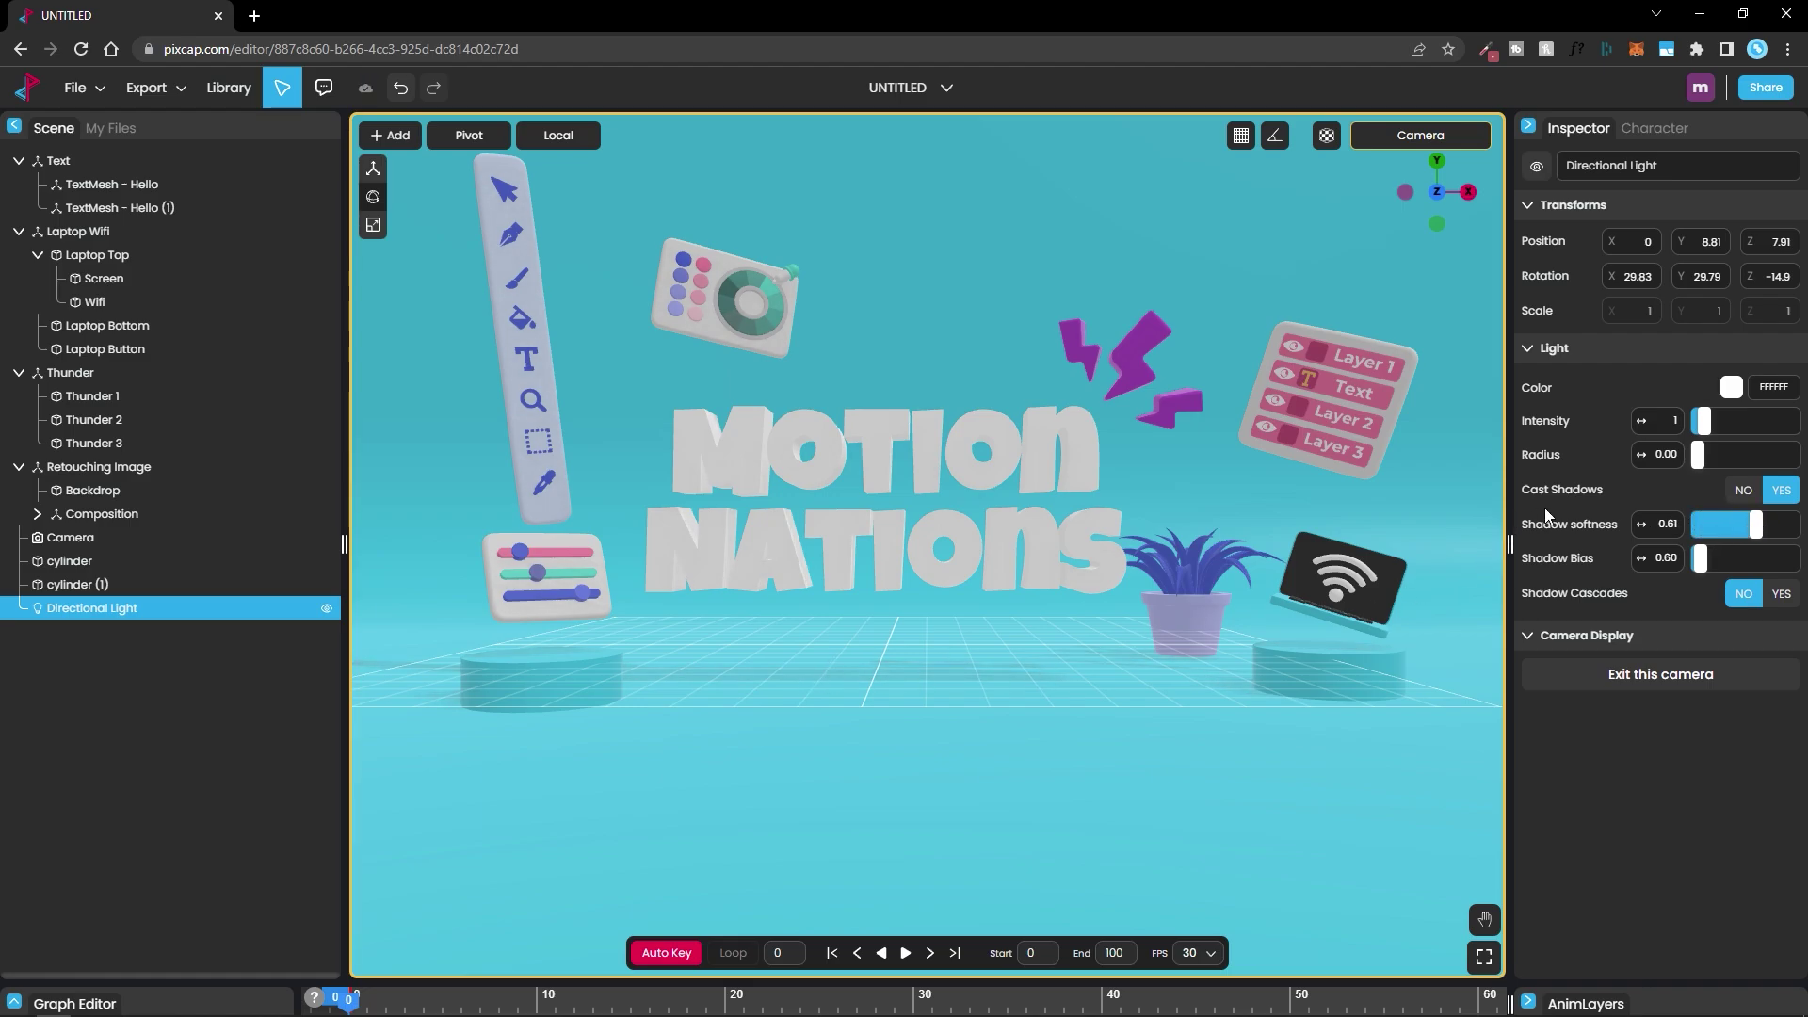
mouse_move(1703, 420)
mouse_down()
mouse_move(1723, 426)
mouse_move(1707, 442)
mouse_up()
- Add a point light with intensity about 5.15 and position it near the thunder bolts at about X 2.3, Y 2.85, Z 2.39
click(390, 135)
scroll(429, 471, down, 3)
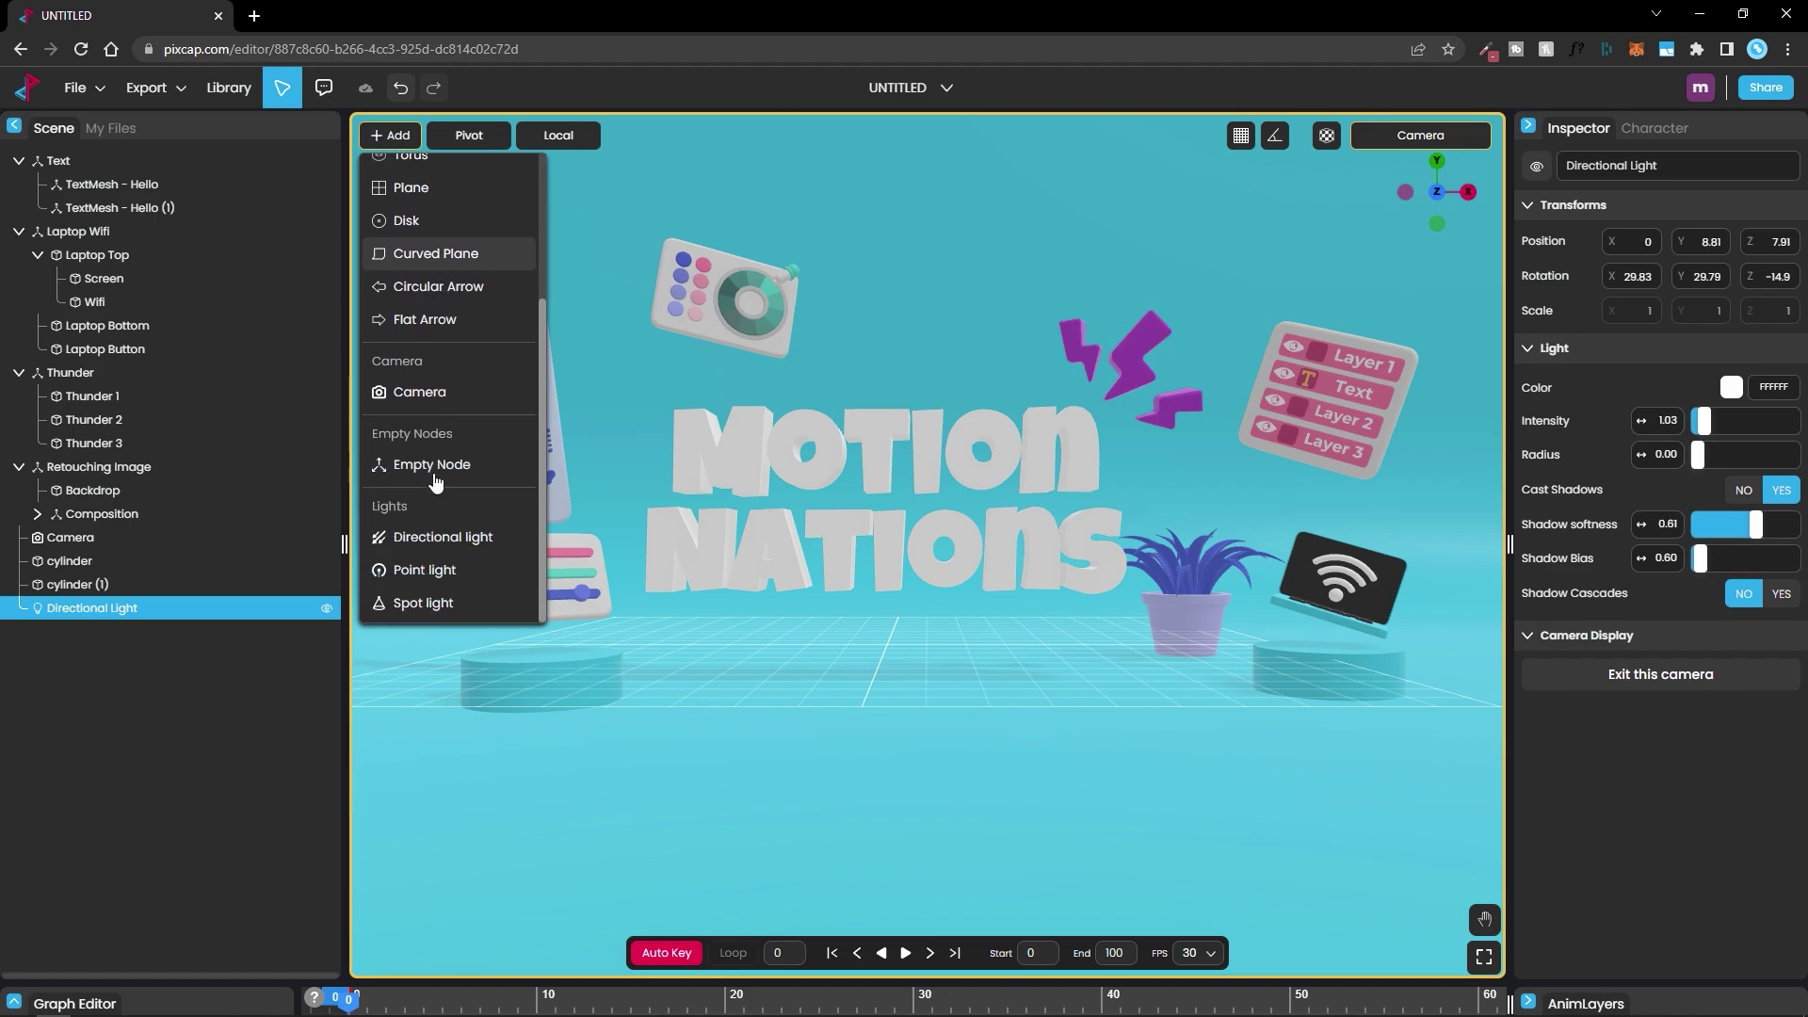
click(425, 570)
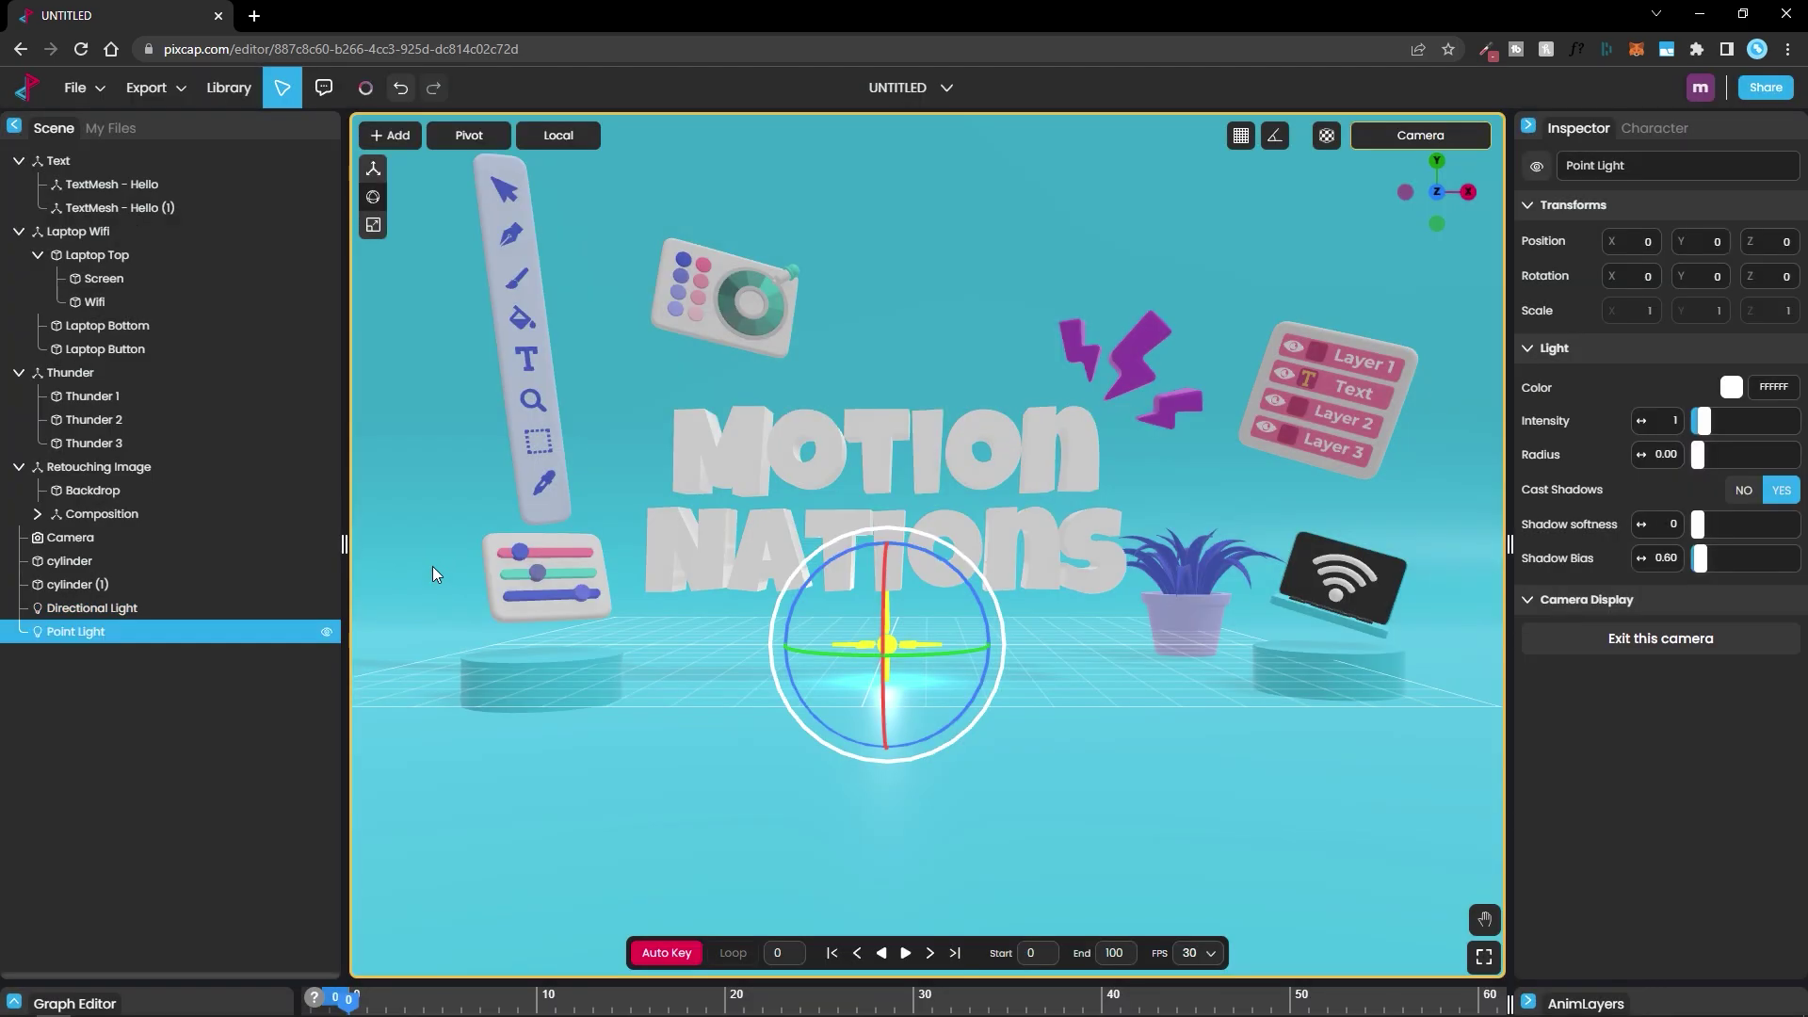
click(373, 168)
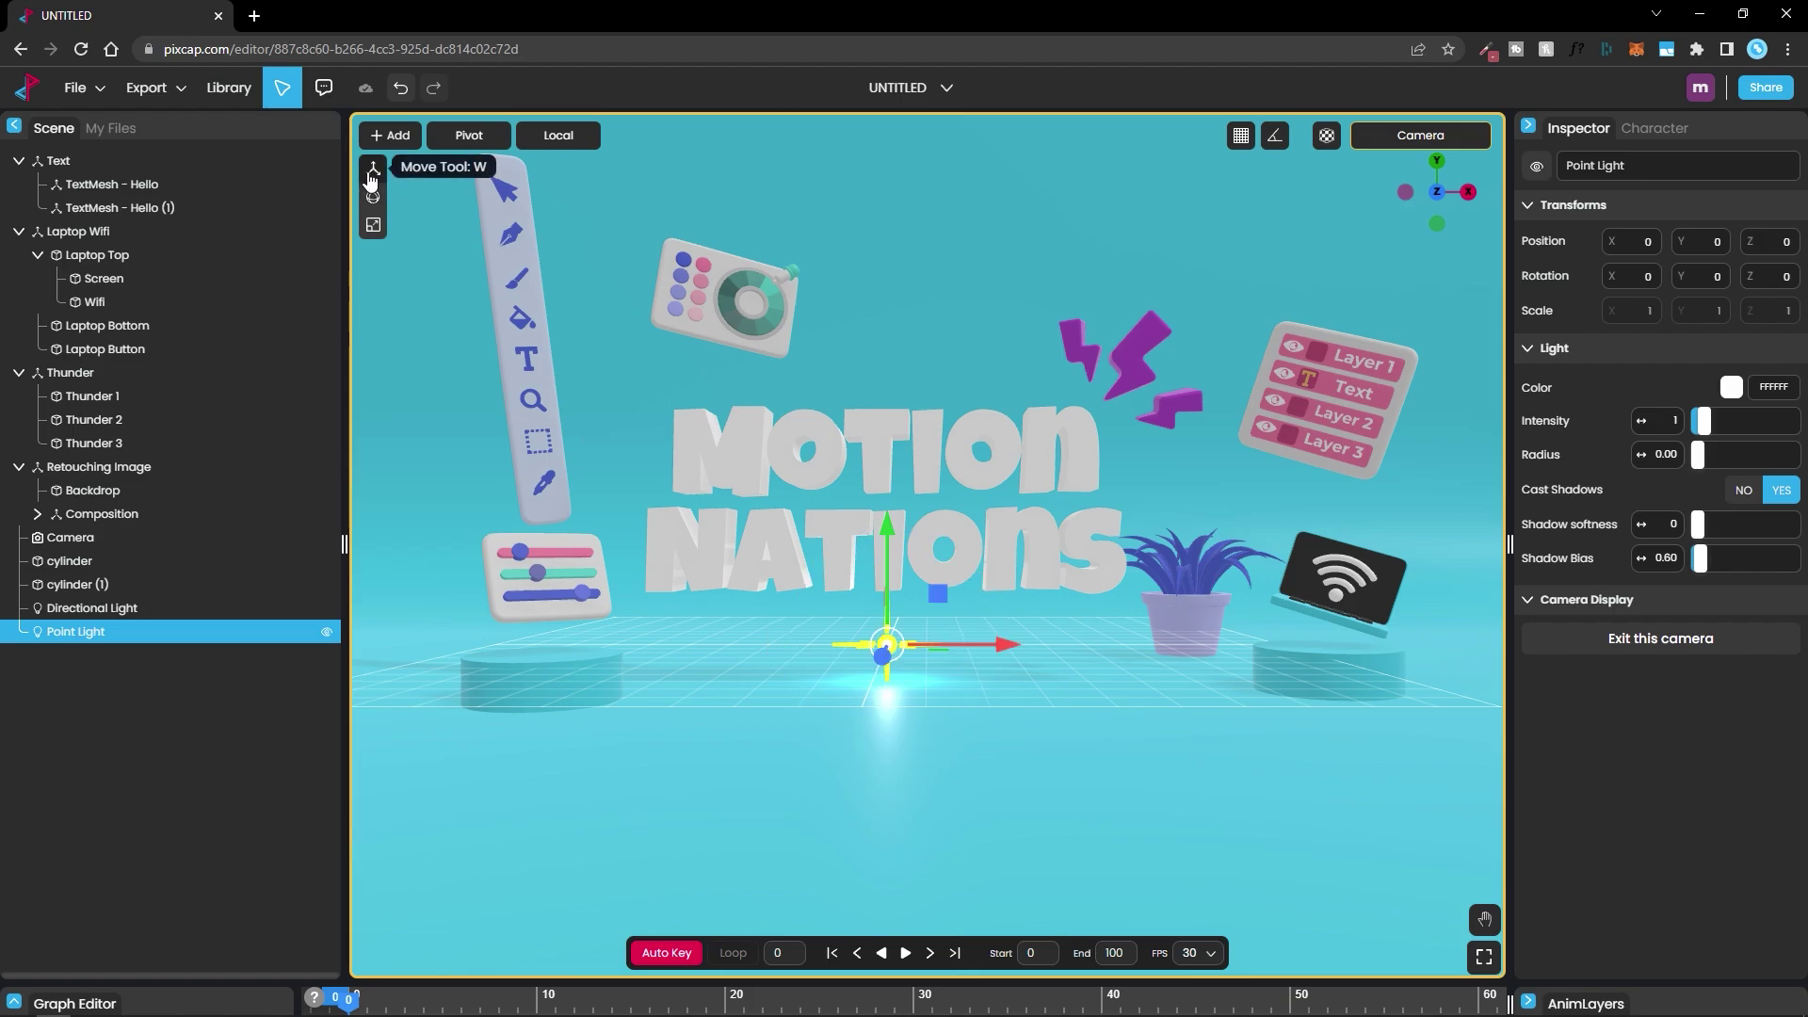
drag(890, 541, 1230, 354)
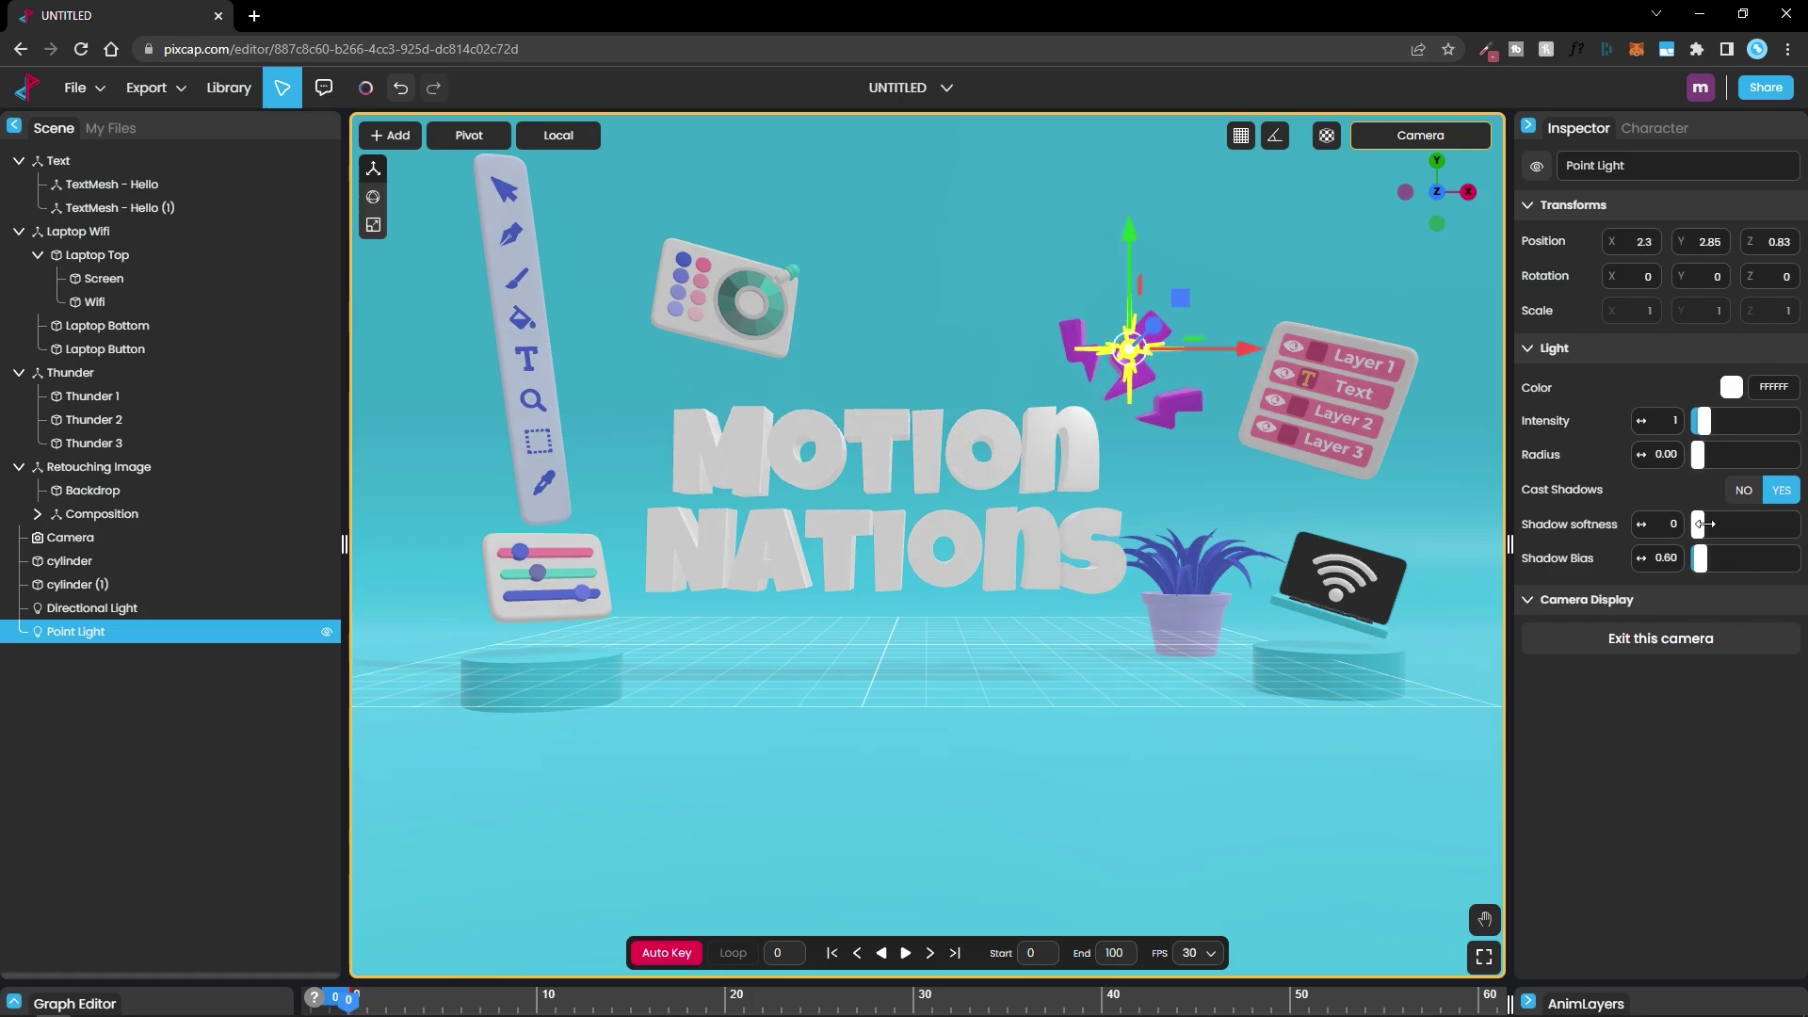
drag(1706, 421, 1730, 420)
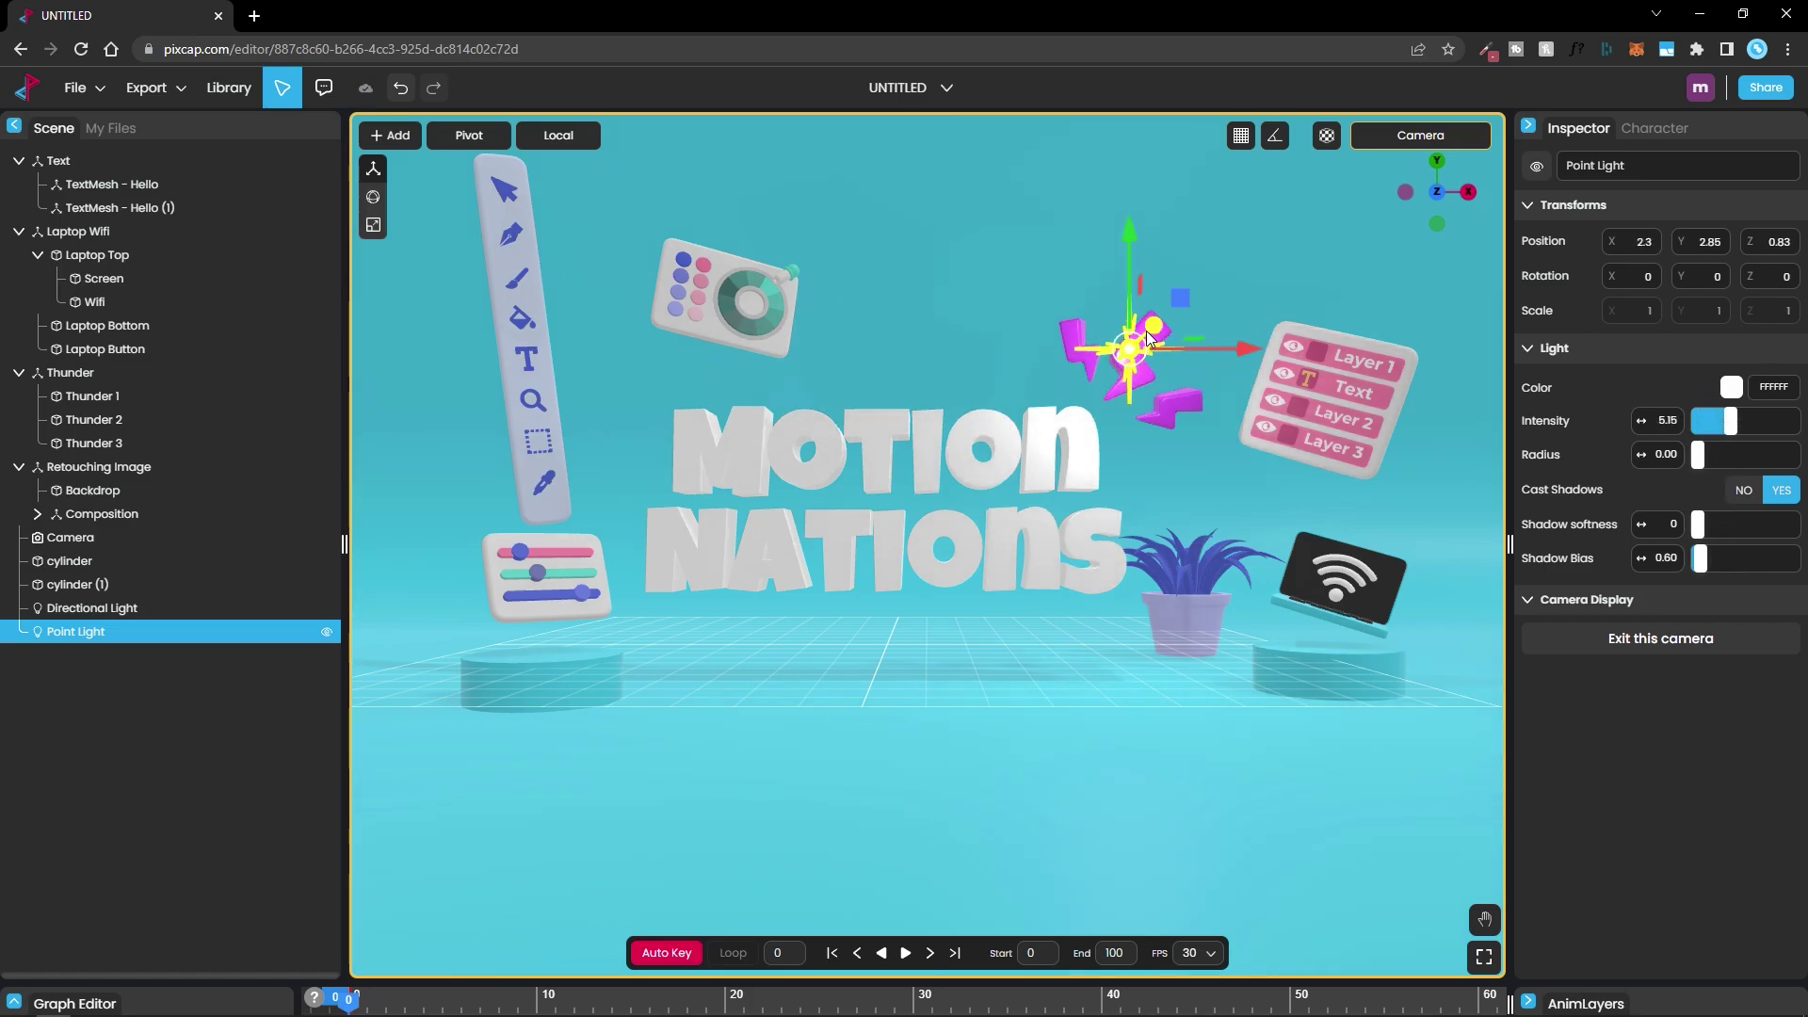
drag(1180, 298, 1263, 329)
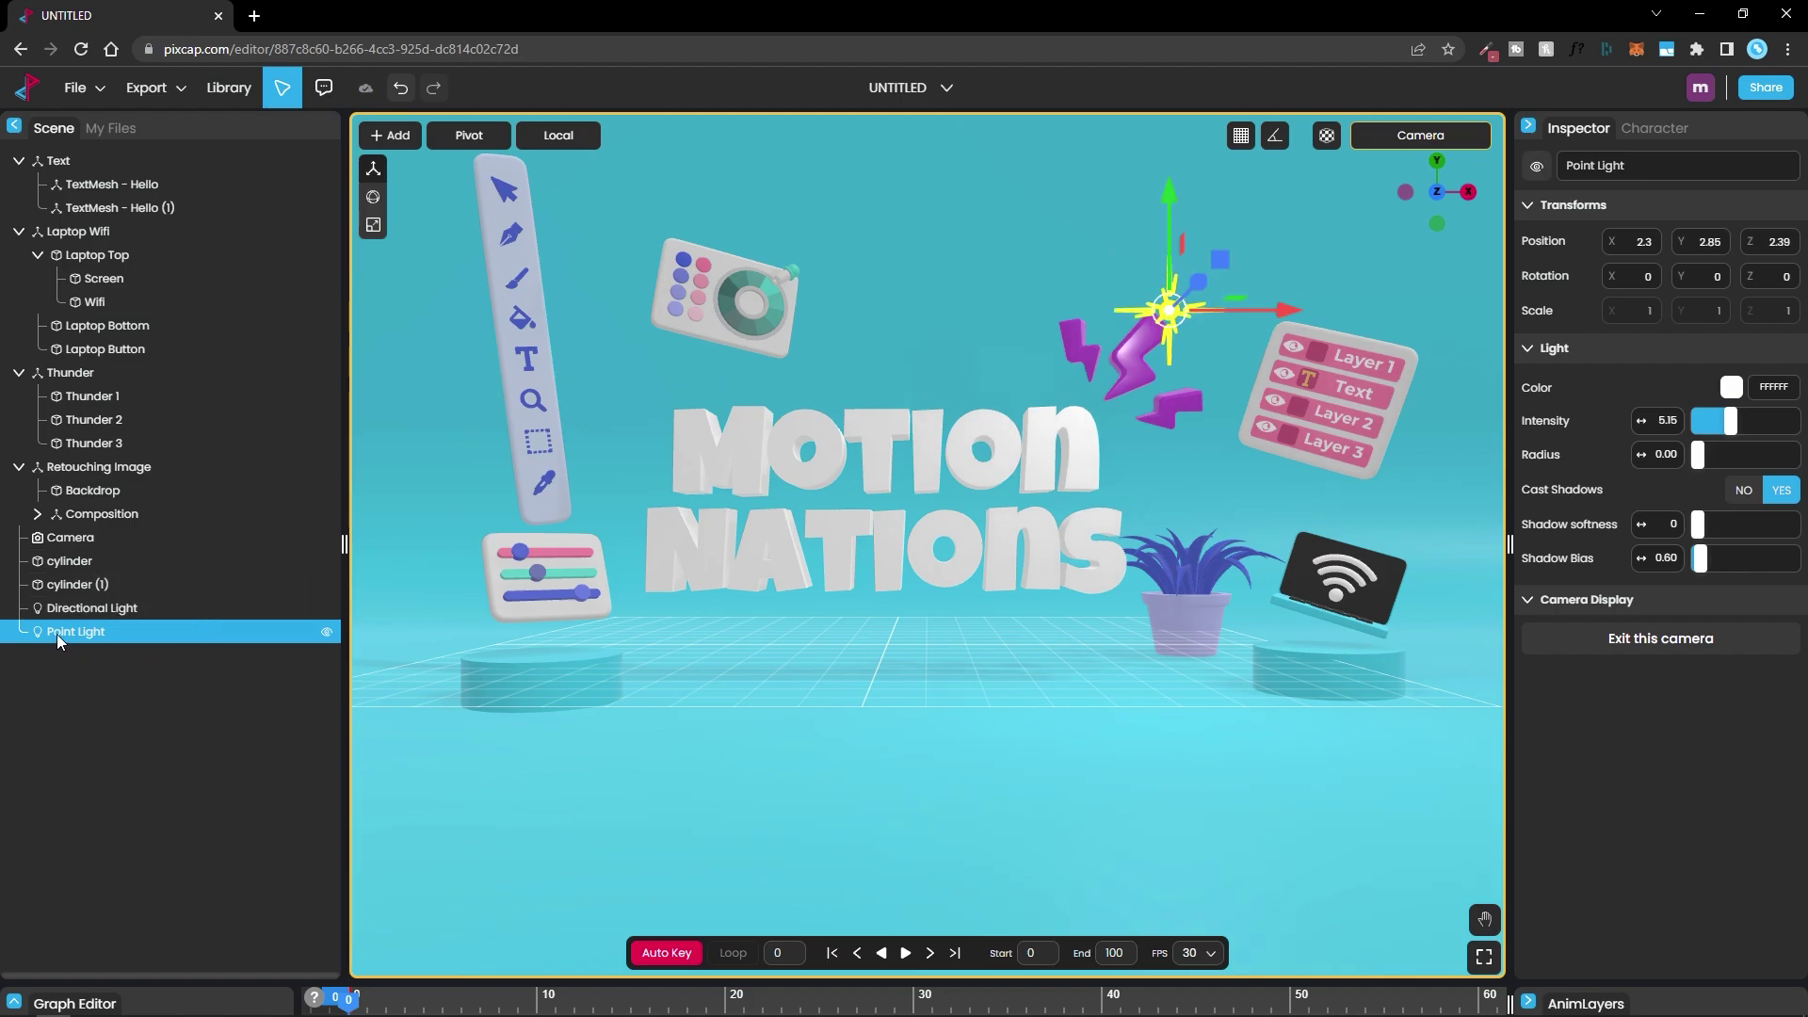
- Duplicate the point light, move the copy to about X -2.02 and lower it beside the tools bar
key(ctrl+d)
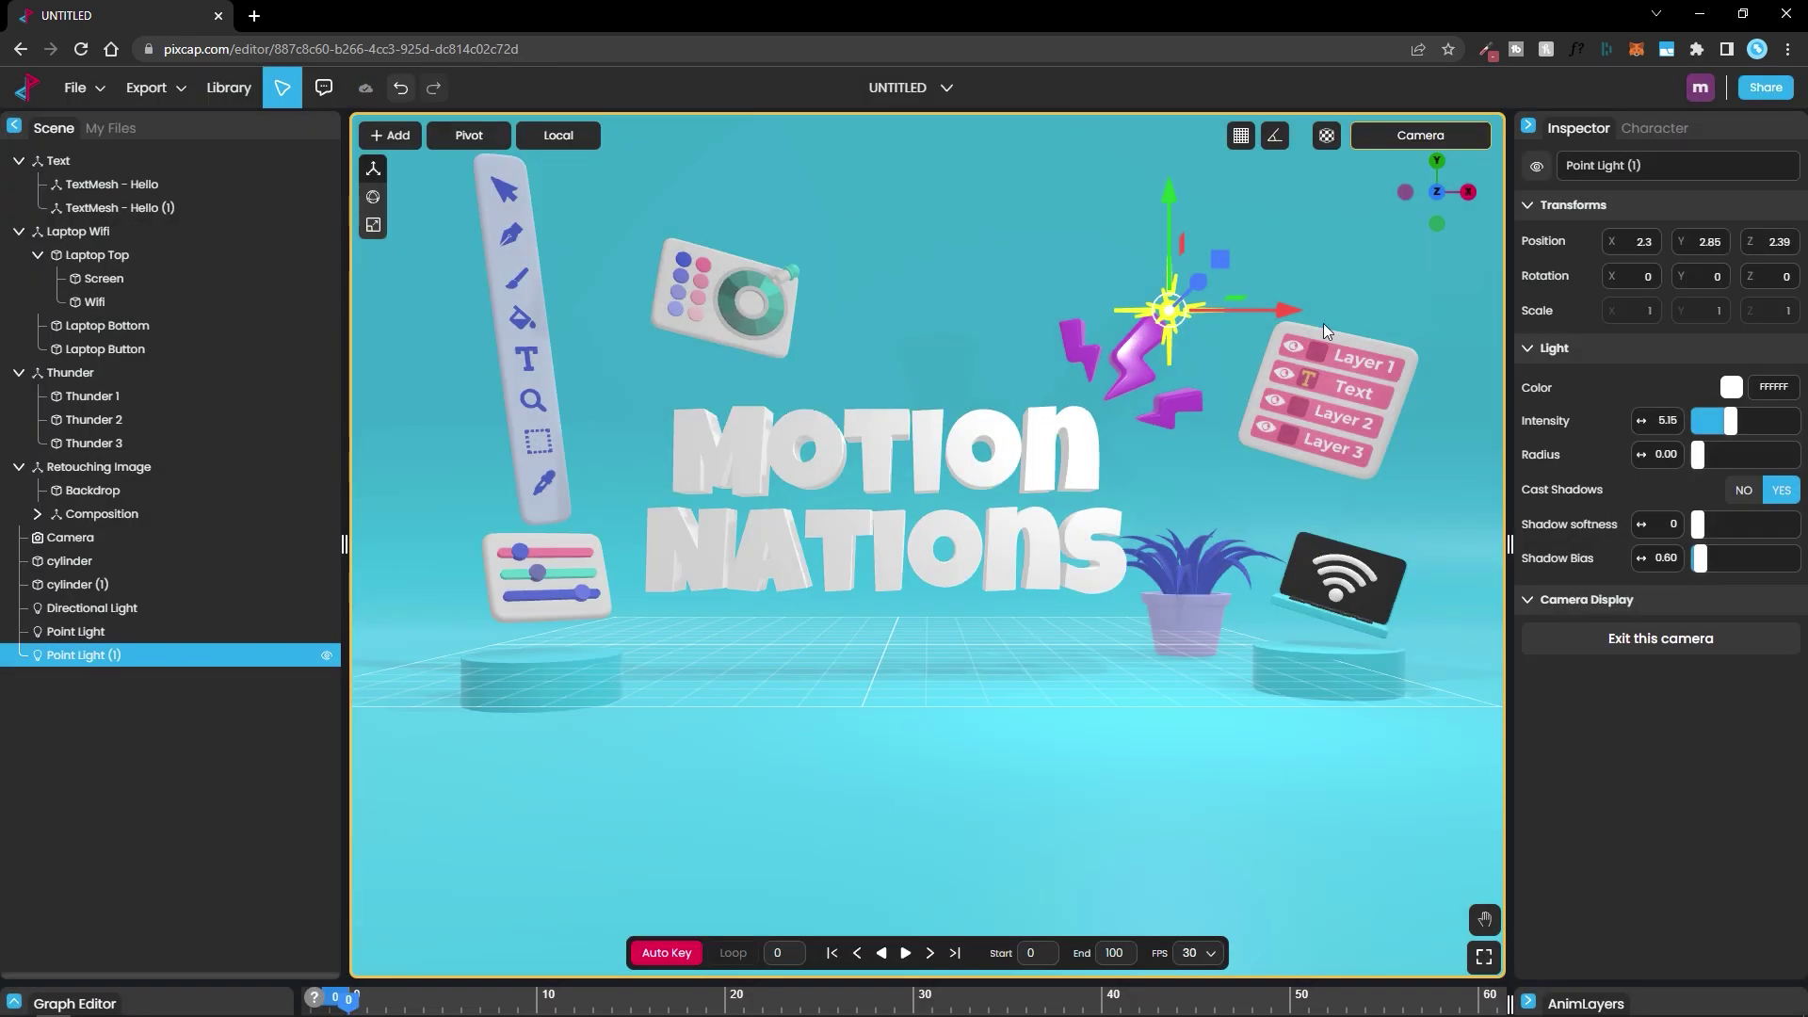
drag(1296, 307, 733, 337)
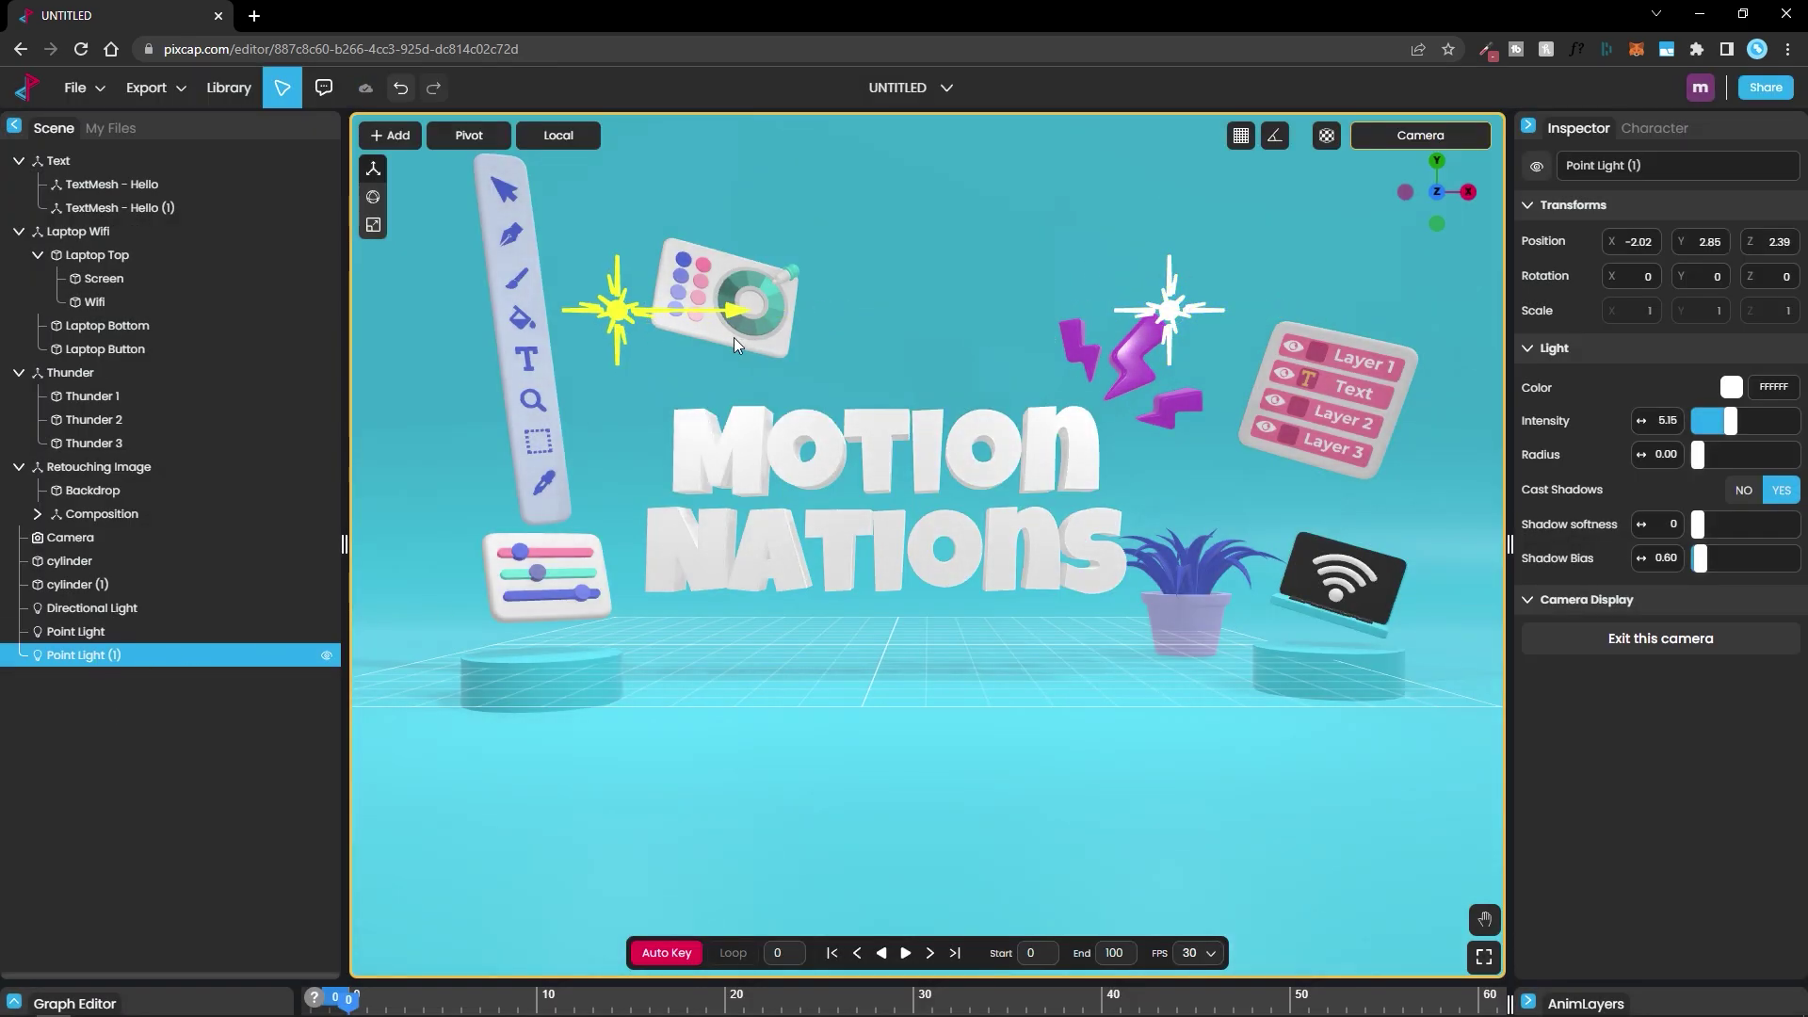
drag(621, 246, 622, 324)
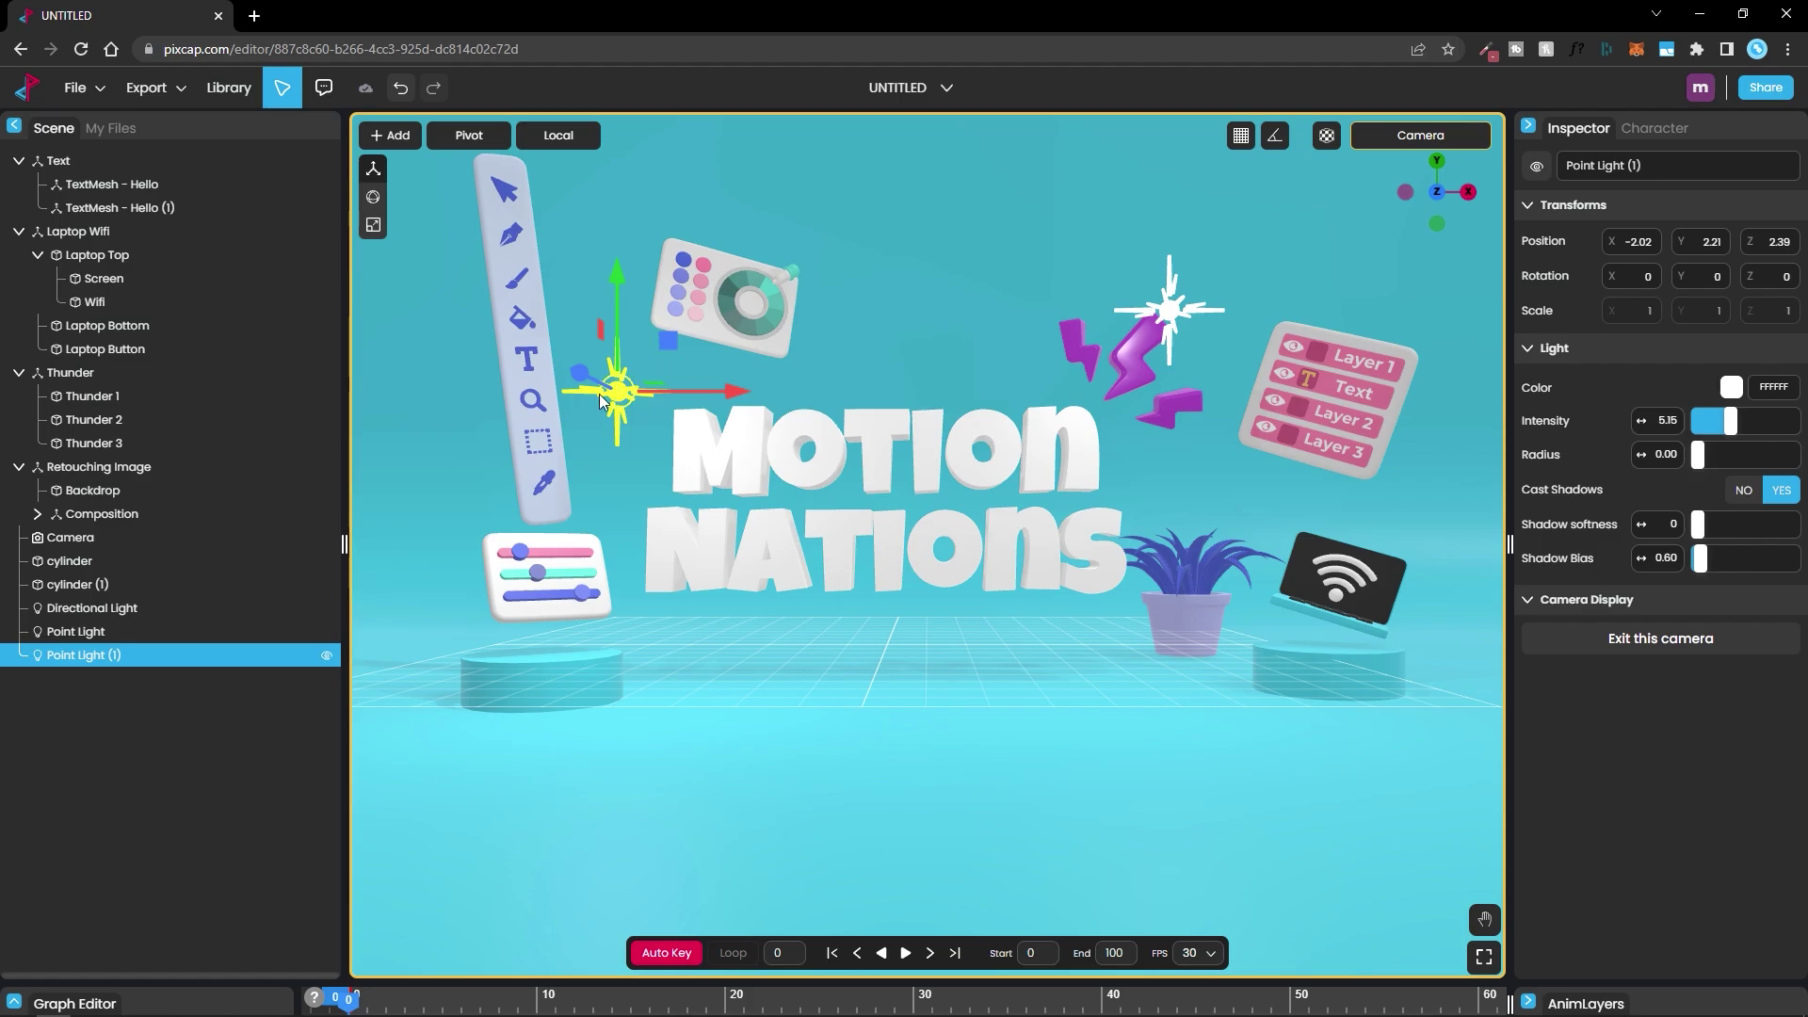
drag(571, 382, 578, 384)
click(774, 340)
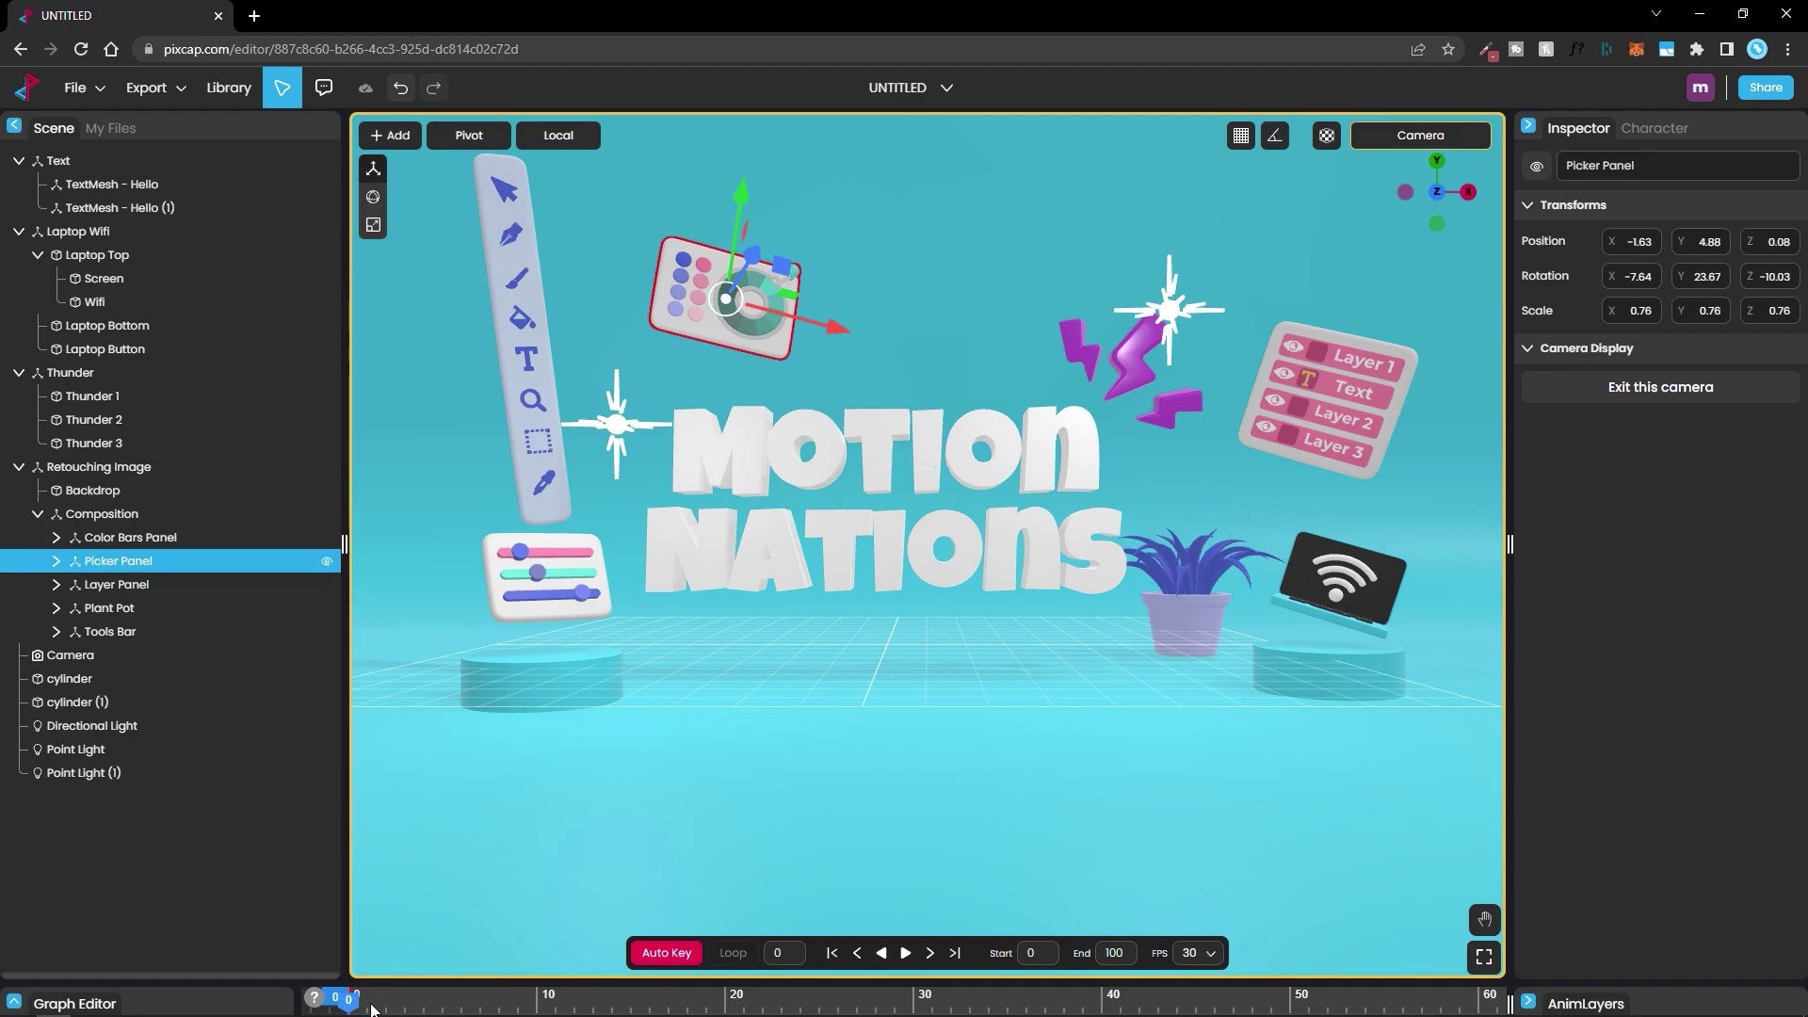
- Set the animation frame rate to 24 FPS and the end frame to 60
drag(353, 1007, 430, 1006)
click(349, 1008)
click(1190, 959)
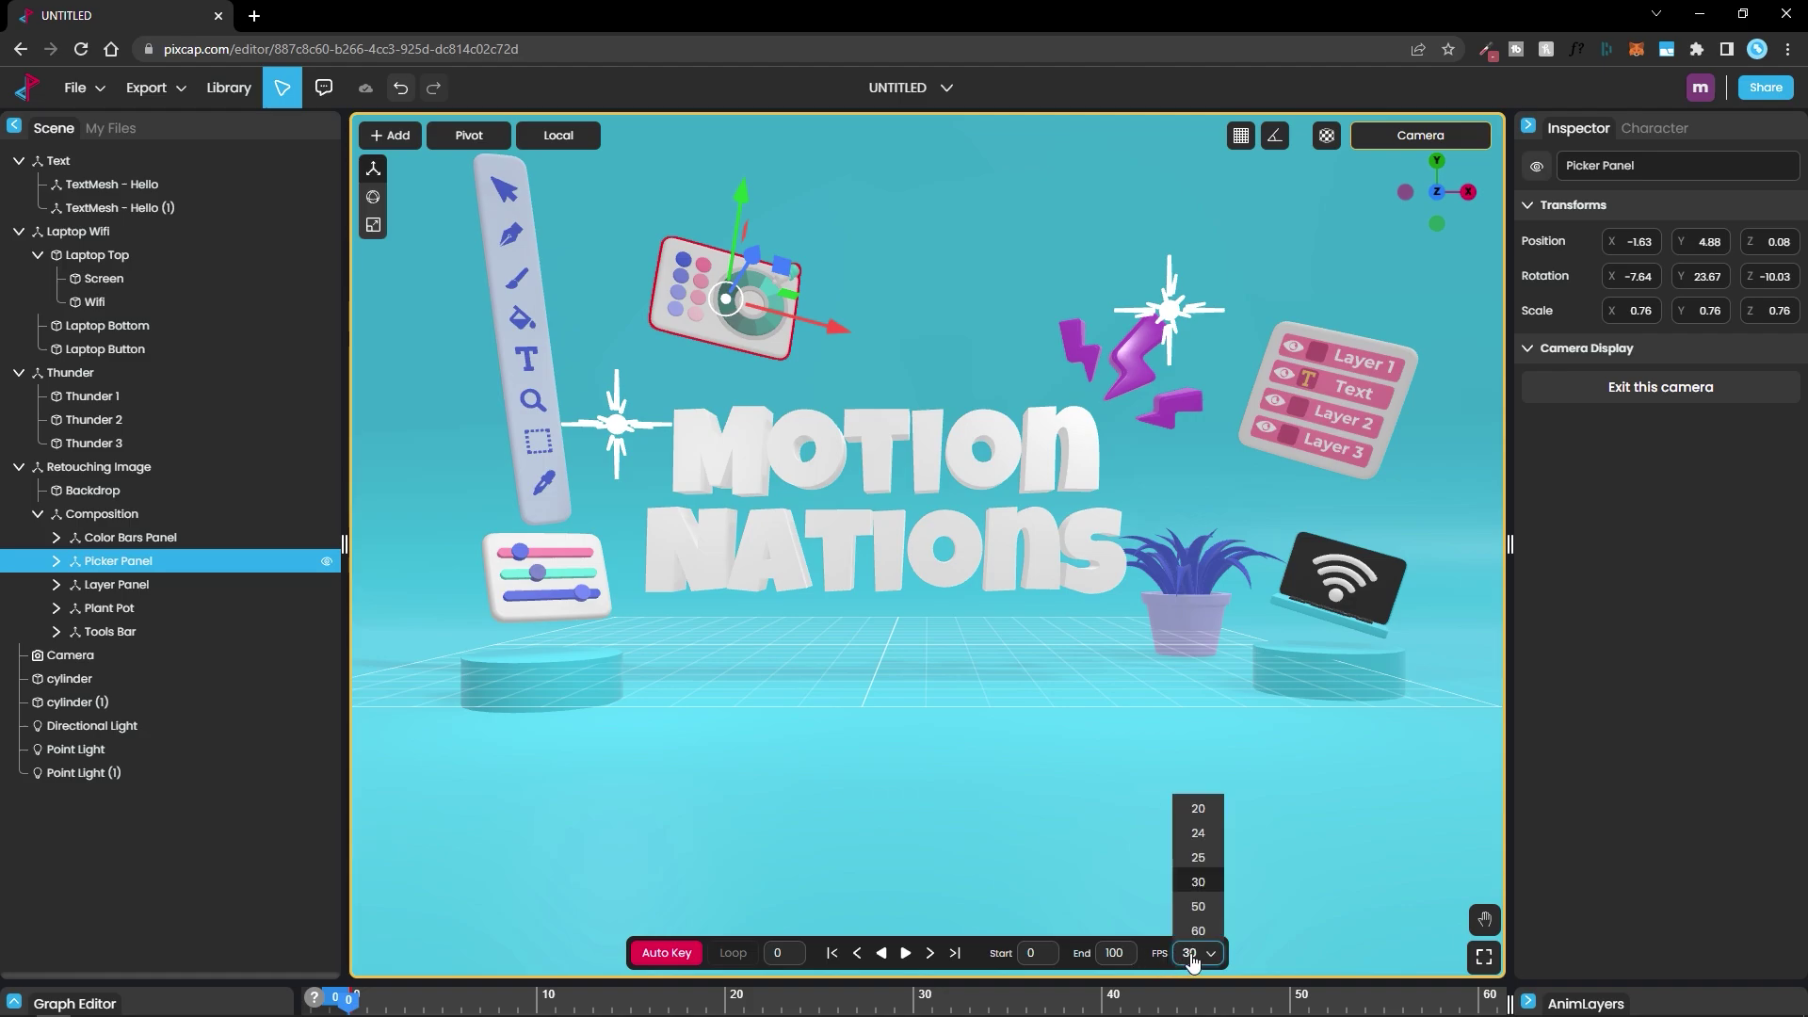
click(1200, 838)
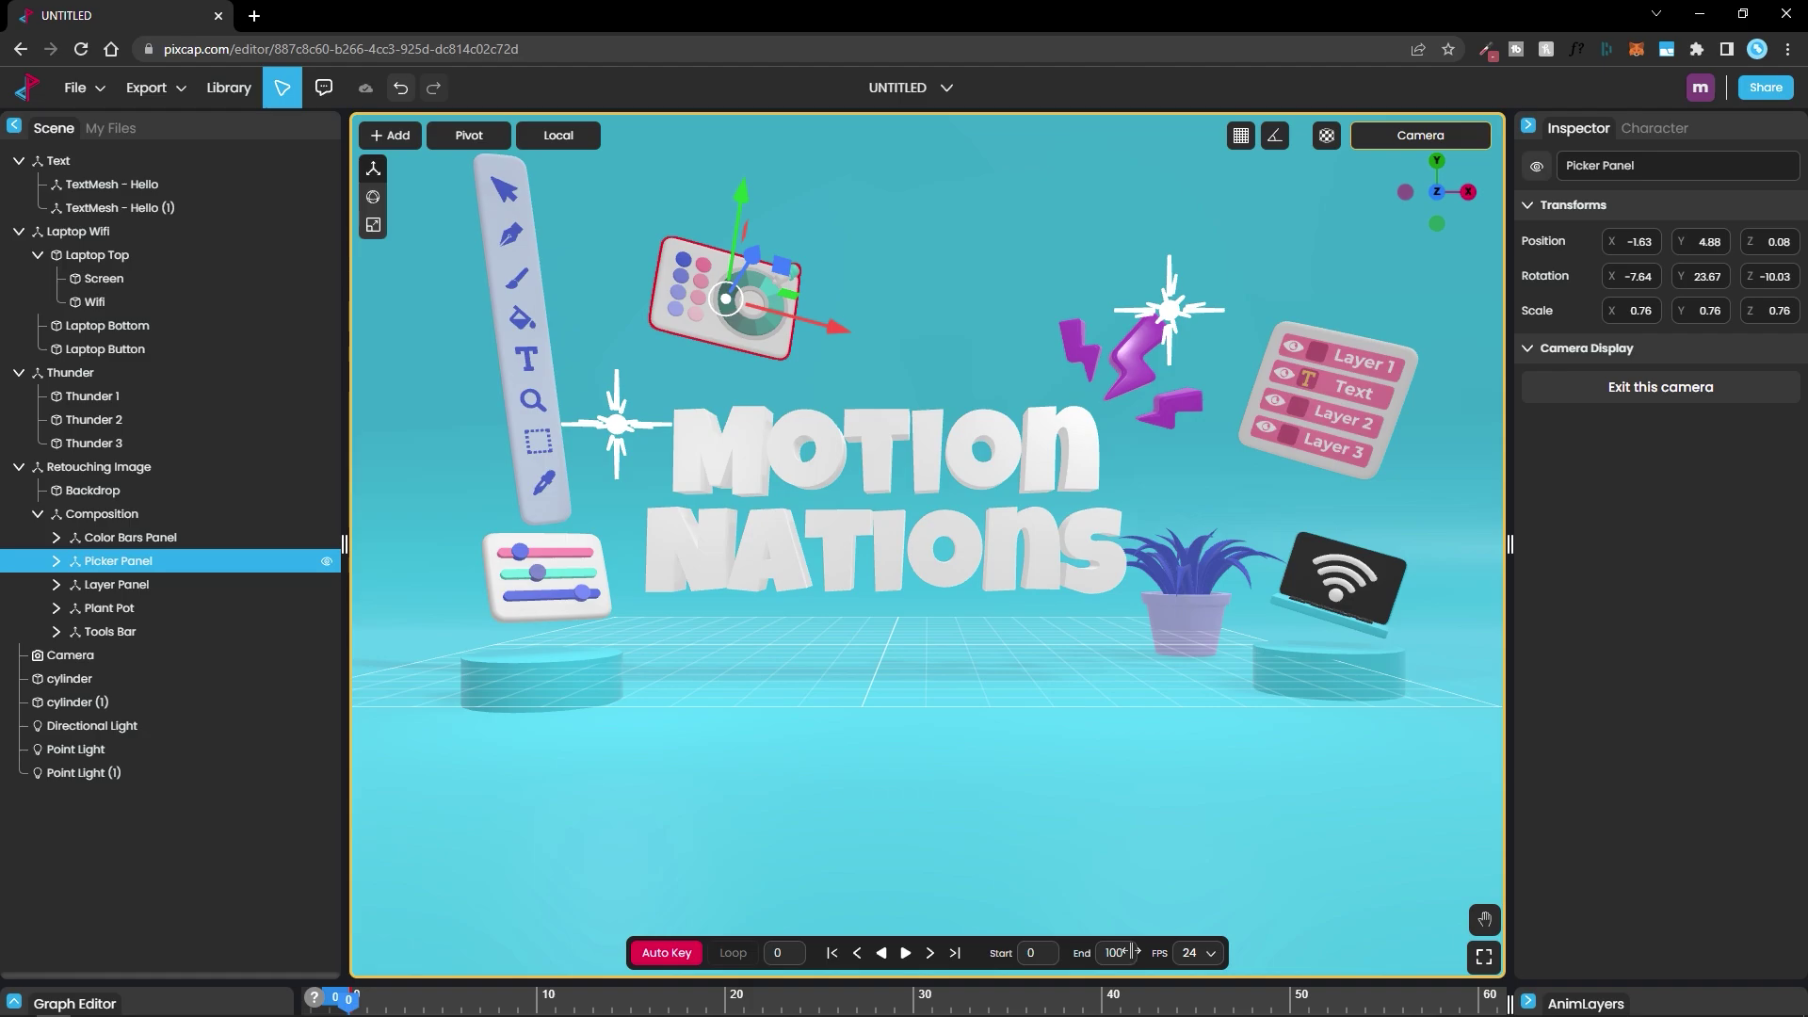
scroll(1122, 951, down, 1)
click(1122, 951)
text(60)
key(Return)
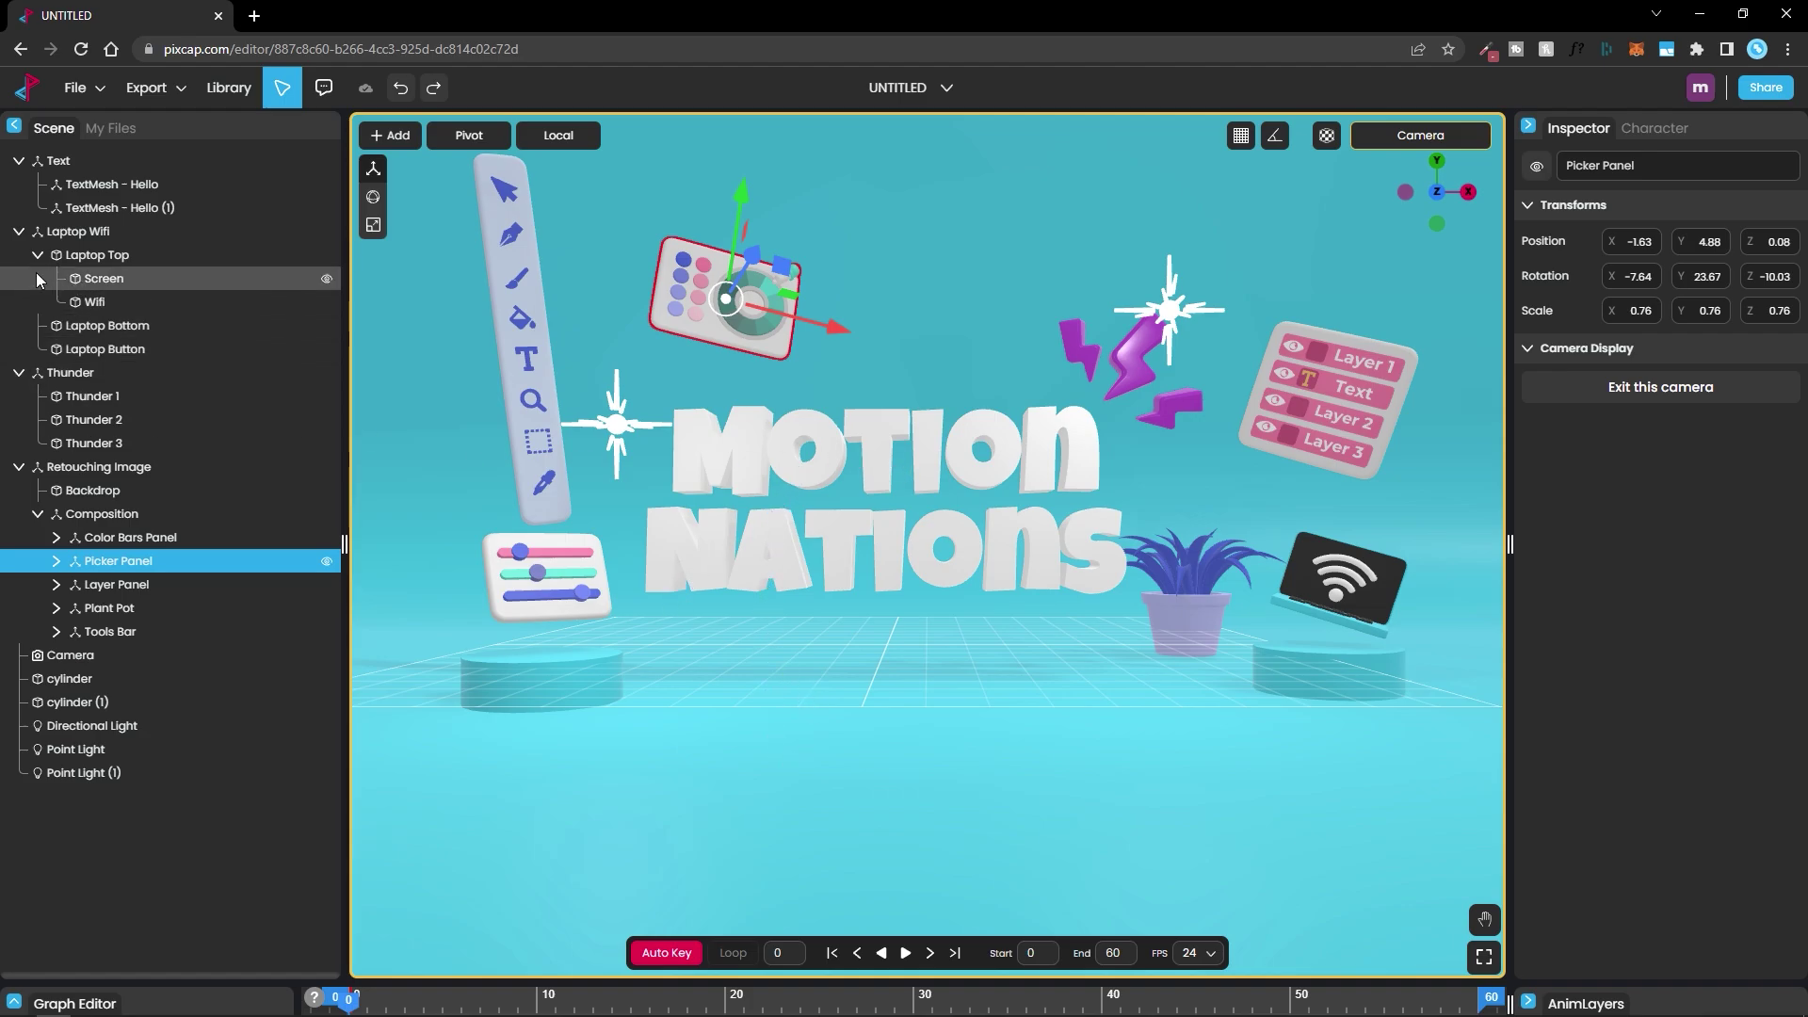
- Select the Text group and collapse the Thunder, Retouching Image and Text groups in the scene hierarchy
click(19, 373)
click(19, 396)
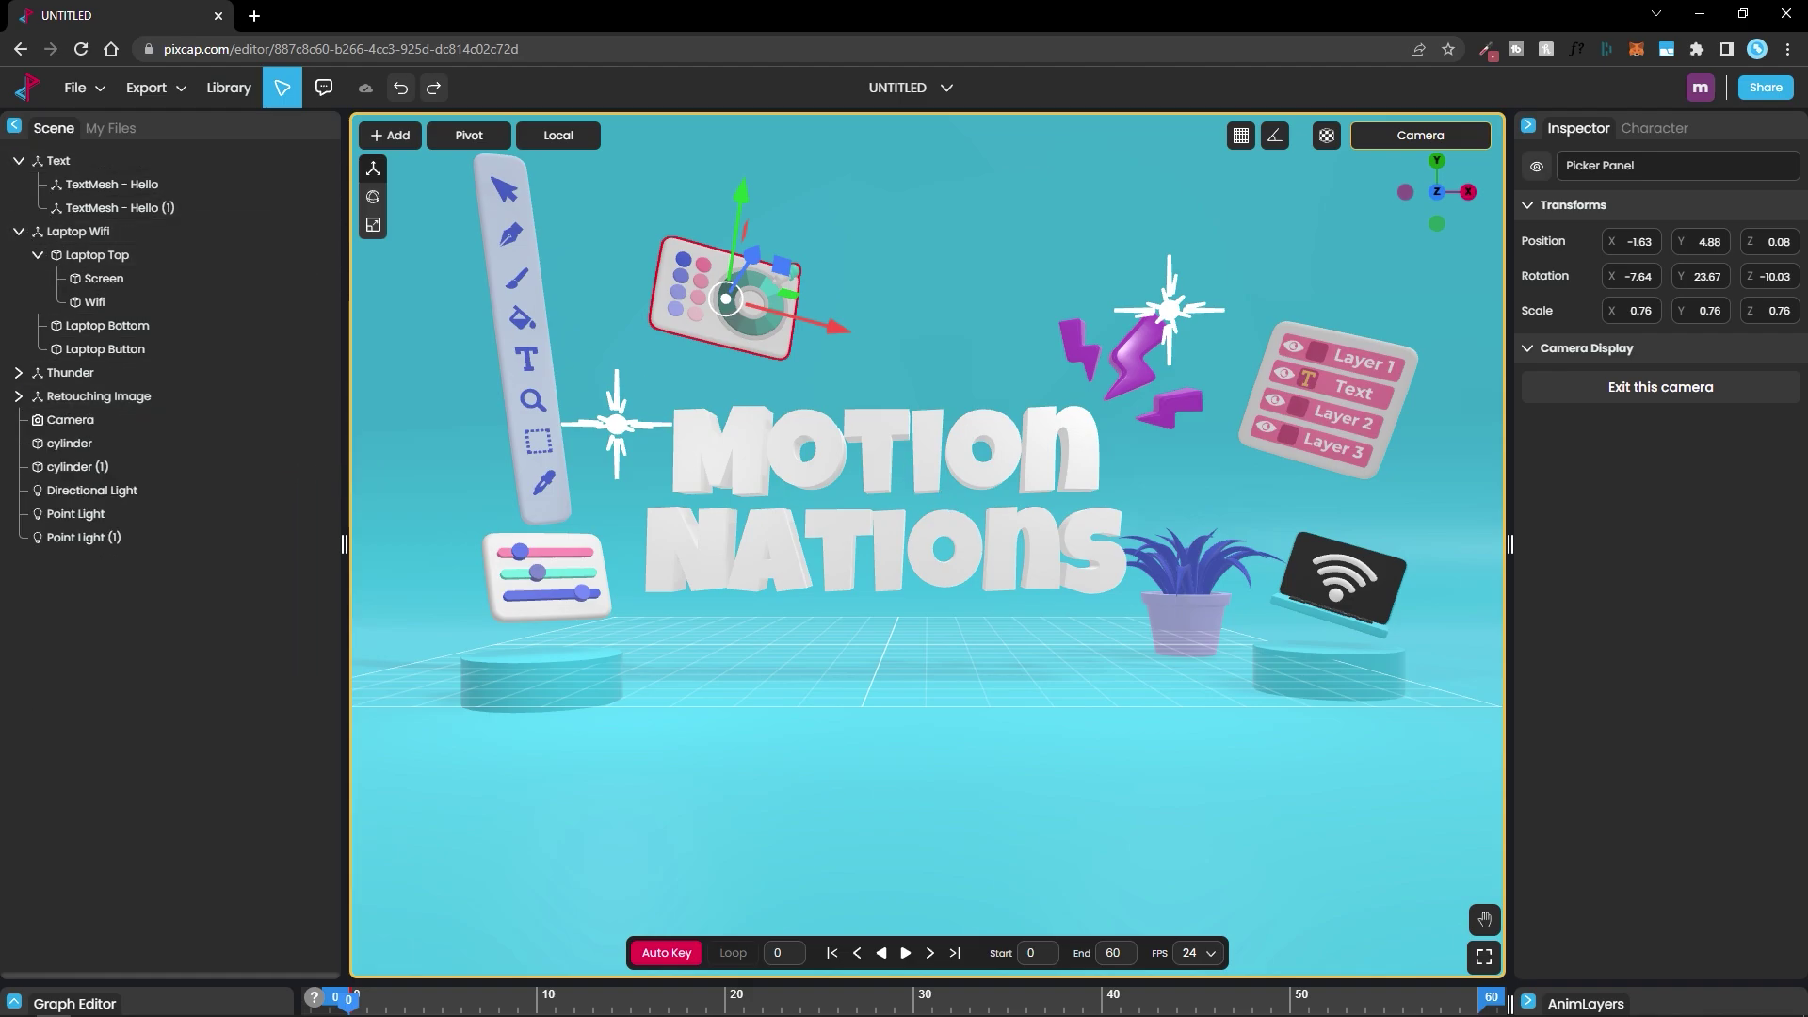
click(59, 164)
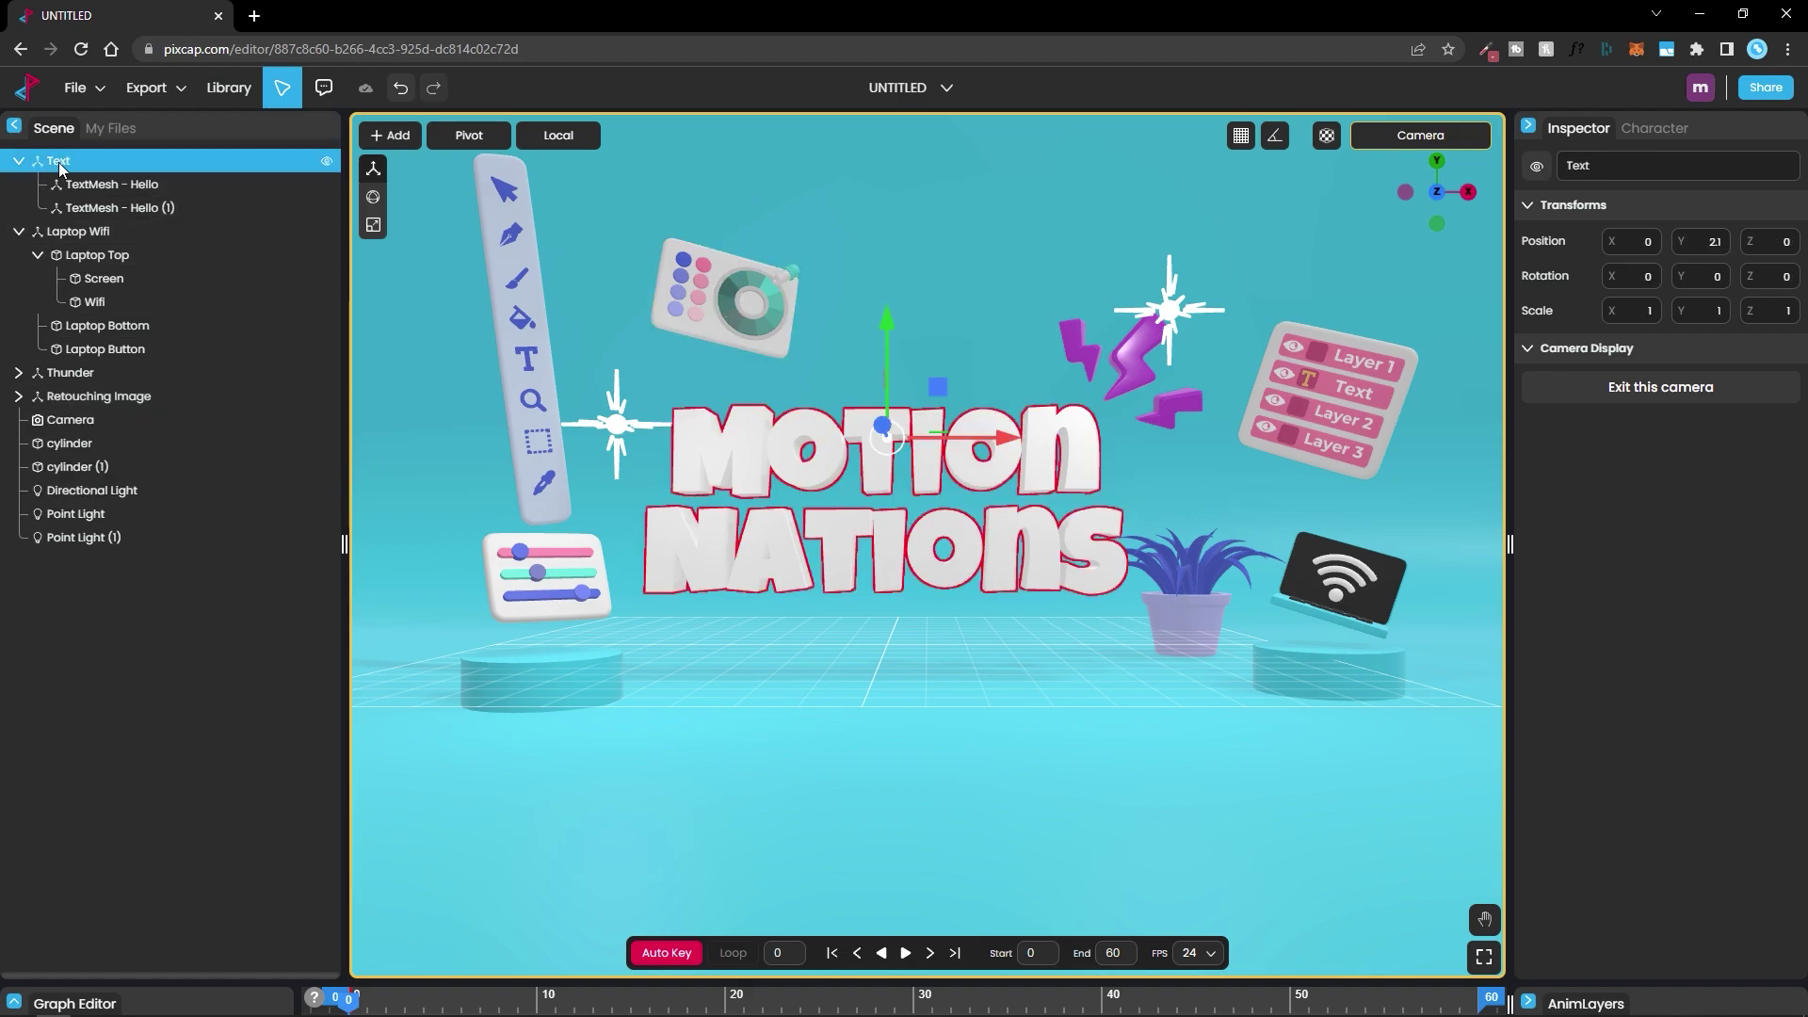
click(19, 161)
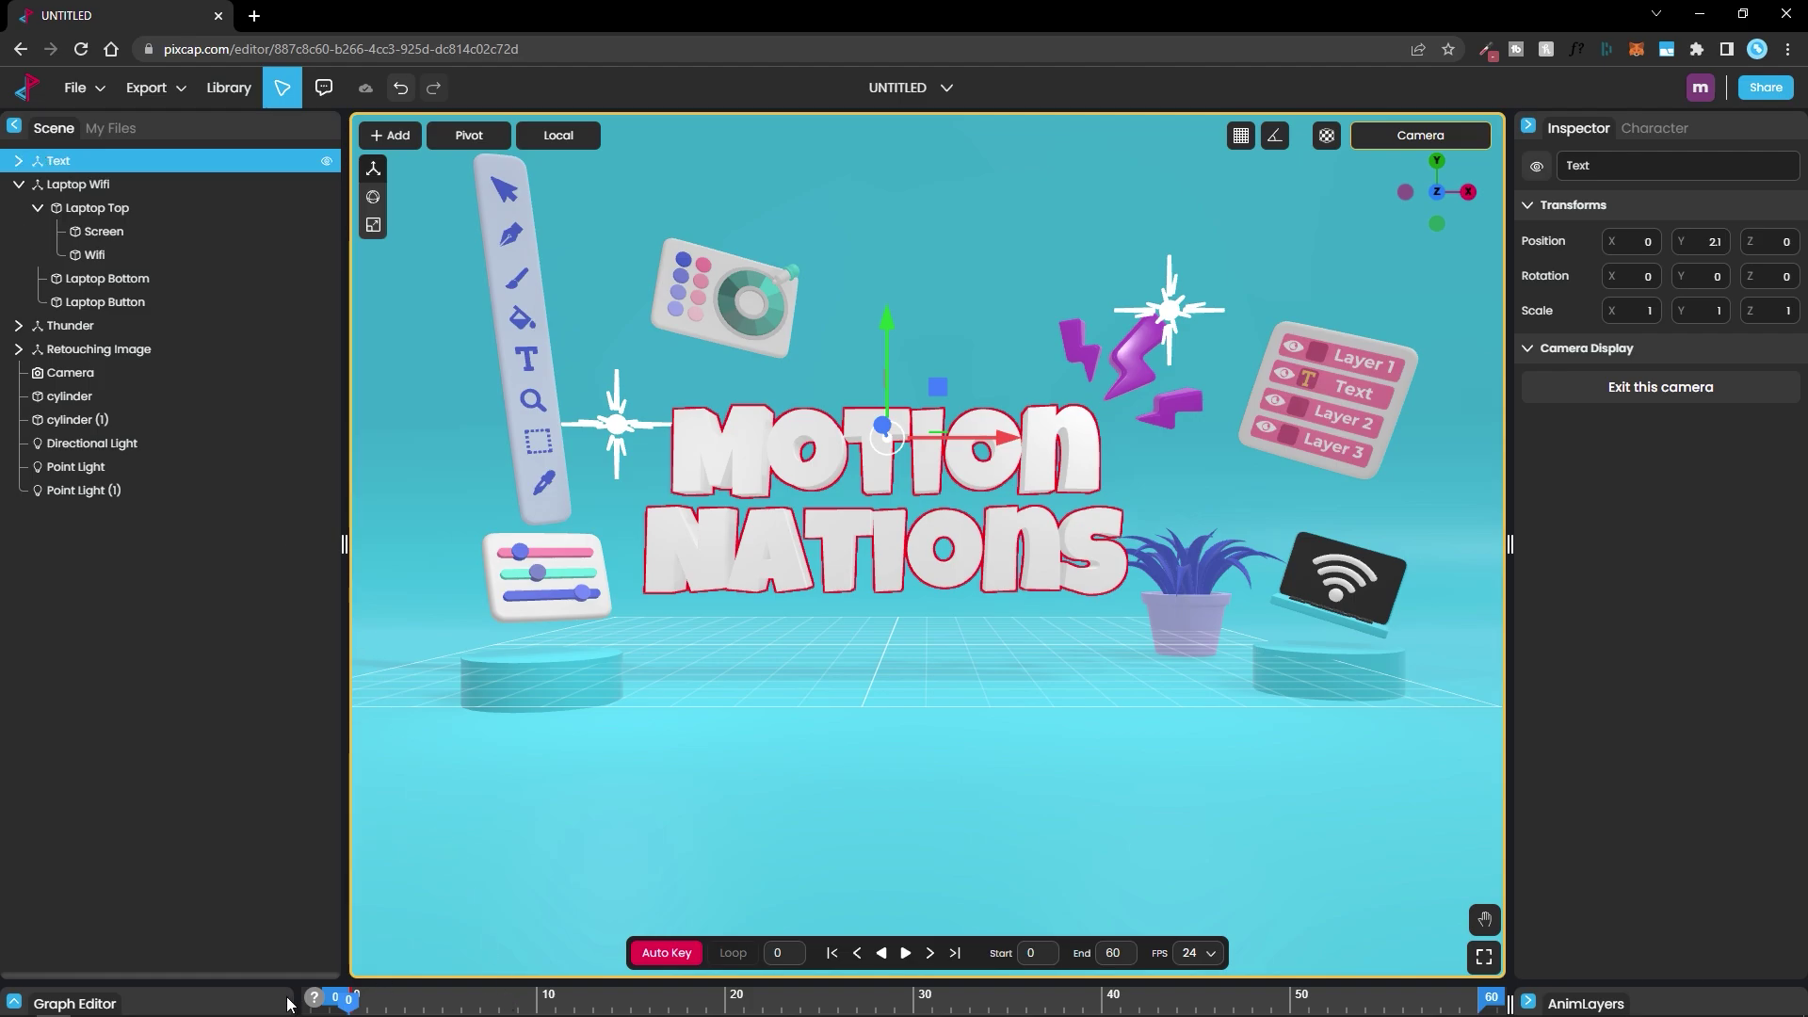
- Show the Graph Editor and keyframe the Text group at frame 30, raised to about Y 2.47
click(13, 1002)
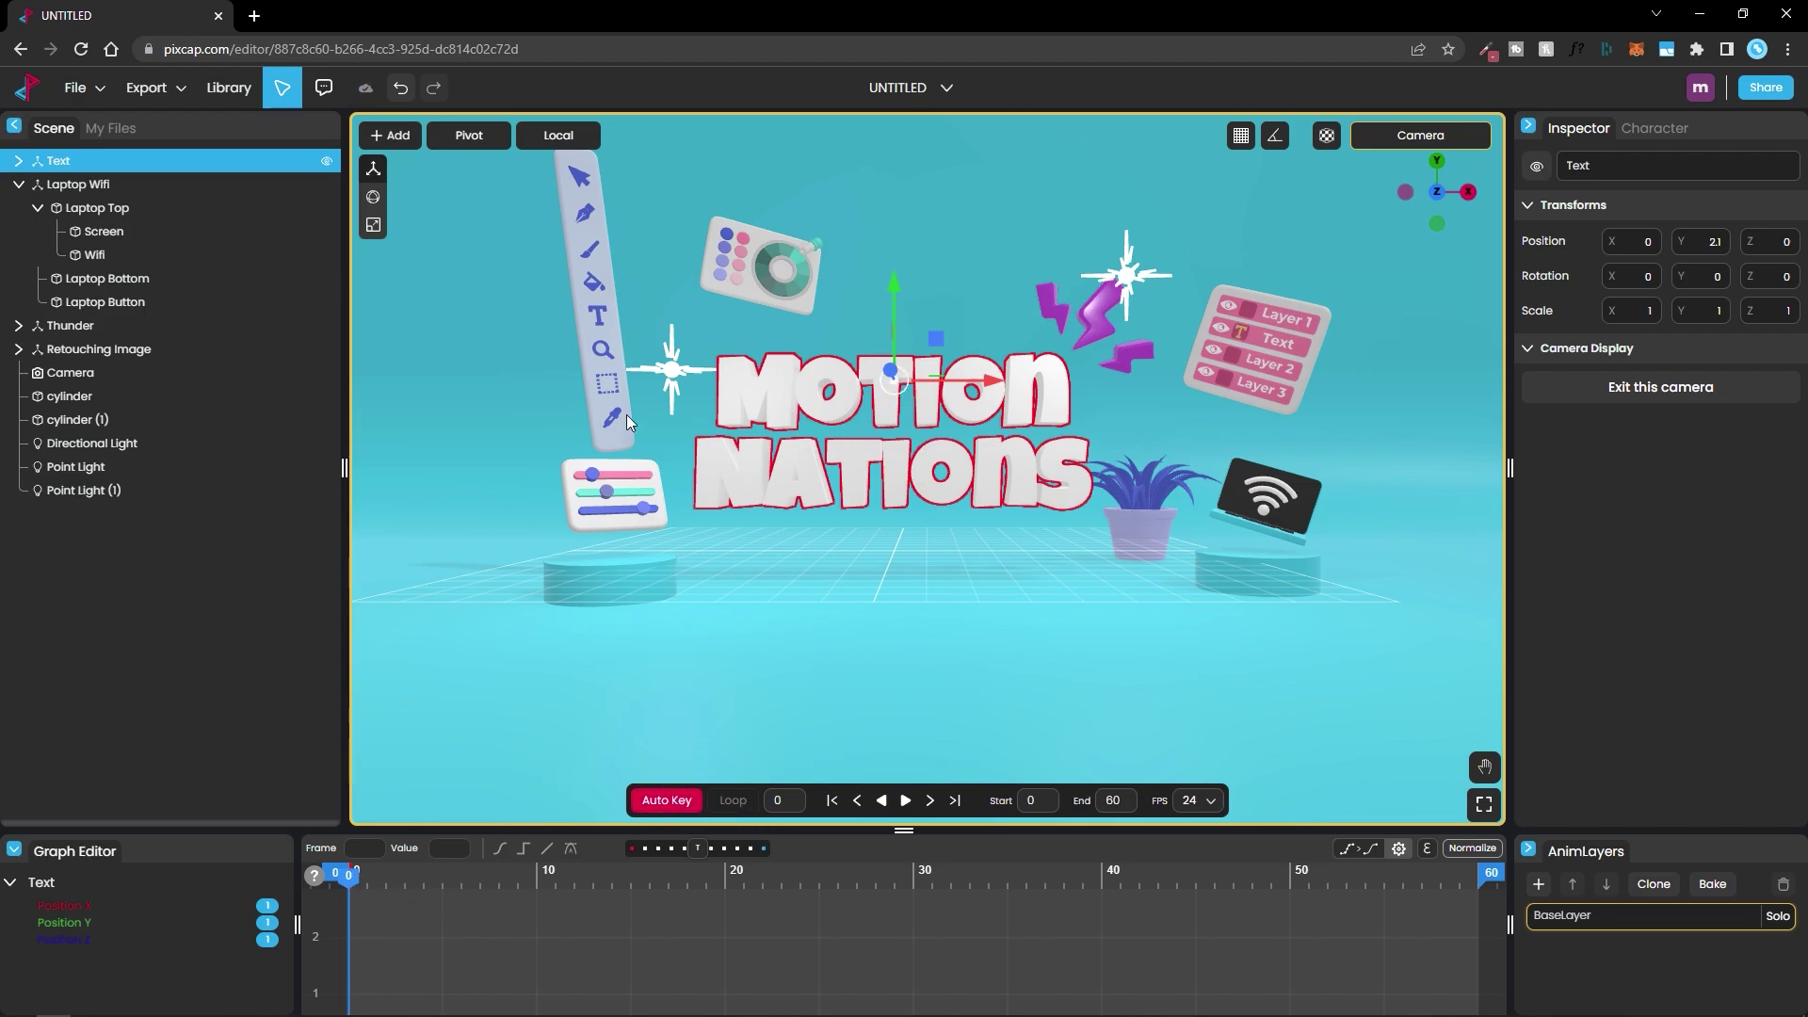
drag(359, 880, 916, 897)
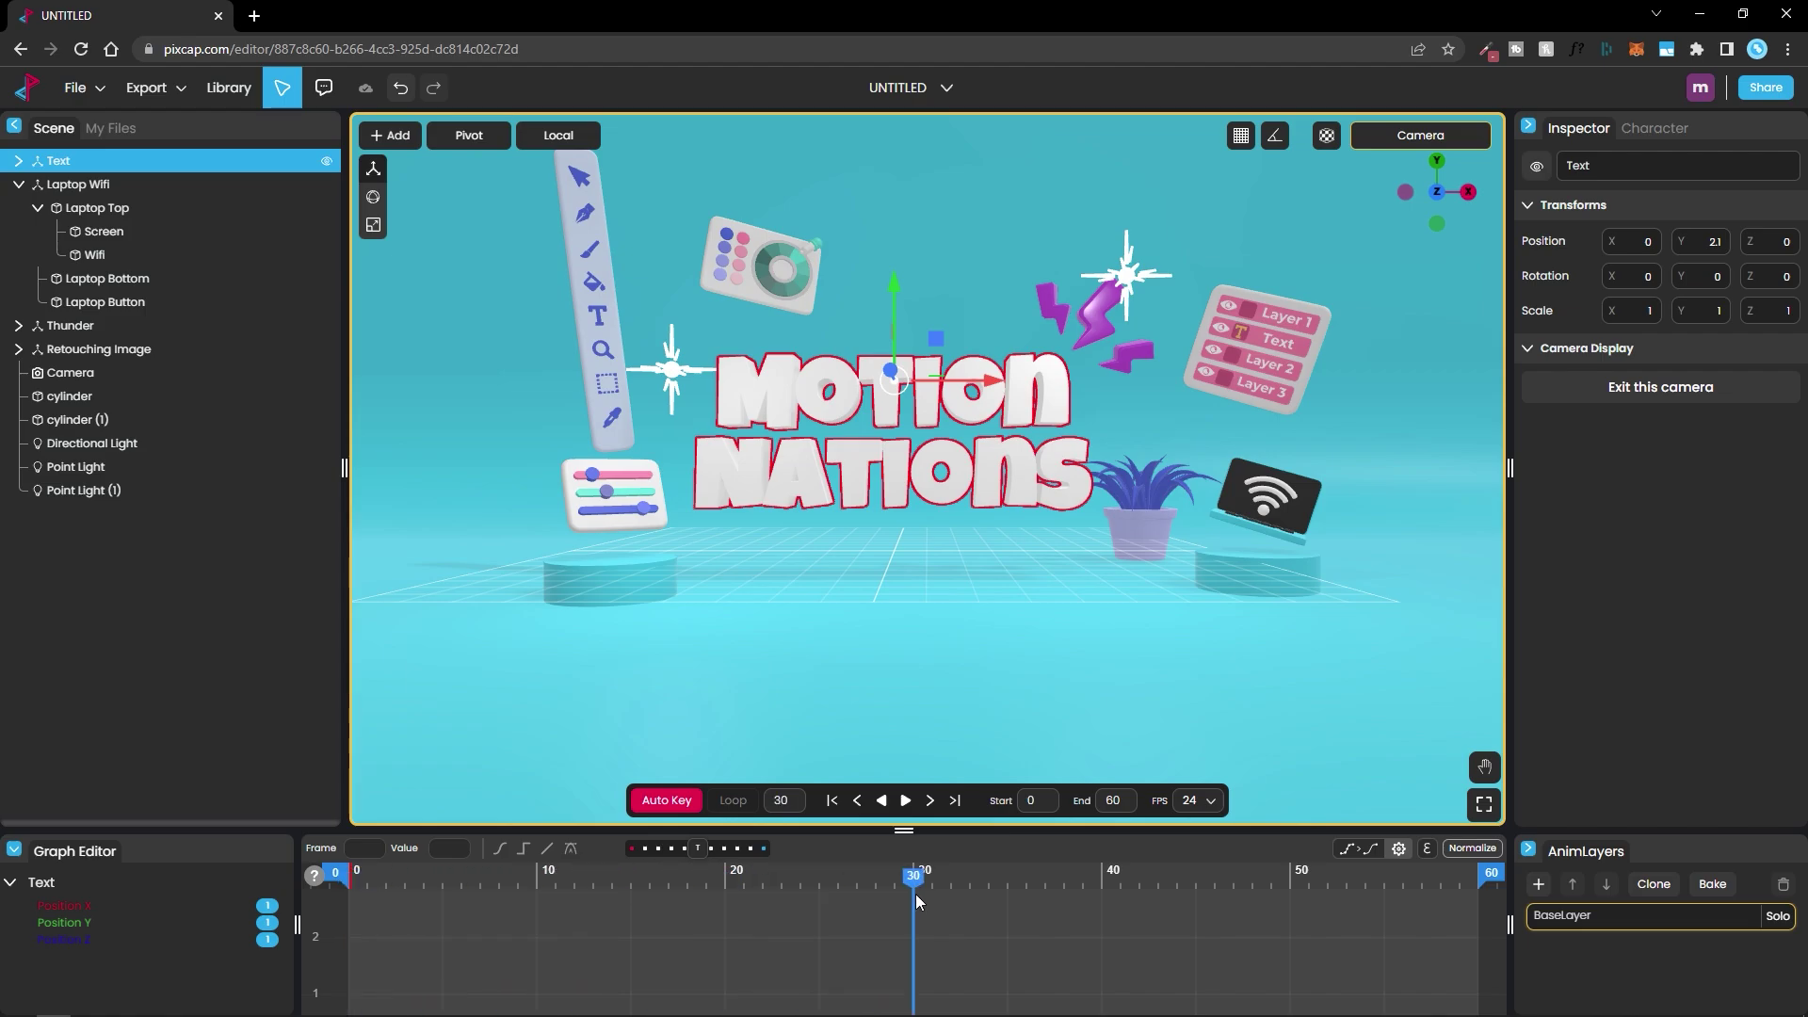
drag(897, 290, 894, 260)
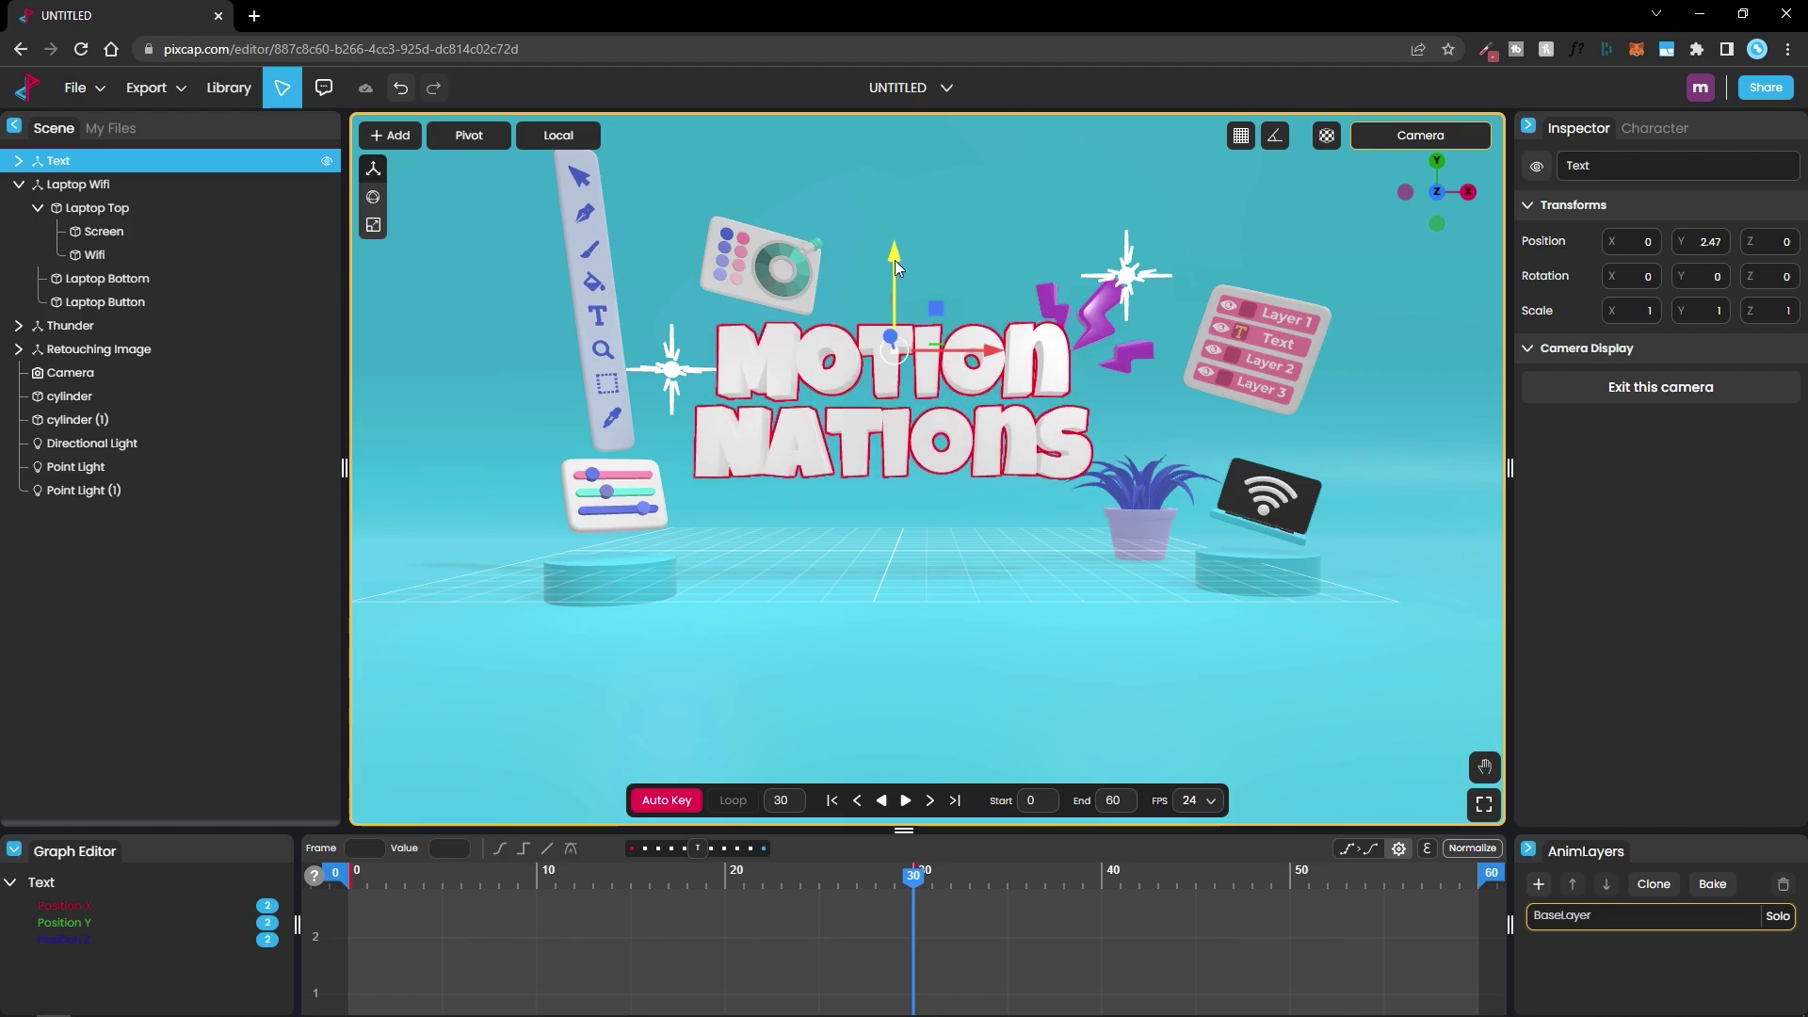
- Copy the Text group's Position Y keyframe from frame 0 and paste it at frame 60
click(90, 924)
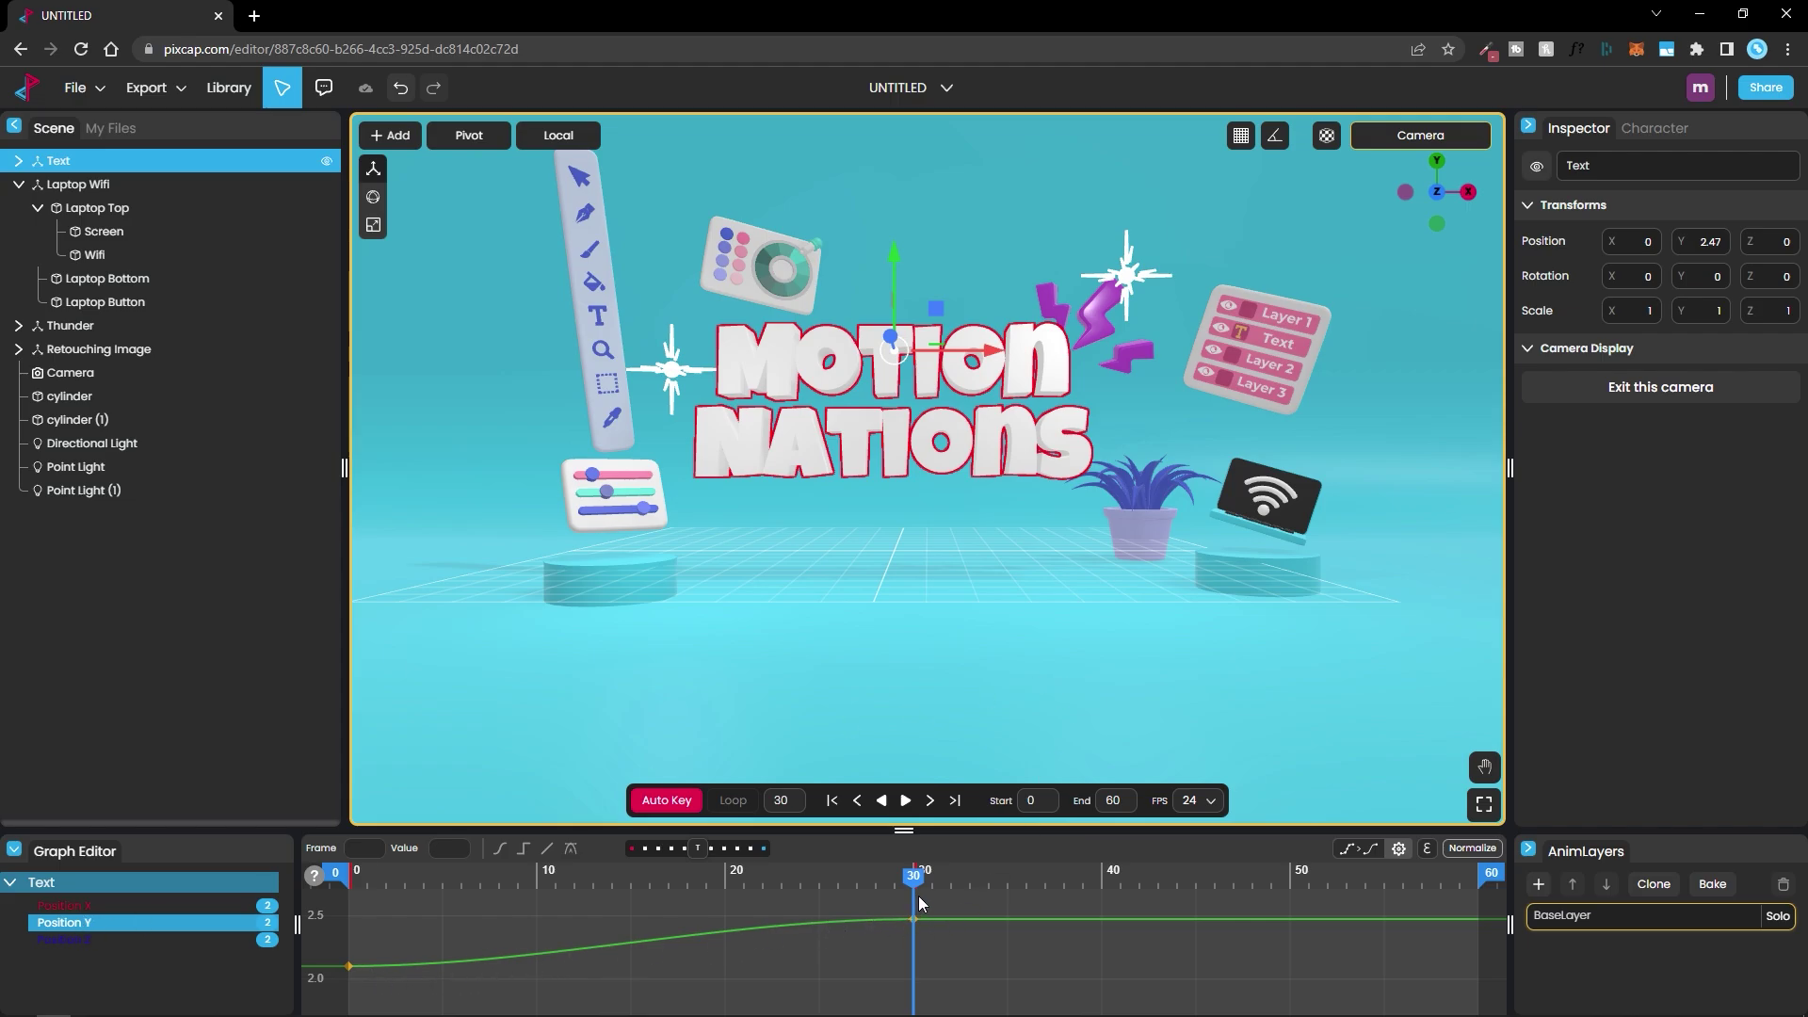
drag(918, 895, 1478, 885)
click(349, 966)
right_click(348, 966)
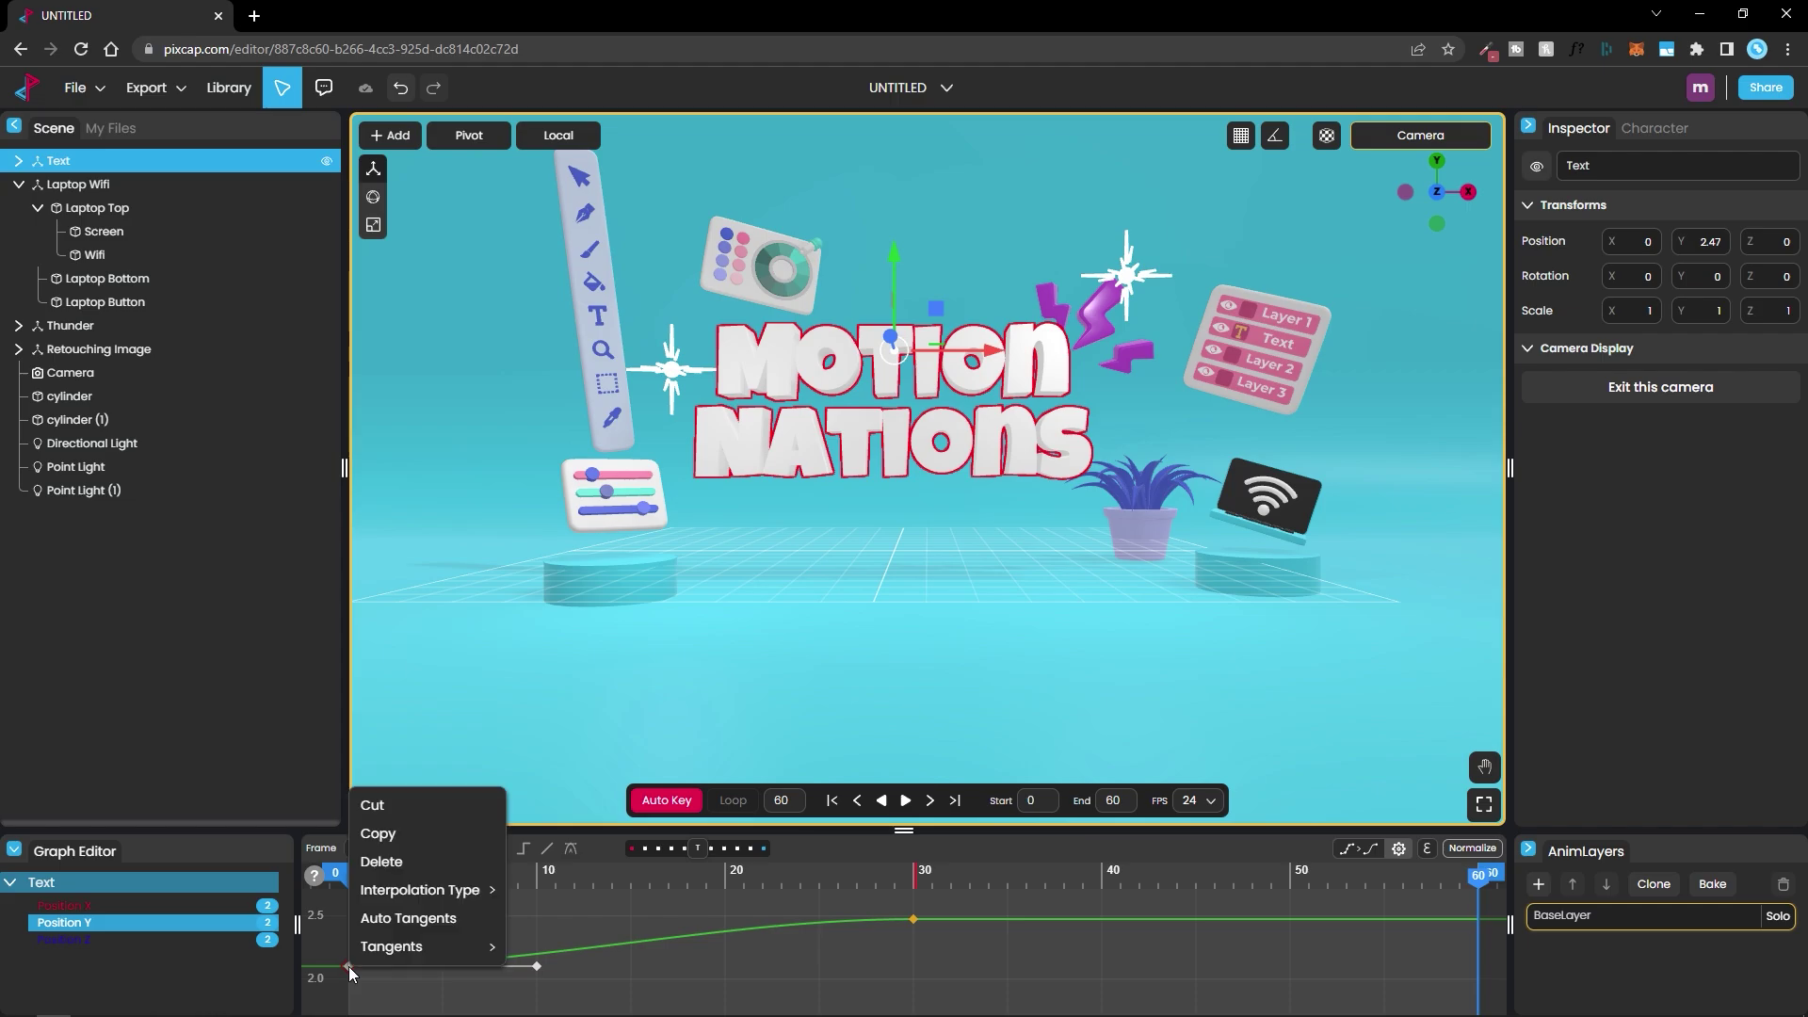
click(377, 833)
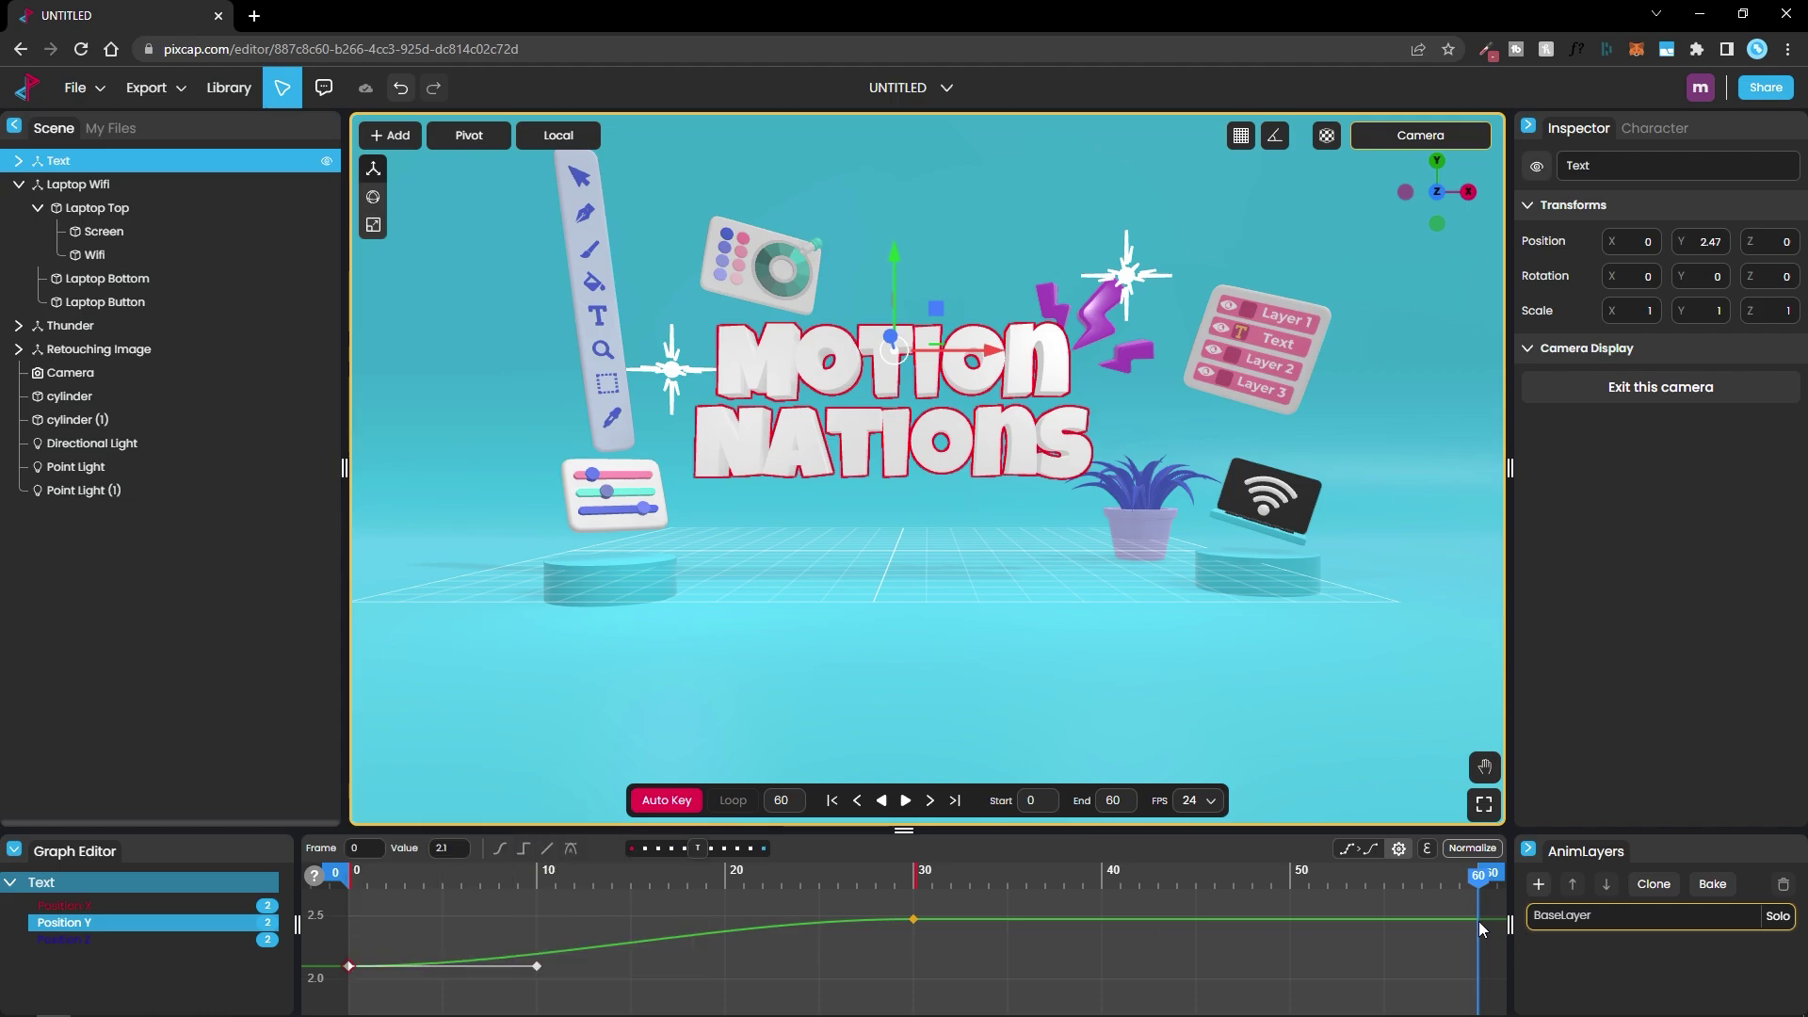
right_click(1477, 919)
click(1553, 935)
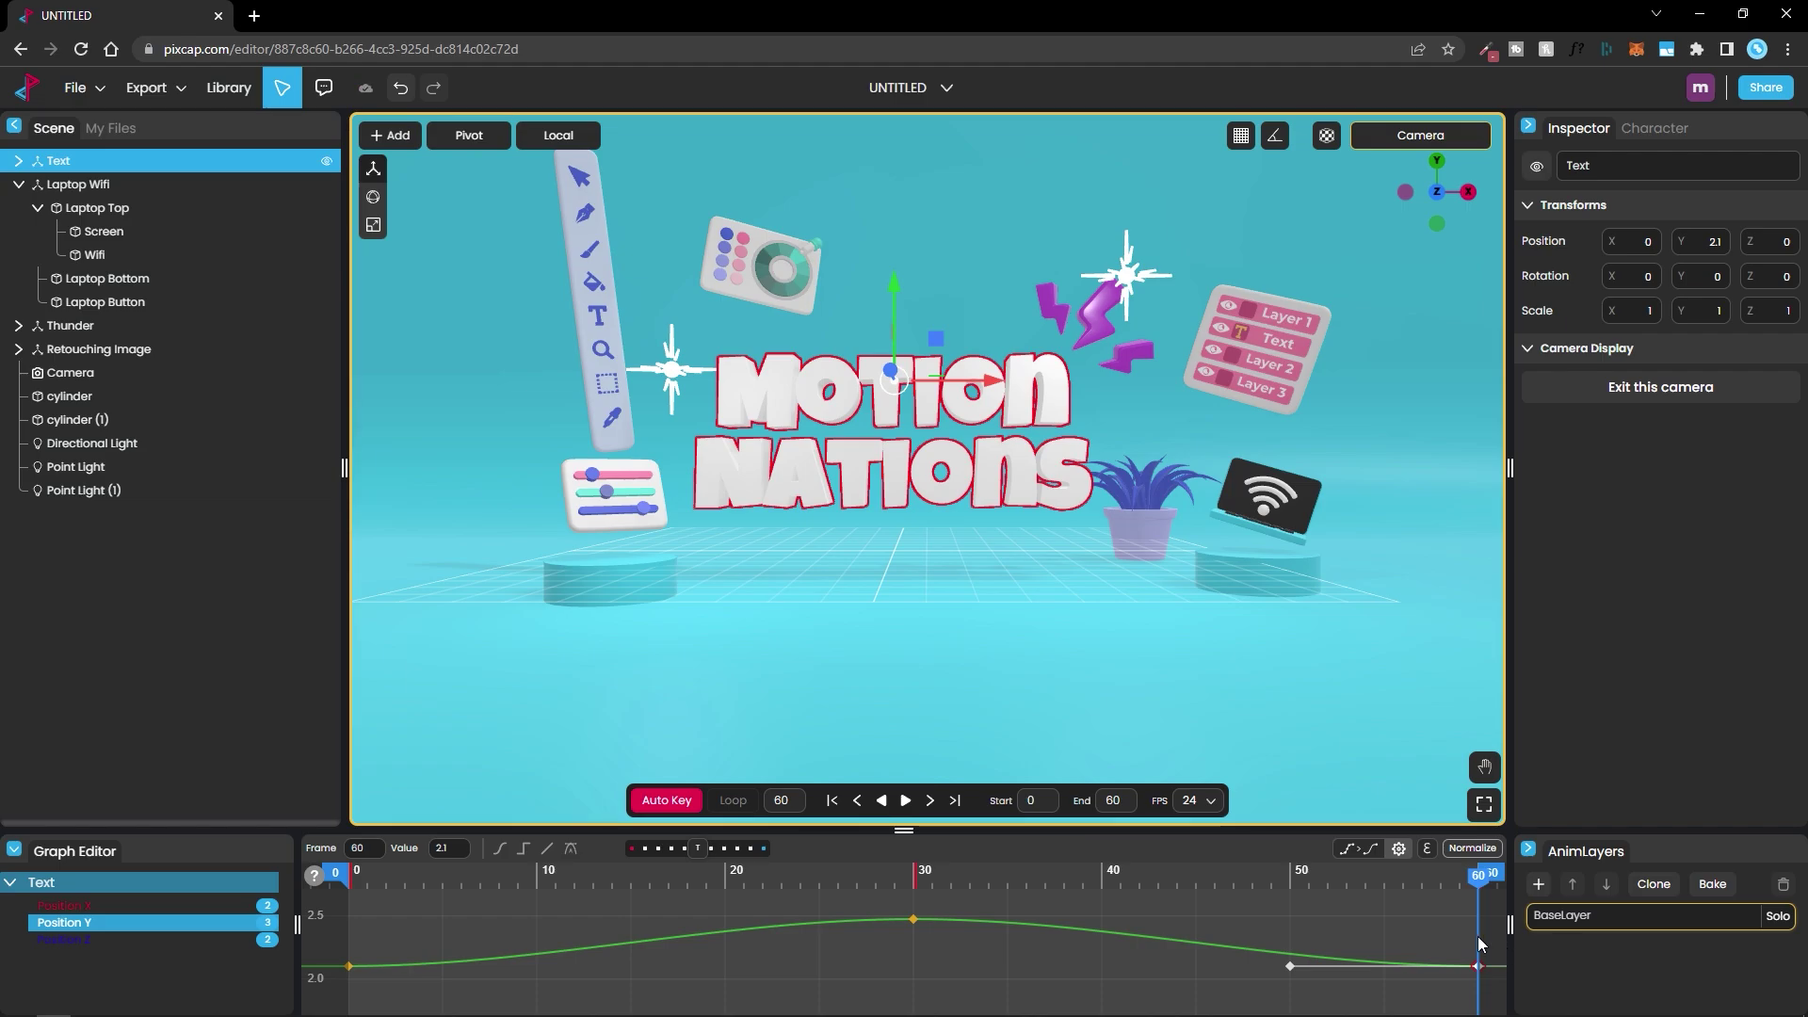
- Preview the text's up-and-down motion with looping turned on, and stop at frame 30
key(space)
drag(461, 872, 1461, 939)
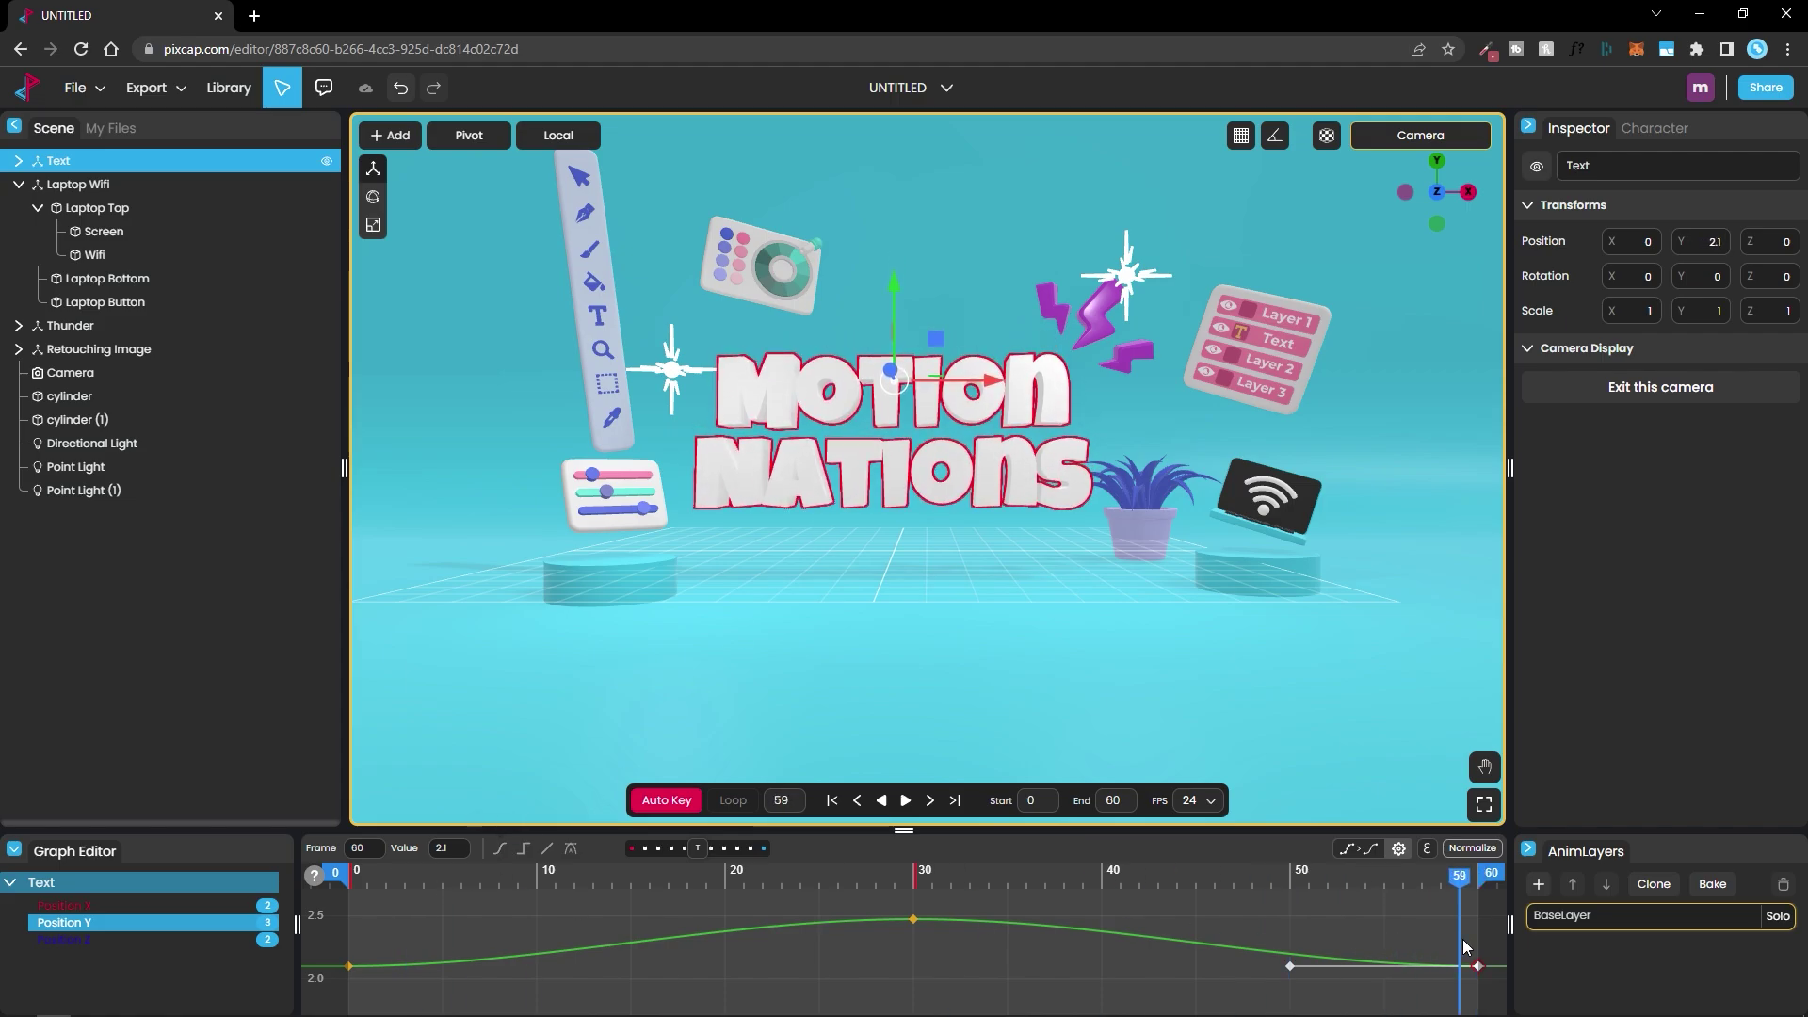
click(731, 801)
drag(718, 878, 422, 915)
key(space)
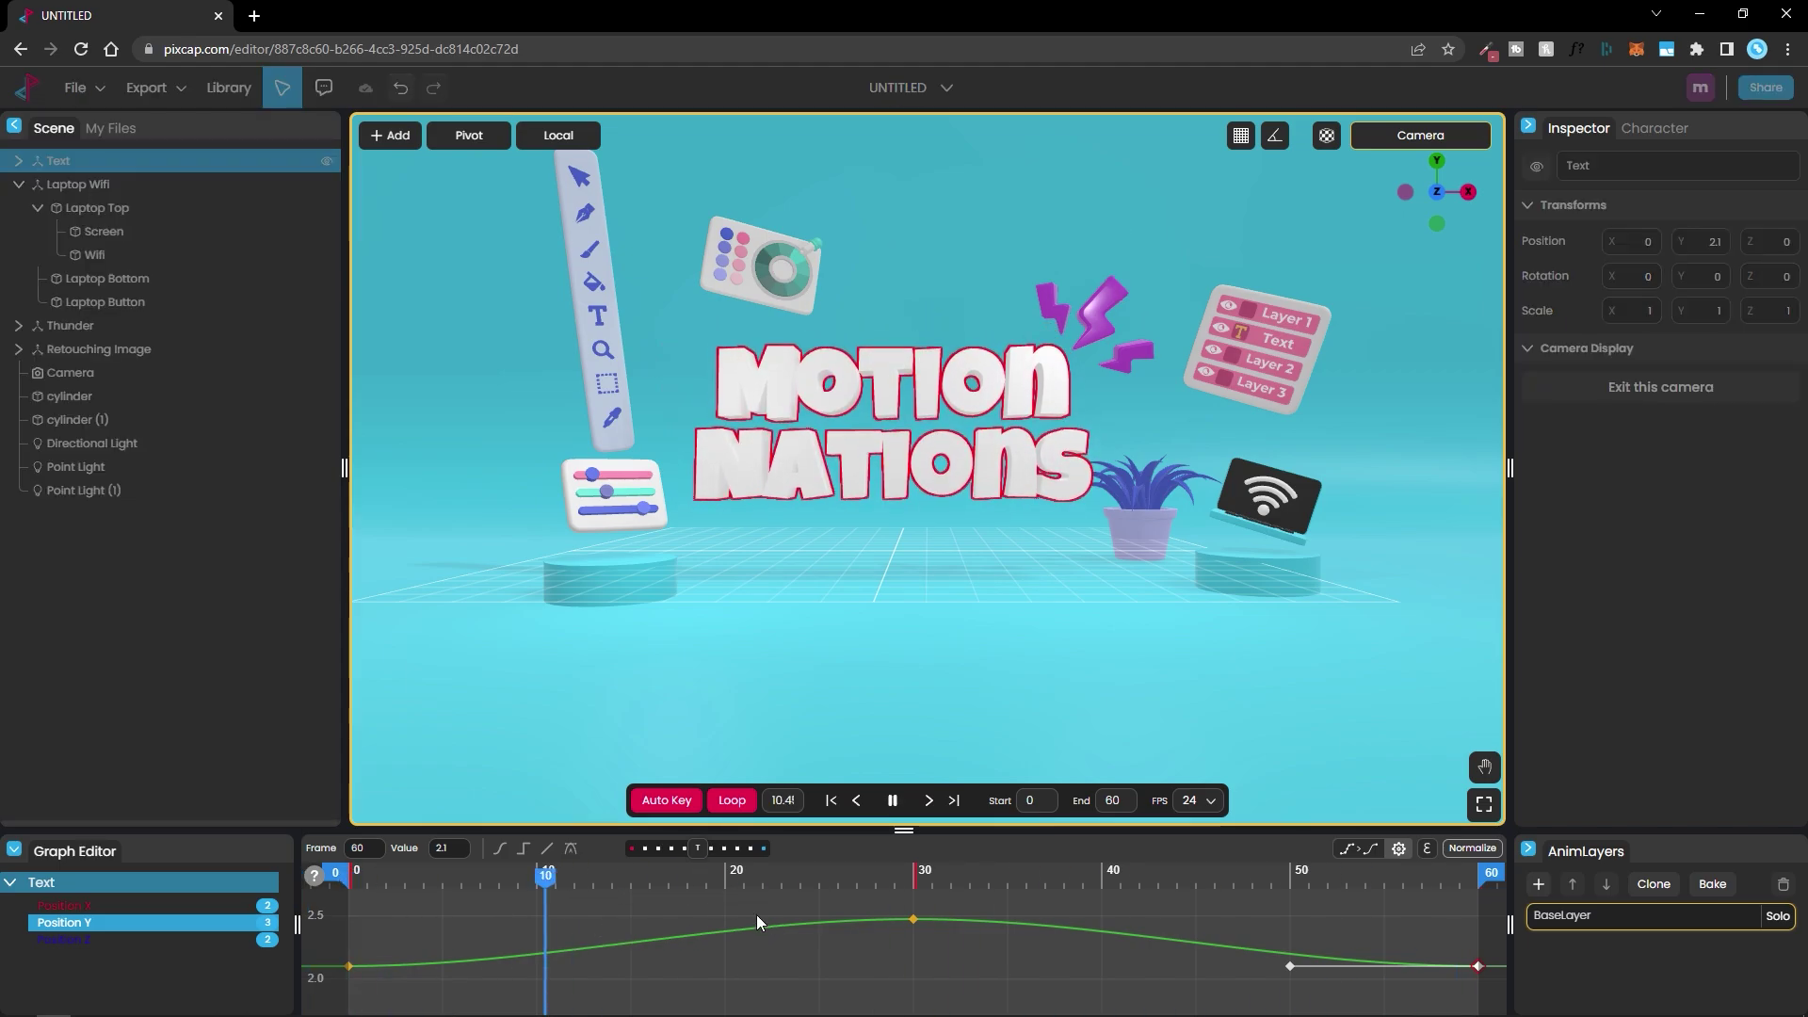
click(918, 878)
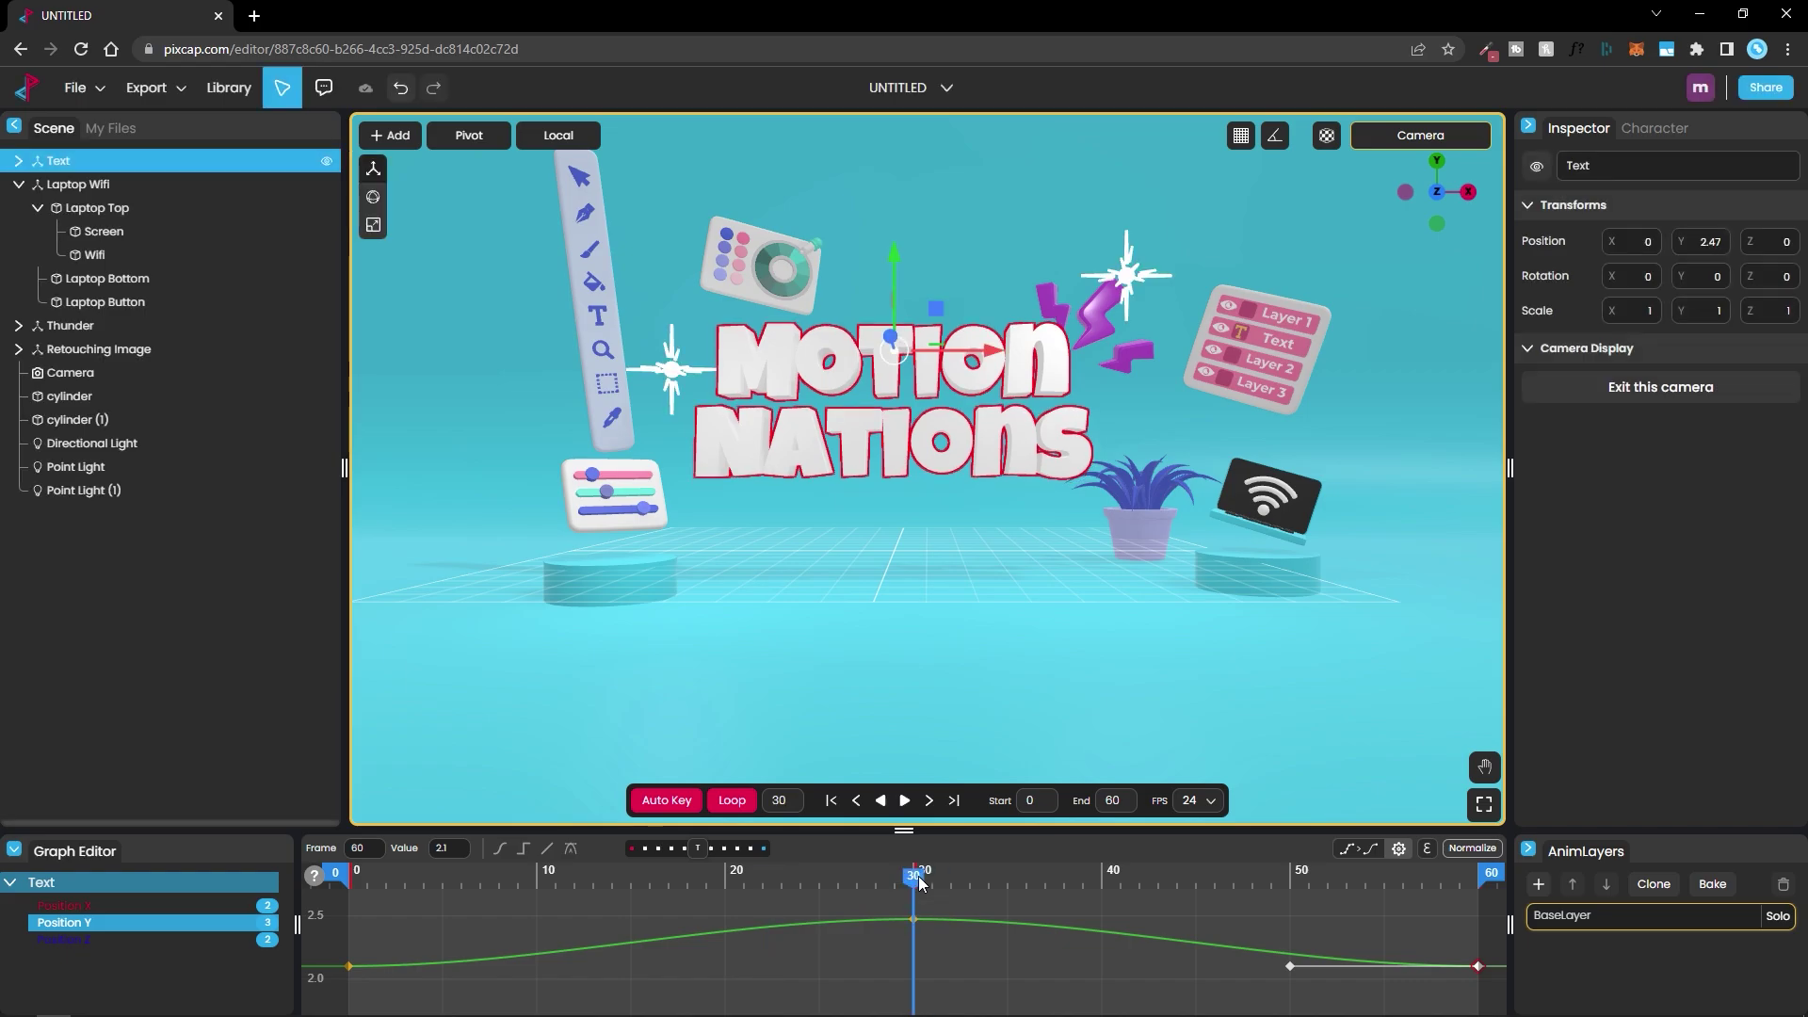
- Try stretching the Position Y tangent handles of the first and last keyframes to about frame 30 for stronger easing
click(349, 965)
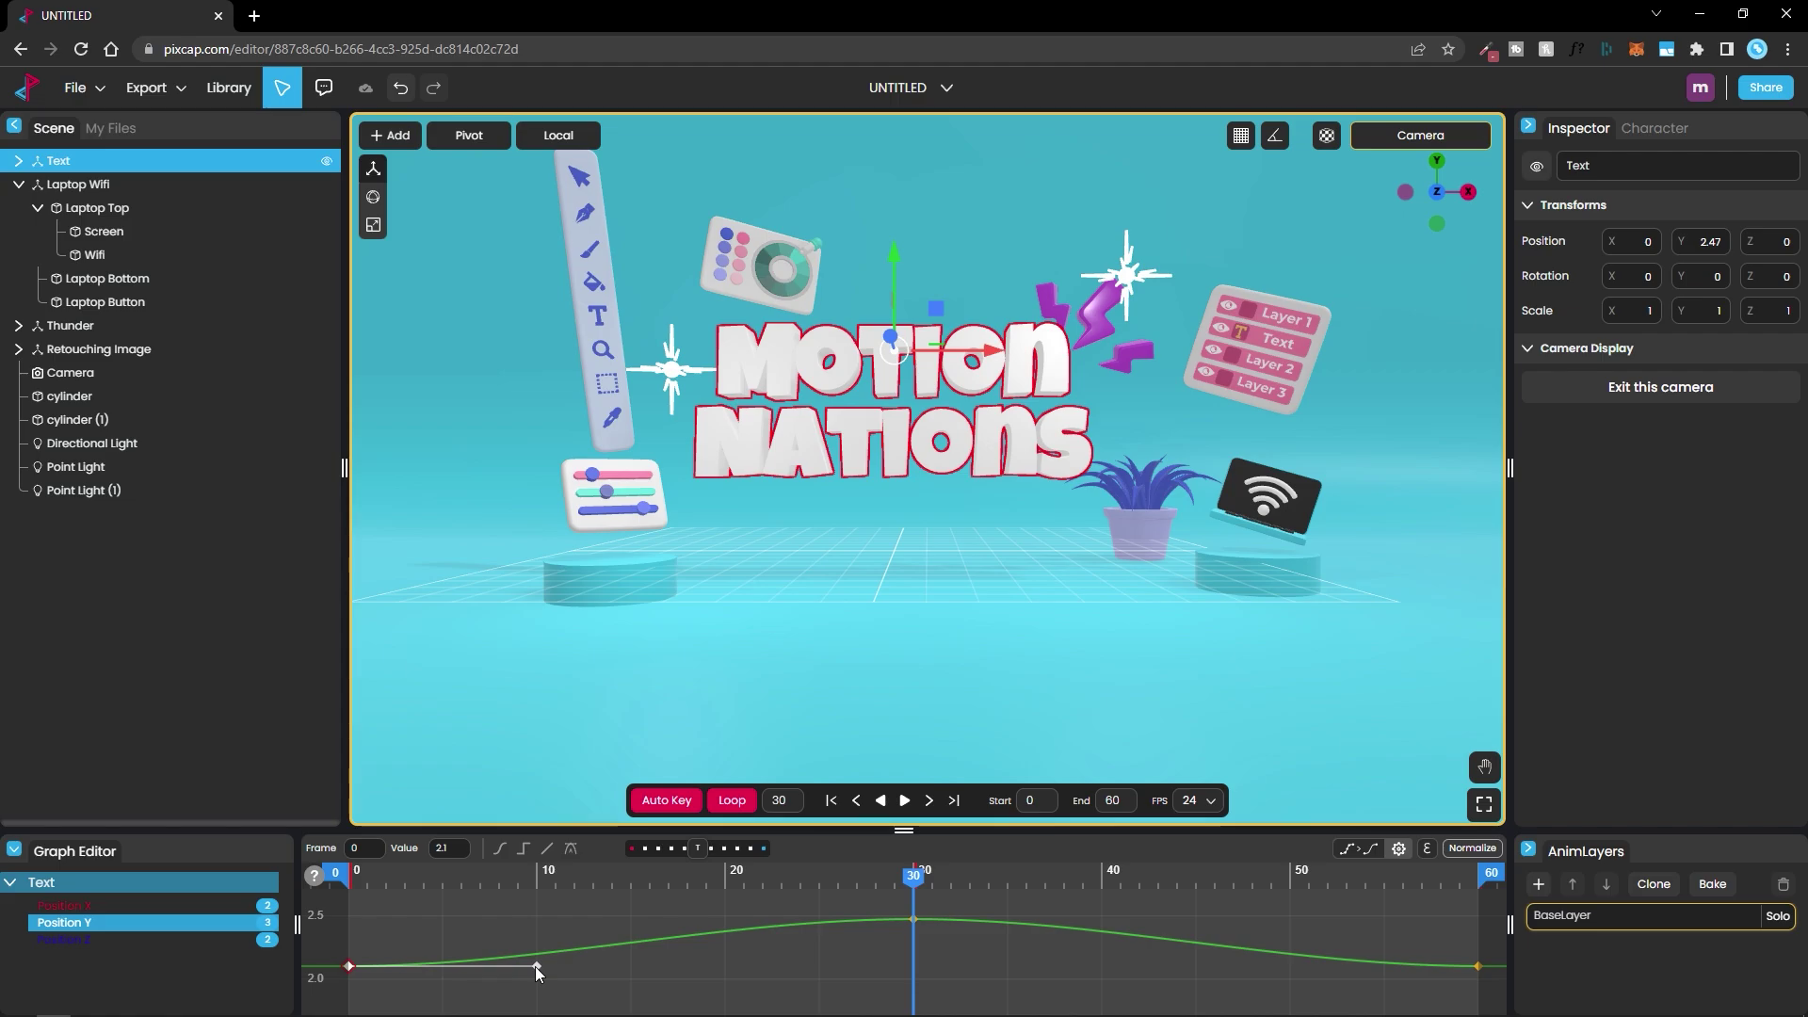
drag(535, 966, 919, 968)
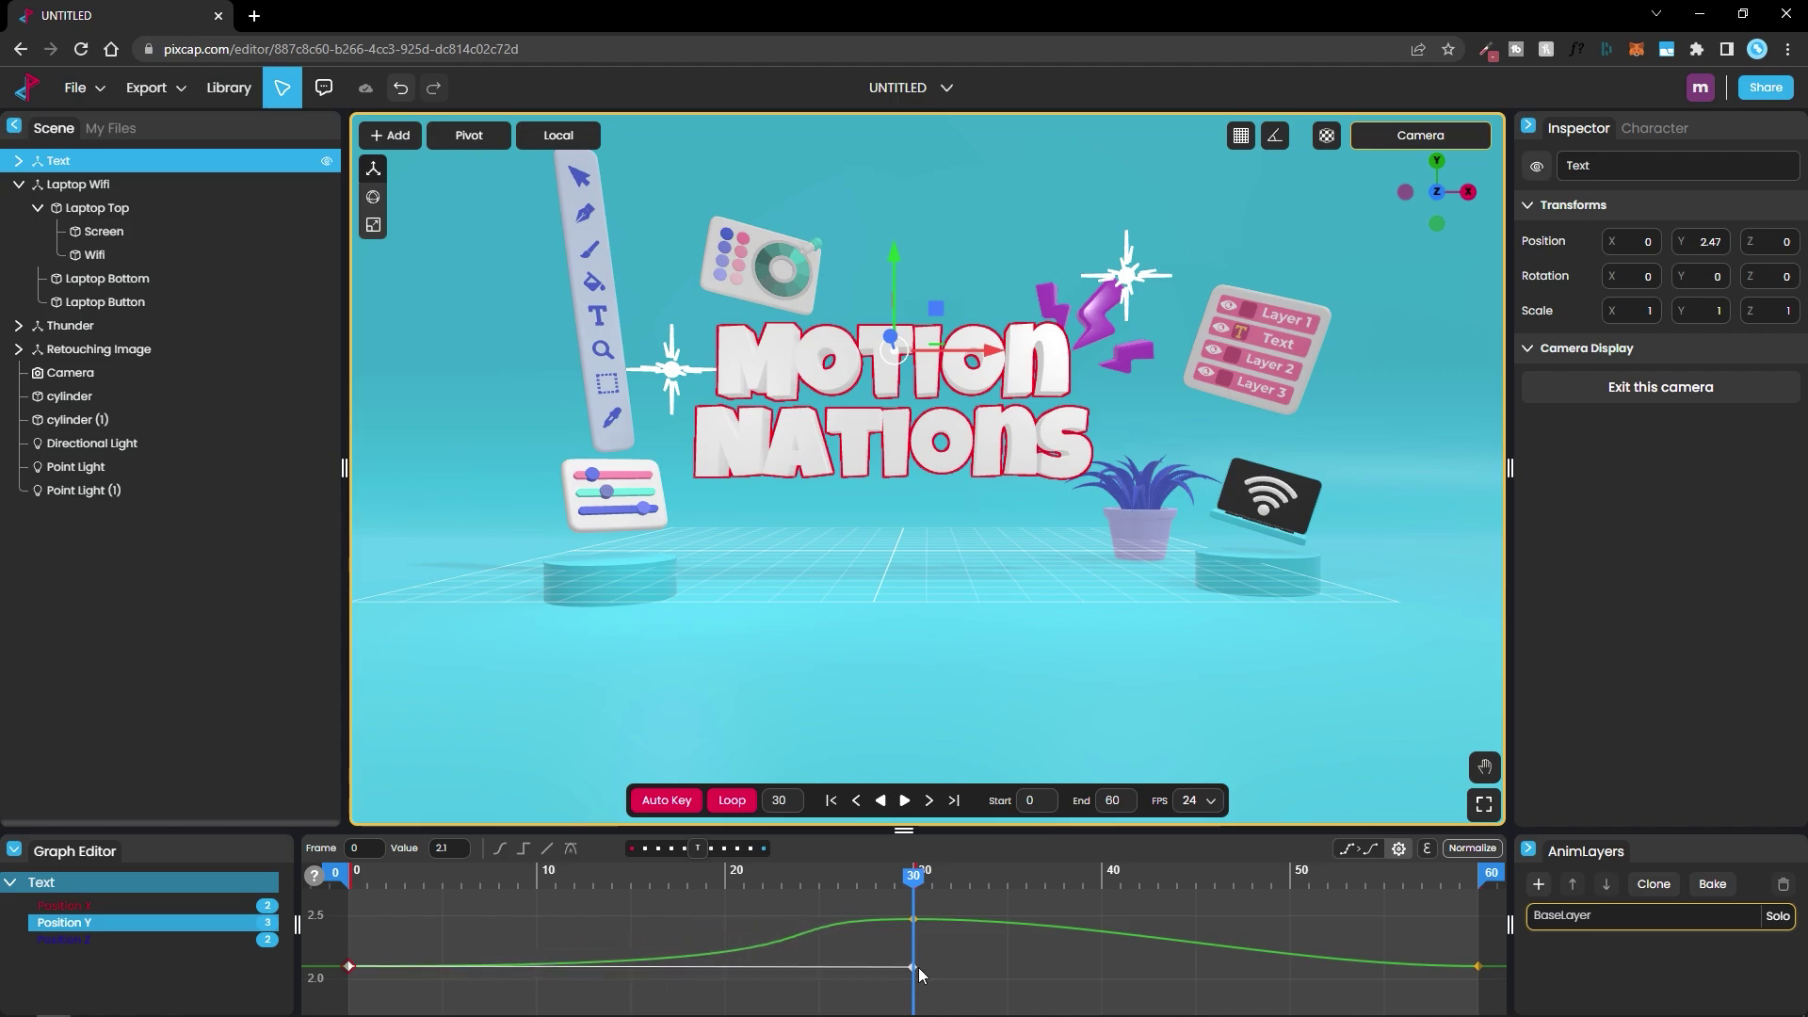
click(1475, 967)
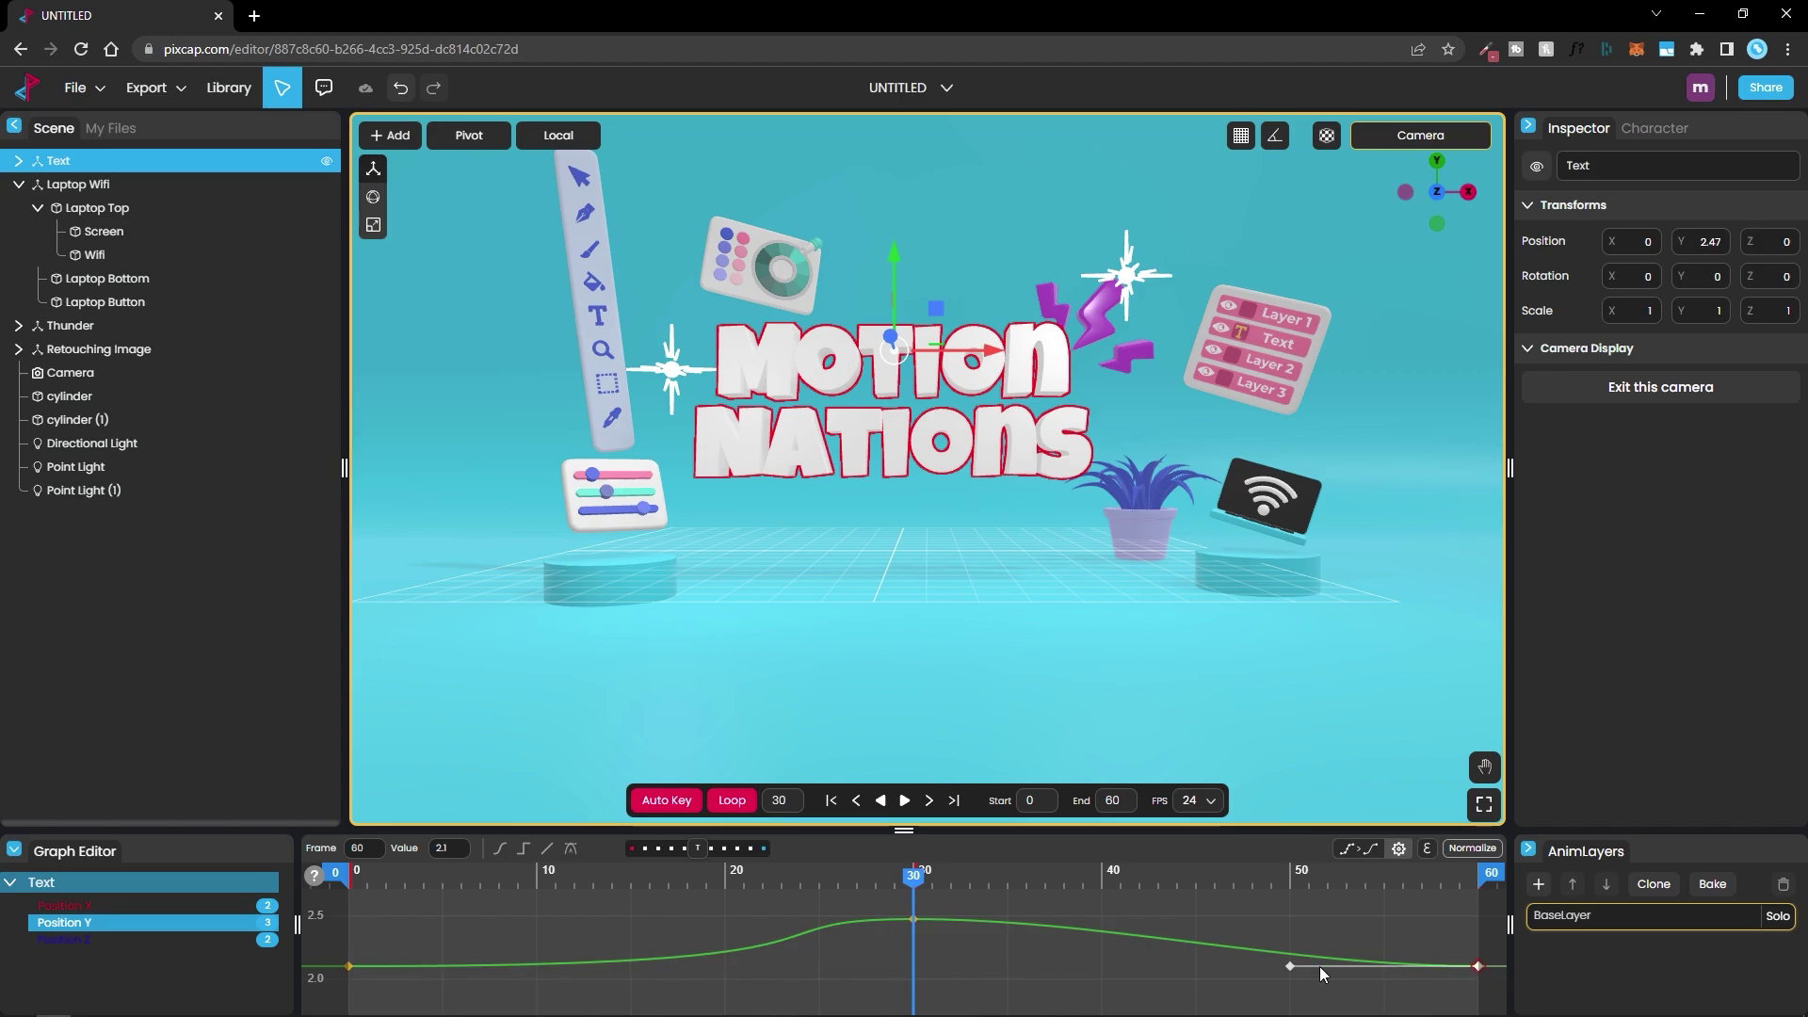
drag(1294, 964, 340, 934)
- Play and scrub through the eased text motion, and undo the Position Y tangent changes
key(space)
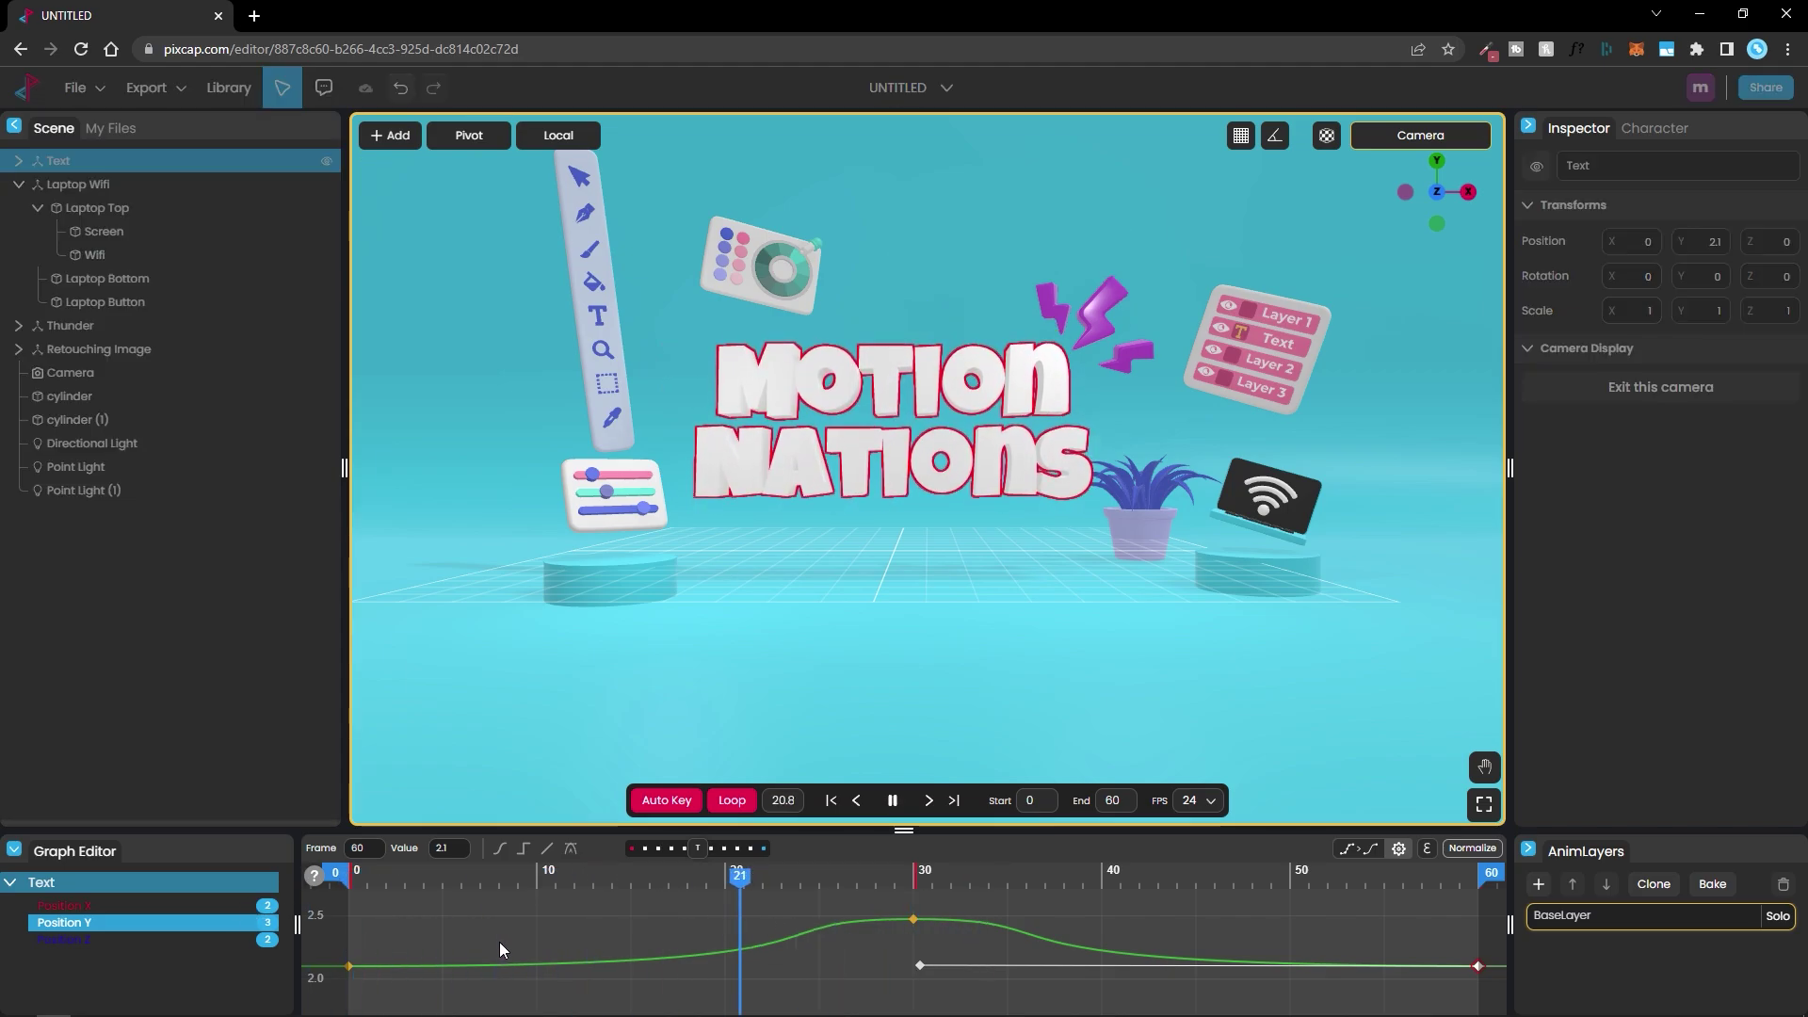
key(space)
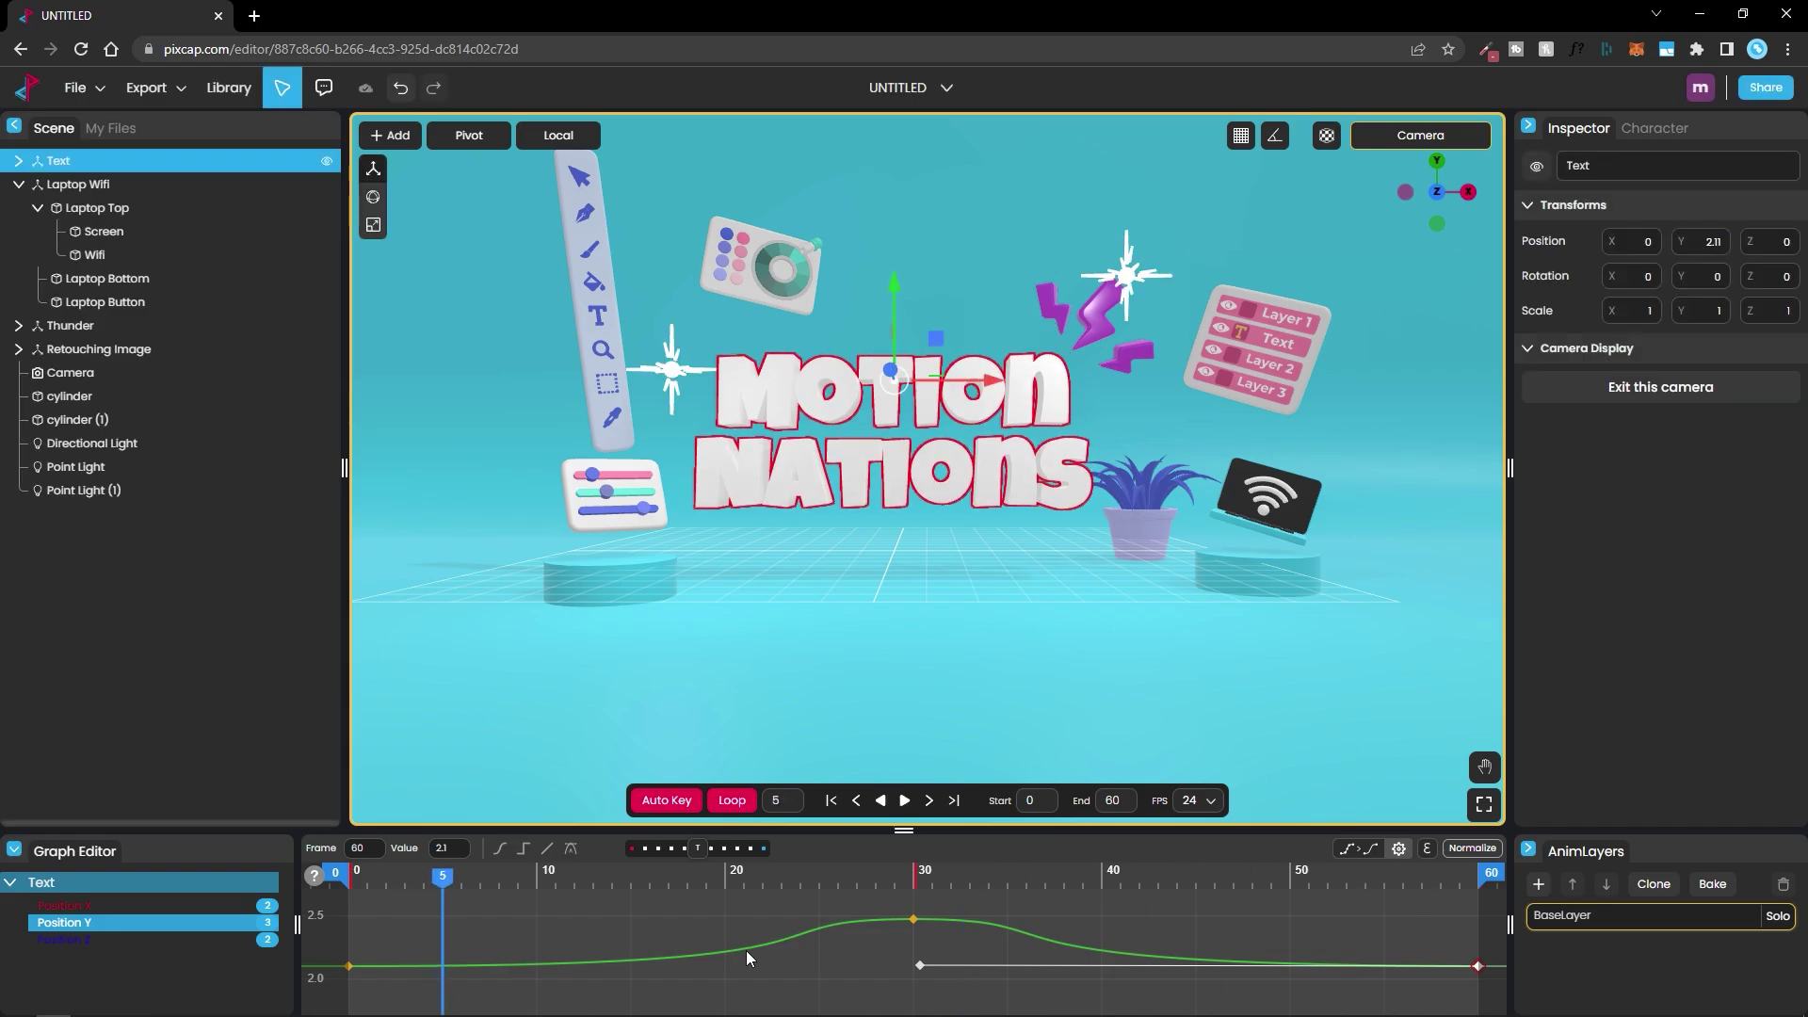
drag(1037, 902, 1421, 900)
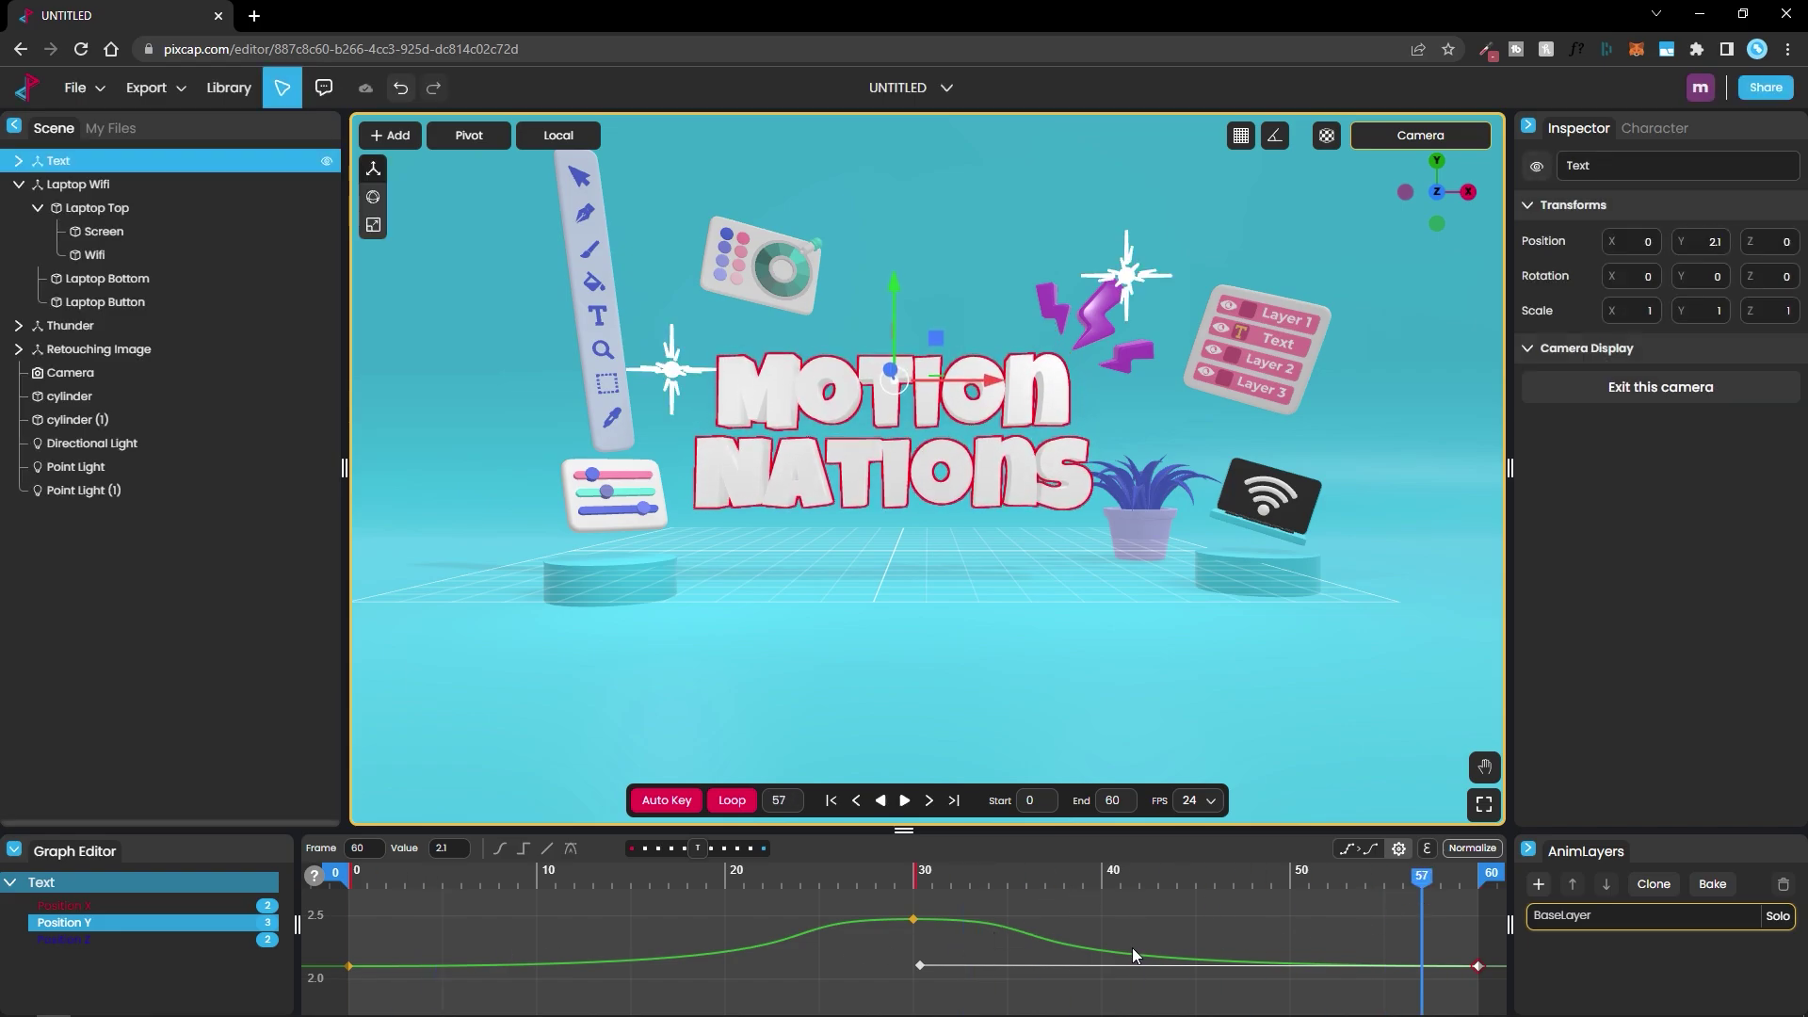
click(900, 956)
click(845, 963)
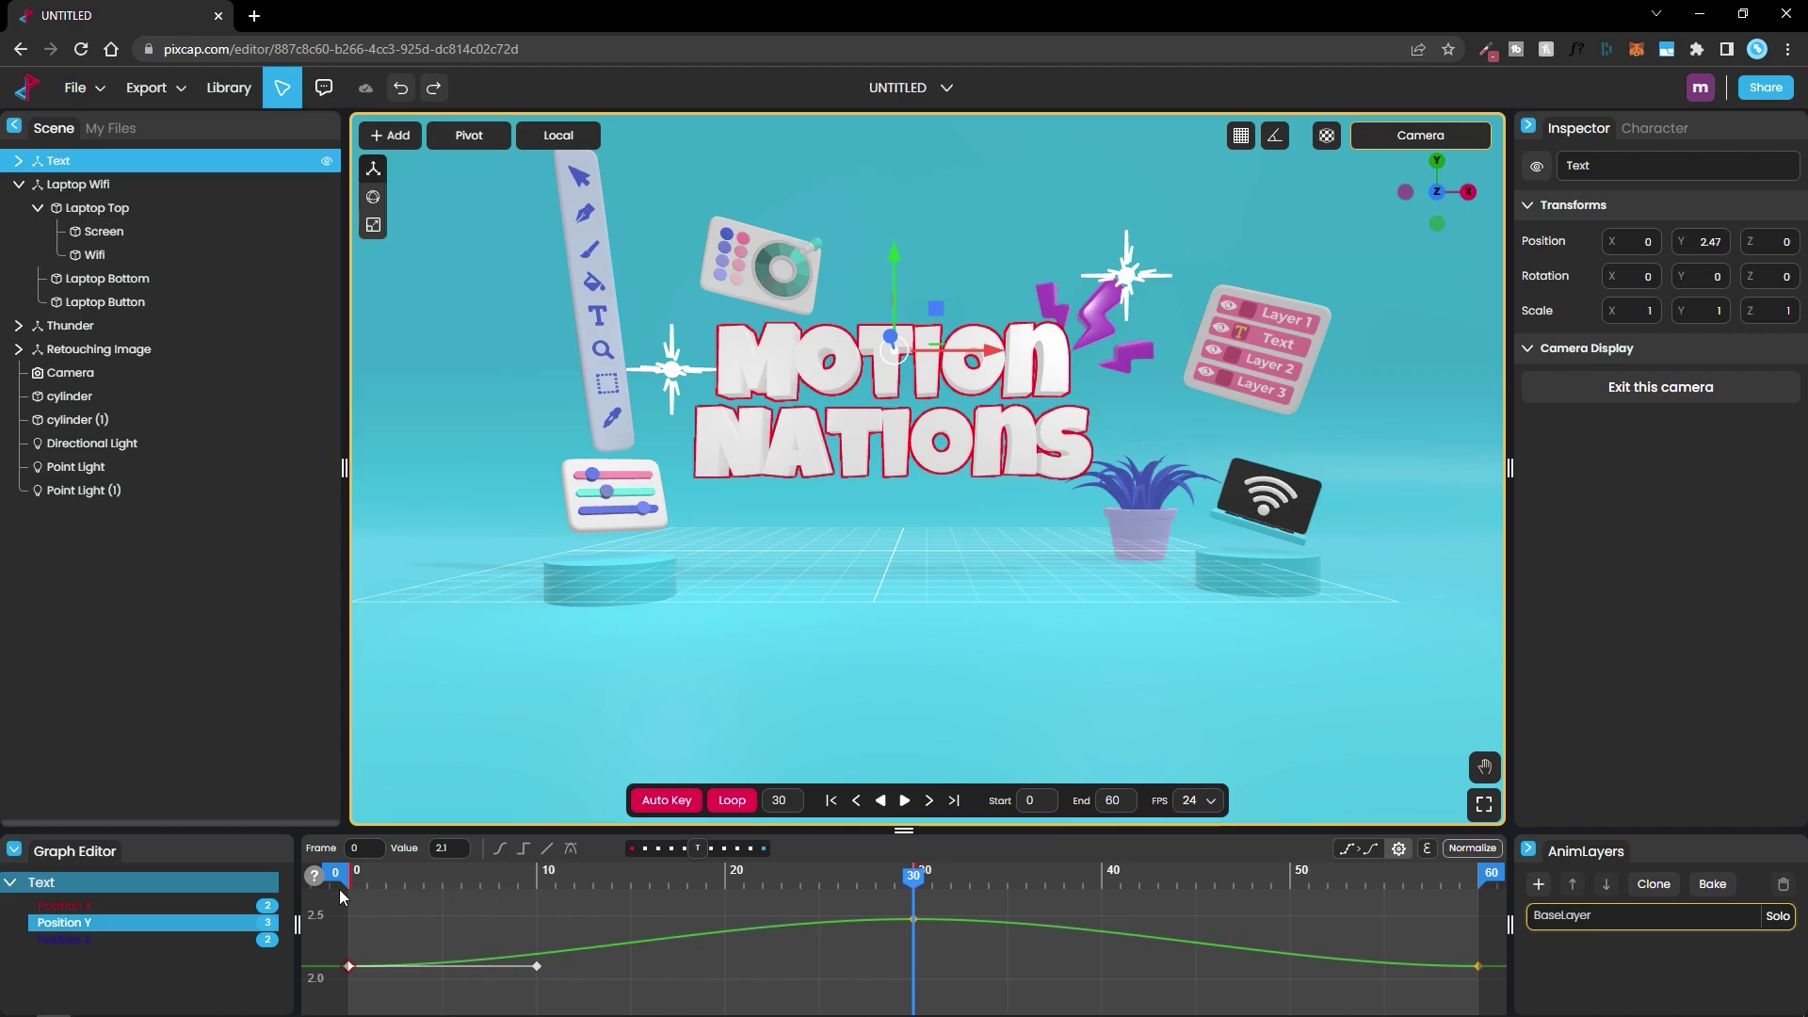
- Keyframe the Color Bars Panel at frame 30, raised to a Y position of about 2.31
mouse_move(341, 897)
mouse_down()
mouse_move(726, 903)
mouse_move(353, 905)
mouse_up()
click(584, 495)
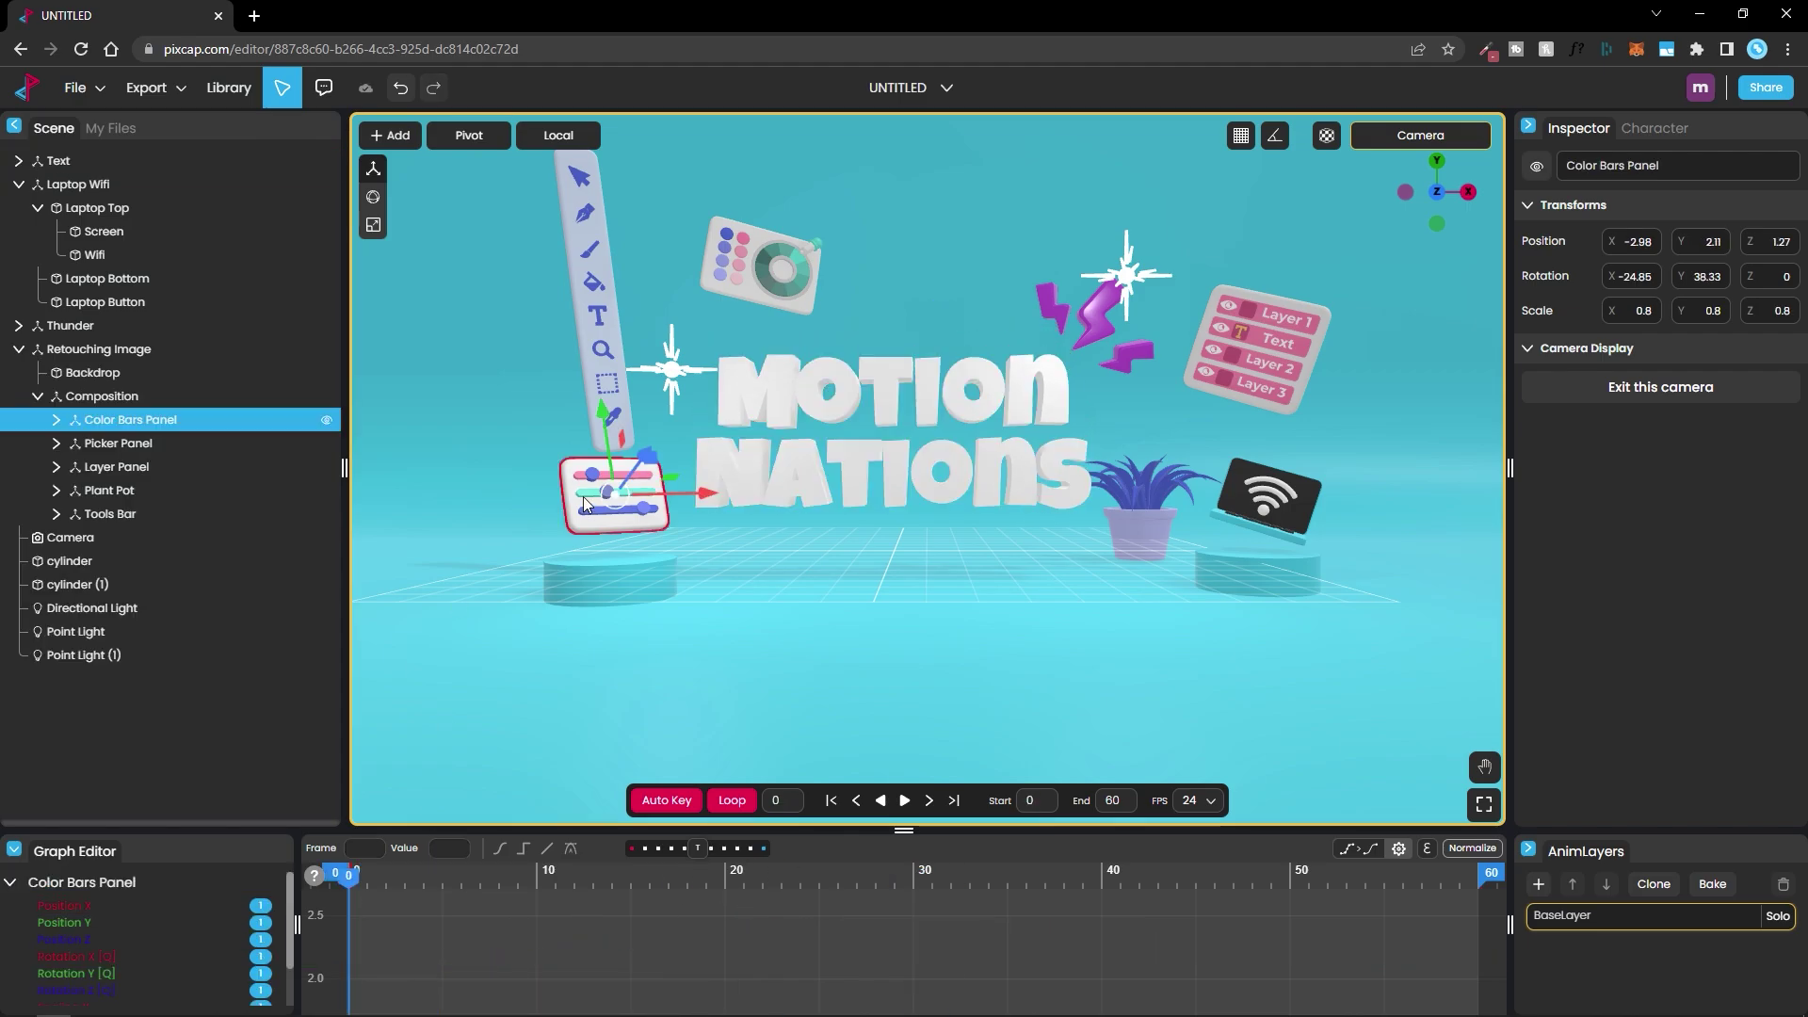
drag(876, 921, 909, 929)
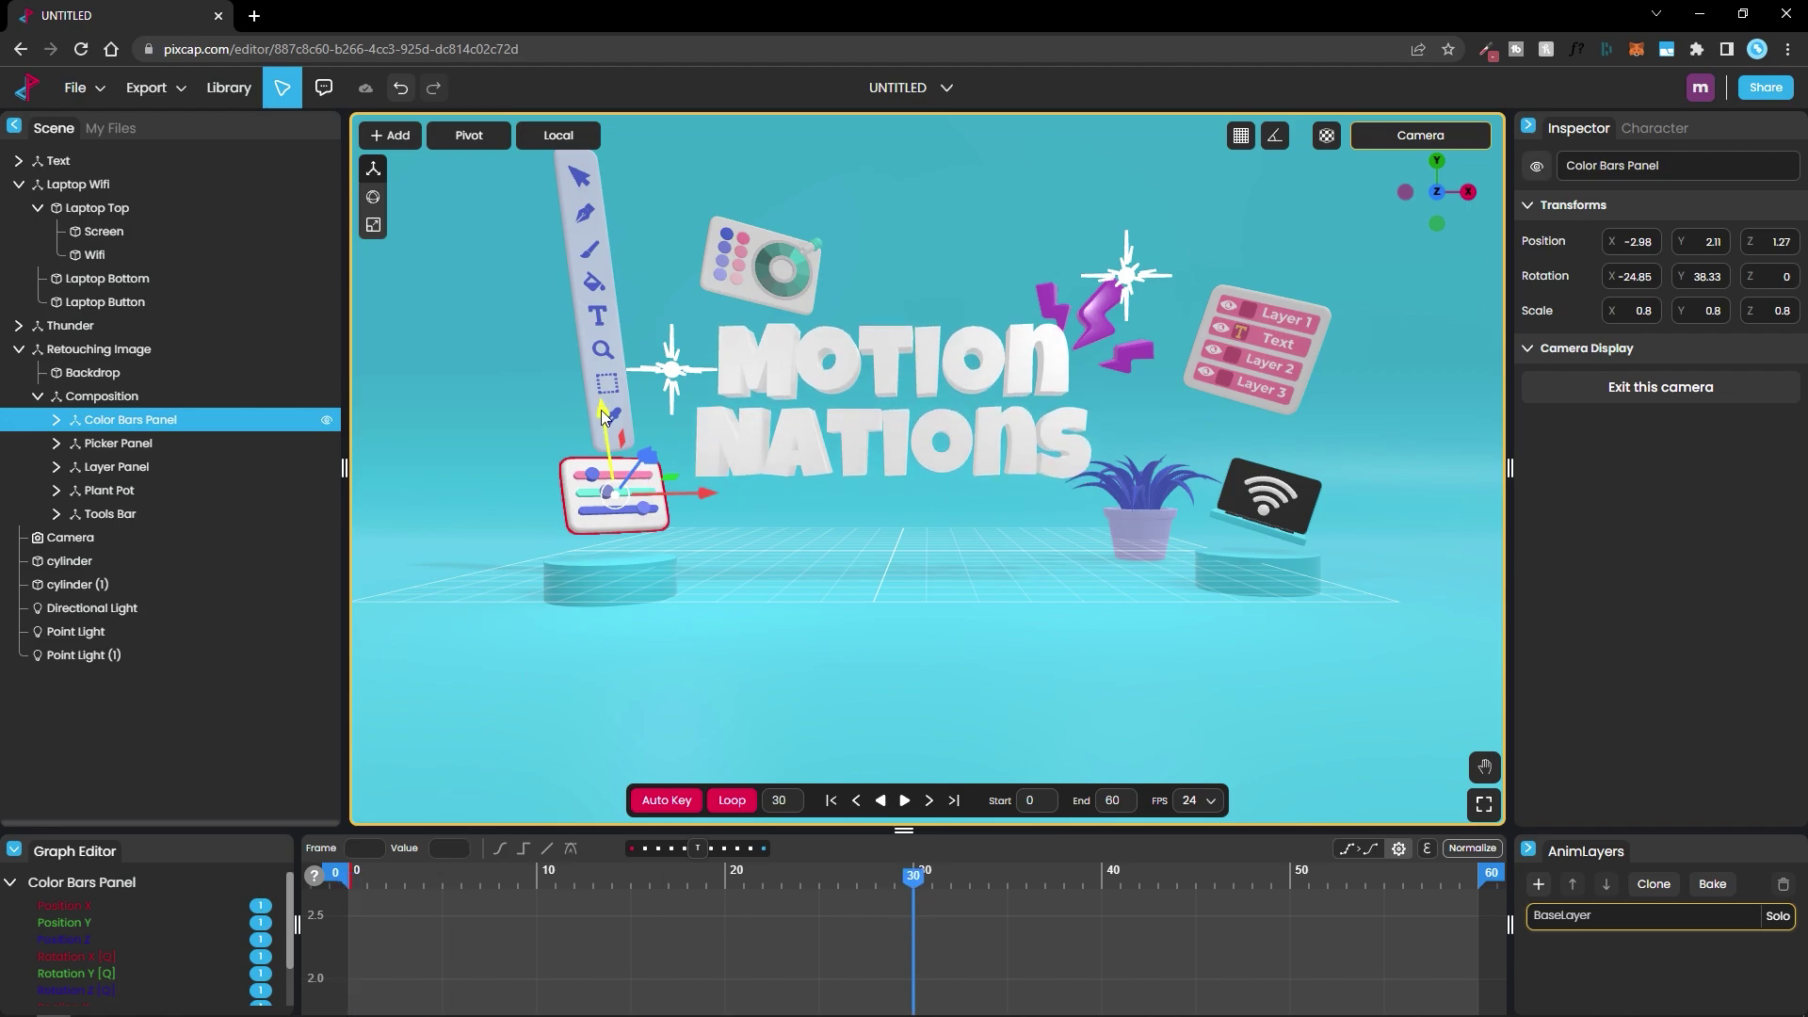
click(611, 485)
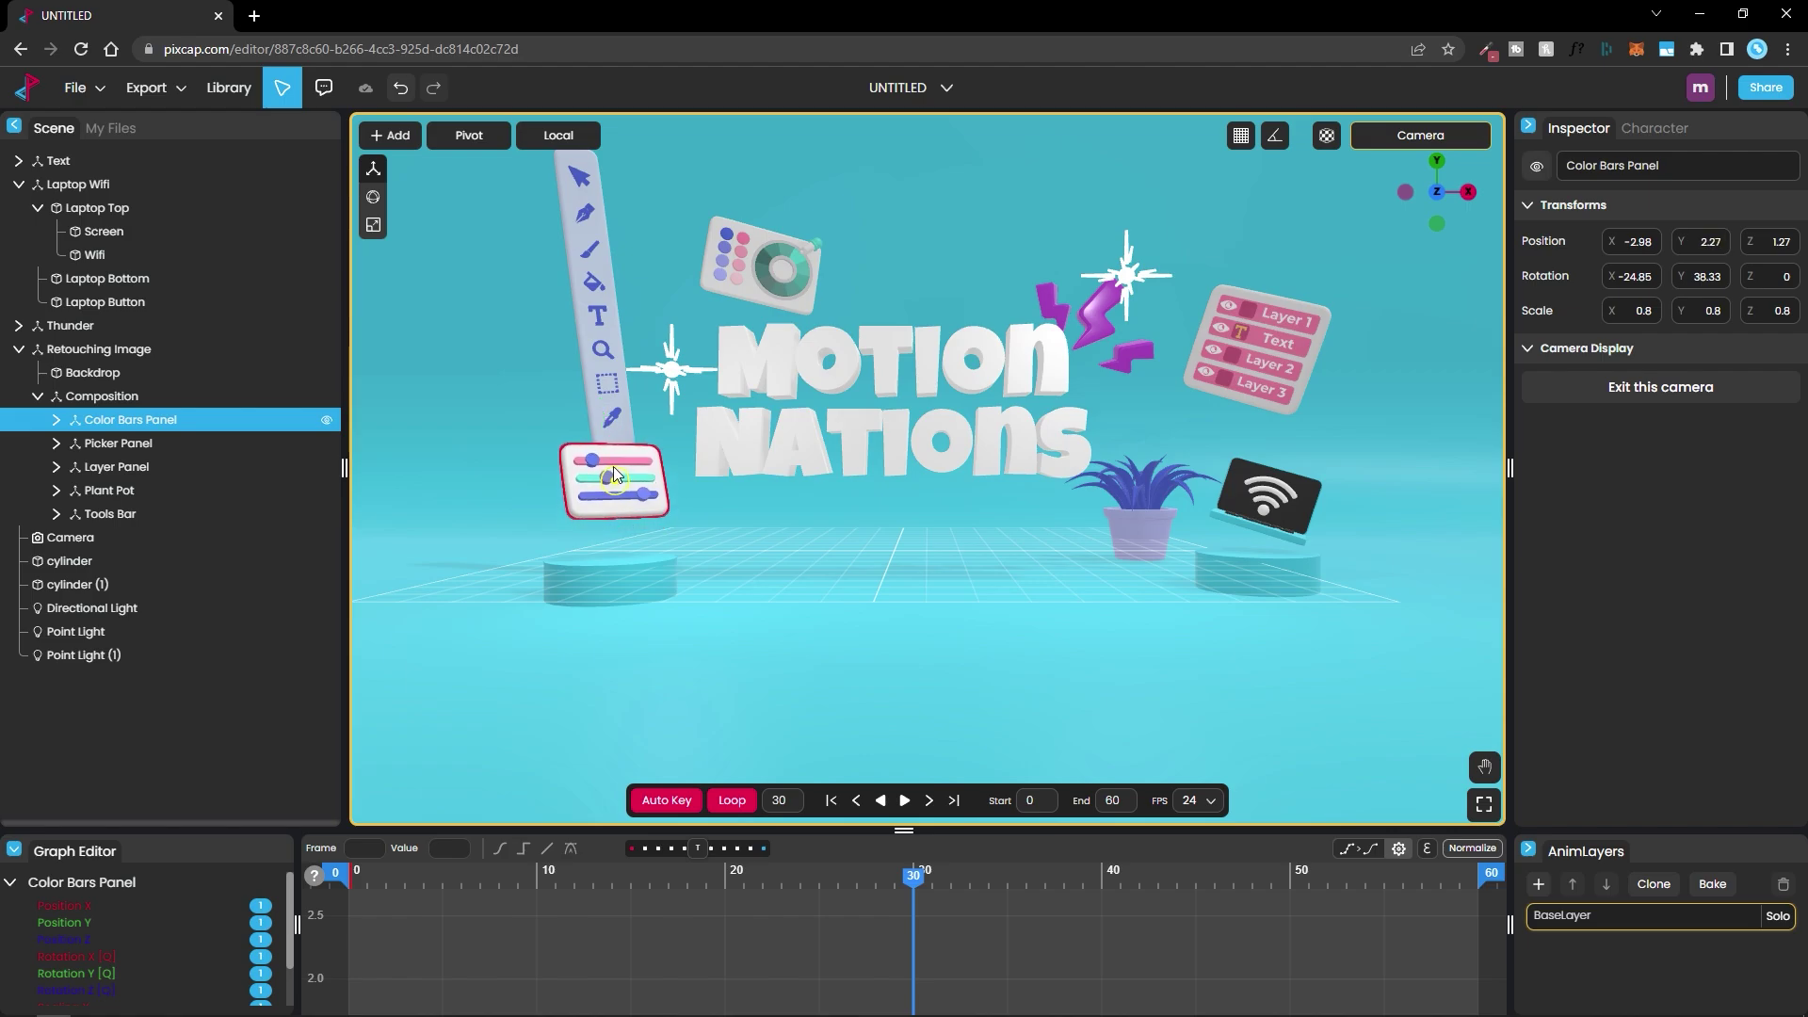
click(613, 463)
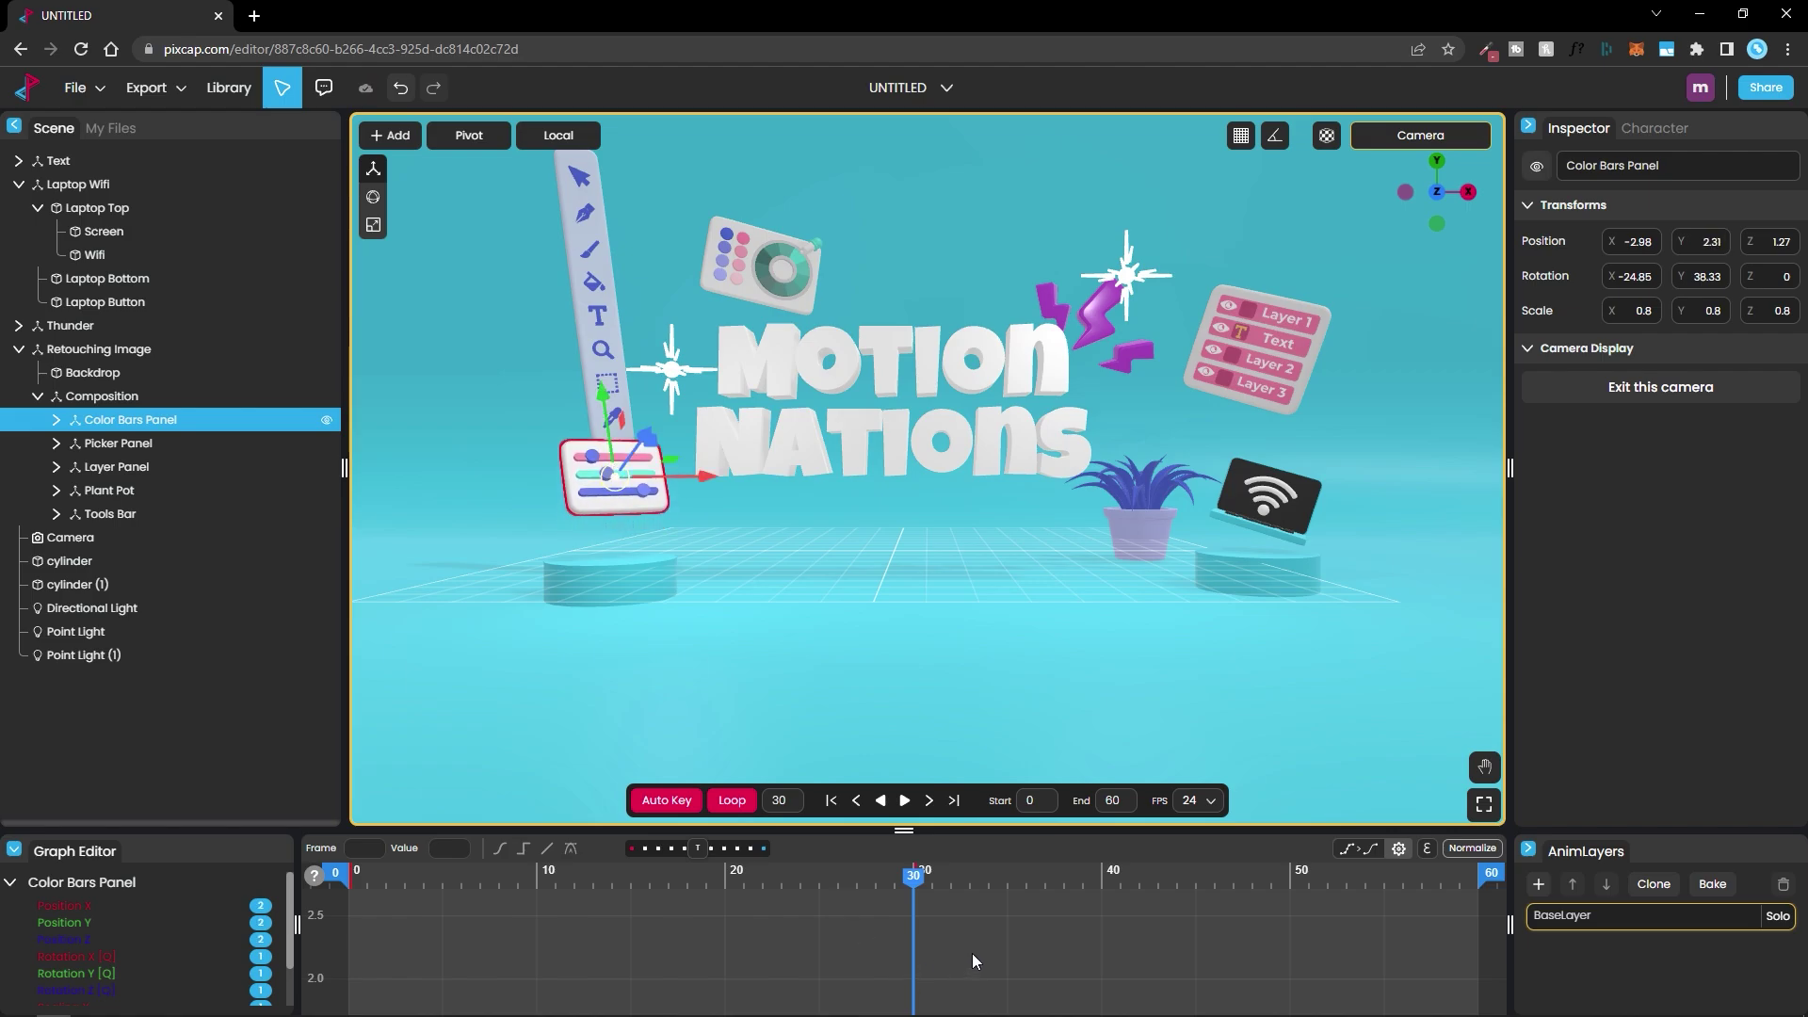
- Copy the Color Bars Panel's Position Y keyframe from frame 0 and paste it at frame 60
drag(925, 881, 1480, 878)
click(76, 922)
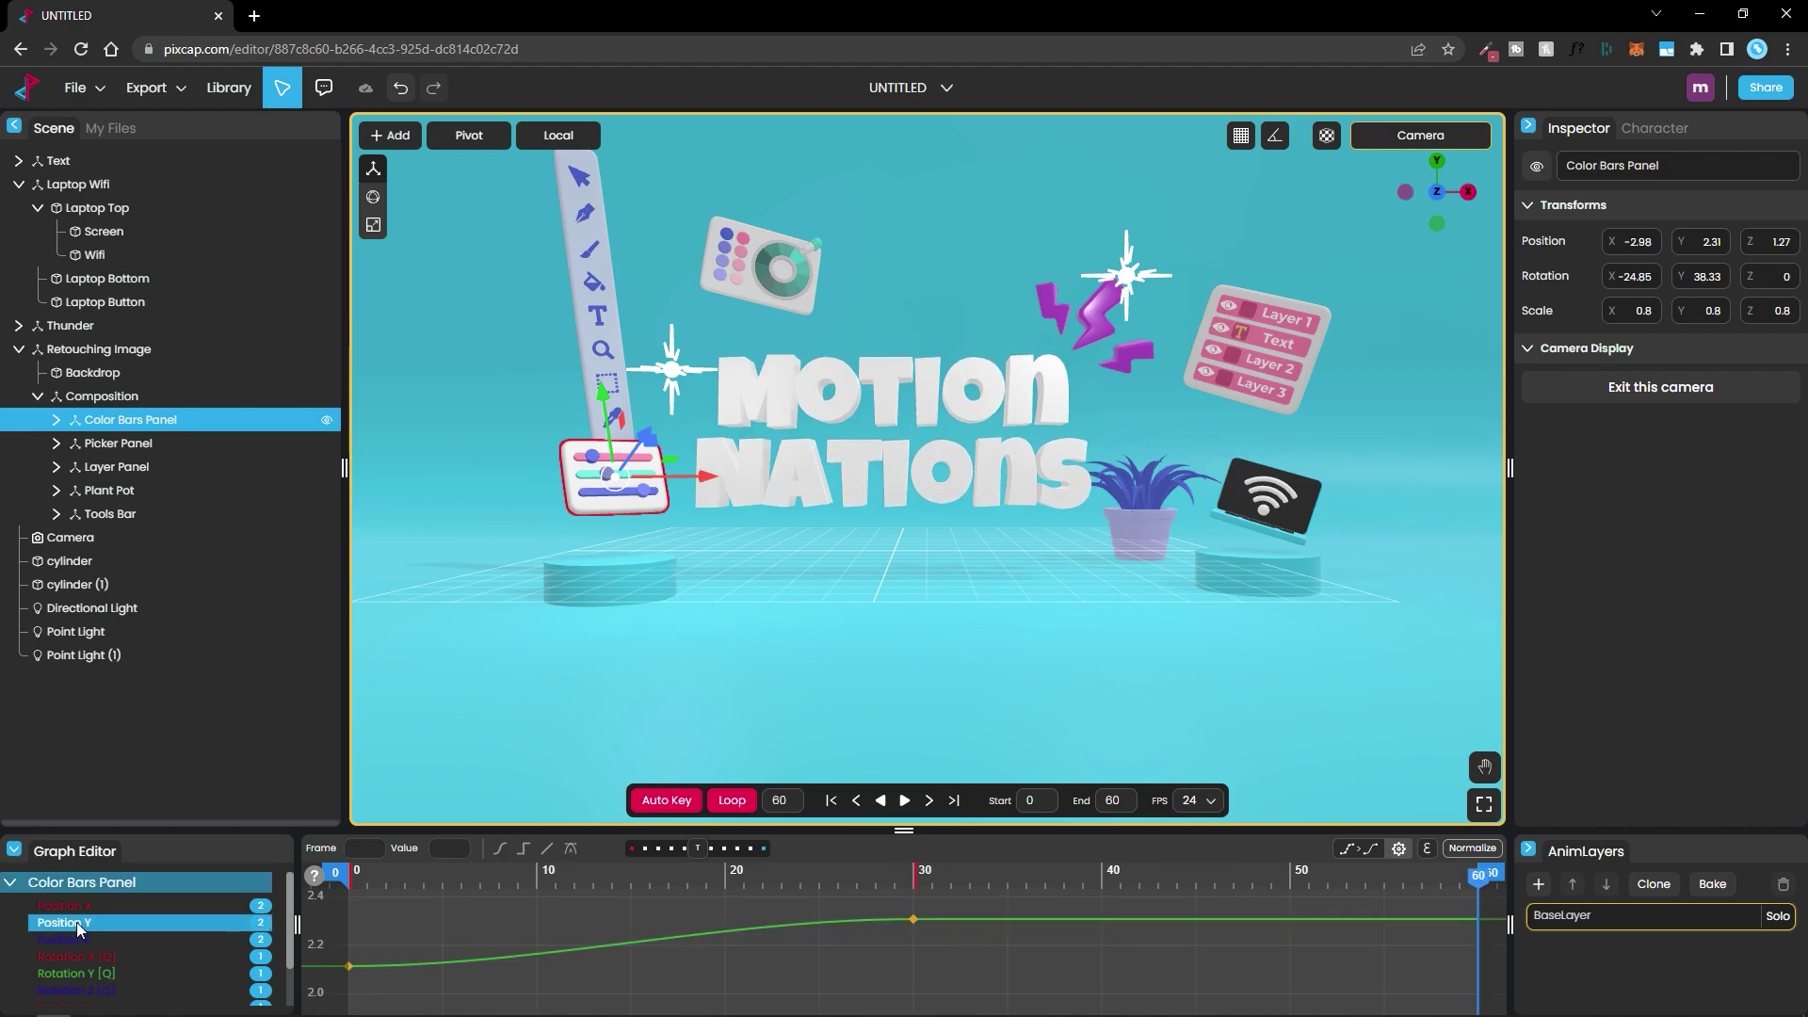
click(349, 966)
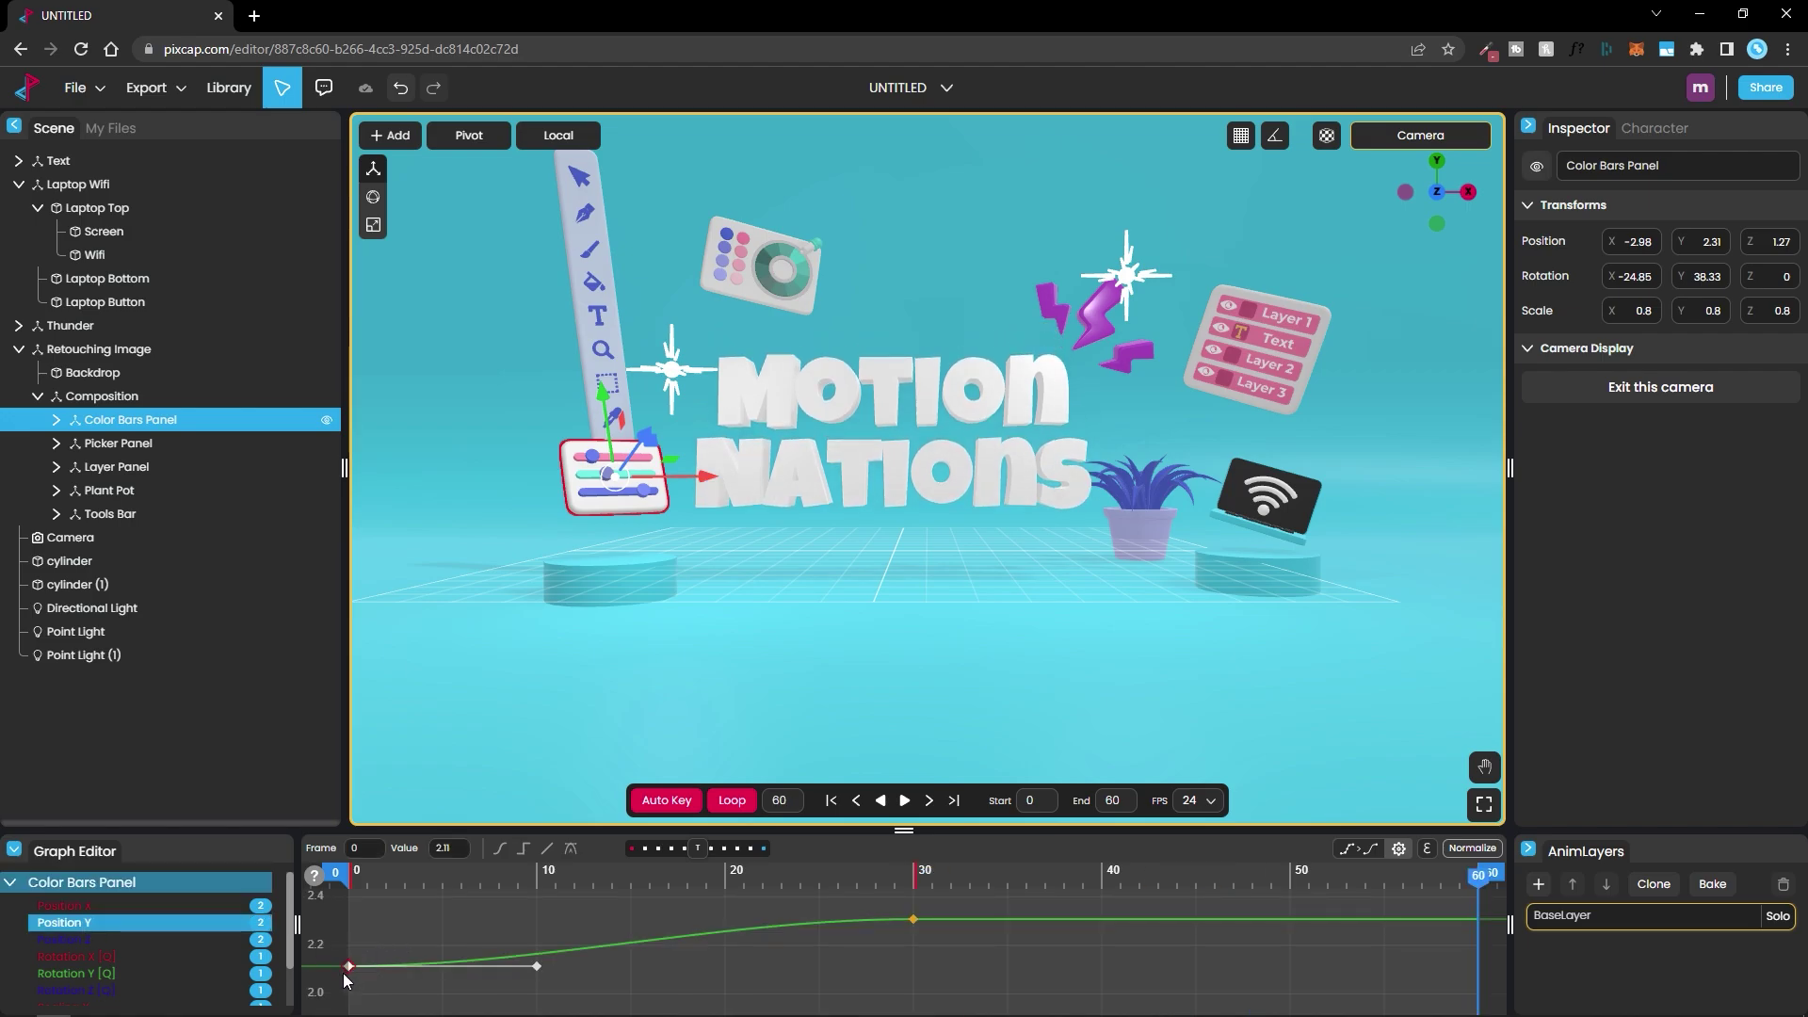
key(ctrl+c)
key(ctrl+v)
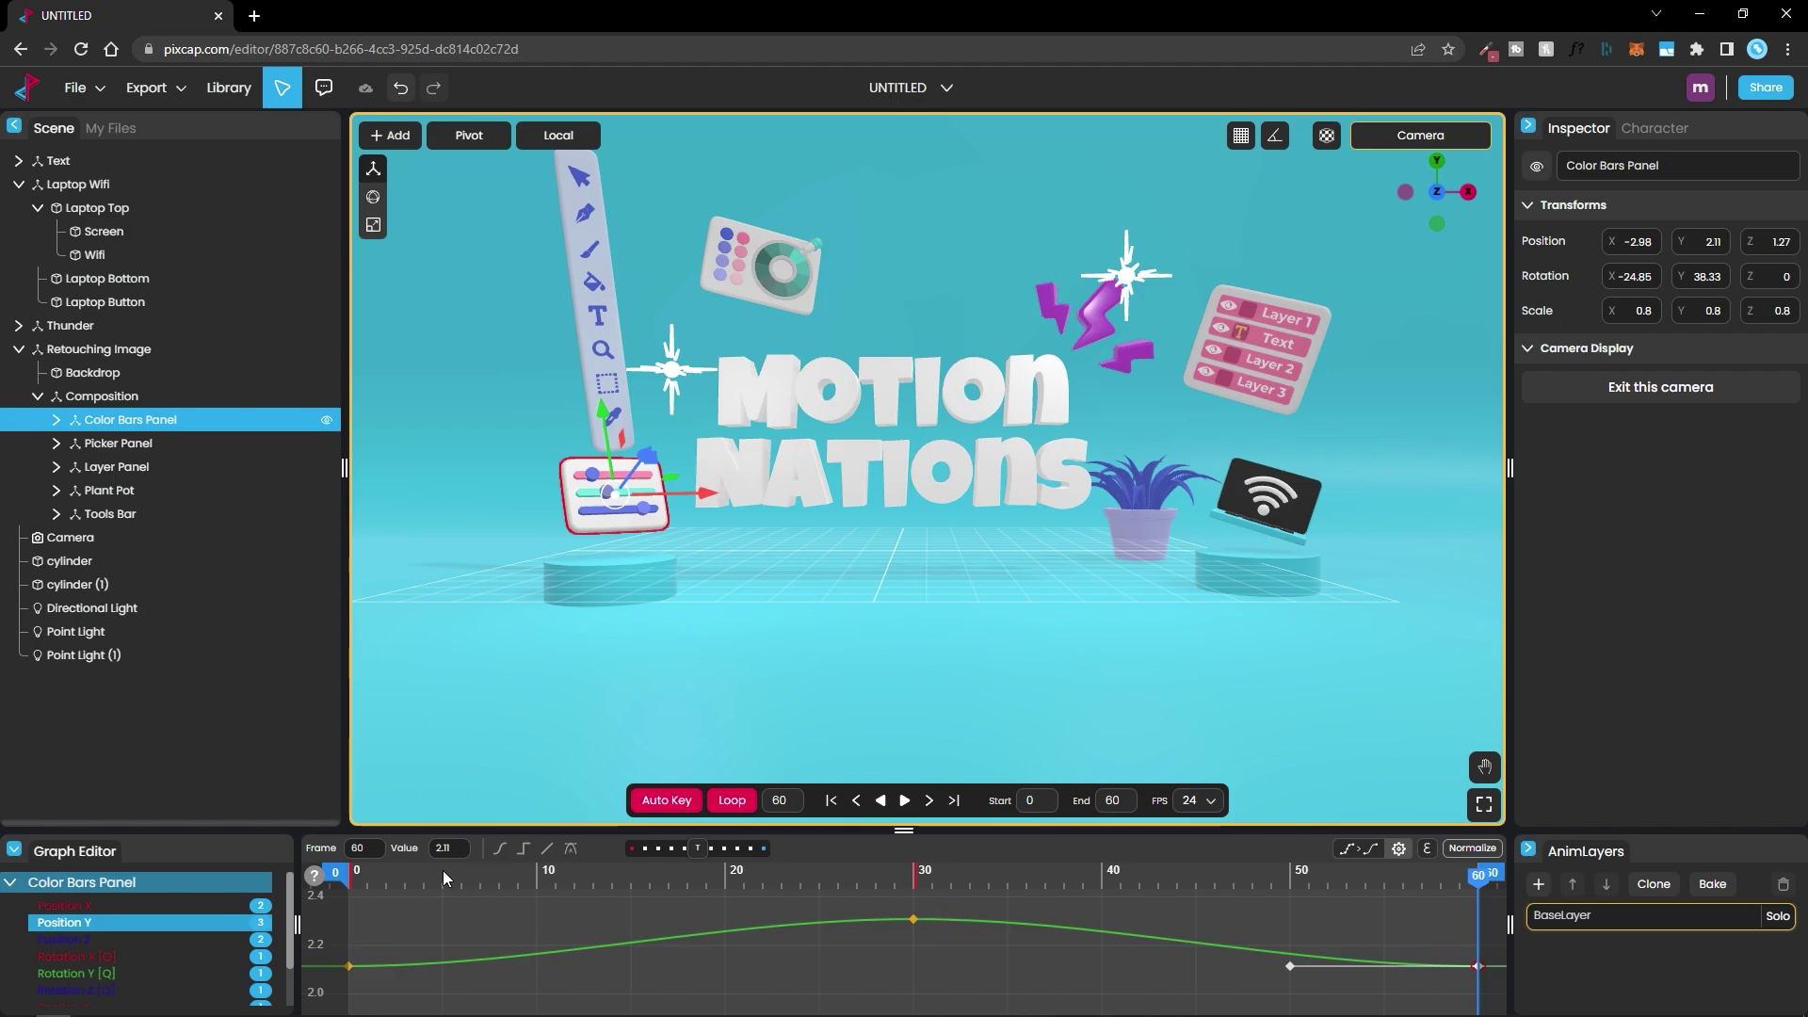
- Lower the Color Bars Panel's Position Y keyframe at frame 30 to about 2 and return to frame 0
click(378, 889)
drag(377, 890, 914, 1002)
drag(911, 887, 348, 910)
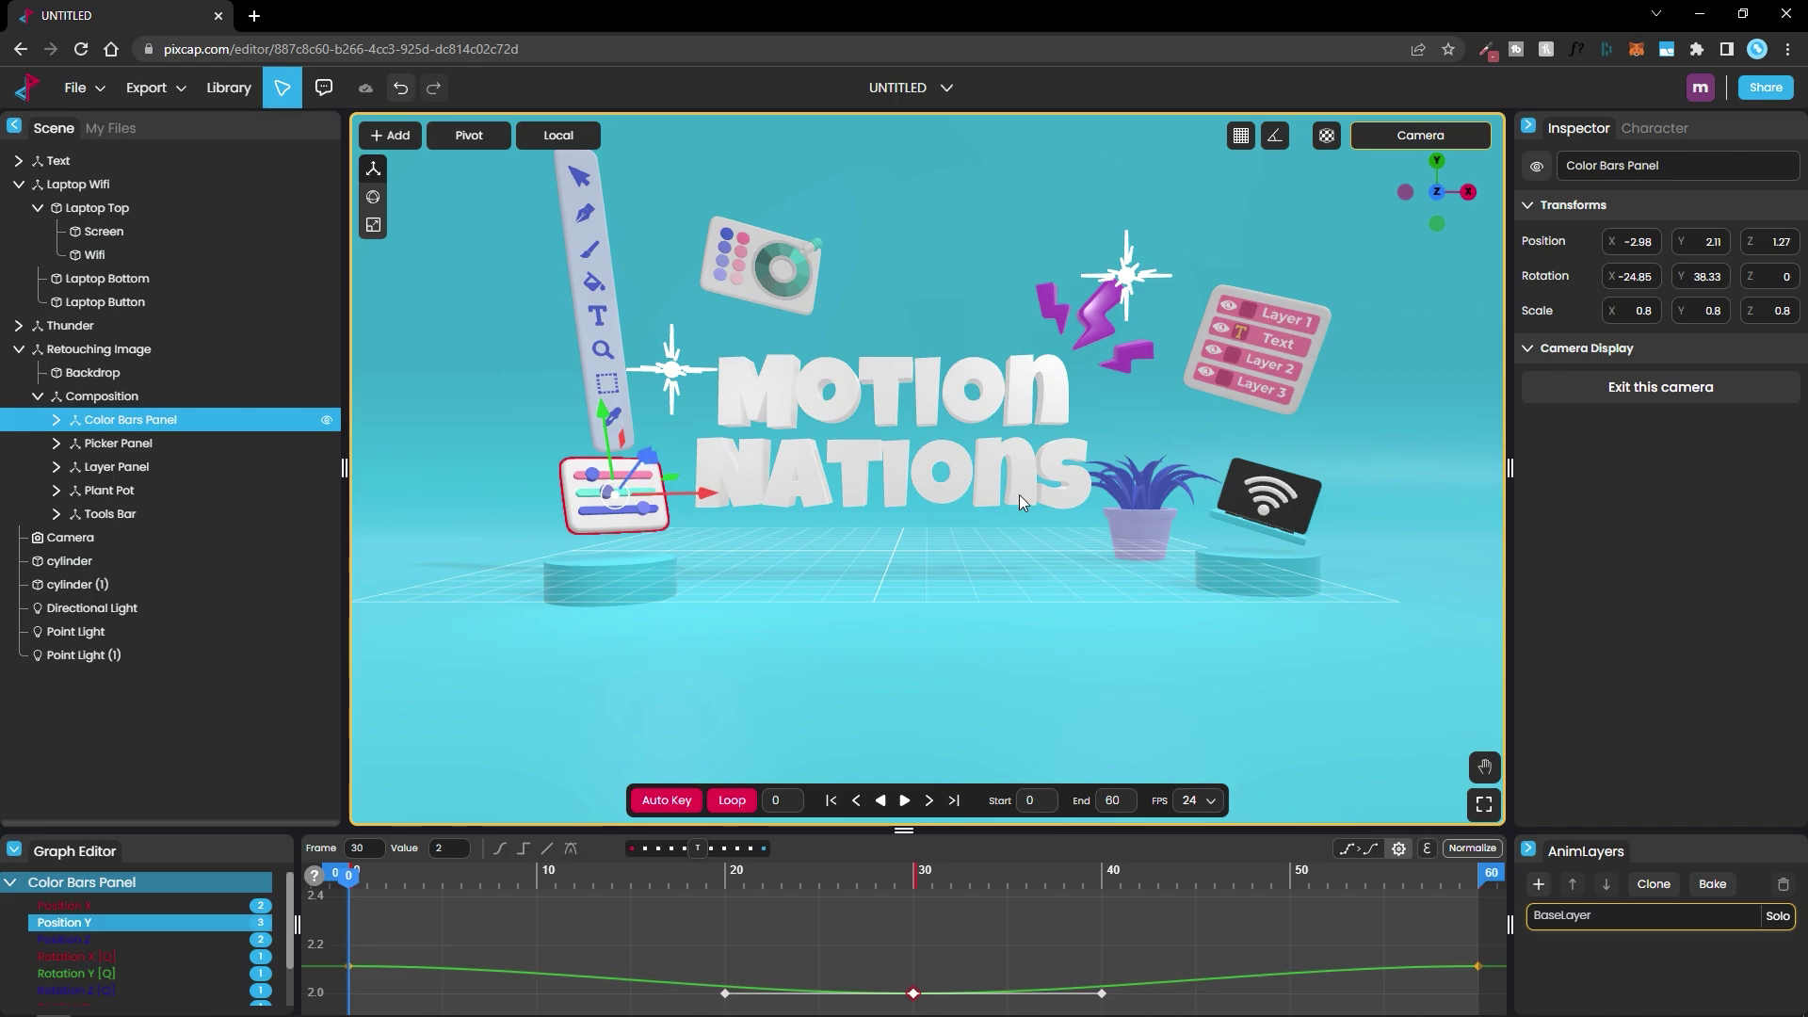
- Keyframe the Tools Bar at frame 30, turned about its vertical axis to a Y rotation of about 62°
click(601, 261)
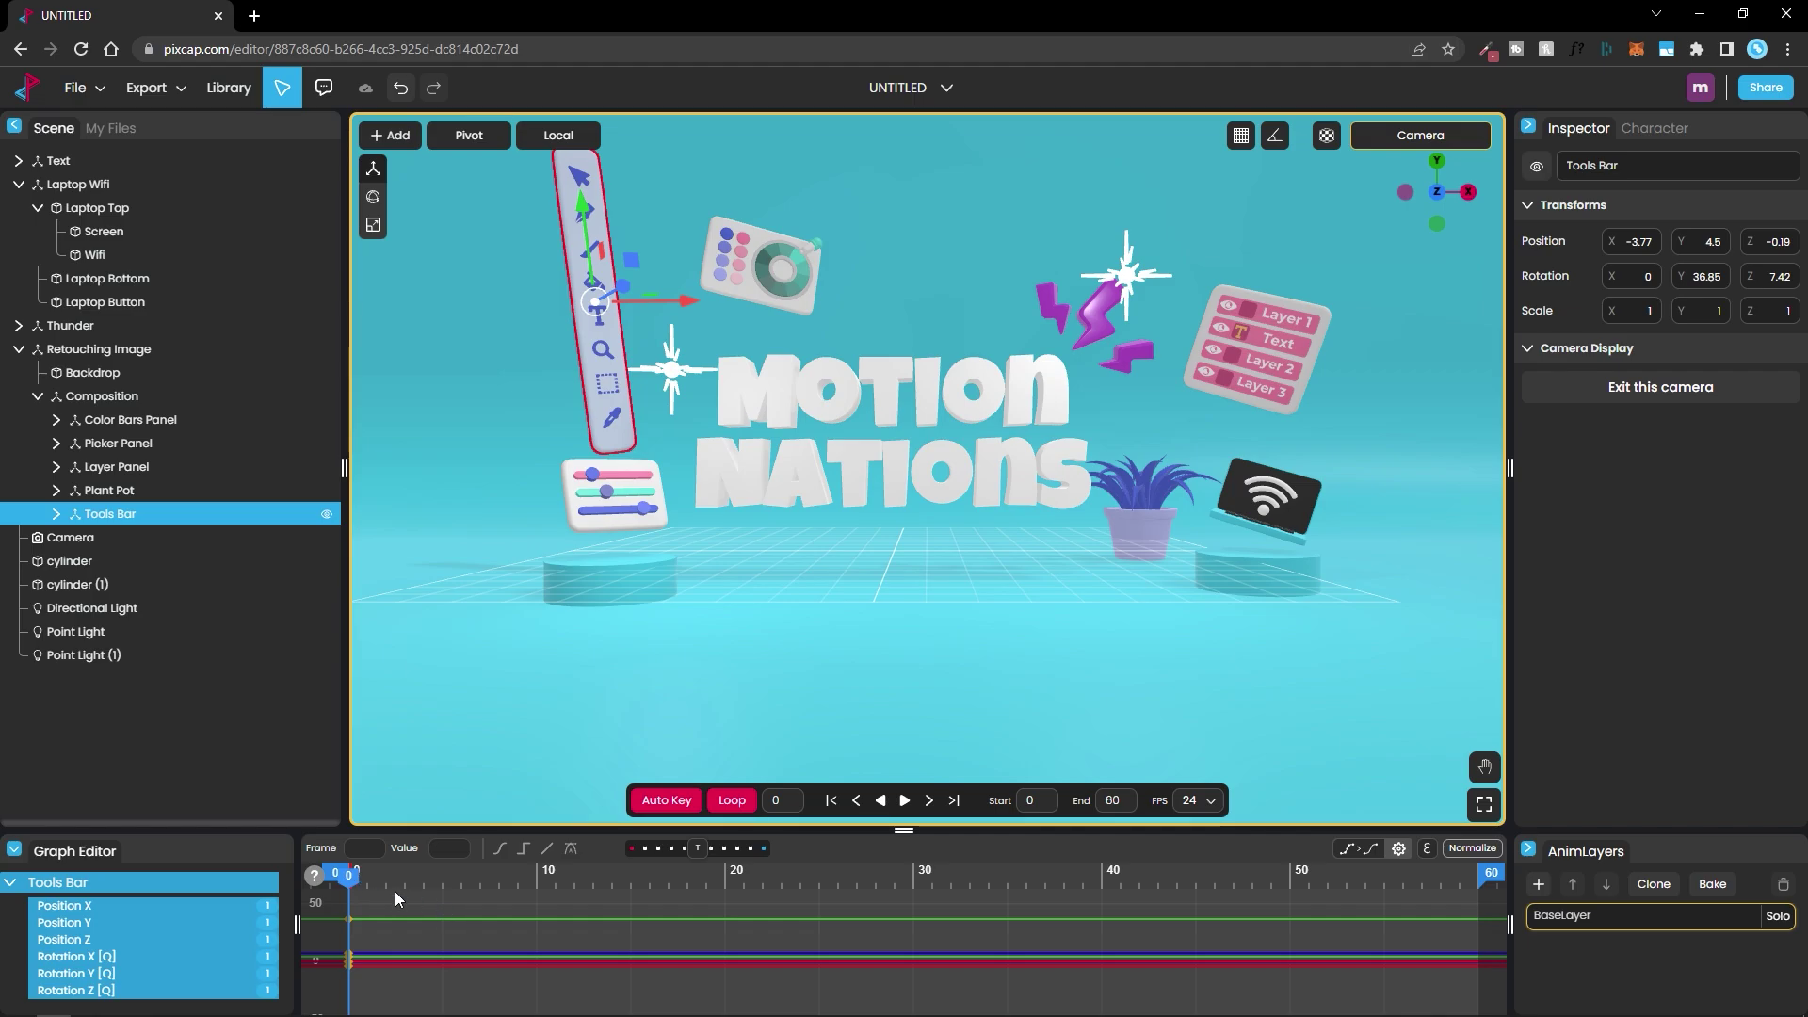
drag(363, 879, 913, 899)
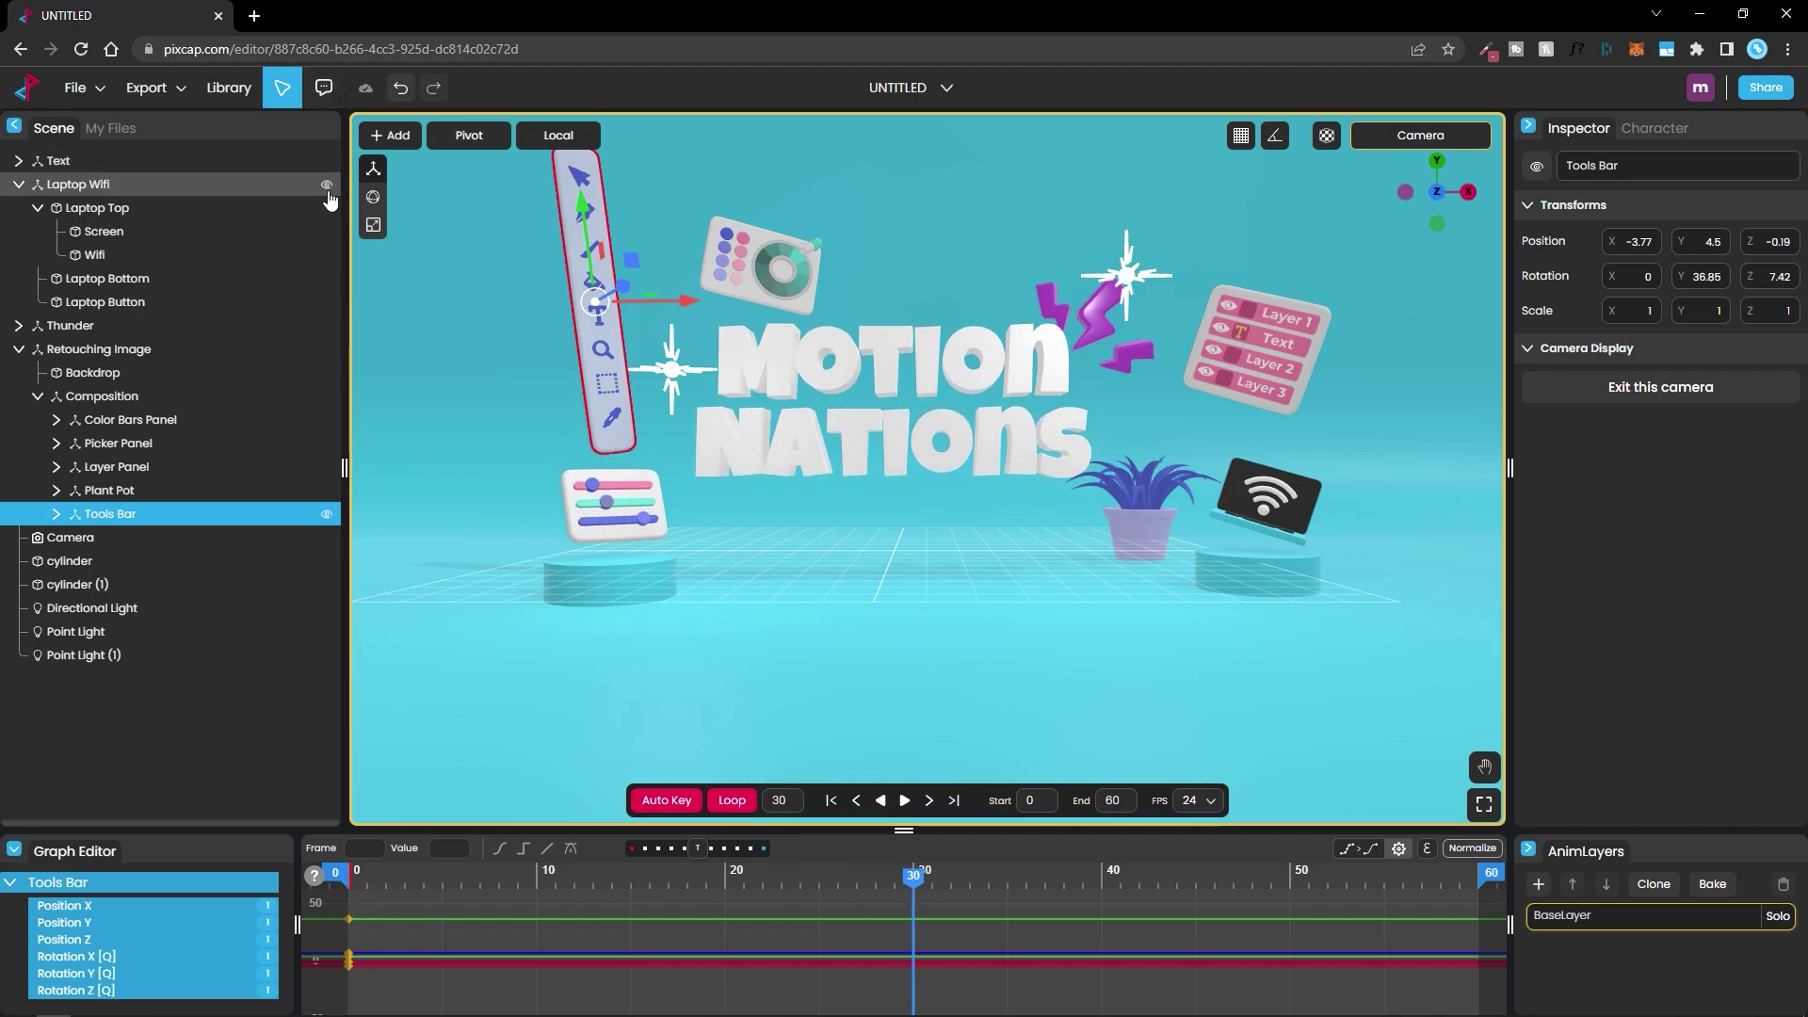
click(373, 202)
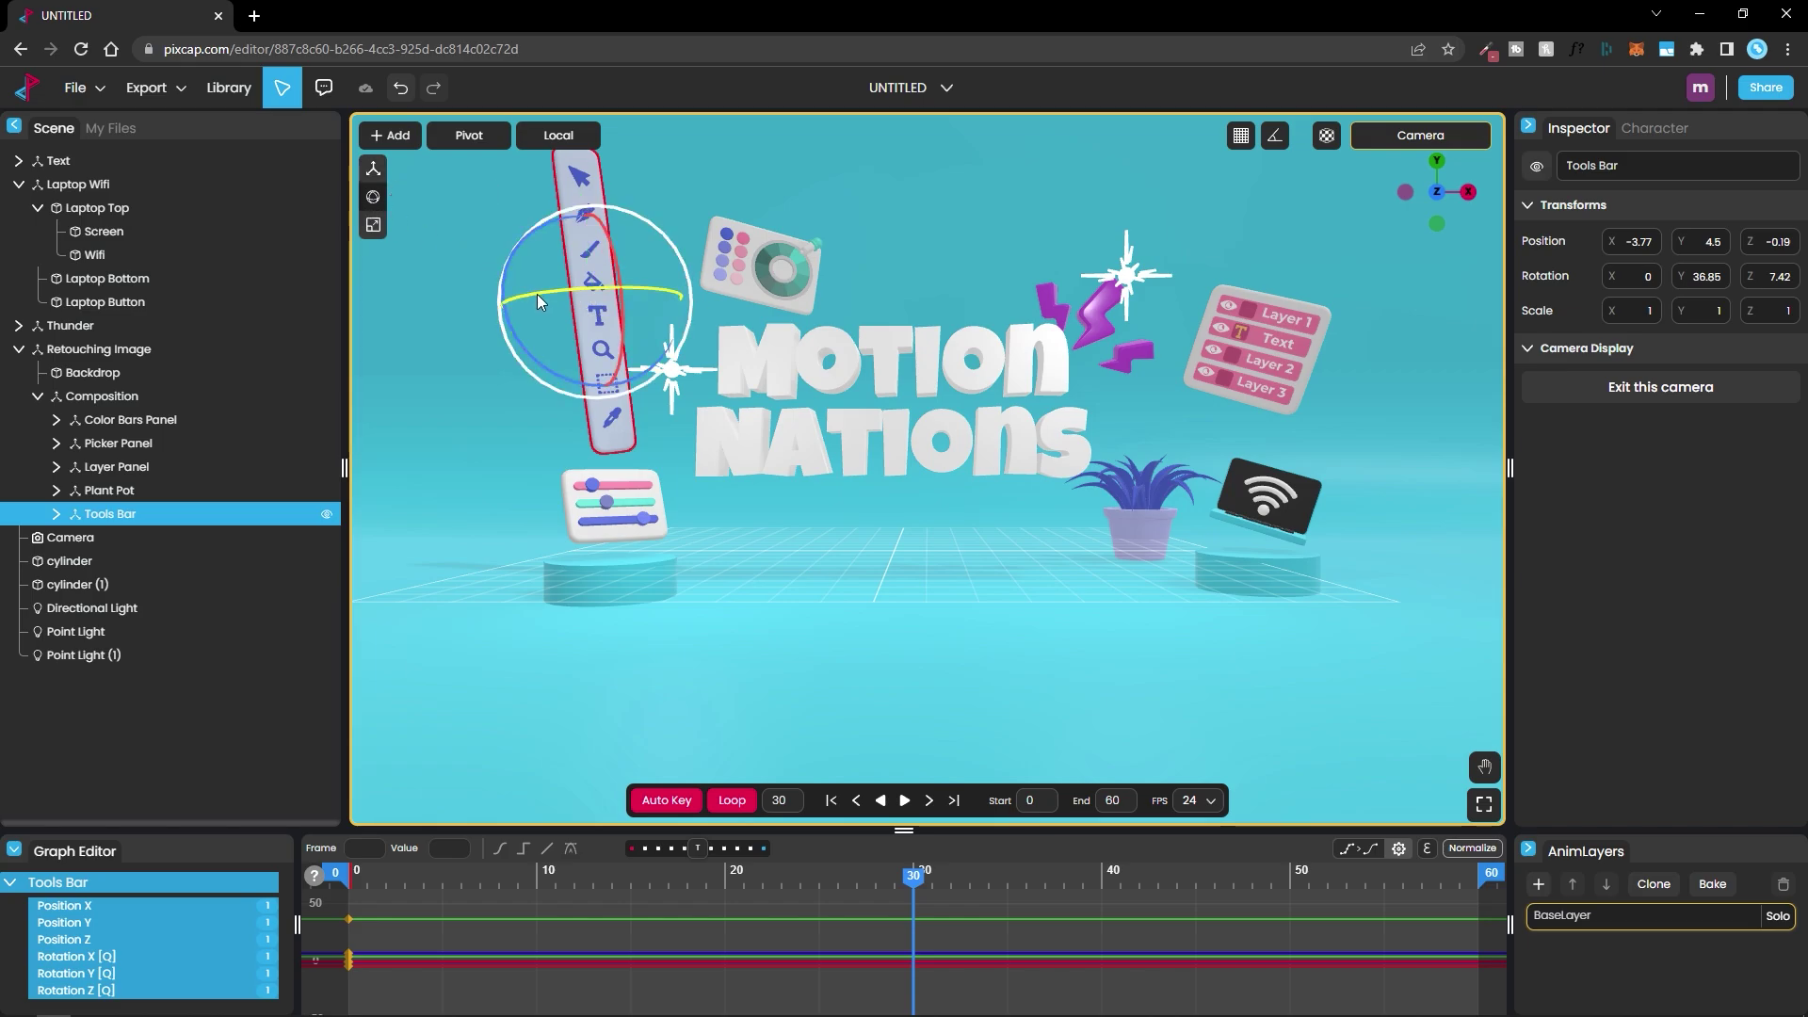
drag(537, 293, 584, 288)
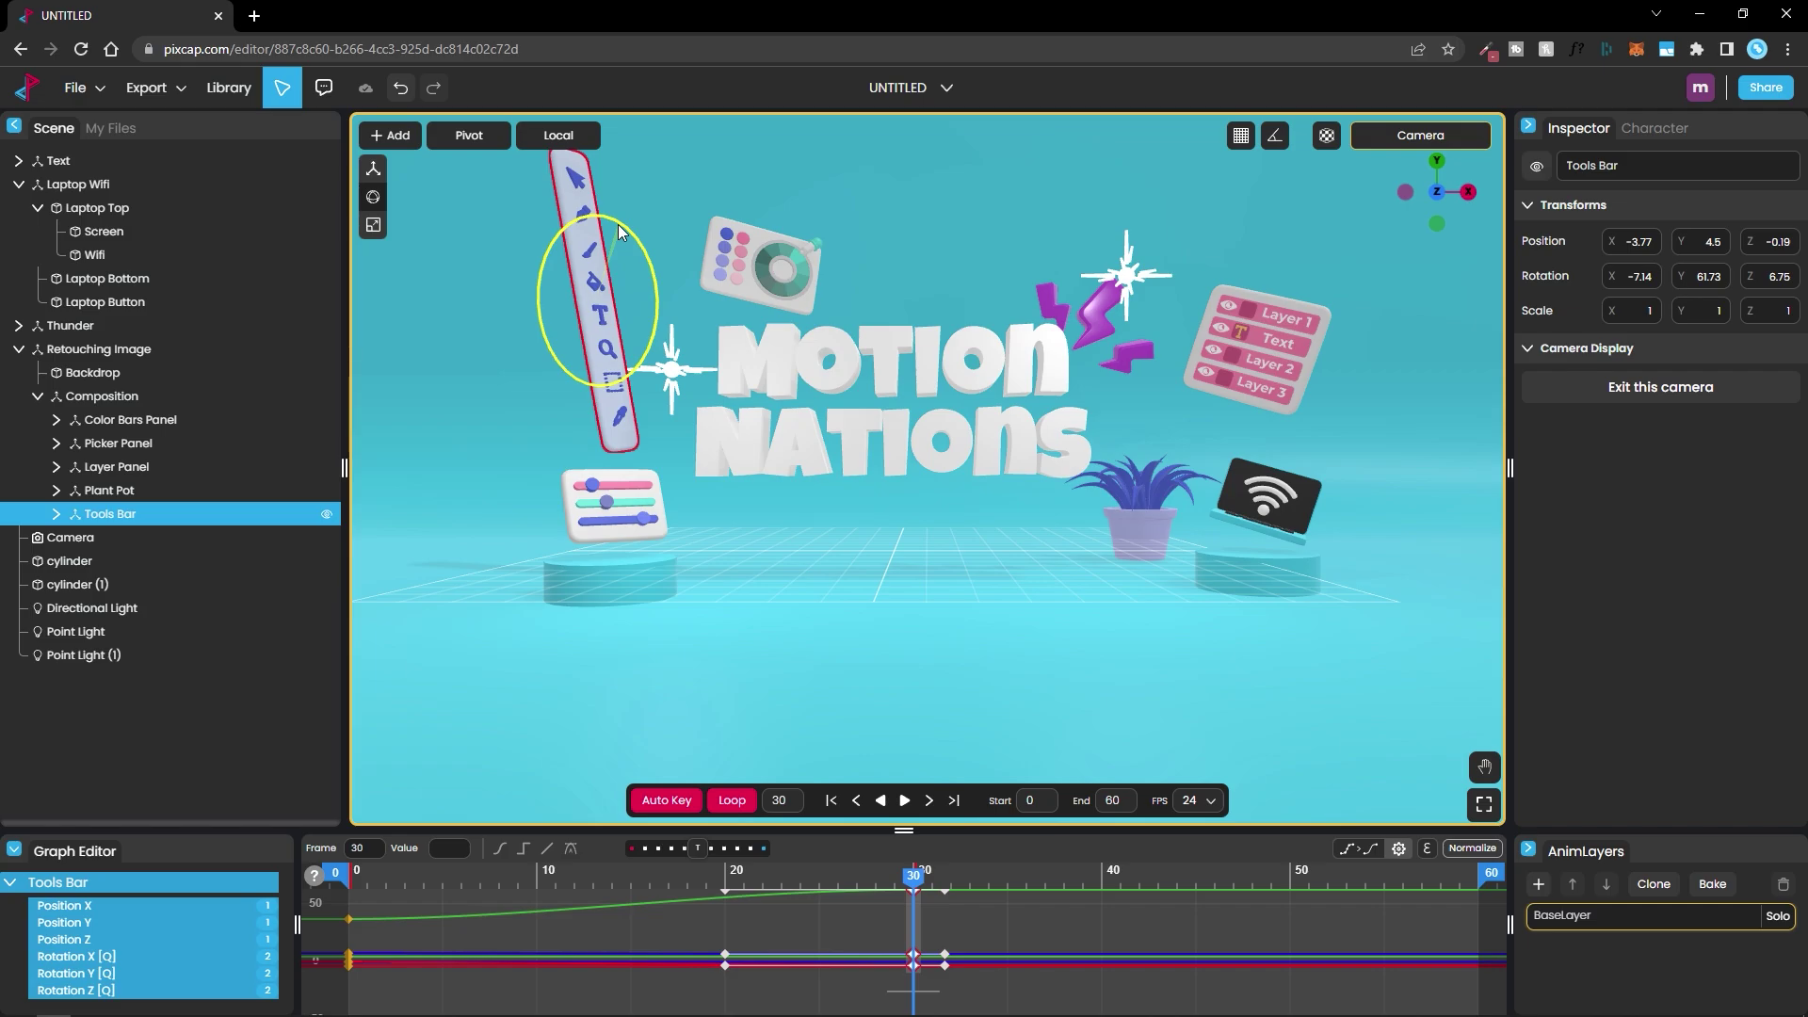
- Copy the Tools Bar's frame 0 keyframes to frame 60 and preview its turning motion
click(1101, 875)
drag(1153, 878, 1471, 888)
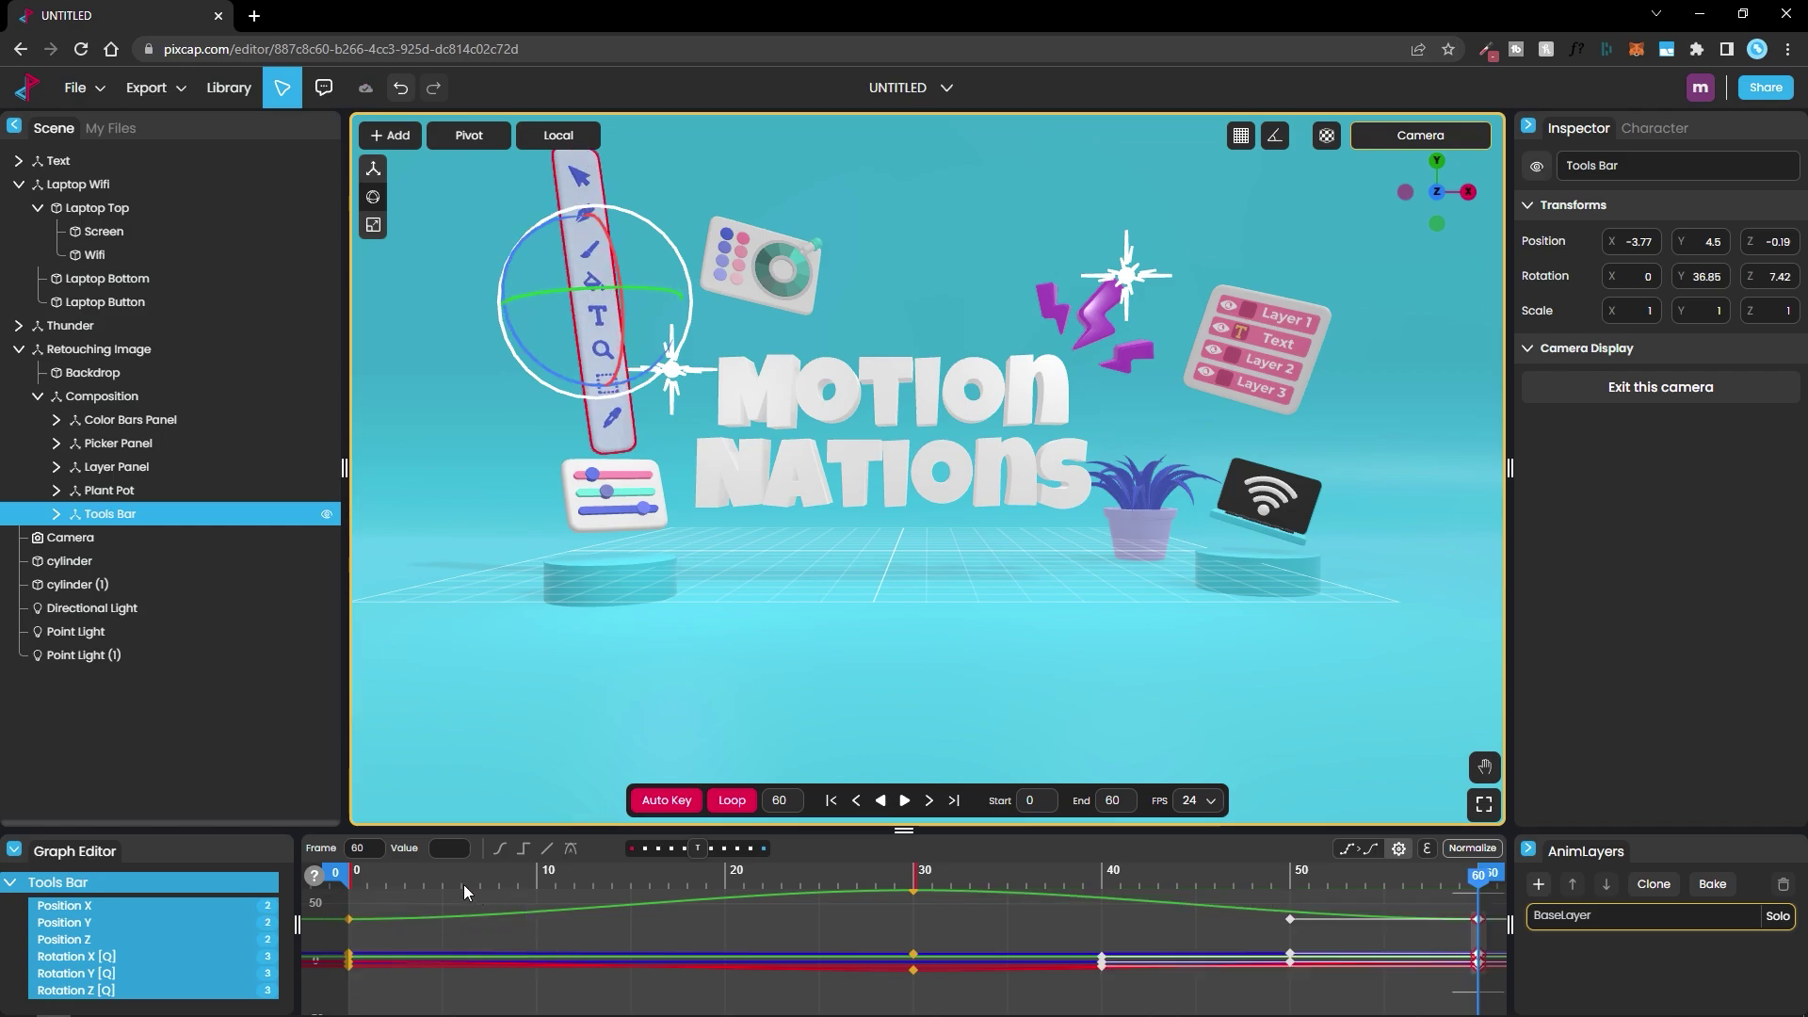
key(space)
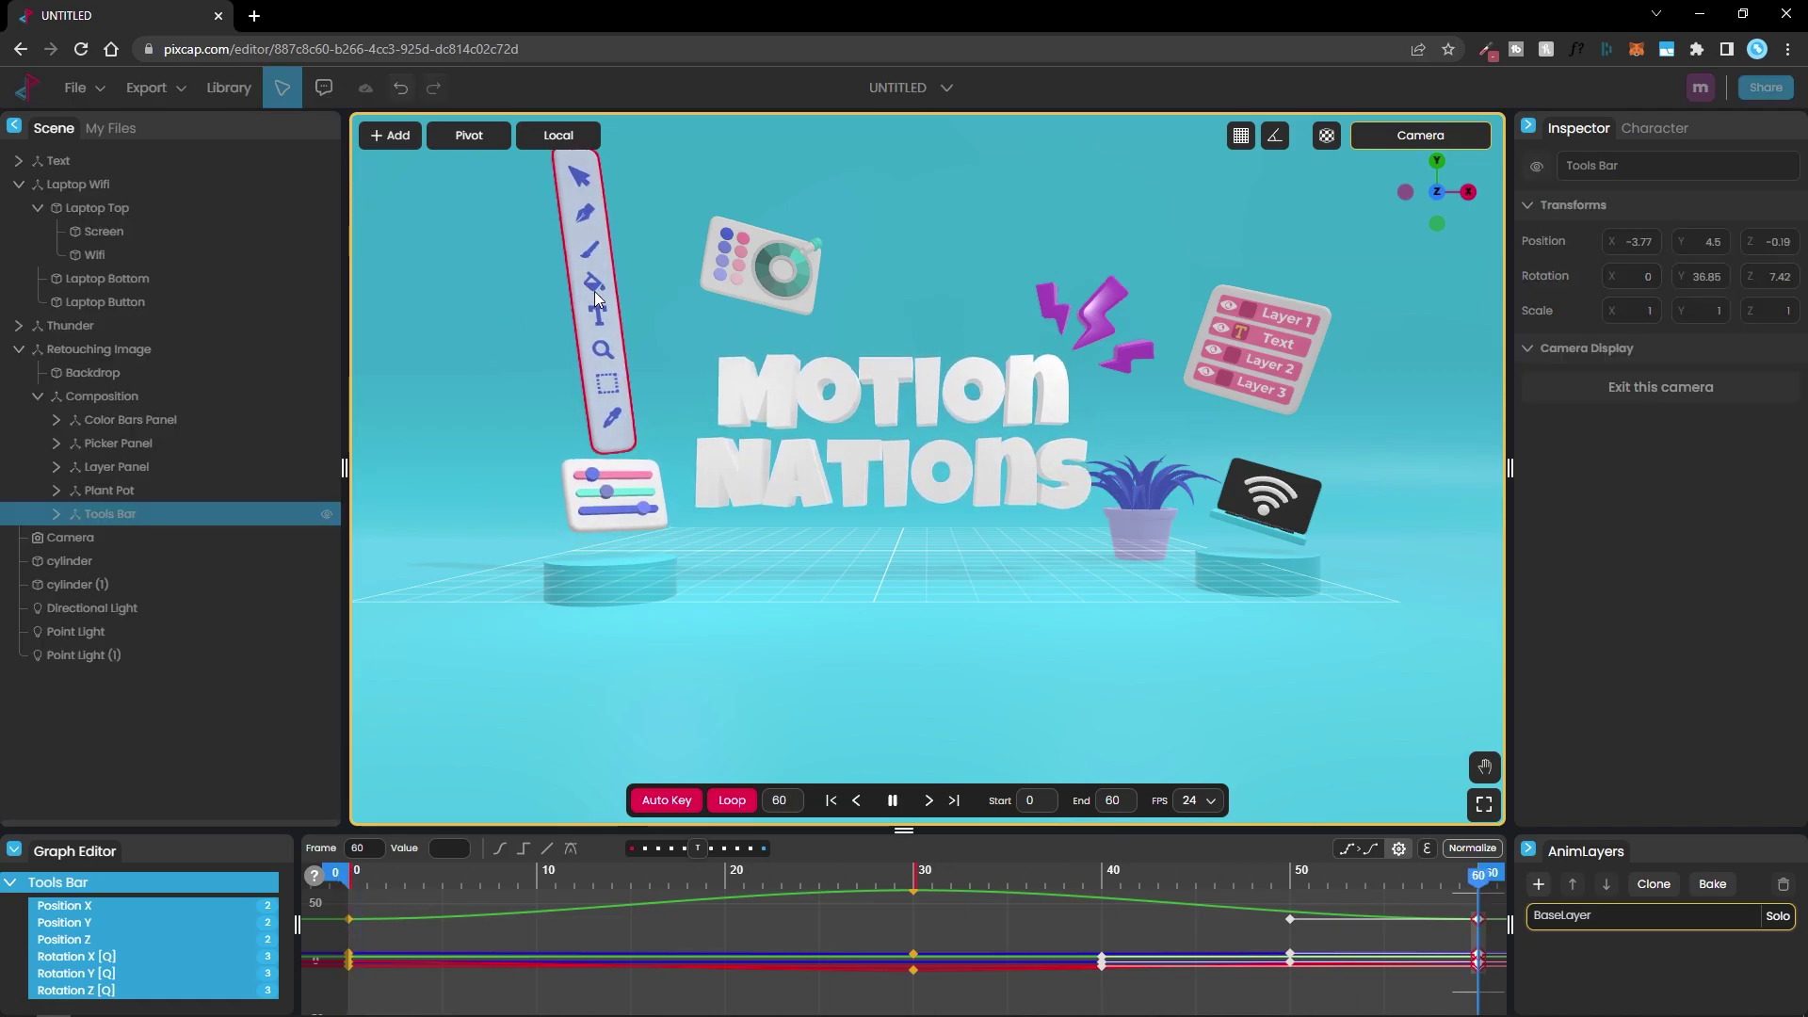
drag(544, 875, 736, 896)
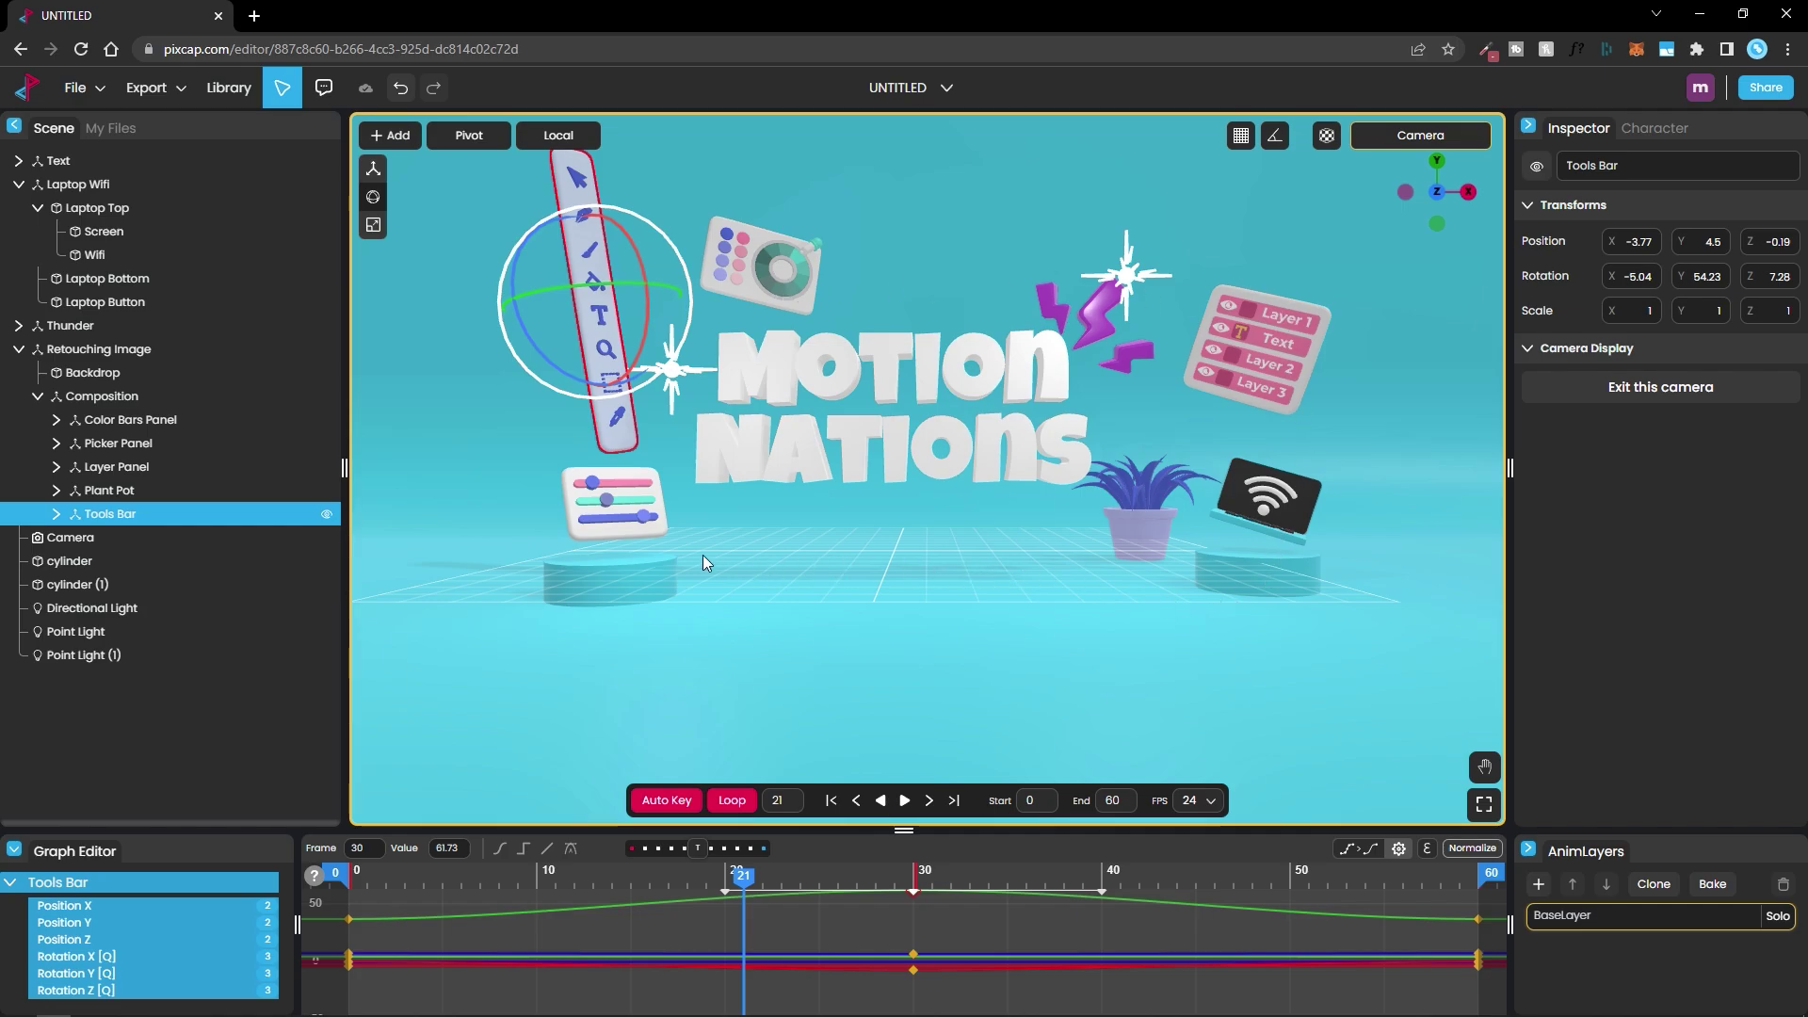
- Play the looping animation of the whole scene and stop it at frame 25
click(78, 184)
click(131, 418)
click(70, 536)
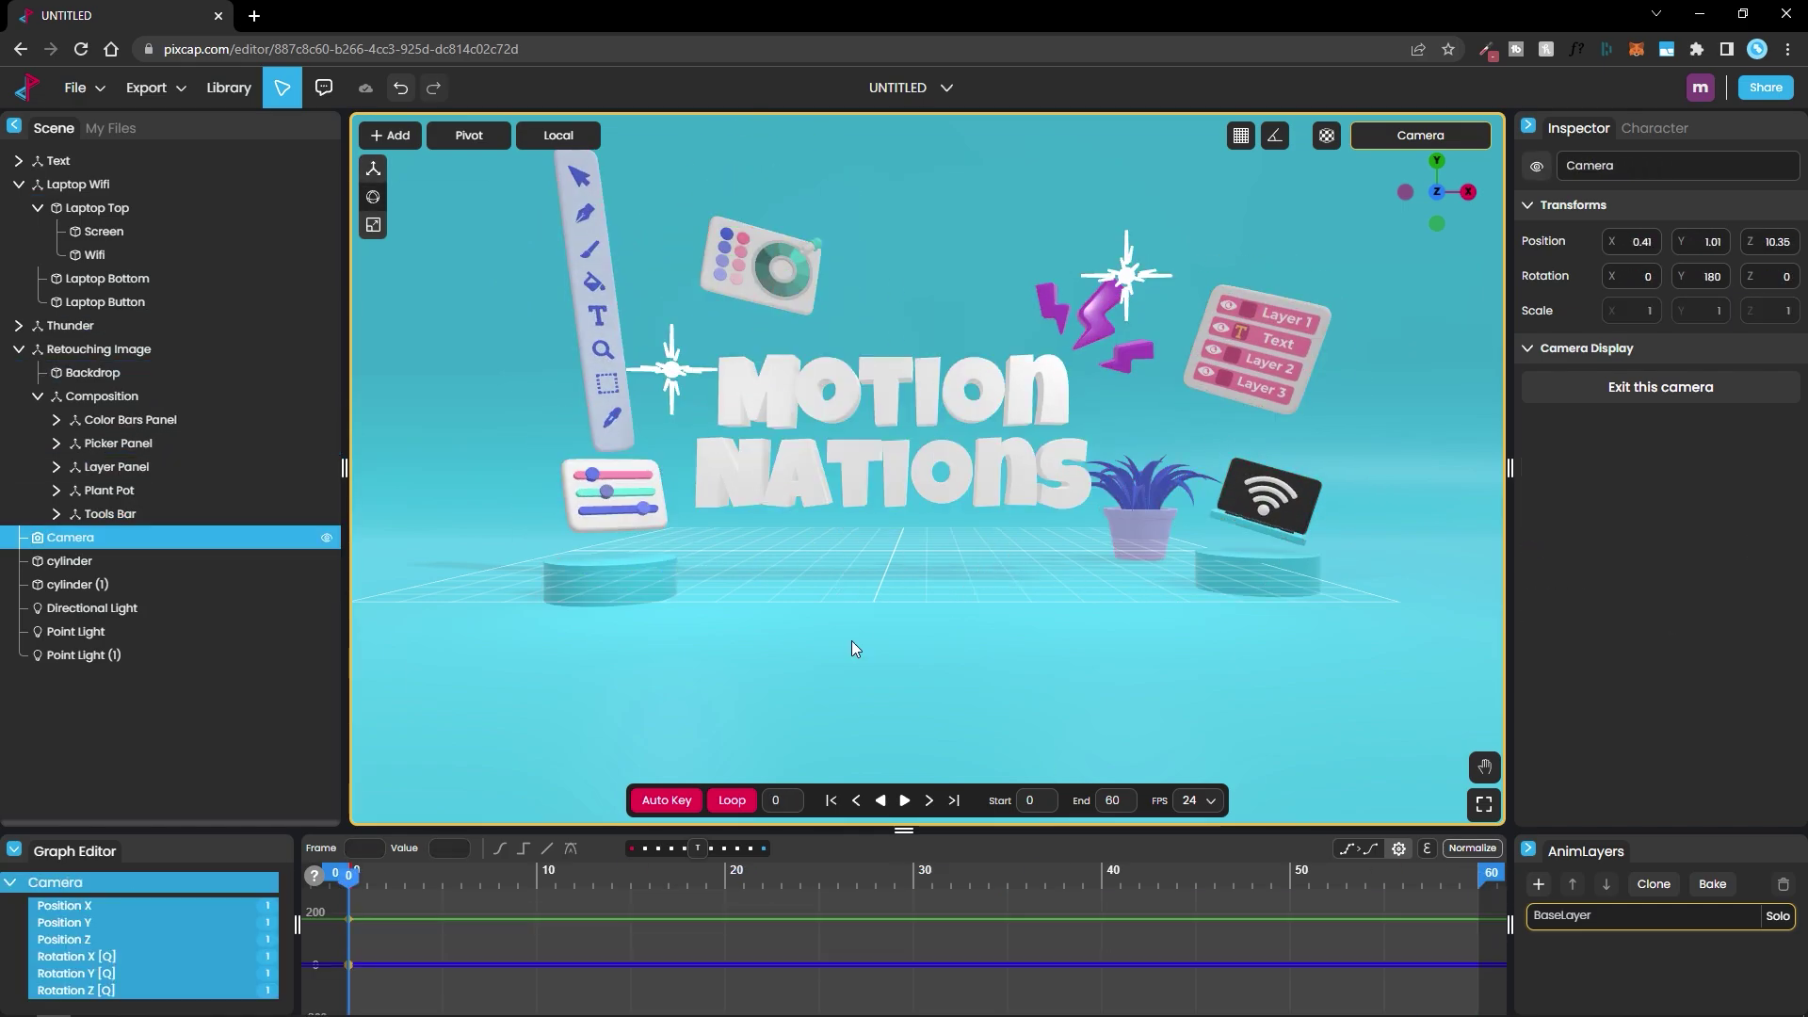
key(space)
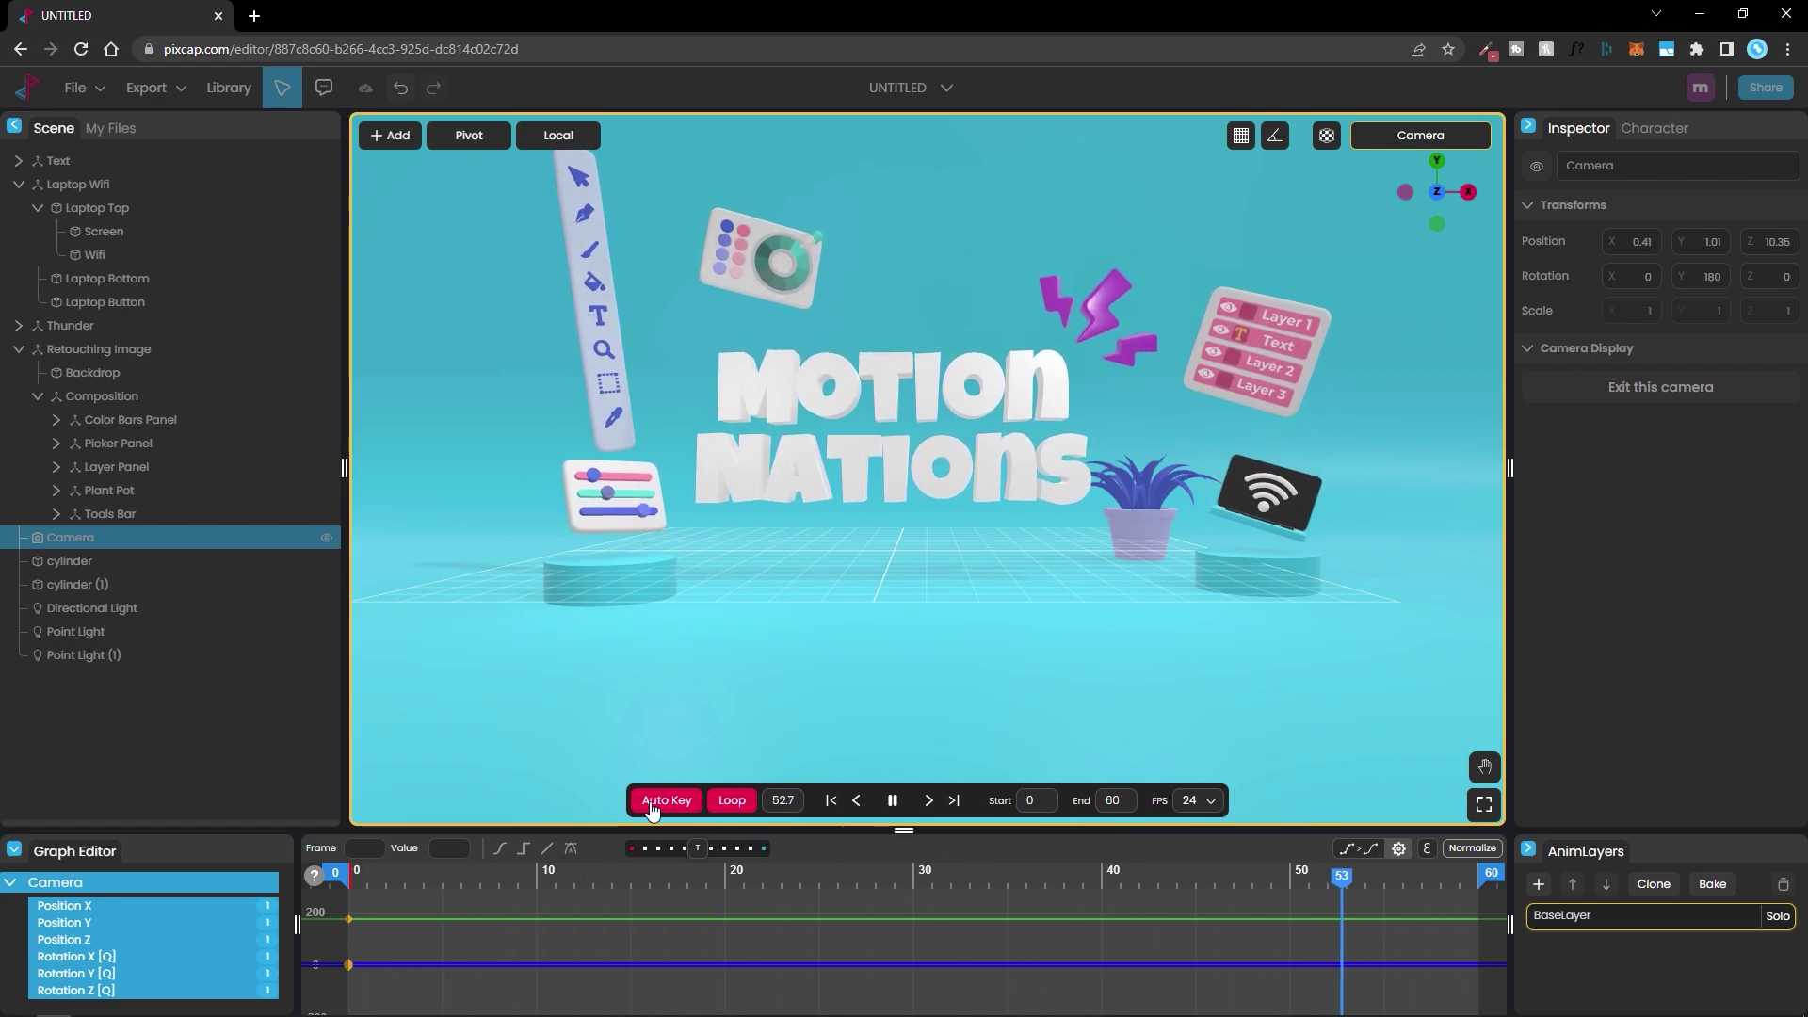
key(space)
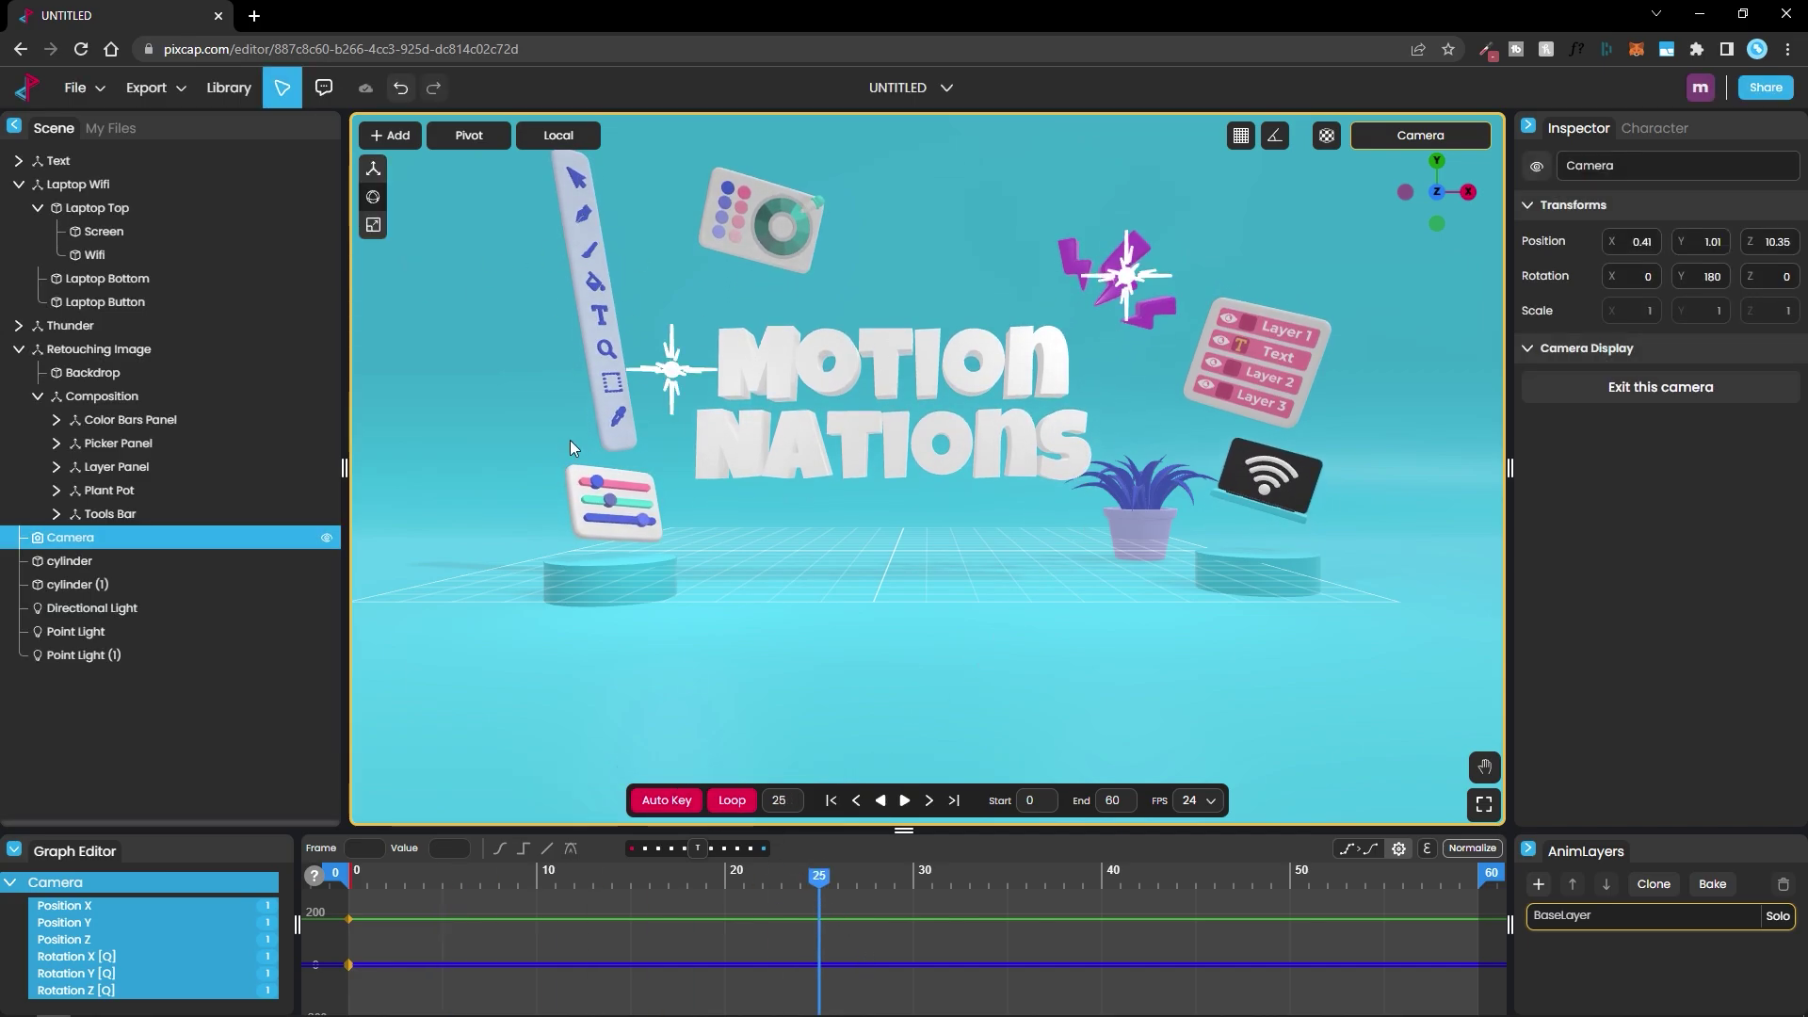
- Browse the library's animations and models, and close it without adding anything
click(207, 94)
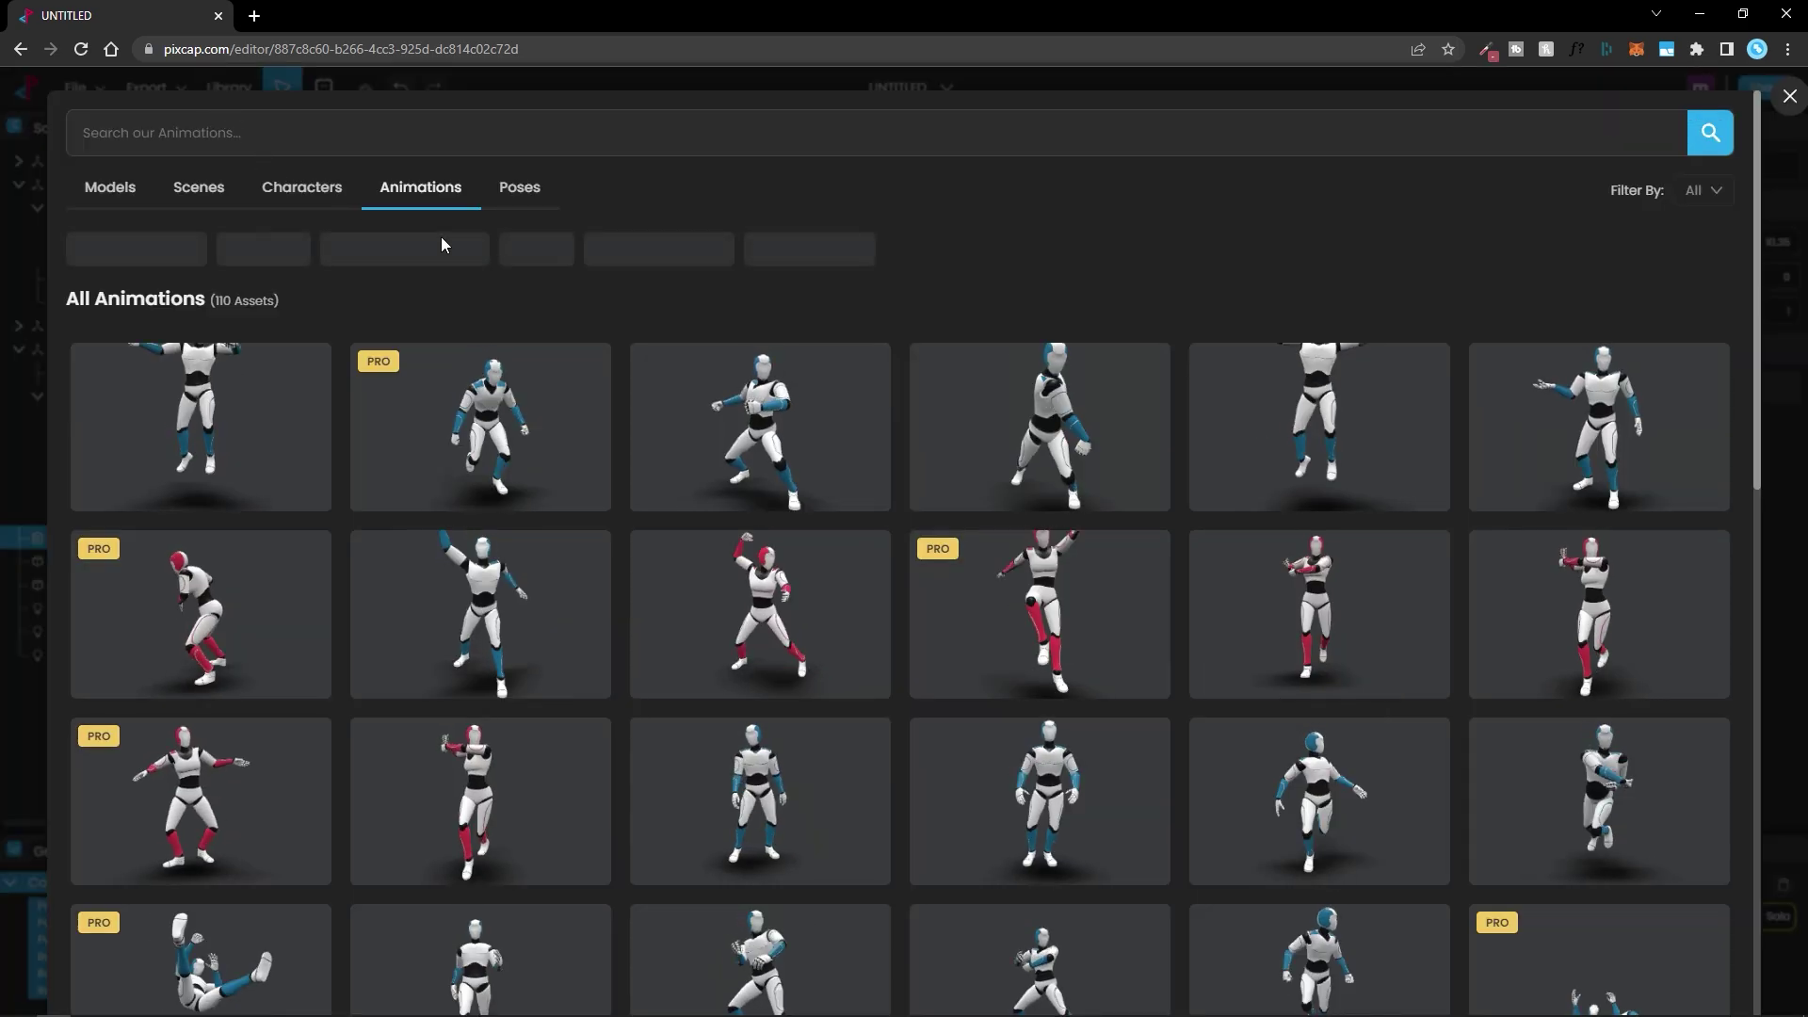
scroll(679, 626, down, 15)
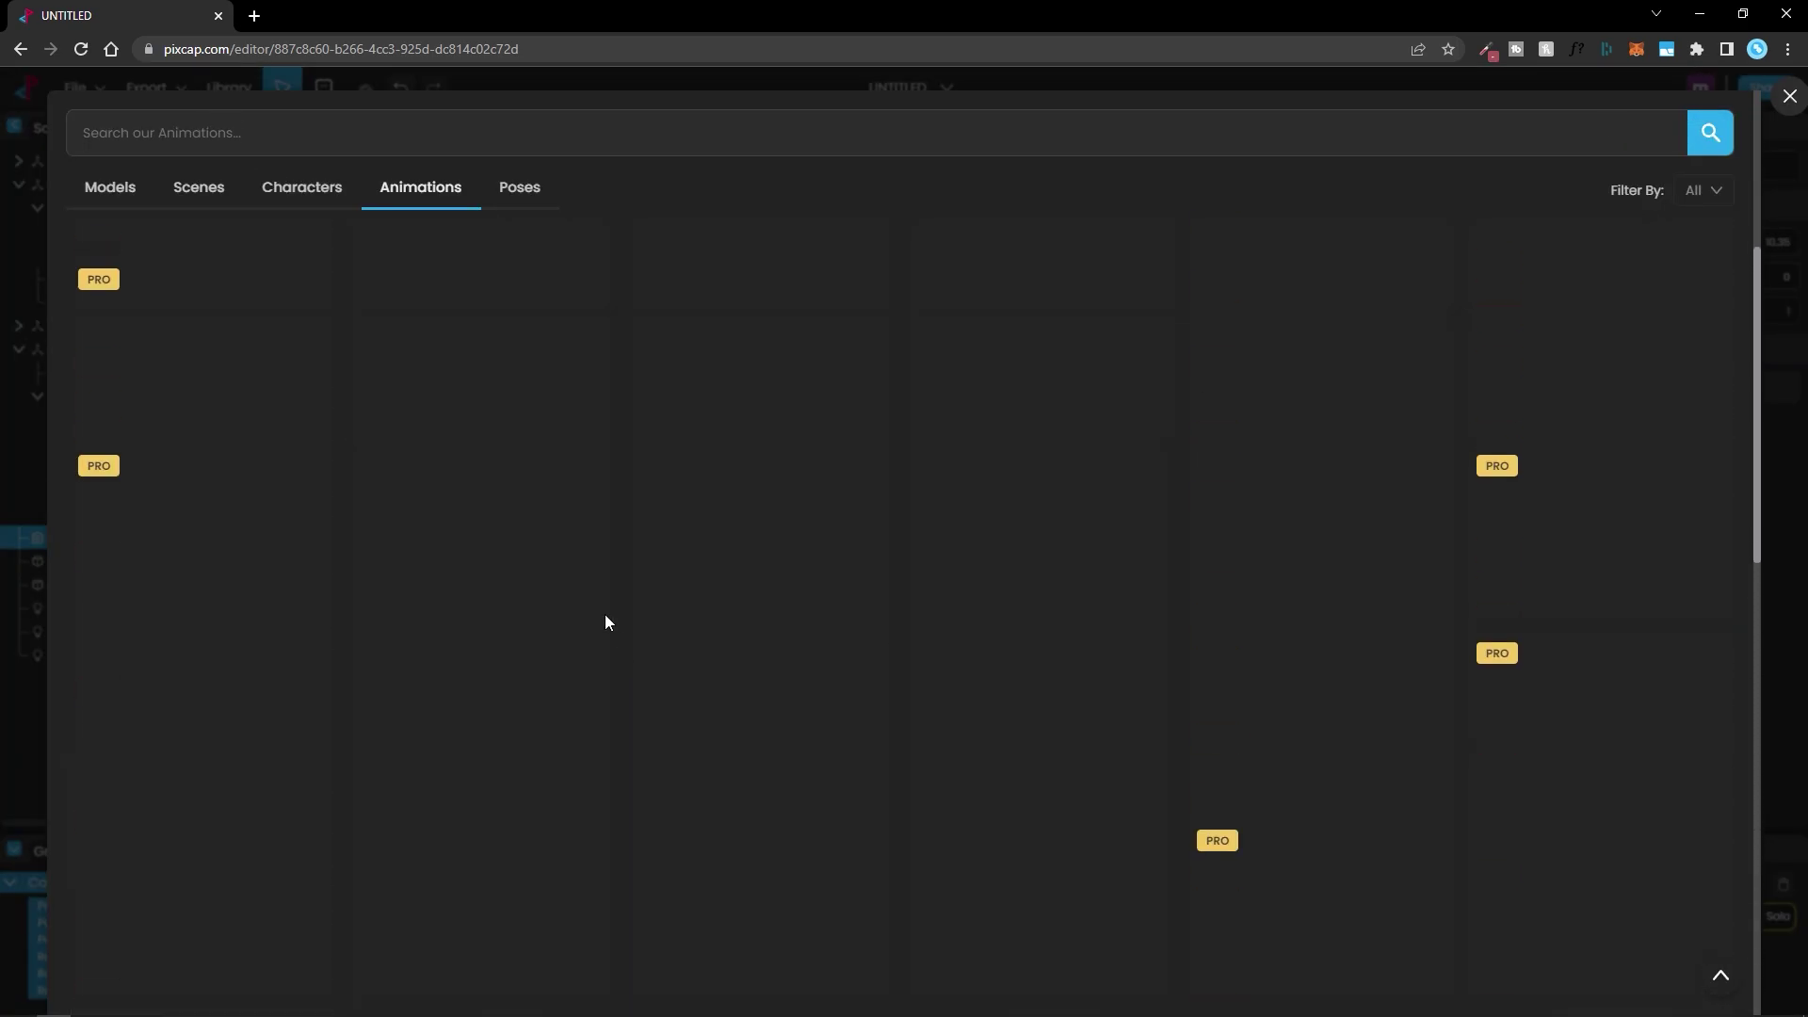
scroll(604, 614, up, 15)
click(115, 187)
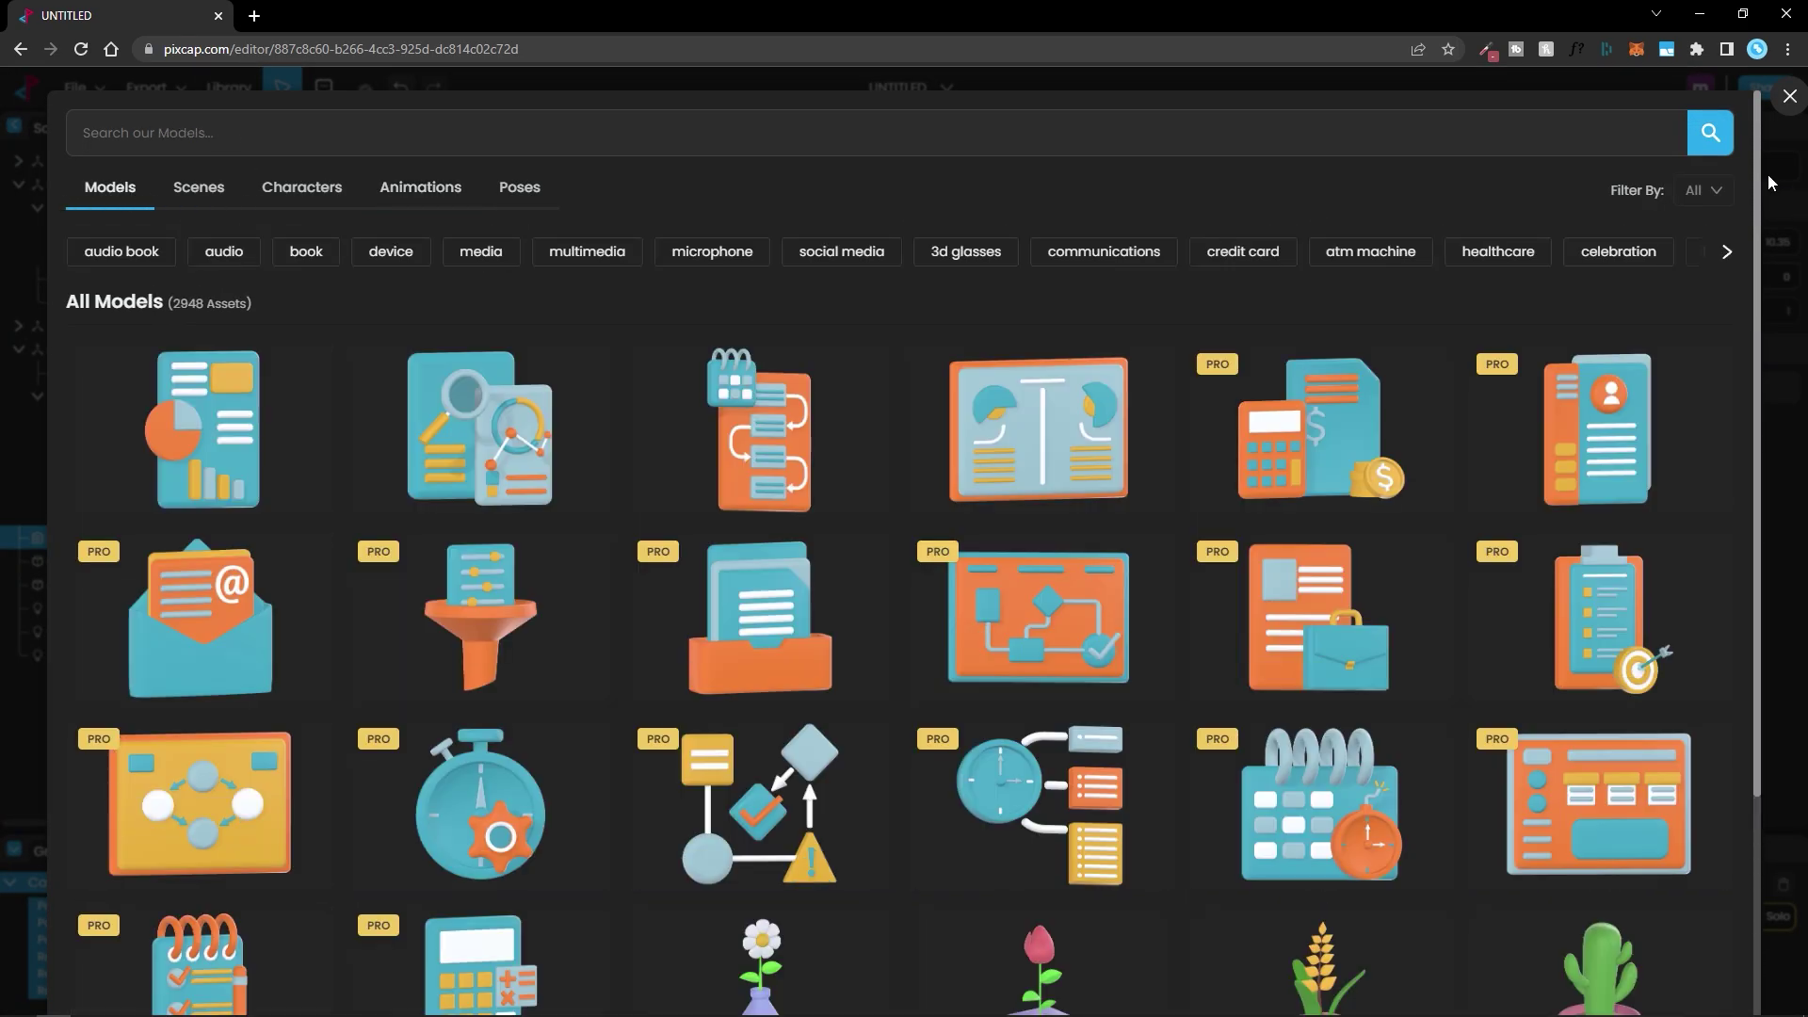
click(1788, 97)
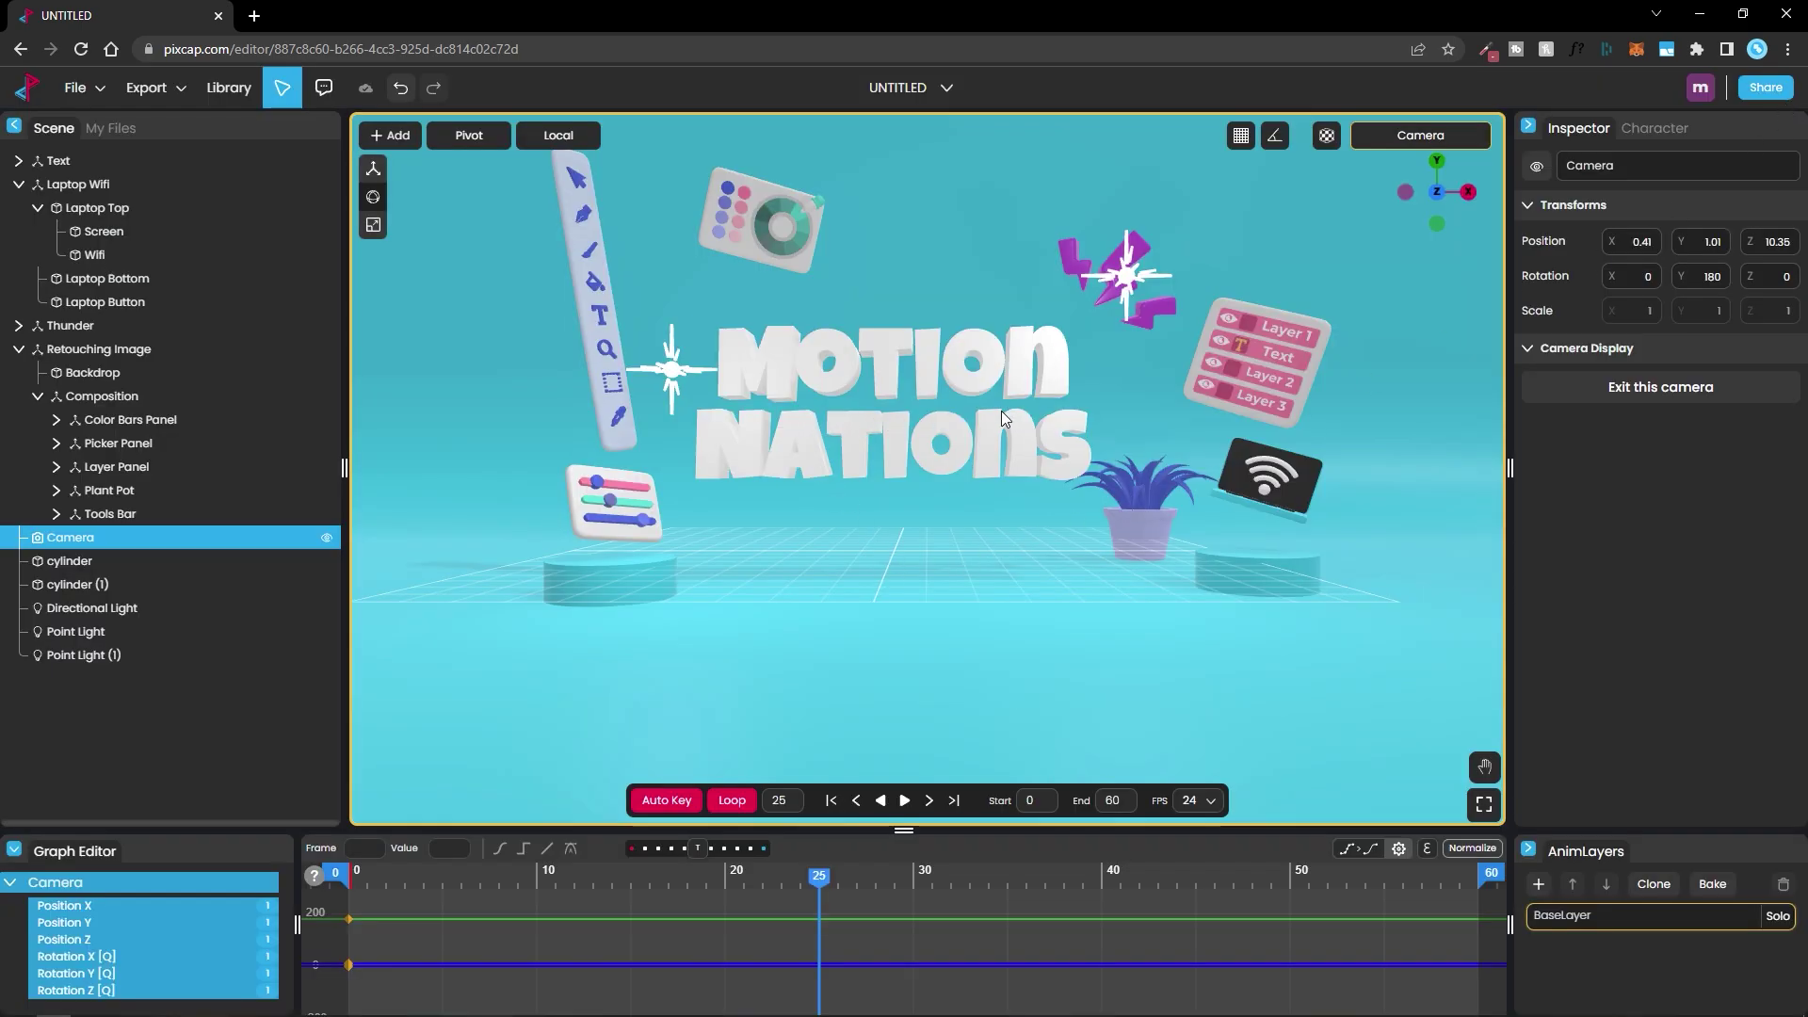
- Scrub the animation, return to frame 0, clear the selection and turn off the ground grid
drag(821, 906, 898, 902)
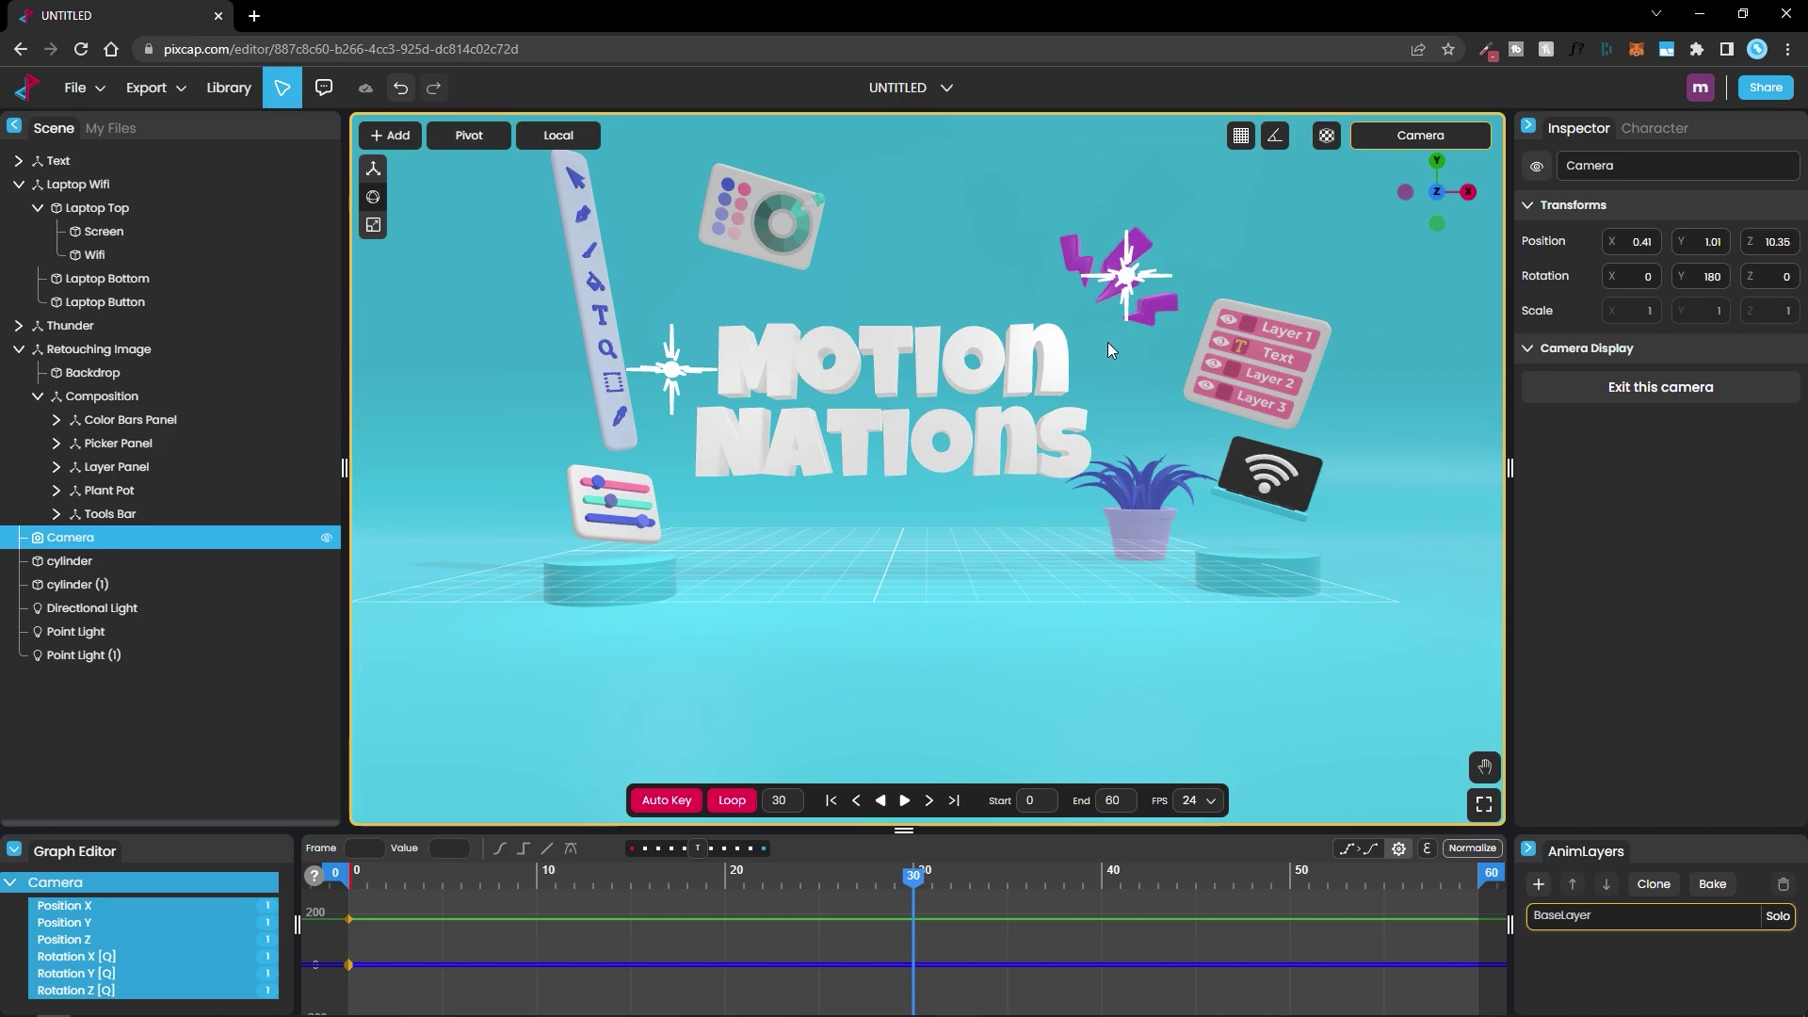
click(1132, 490)
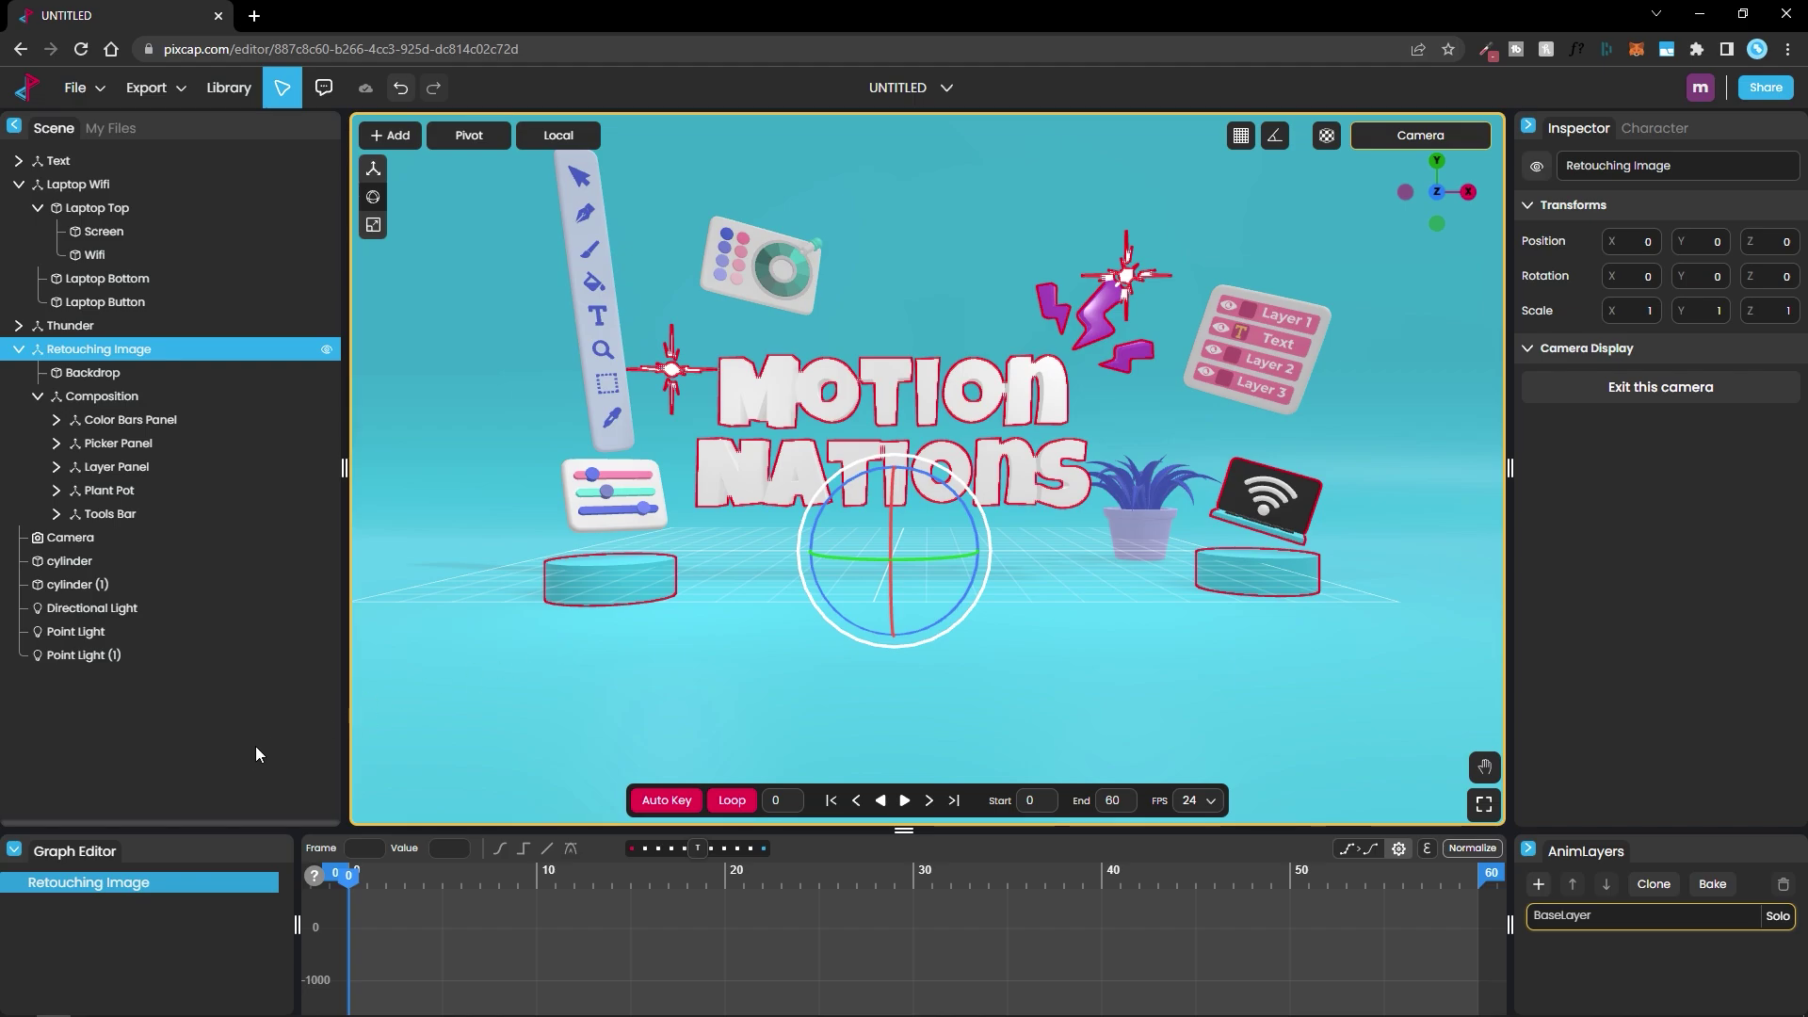
click(222, 751)
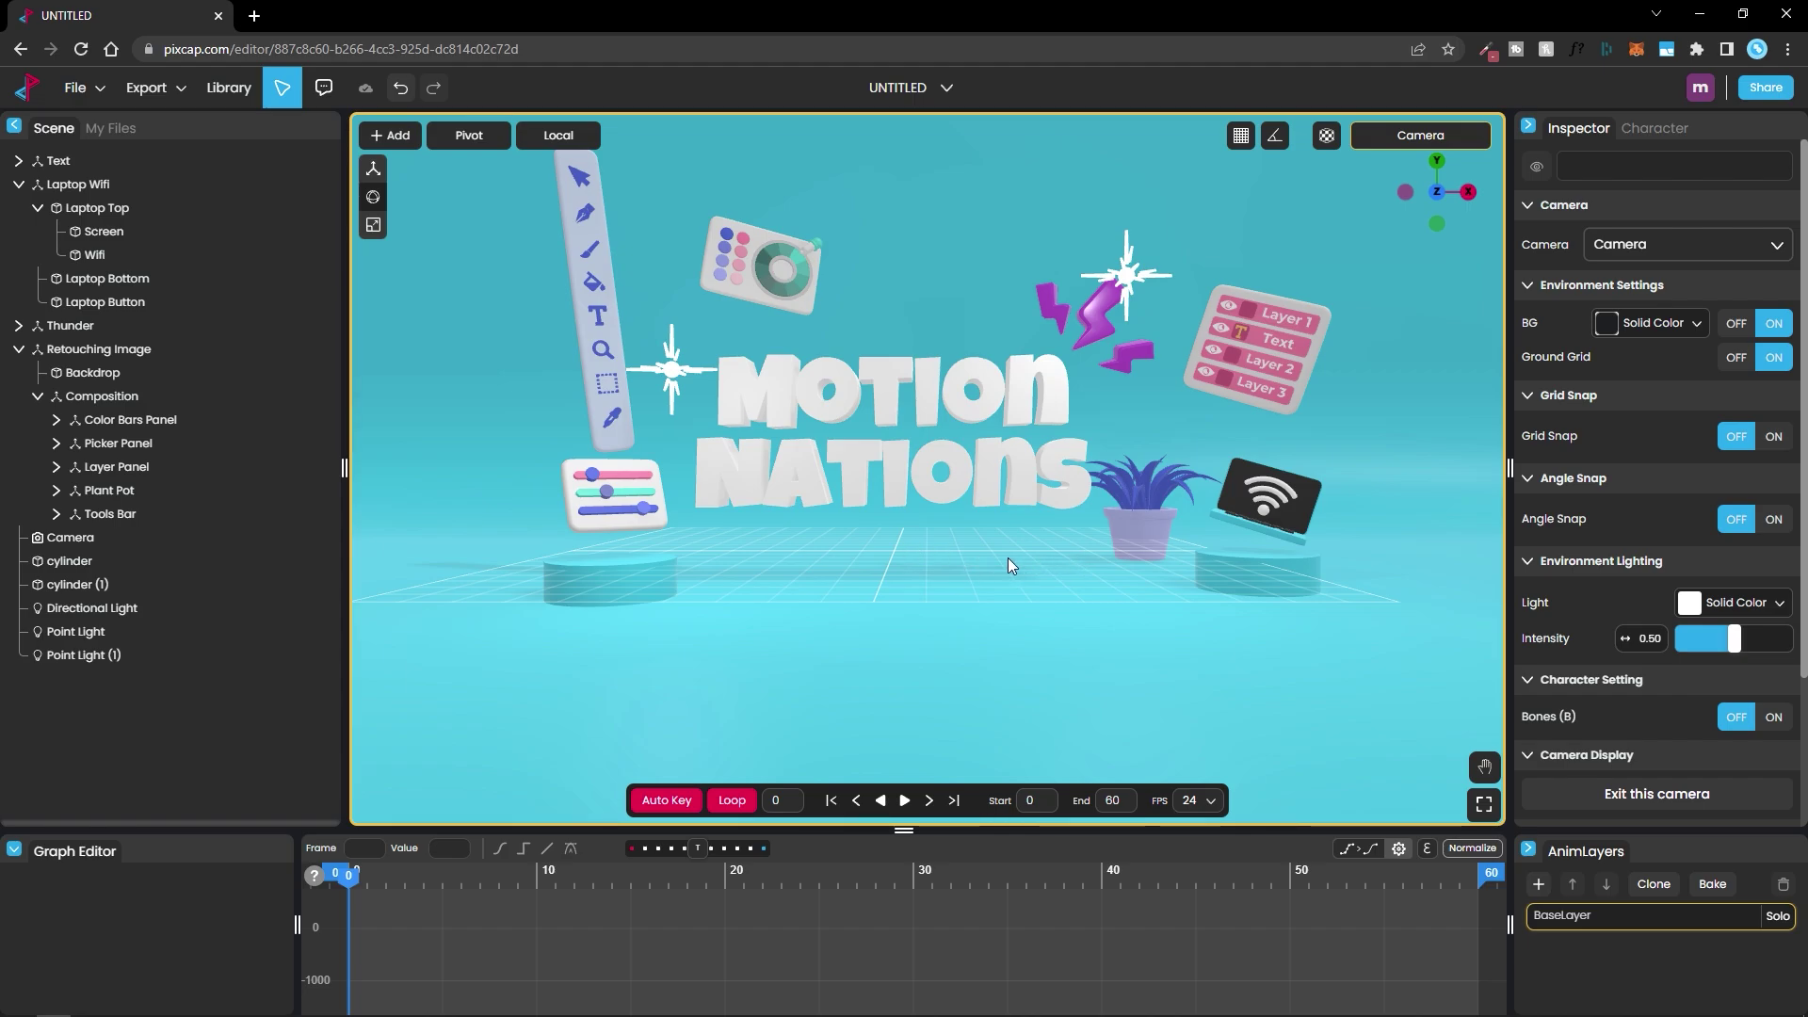
click(1738, 358)
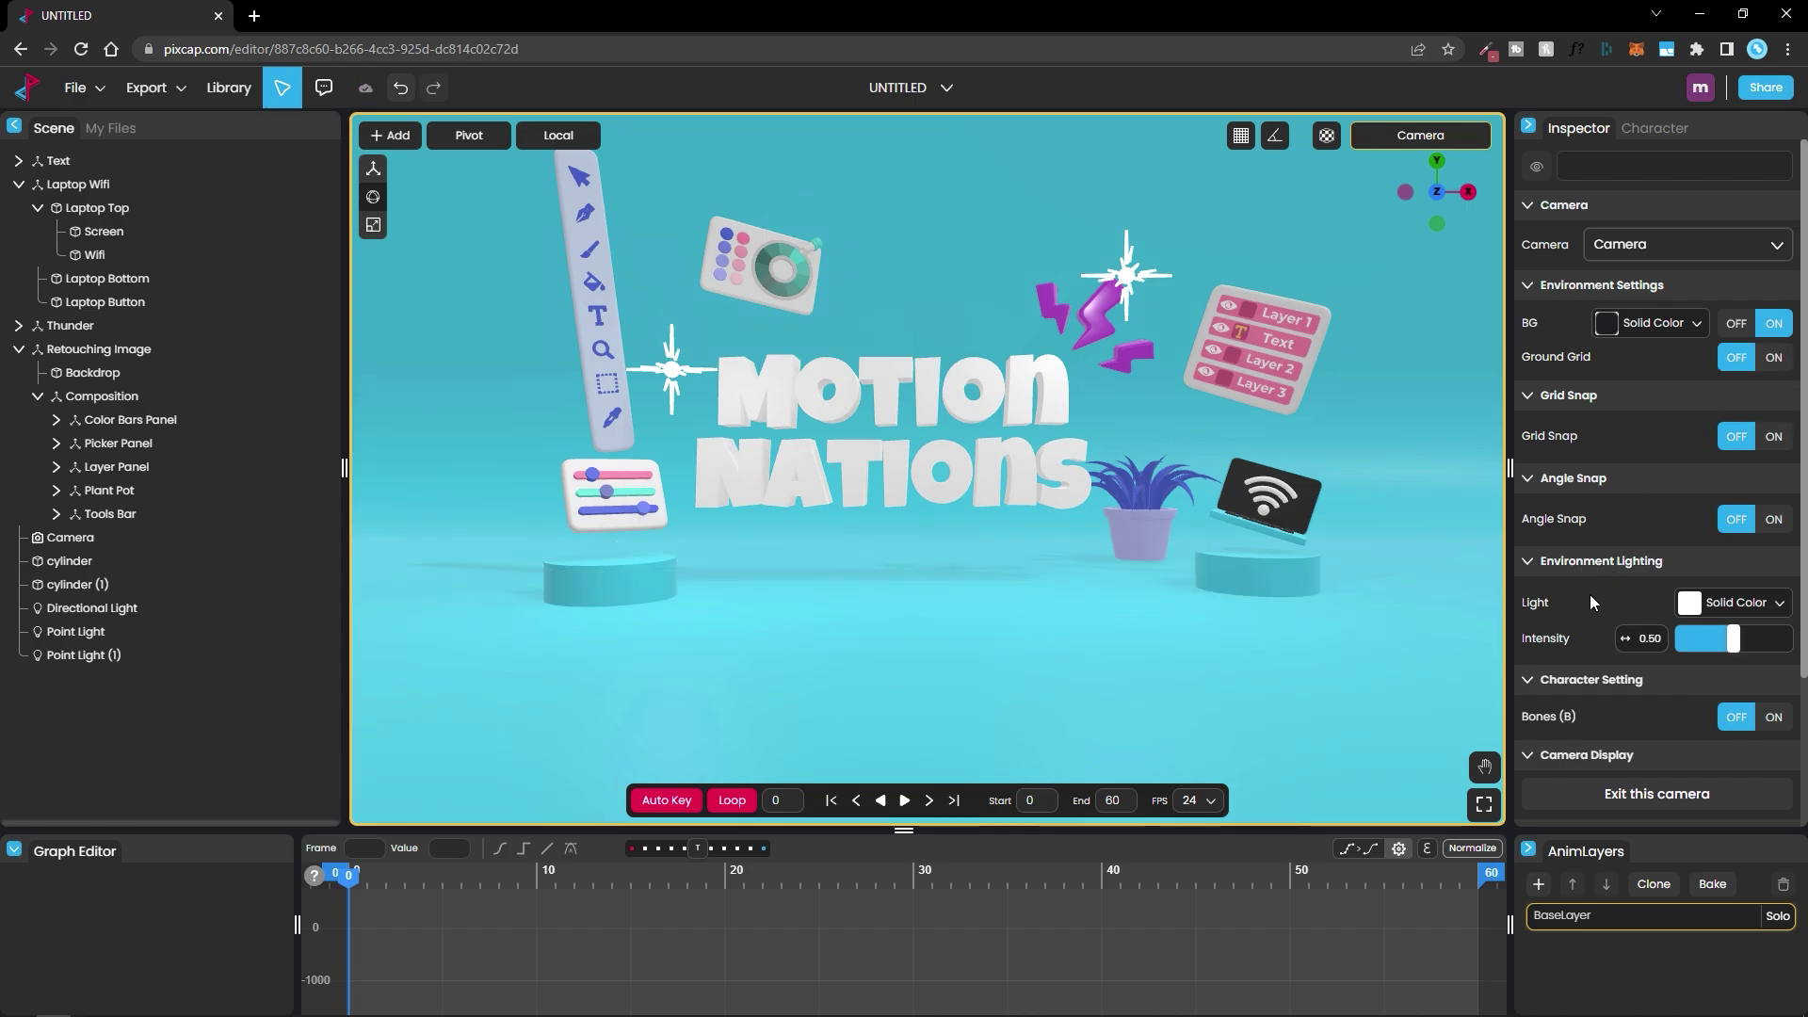
- Try environment lighting at 0.41 intensity and as an Env Map, and return it to Solid Color at 0.50
mouse_move(1738, 640)
mouse_down()
mouse_move(1753, 640)
mouse_move(1681, 640)
mouse_move(1718, 640)
mouse_up()
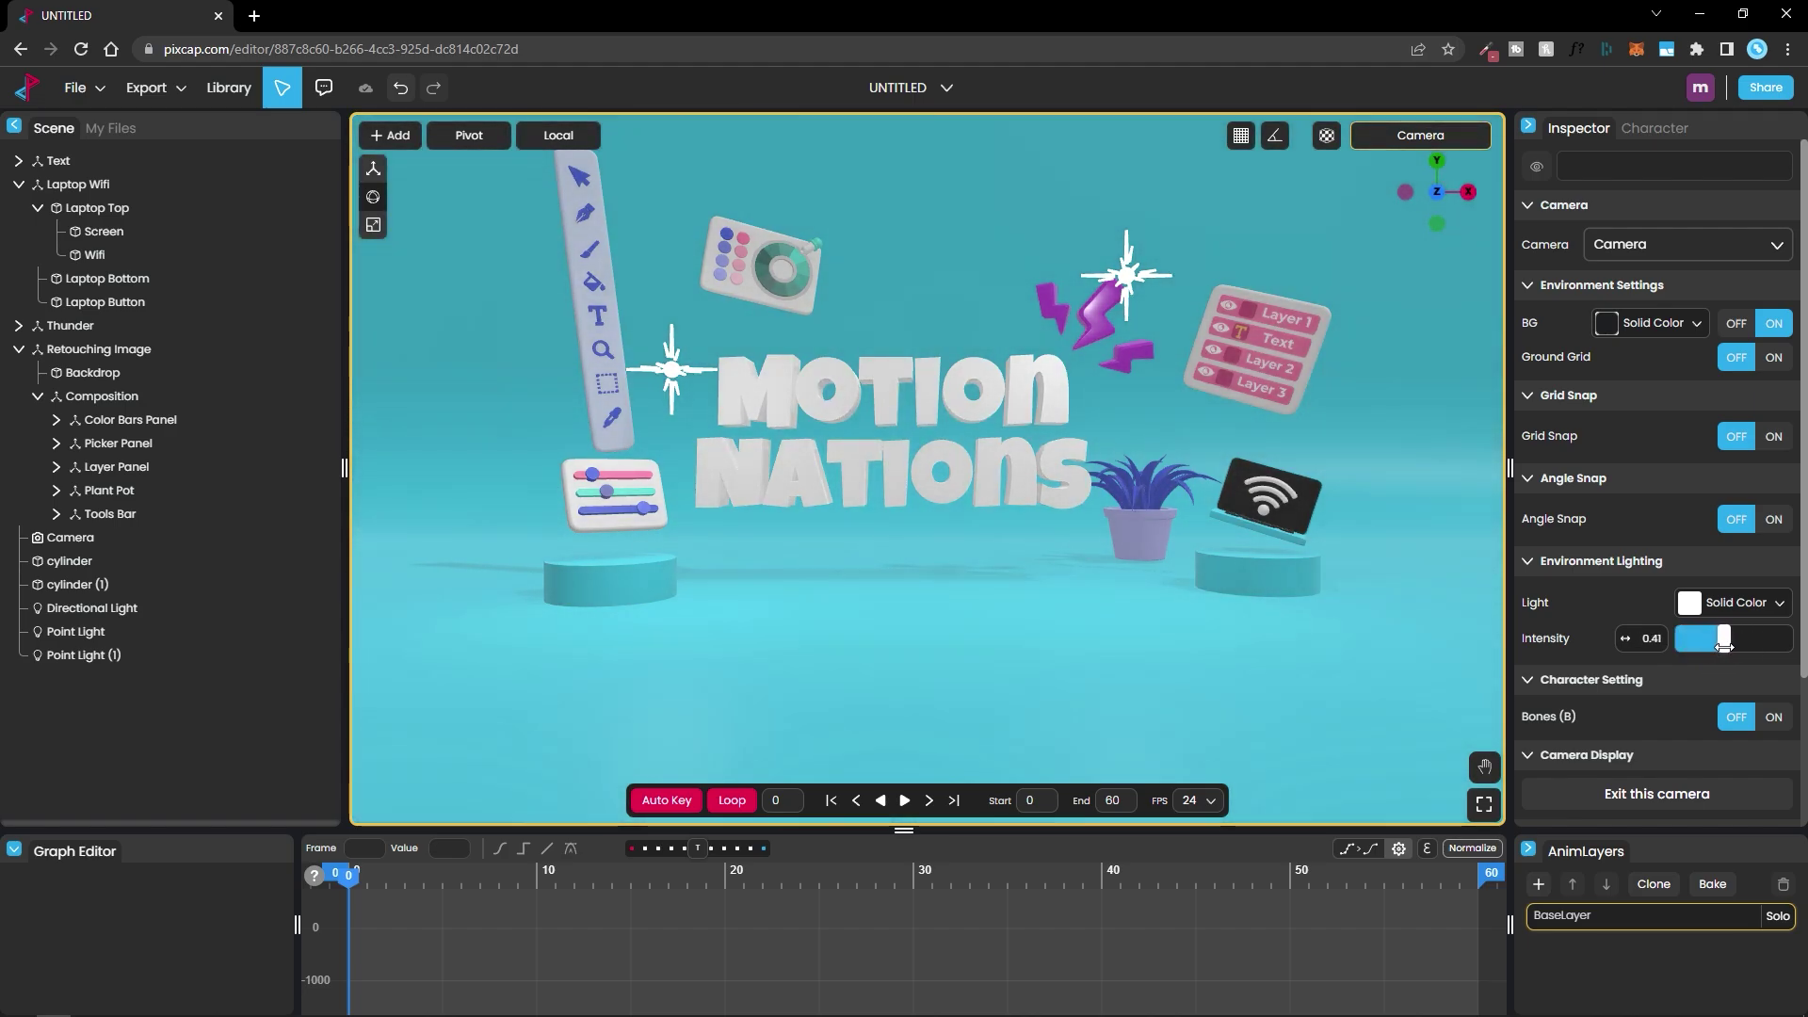
click(1760, 608)
click(1720, 675)
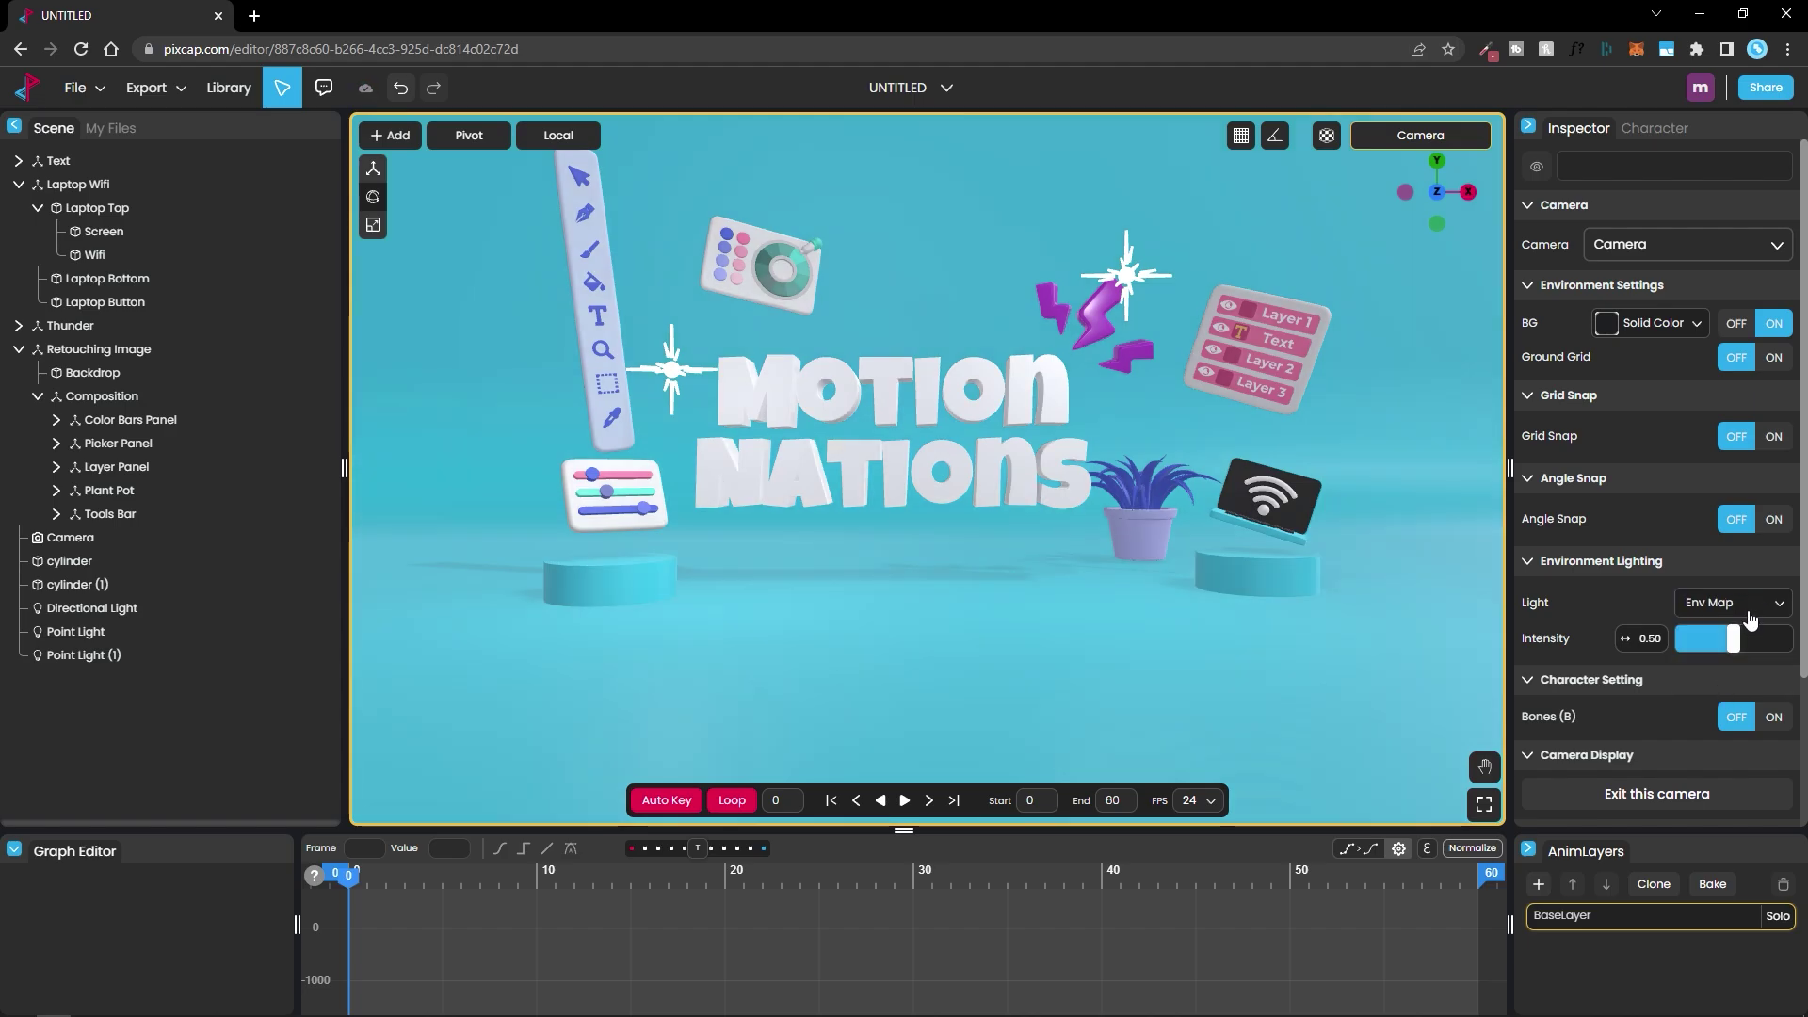
click(1750, 607)
click(1732, 641)
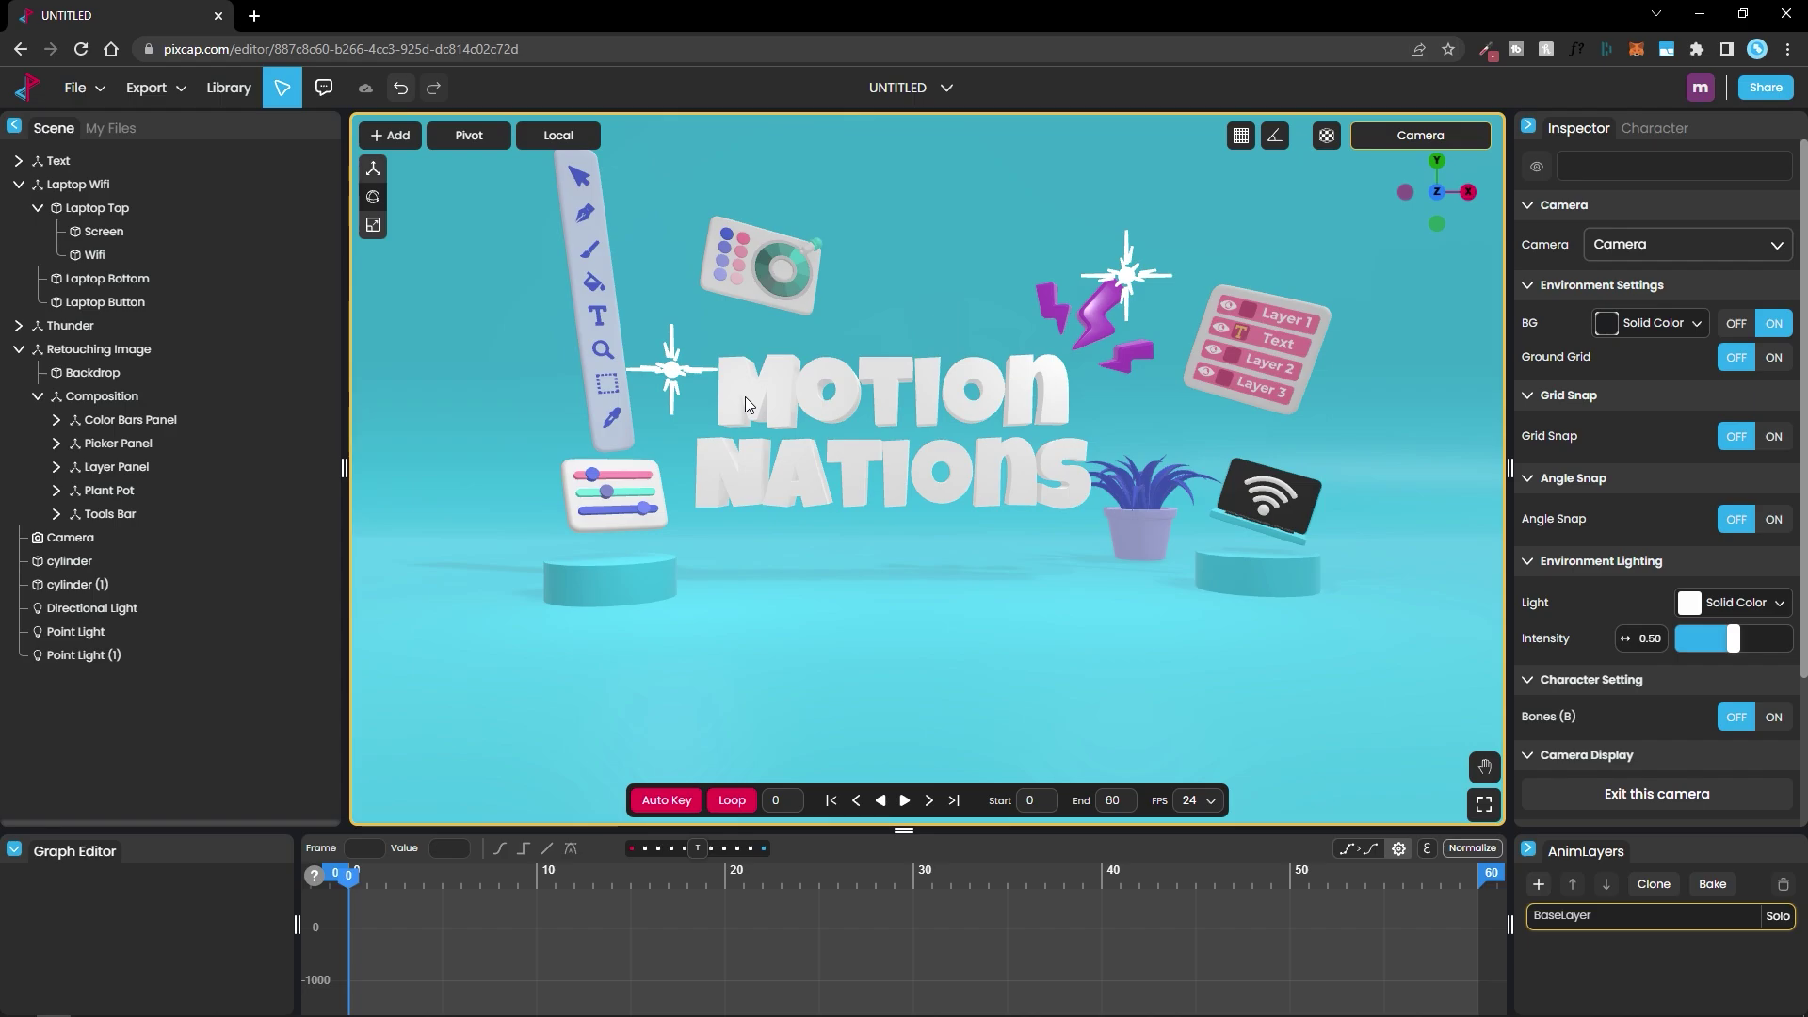
- Export the scene as an MP4 video at a custom size of 1920 x 1080 px and watch the result in VLC
click(174, 96)
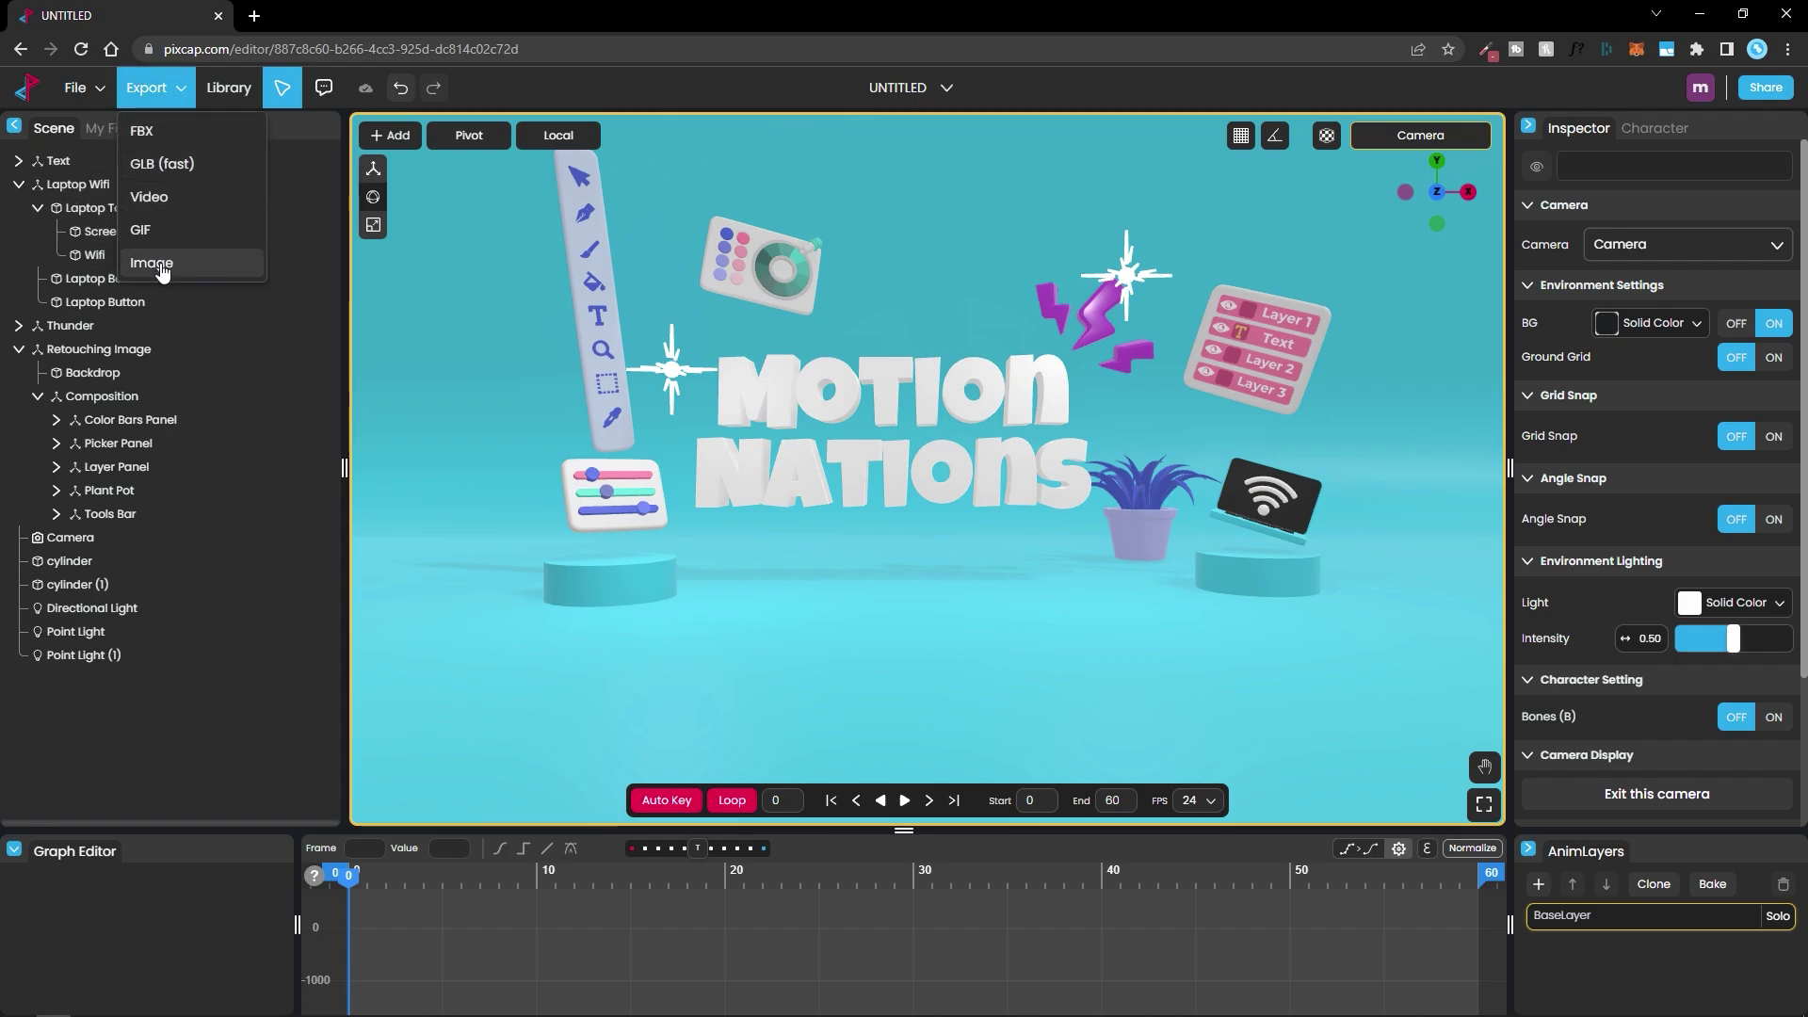
click(154, 197)
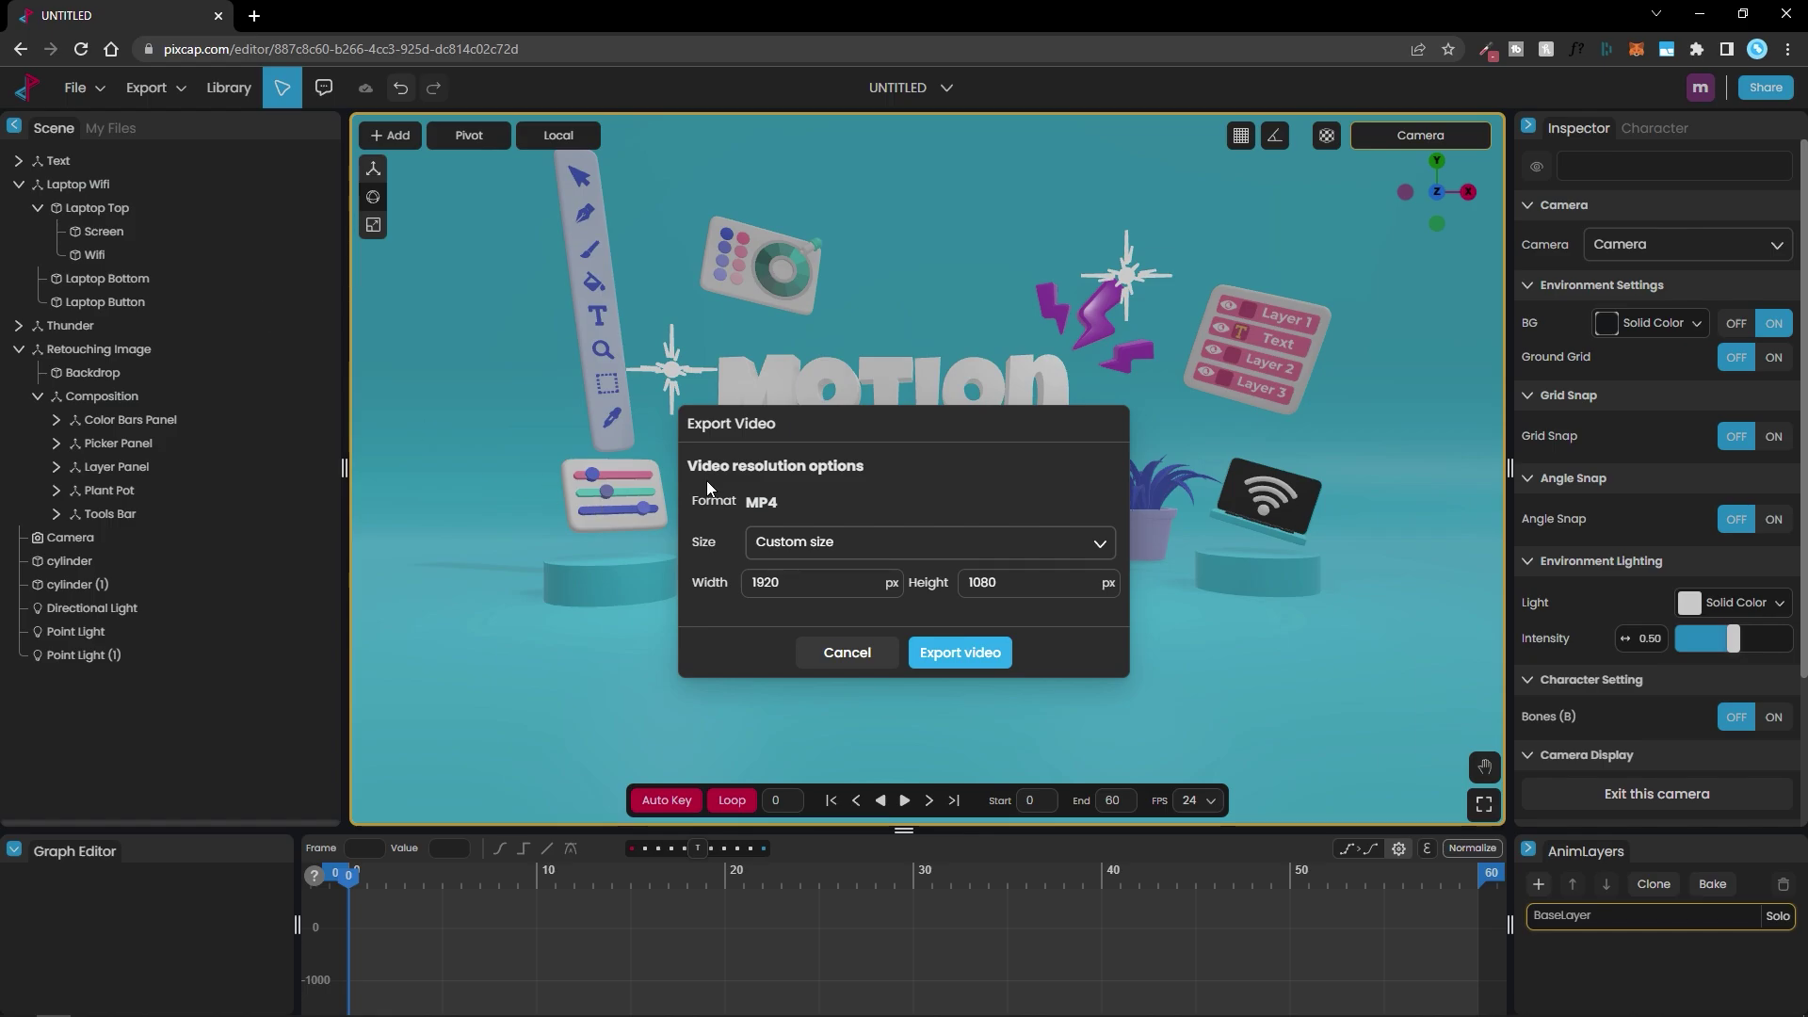
click(851, 547)
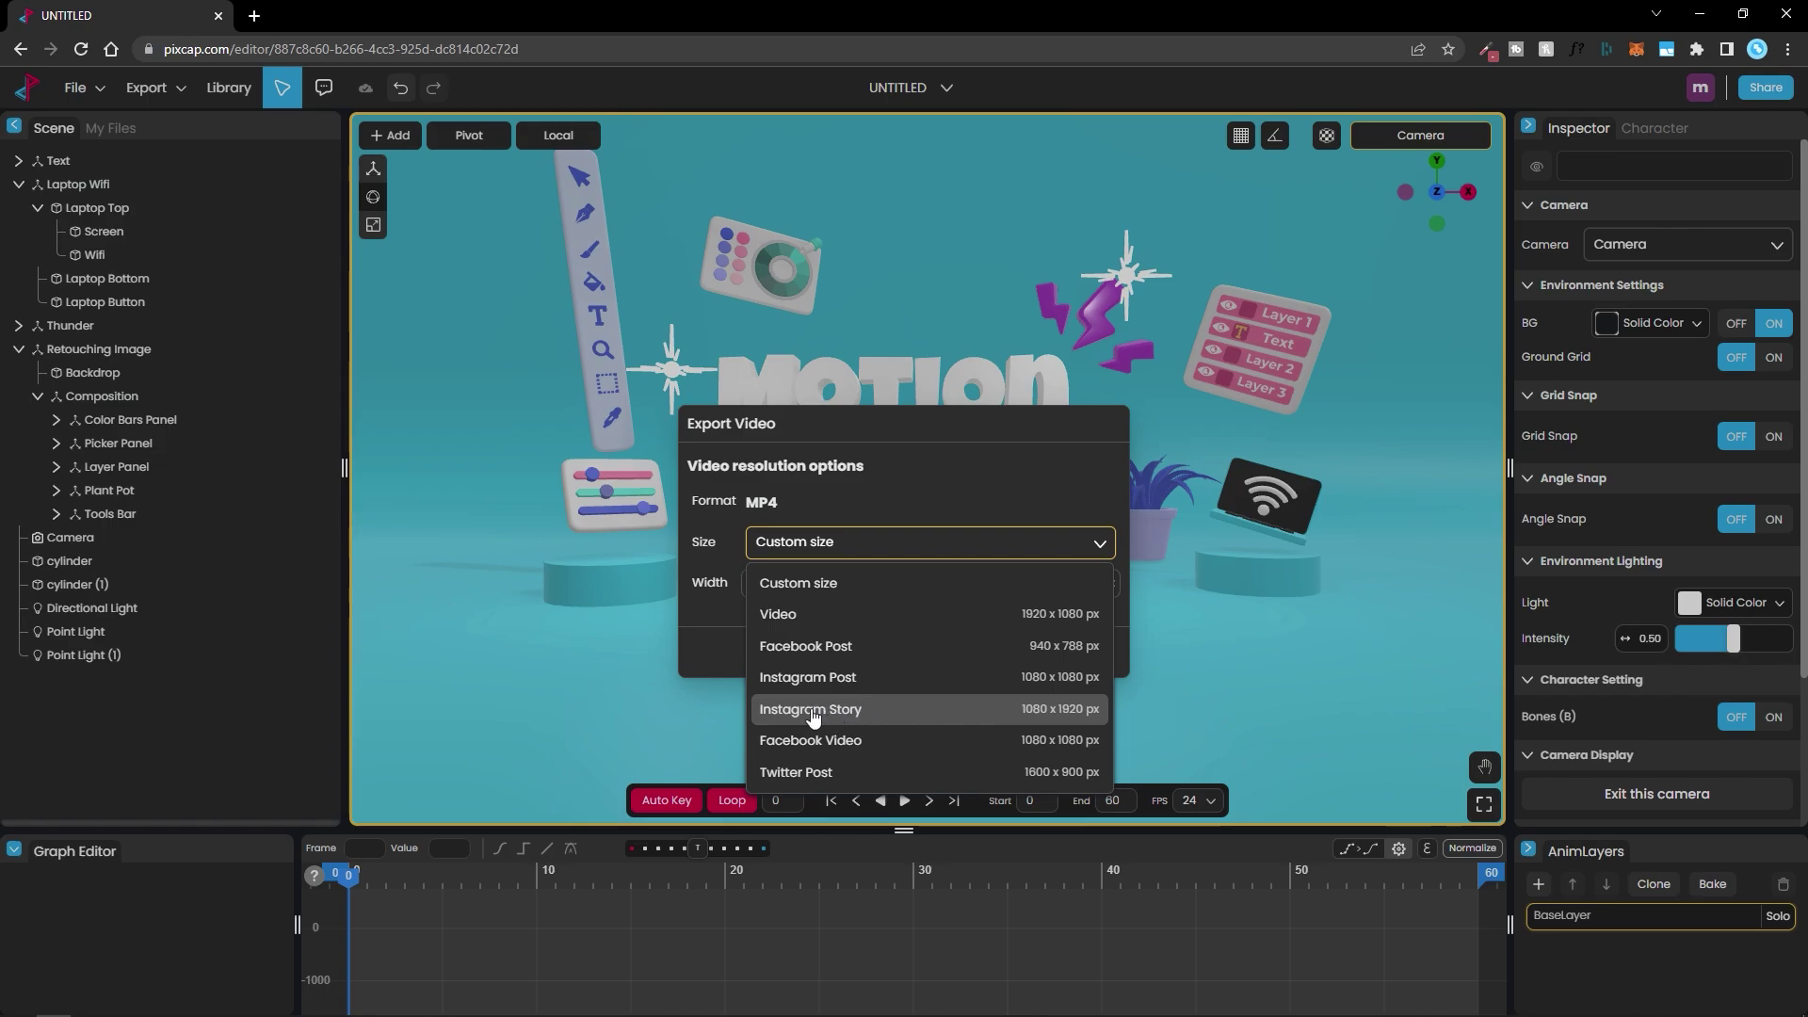
click(714, 590)
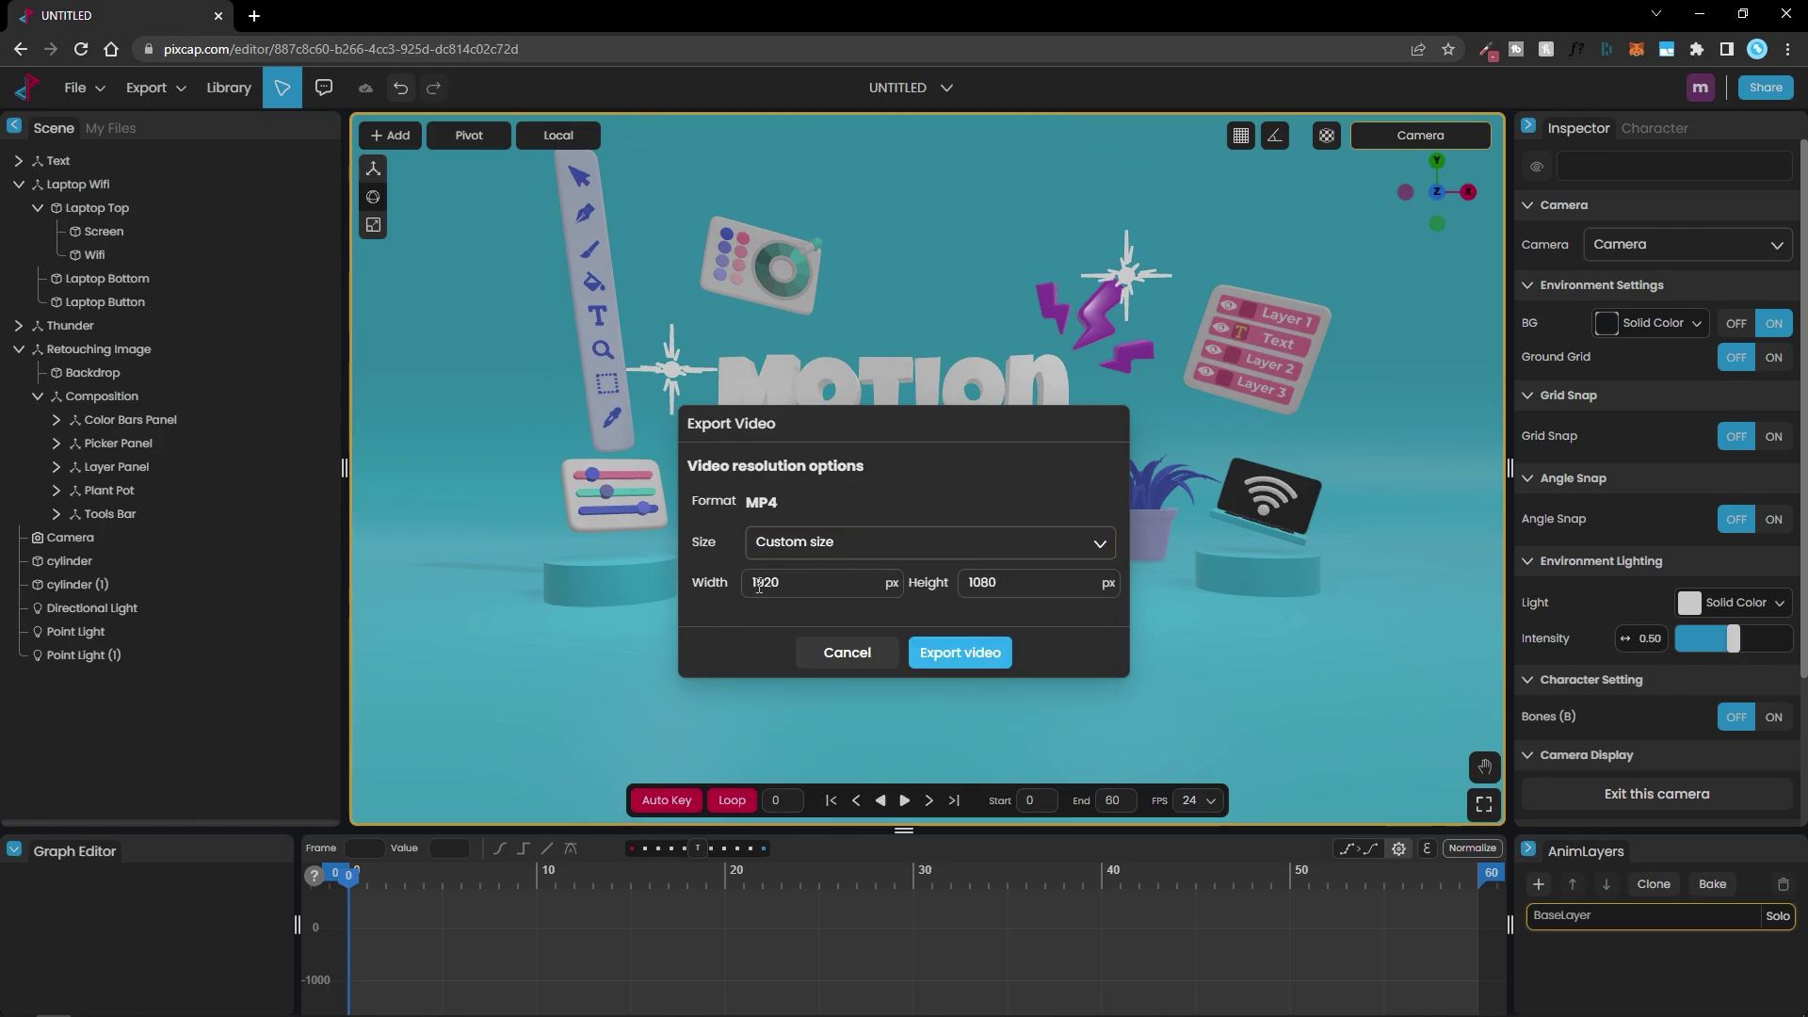
click(960, 659)
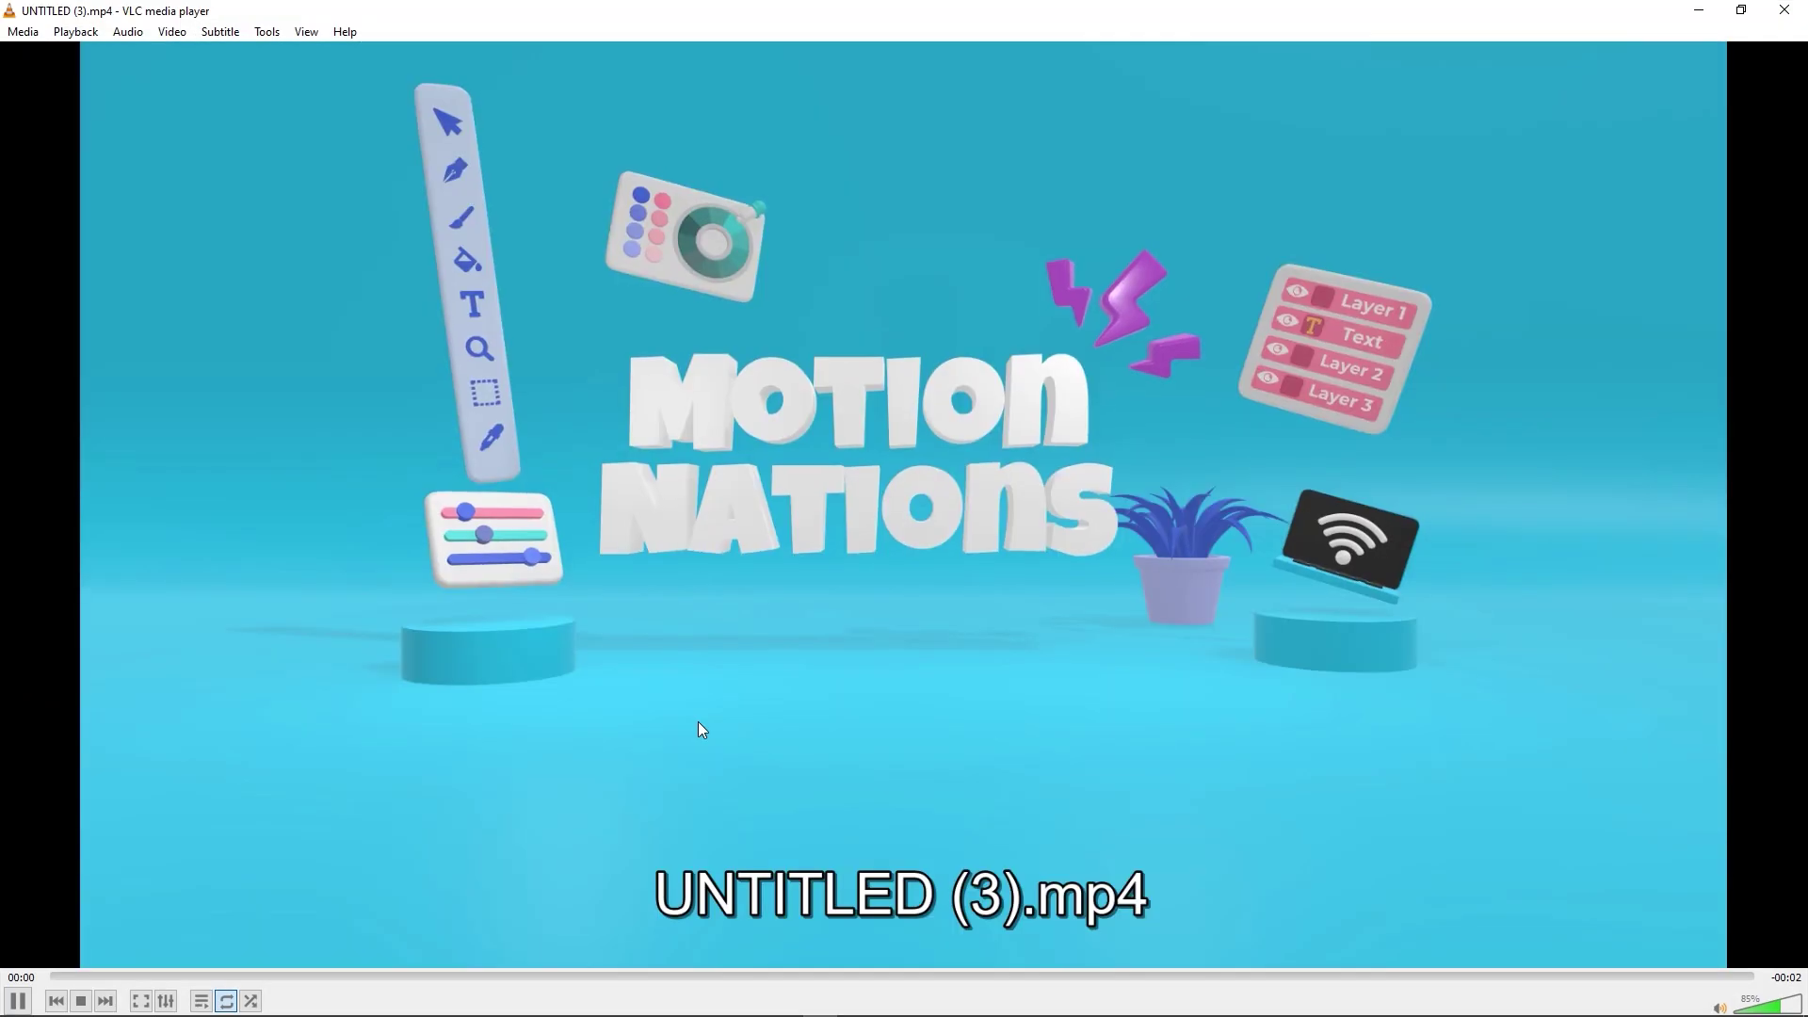
double_click(697, 722)
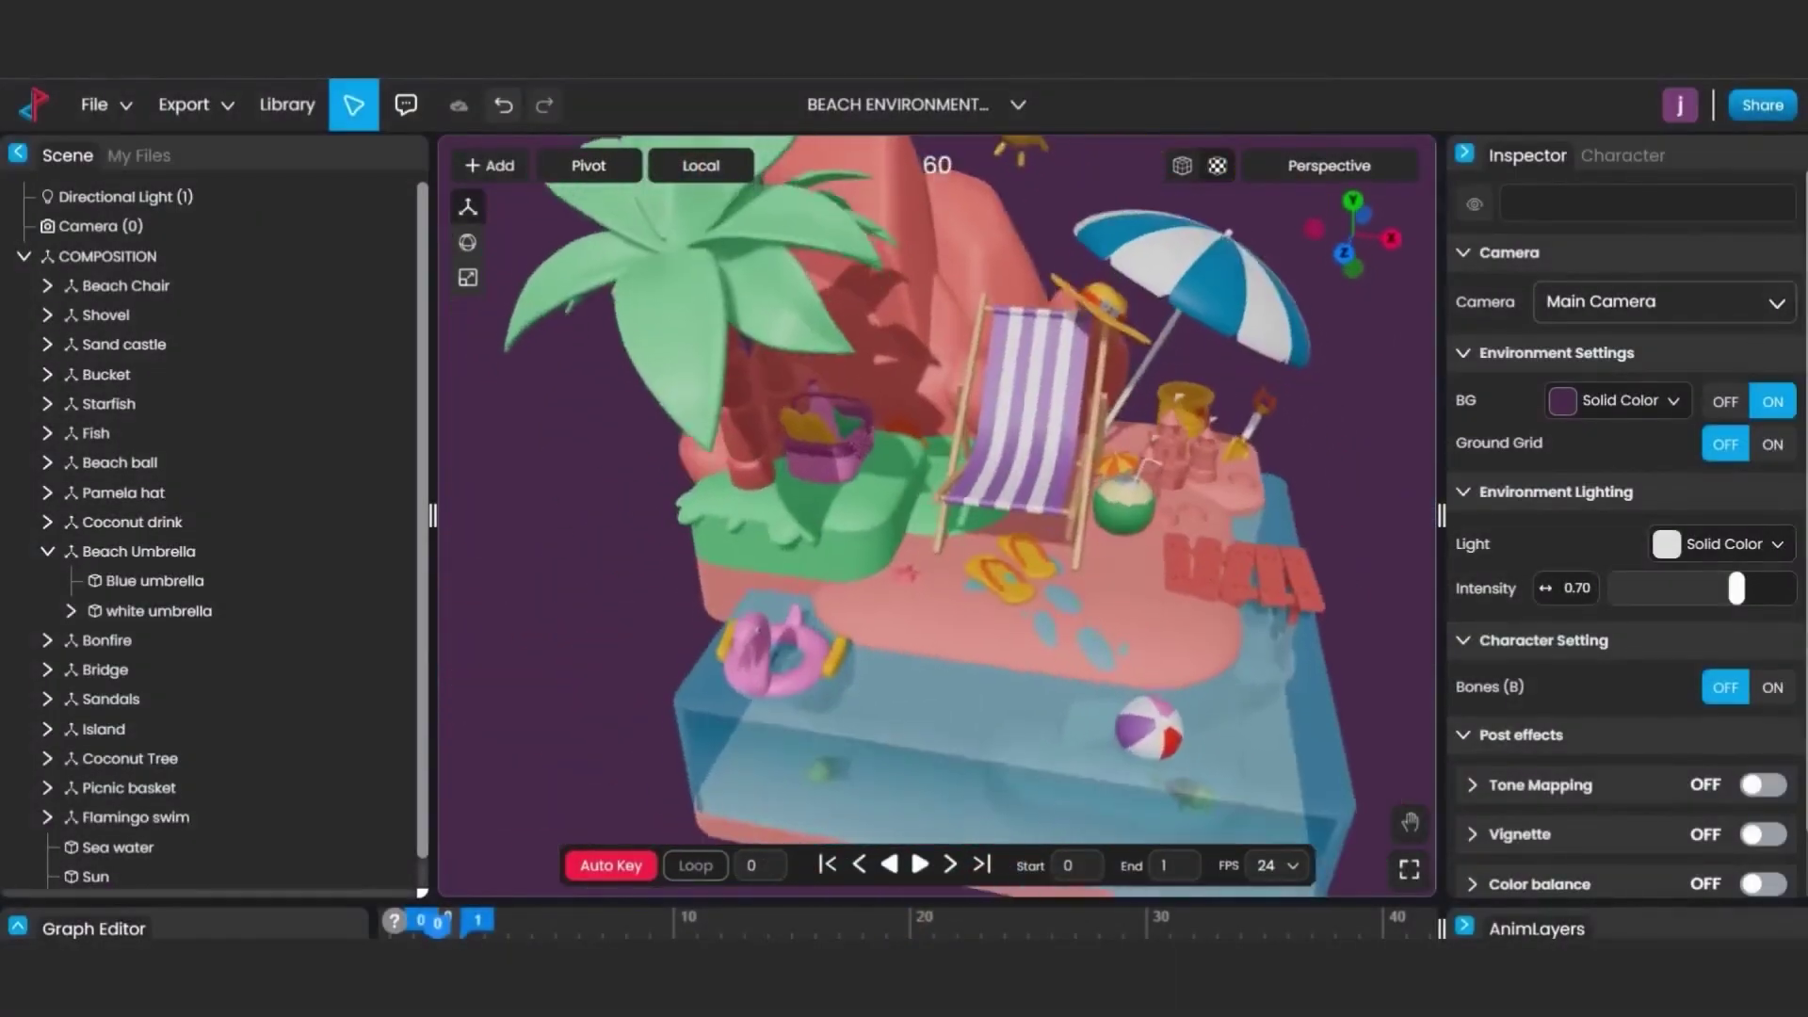
- In the beach scene, rename the Blue umbrella's material to "red umbrella" and set its base color to FF0037
click(155, 580)
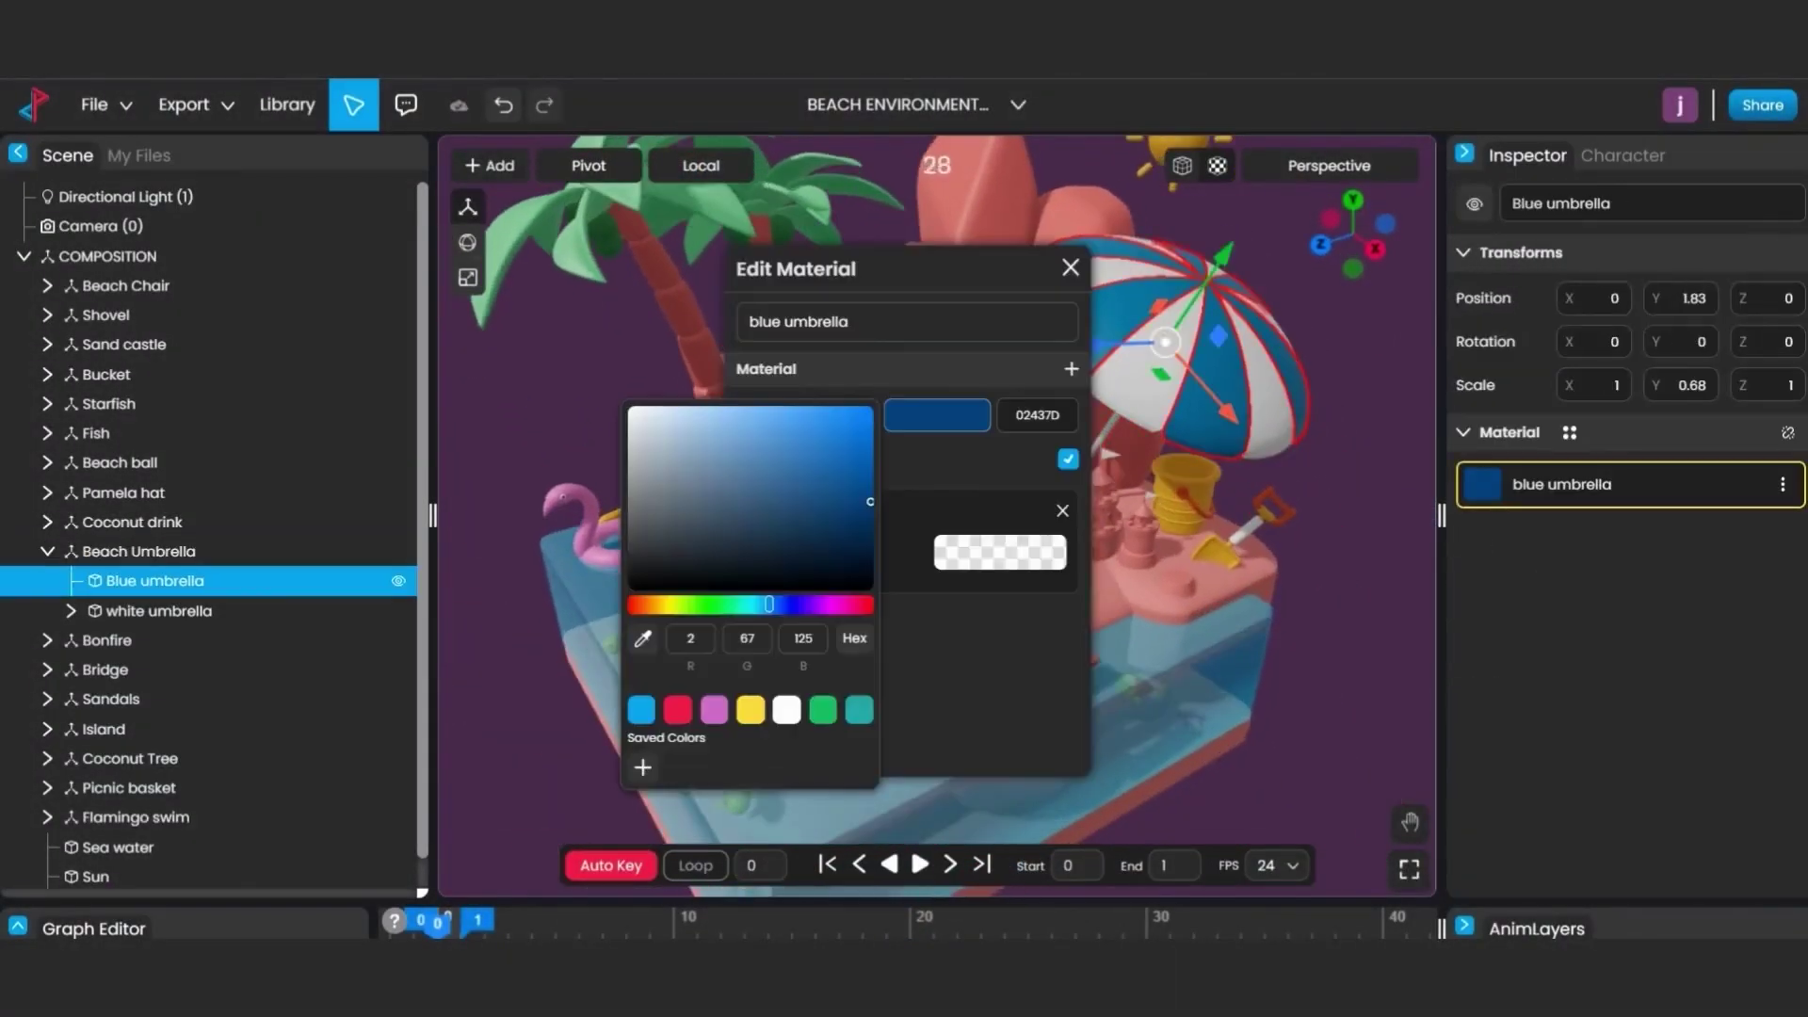
double_click(762, 321)
text(red)
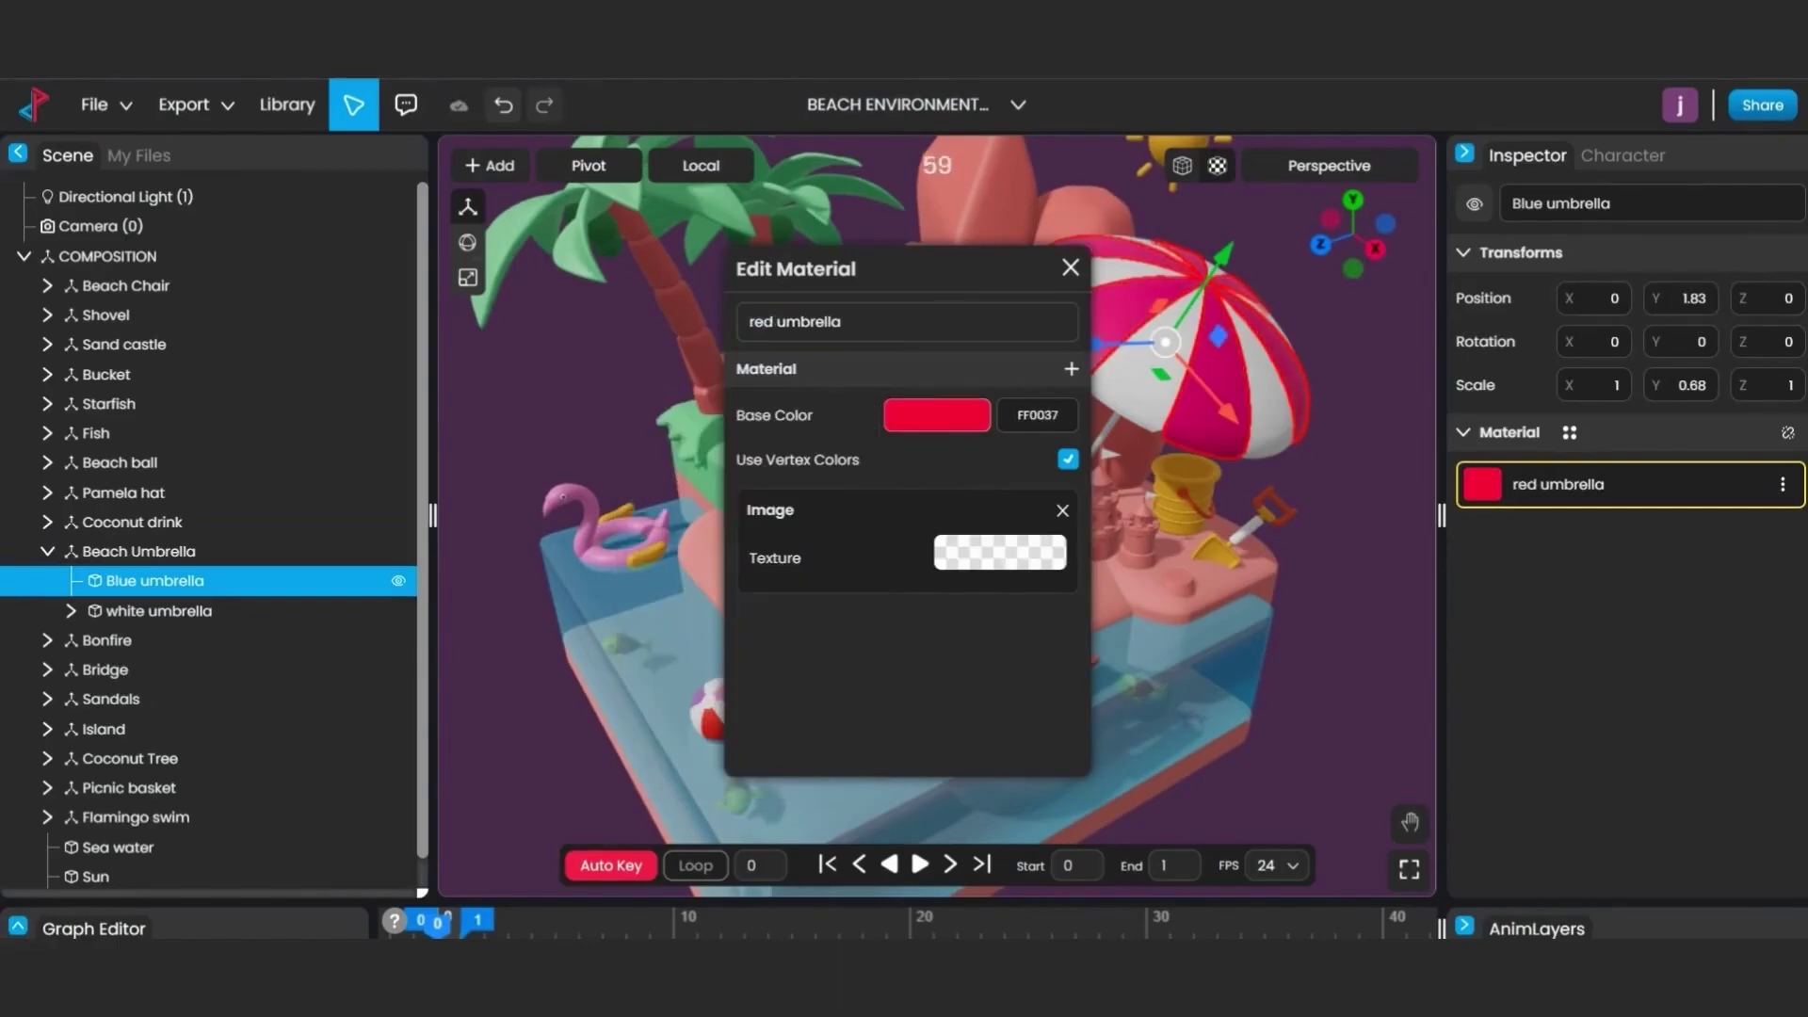